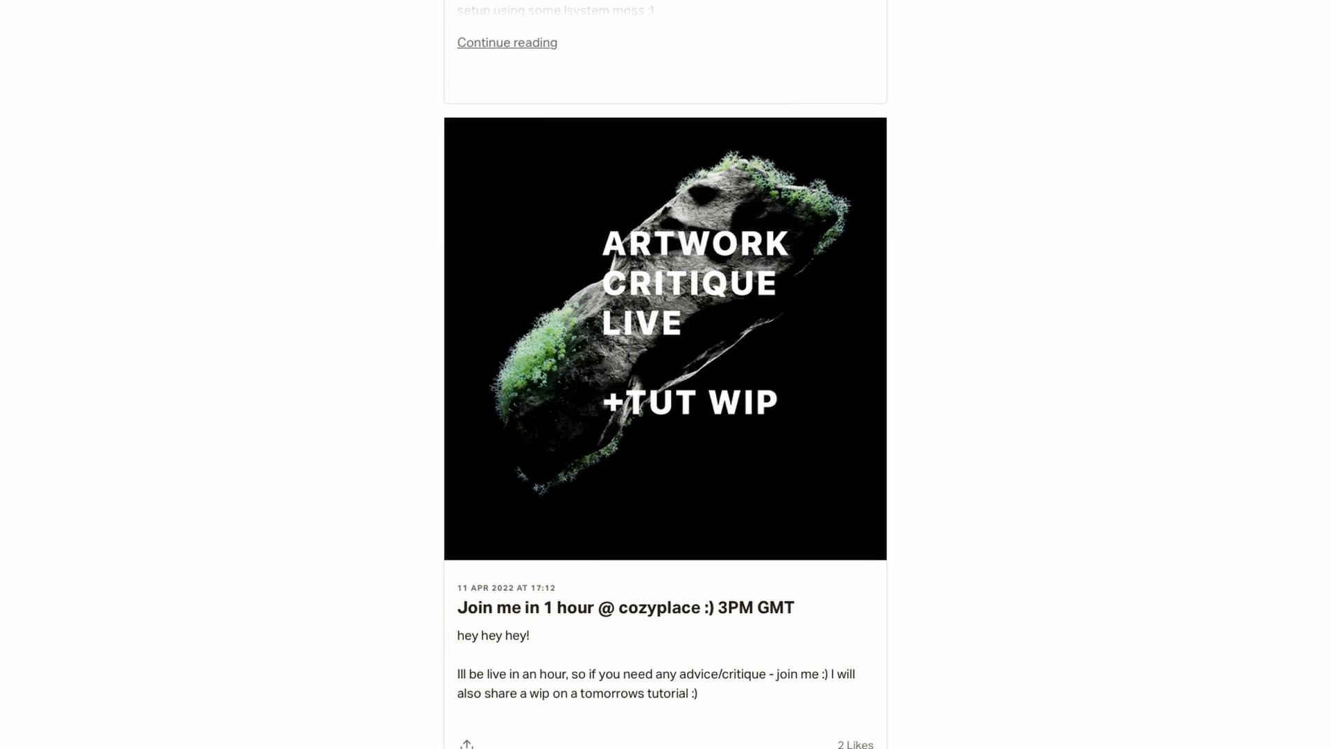
Step: Browse the Patreon posts about the Houdini surface flow tutorials and their project files
scroll(665, 374, down, 10)
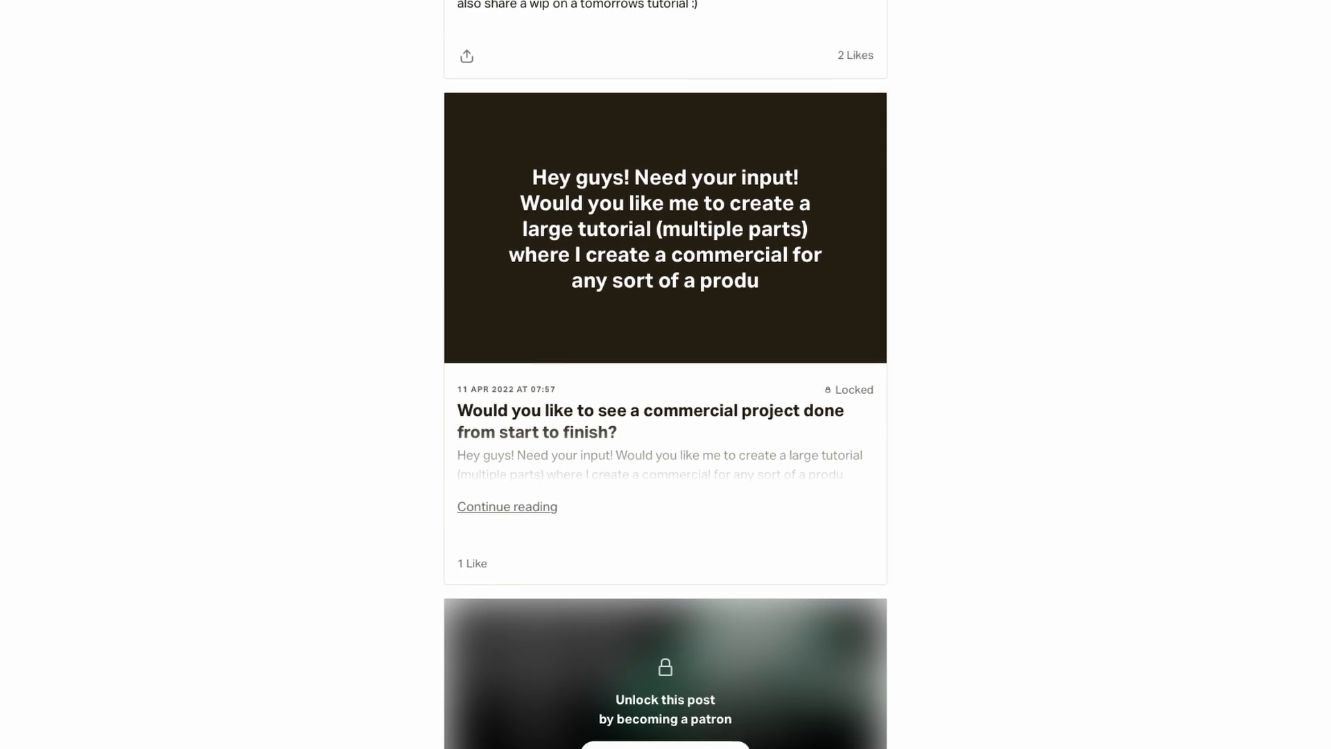
scroll(666, 375, down, 10)
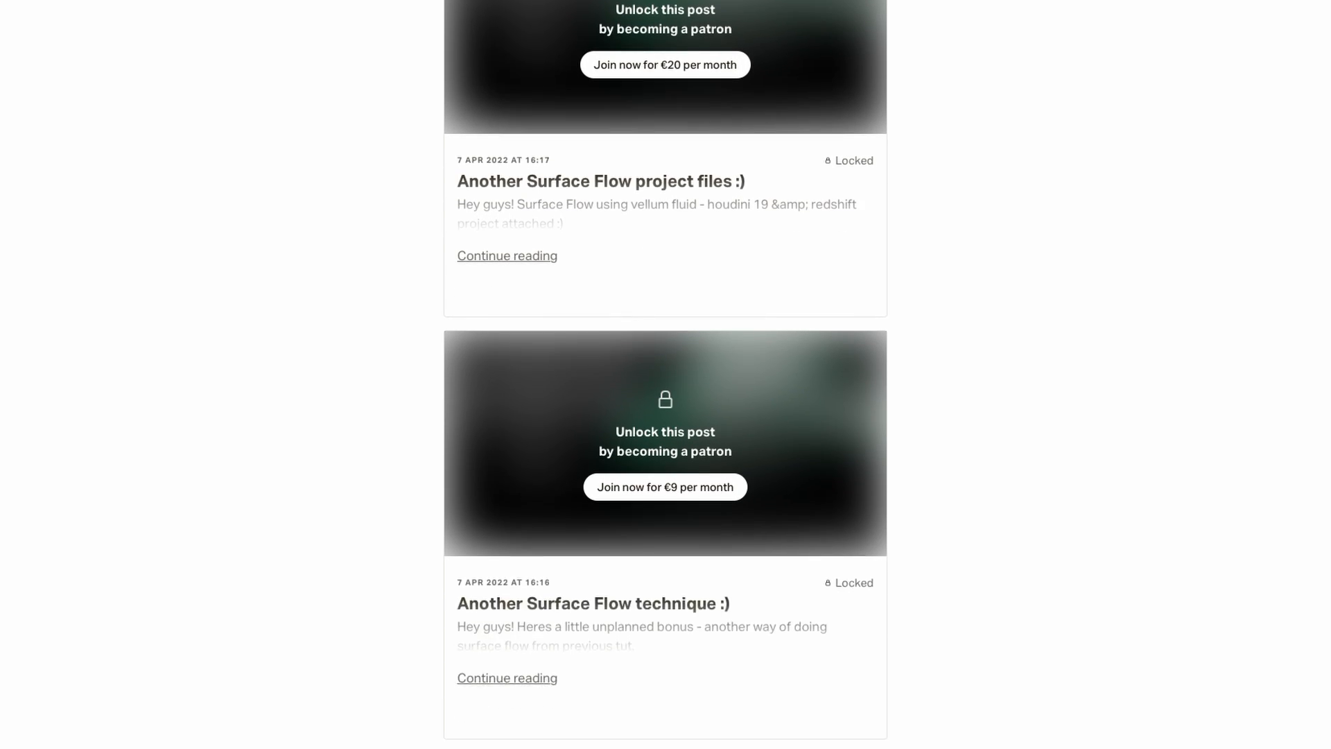
scroll(666, 375, down, 10)
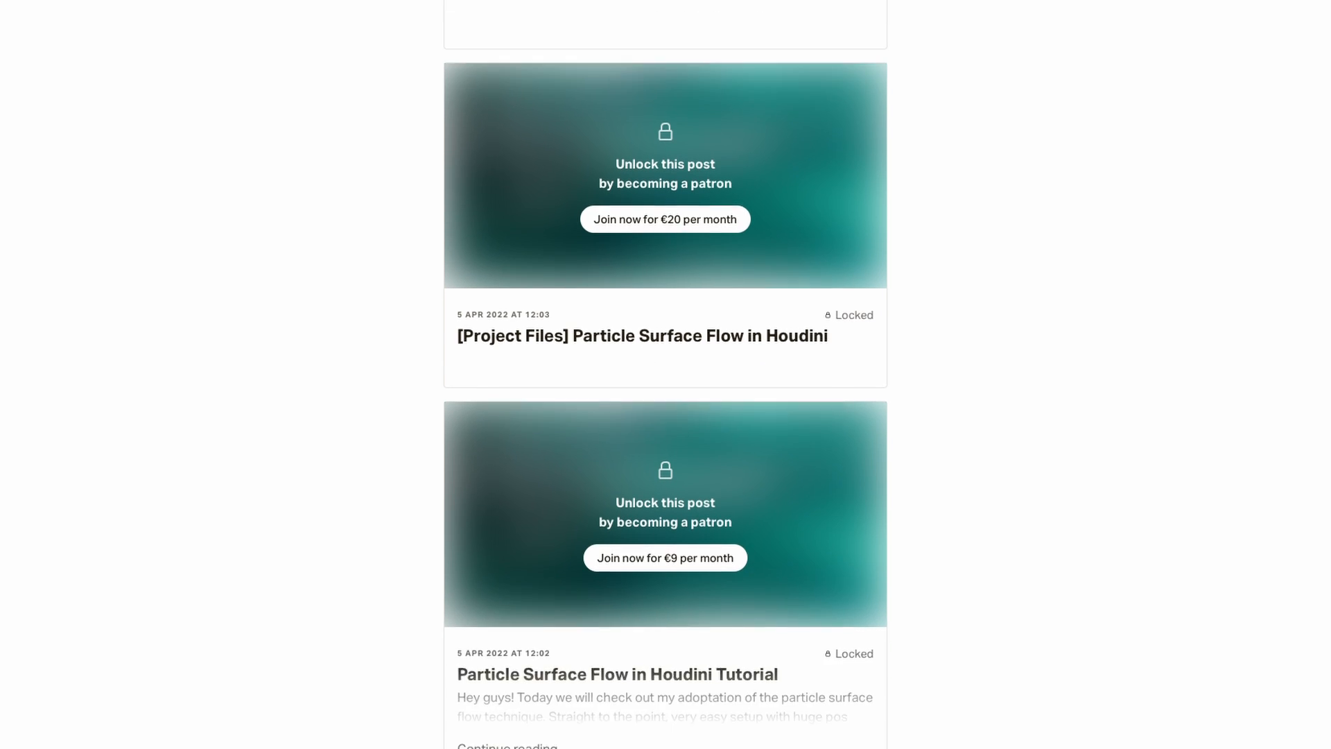
scroll(666, 374, down, 5)
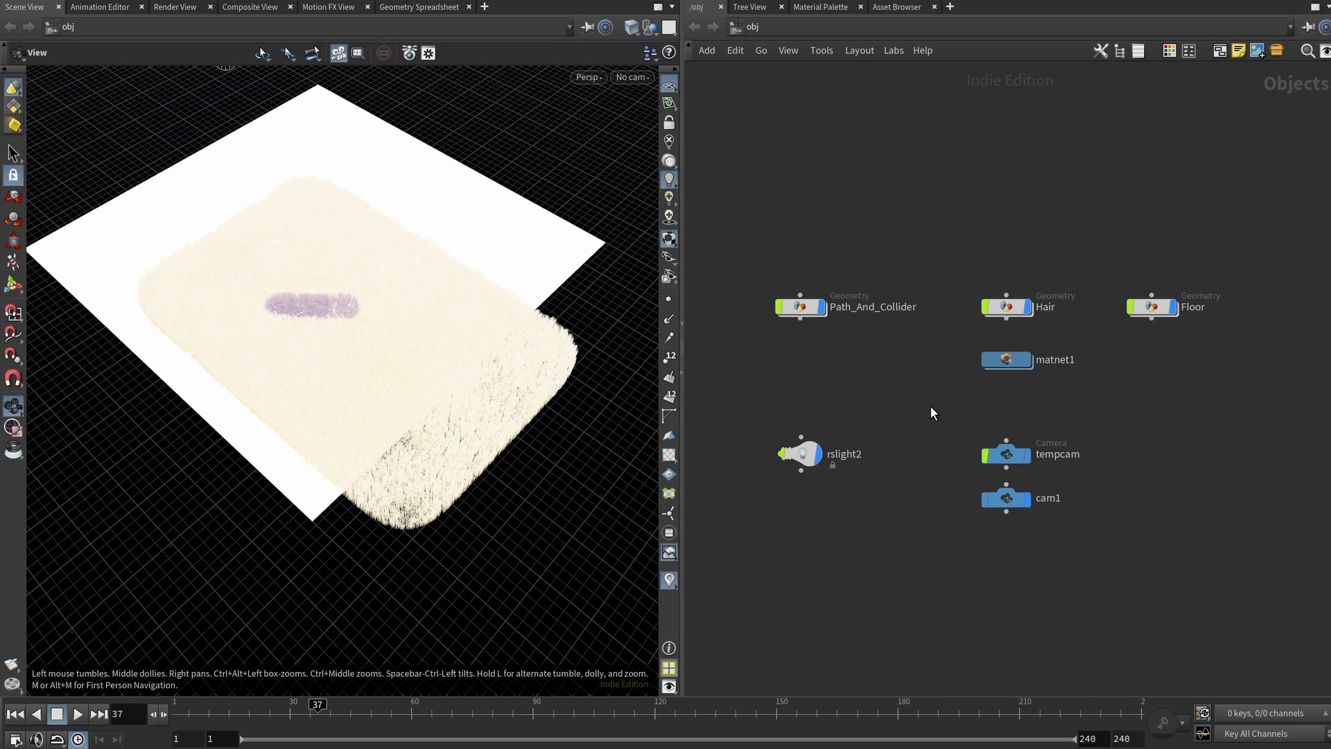
Step: Select the Path_And_Collider, Hair and Floor objects in turn to identify each one in the viewport
click(801, 307)
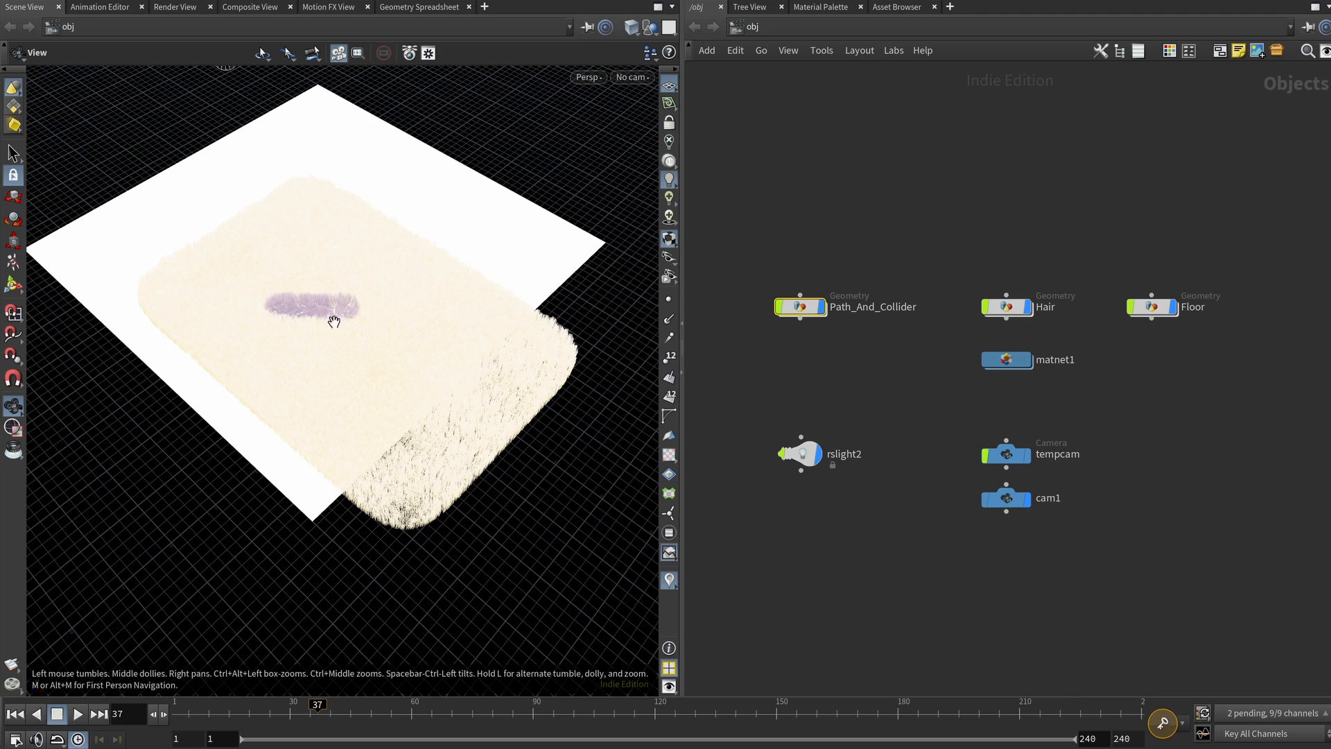
click(365, 256)
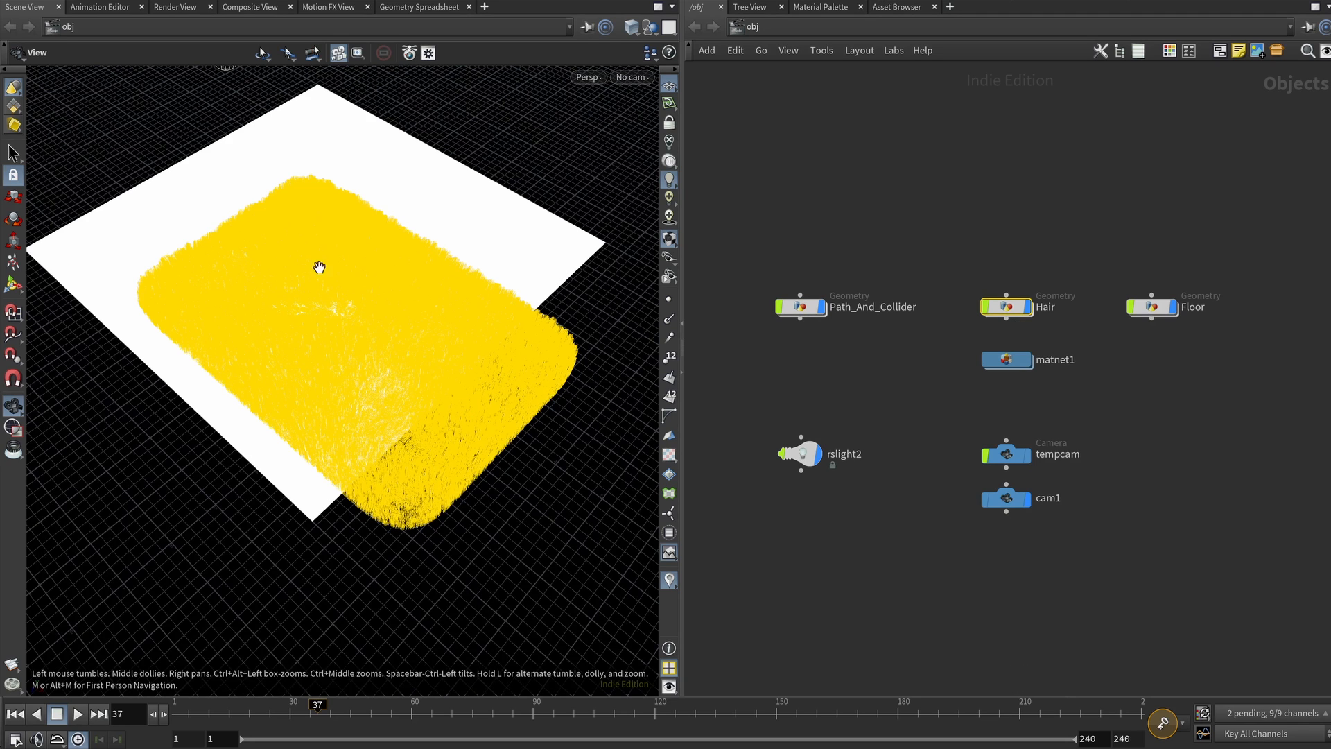
click(1148, 309)
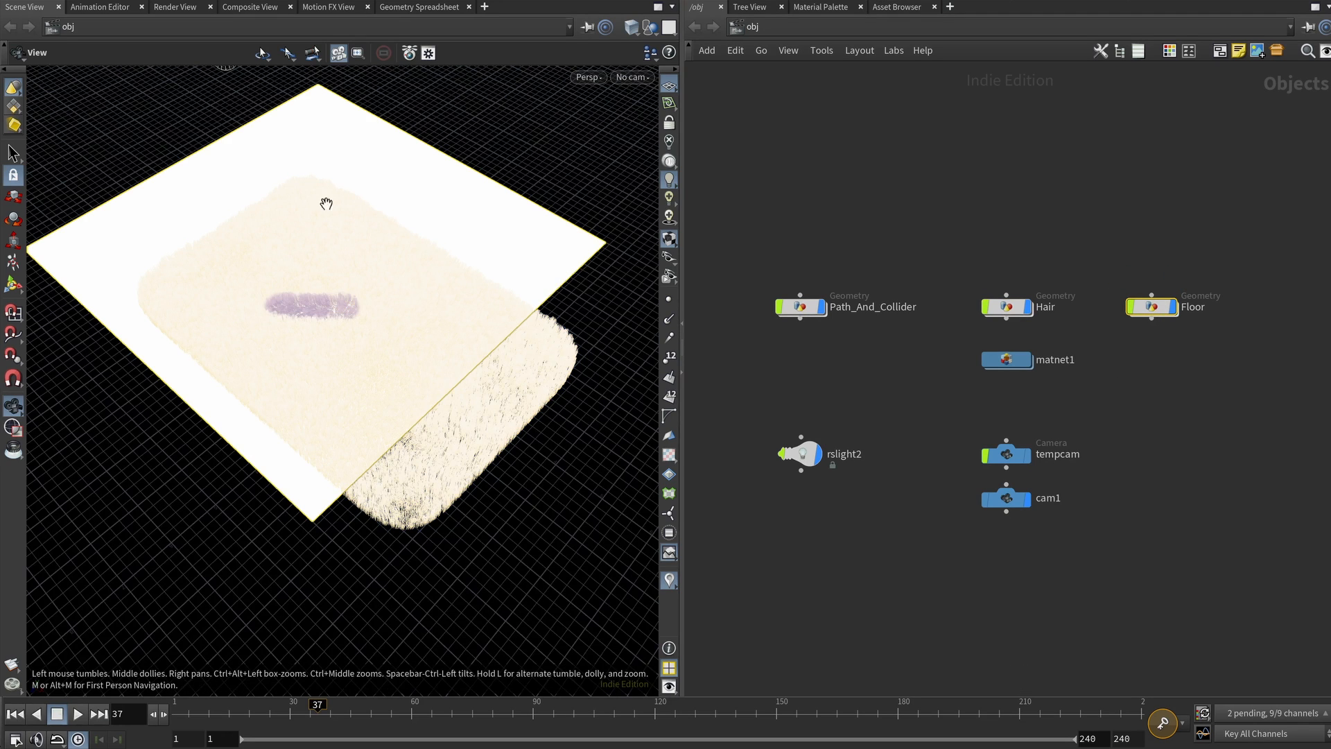
Step: Move the tempcam node out of the camera column and shift cam1 up into its place
middle_drag(1065, 392, 1011, 385)
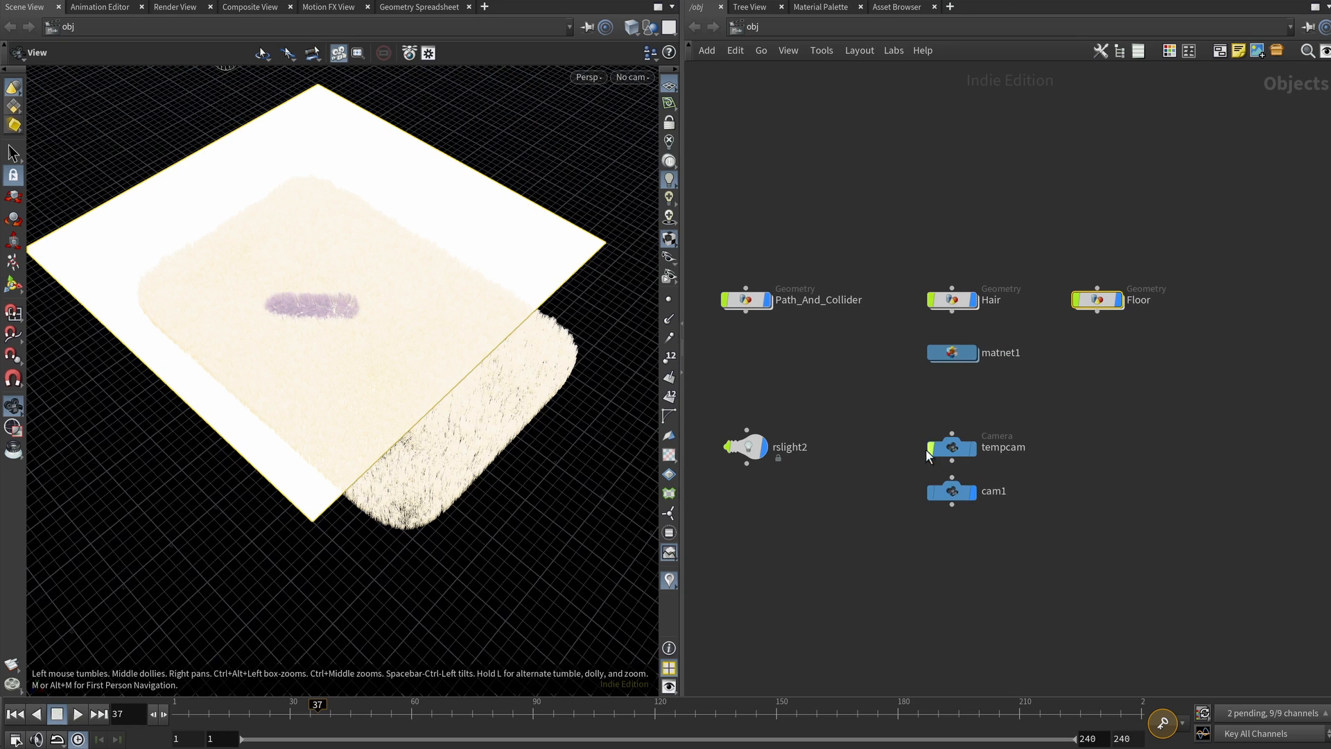
drag(949, 452, 1074, 444)
drag(944, 505, 947, 460)
click(1089, 443)
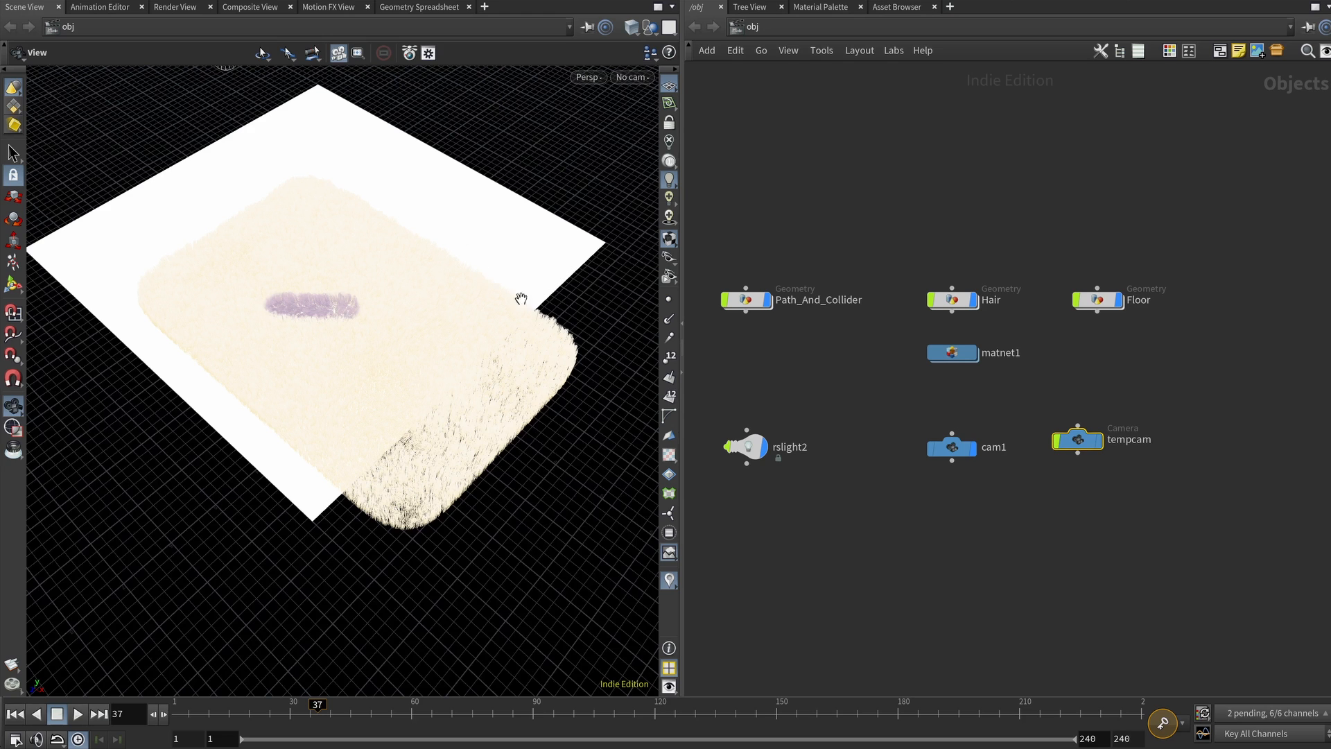
Step: Hide the Hair and Floor objects and enter the Path_And_Collider geometry network
click(979, 305)
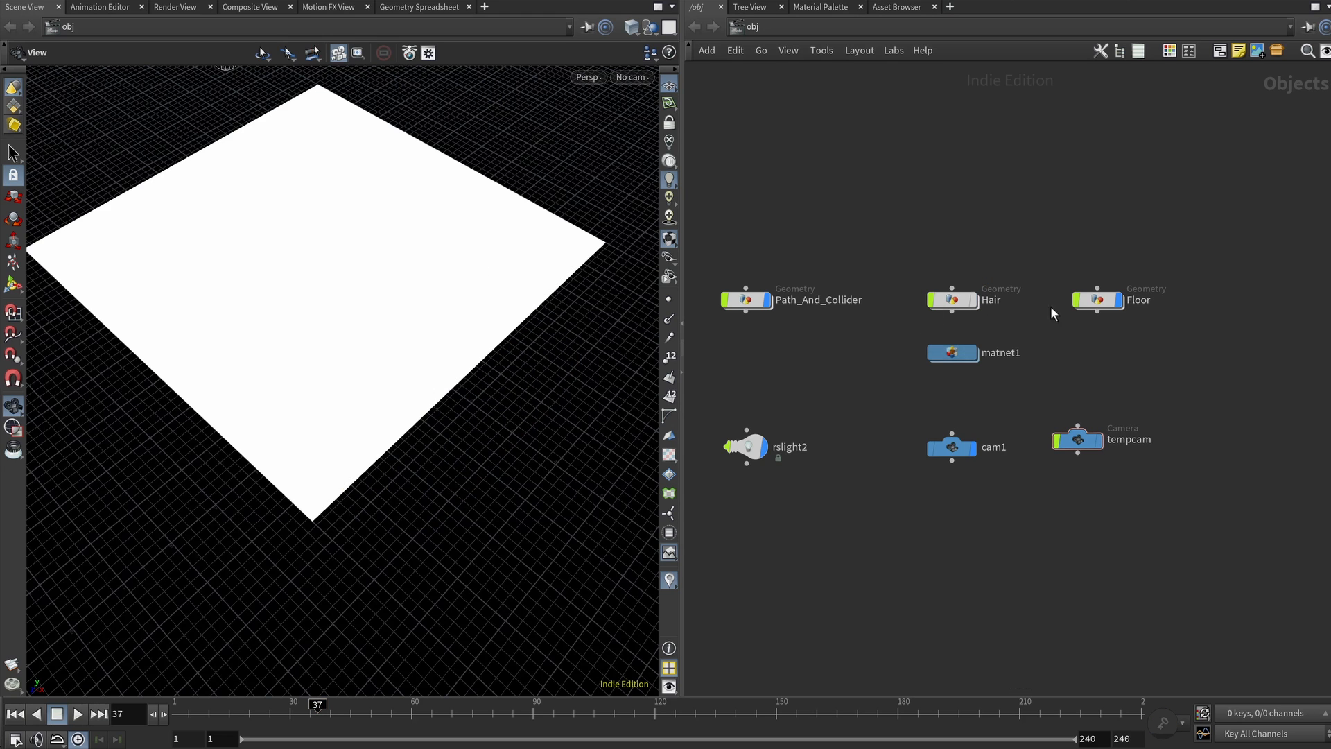
click(1119, 303)
double_click(748, 303)
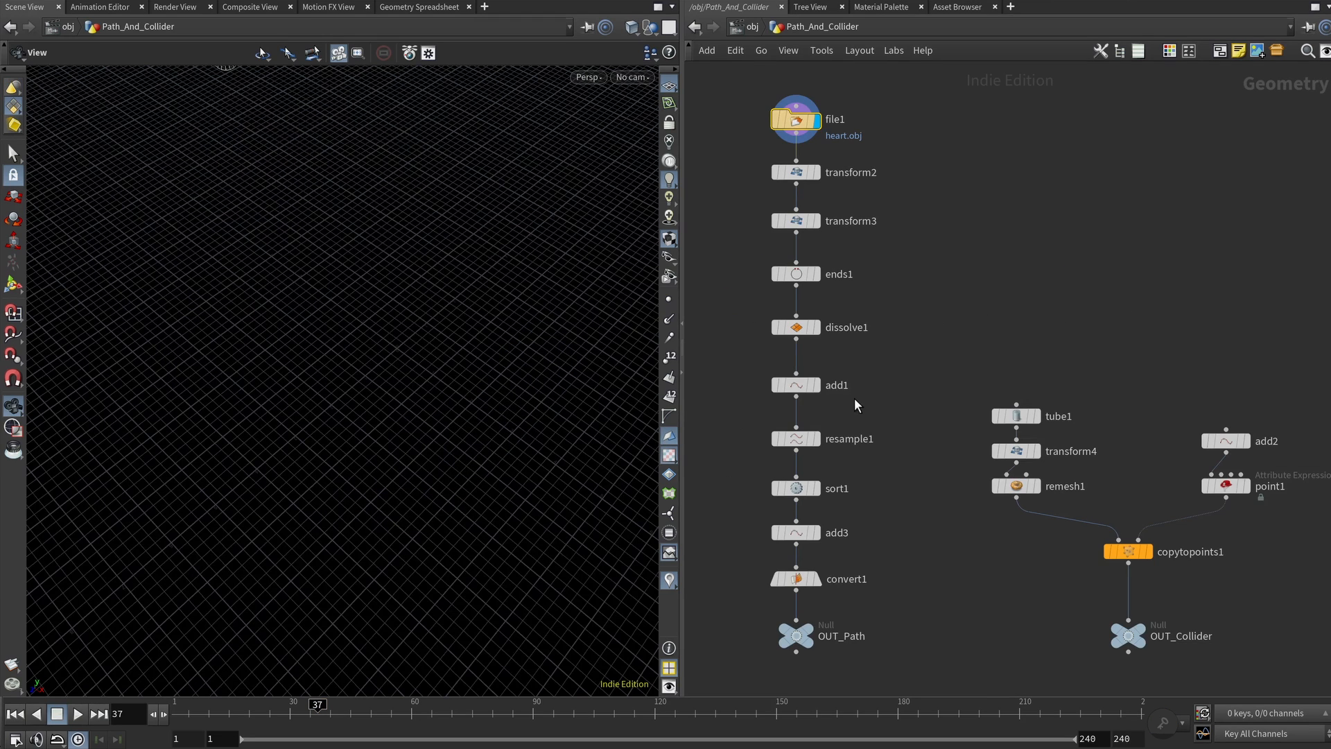
Step: Return the timeline to frame 1 and show the parameters of the file1 node that loads heart.obj
click(18, 715)
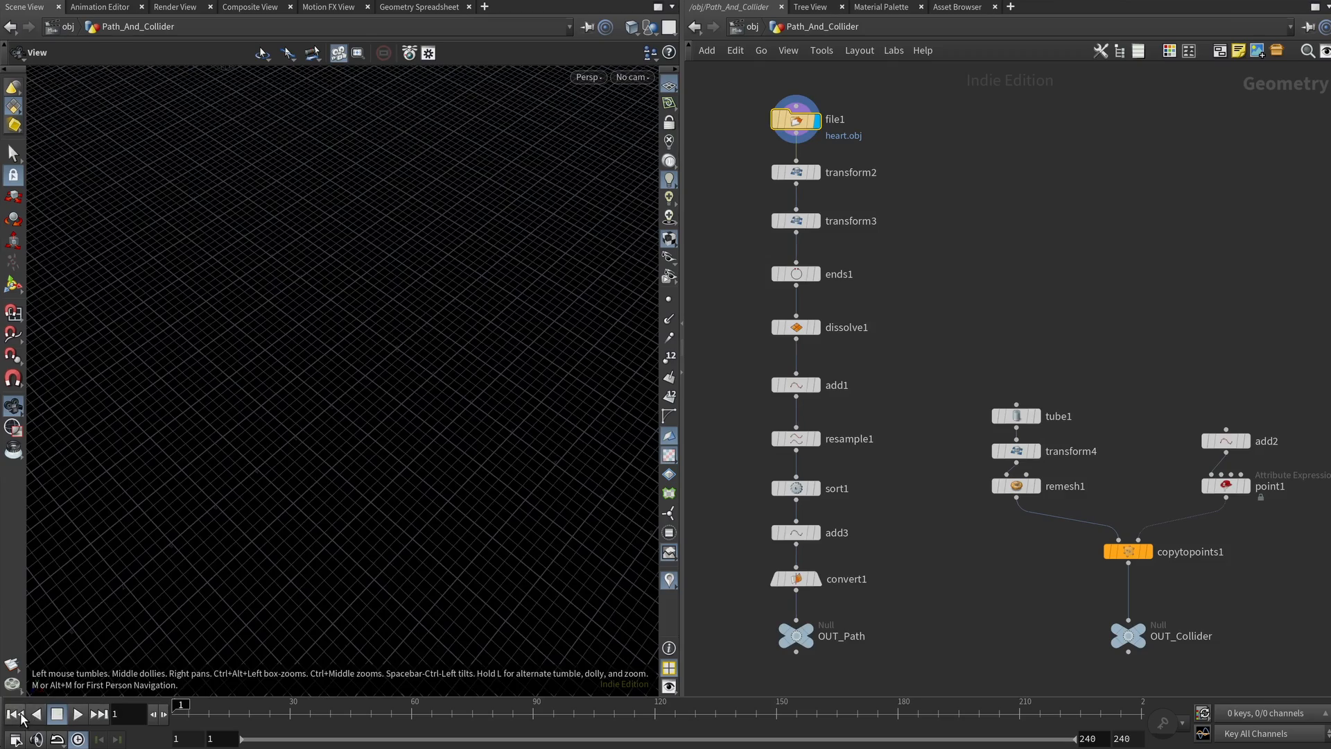
scroll(445, 345, down, 5)
right_drag(444, 344, 383, 423)
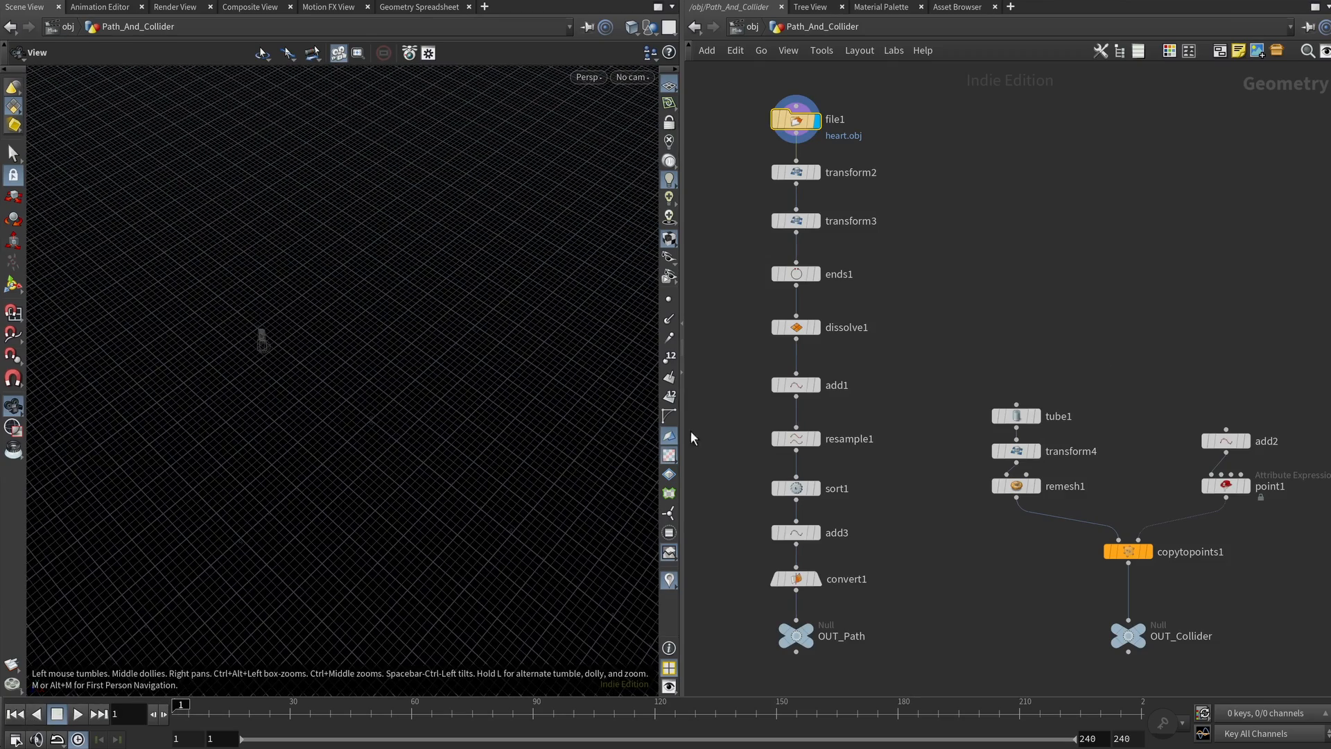
scroll(424, 346, down, 5)
drag(424, 347, 326, 288)
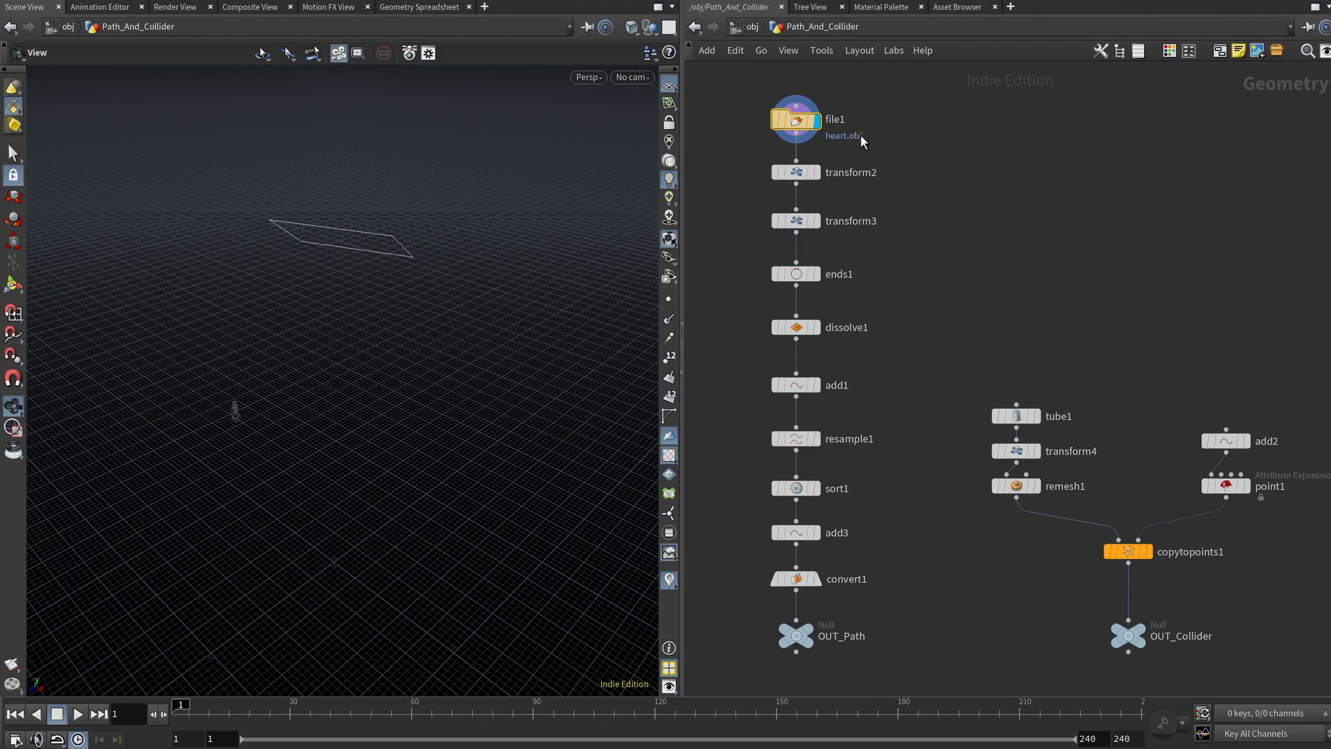
key(p)
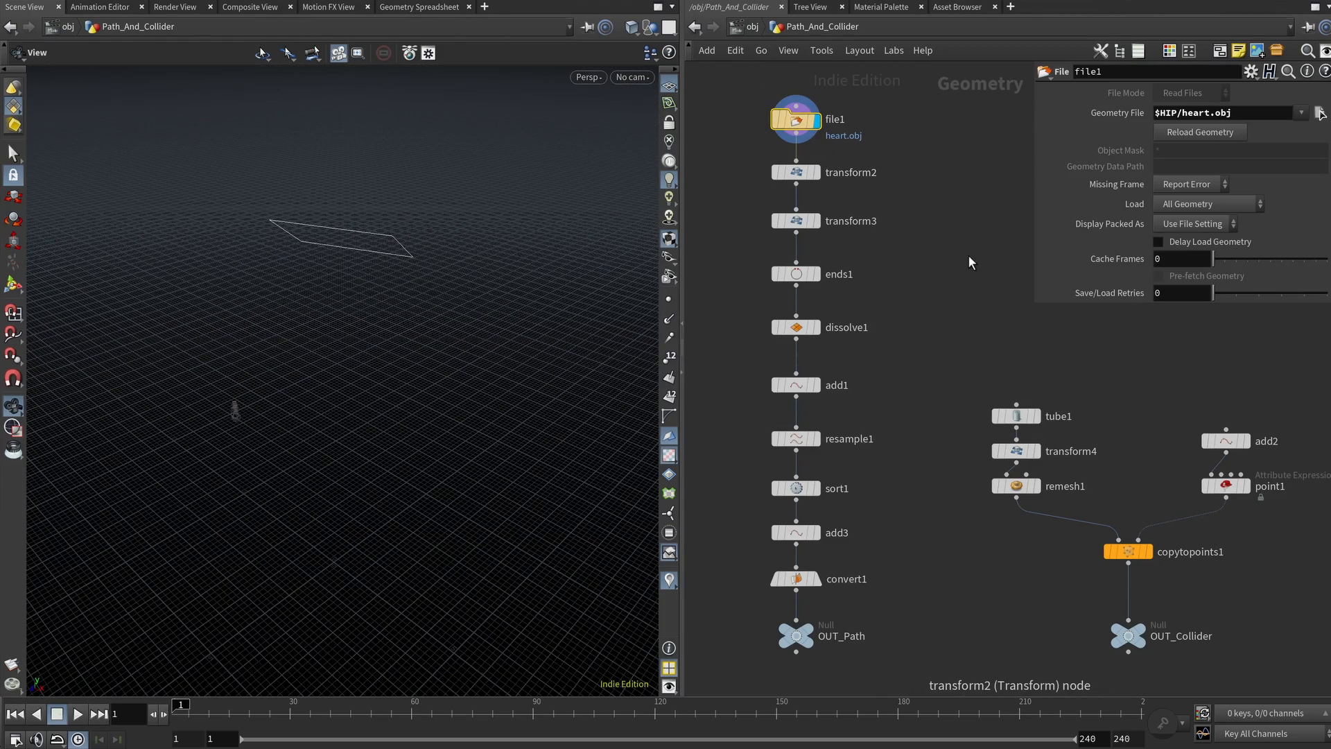
drag(1051, 303, 1051, 353)
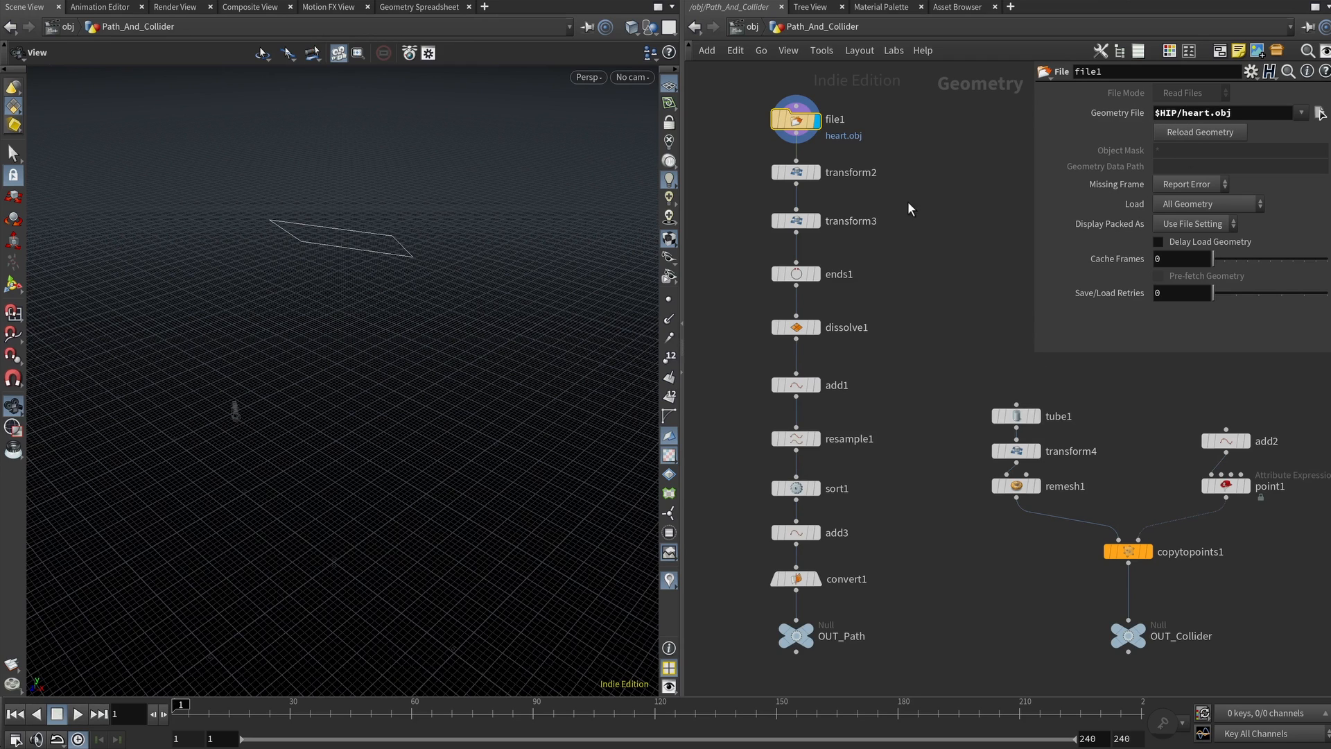
Step: Display the transform2 node's output and examine its translate, rotate and uniform scale settings against the heart
click(818, 172)
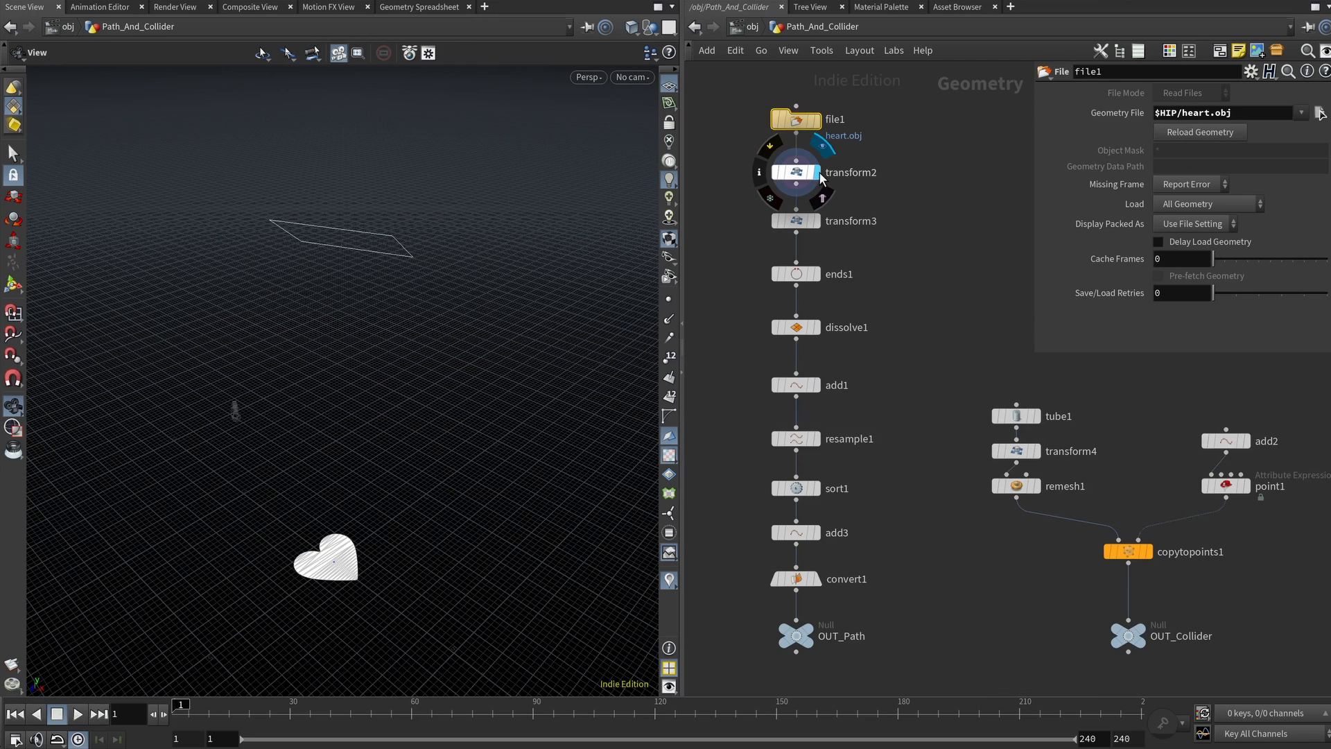
click(796, 172)
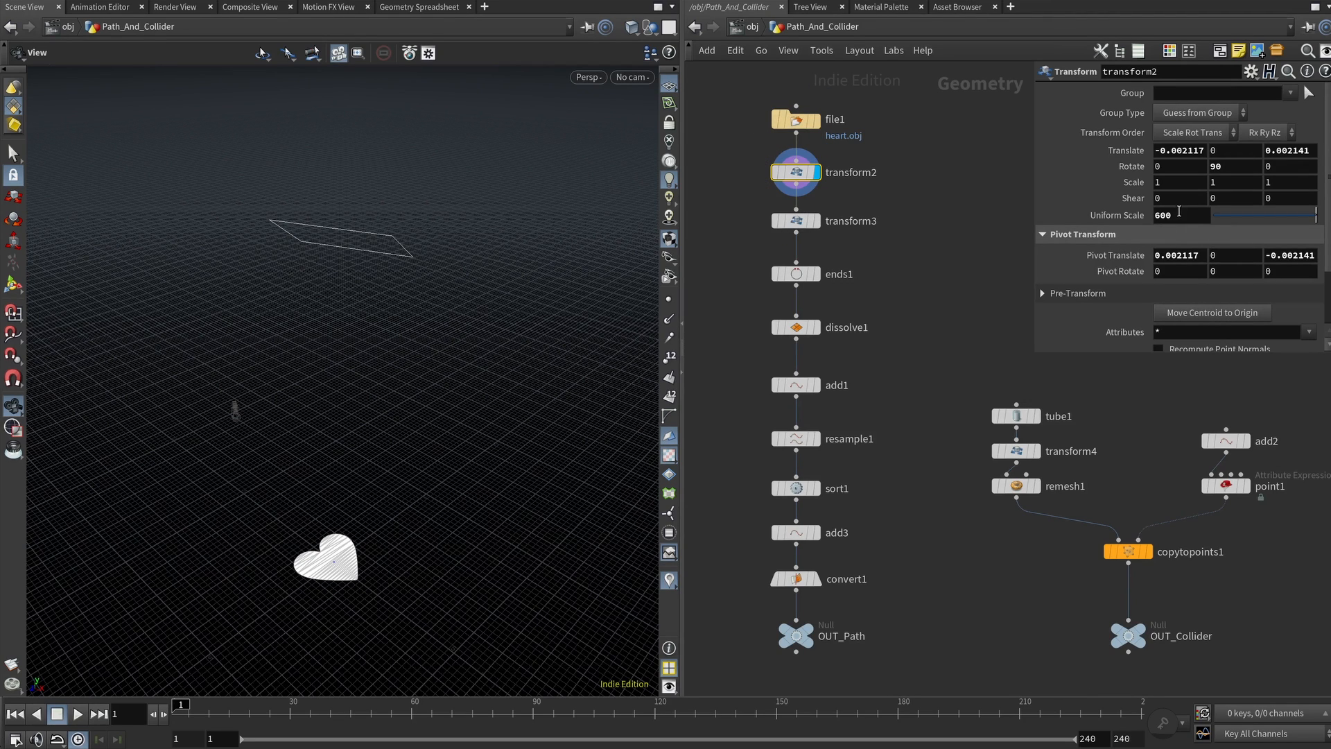
click(1177, 217)
drag(1098, 351, 1102, 387)
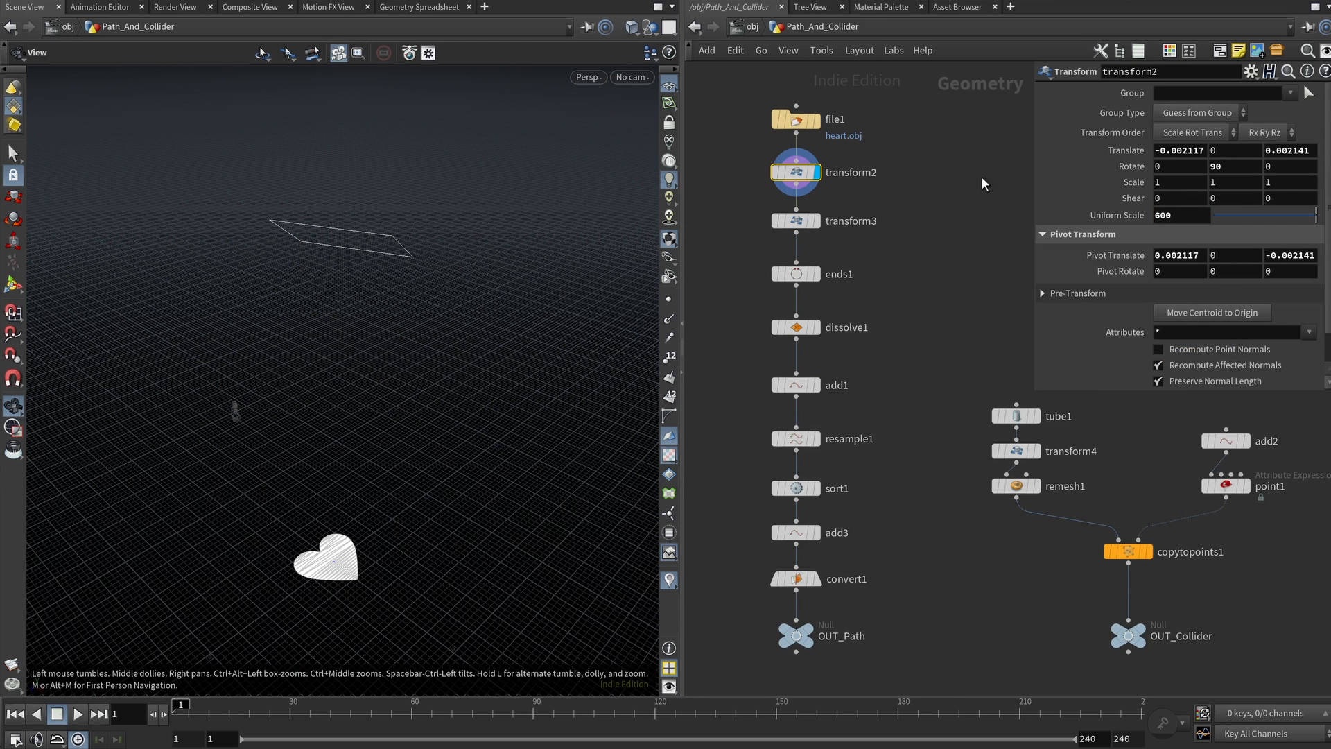
click(13, 287)
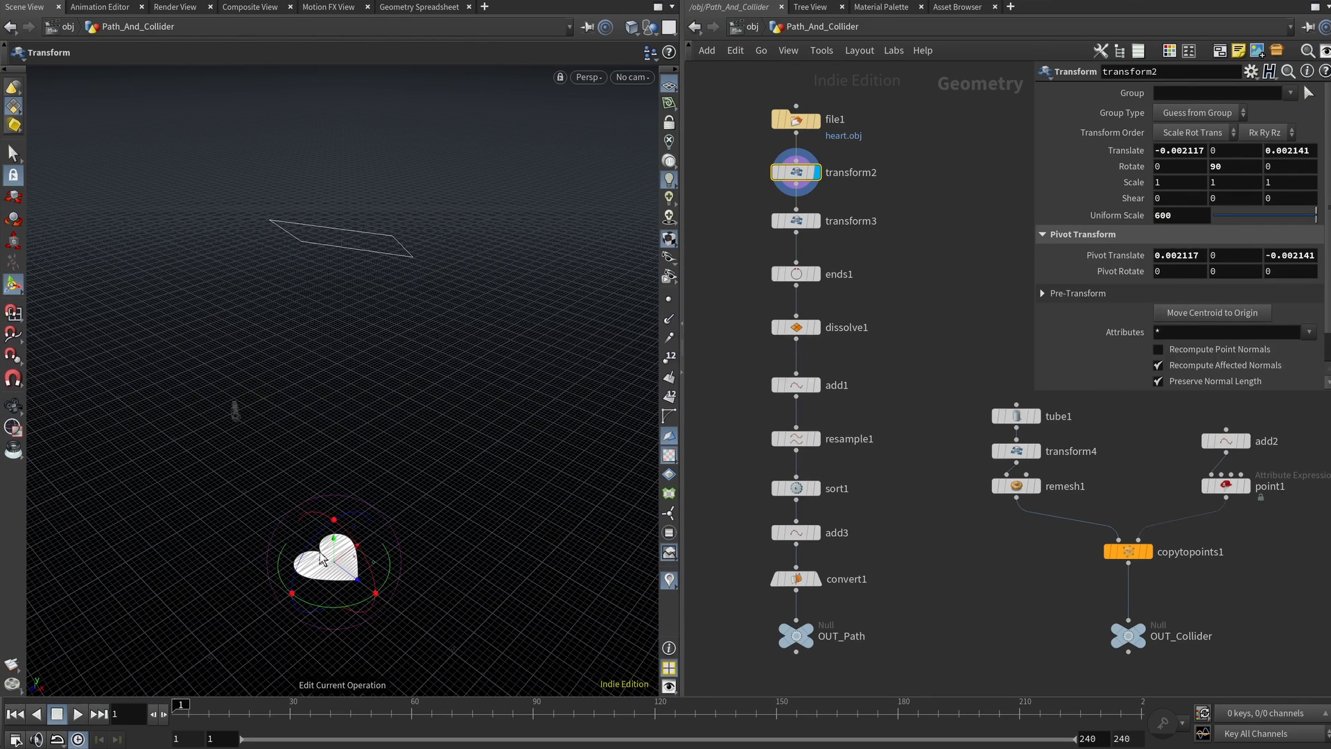
key(Escape)
drag(367, 498, 336, 536)
right_drag(336, 536, 326, 407)
scroll(325, 403, up, 8)
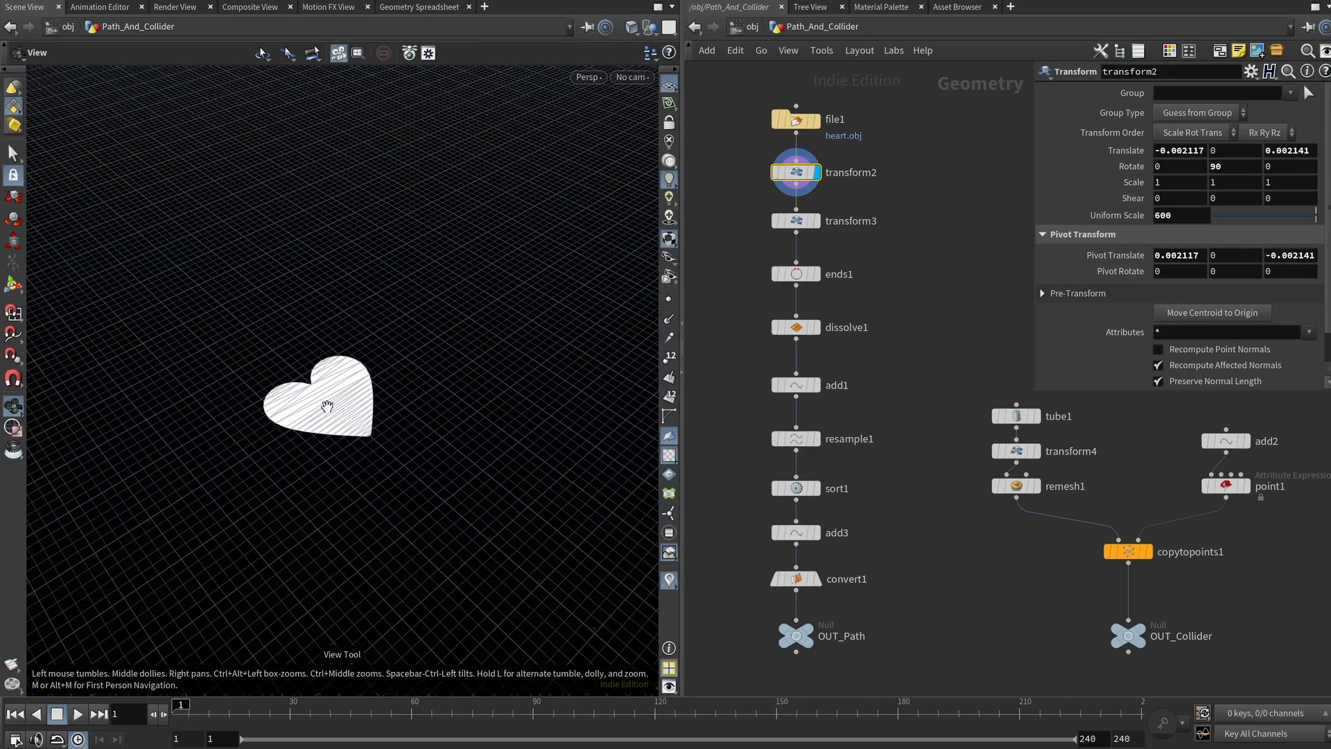
Step: Display the transform3 node's output and check its translate setting and the heart's position
click(818, 221)
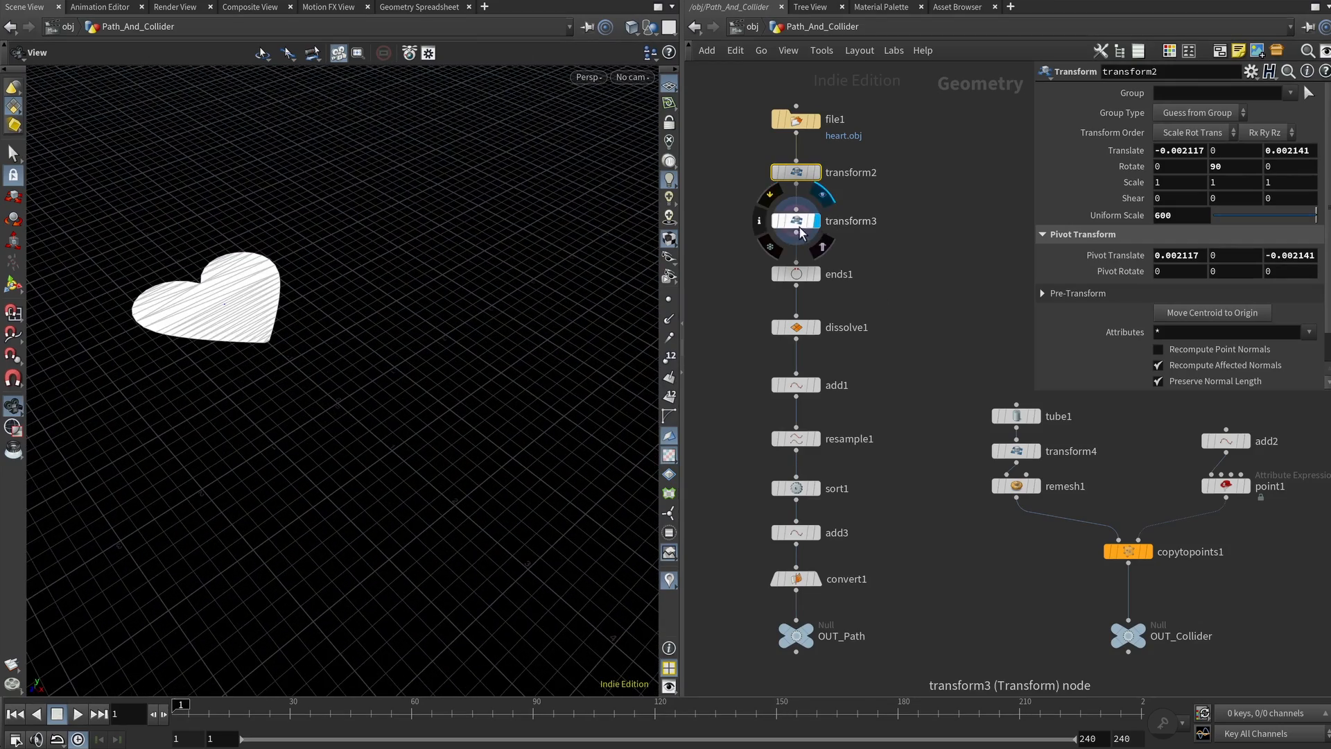
click(799, 222)
drag(430, 278, 397, 306)
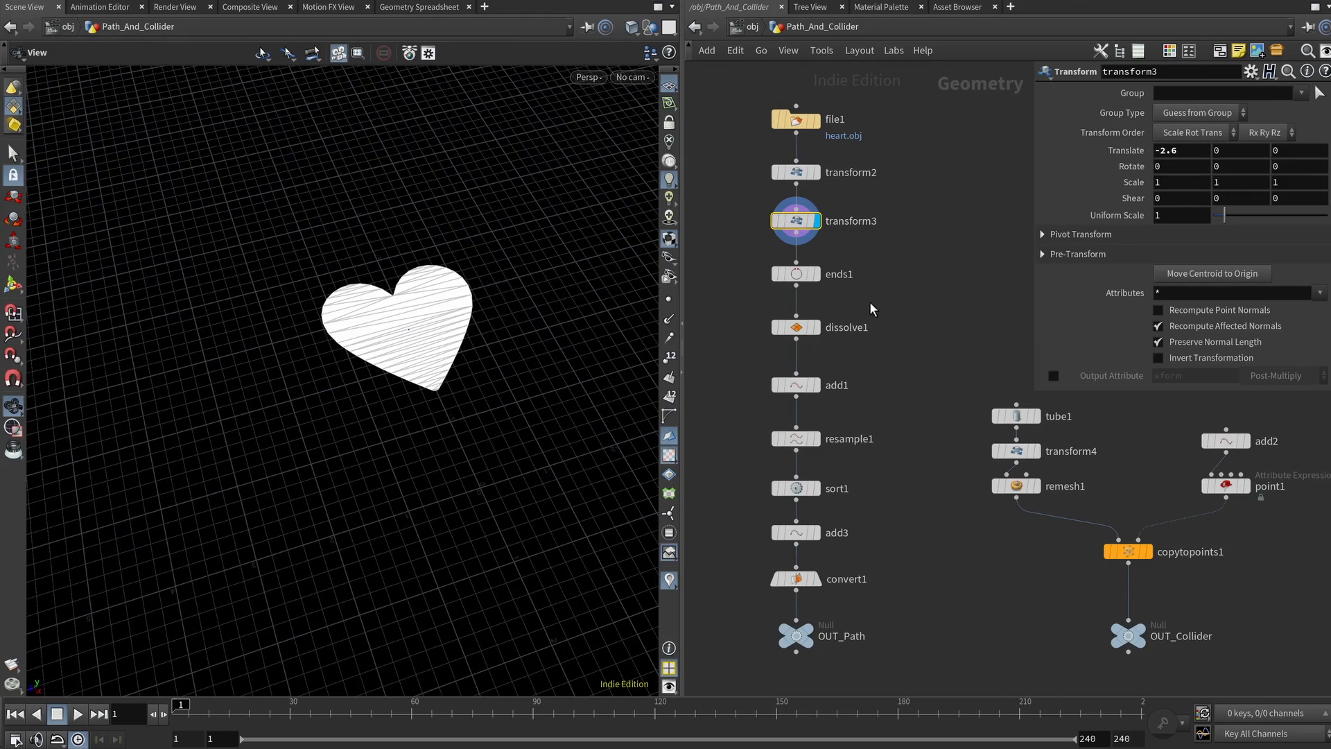
Step: Display the ends1 node's output and examine how its Close U option opens the heart polygons
click(796, 274)
click(819, 280)
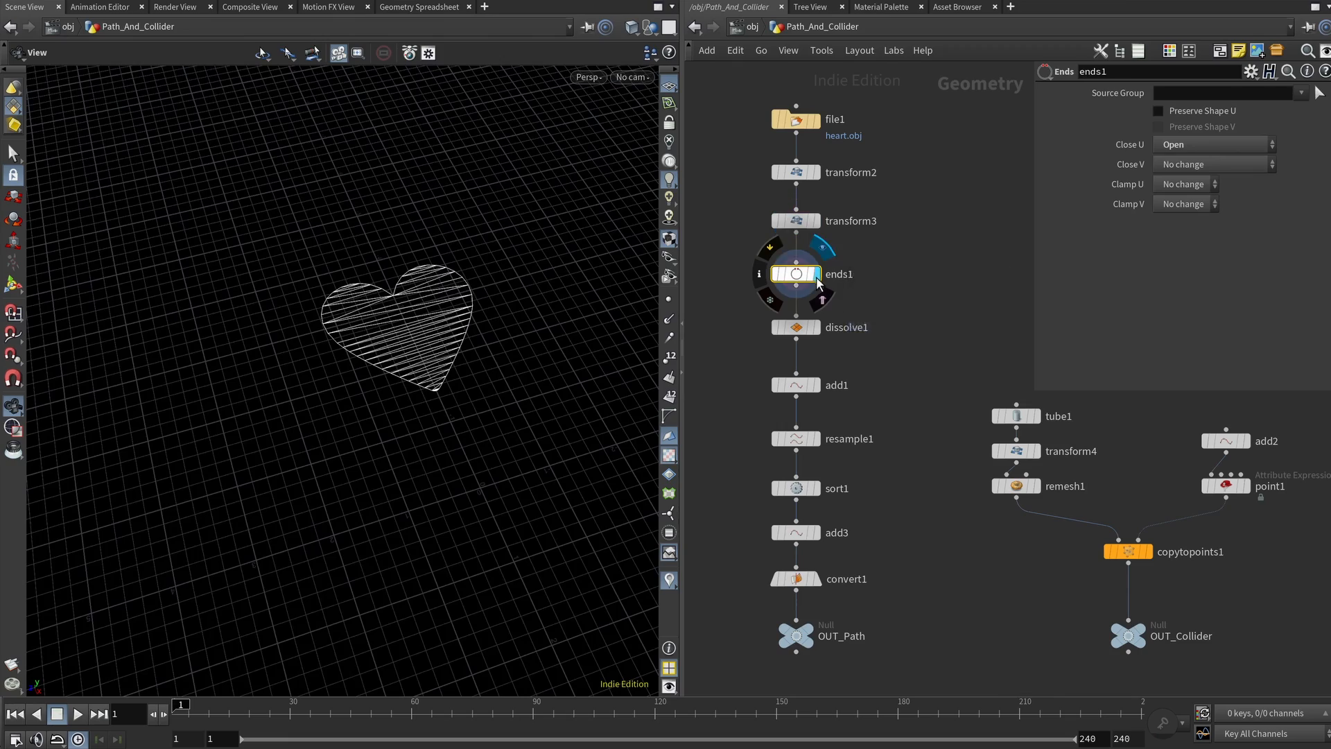
drag(363, 300, 434, 303)
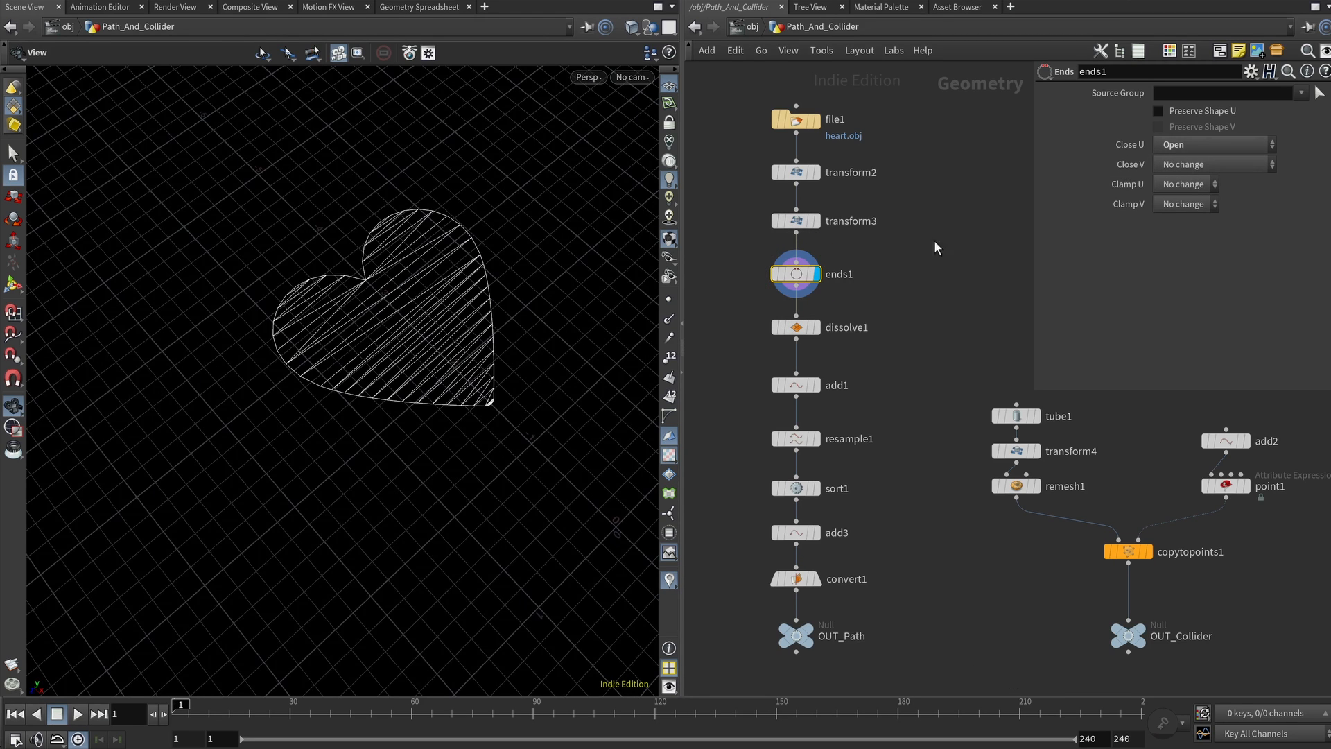
Step: Display the dissolve1 node's output and examine its Remove Unused Points option on the heart outline points
middle_drag(929, 291, 903, 198)
click(777, 235)
click(792, 236)
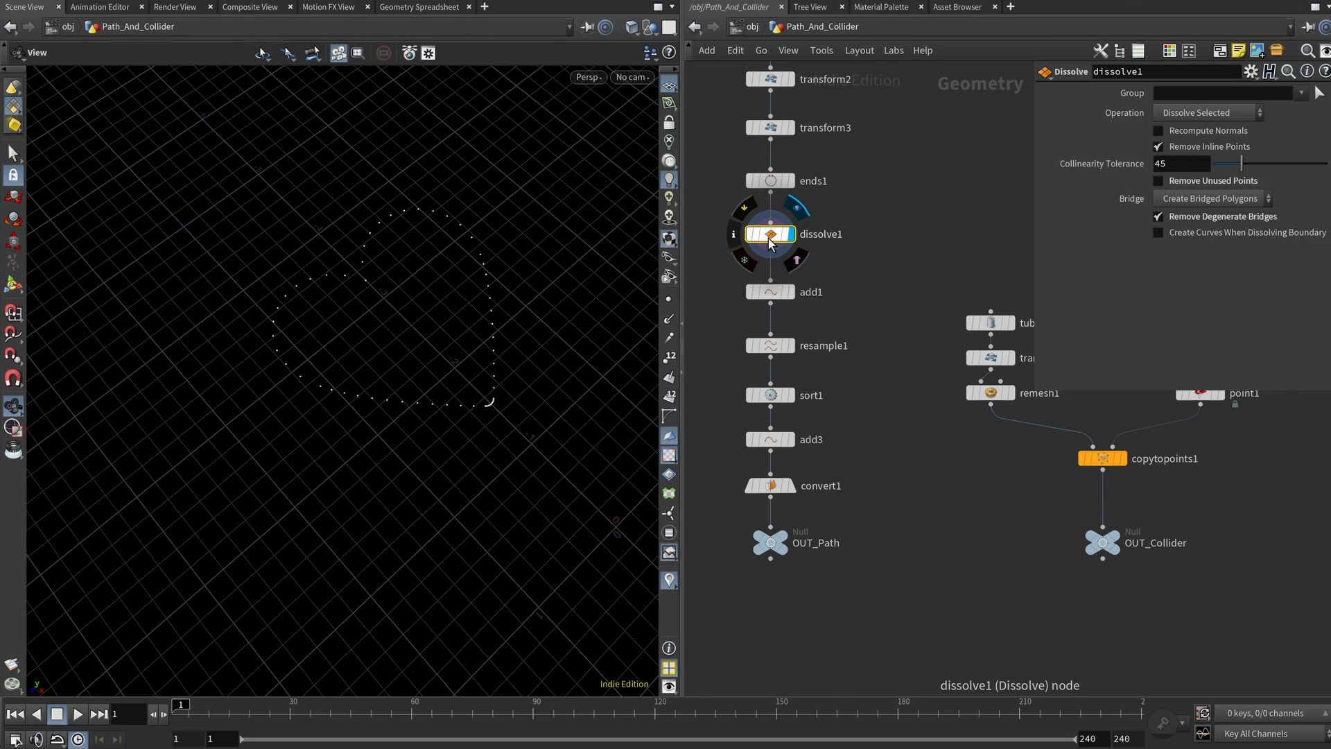
middle_drag(768, 239, 788, 170)
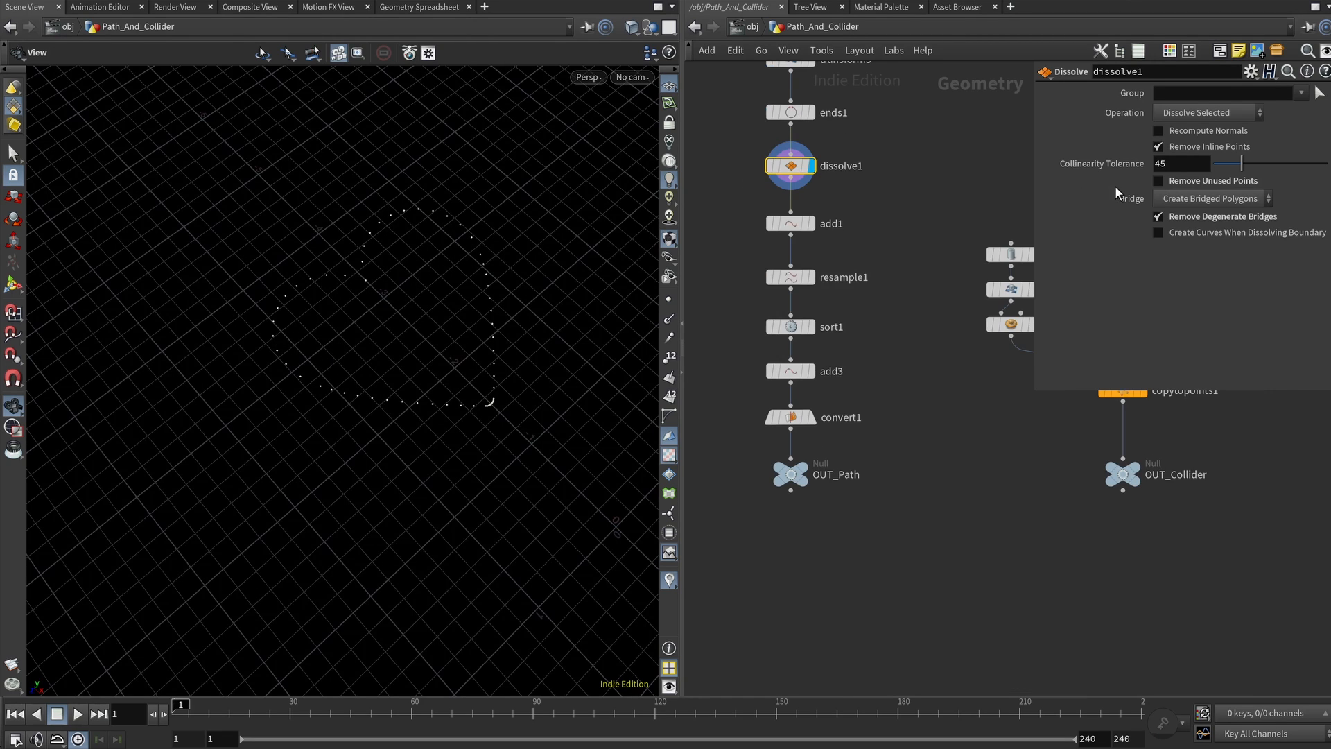
click(1158, 181)
Step: Display the add1 node's closed heart polygon and set the viewport shading to Smooth Shaded
click(813, 224)
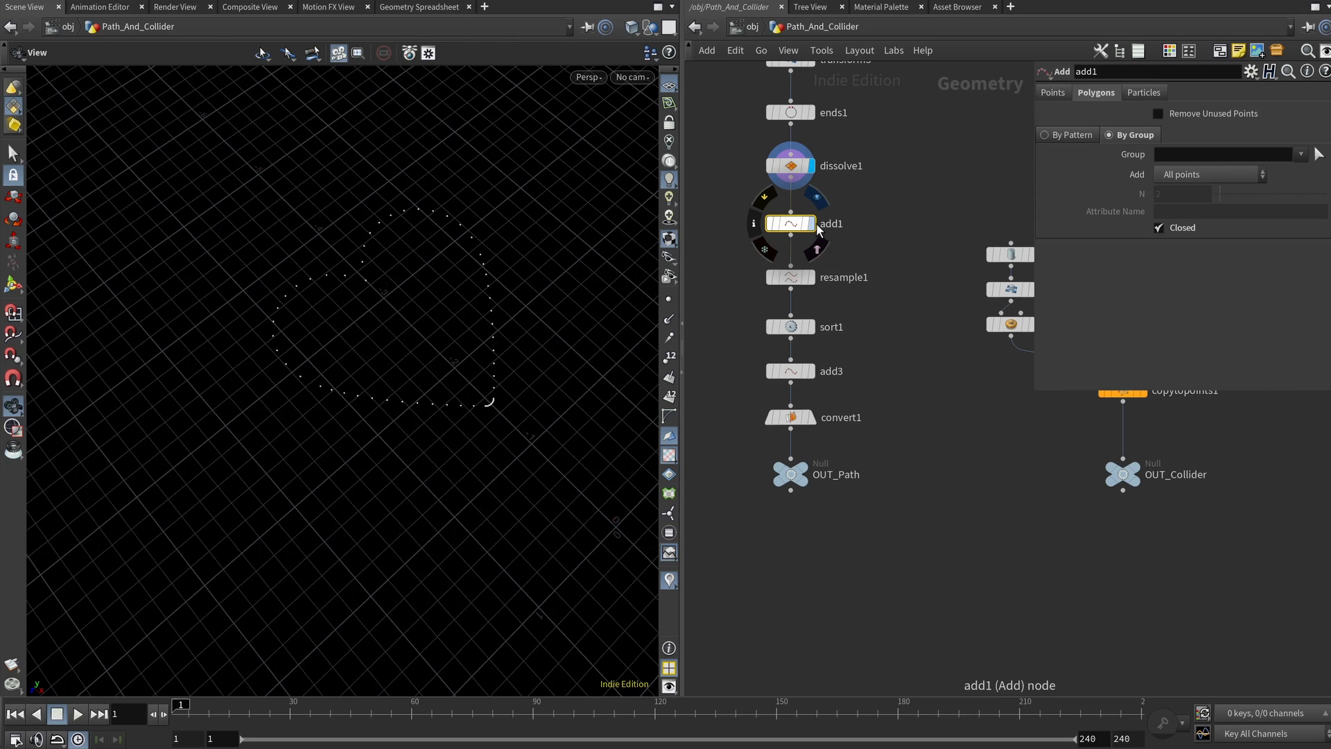
click(811, 223)
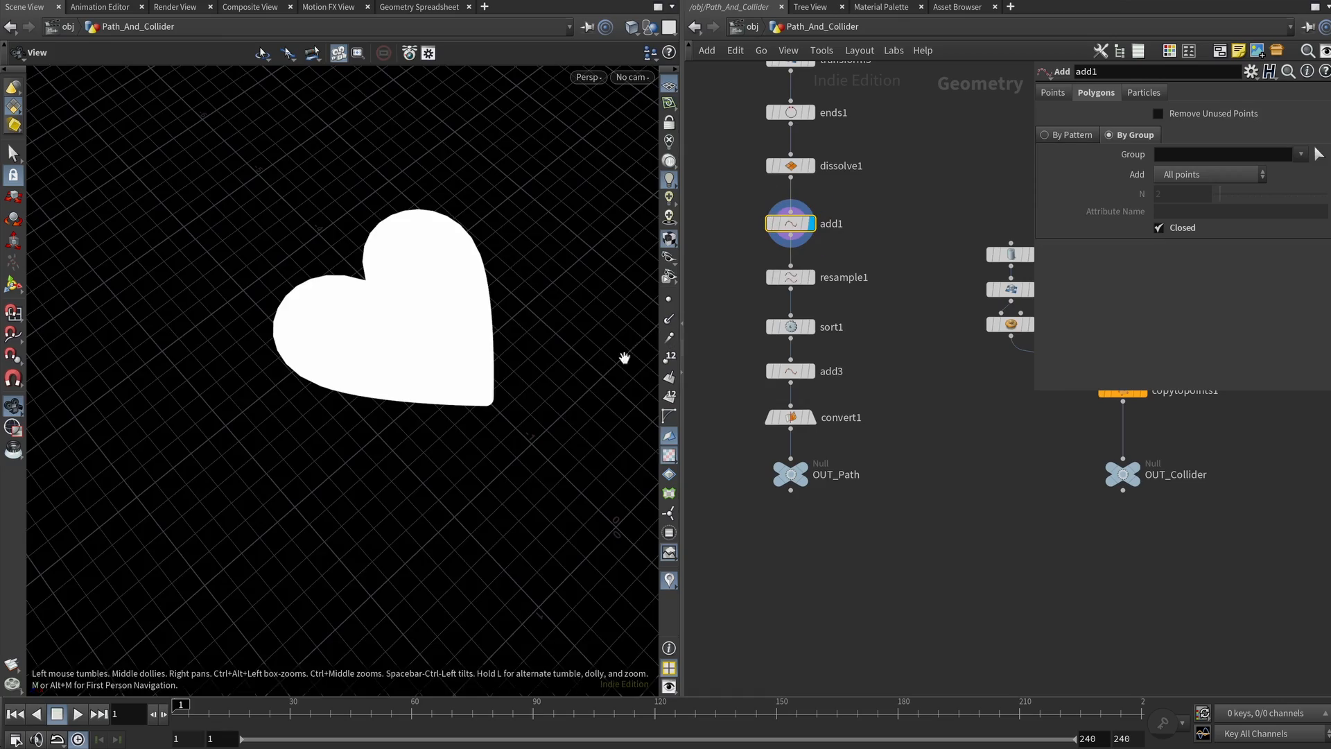
mouse_move(625, 359)
mouse_down()
mouse_move(400, 271)
mouse_move(375, 345)
mouse_move(410, 318)
mouse_move(456, 400)
mouse_move(627, 388)
mouse_up()
click(633, 27)
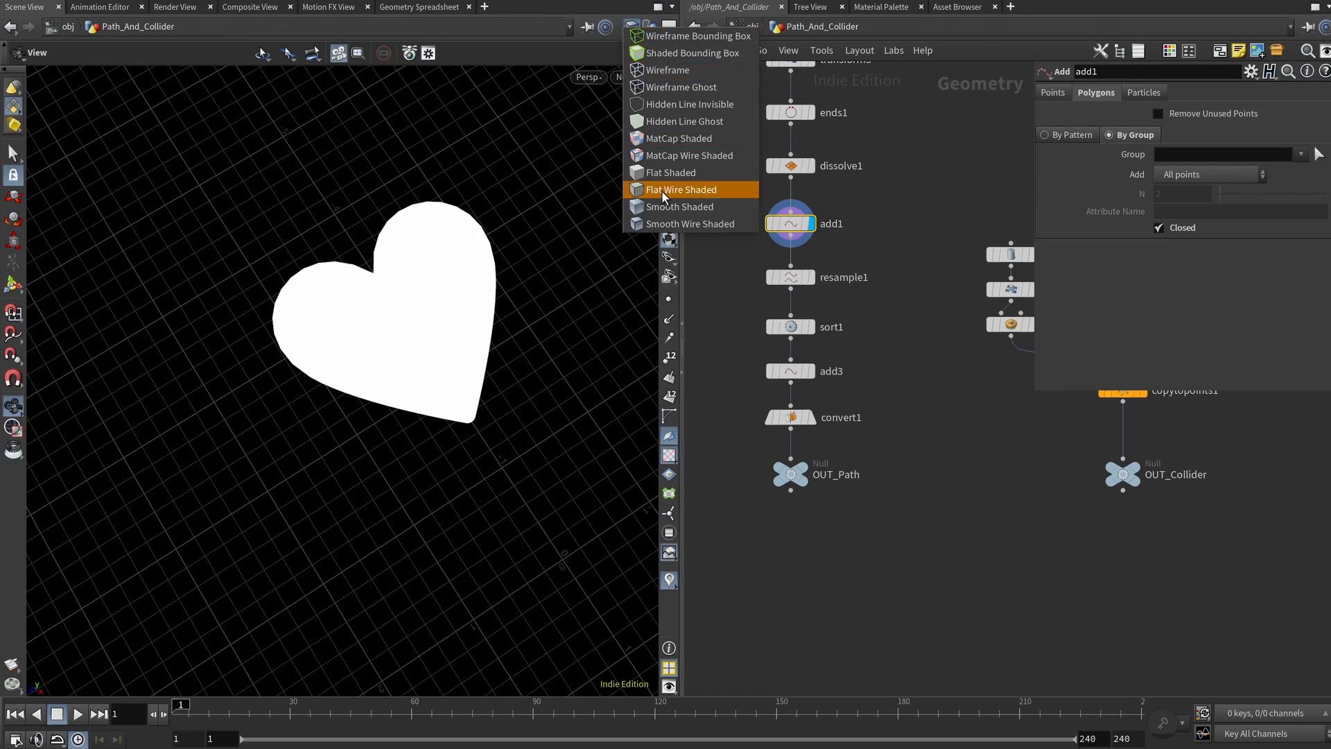
click(679, 208)
mouse_move(624, 238)
mouse_down()
mouse_move(347, 196)
mouse_move(444, 302)
mouse_up()
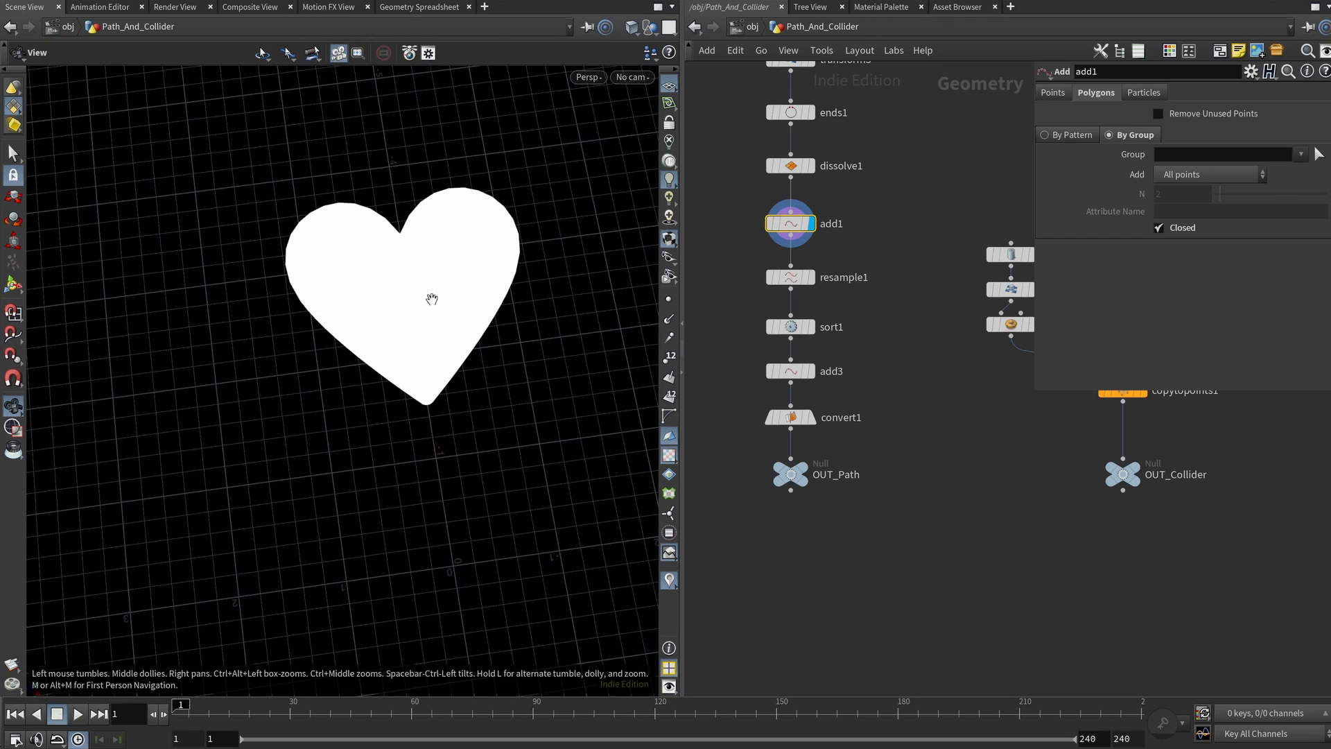
Step: Display the resample1 node's output and test its segment Length at 0.09 before restoring it to 0.11
click(804, 280)
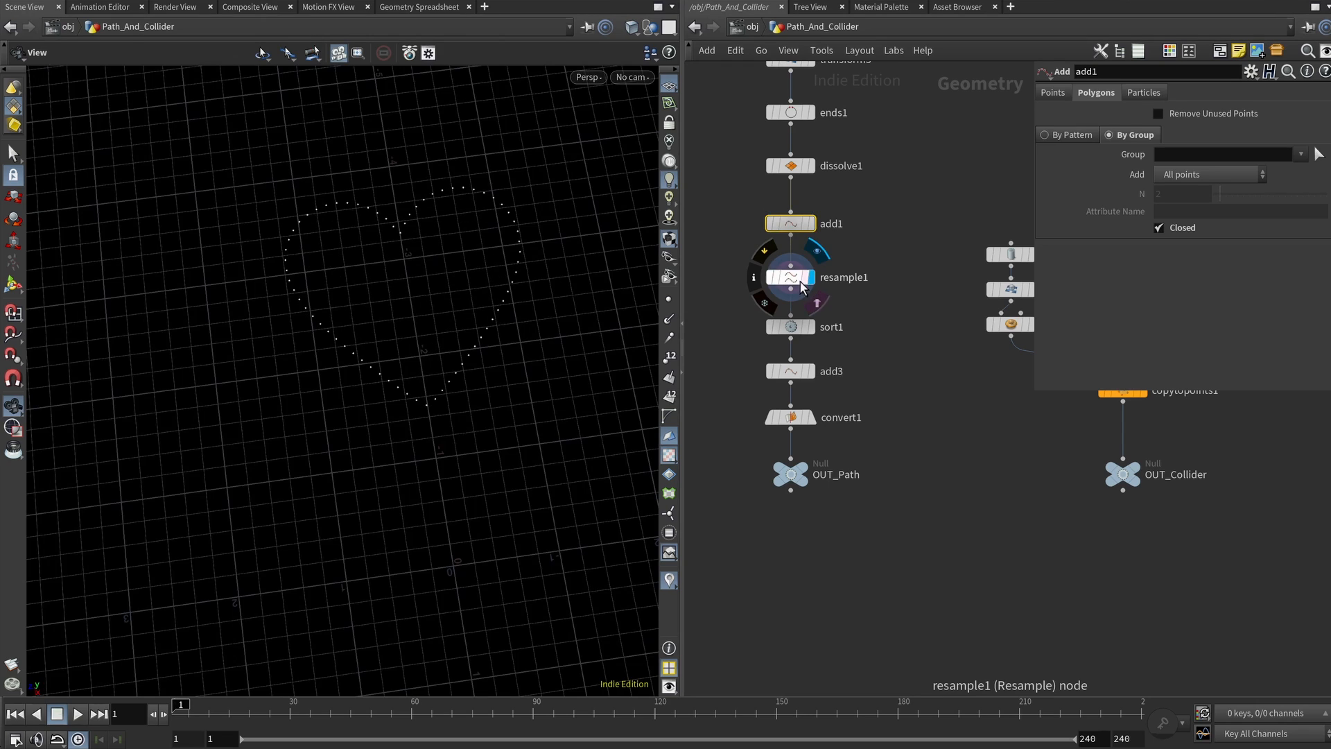
click(788, 286)
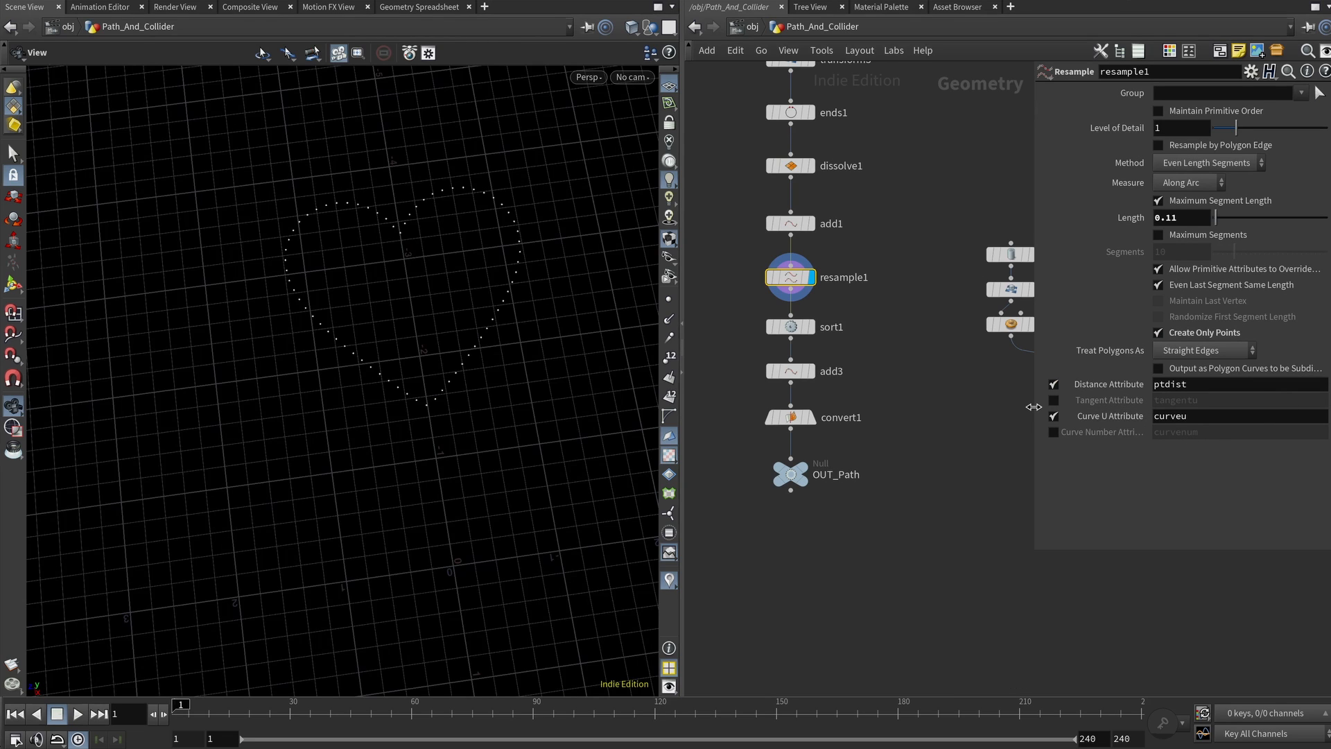
click(1183, 218)
key(Return)
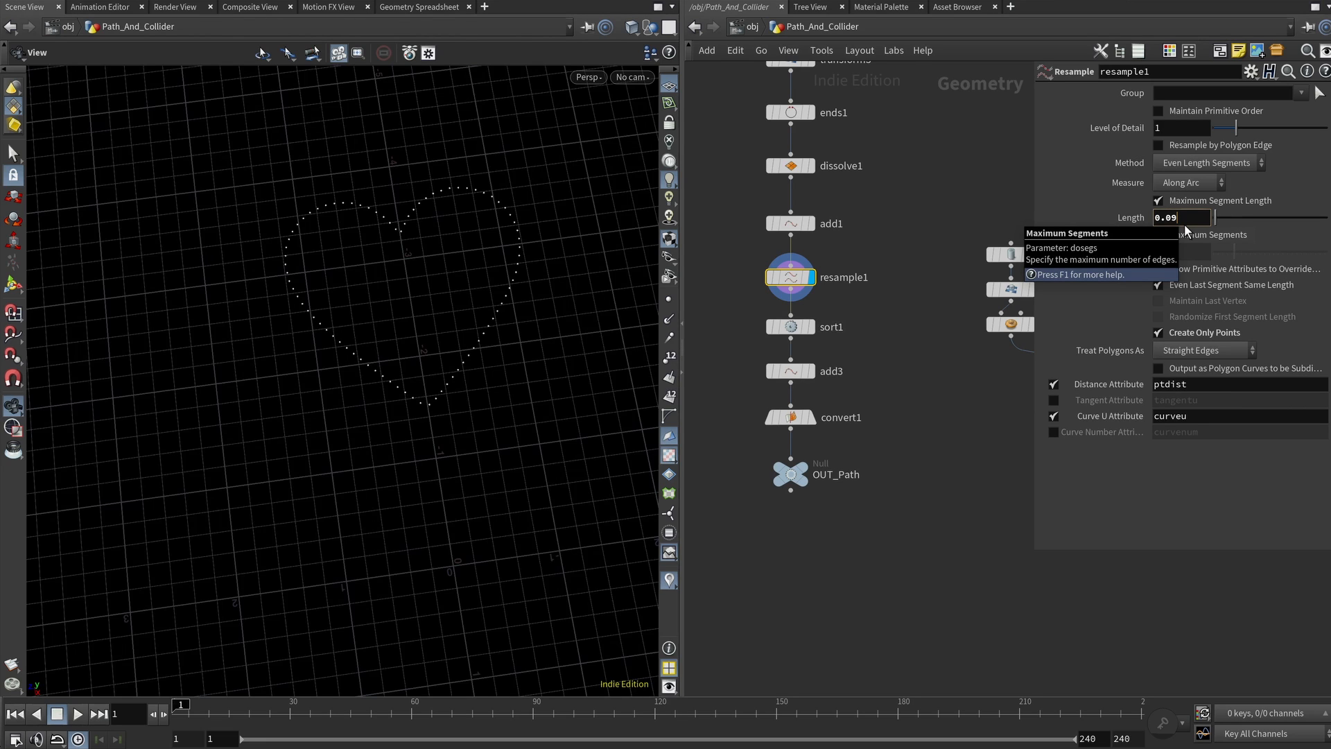
key(BackSpace)
key(BackSpace)
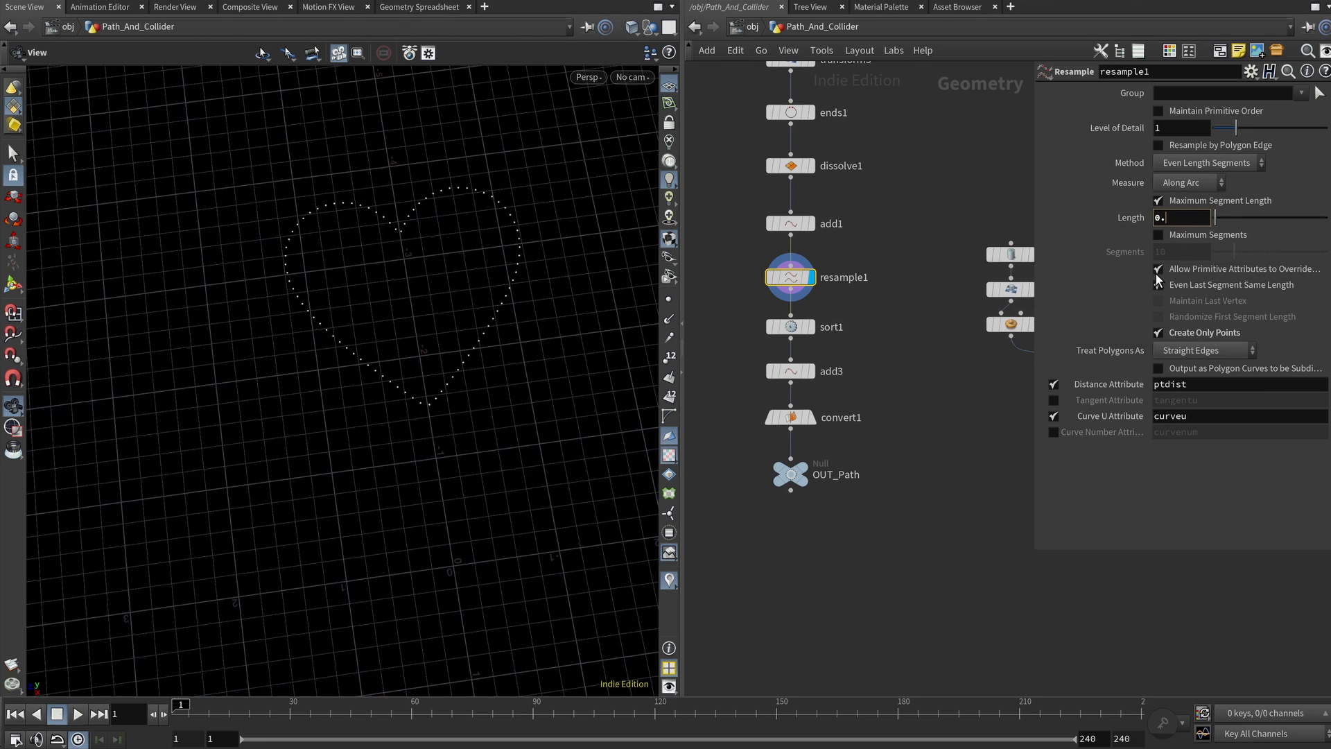
text(11)
key(Return)
Step: Turn on point numbers and examine how the sort1 node's Shift point sort with its offset renumbers the resampled heart points
click(671, 359)
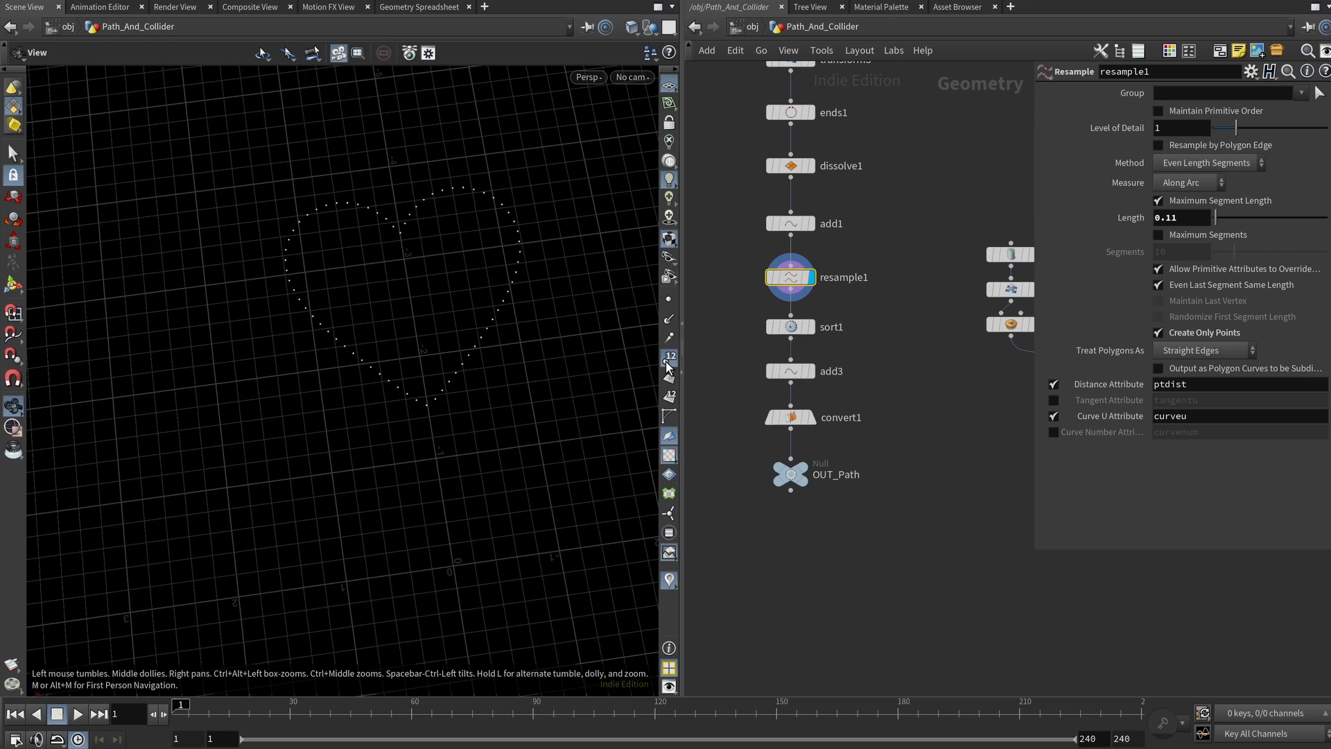
drag(543, 285, 488, 315)
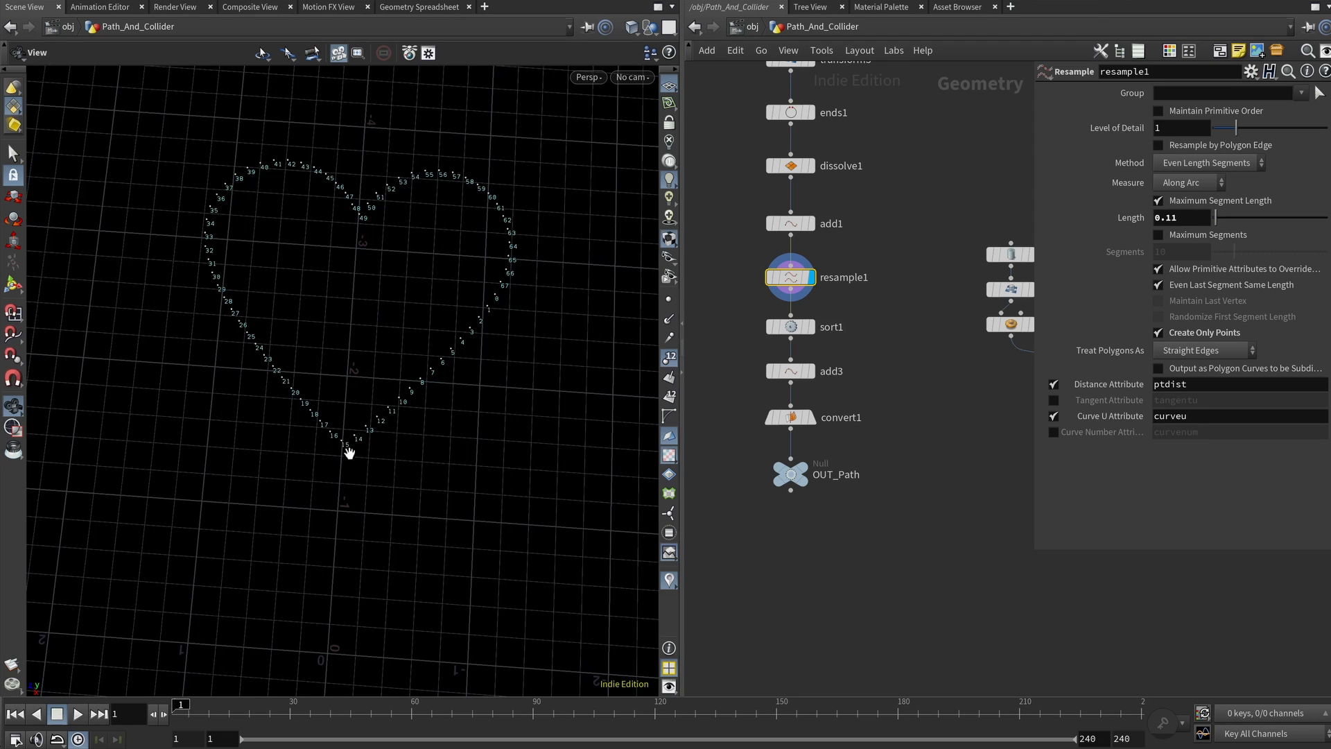
click(792, 328)
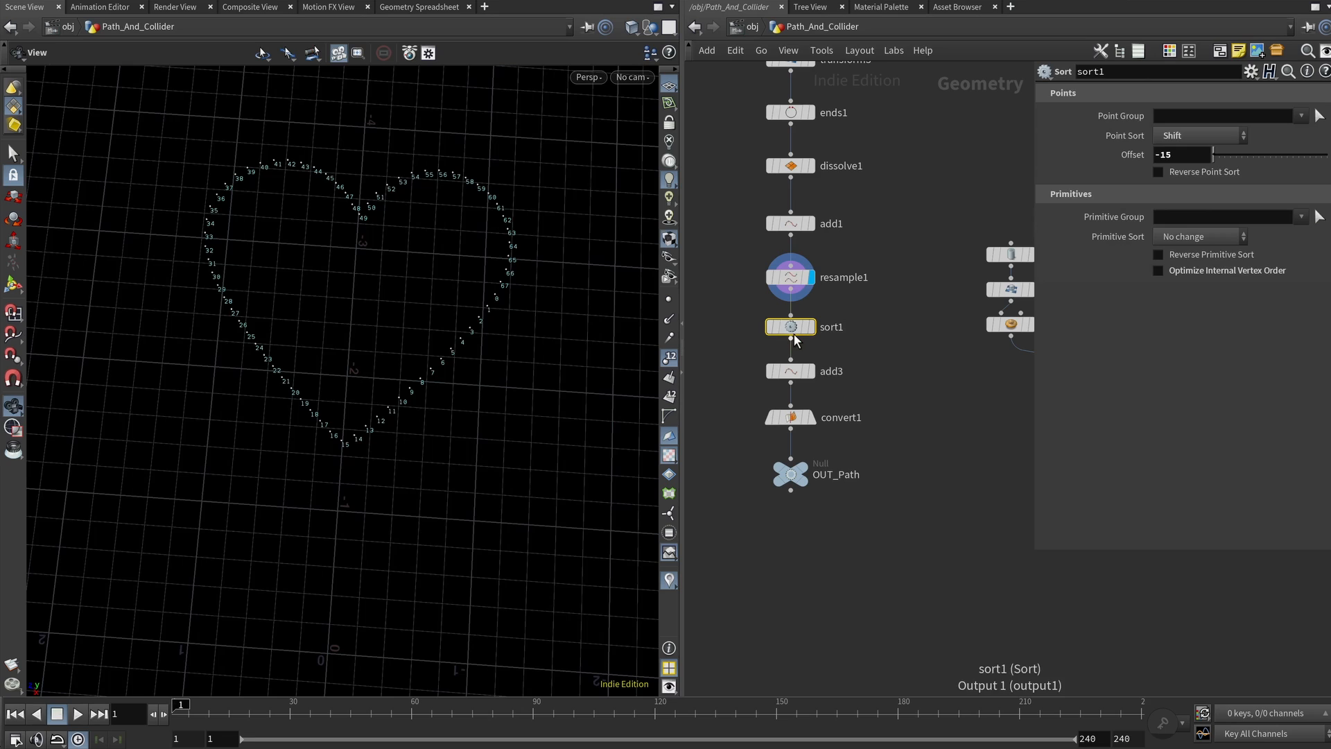
click(1202, 137)
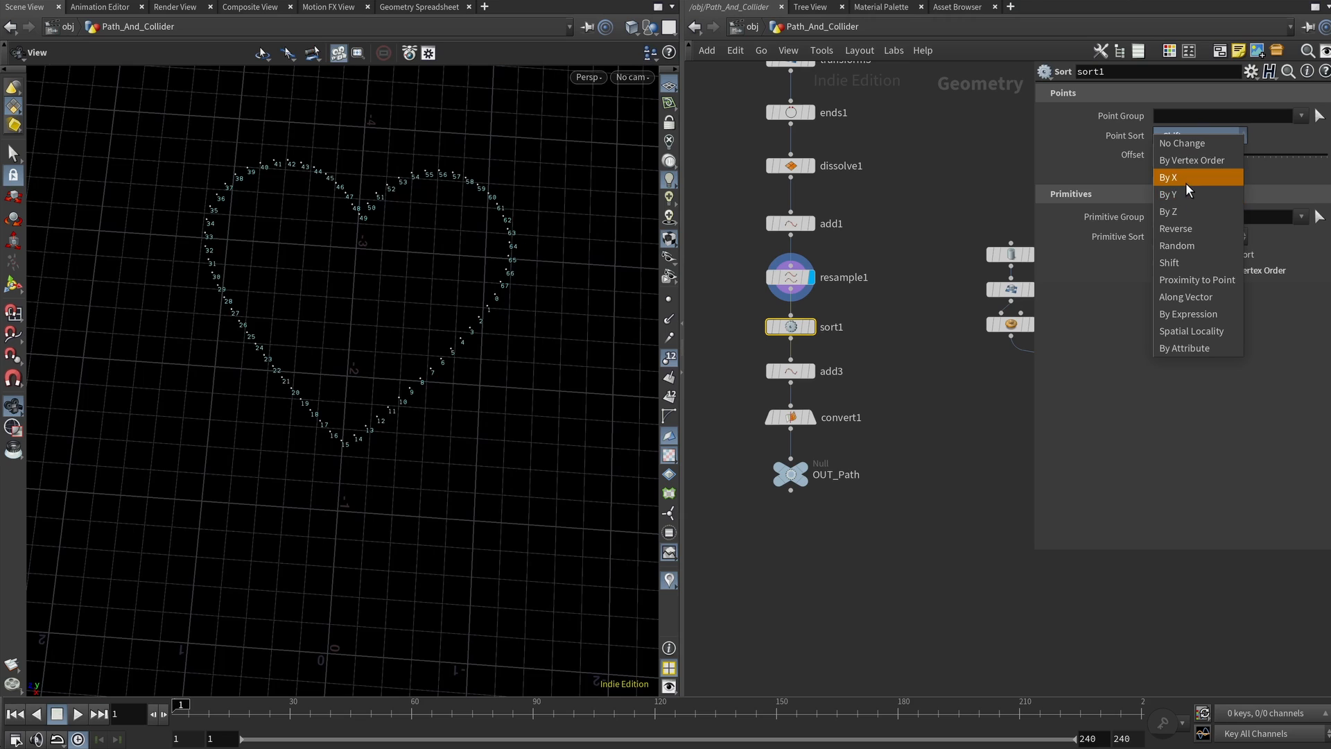
click(1130, 185)
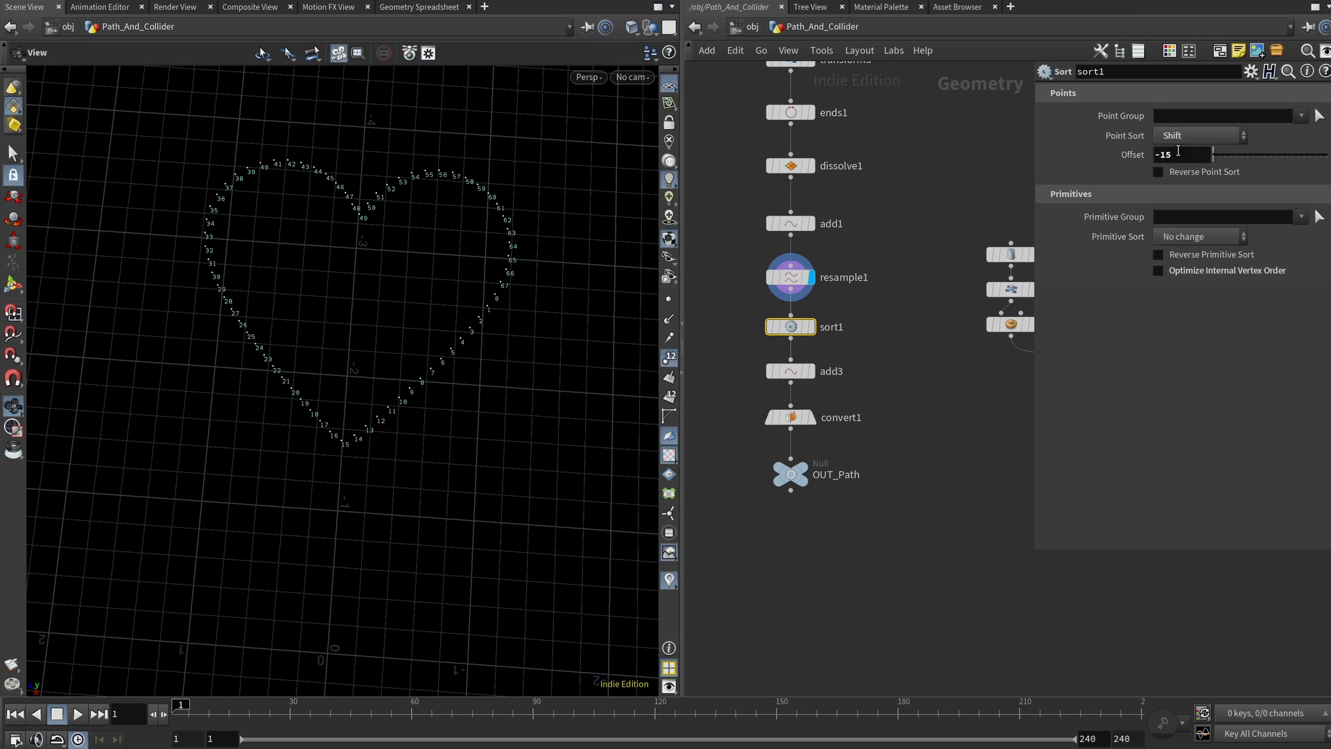
click(1165, 137)
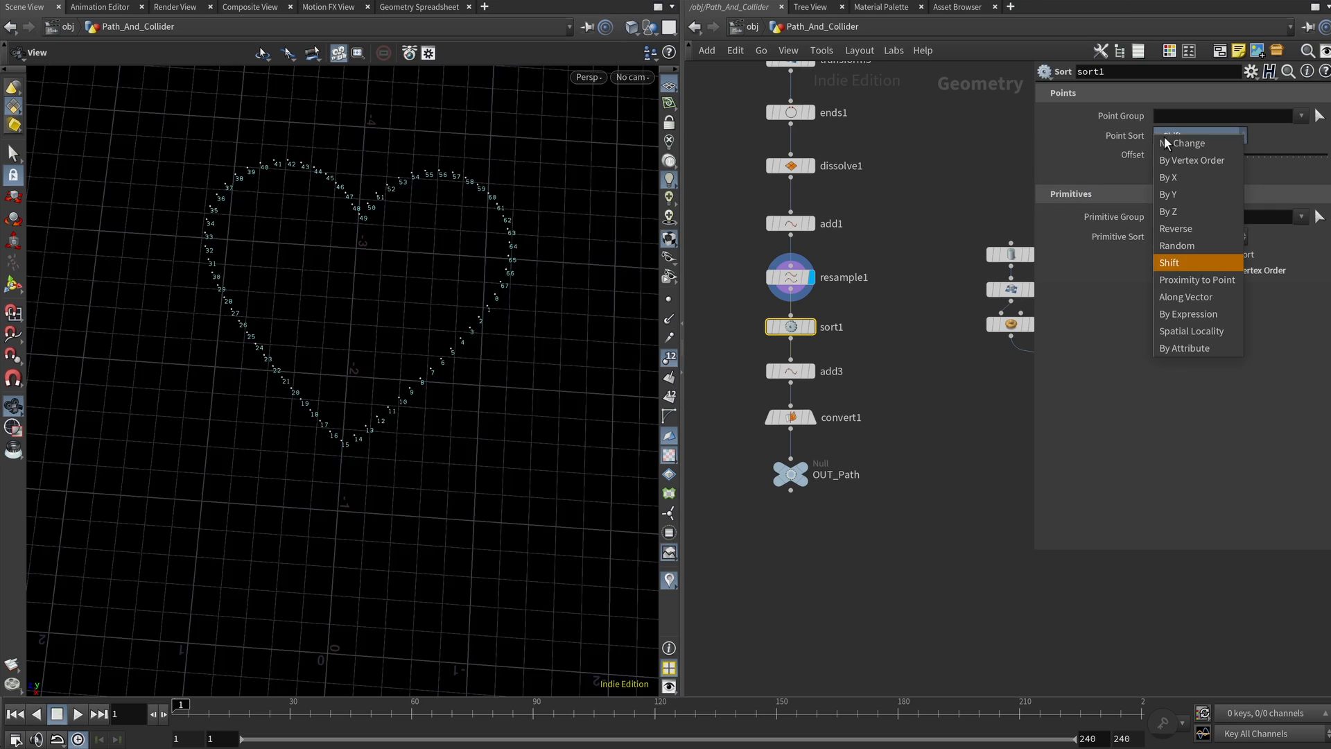
click(1120, 154)
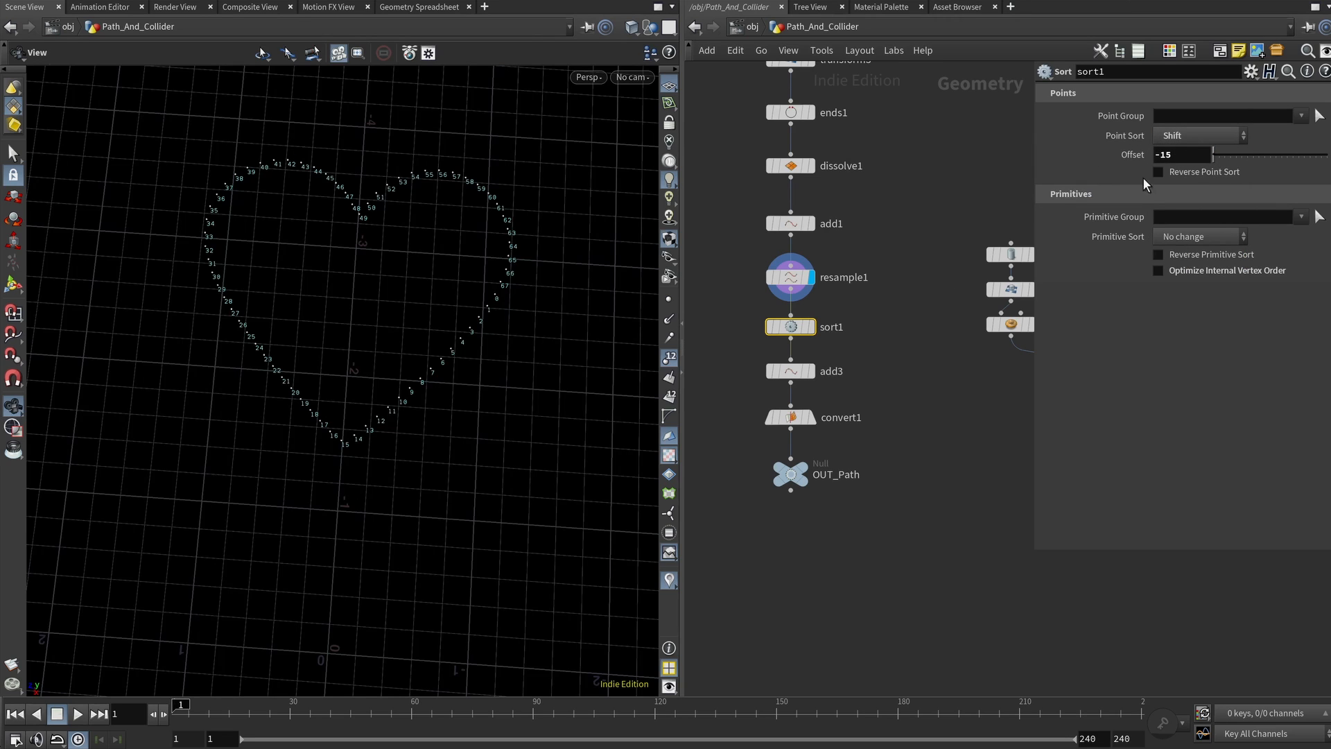
click(811, 327)
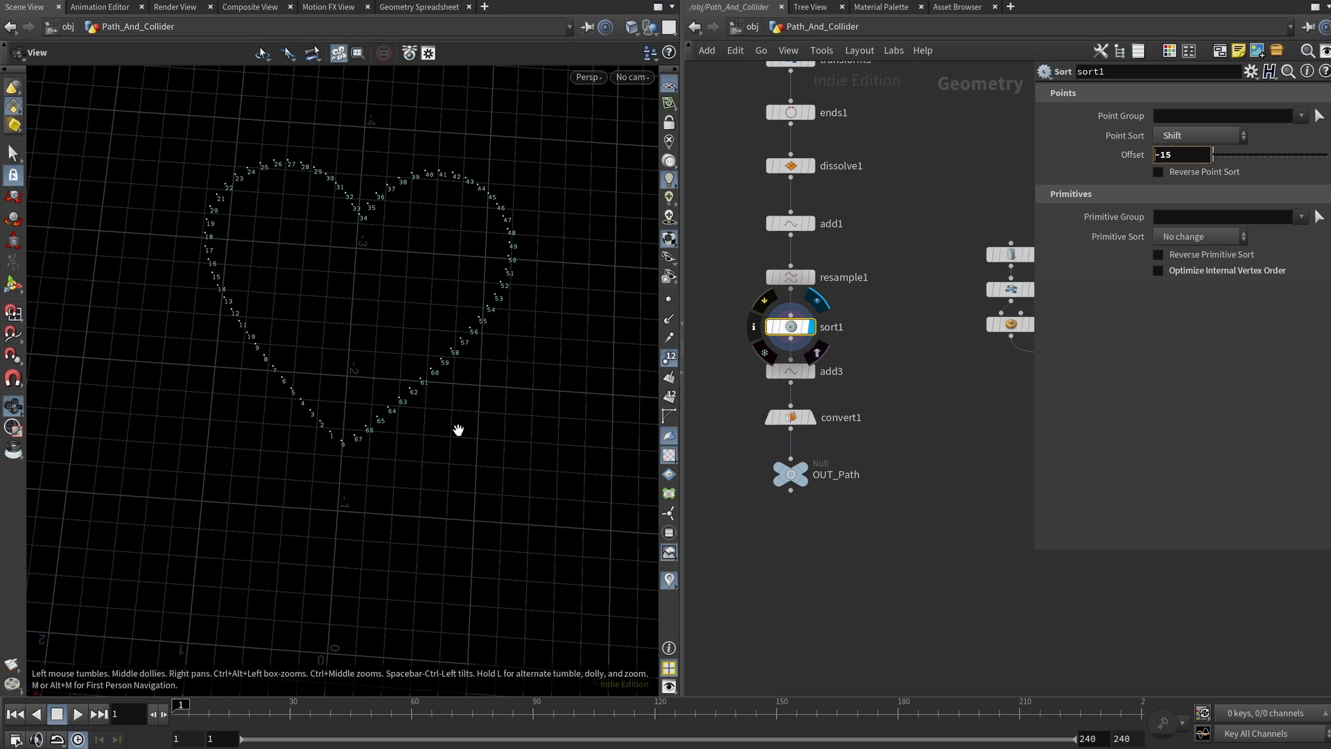
Step: Display the add3 node's output and examine the closed heart polygon with its point numbering
click(800, 373)
click(811, 371)
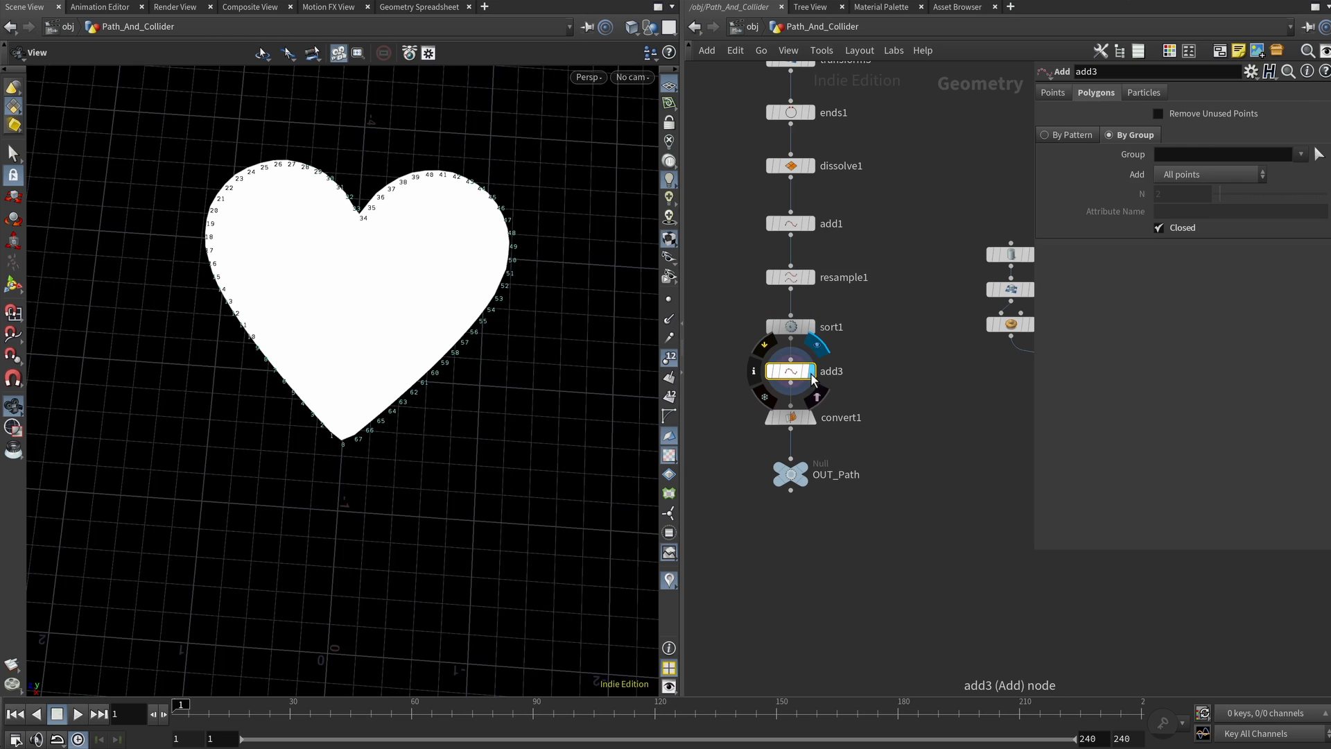
drag(345, 381, 342, 452)
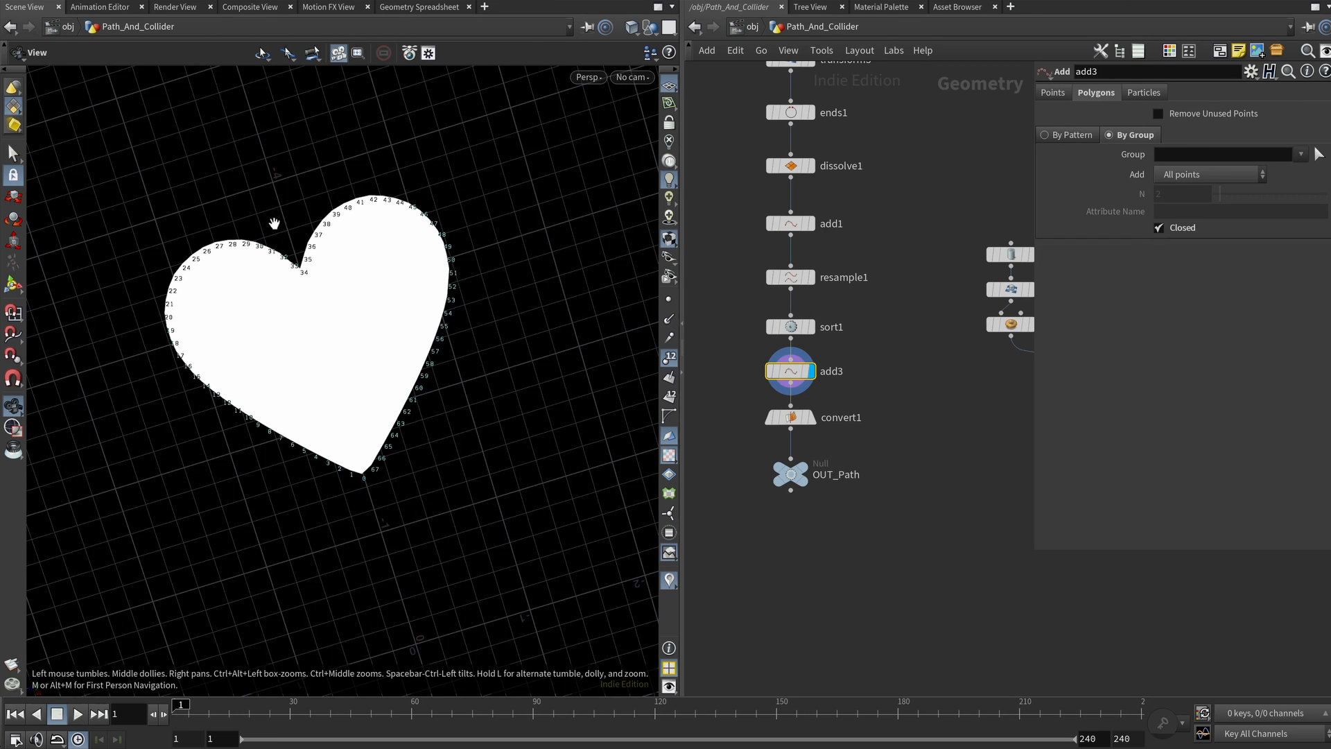
Step: Display the convert1 node's output and examine the heart converted to a NURBS curve
click(812, 418)
click(796, 422)
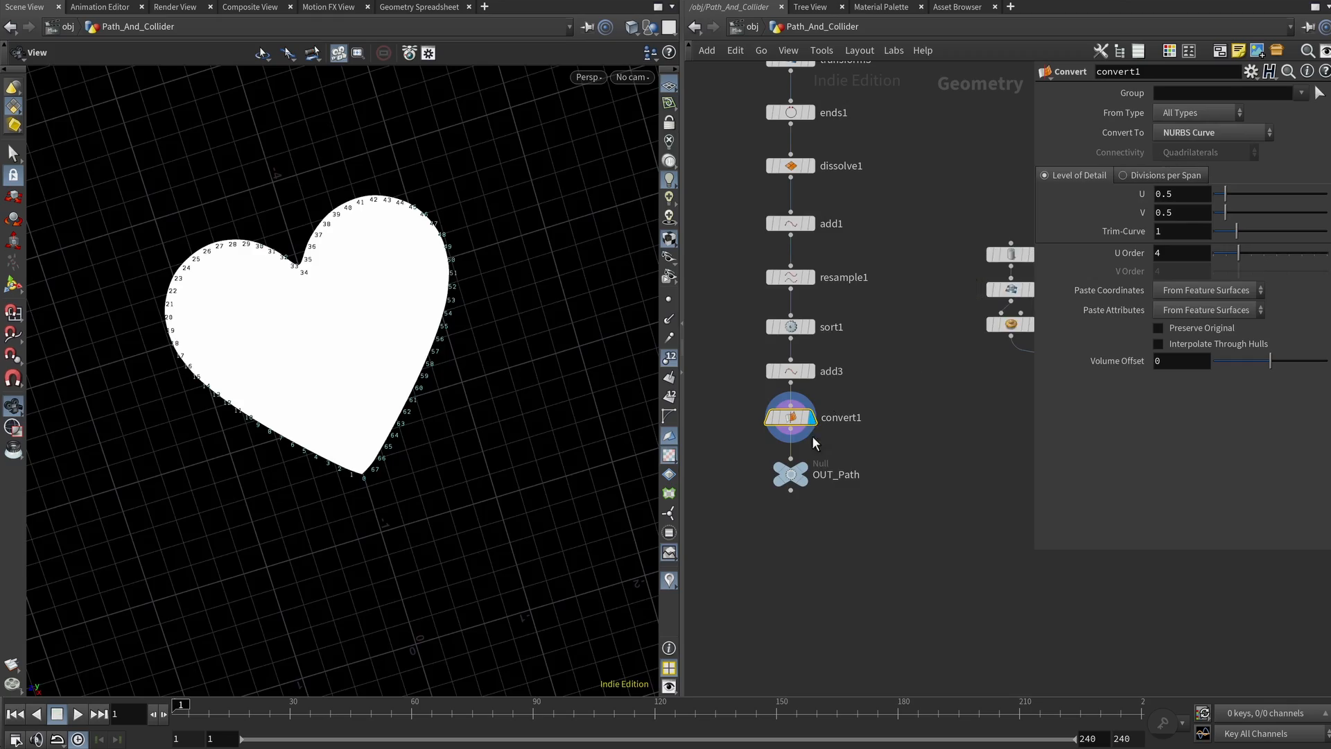
click(805, 466)
drag(455, 298, 485, 303)
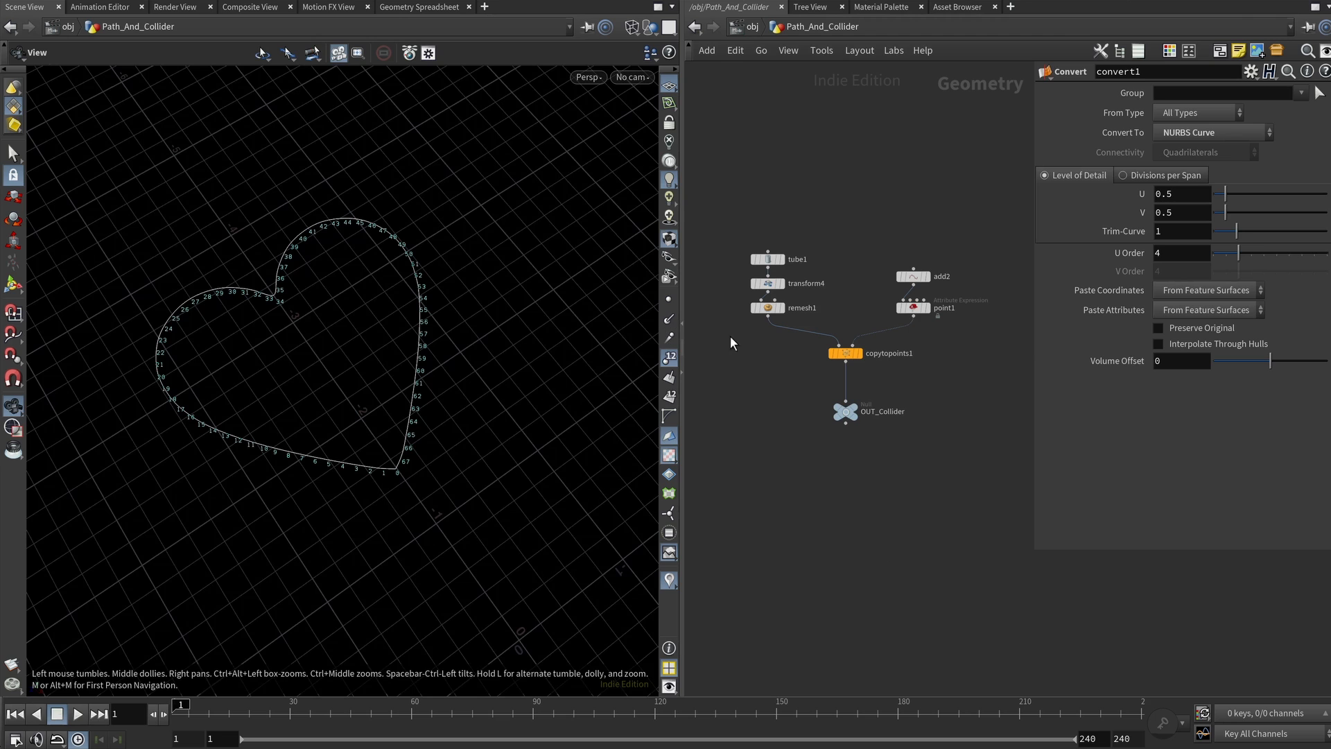
Step: Display the remesh1 node's output in the collider chain and turn off point numbers
click(782, 310)
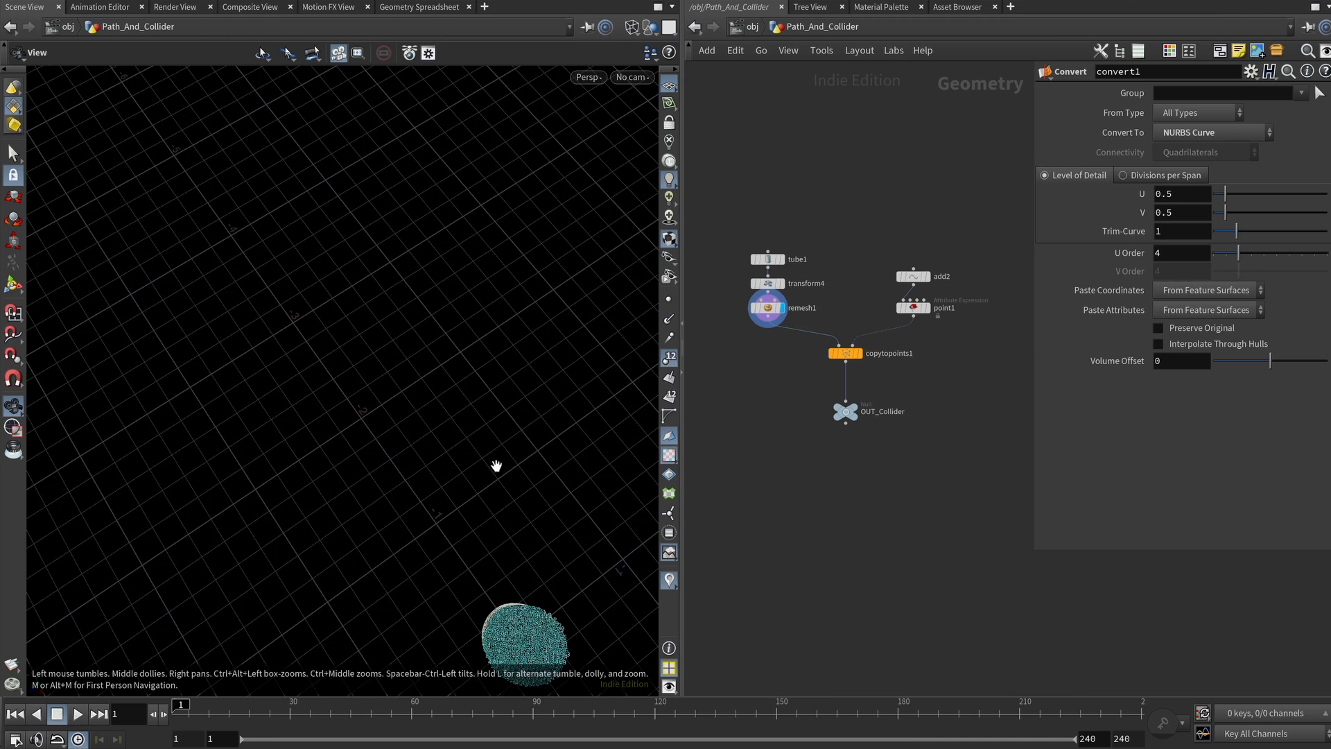
right_drag(496, 466, 435, 373)
click(669, 358)
drag(453, 603, 437, 505)
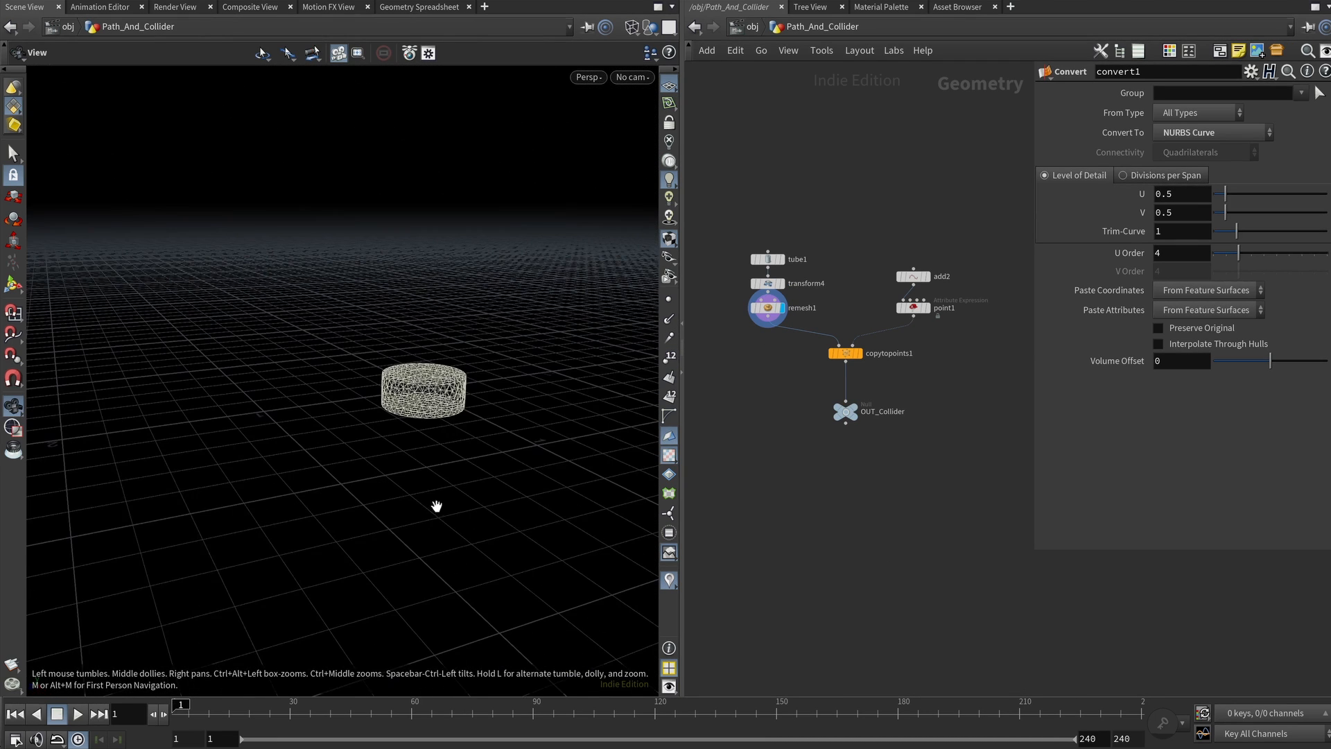
Step: Set the viewport shading to Smooth Shaded and view the remeshed tube from above
click(633, 78)
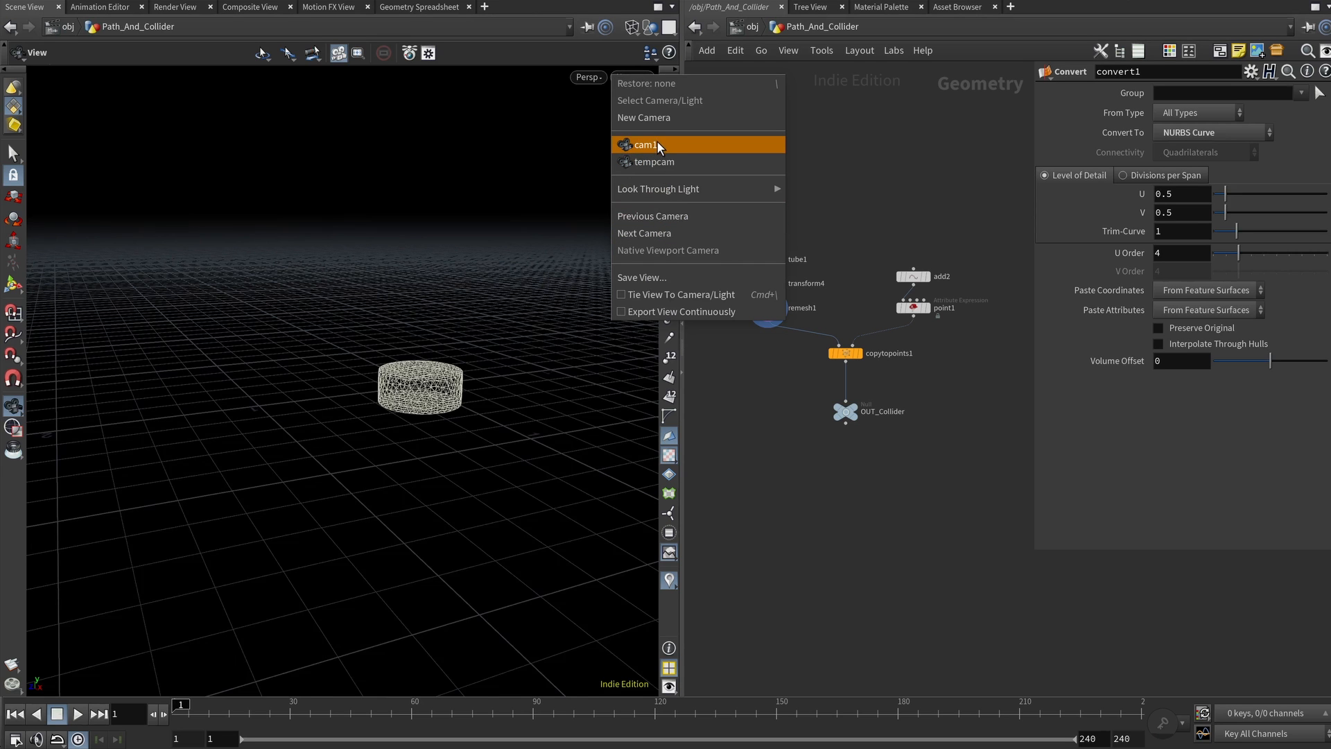
click(632, 29)
click(632, 29)
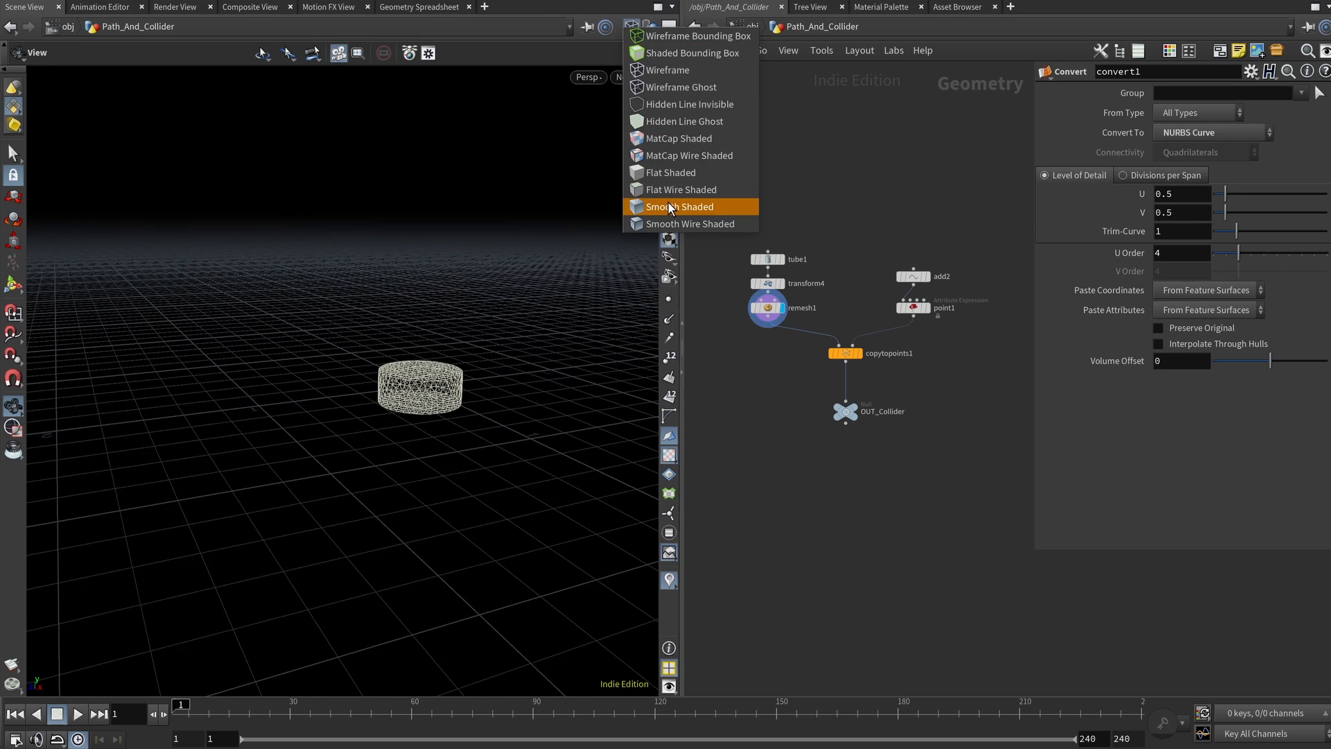
click(662, 207)
mouse_move(523, 298)
mouse_down()
mouse_move(446, 283)
mouse_move(873, 328)
mouse_up()
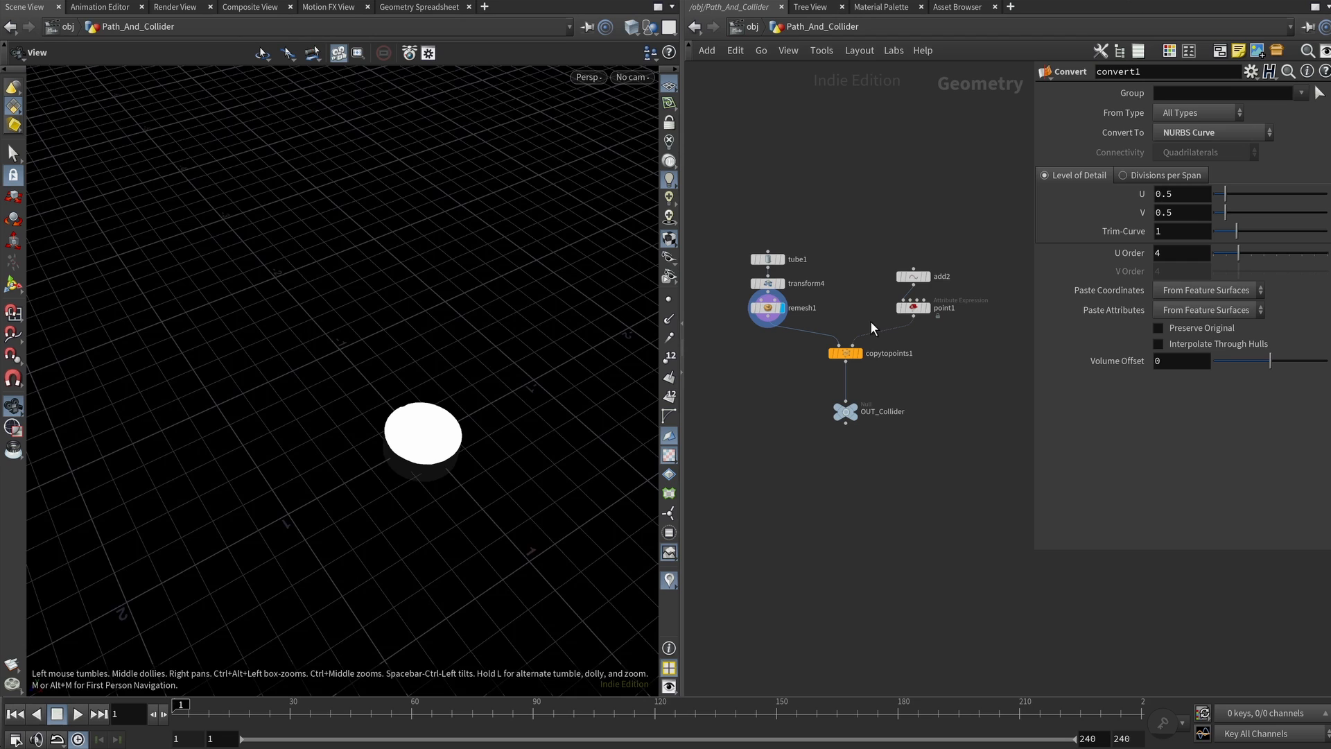
Step: Move the tube1 and transform4 nodes upward to space out the chain above remesh1
scroll(760, 384, up, 3)
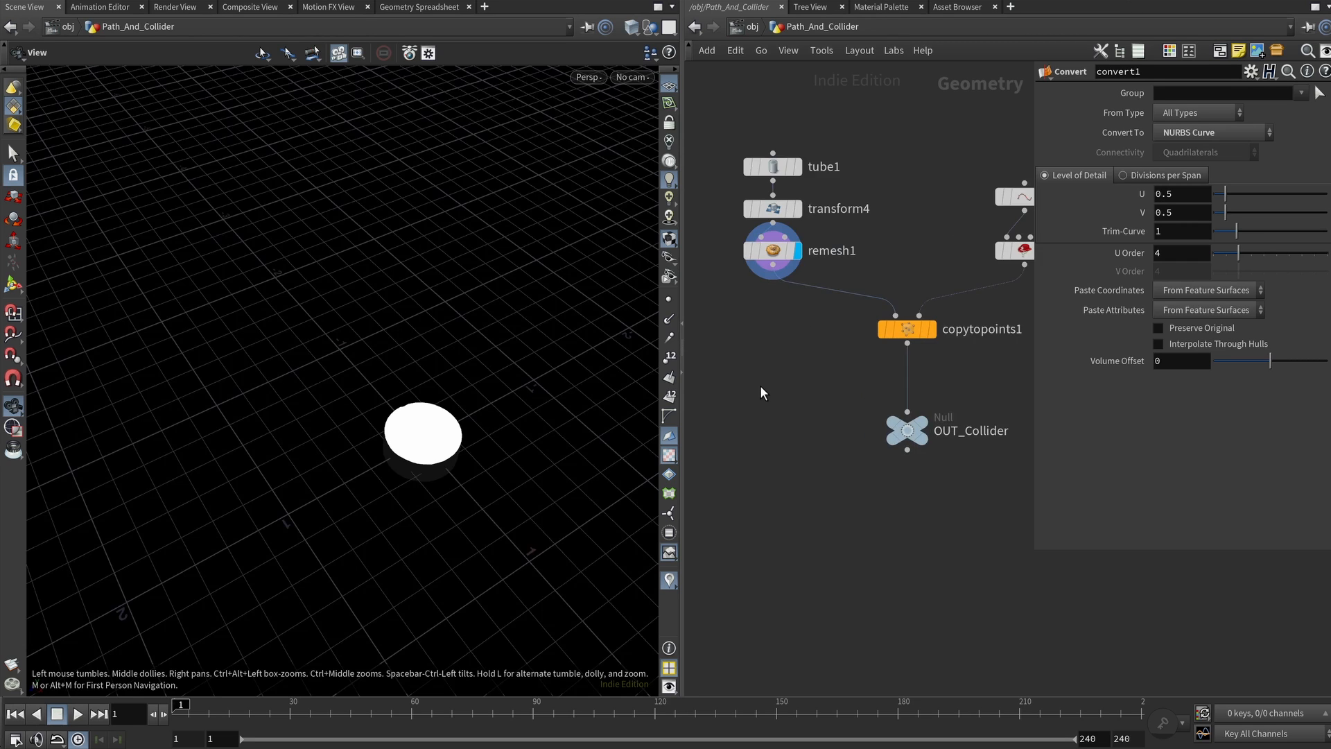
scroll(791, 350, down, 2)
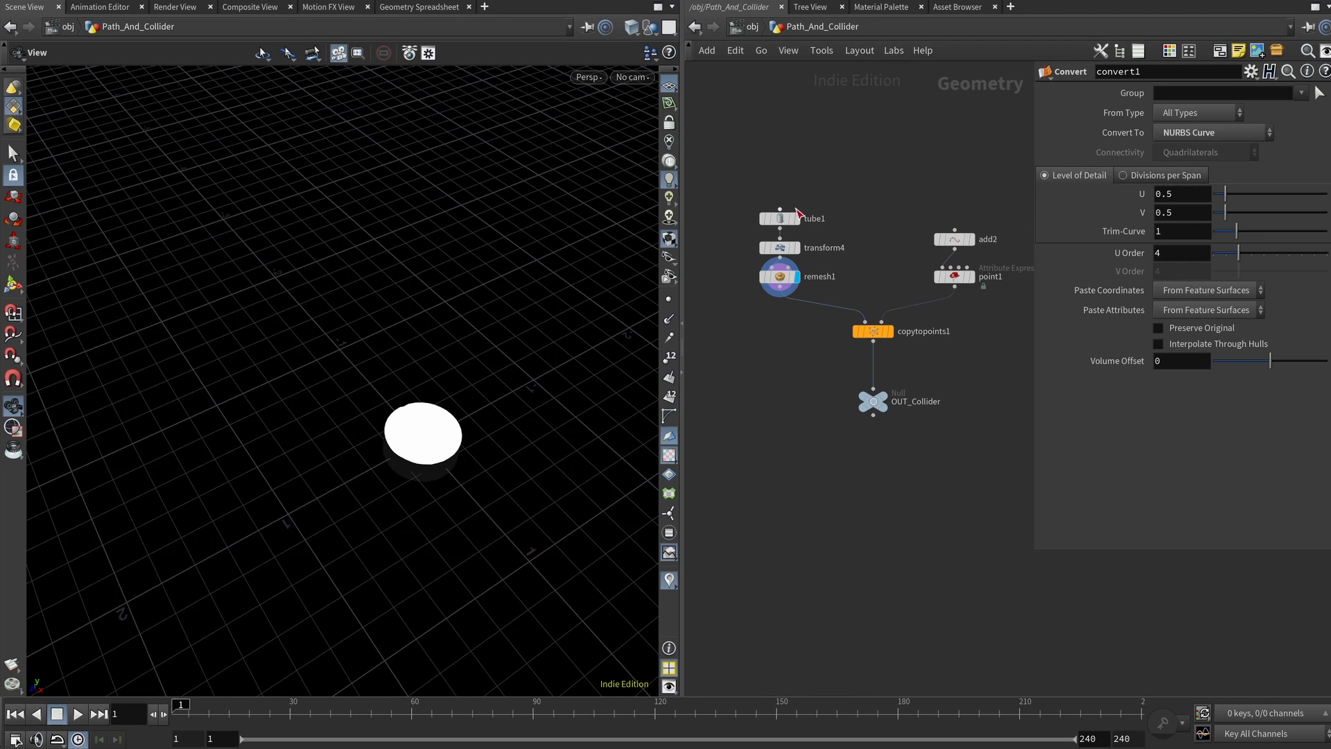
drag(780, 221, 781, 186)
drag(780, 248, 781, 228)
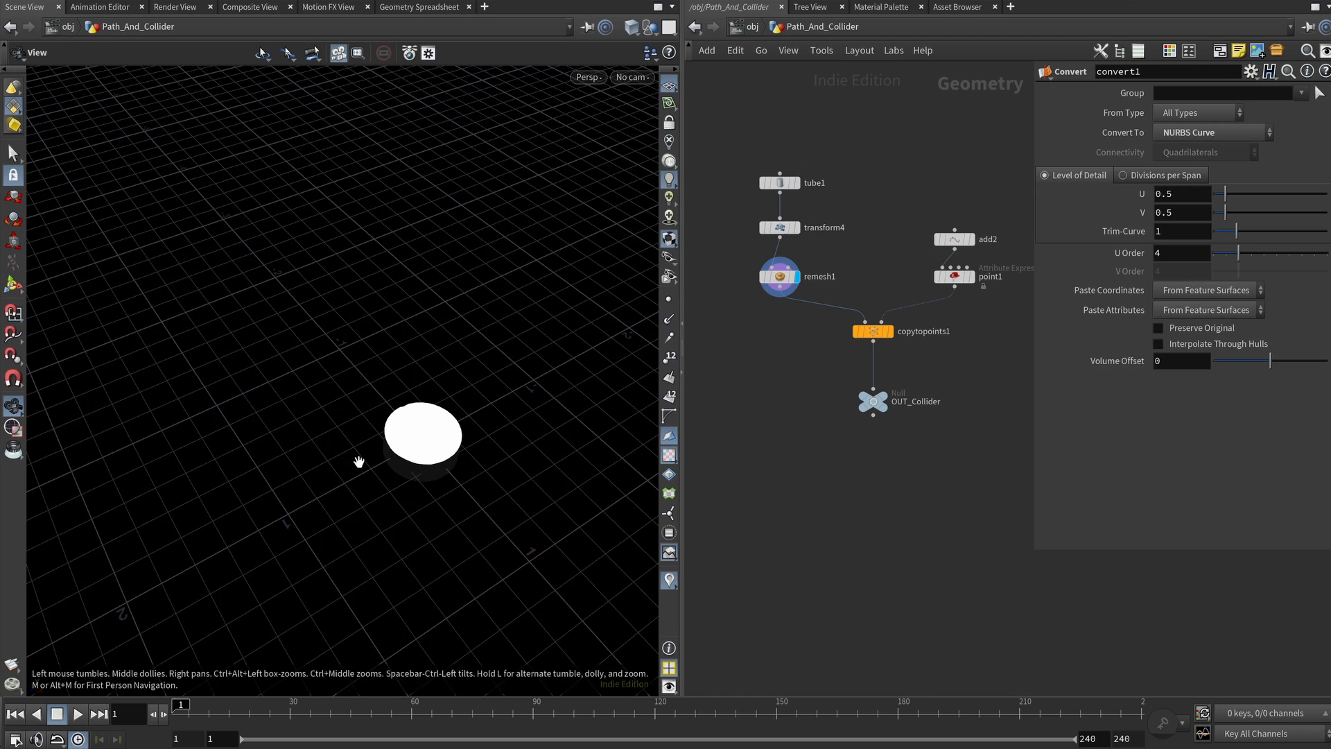
Step: Set the viewport shading to Smooth Wire Shaded and inspect the remeshed tube's triangles from several angles
drag(356, 460, 449, 258)
click(631, 27)
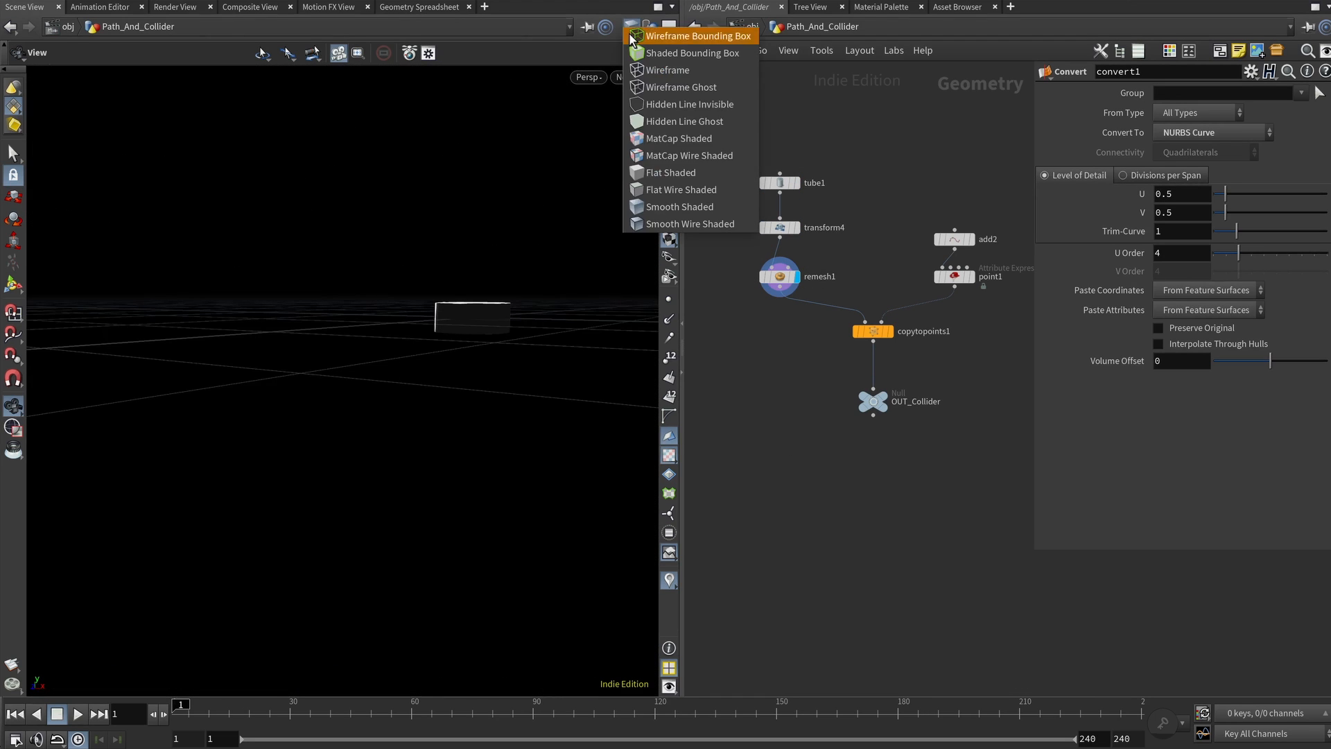
click(665, 230)
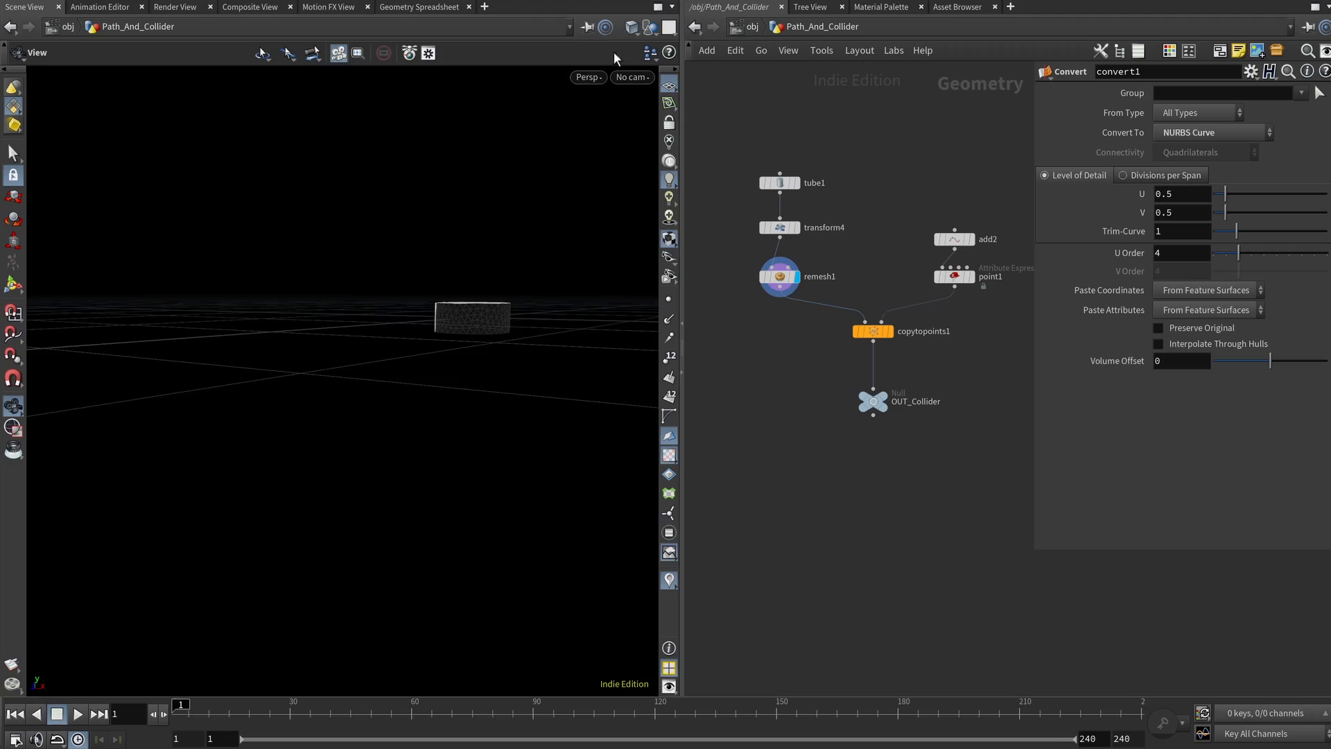
drag(447, 163, 345, 232)
middle_drag(345, 232, 351, 300)
mouse_move(352, 300)
mouse_down()
mouse_move(427, 187)
mouse_move(351, 229)
mouse_move(264, 326)
mouse_move(496, 211)
mouse_move(310, 240)
mouse_move(312, 344)
mouse_move(351, 297)
mouse_up()
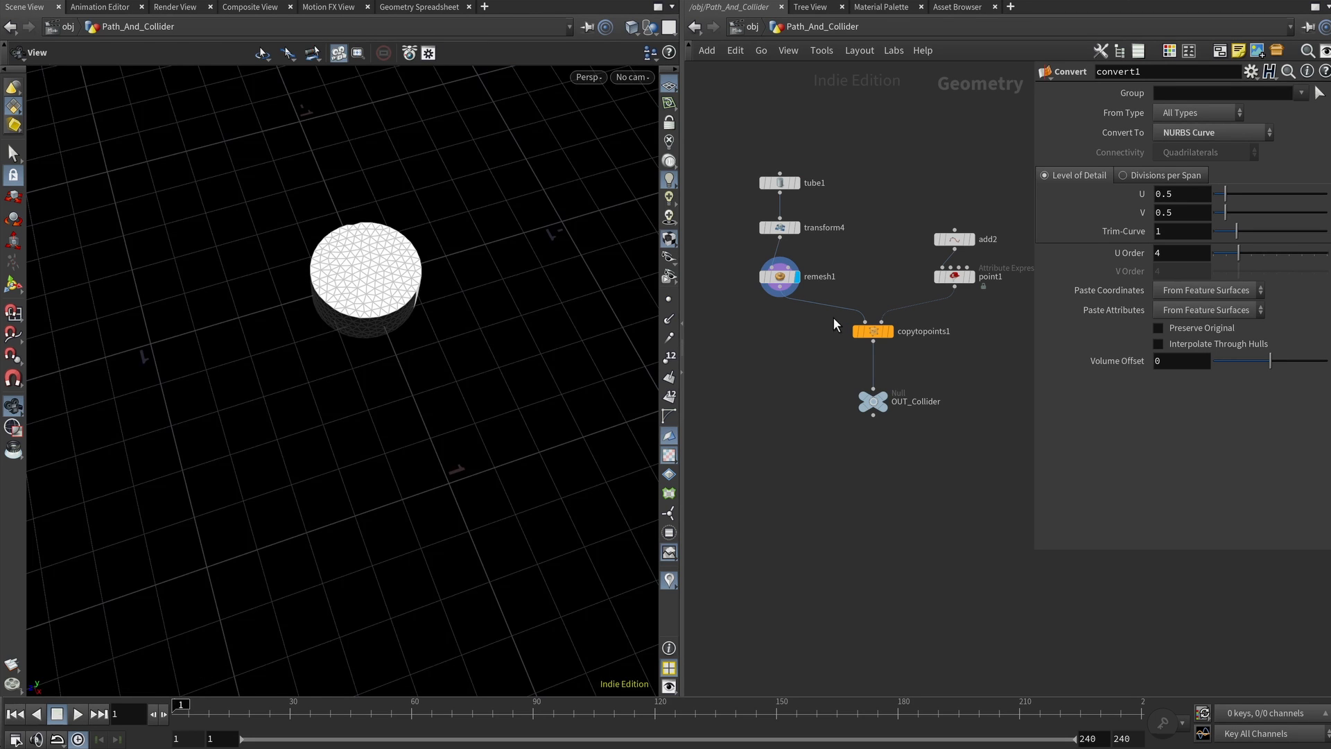
drag(351, 273, 367, 255)
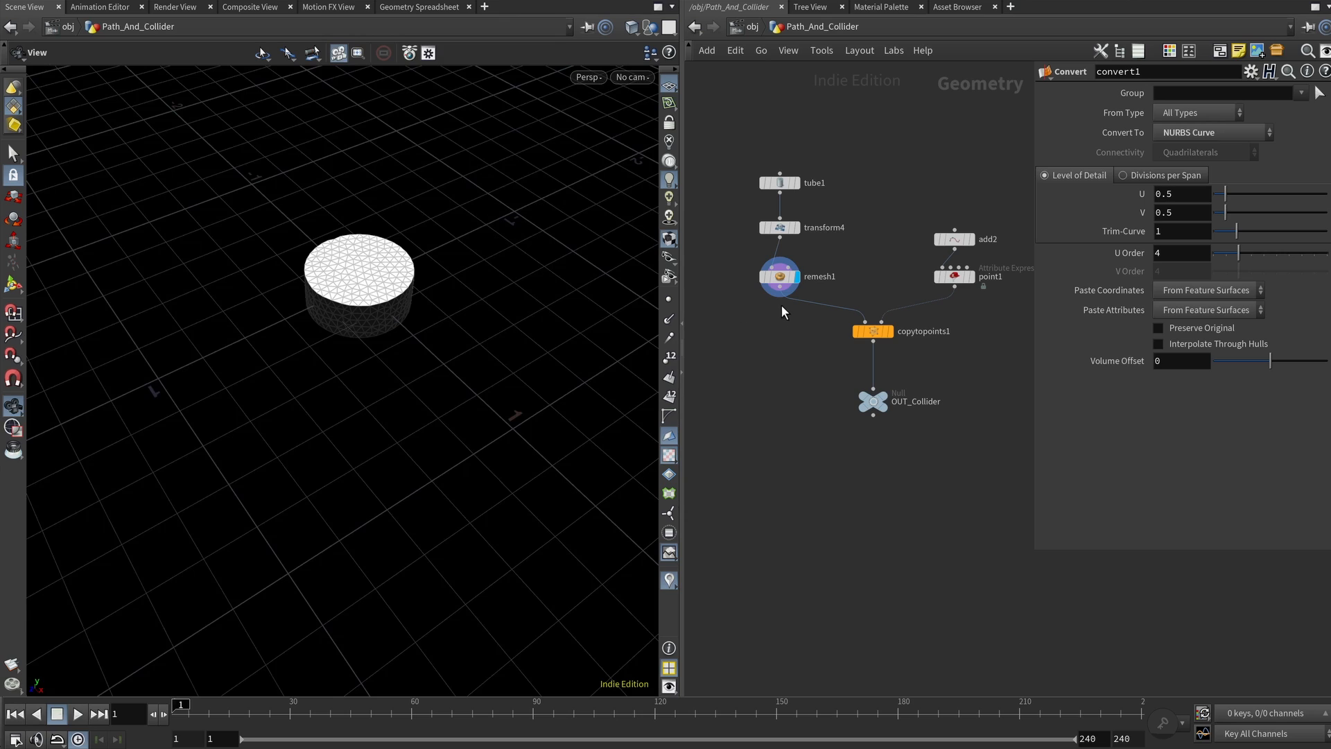
Step: Display the add2 node's single point and scrub the timeline forward and back to check its keyframed Y position
mouse_move(779, 280)
middle_drag(870, 481, 843, 489)
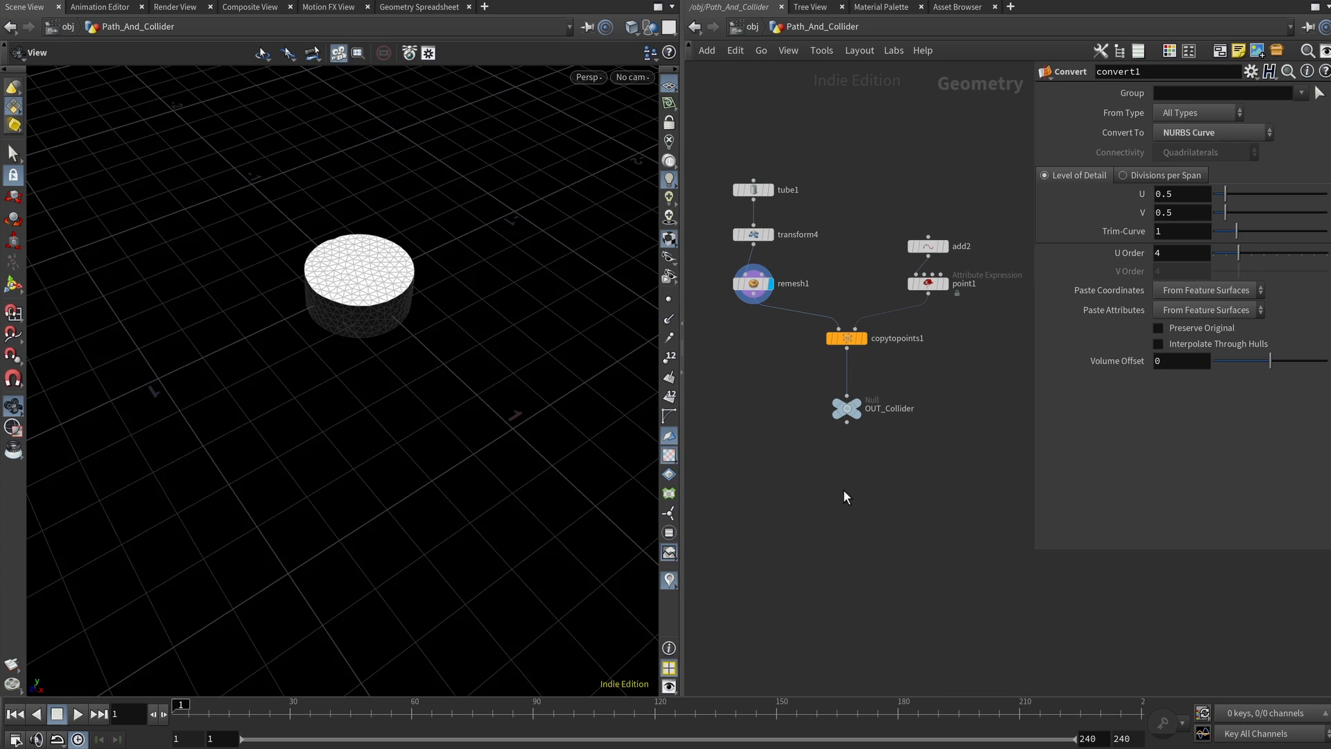
click(946, 246)
click(933, 248)
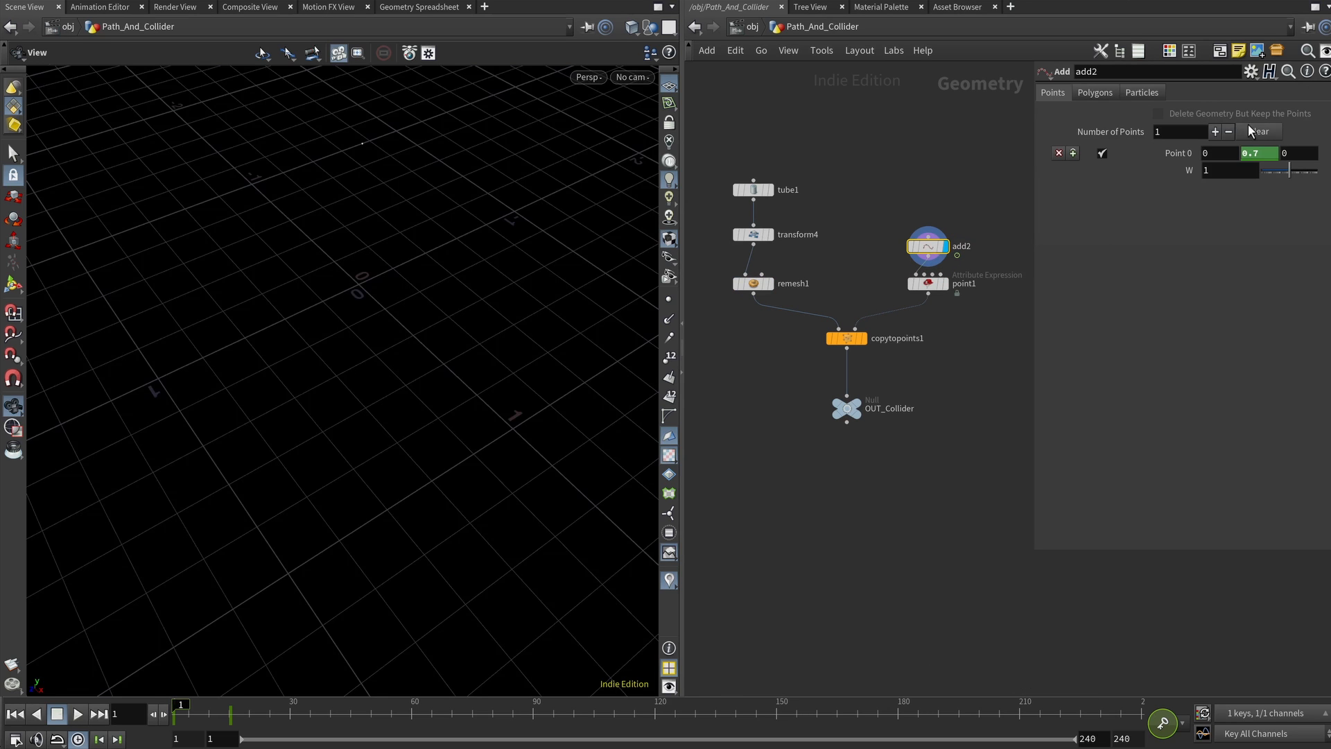
drag(461, 211, 421, 155)
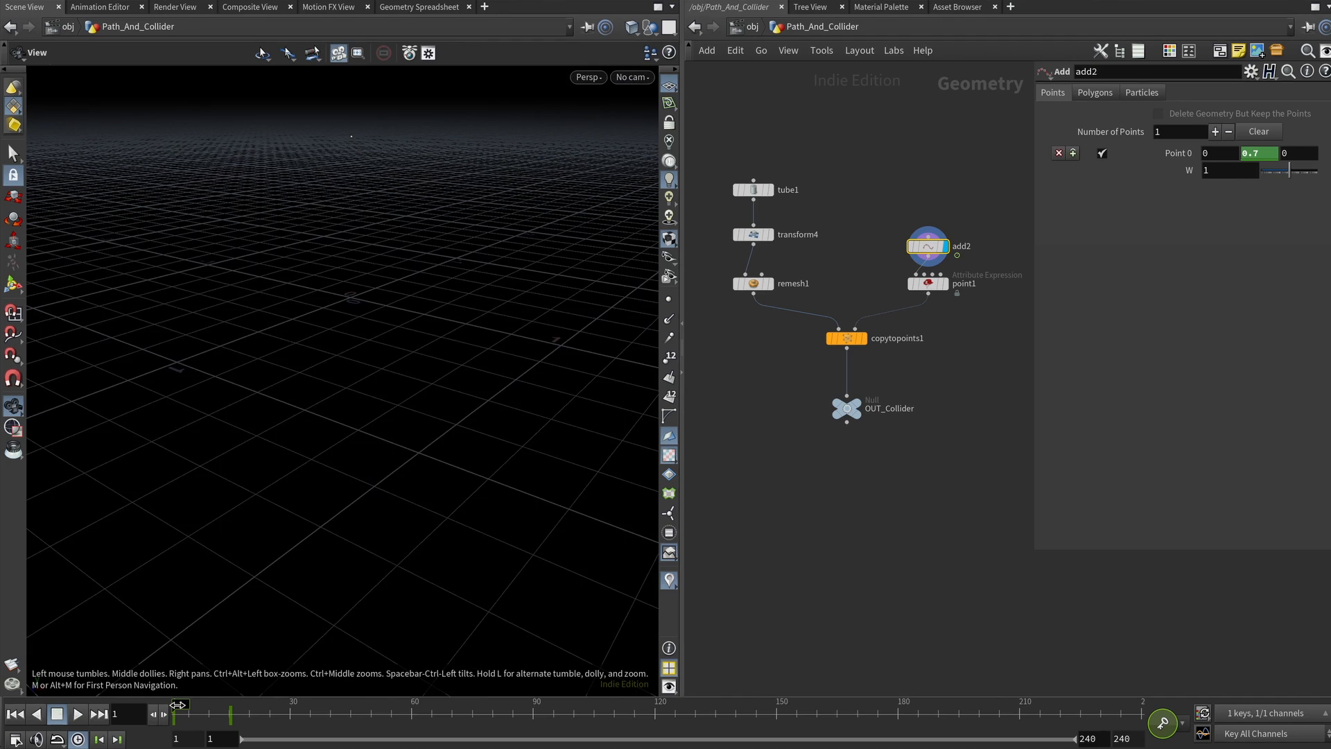
drag(178, 705, 239, 707)
drag(239, 708, 179, 707)
Step: Display the point1 node's output and widen its parameter area to read the Constant Value expressions
click(931, 284)
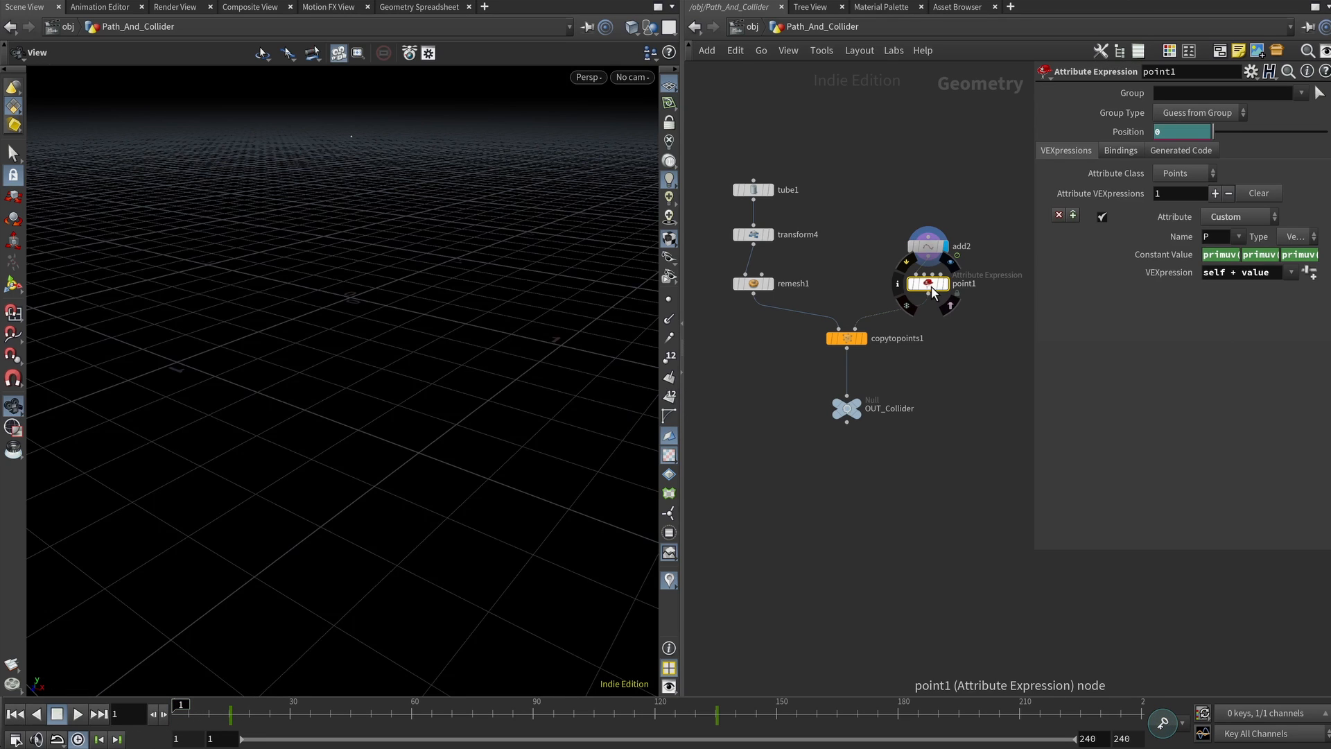
click(948, 284)
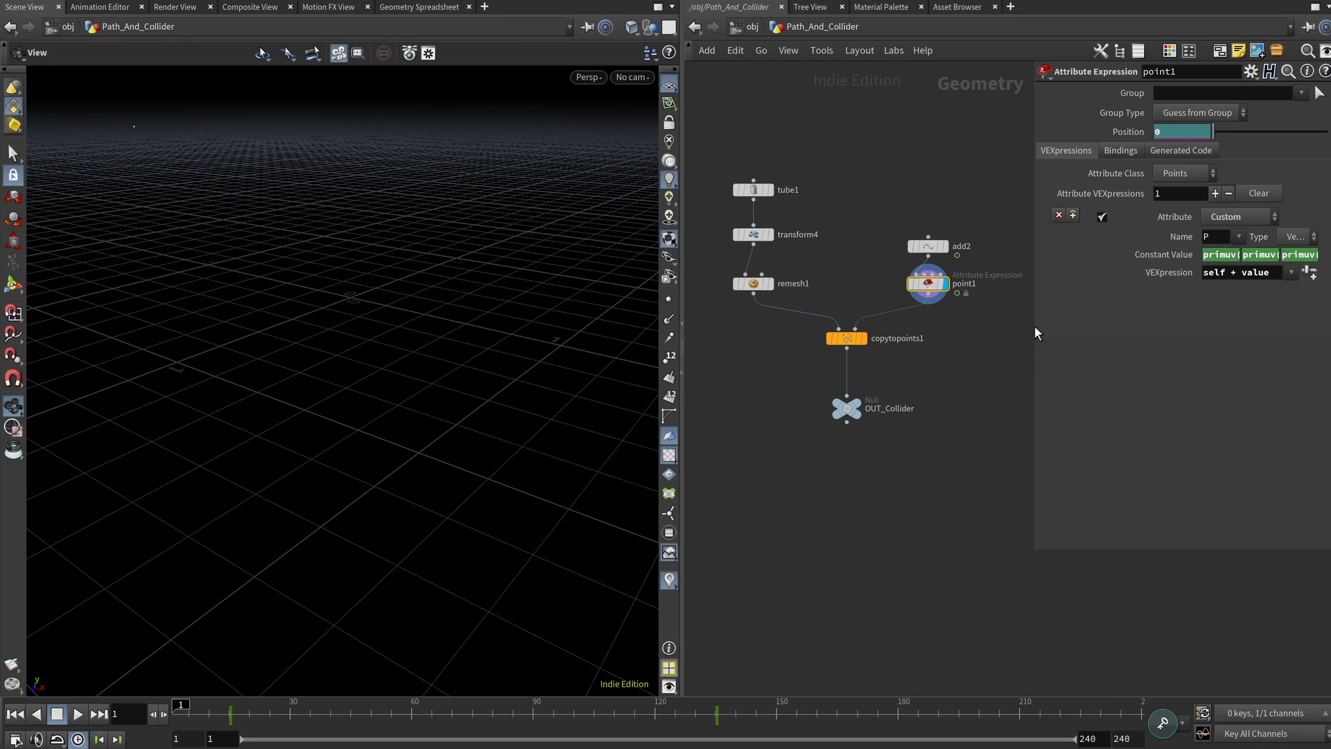
drag(1035, 332, 1006, 319)
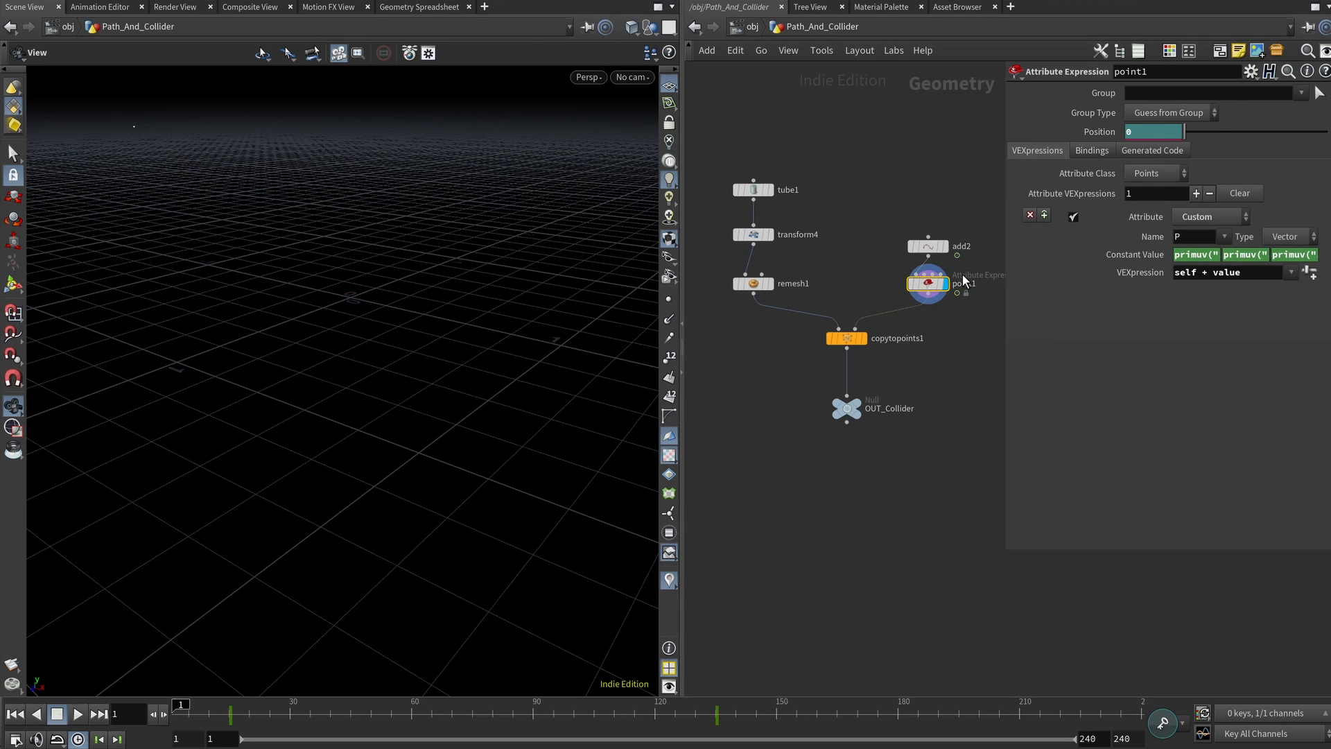
click(922, 359)
key(Tab)
text(pp)
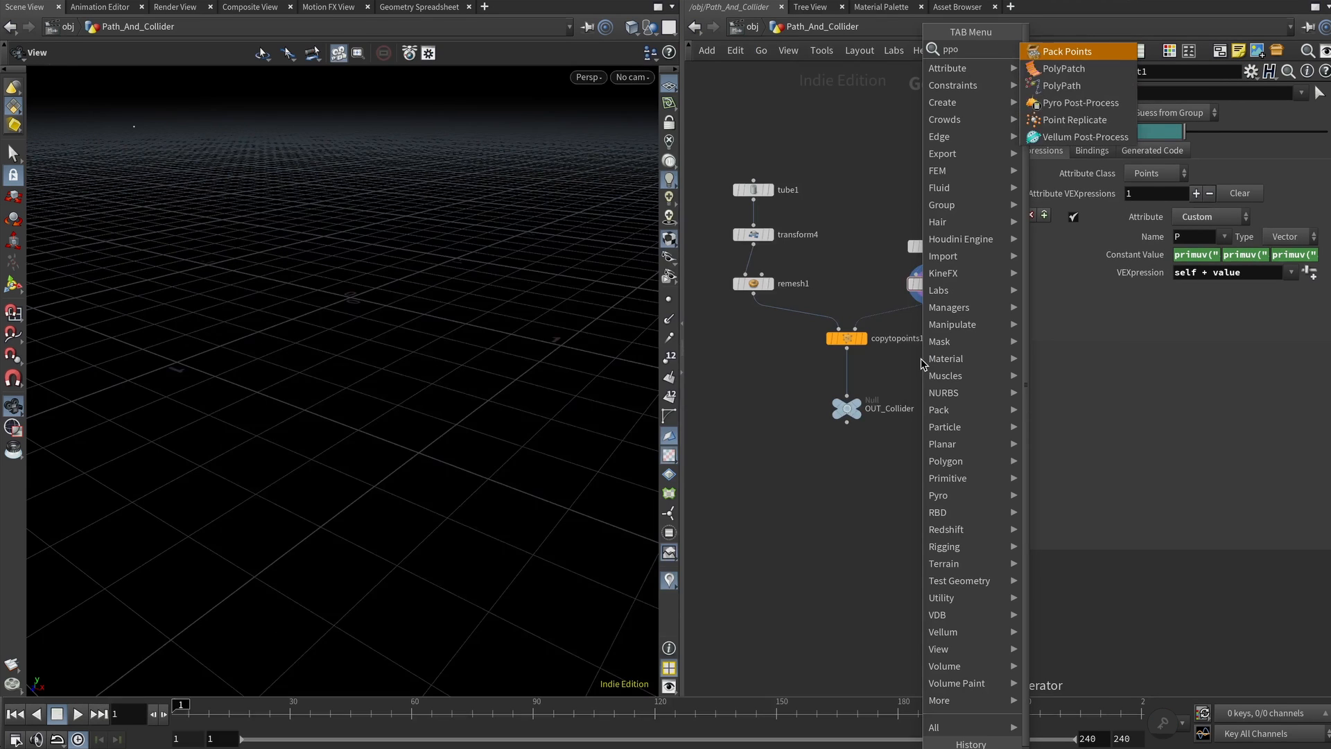
key(BackSpace)
text(oint)
key(Escape)
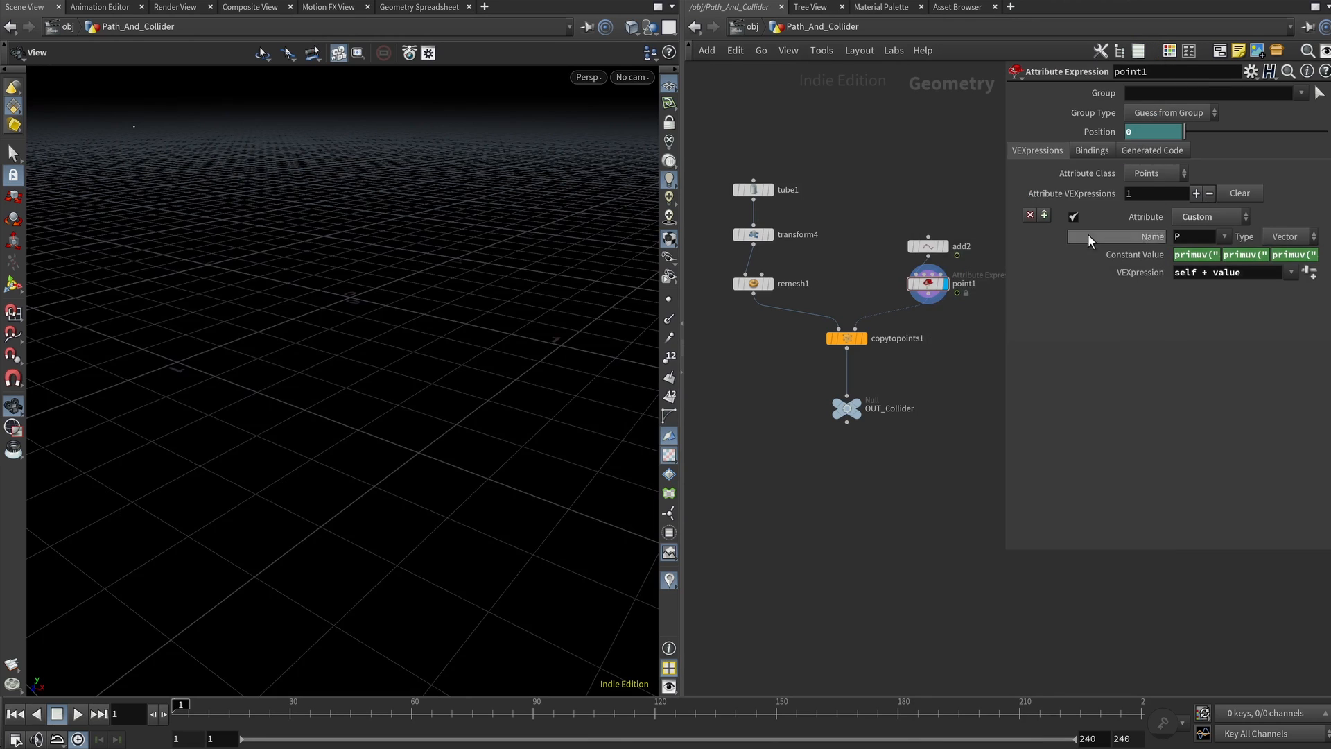
Step: Add a Float parameter below Position in point1's parameter interface and label it Position 2
click(1250, 72)
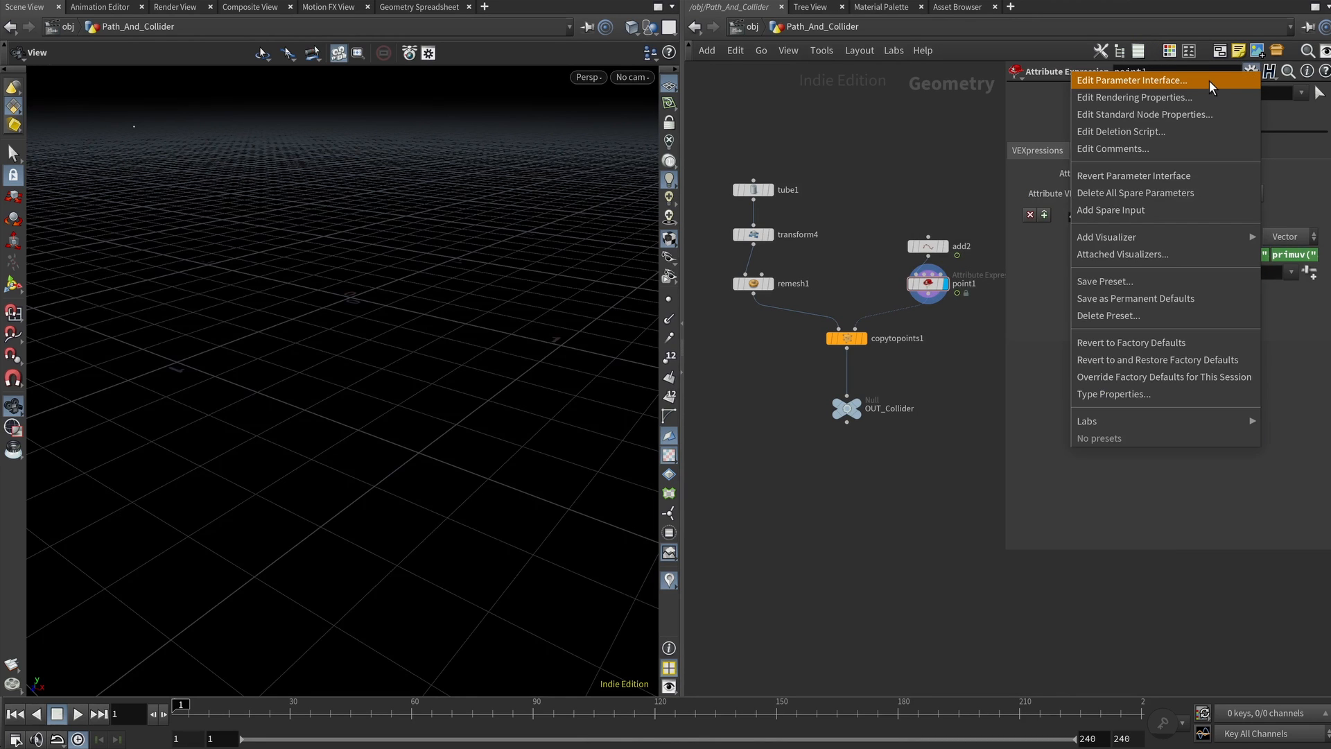
click(1206, 78)
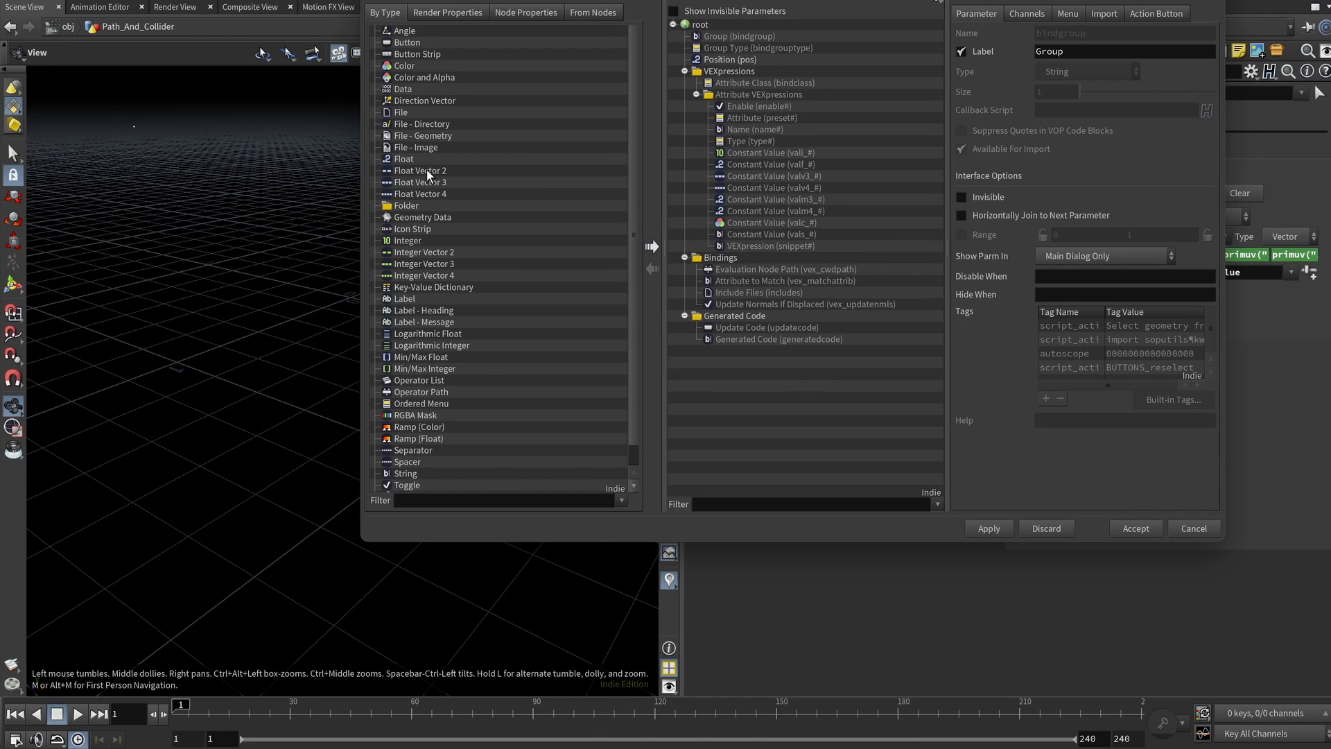
drag(410, 158, 700, 65)
click(752, 61)
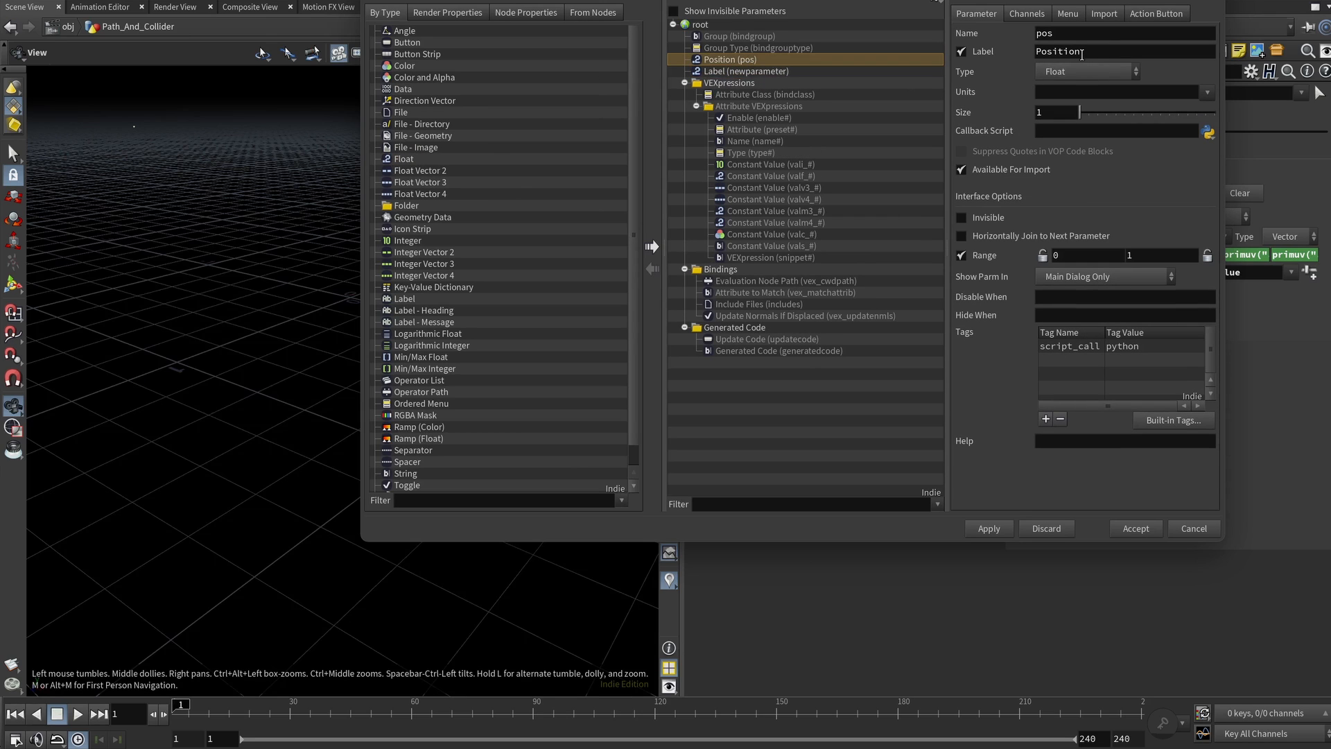
click(747, 69)
click(1121, 50)
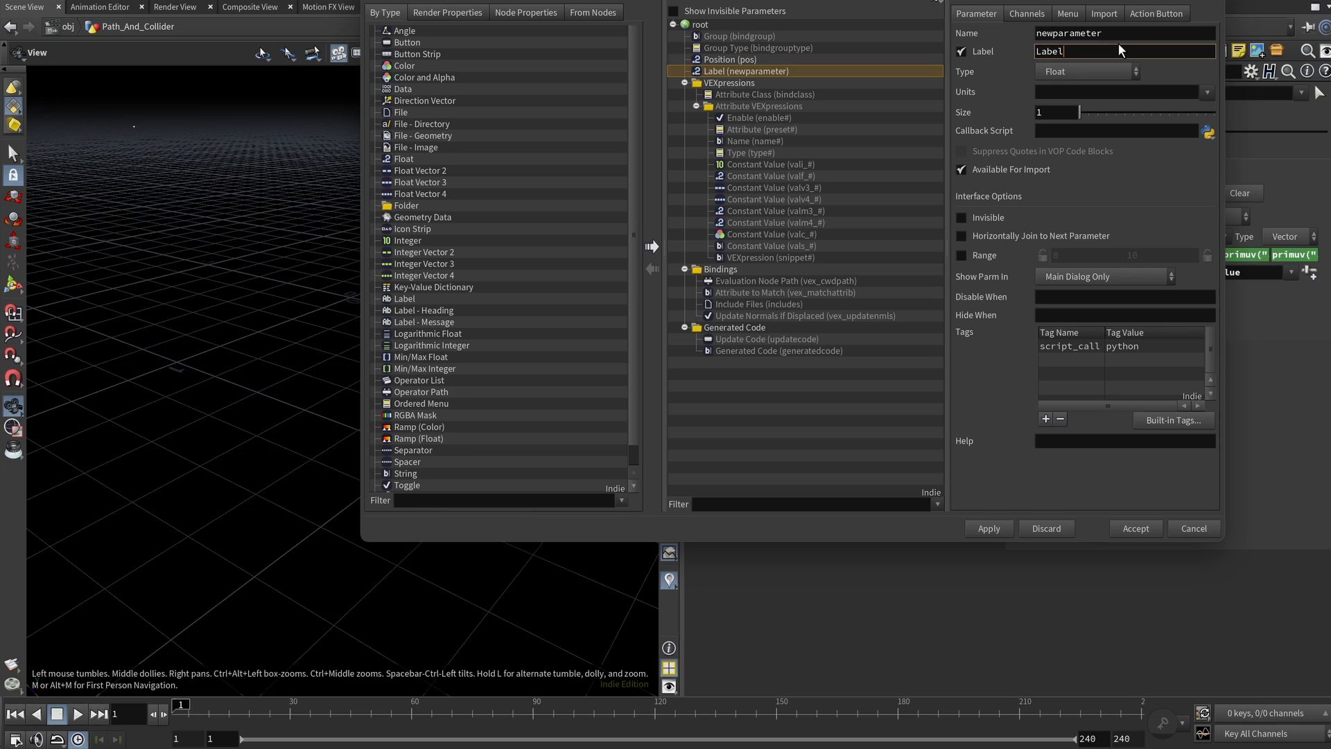
double_click(1108, 50)
text(Position 2)
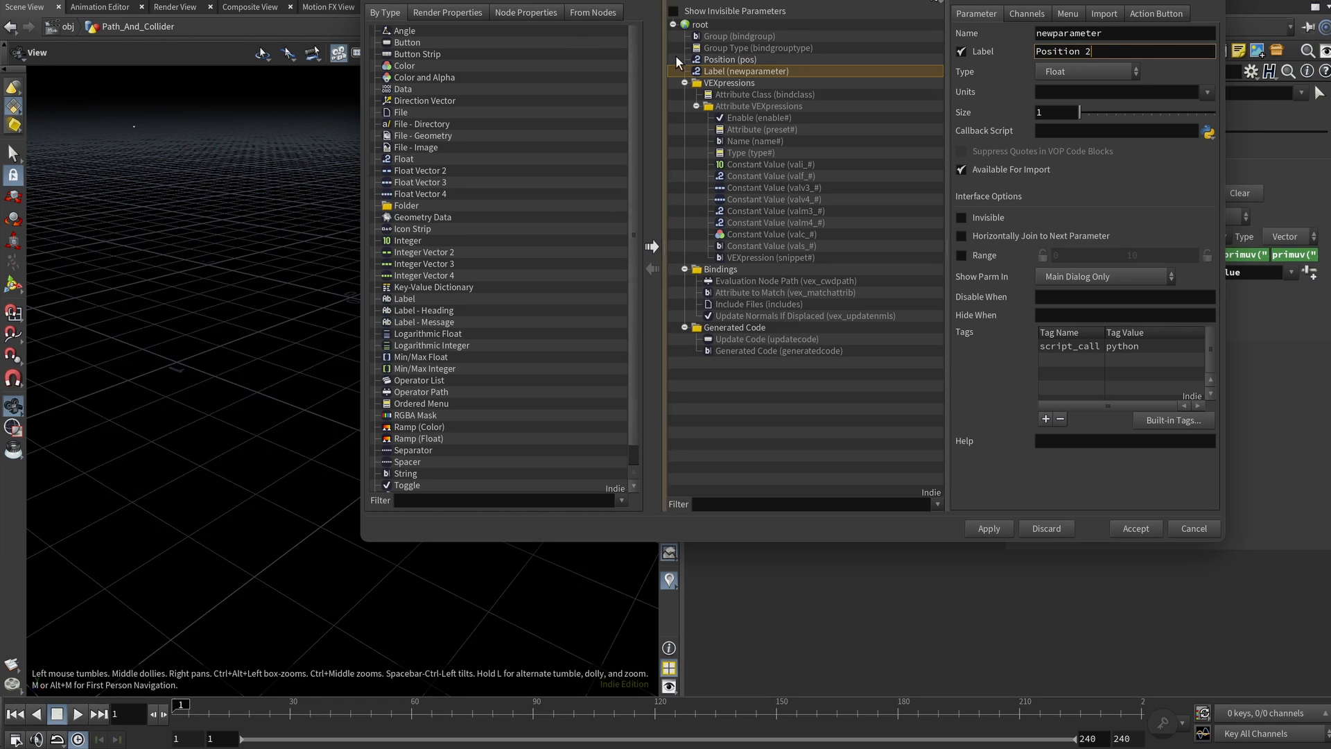
Step: Name the Position 2 parameter pos2, enable its range from 0 to 1, and apply the interface changes
click(729, 62)
click(744, 70)
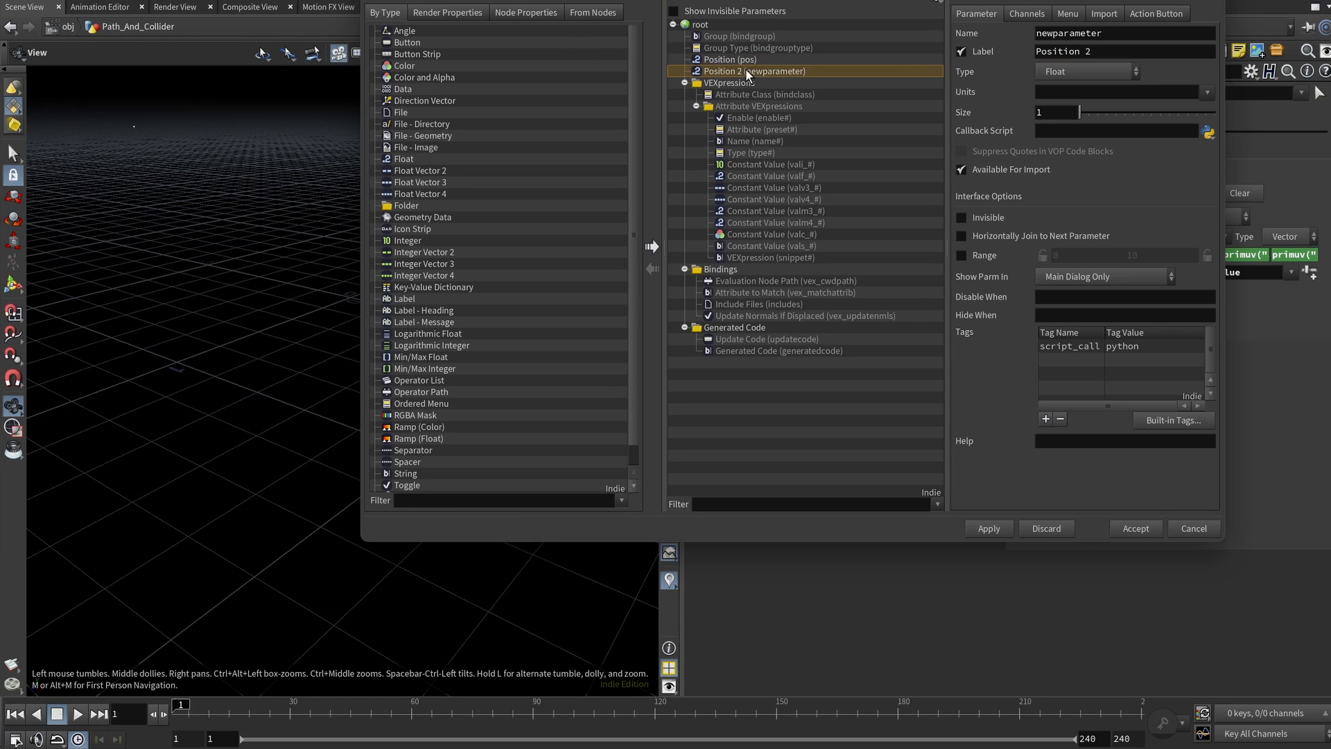
double_click(1089, 33)
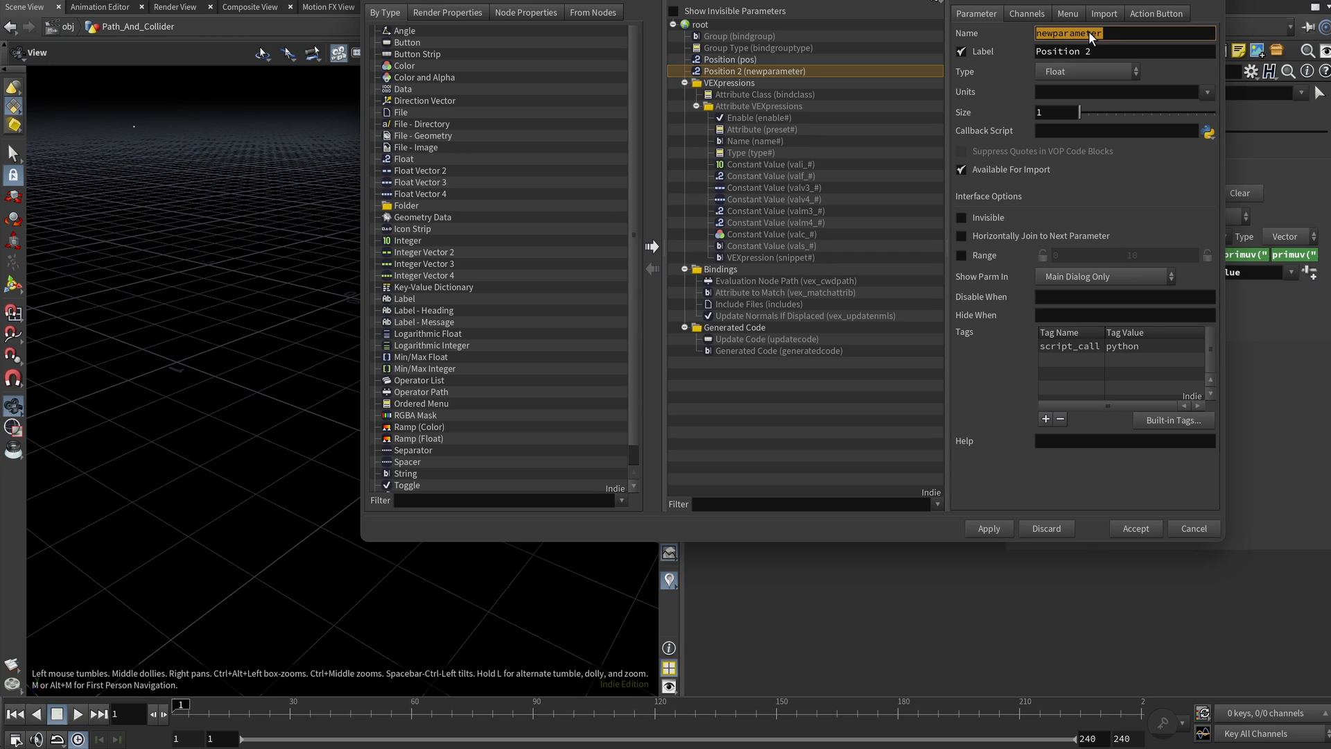
text(pos2)
key(Return)
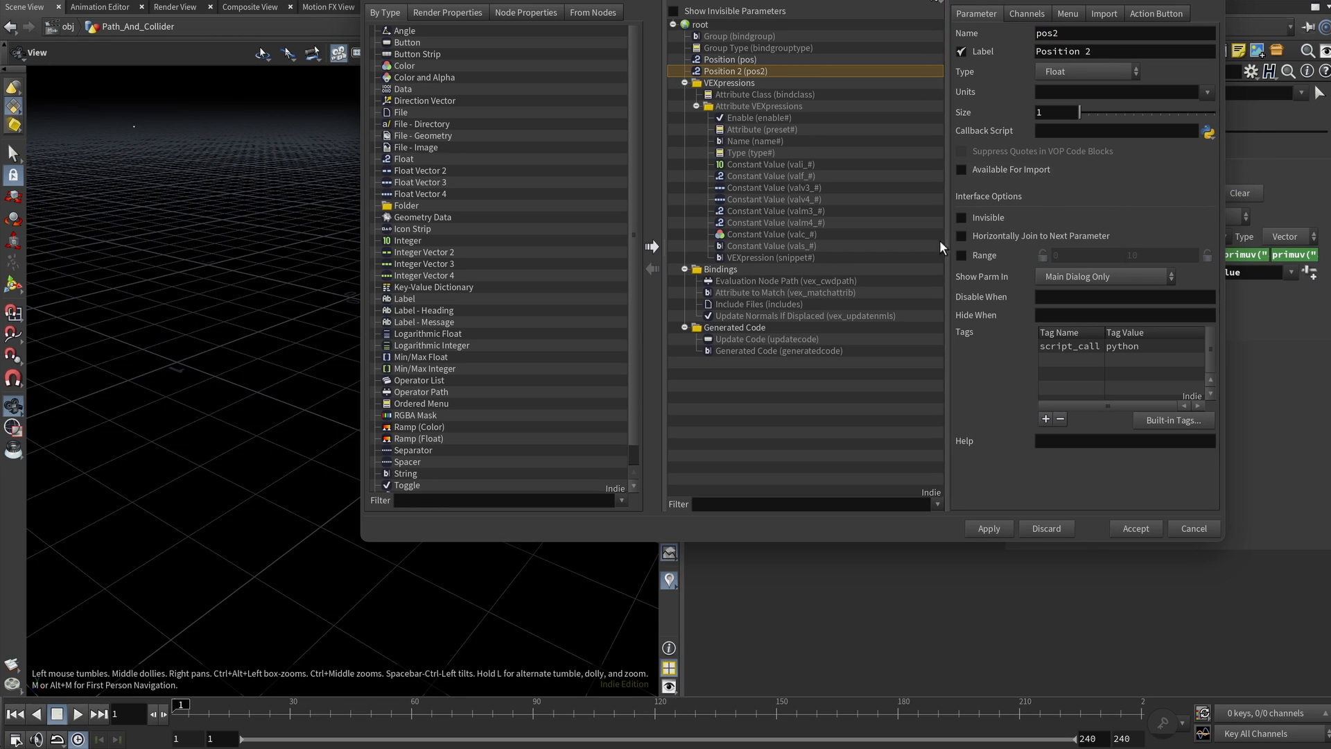
click(960, 255)
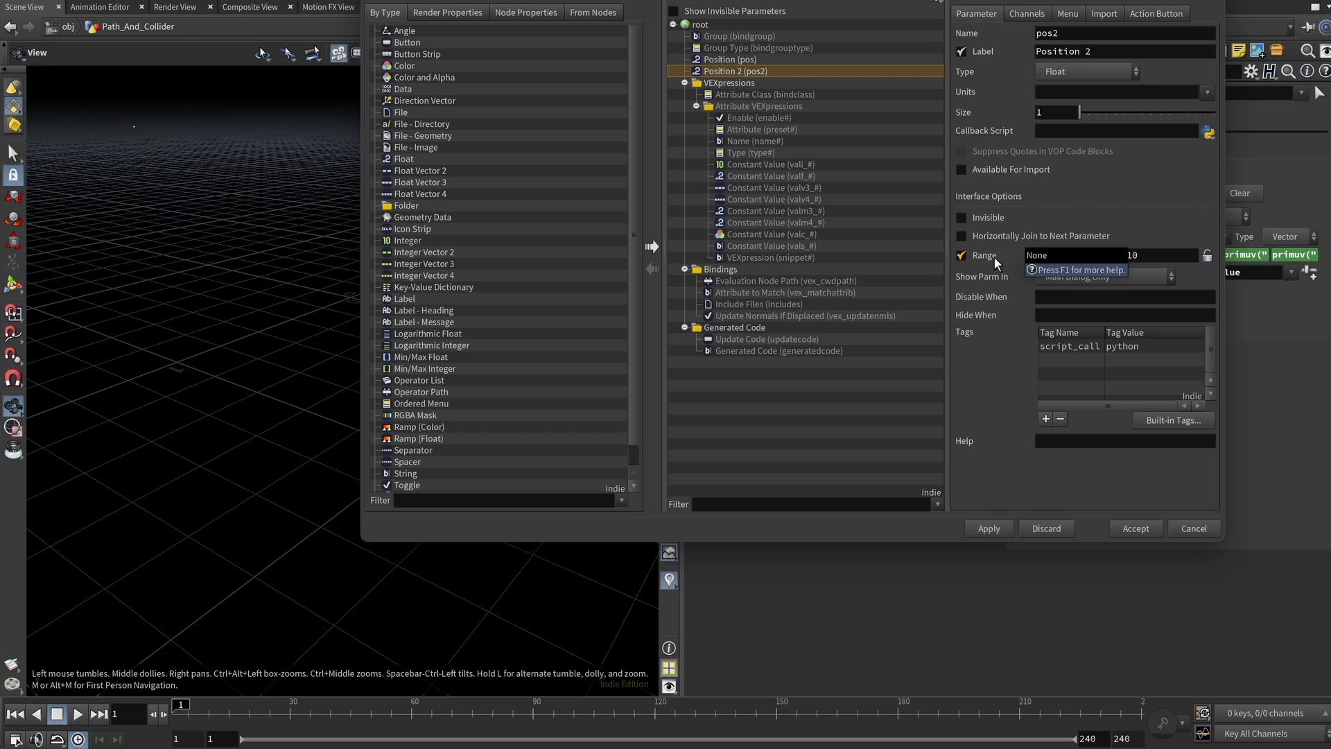
click(1158, 255)
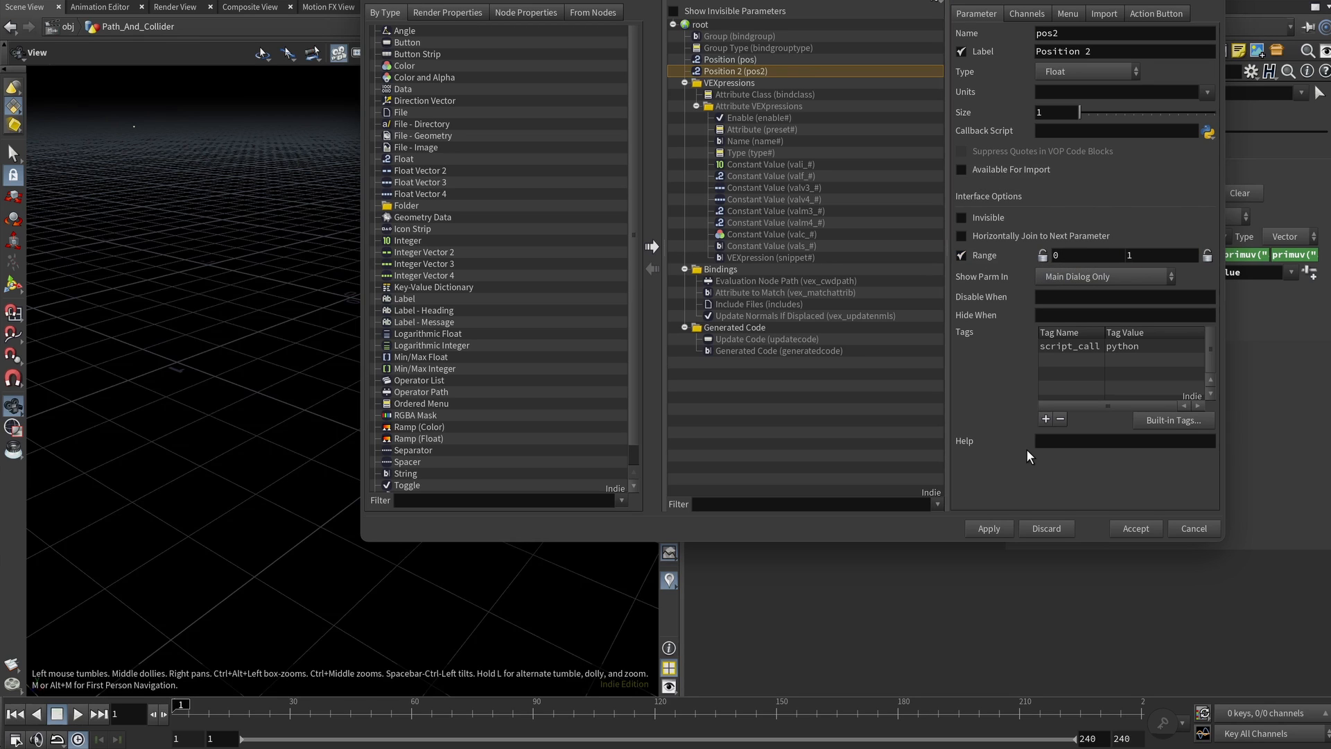
click(990, 529)
Step: Delete the Position 2 parameter from point1's interface and accept the edit
click(767, 72)
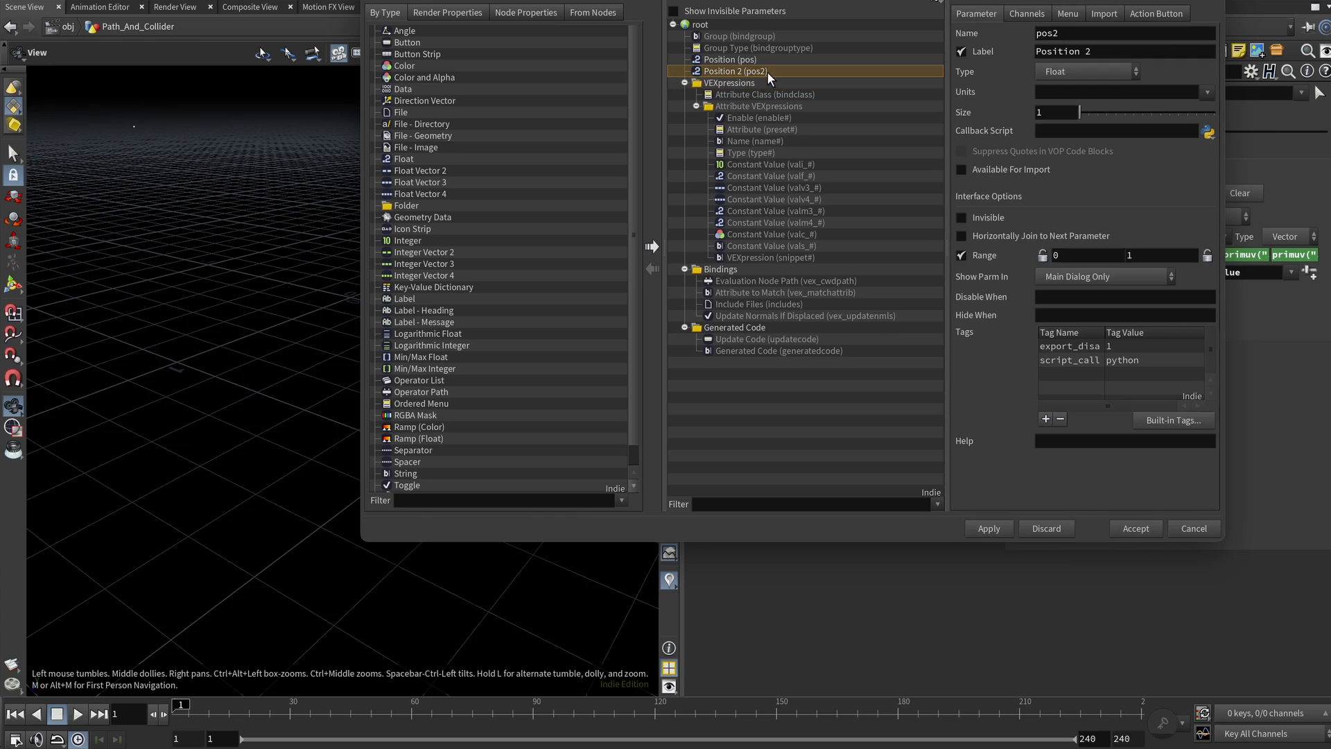
key(Delete)
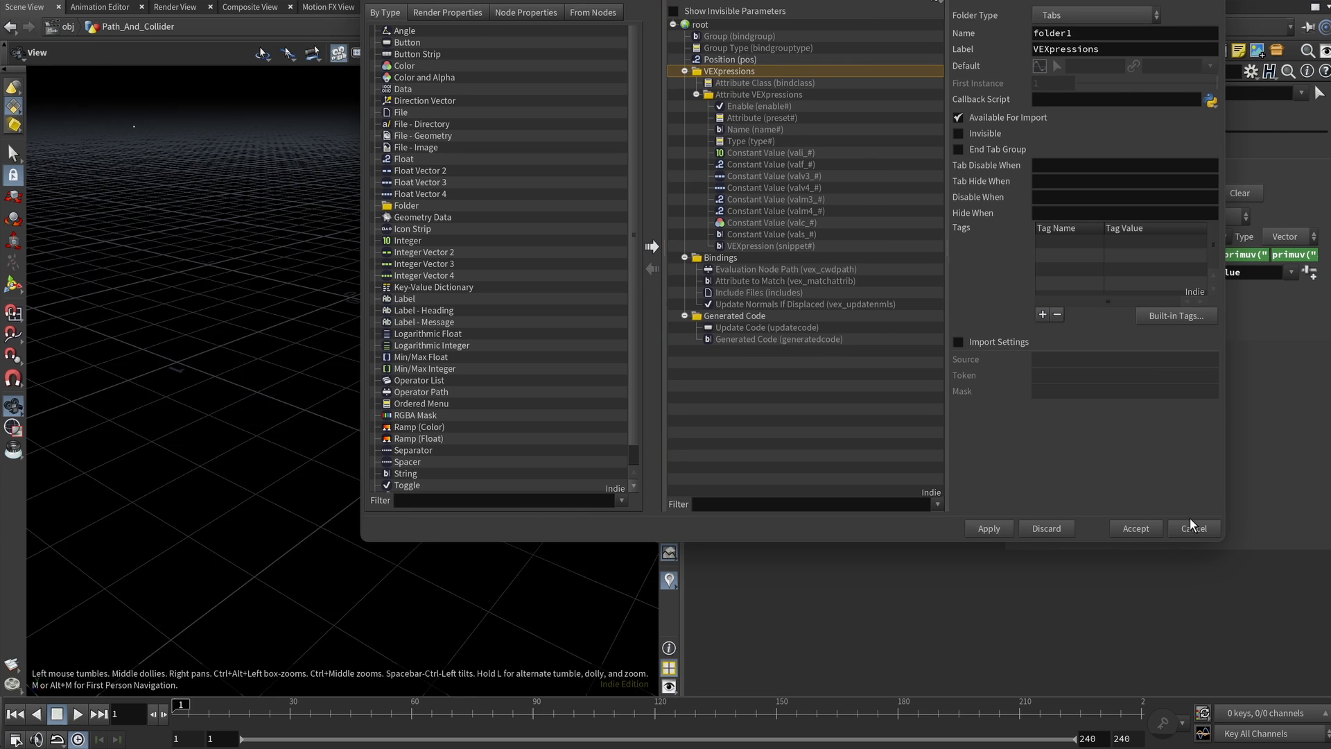
click(1137, 527)
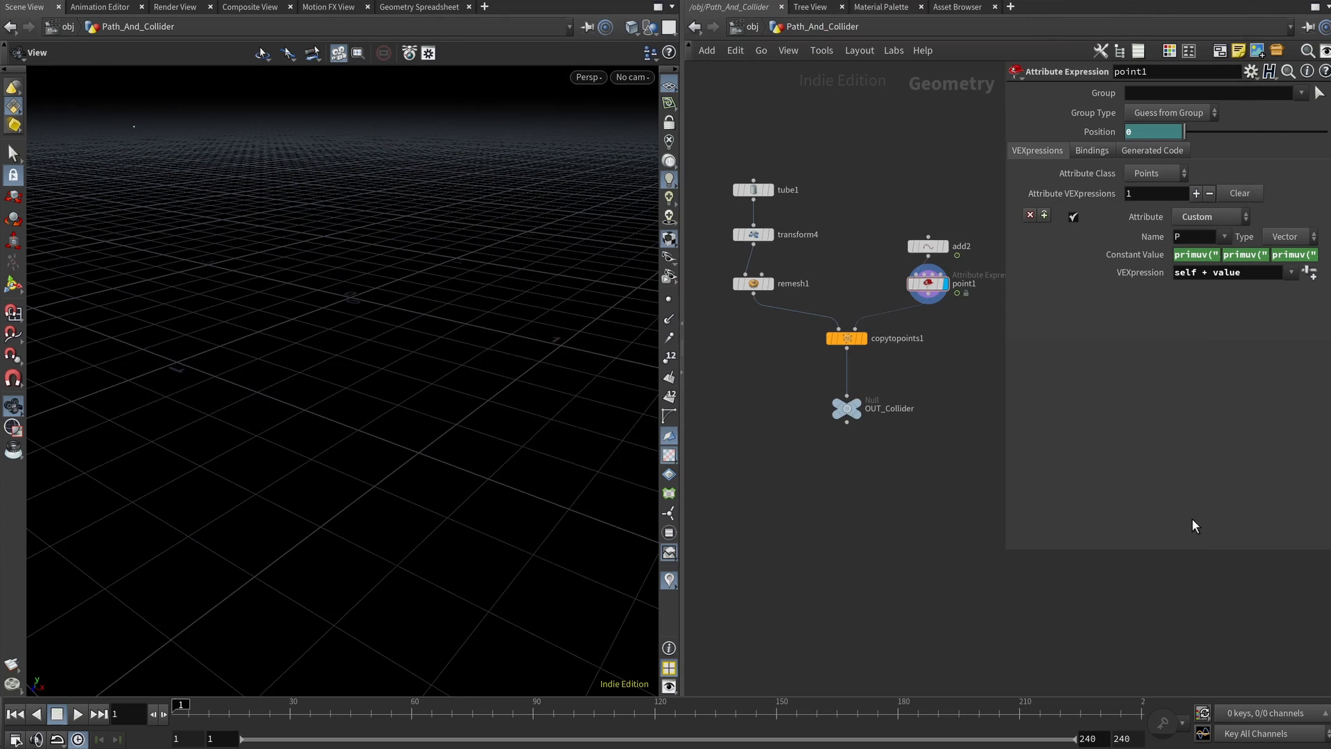
Step: Reselect point1, widen its parameter area and try out the Position slider
click(1094, 130)
click(922, 282)
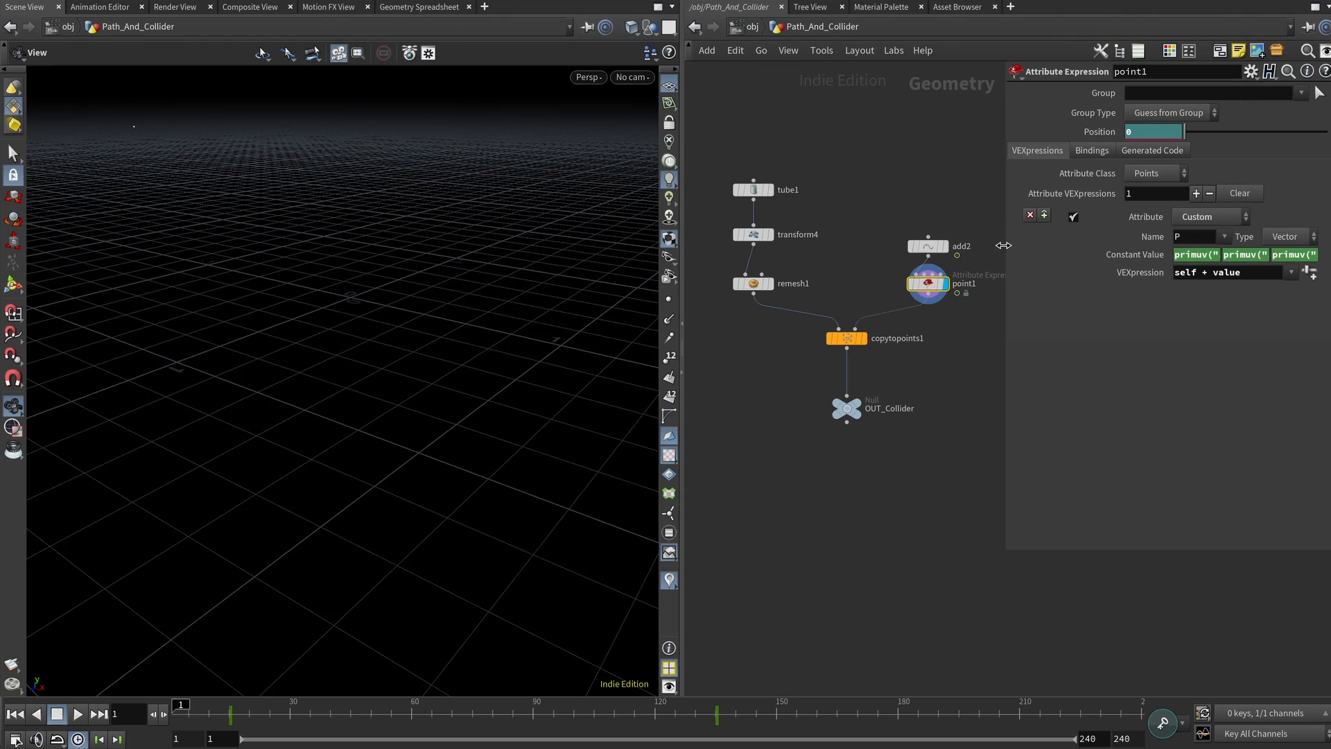
drag(1005, 244, 735, 208)
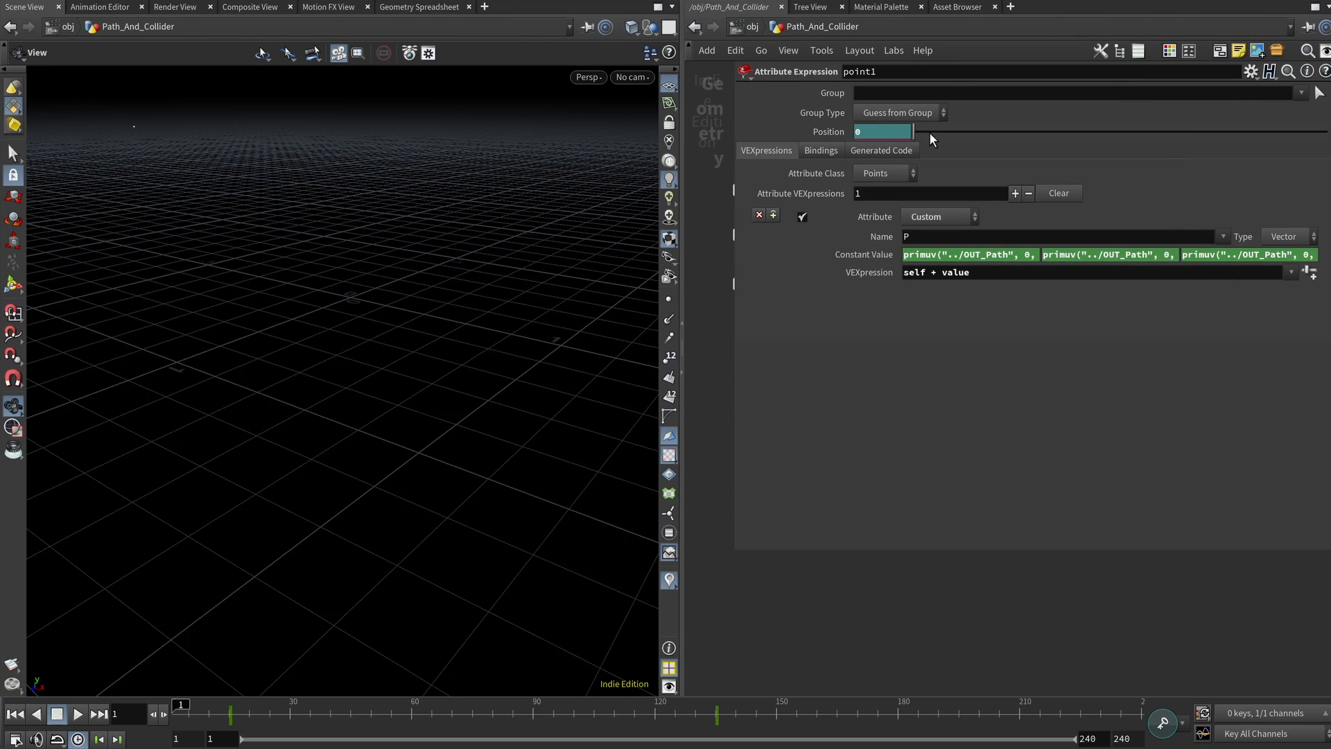
drag(929, 131, 901, 139)
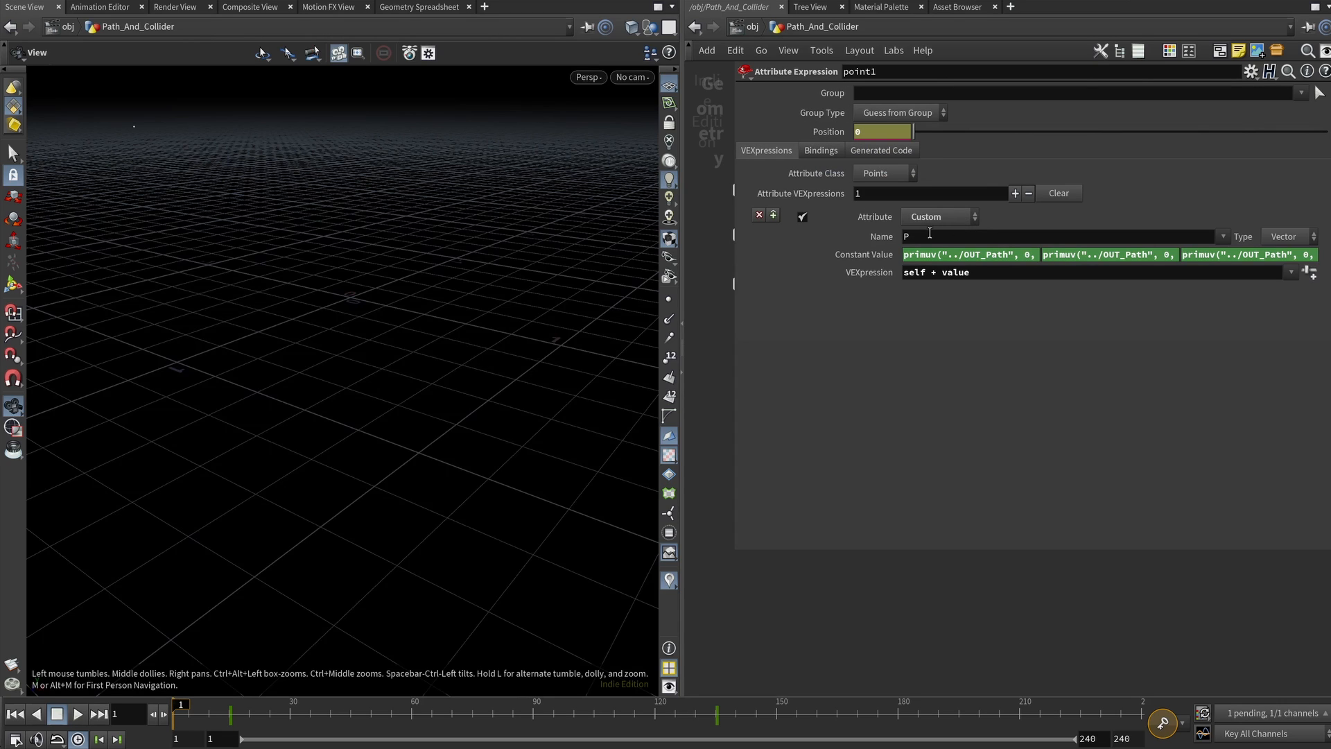
Step: Review point1's attribute name P and the list of preset VEXpressions without choosing another preset
click(909, 237)
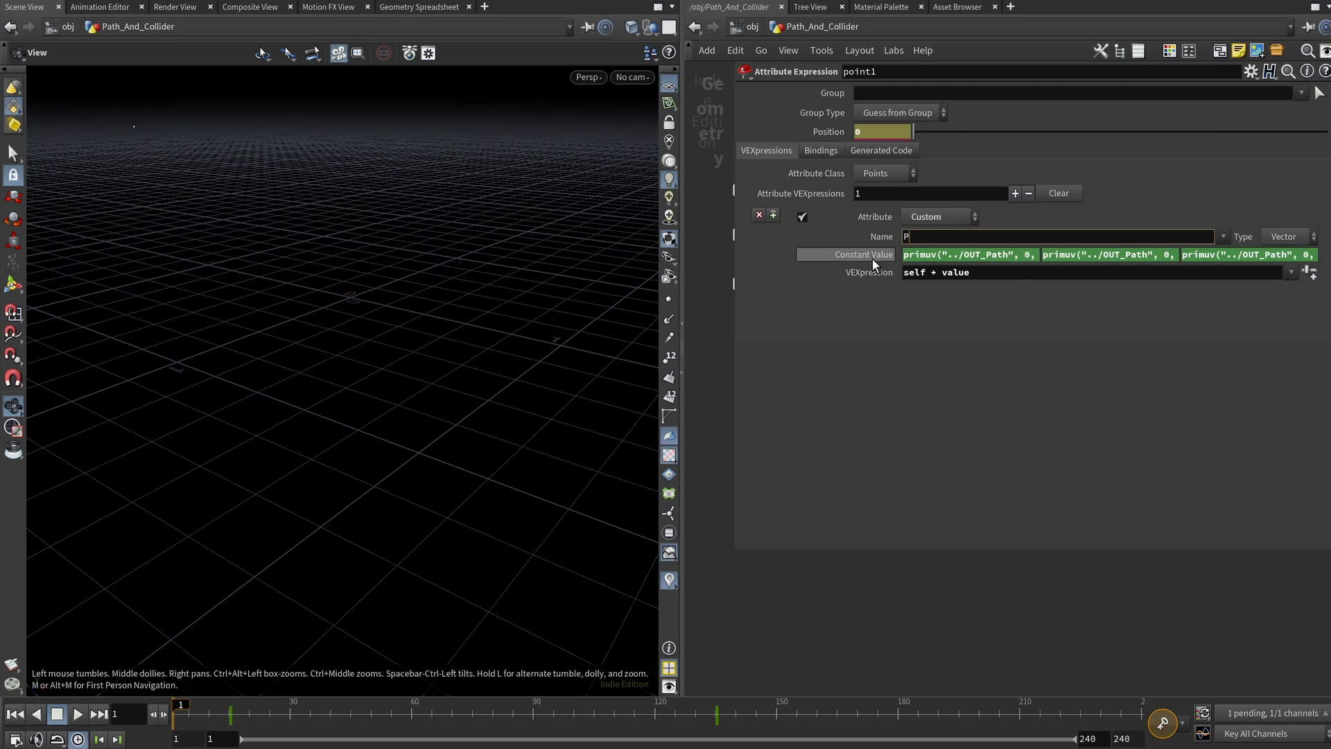
click(1288, 270)
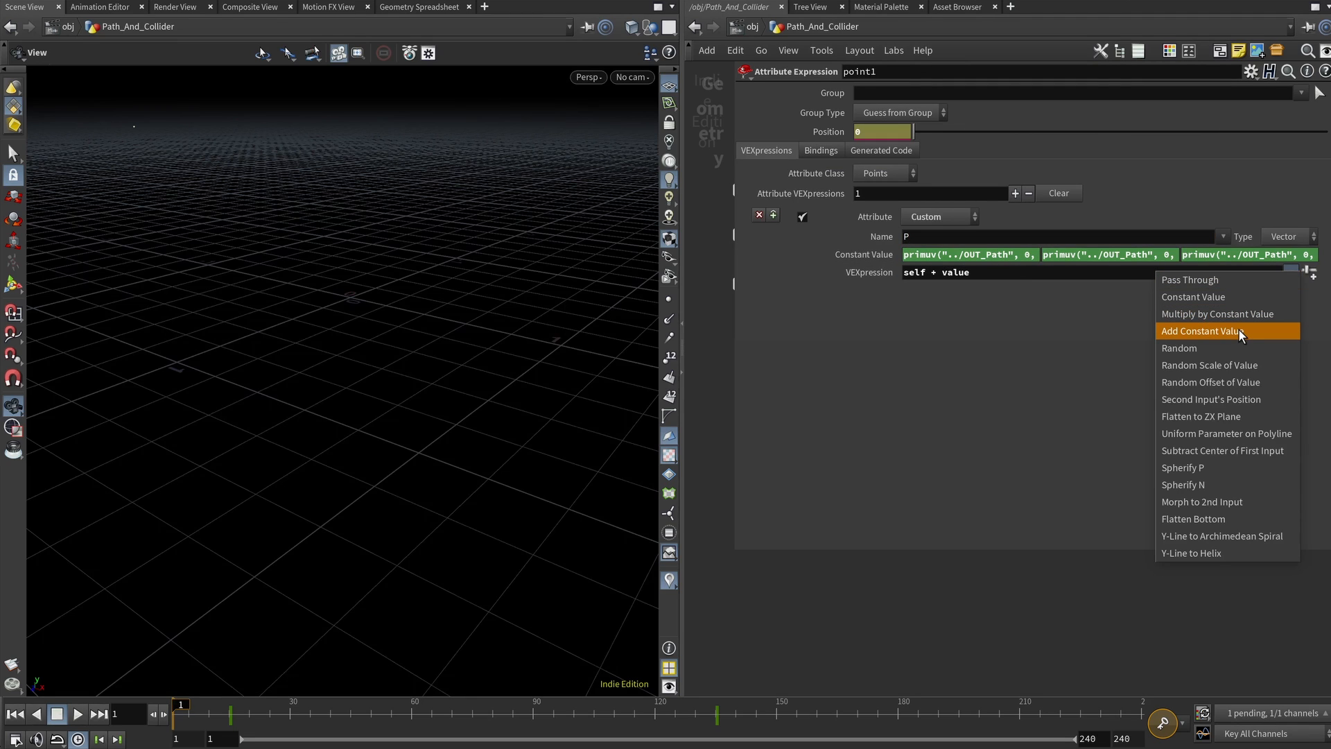
click(1138, 338)
Step: Switch point1's Constant Value between evaluated numbers and expressions, and read the full primuv expression of the X component
click(860, 254)
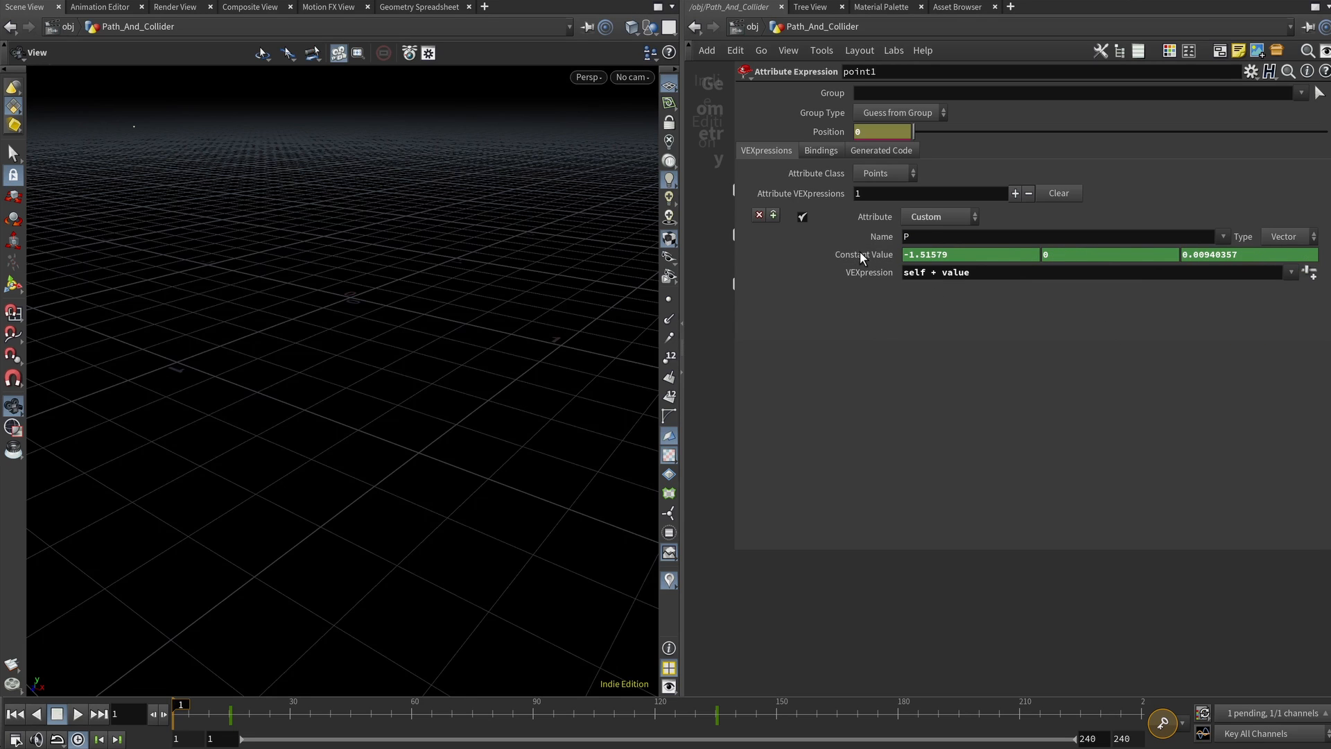
click(860, 252)
click(929, 253)
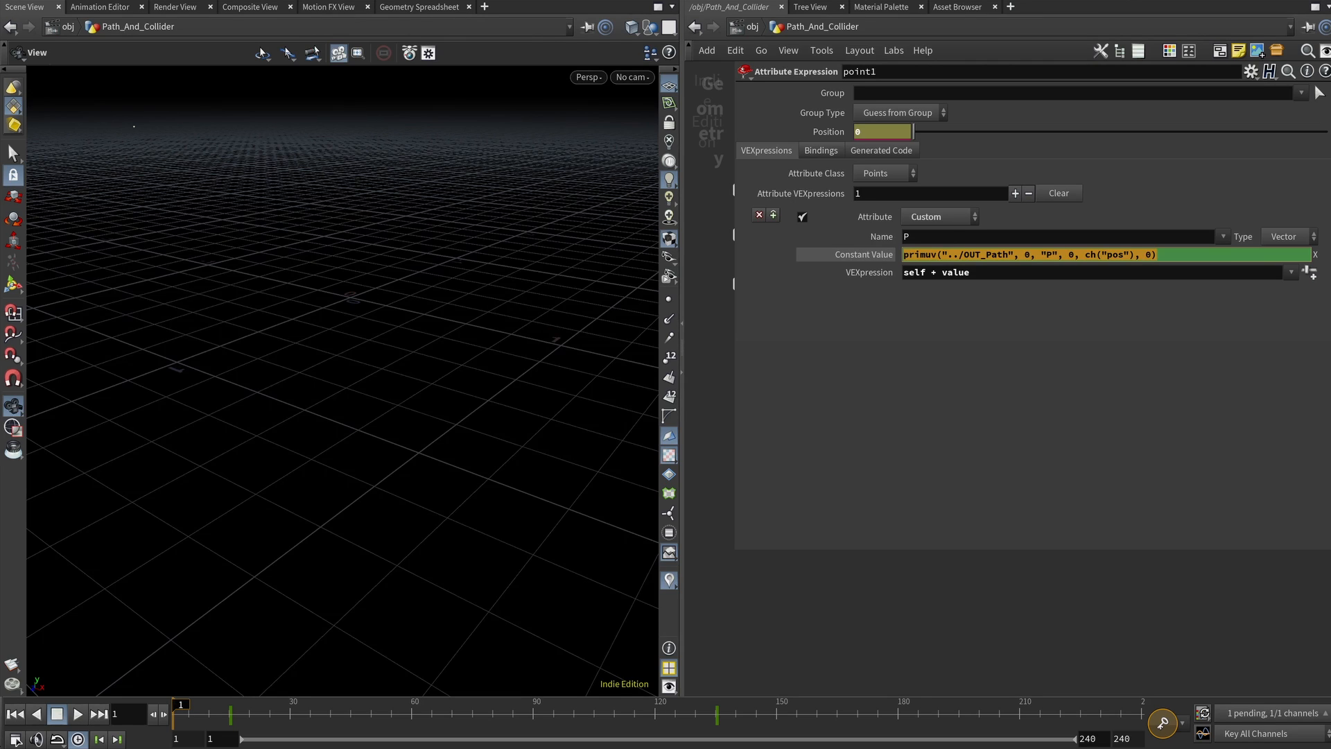
click(1048, 256)
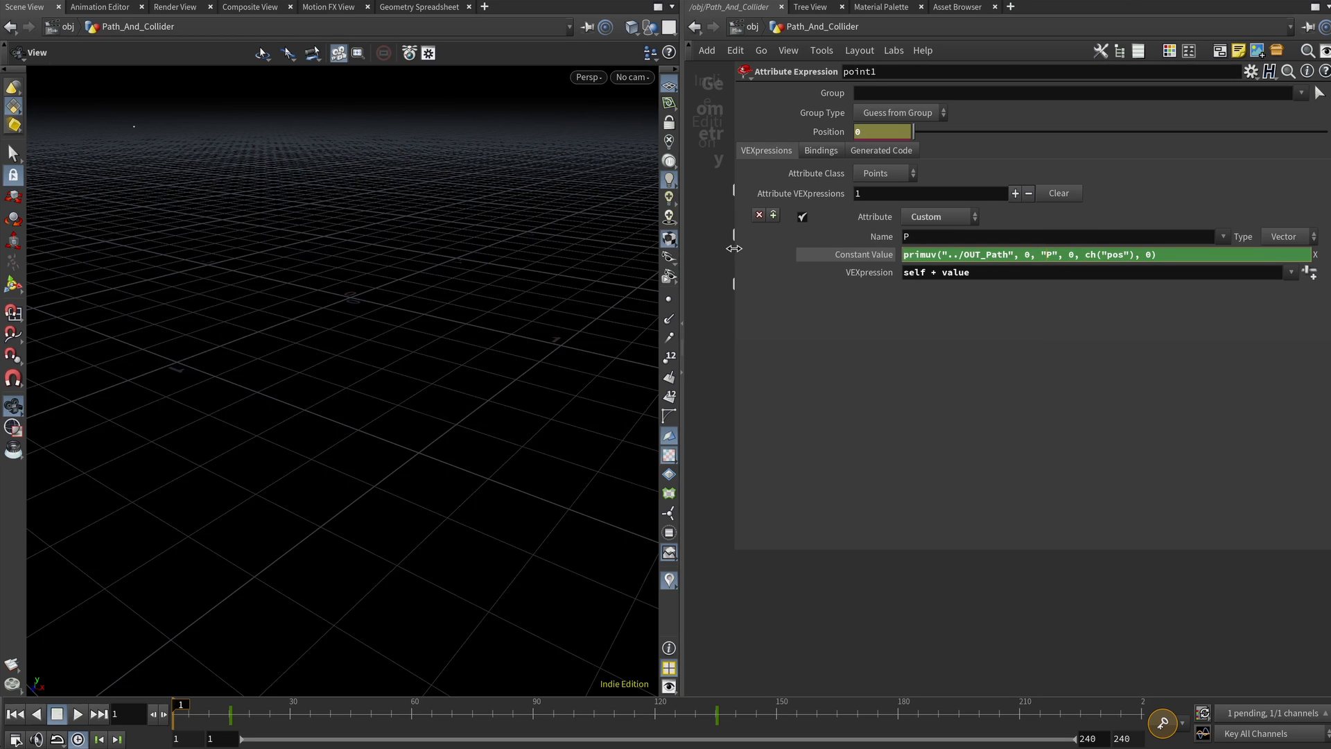
click(731, 282)
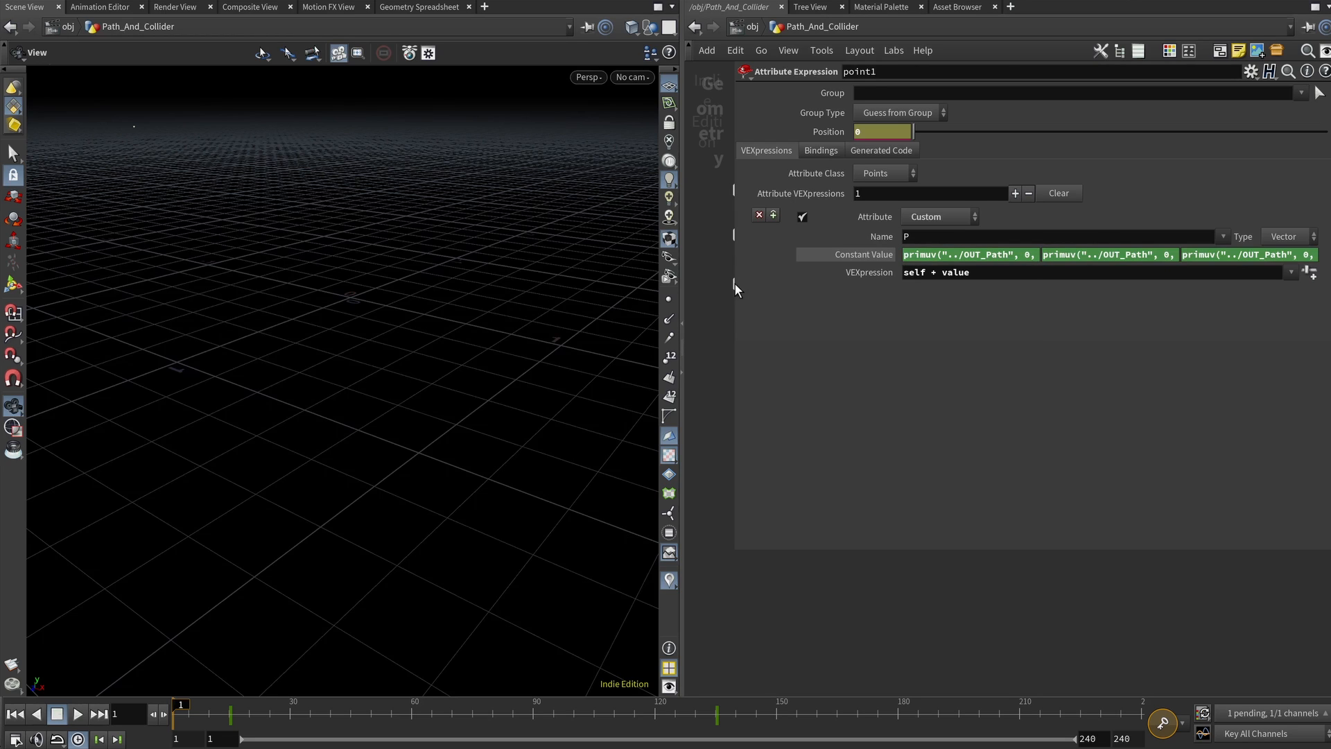
Step: Narrow the parameter area, display the copytopoints1 output and scrub the timeline to watch the collider move along the path
drag(734, 282, 871, 274)
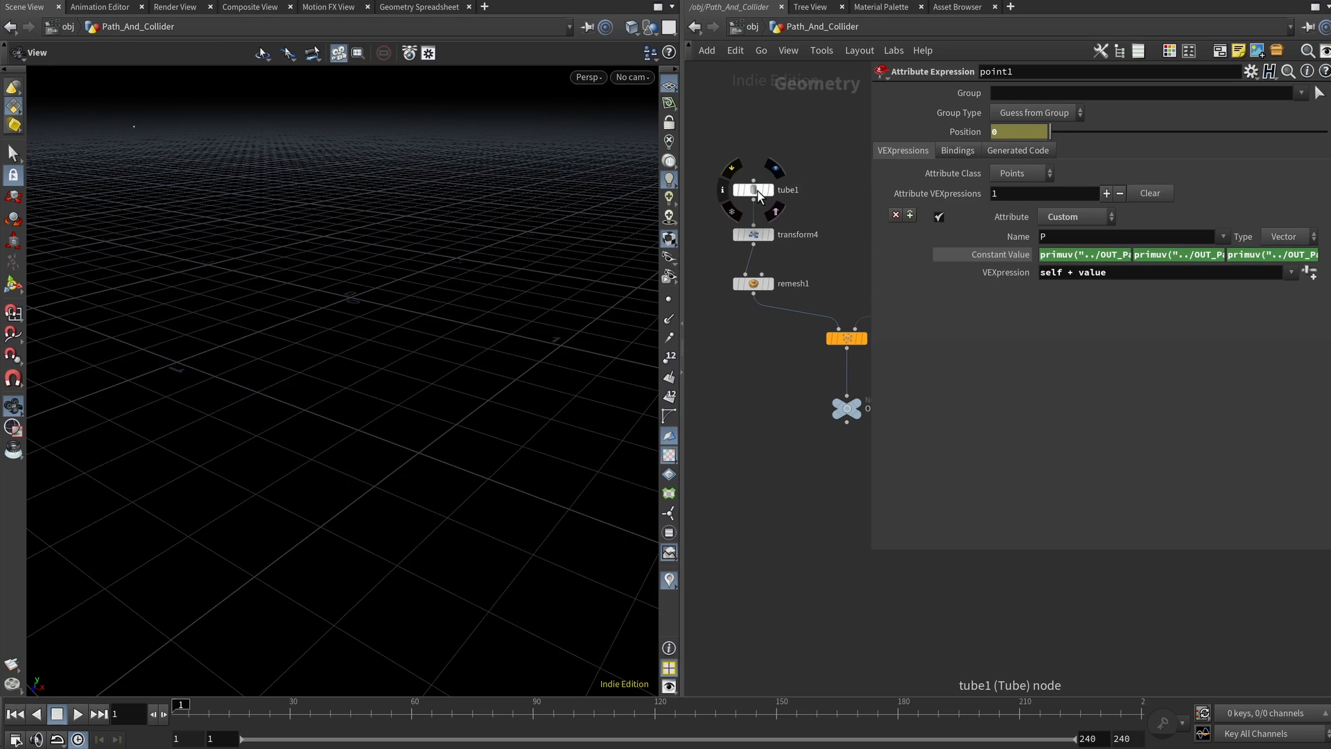
middle_drag(808, 392, 755, 392)
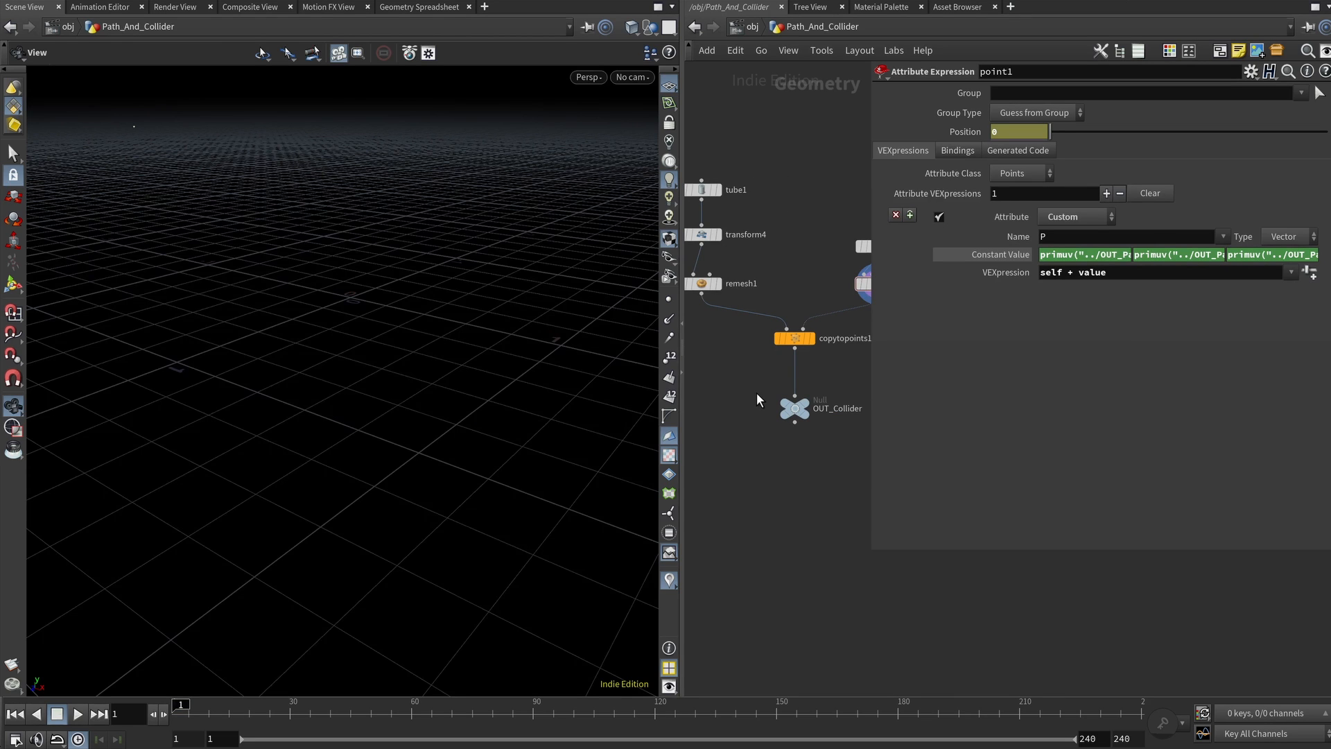
click(812, 339)
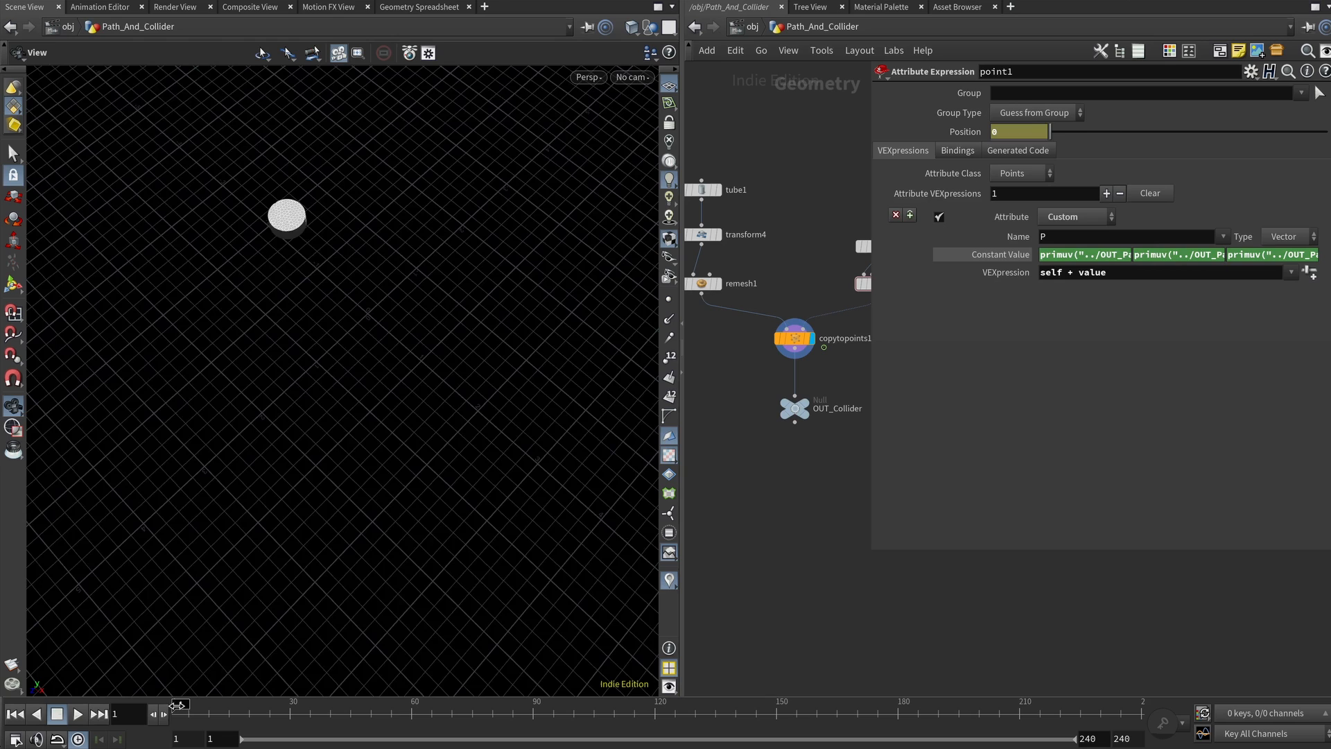
mouse_move(178, 710)
mouse_down()
mouse_move(398, 719)
mouse_move(180, 714)
mouse_move(364, 735)
mouse_move(728, 728)
mouse_move(178, 728)
mouse_up()
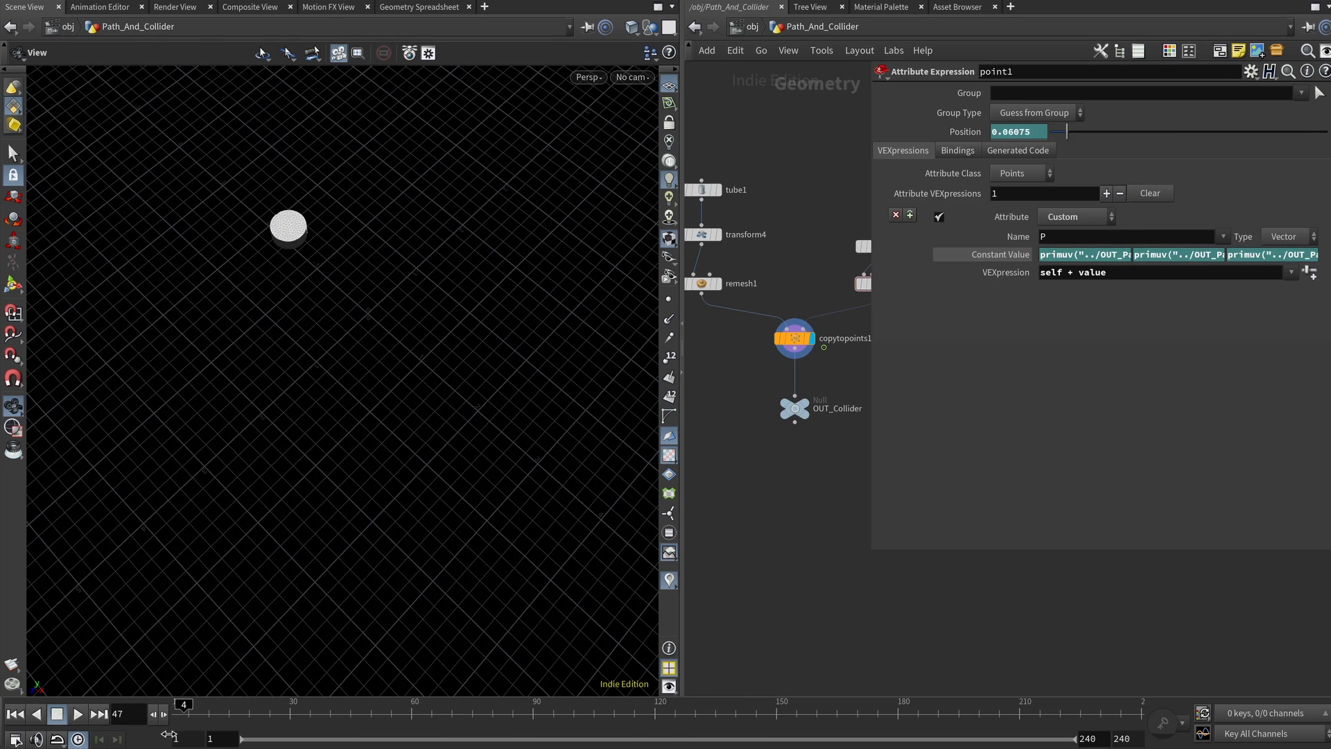
Step: Examine the X component's primuv expression in Constant Value, highlighting the component index after "P"
click(980, 257)
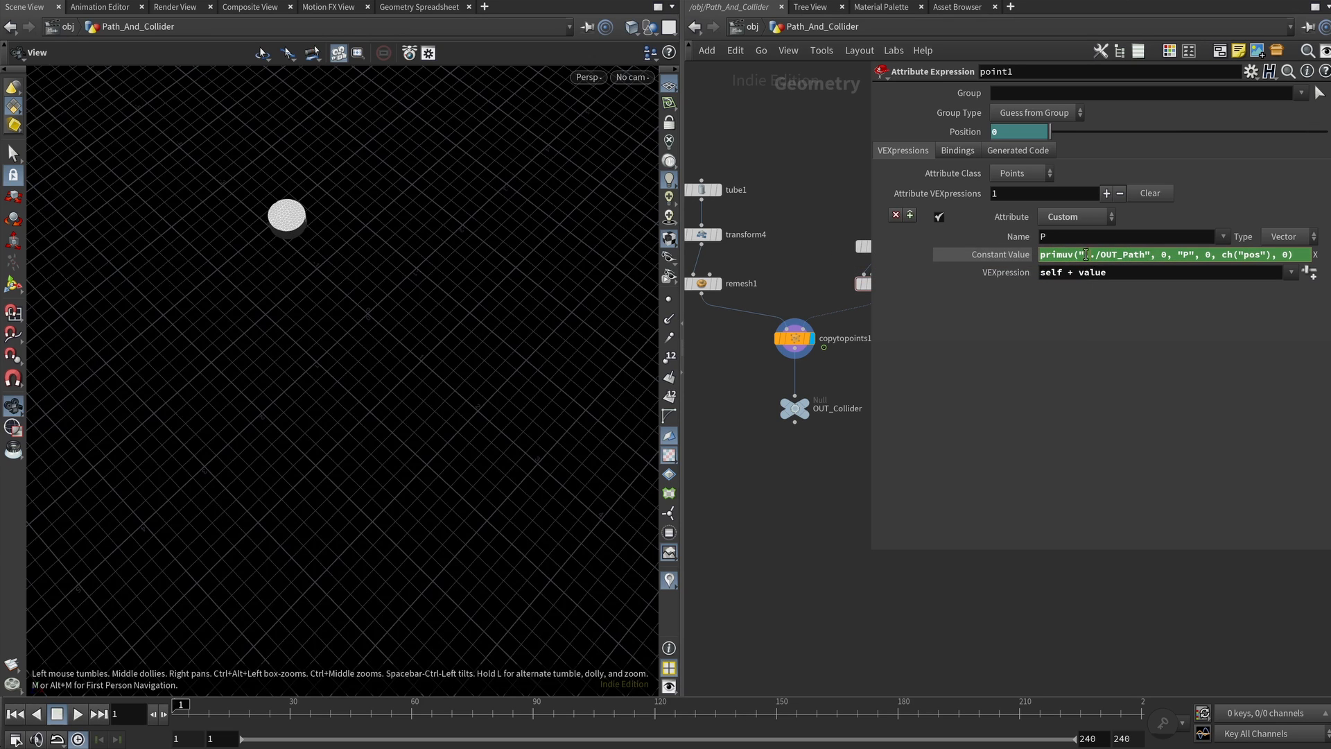
click(1001, 258)
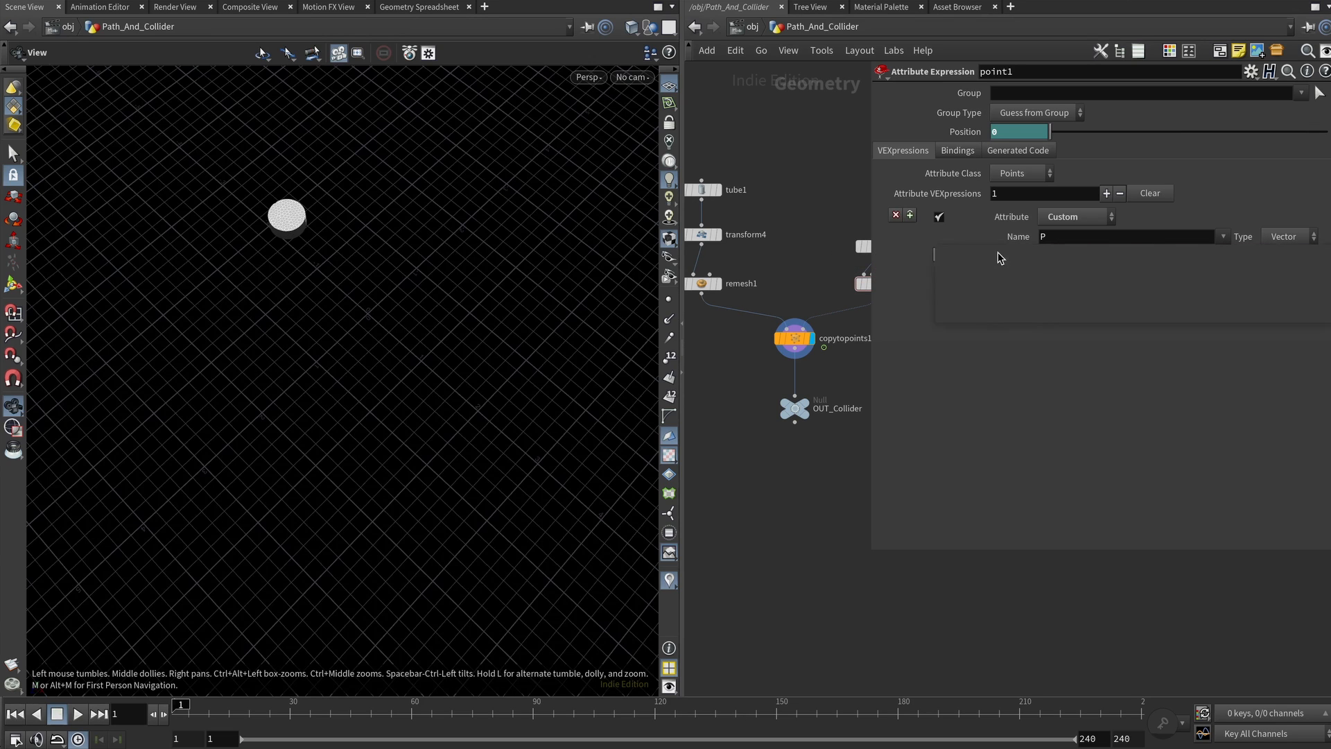
click(1180, 254)
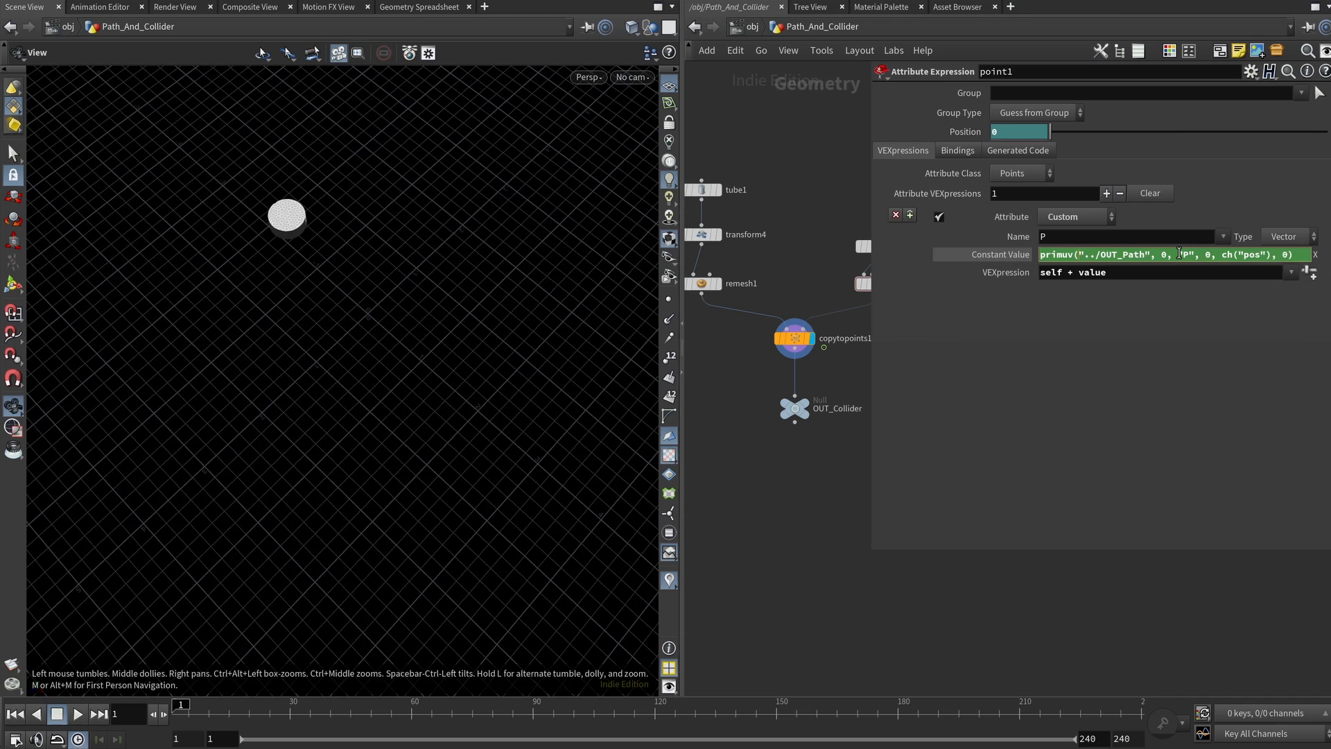
double_click(1208, 254)
click(1029, 257)
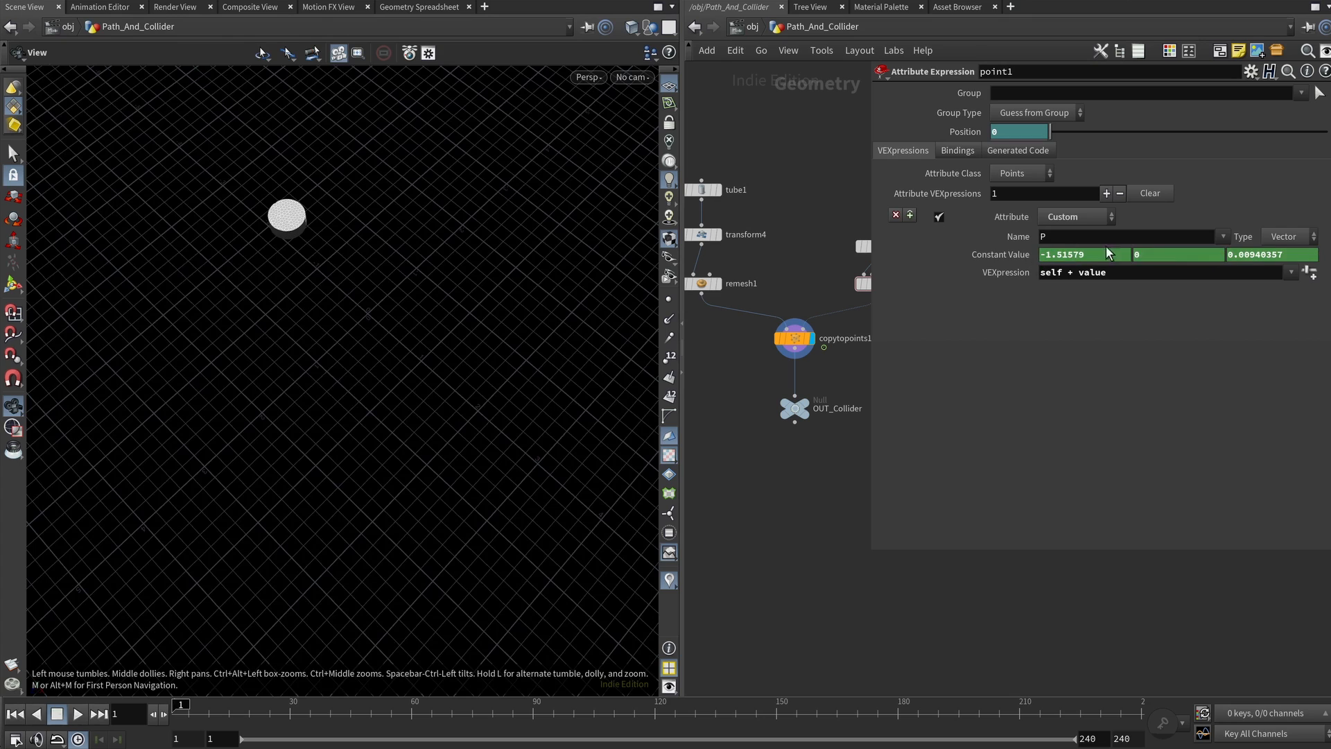
Step: Examine the Y component's primuv expression in Constant Value, highlighting its component index for comparison with X
click(1163, 254)
click(1025, 257)
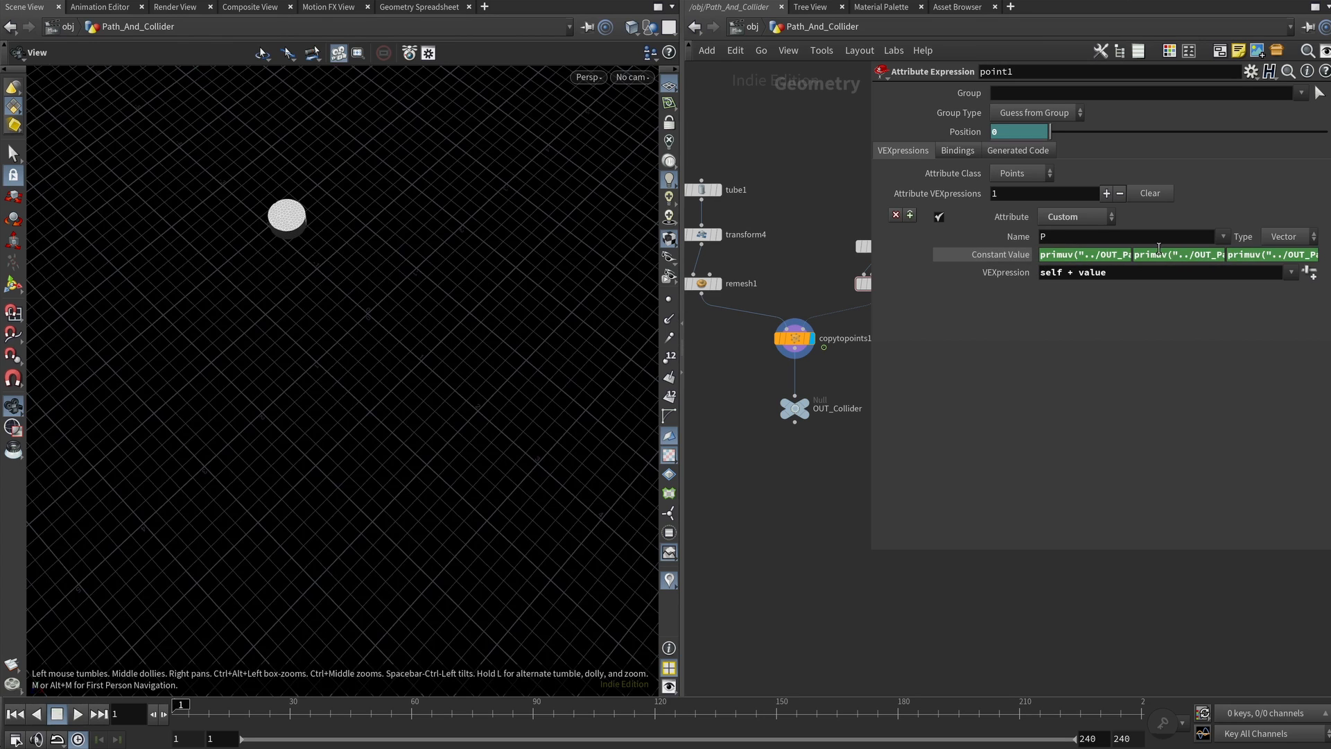
click(1167, 254)
double_click(1209, 255)
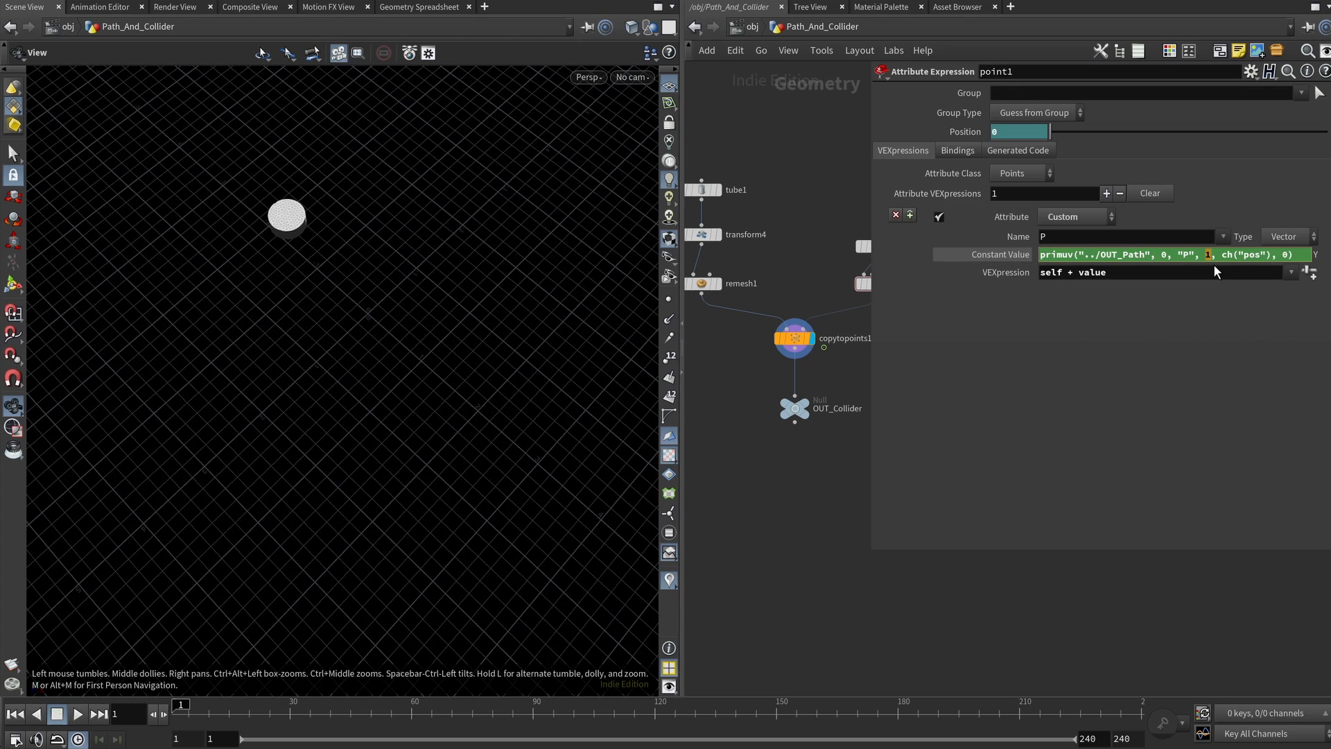
click(1023, 256)
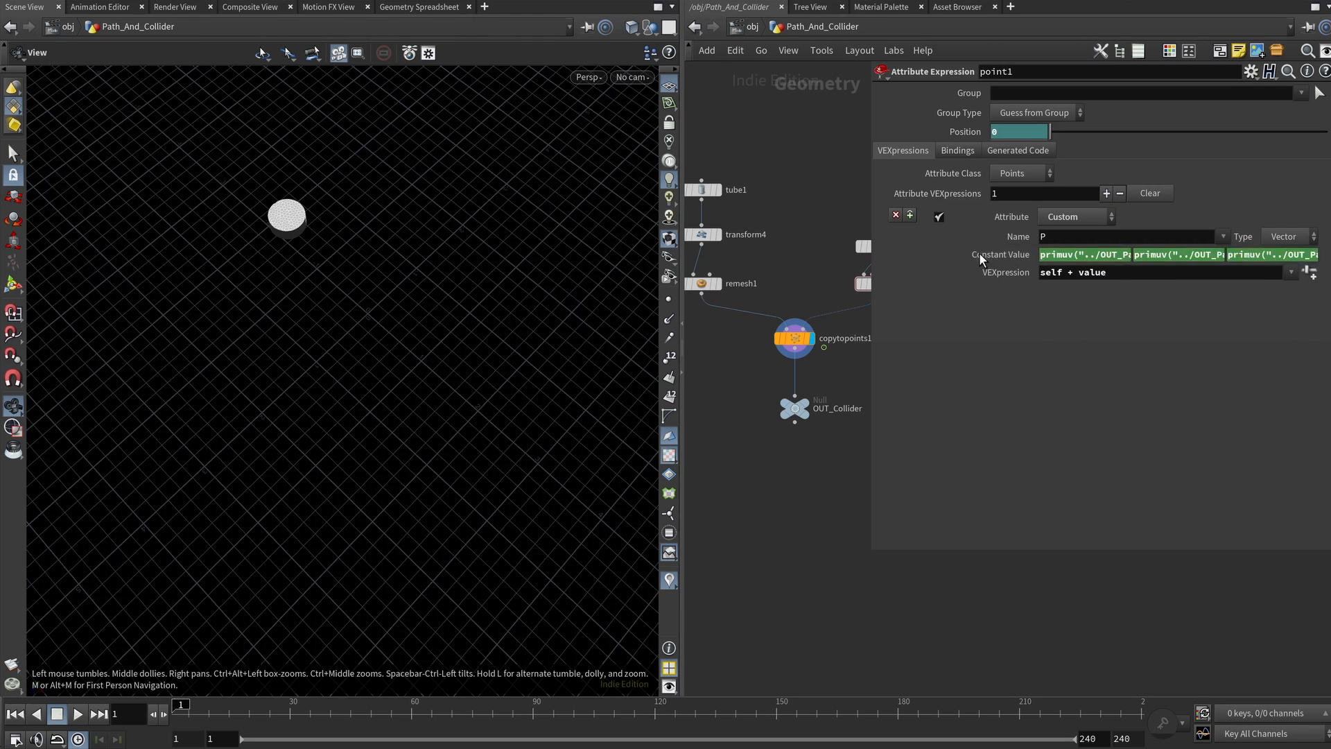
Step: Examine the Z component's primuv expression in Constant Value, highlighting its ch("pos") argument
click(1025, 258)
click(1025, 259)
click(1025, 258)
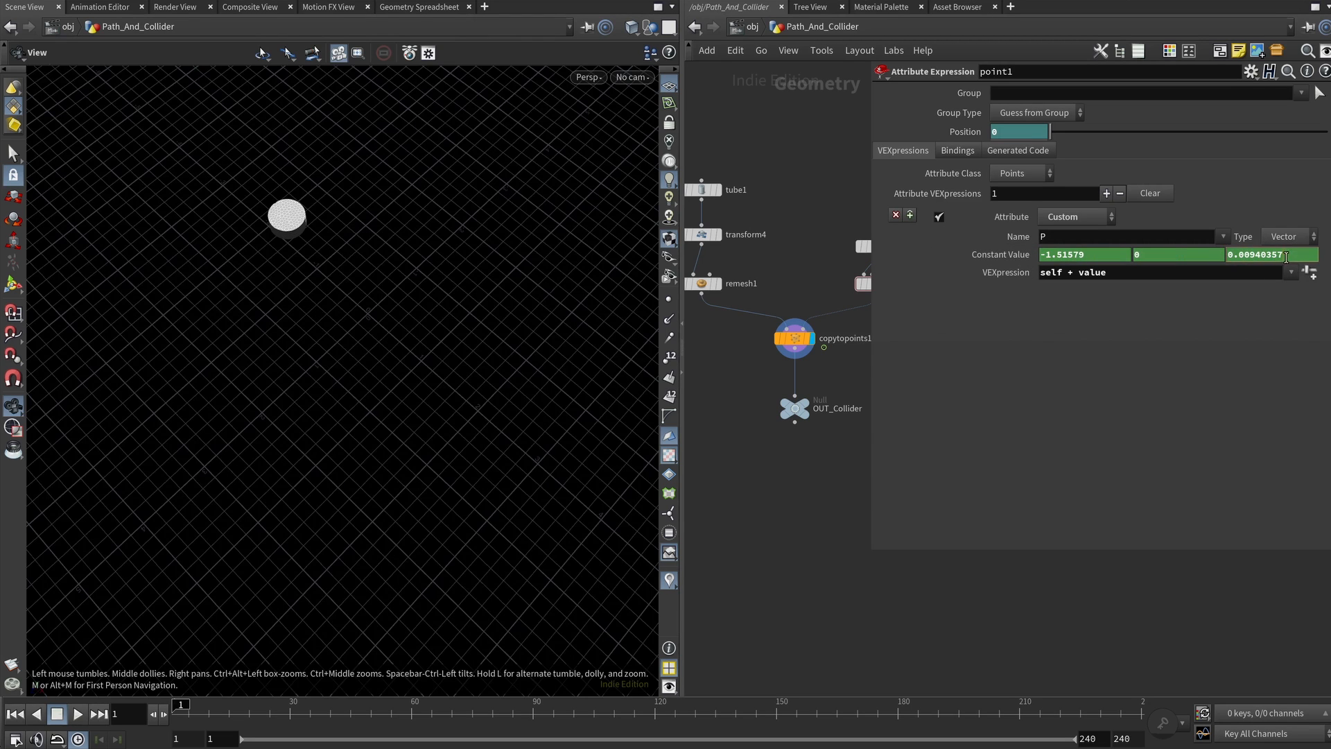
click(1280, 255)
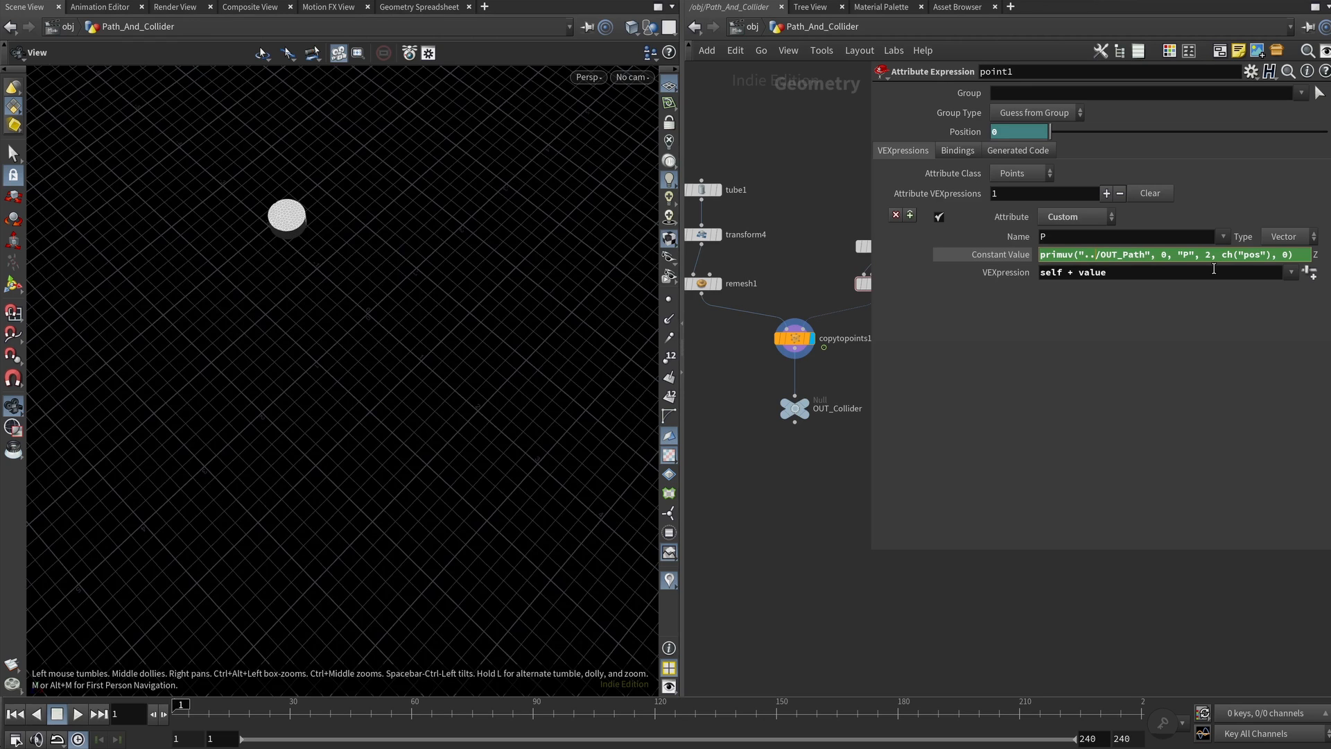
drag(1220, 255, 1267, 255)
Step: Check point1's Position parameter, try its slider and bring point1 into view in the network
click(971, 133)
click(971, 133)
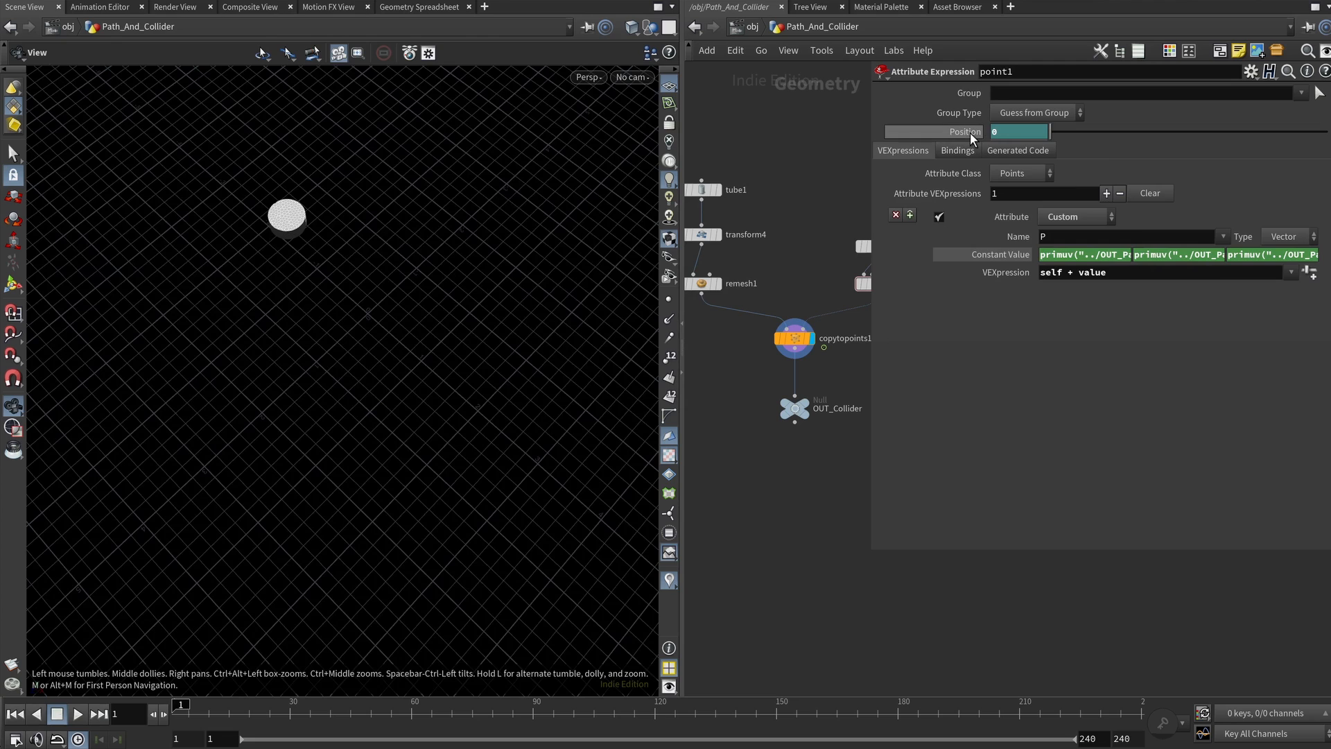
right_click(971, 136)
click(850, 139)
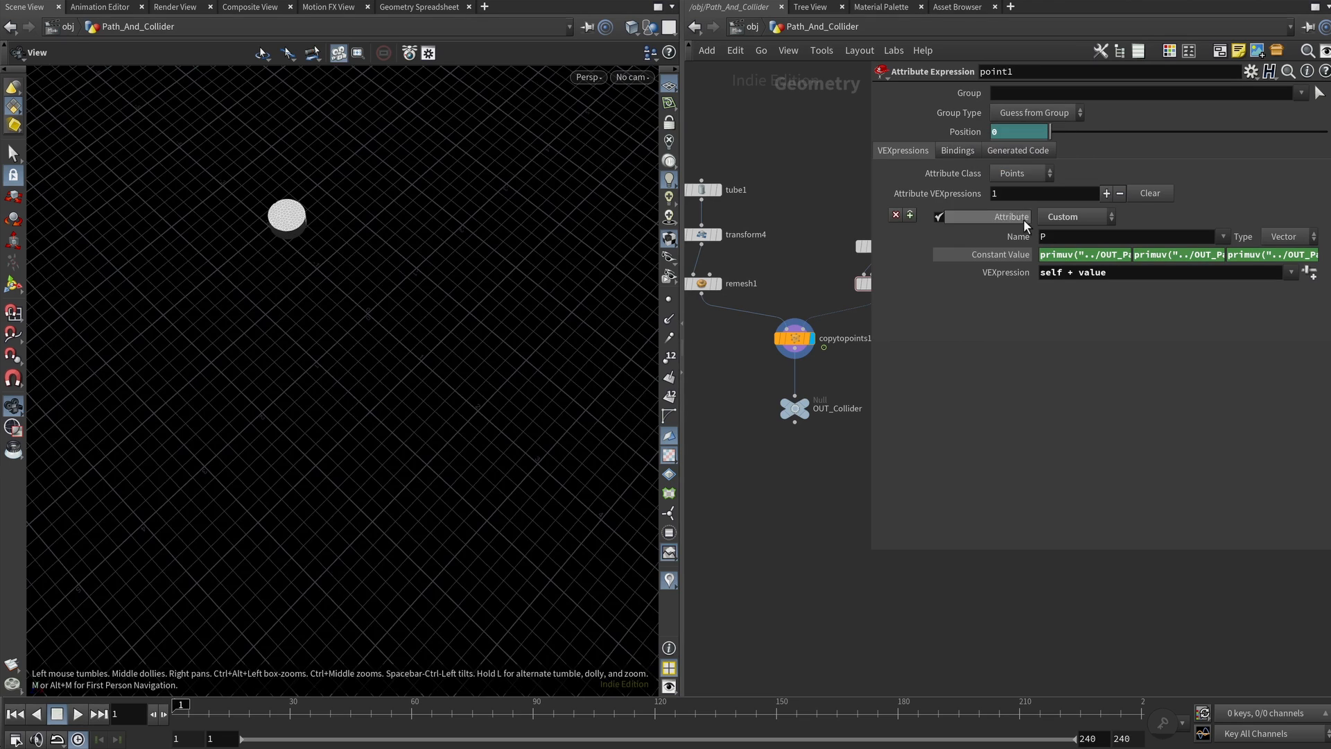
drag(1051, 132, 964, 198)
middle_drag(847, 289, 761, 336)
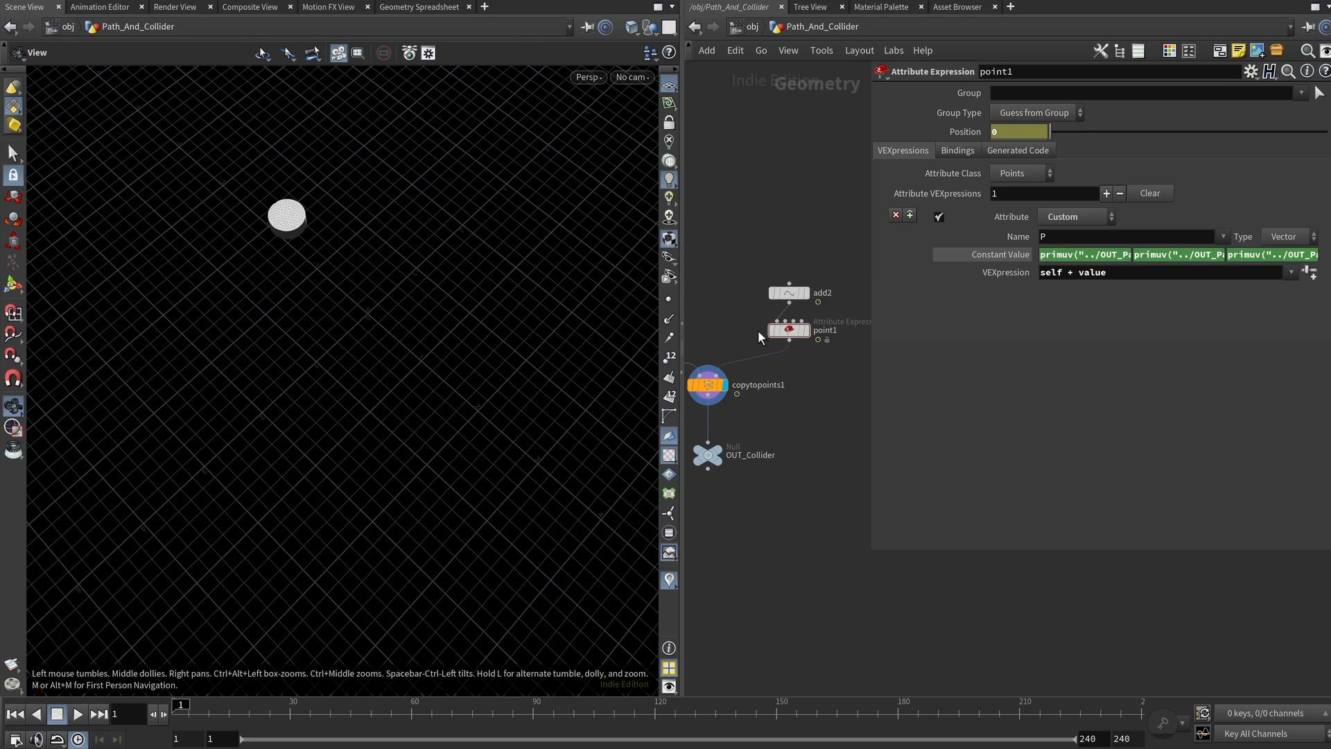
Step: Select point1 and scrub the timeline through the Position keyframes at frames 15 and 135, ending at frame 30
click(778, 333)
drag(185, 709, 234, 709)
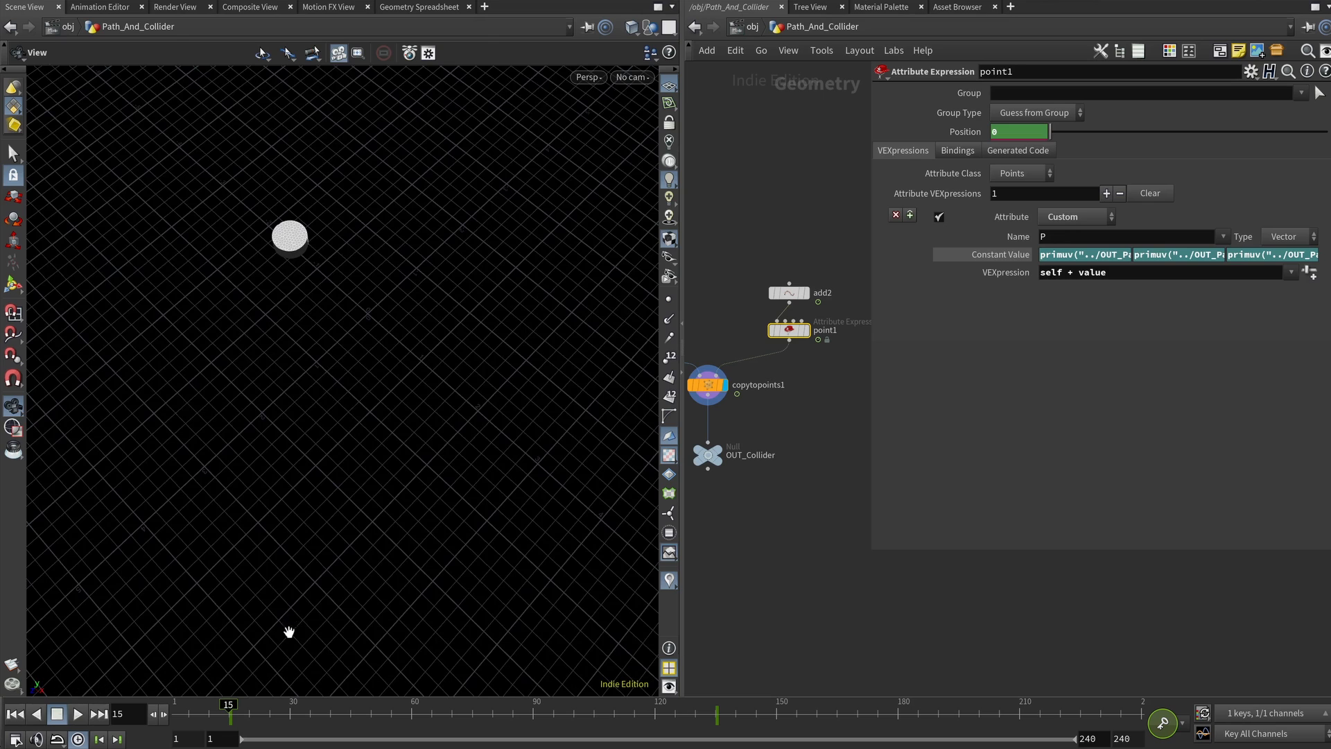
drag(236, 710, 716, 747)
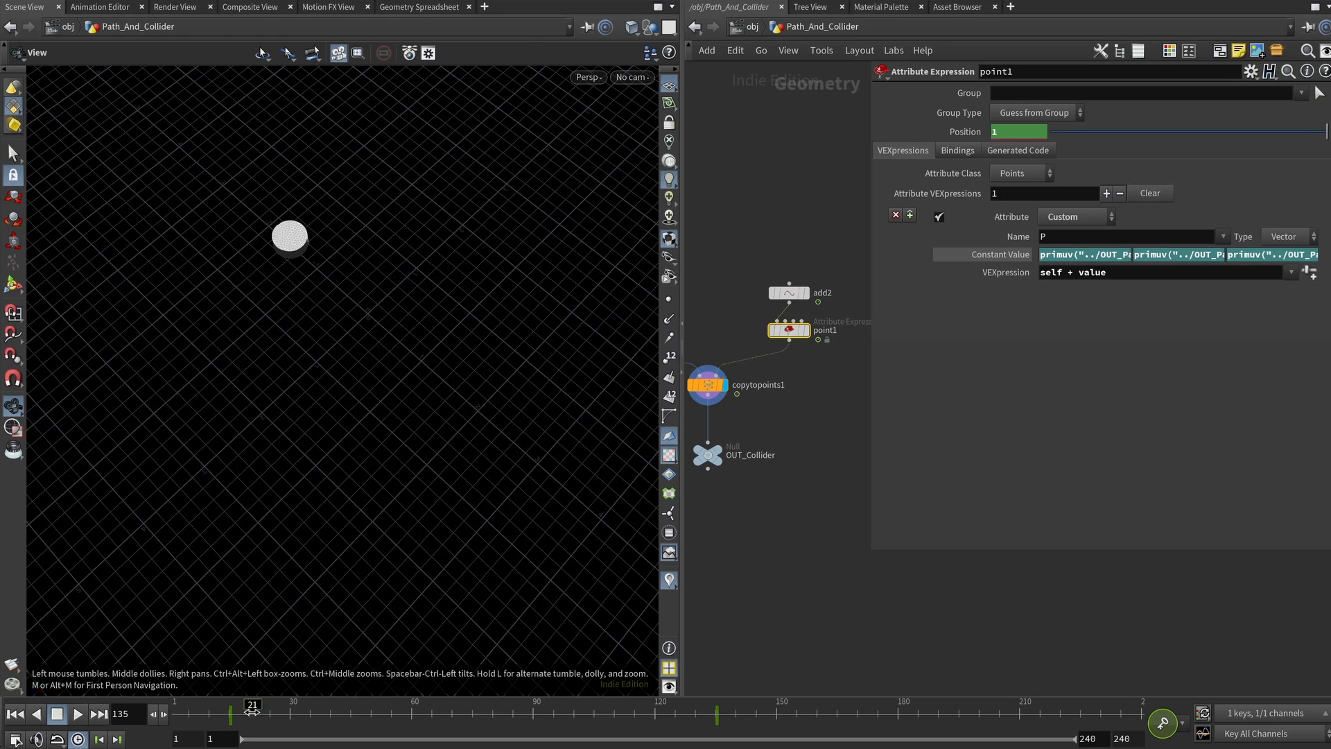
drag(183, 714, 294, 723)
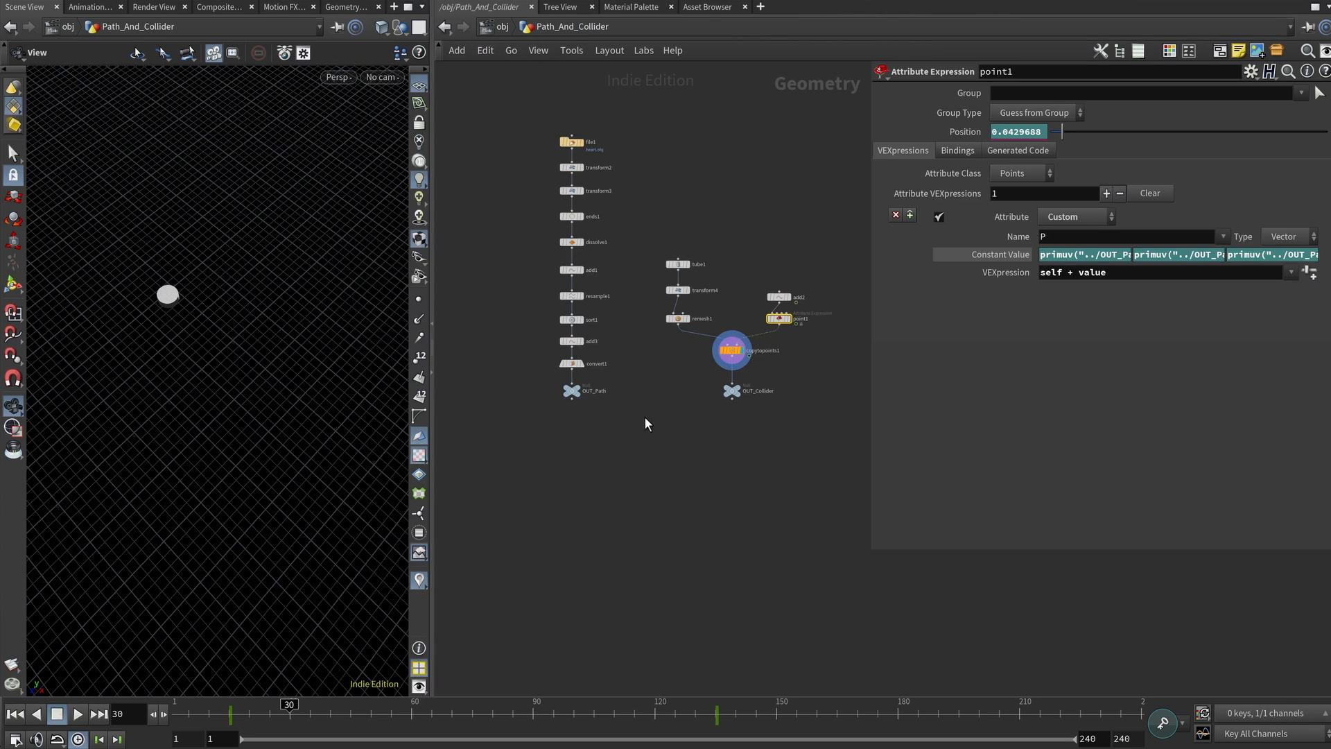
Step: Display the Floor object at the object level, check the grid1 node inside it, and hide Floor again
click(498, 26)
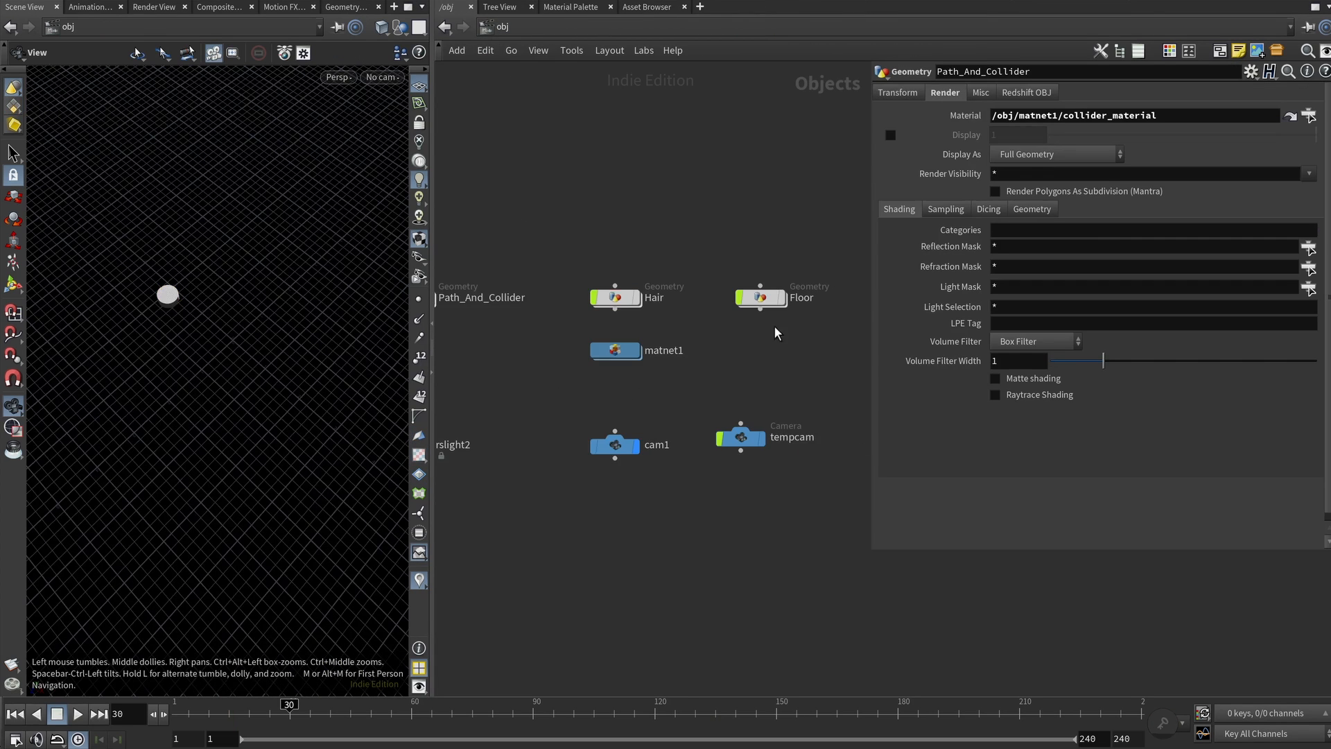
click(781, 300)
click(769, 303)
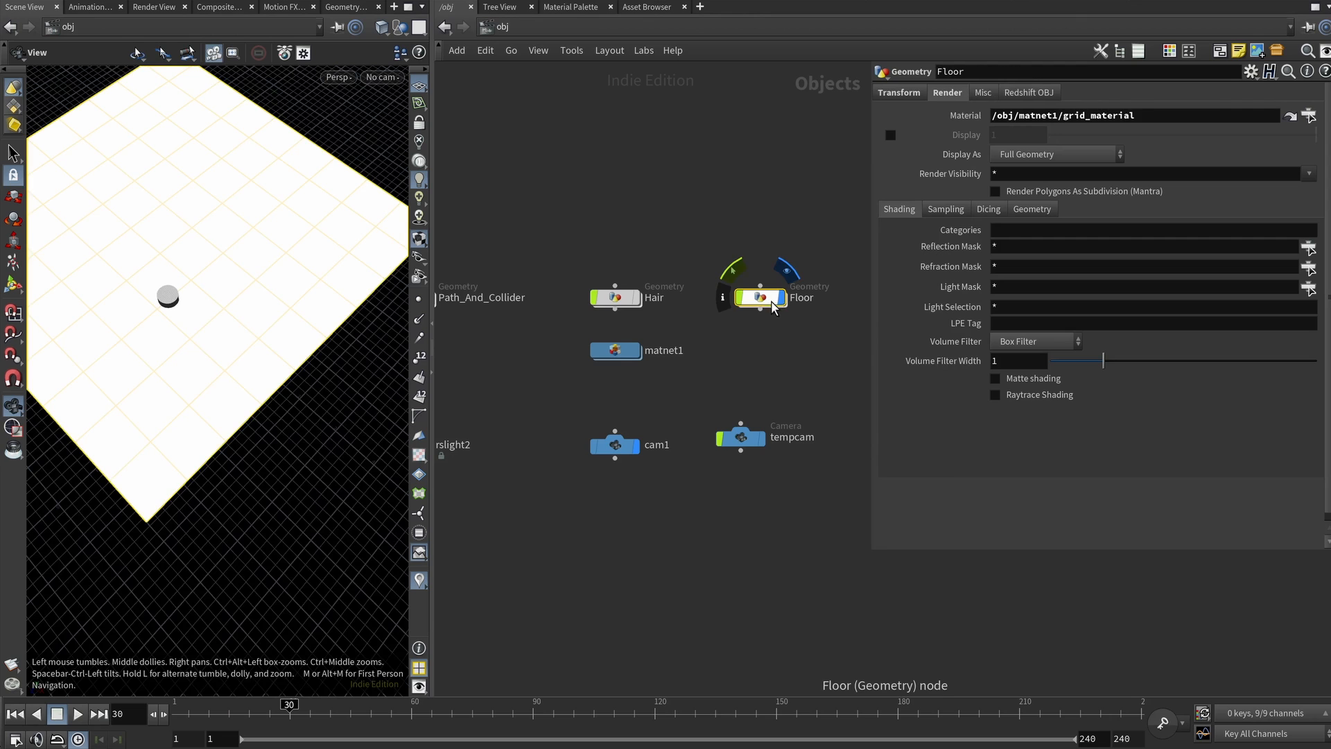
double_click(771, 307)
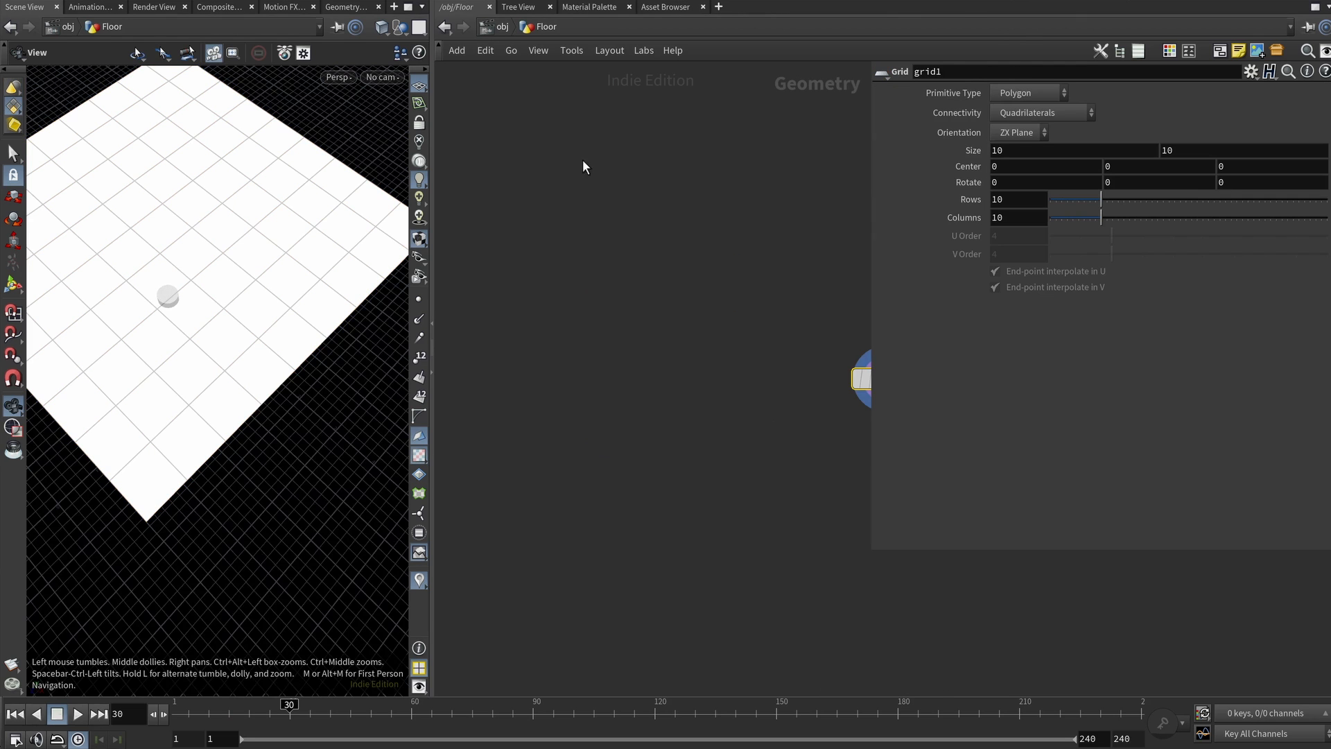
click(503, 27)
middle_drag(585, 194, 621, 194)
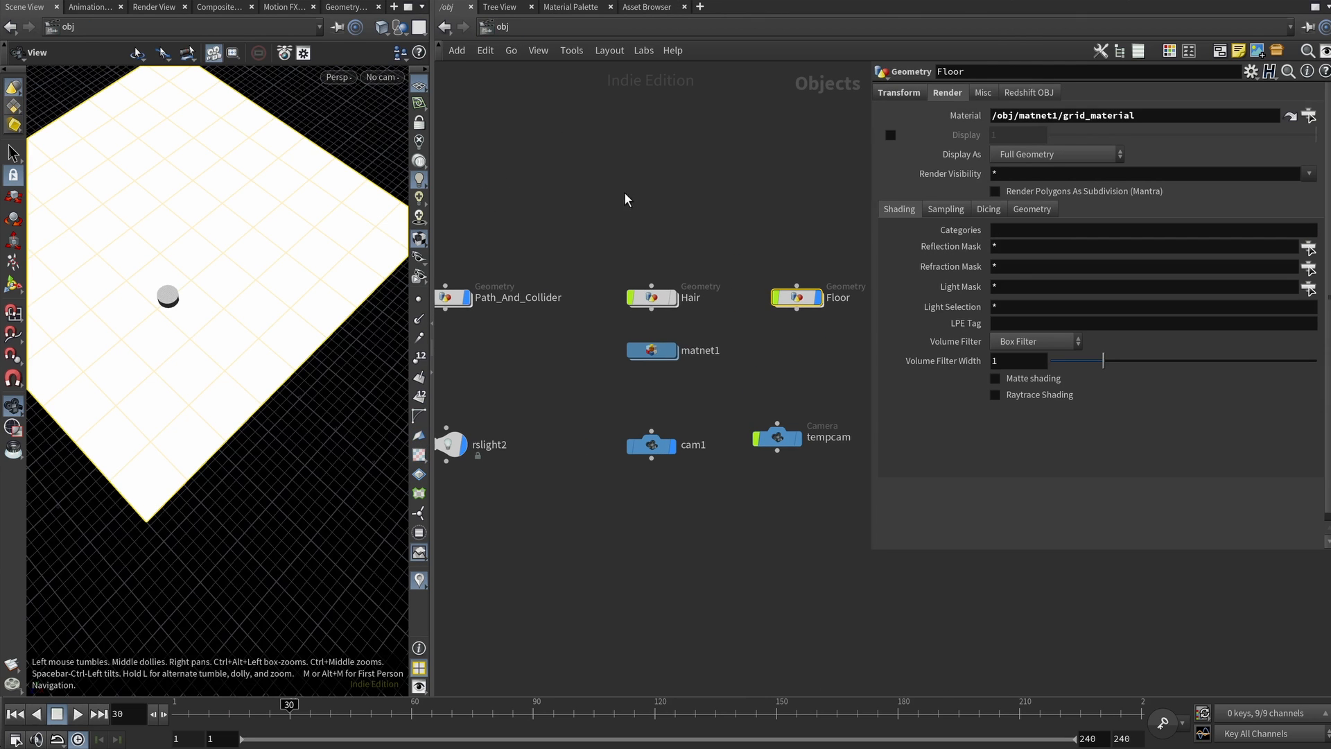
click(817, 299)
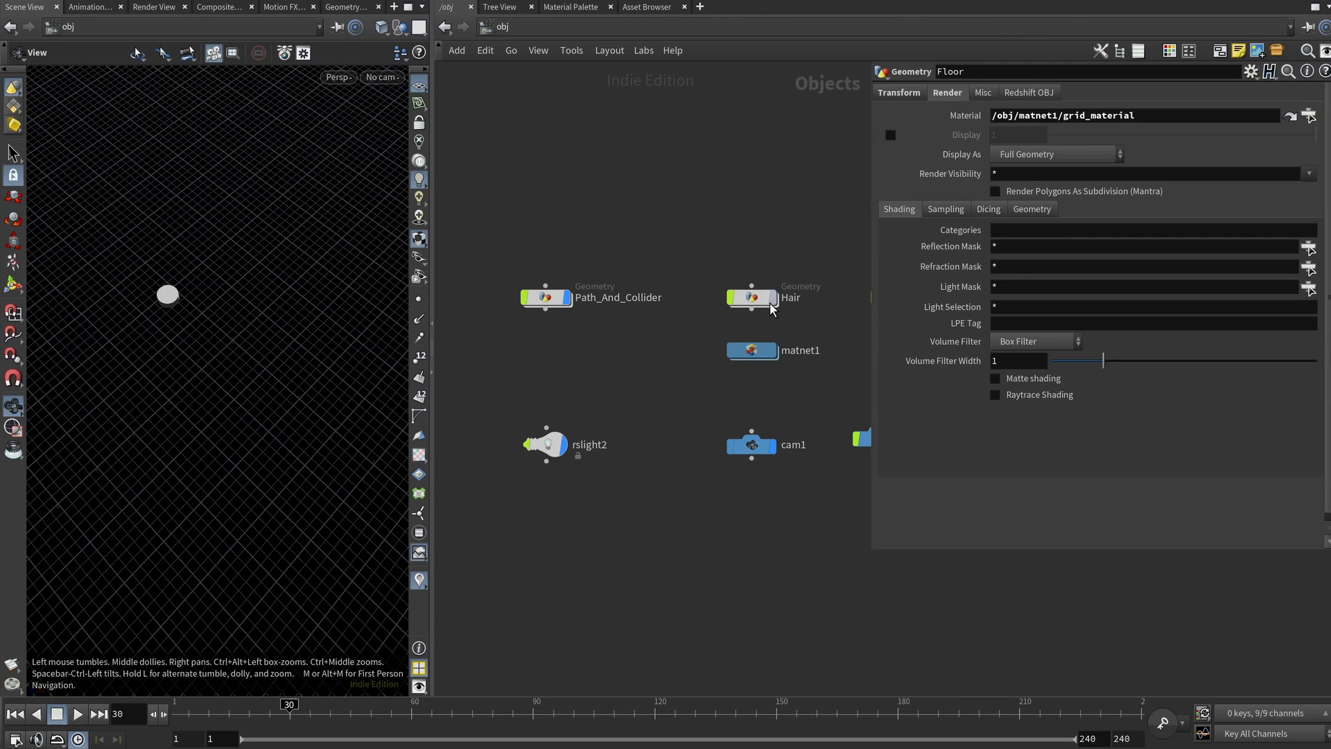
Step: Open the Hair object's network and display the grid1 output in the Base box
double_click(772, 307)
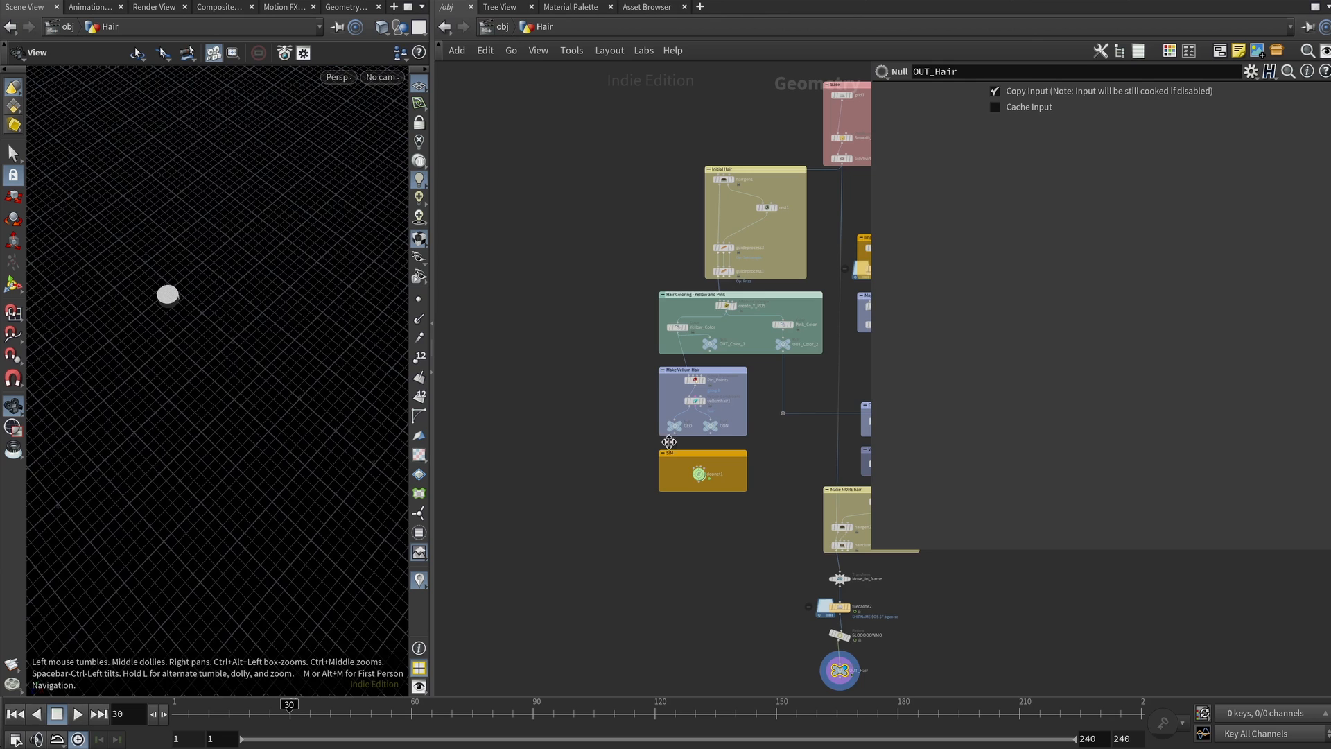
middle_drag(785, 504, 643, 551)
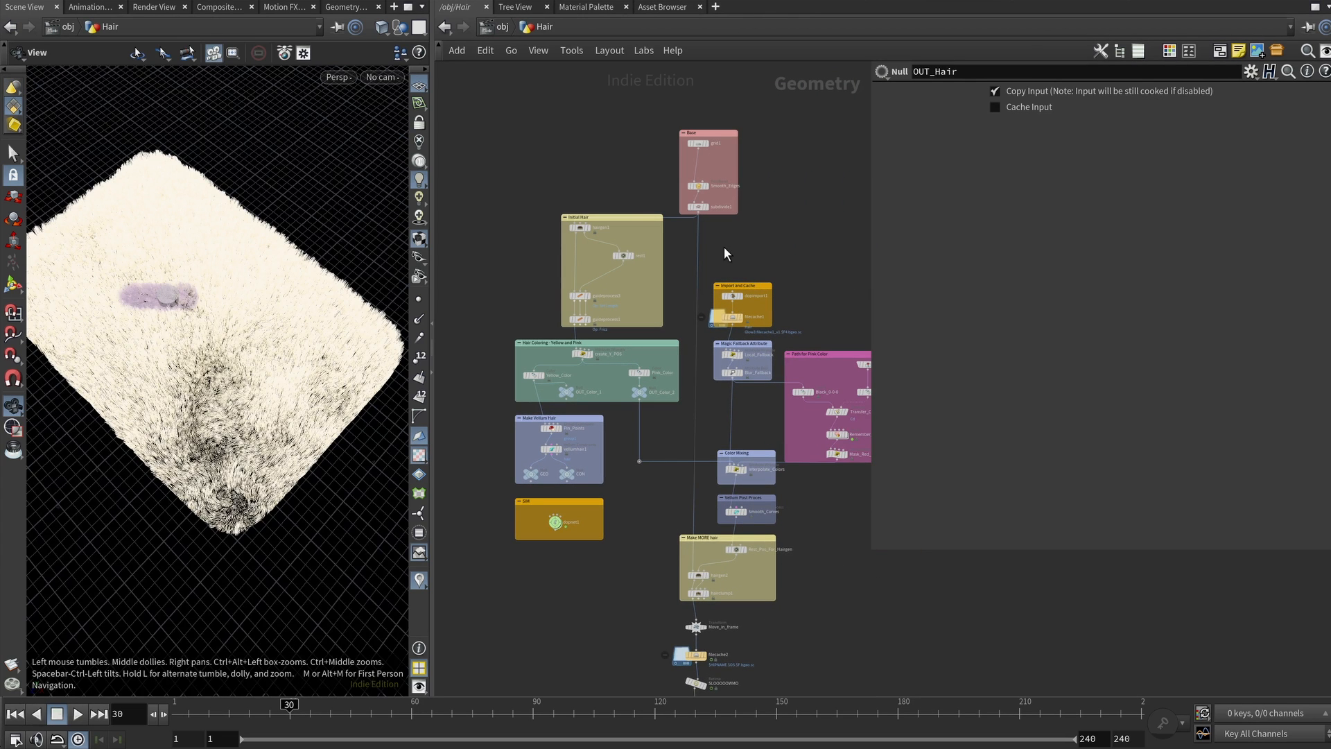
scroll(732, 212, up, 2)
scroll(761, 235, up, 1)
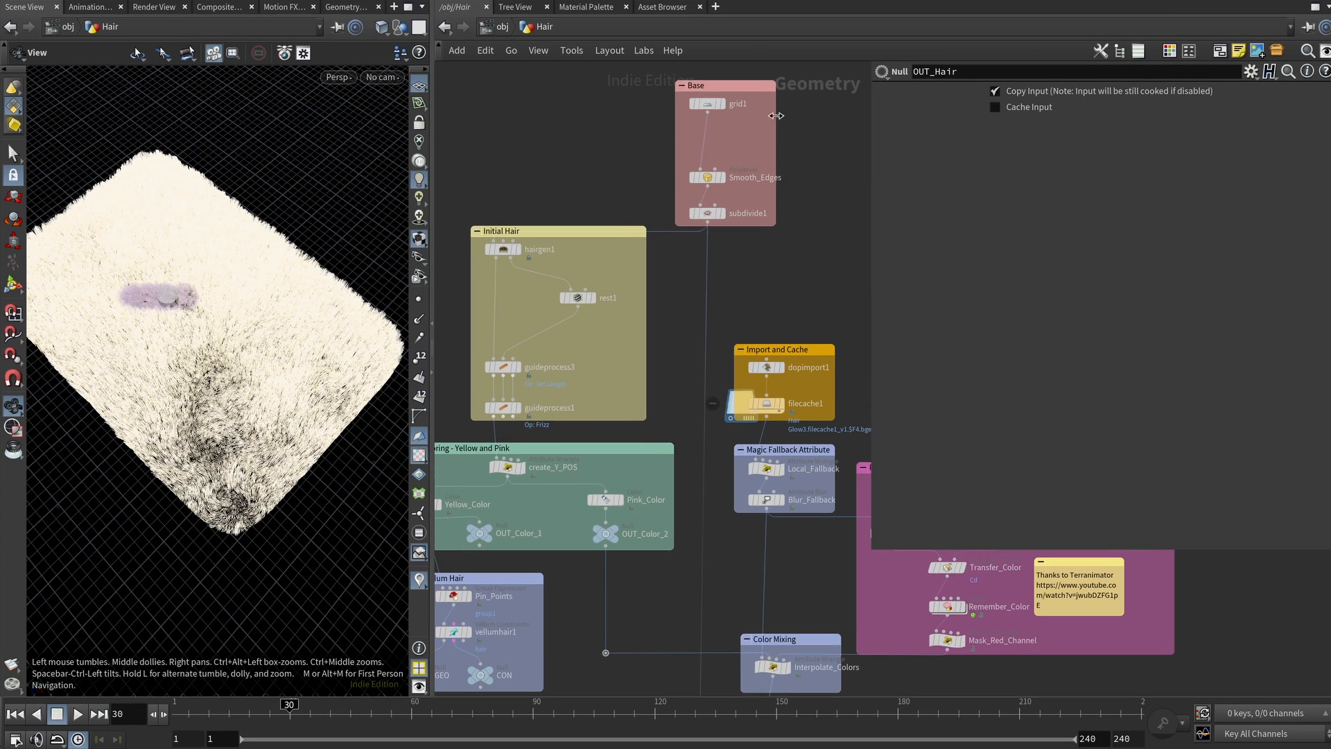
click(722, 104)
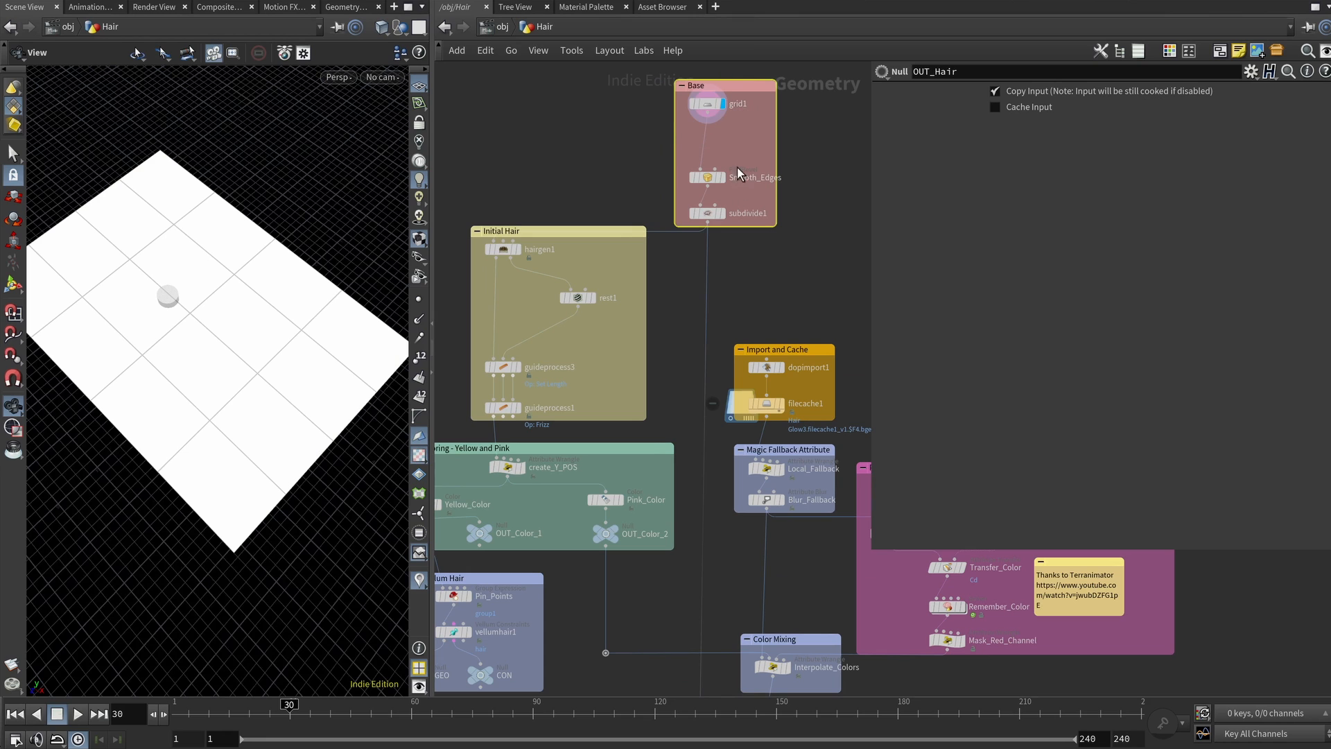
Step: Display Smooth_Edges with its PolyBevel settings and turn on point numbers in the viewport
click(721, 178)
click(707, 178)
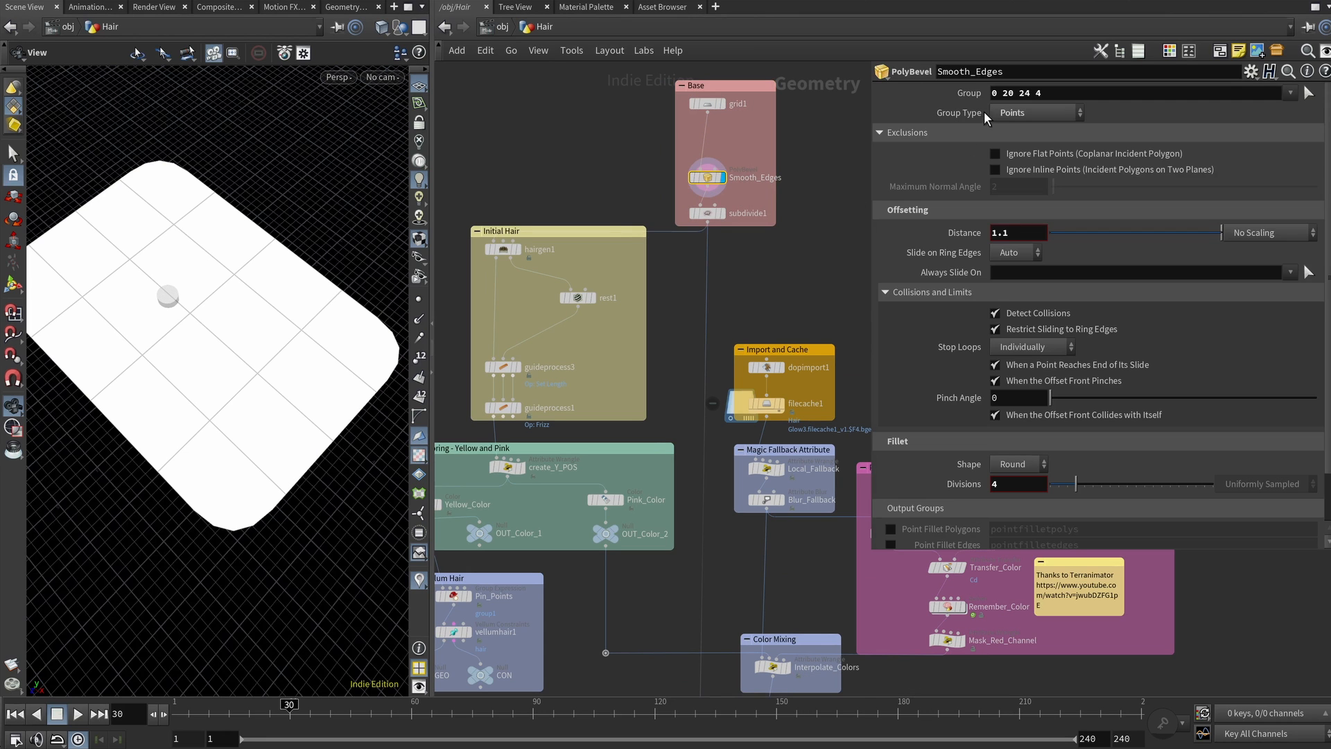
click(418, 356)
drag(273, 128, 288, 152)
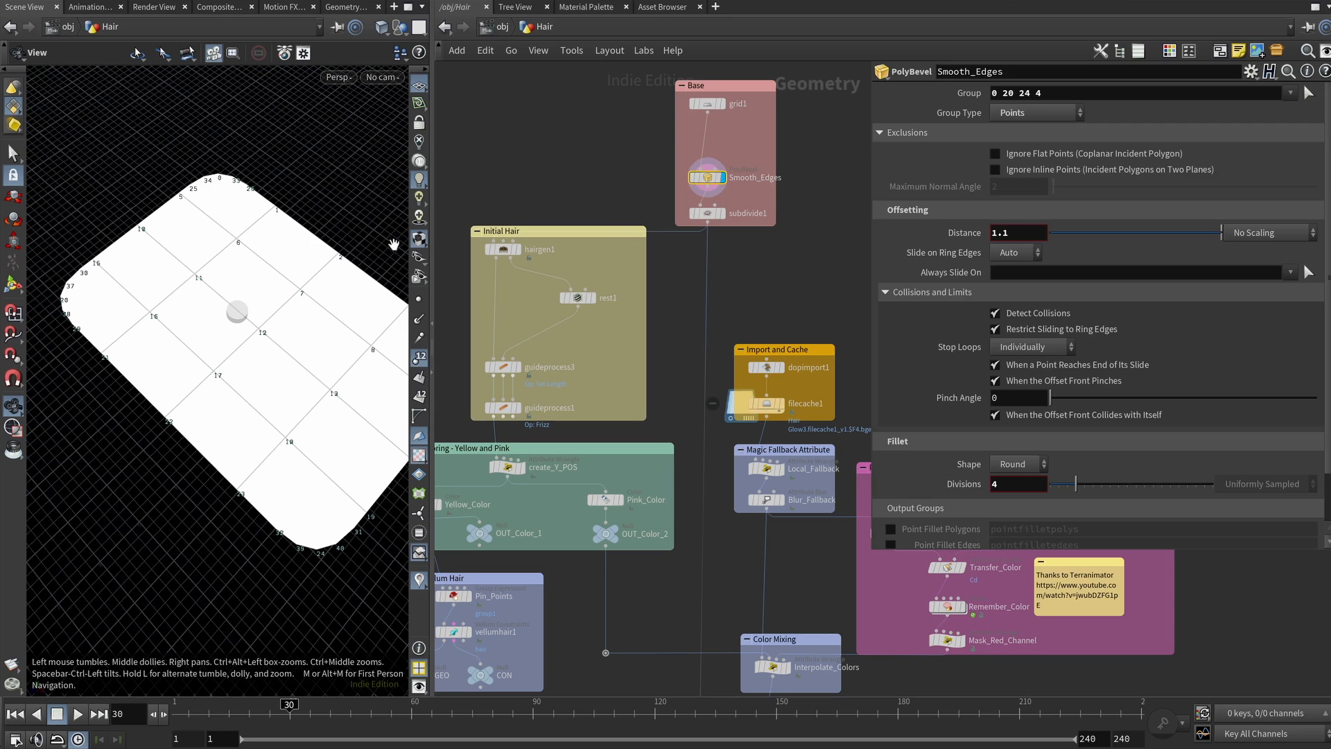
Step: Display grid1 with its settings and examine the point numbers at the grid's four corners
click(721, 103)
click(707, 103)
mouse_move(146, 262)
mouse_down()
mouse_move(149, 292)
mouse_move(157, 265)
mouse_up()
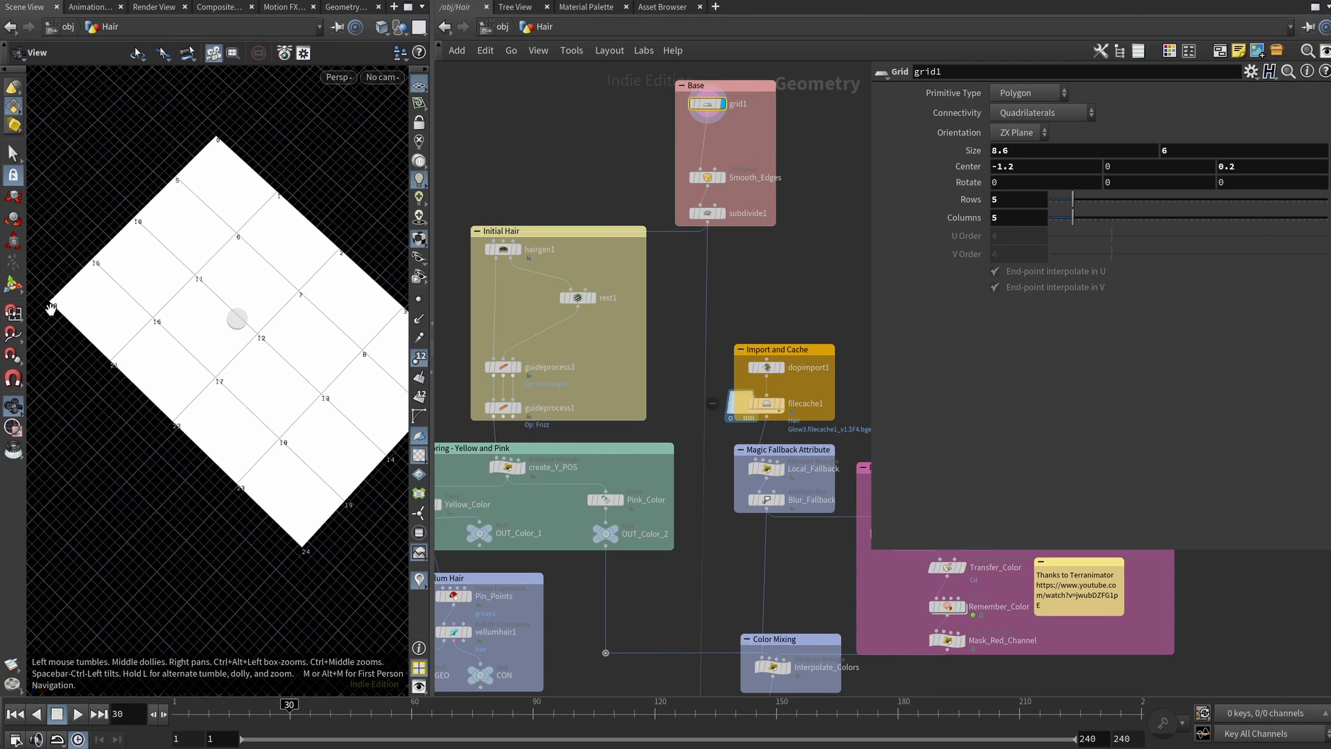
mouse_move(274, 576)
mouse_down()
mouse_move(257, 529)
mouse_move(272, 563)
mouse_up()
right_drag(373, 512, 264, 415)
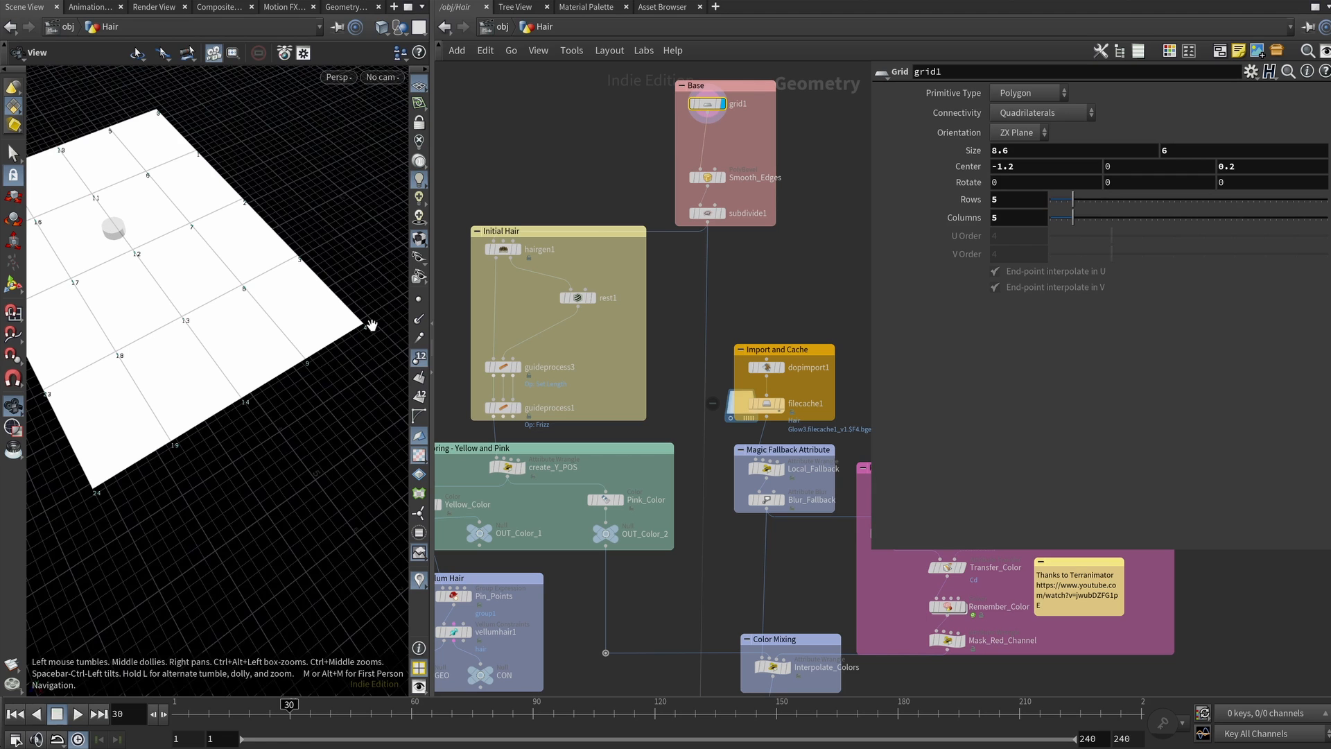
drag(181, 352, 203, 369)
right_drag(260, 241, 327, 256)
drag(327, 256, 291, 261)
right_drag(291, 261, 349, 285)
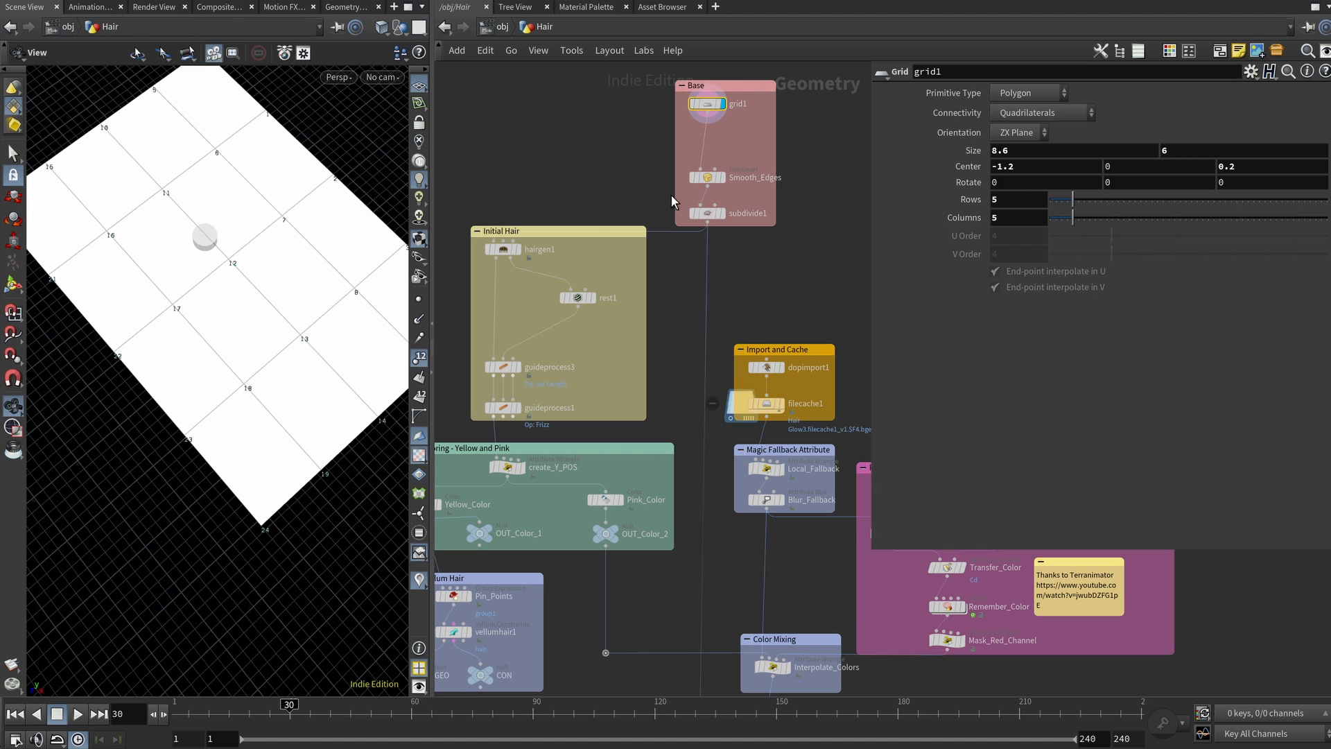
Step: Return to the Smooth_Edges output and highlight the corner points 0 20 24 4 in its Group field
click(723, 178)
click(708, 180)
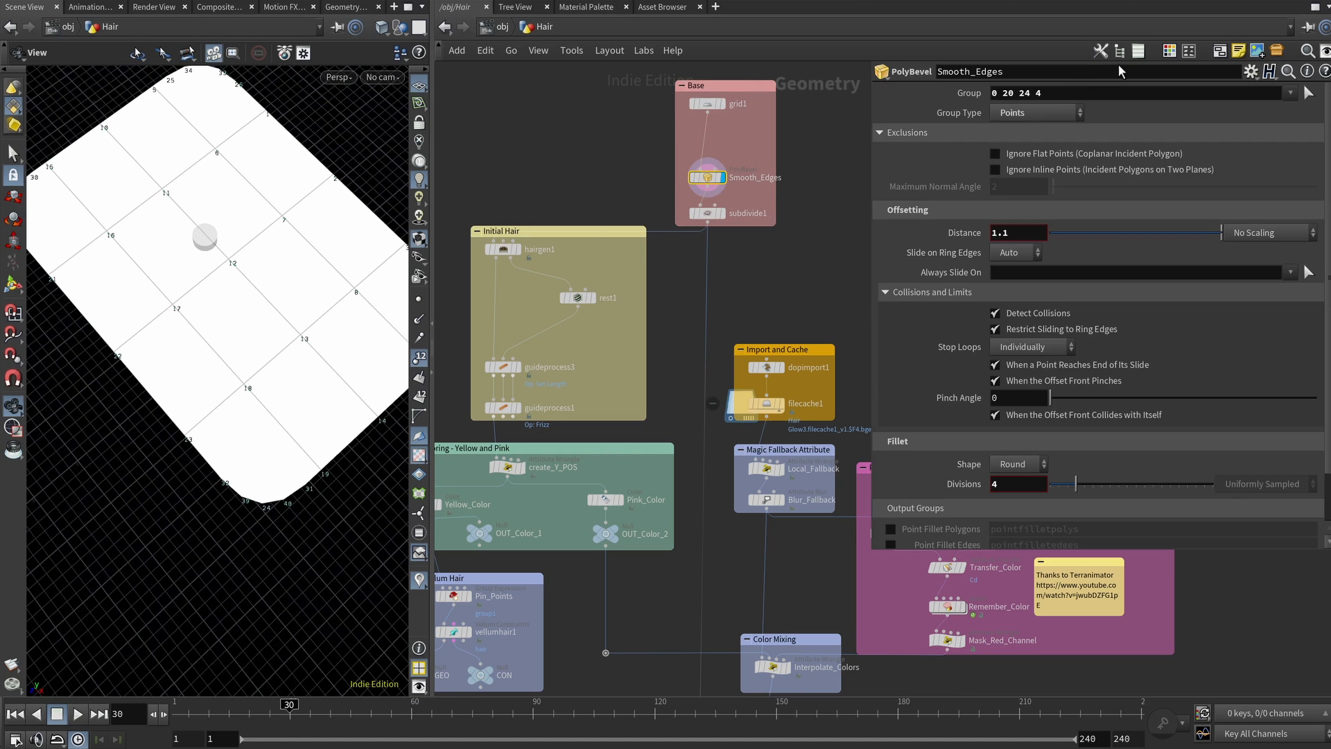
double_click(1061, 90)
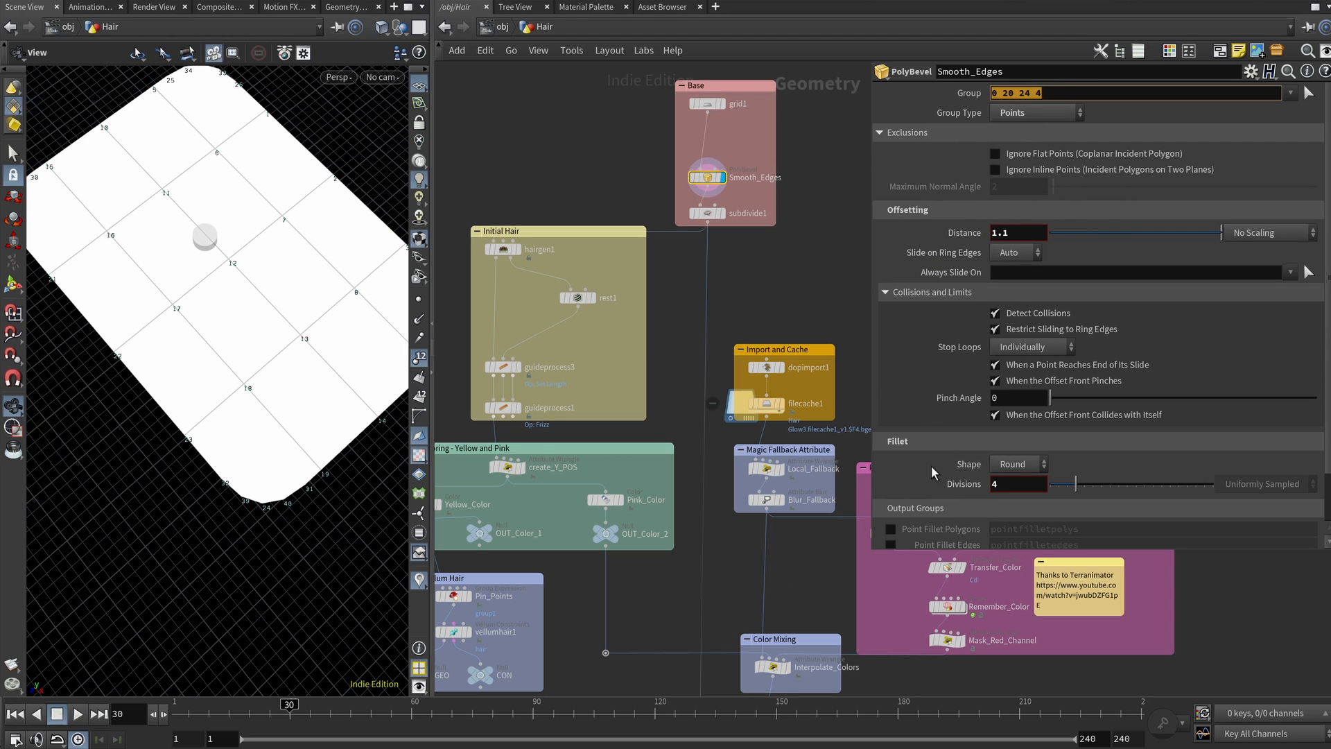
drag(258, 360, 274, 356)
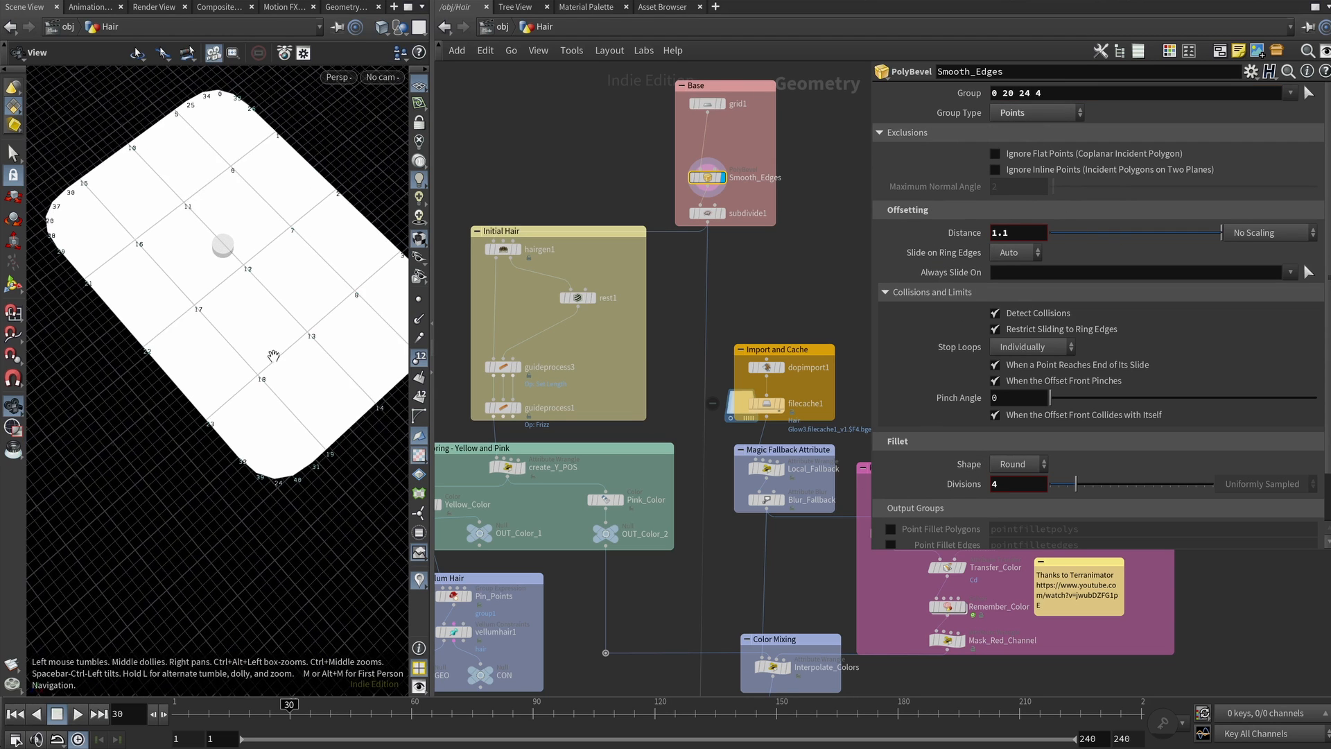
Step: Display subdivide1 with its settings and turn off the viewport point numbers
click(706, 214)
click(723, 216)
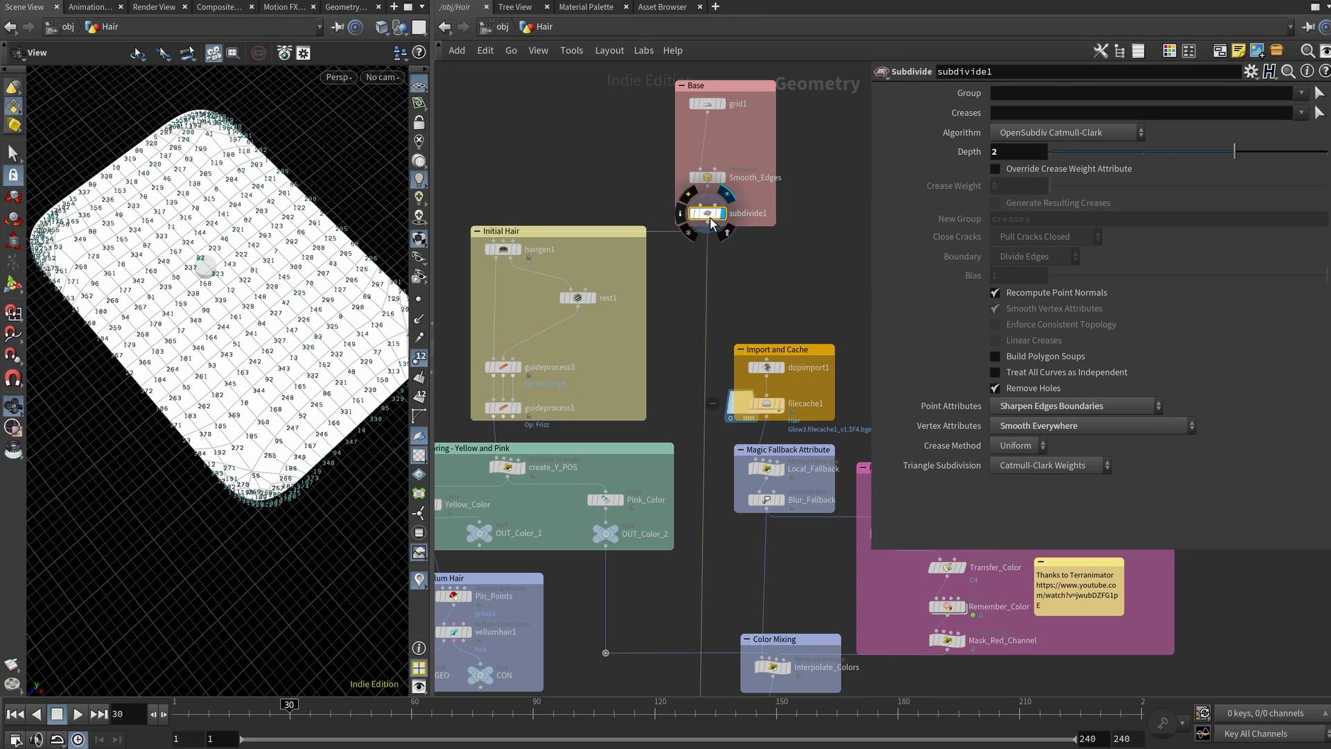
click(418, 356)
middle_drag(685, 224, 722, 231)
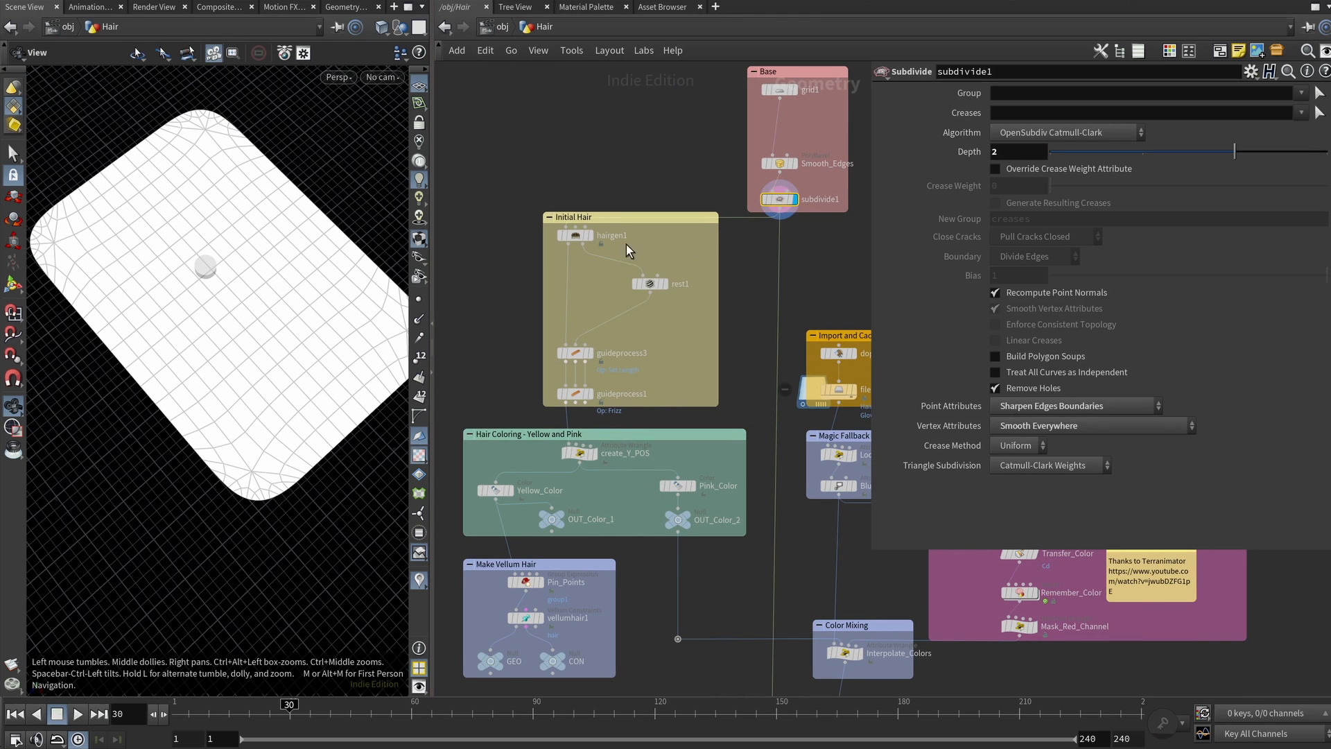
Step: Examine hairgen1's Density, Segments and Length parameters and view its generated hair
click(580, 236)
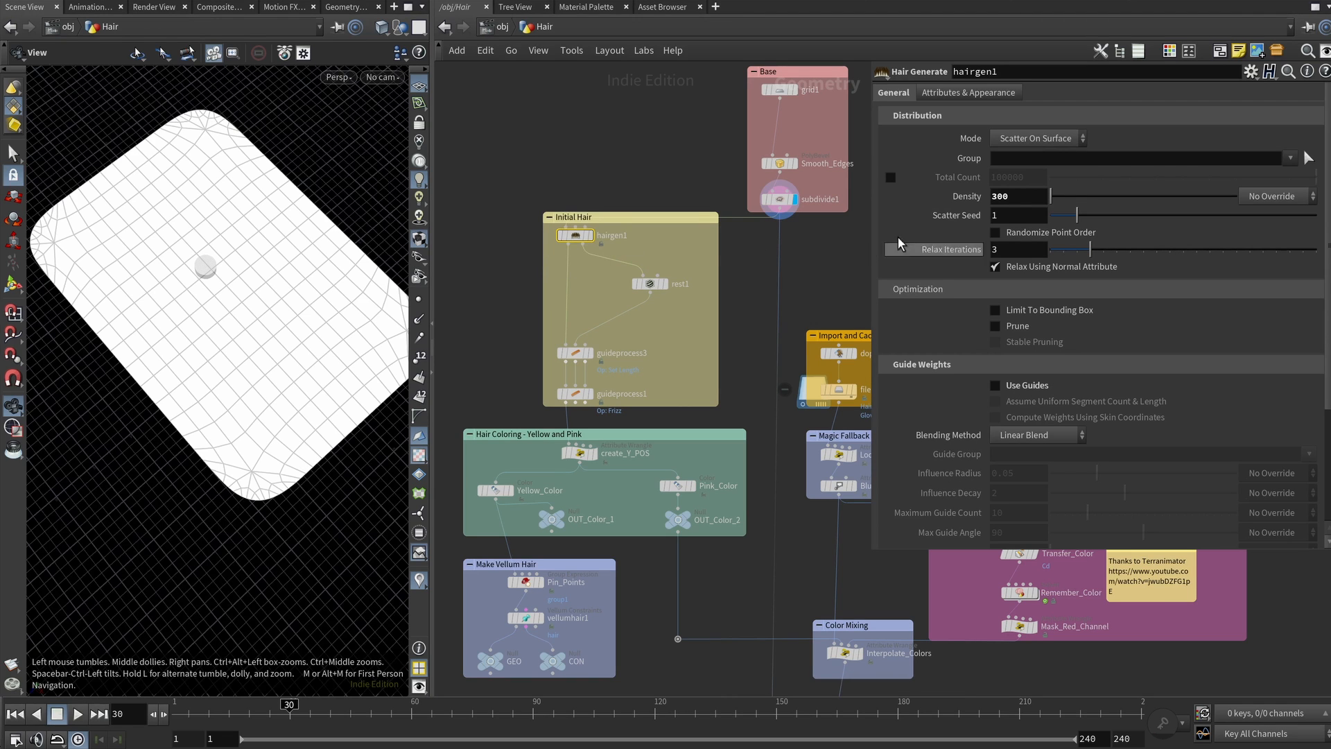
click(1018, 196)
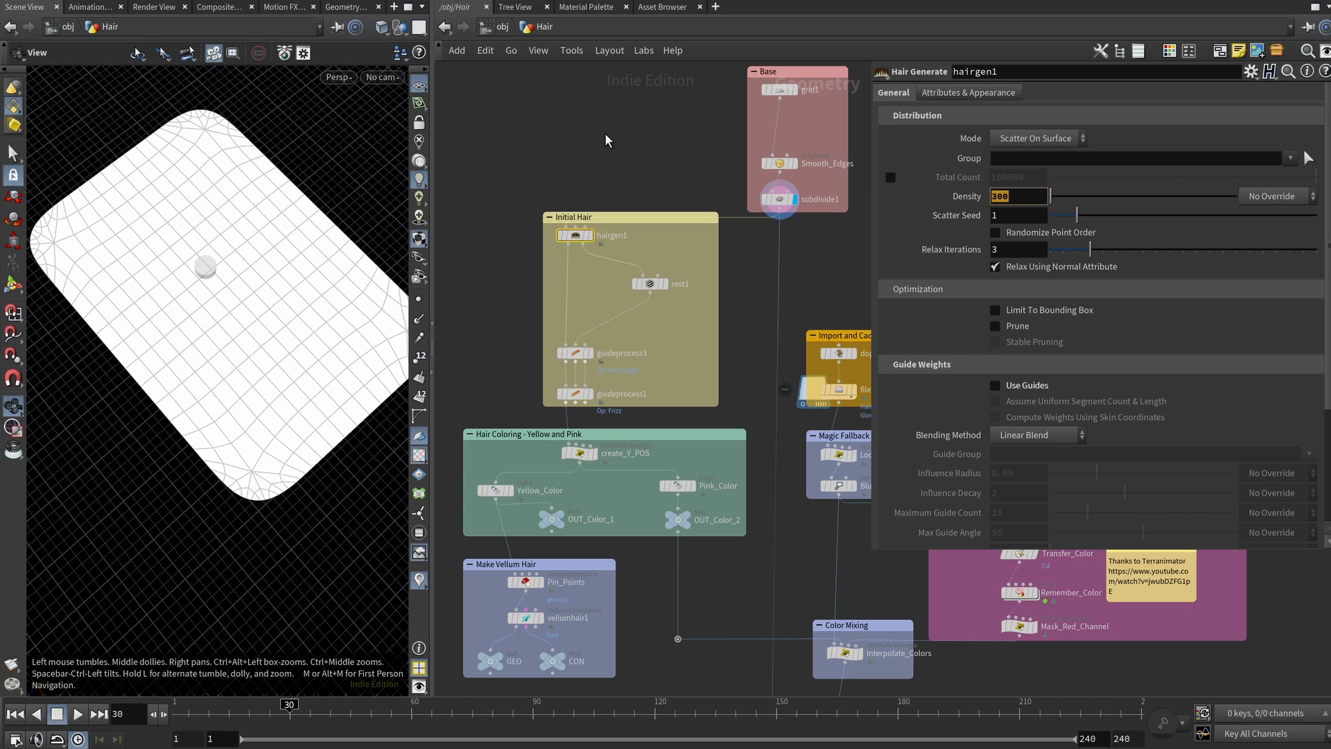
mouse_move(581, 240)
scroll(1000, 331, down, 3)
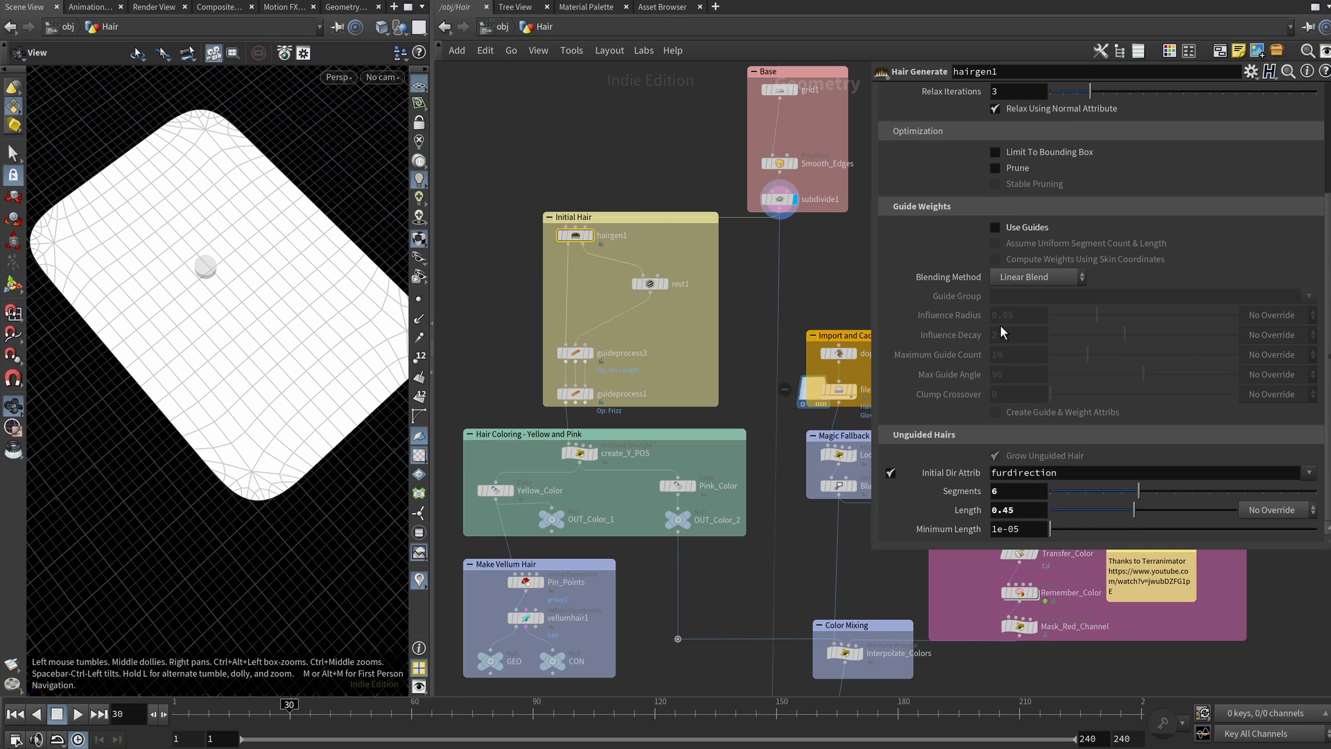
click(1000, 492)
key(Tab)
scroll(1021, 471, up, 3)
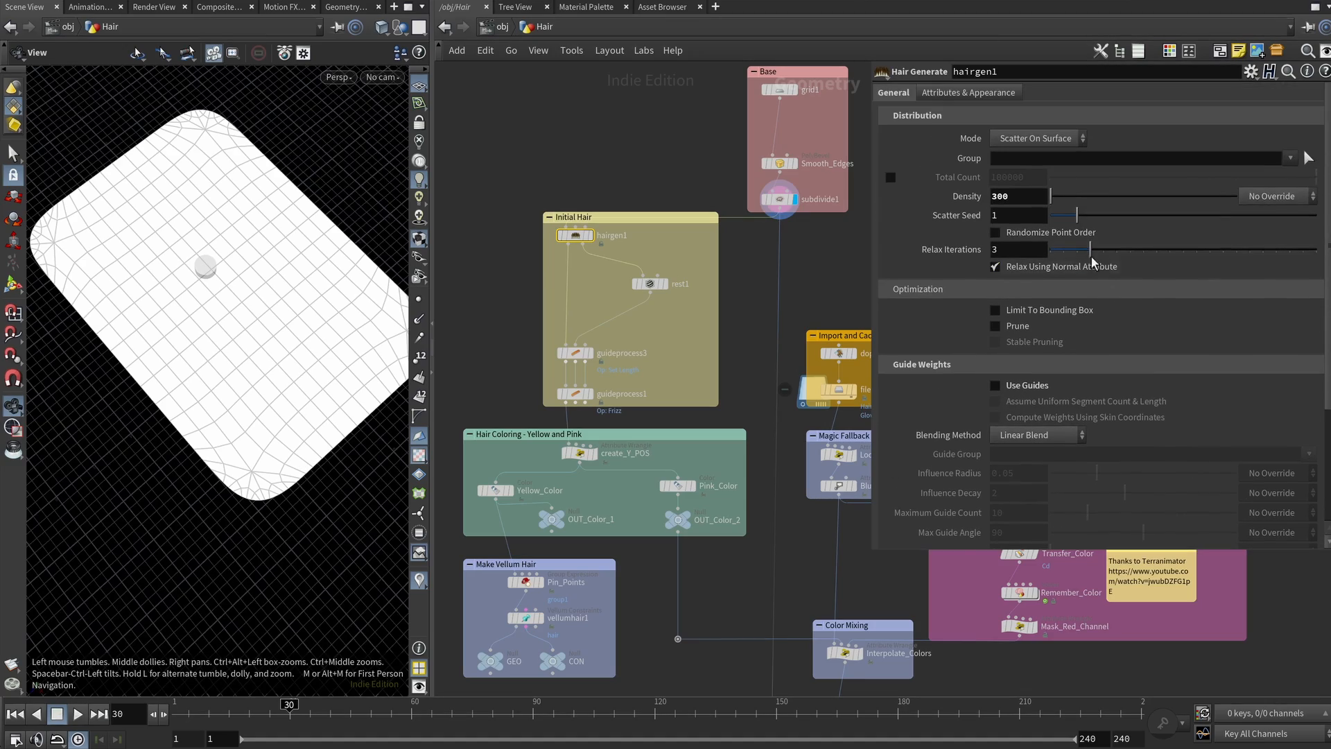
click(1027, 198)
drag(229, 312, 201, 312)
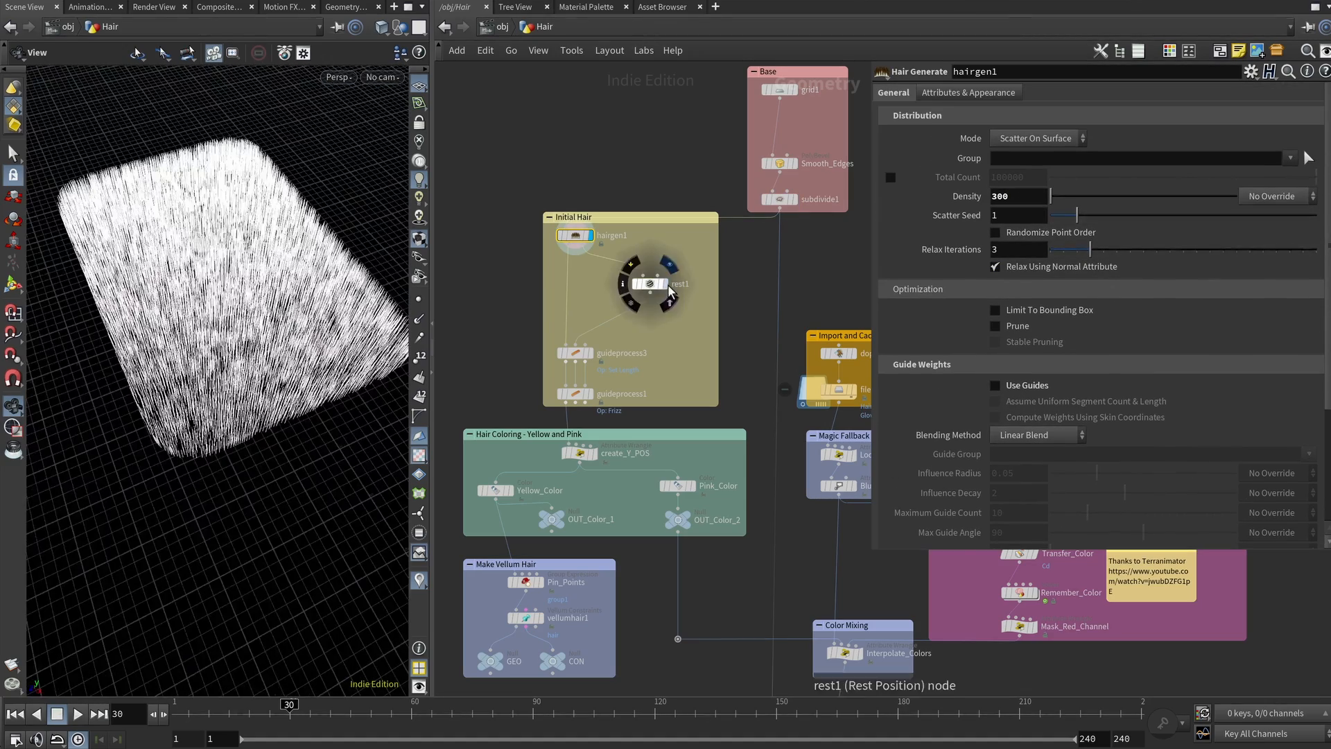
Step: Display the rest1 output and check its Rest Position settings
click(667, 286)
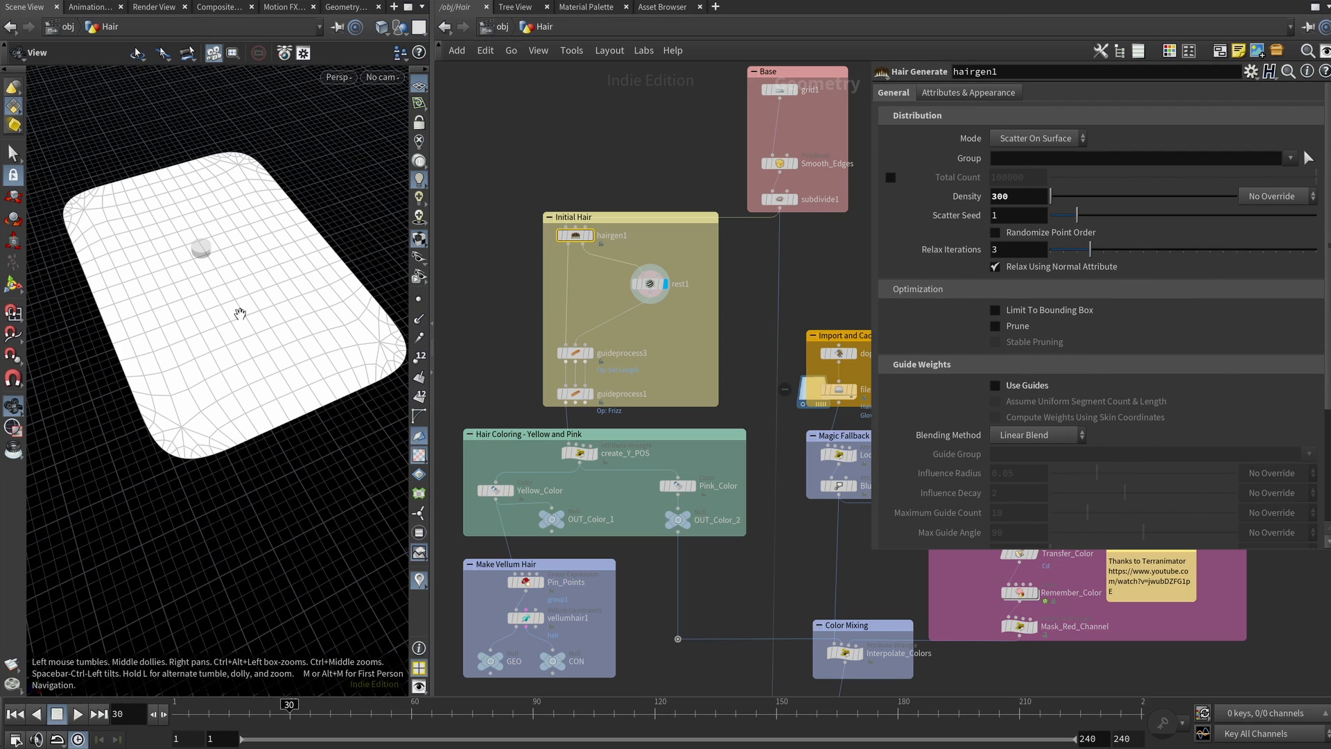
drag(226, 303, 282, 321)
click(649, 284)
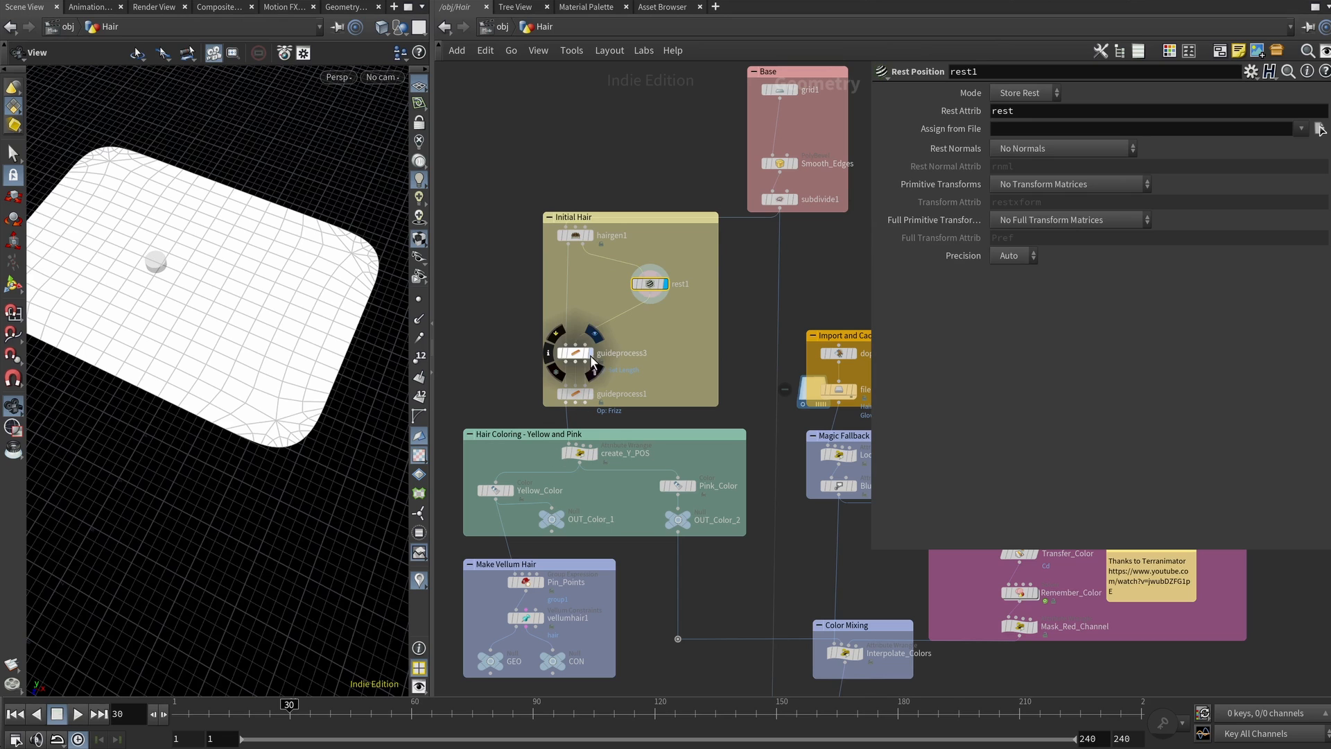
Step: Display guideprocess3 and examine the Min Length and Max Length of its Set Length operation on the hair
click(594, 334)
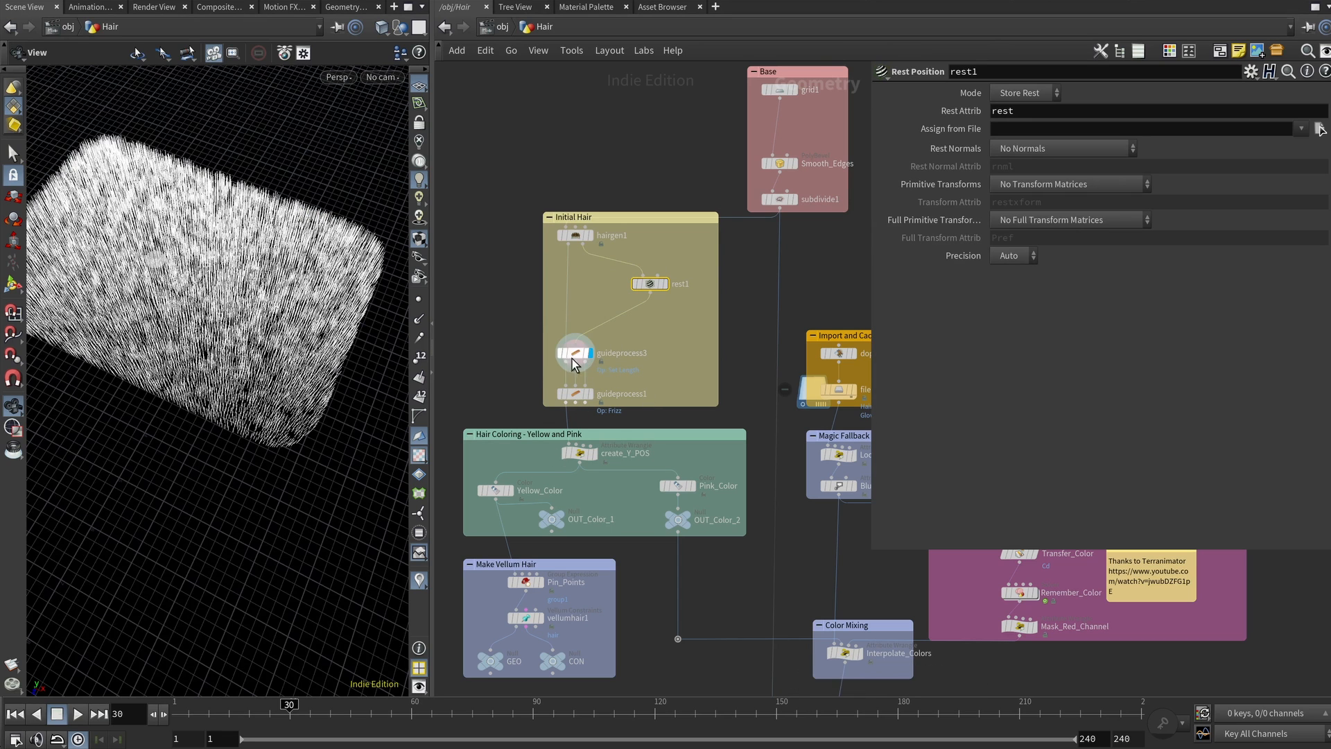
click(574, 353)
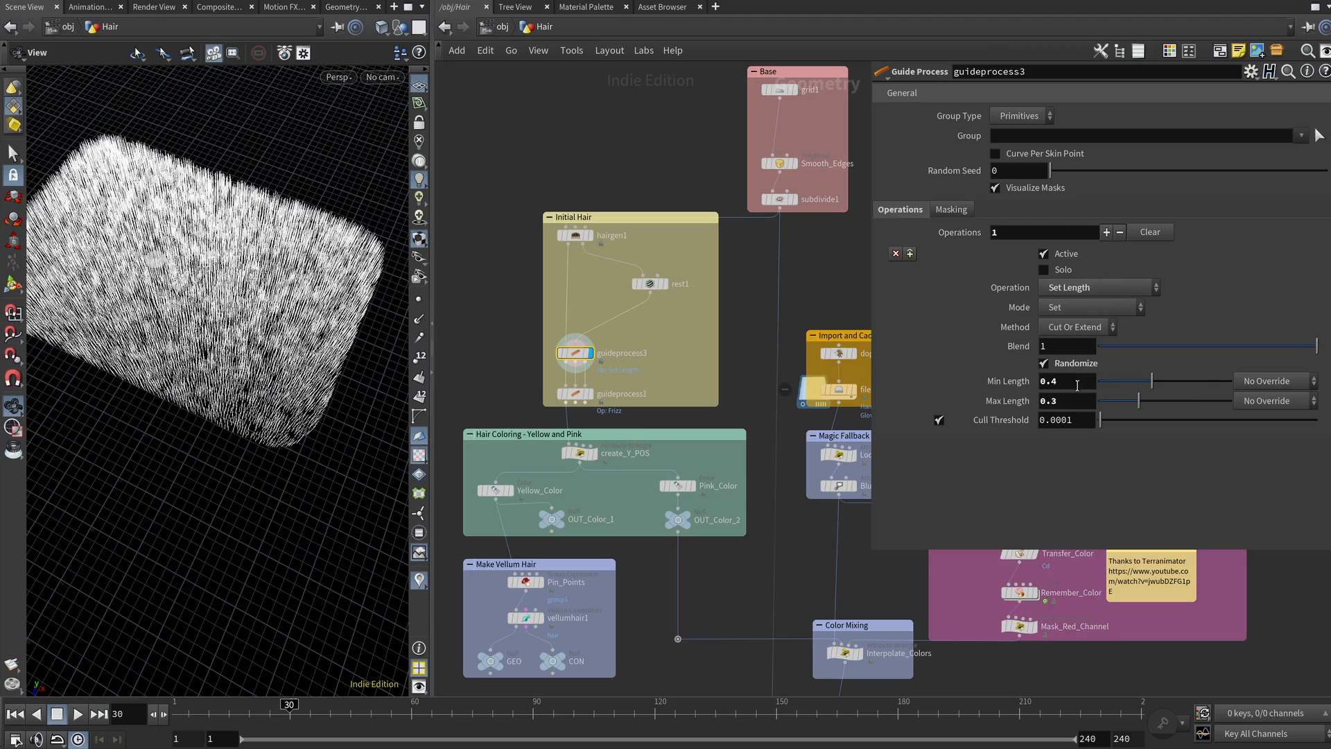
alt+drag(258, 510, 299, 433)
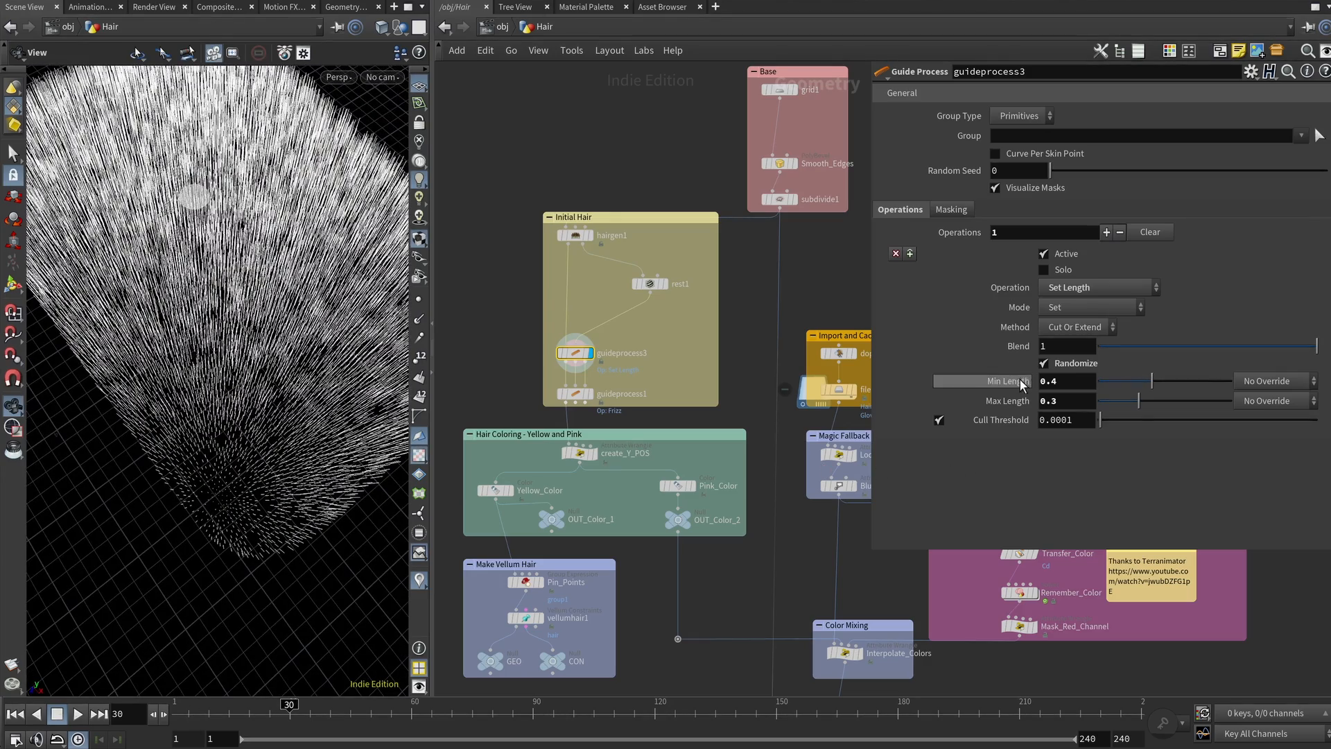
click(1049, 401)
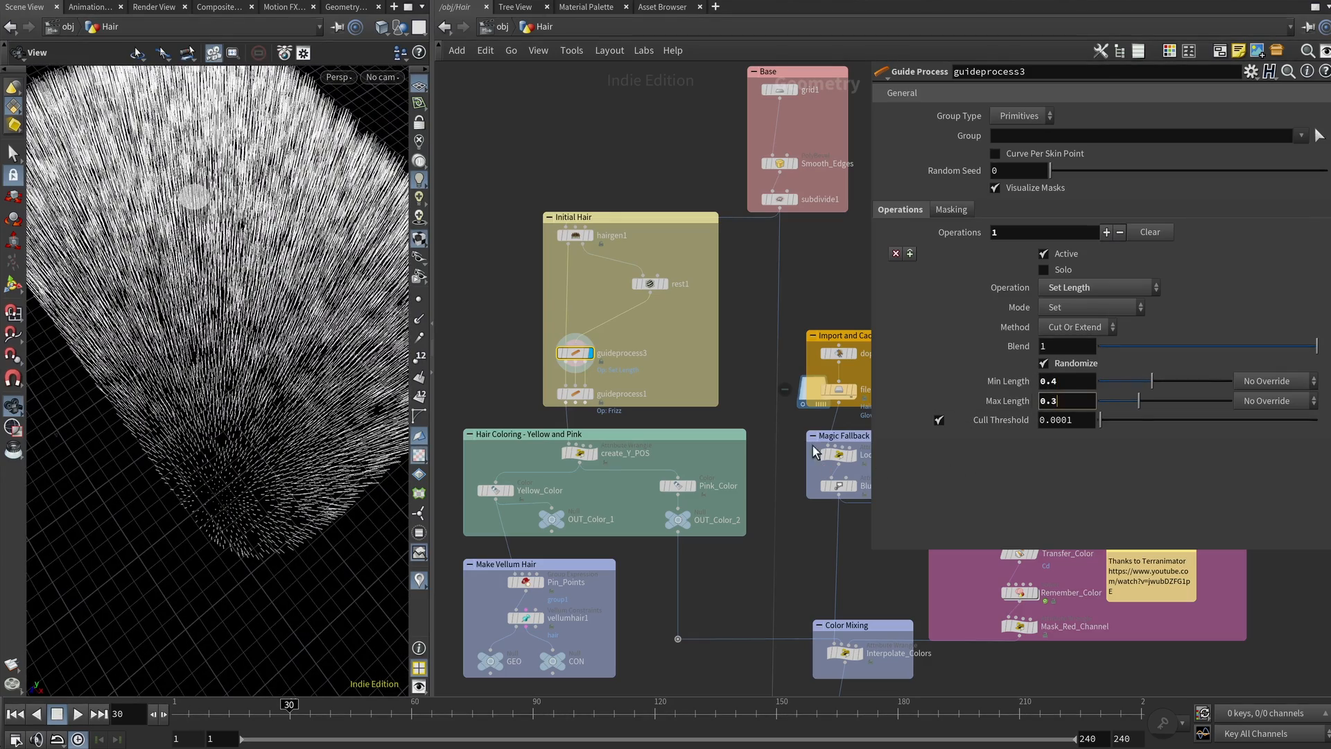
Step: Display guideprocess1 and examine its Frizz operation's frequency and amplitude on the hair
click(590, 394)
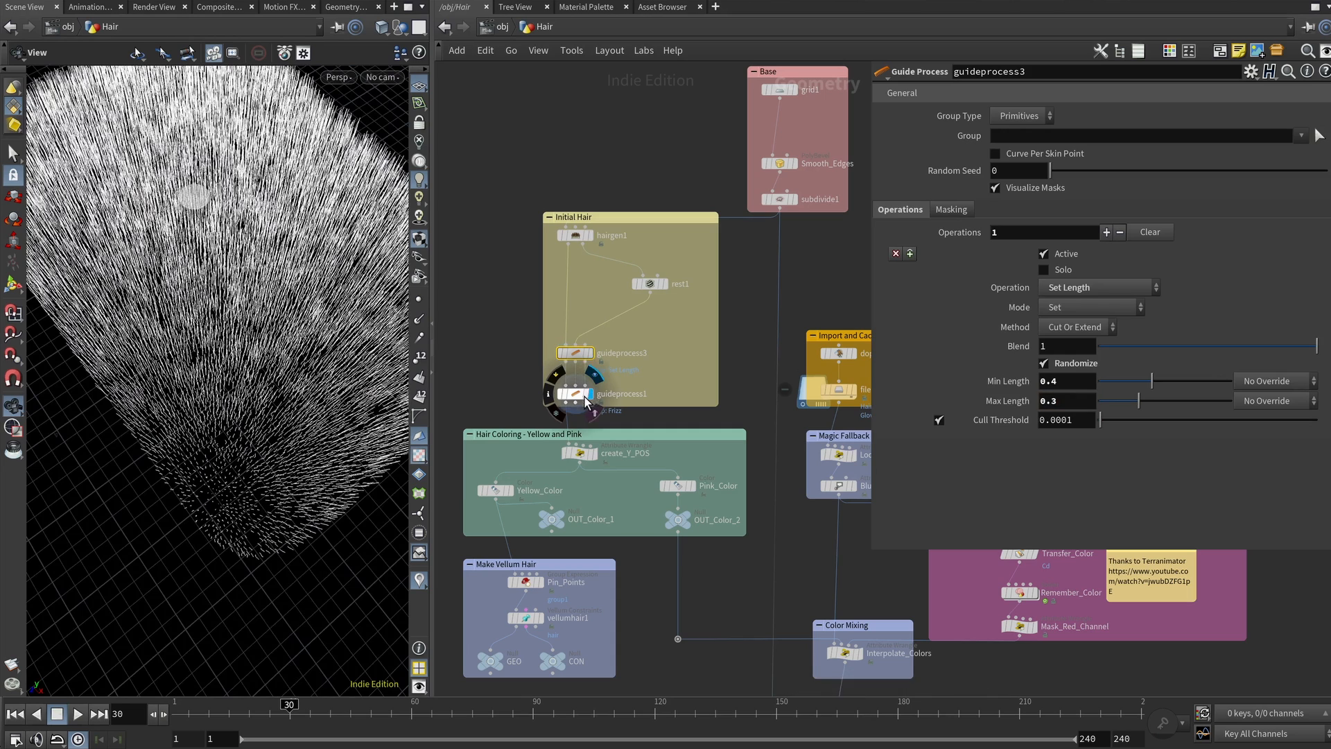
click(576, 395)
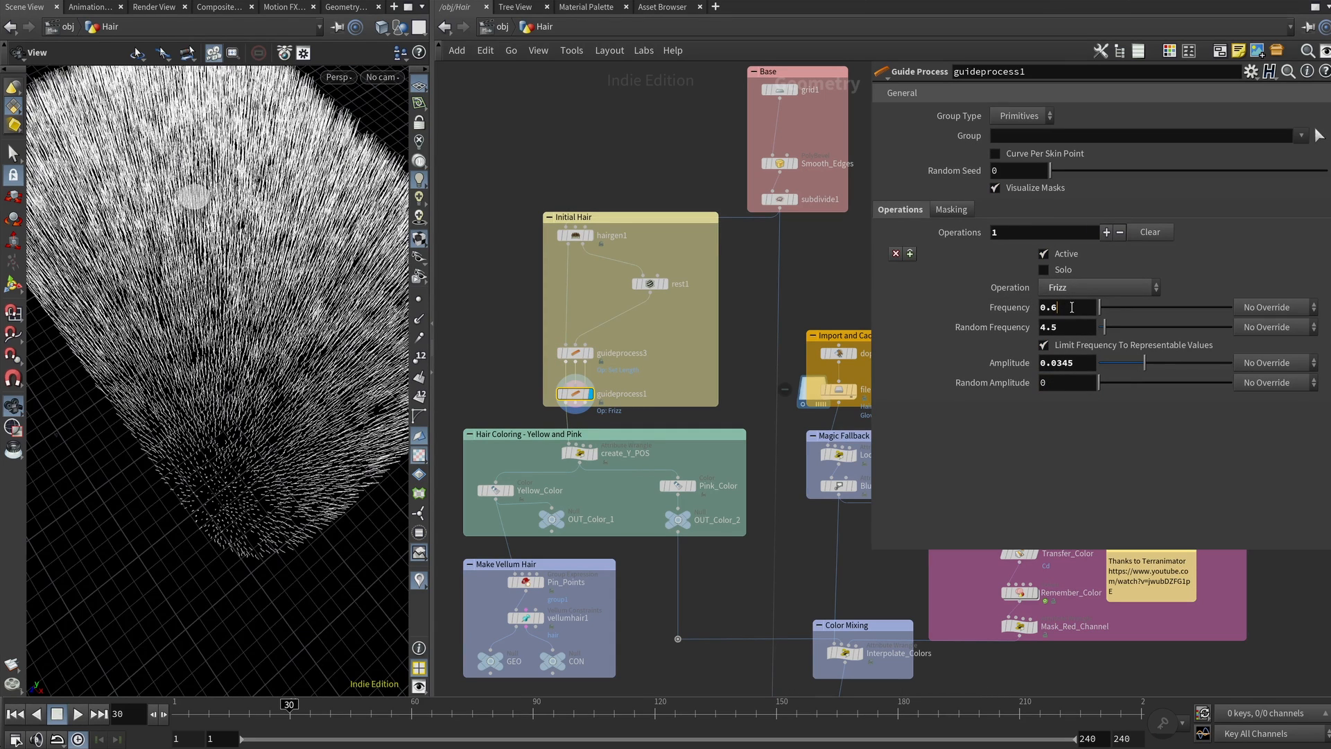
click(1044, 308)
drag(181, 506, 174, 393)
scroll(762, 567, down, 4)
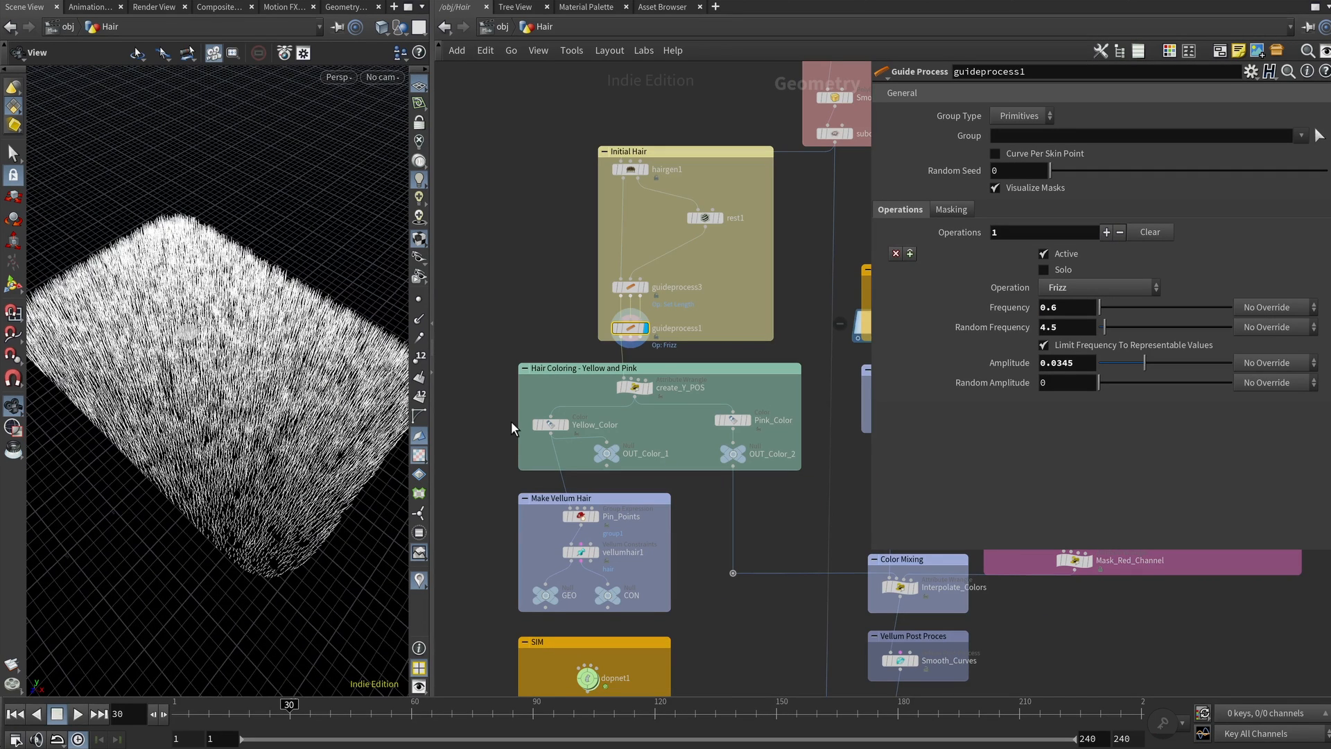
mouse_move(641, 392)
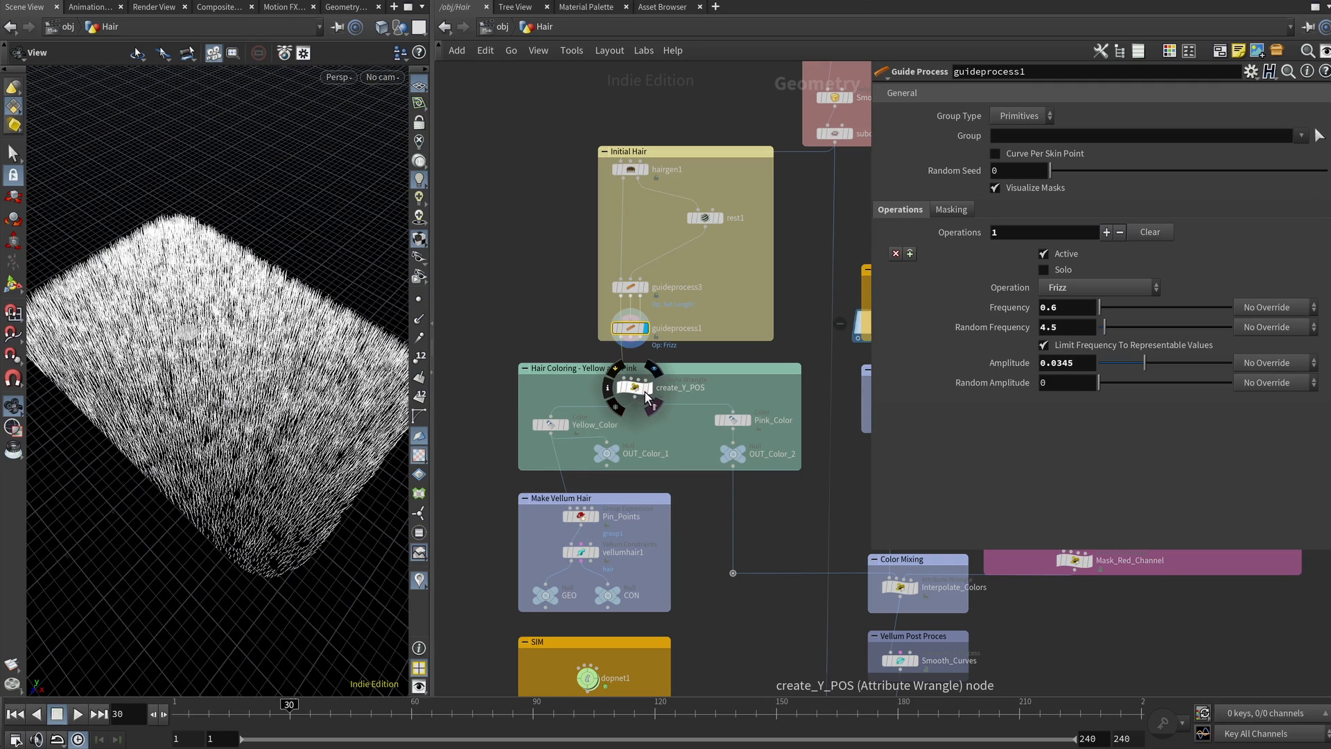
click(643, 392)
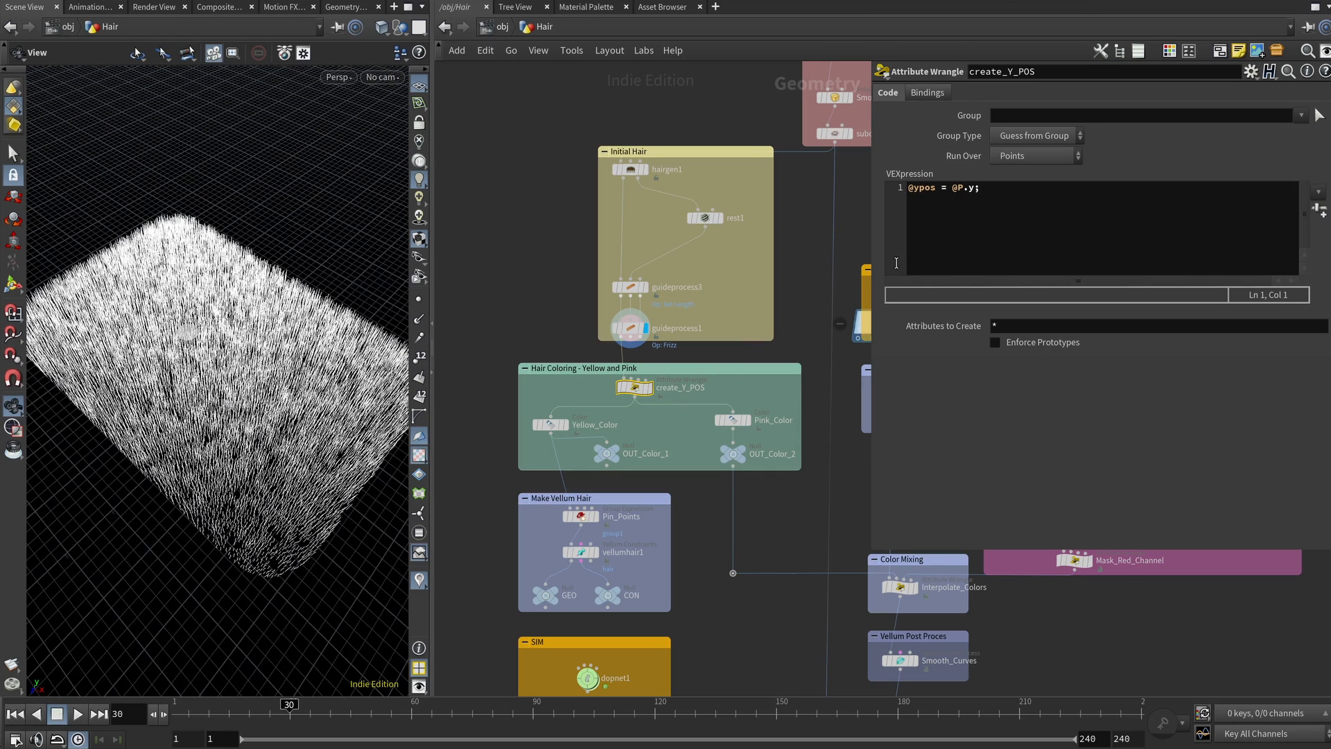
click(551, 424)
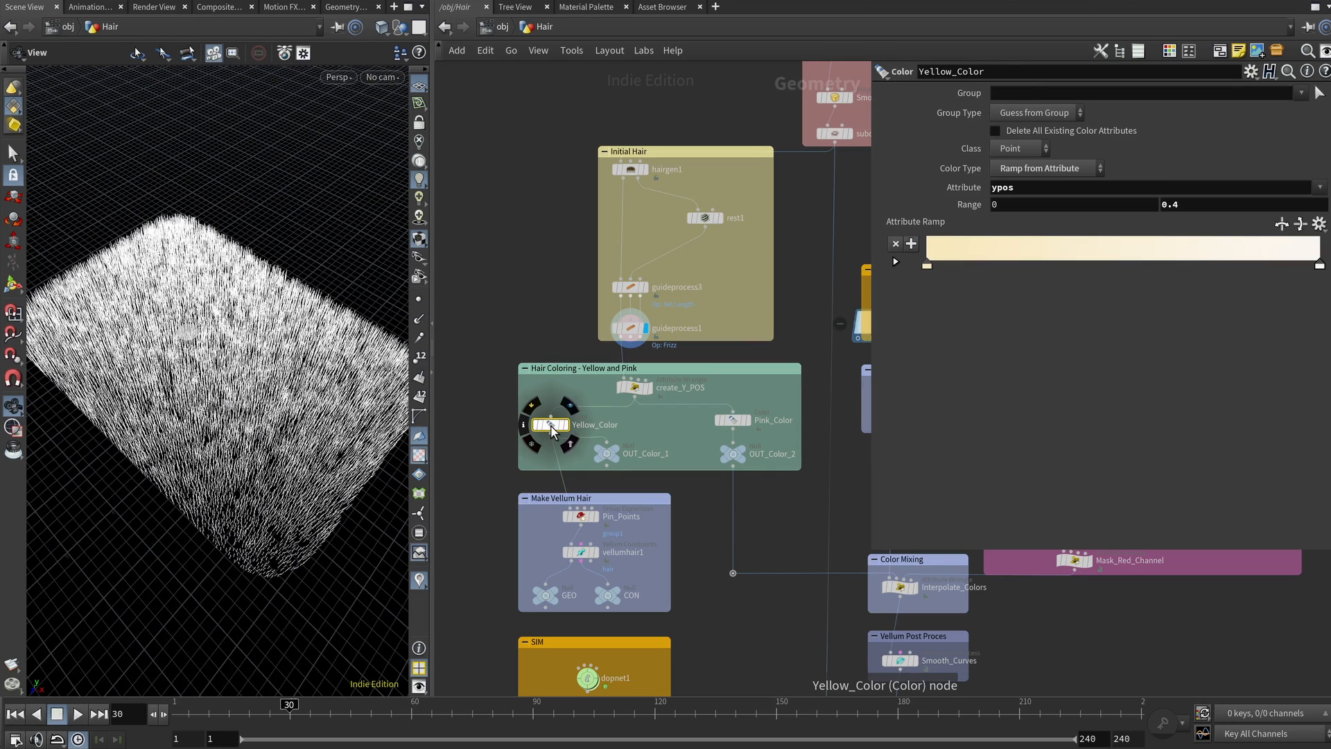
click(633, 386)
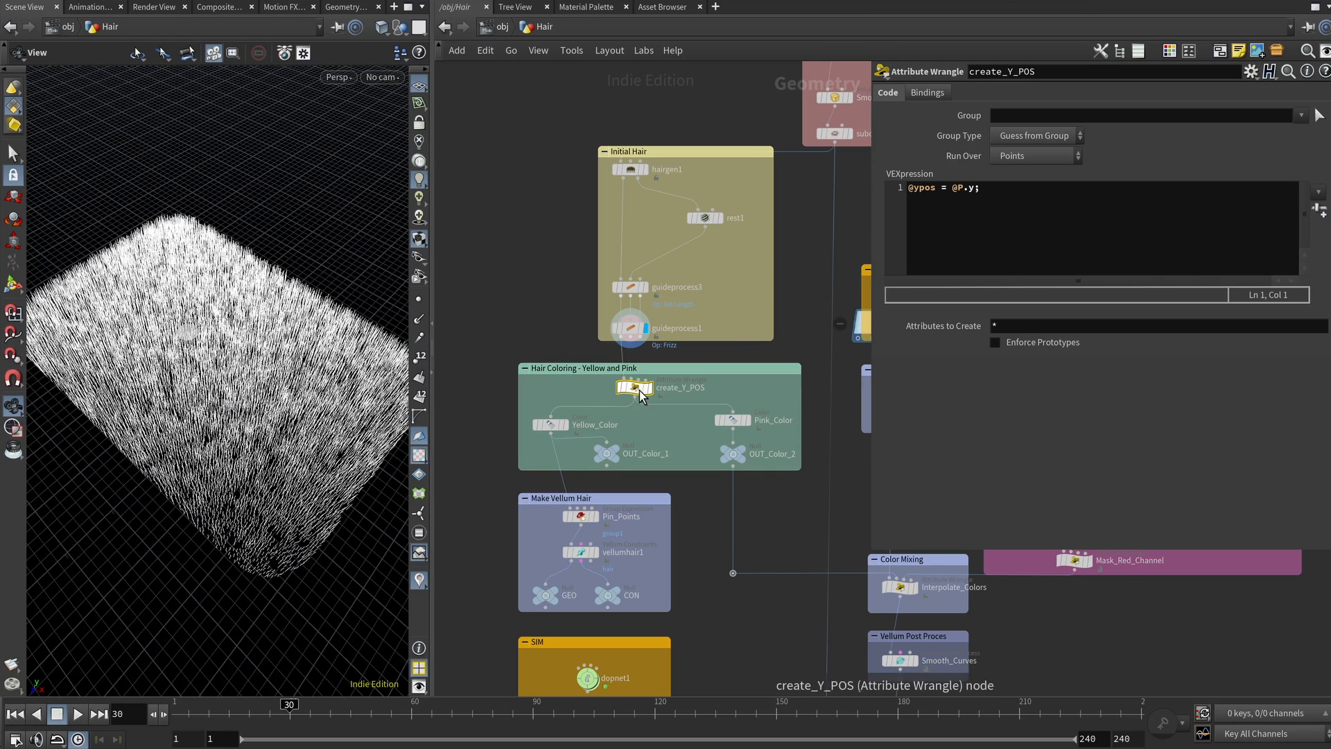
double_click(931, 191)
double_click(961, 189)
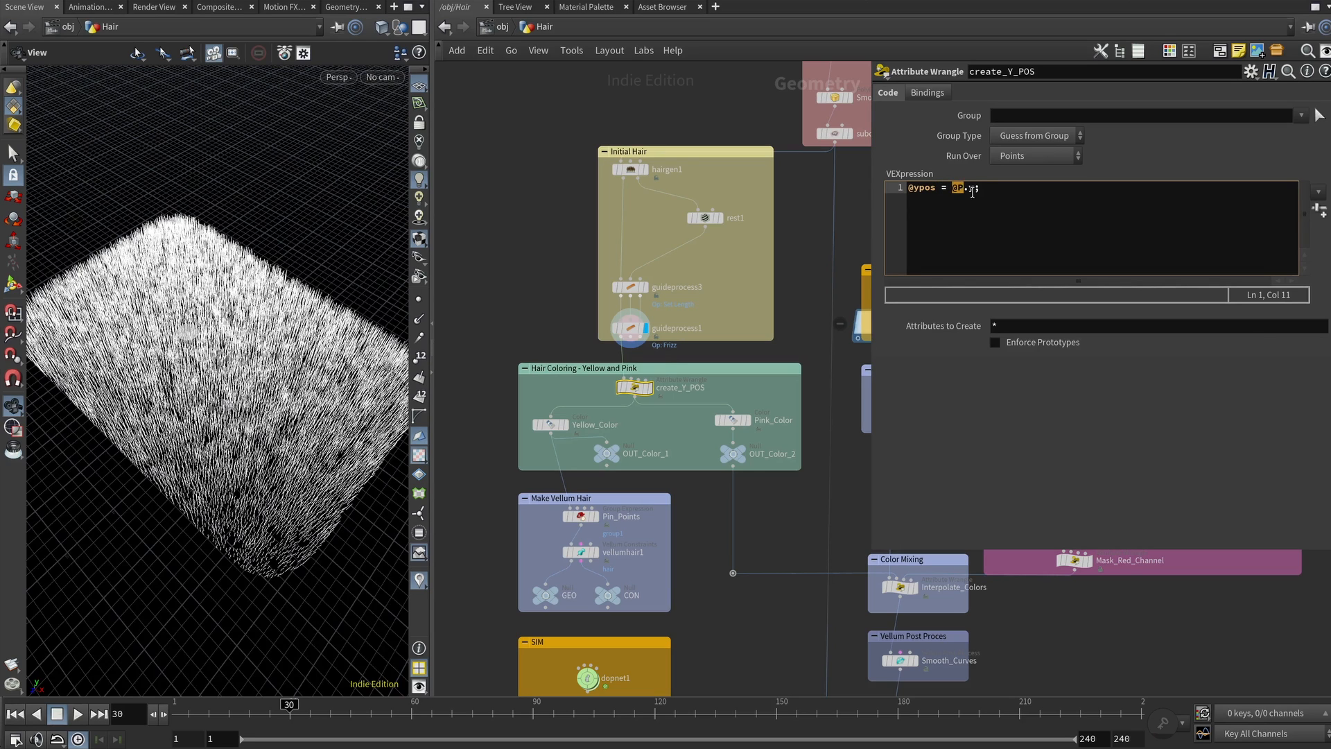
click(981, 191)
double_click(923, 188)
Step: Check the ypos color ramps of Yellow_Color and Pink_Color and display the OUT_Color_1 and OUT_Color_2 outputs
click(551, 423)
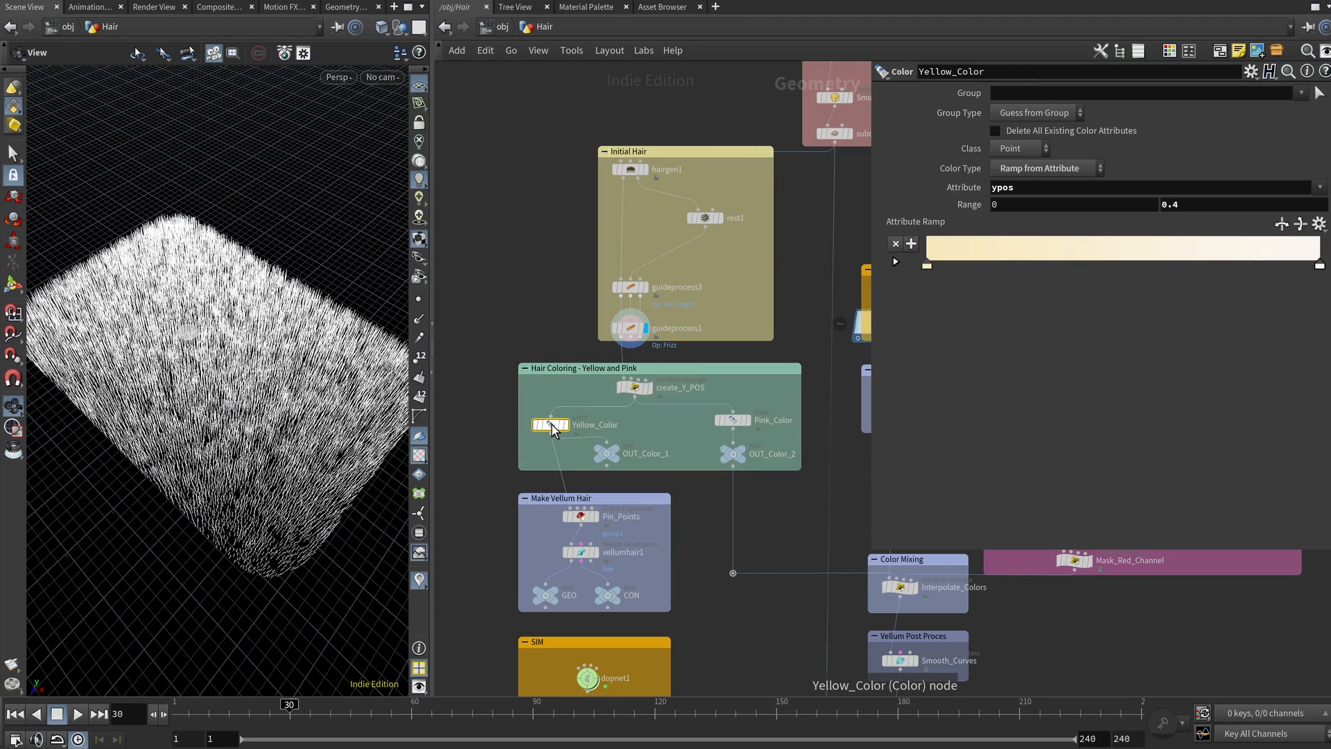
mouse_move(552, 427)
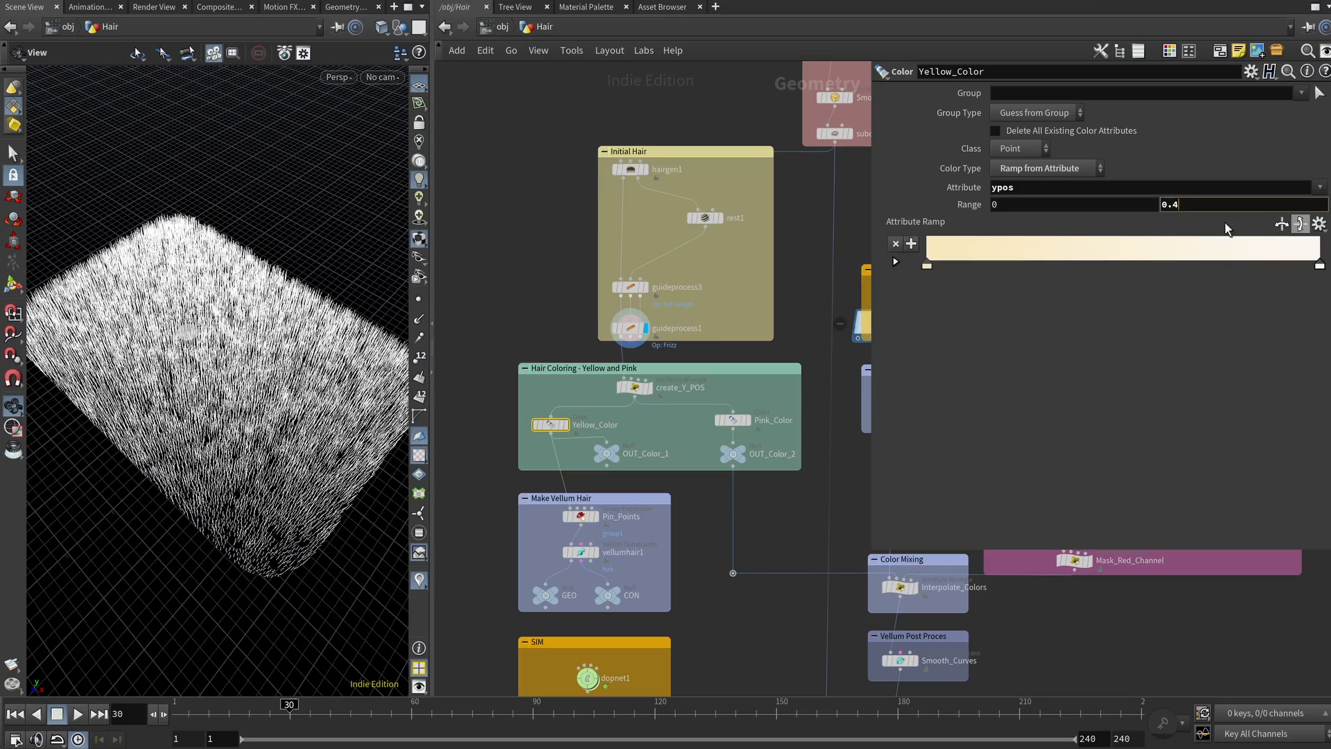
click(615, 450)
drag(350, 452, 305, 431)
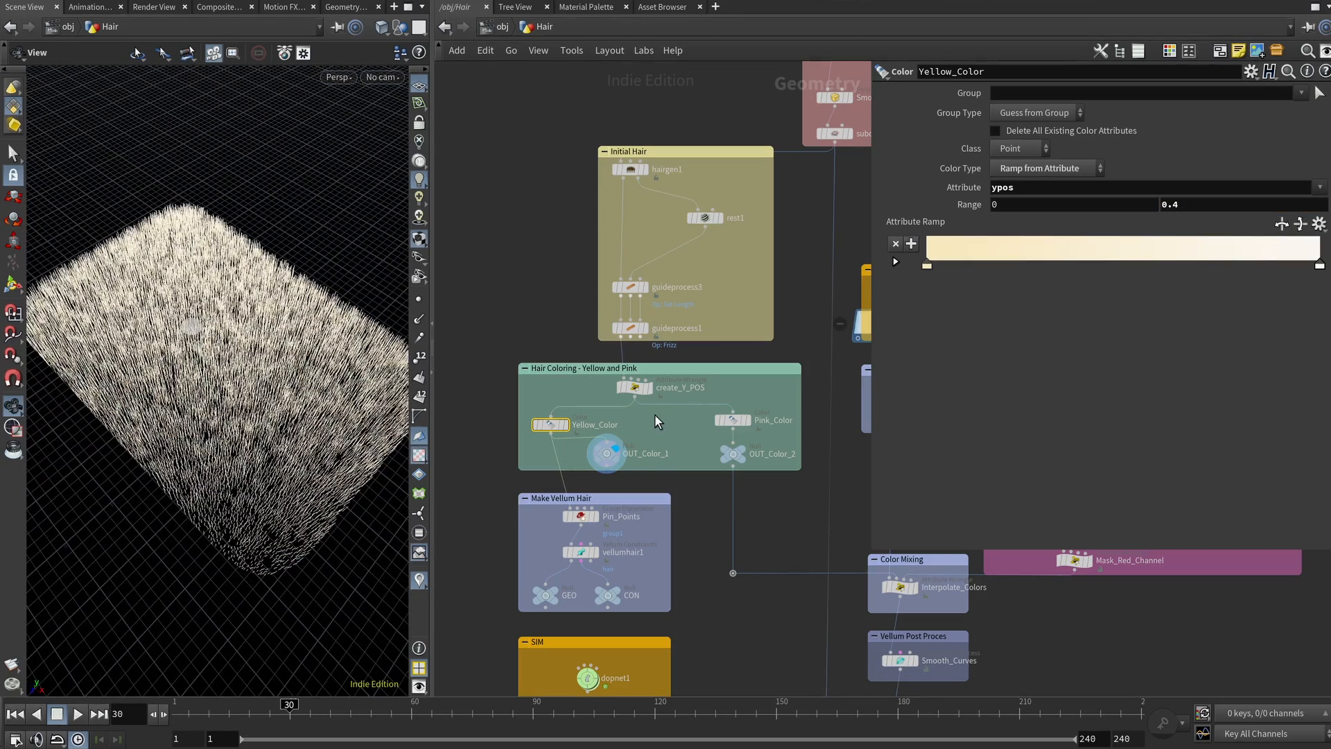
click(736, 423)
click(746, 448)
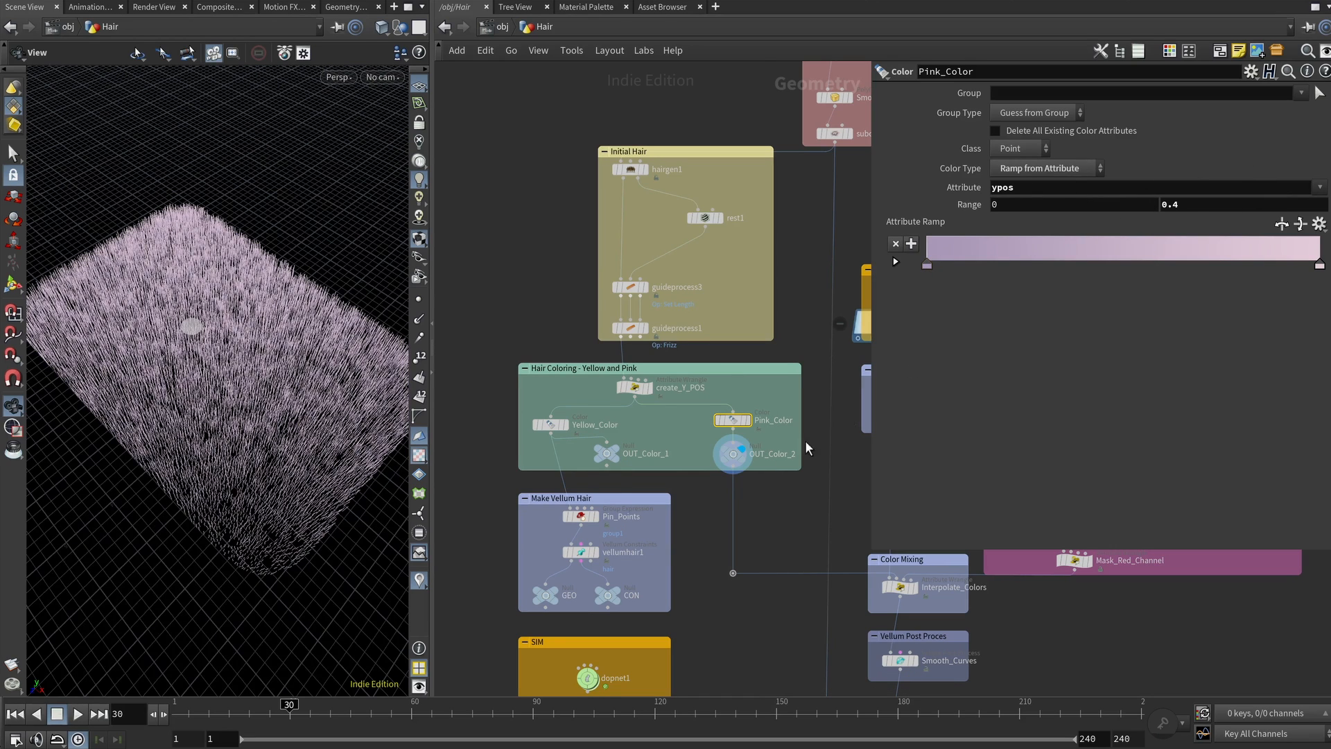
Step: Choose the First Point of Primitive preset as the Pin_Points VEXpression and inspect the grouped points on the hair
middle_drag(806, 442, 800, 347)
click(577, 420)
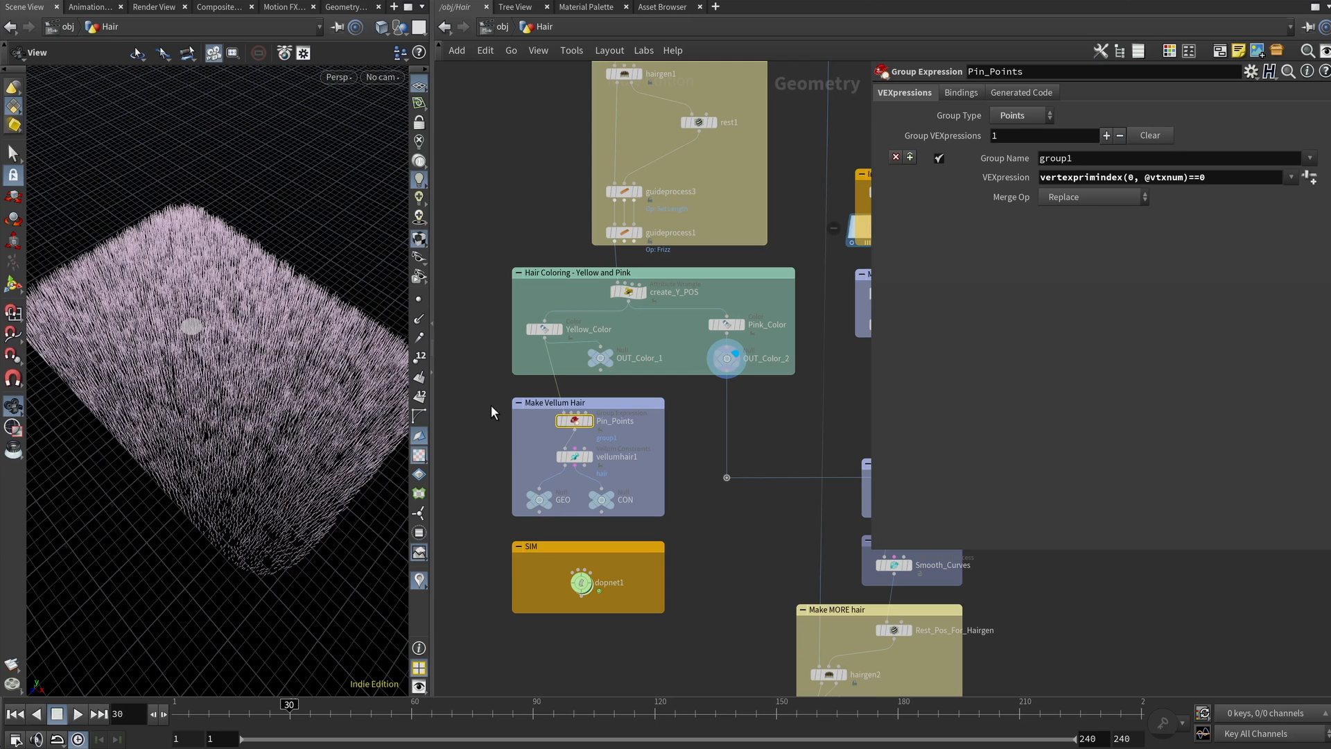
click(575, 423)
click(715, 436)
click(1291, 178)
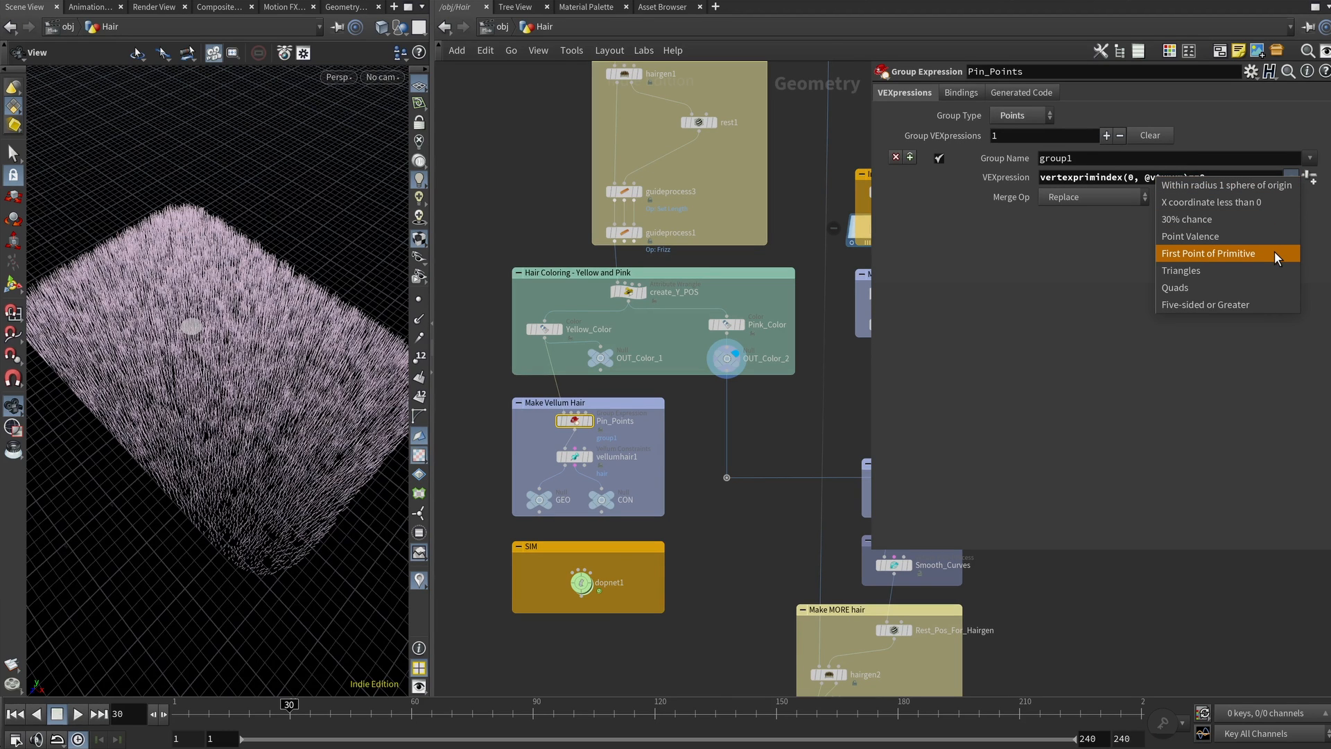
click(1274, 251)
drag(298, 263, 257, 399)
scroll(319, 407, up, 4)
scroll(316, 389, up, 2)
scroll(316, 389, up, 3)
scroll(306, 399, down, 5)
scroll(257, 399, down, 4)
Step: Display vellumhair1, widen its parameter area, and compare its Pin Points entry with the Group Name in Pin_Points
click(590, 457)
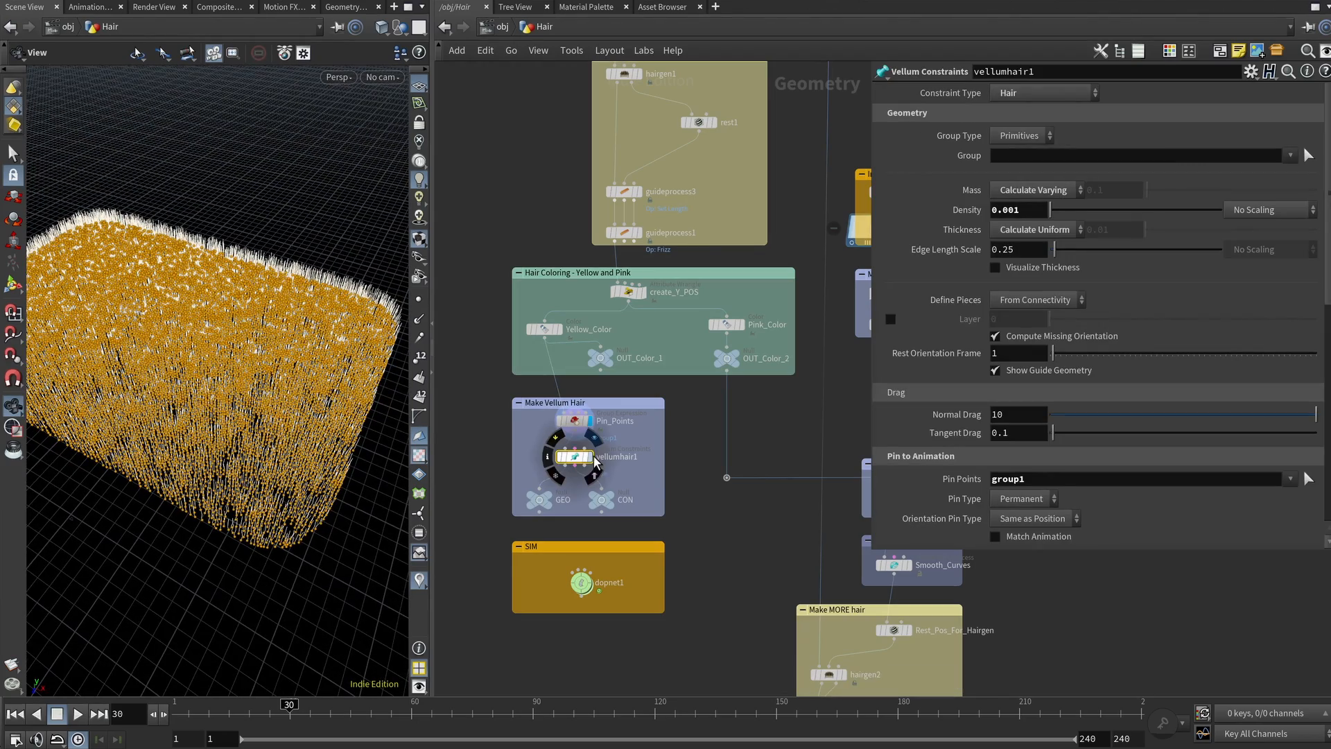
drag(872, 326, 782, 319)
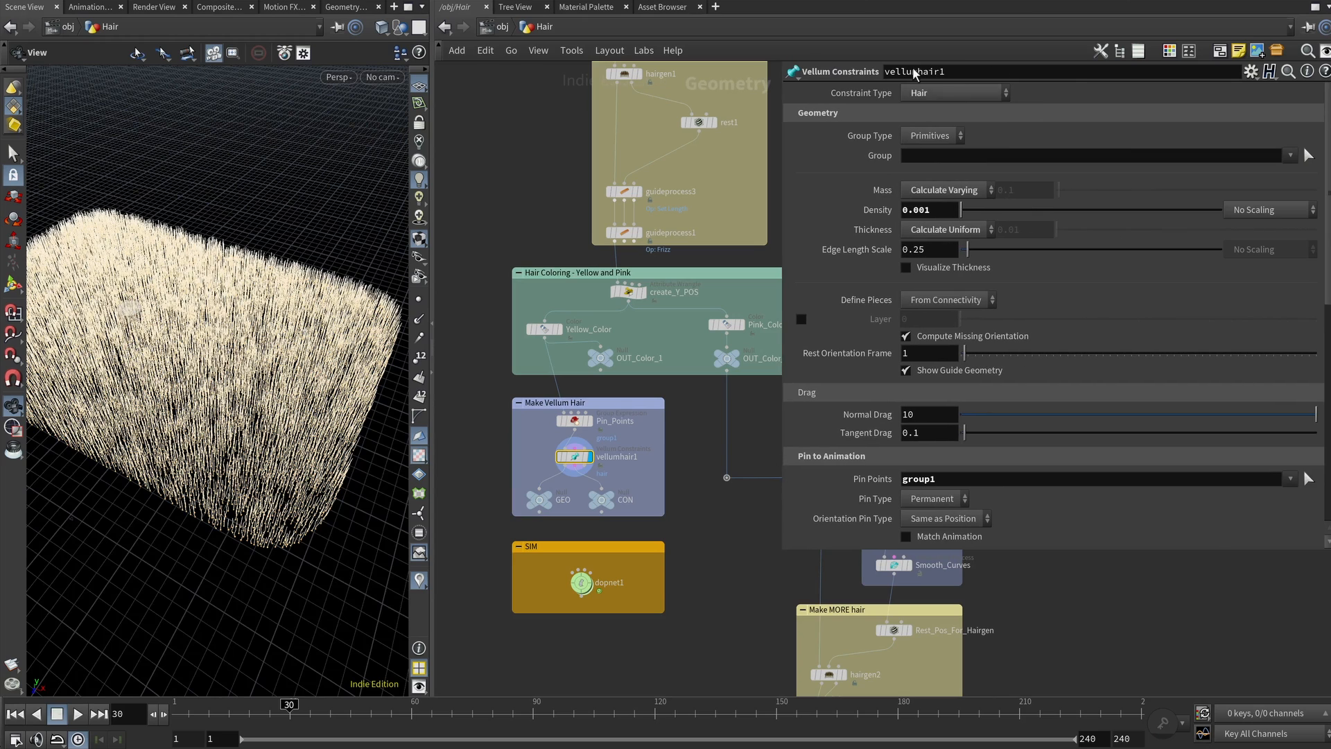
scroll(1033, 302, down, 6)
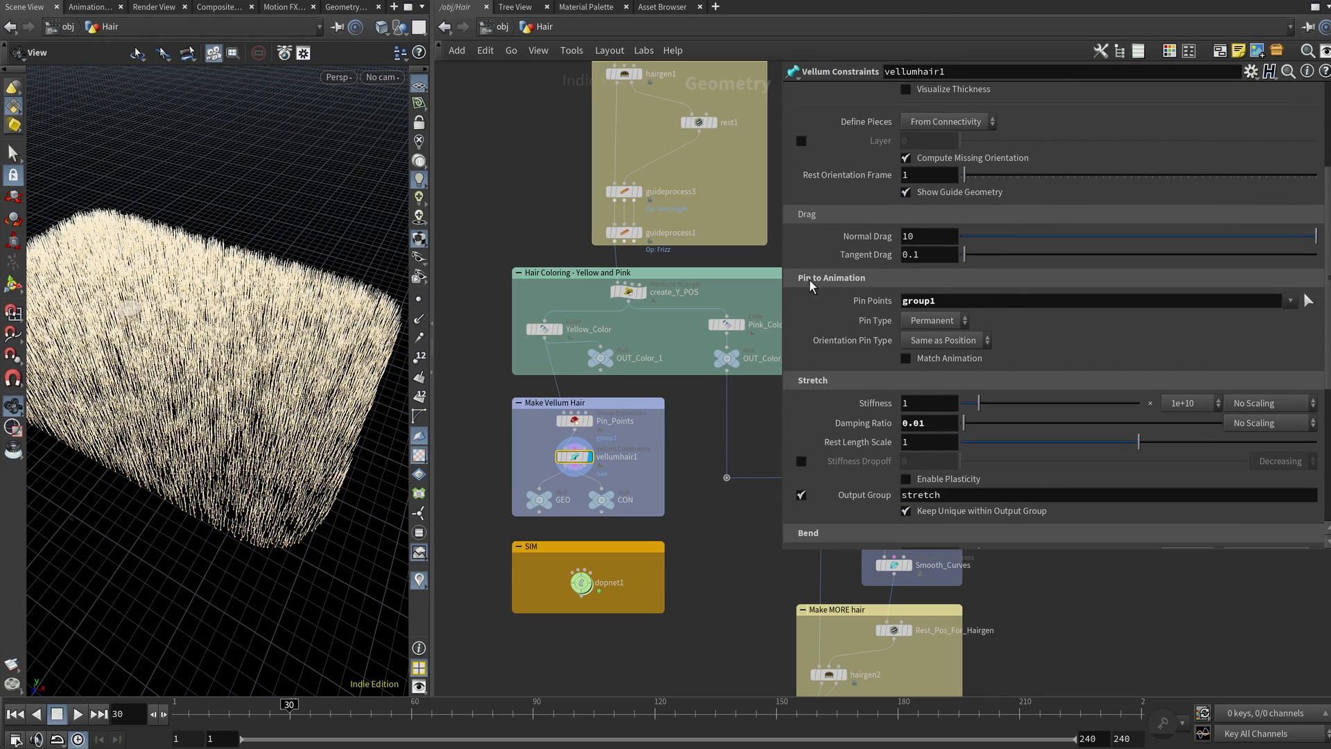
click(972, 300)
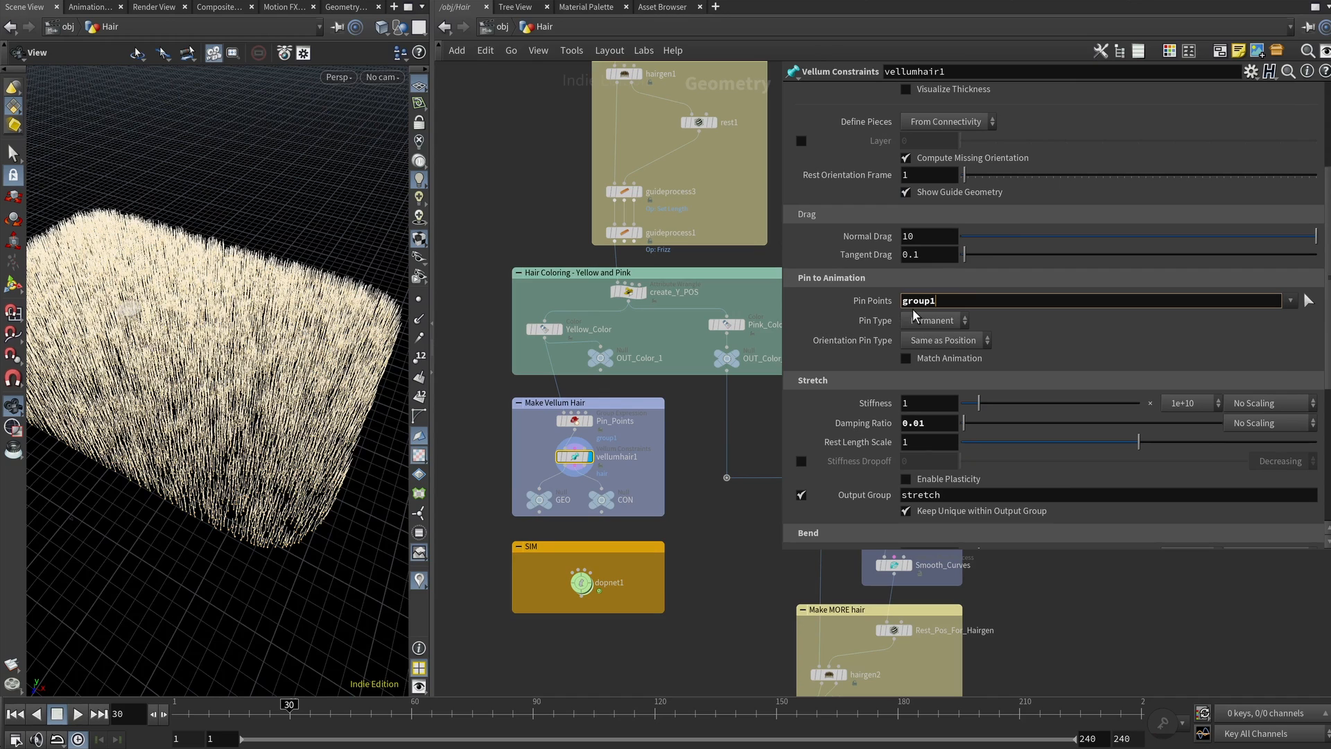
click(574, 421)
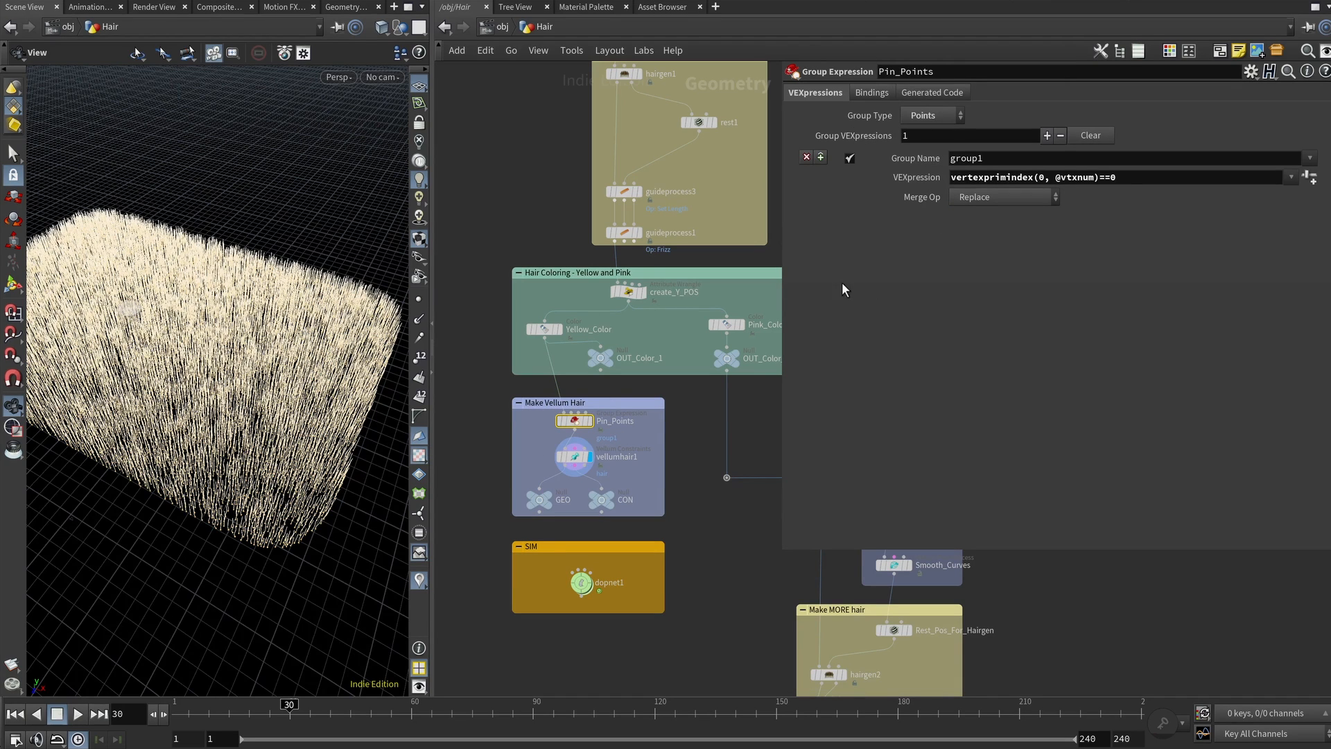
click(1107, 161)
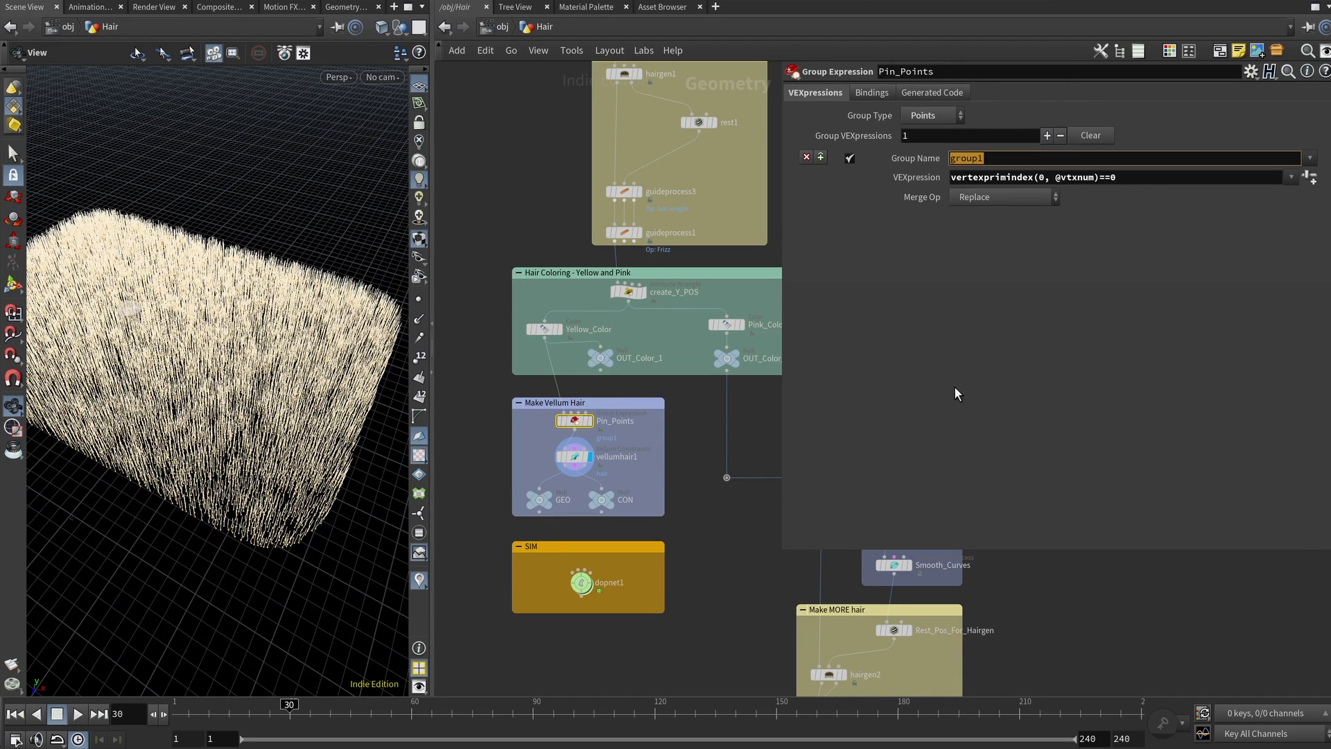
Step: Set vellumhair1's Pin Points group to pin_points and copy that name
click(582, 455)
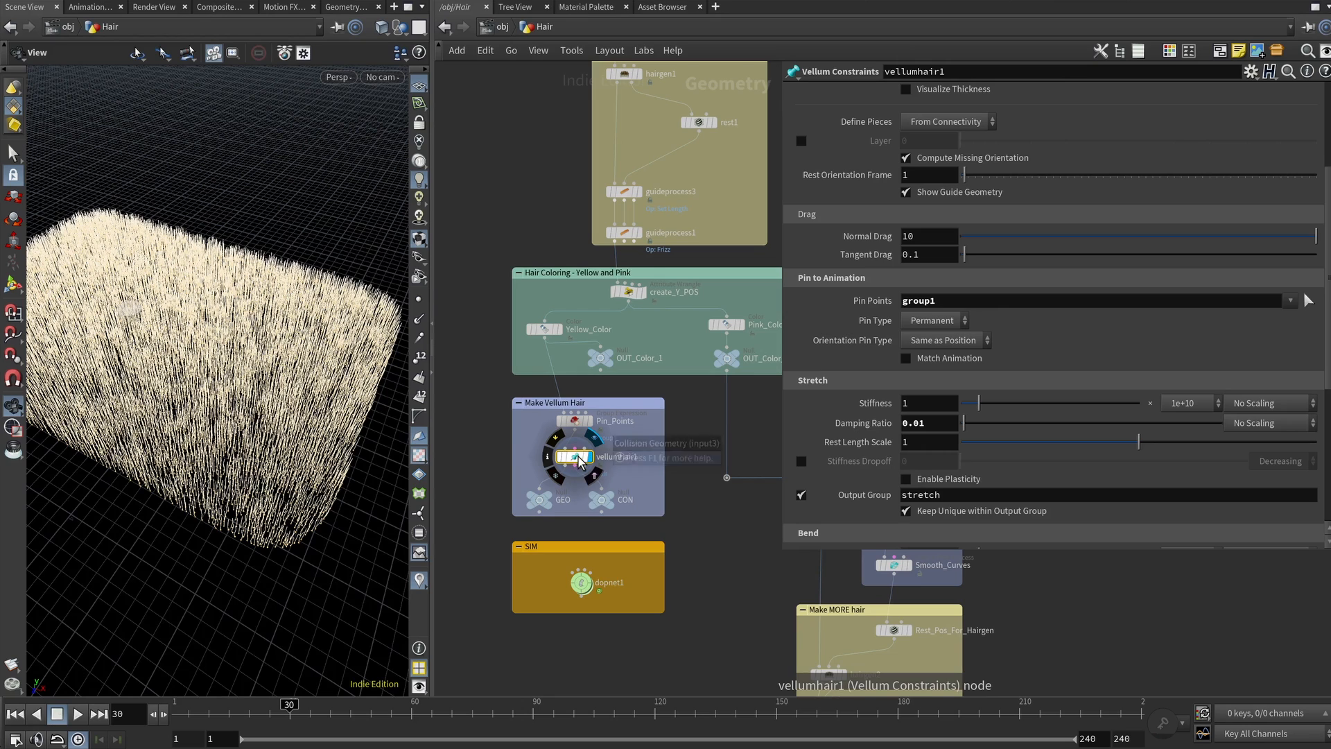
click(986, 303)
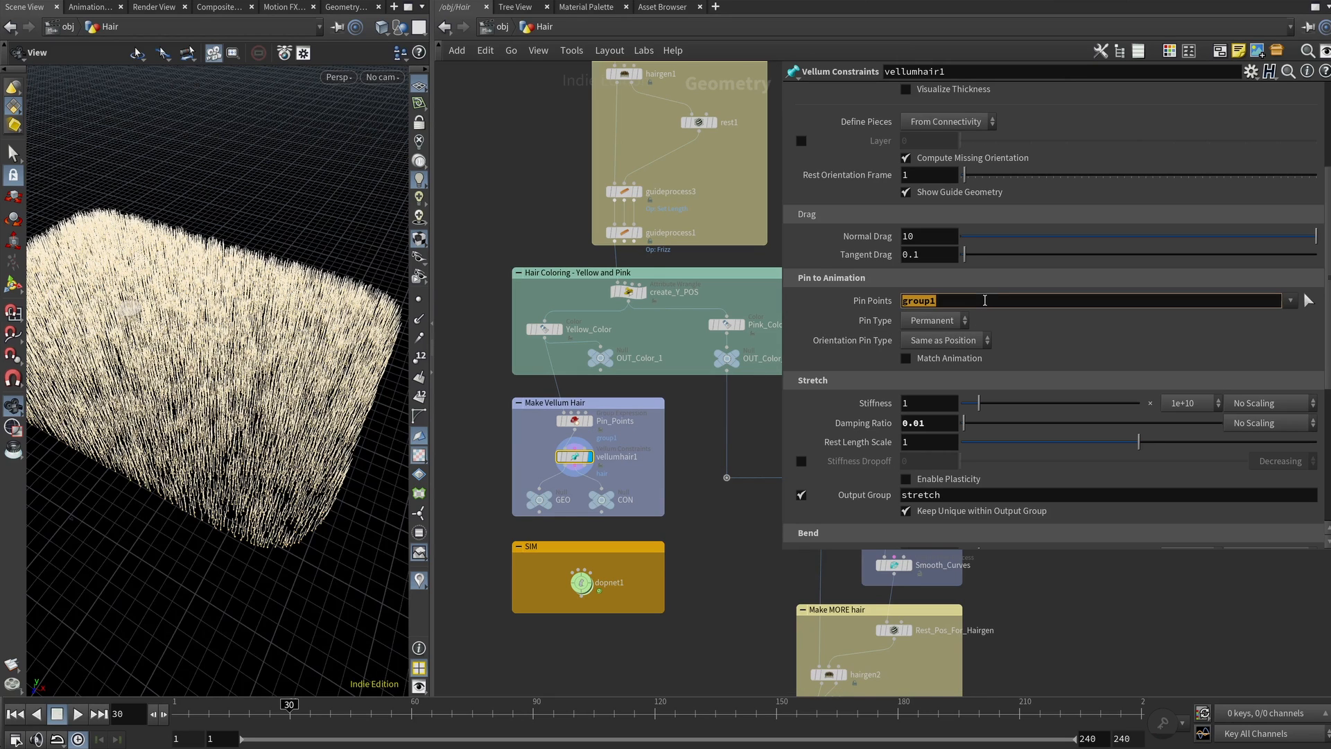
text(pin_points)
key(shift+Left)
key(shift+Left)
key(shift+Left)
key(shift+Left)
key(shift+Left)
key(shift+Left)
key(shift+Left)
key(shift+Left)
key(shift+Left)
key(shift+Left)
key(ctrl+c)
Step: Paste pin_points as the Group Name in the Pin_Points node
click(577, 419)
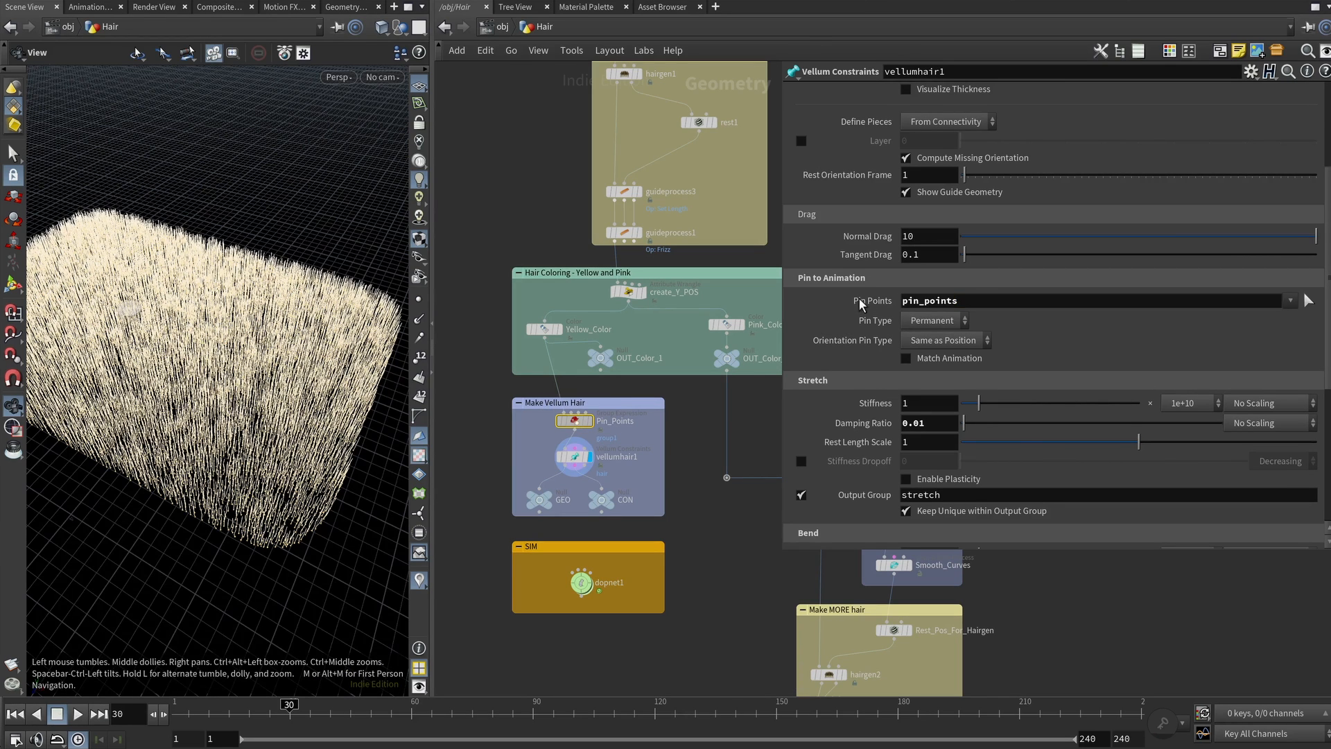
double_click(983, 159)
key(ctrl+v)
click(730, 525)
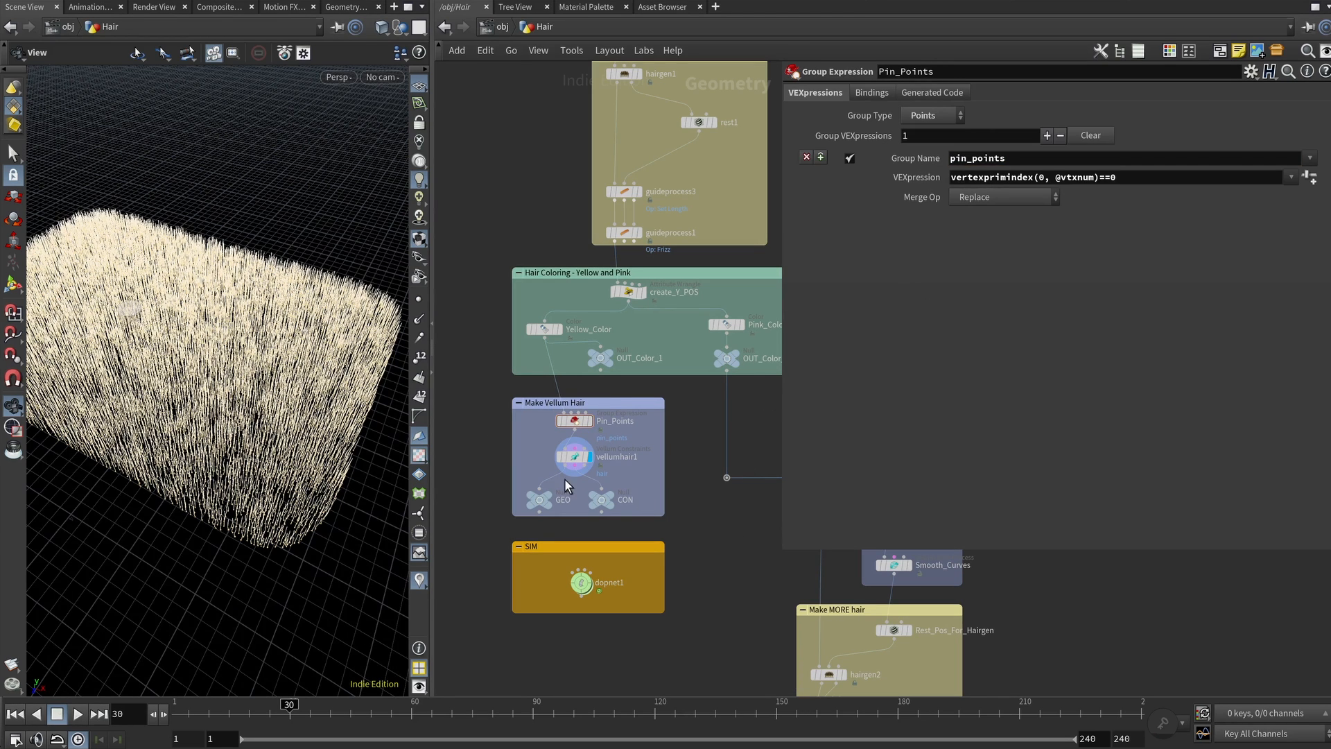
Step: Review vellumhair1's Pin to Animation, Stretch and Bend settings, keeping the Bend Stiffness multiplier at 0.0001
click(579, 449)
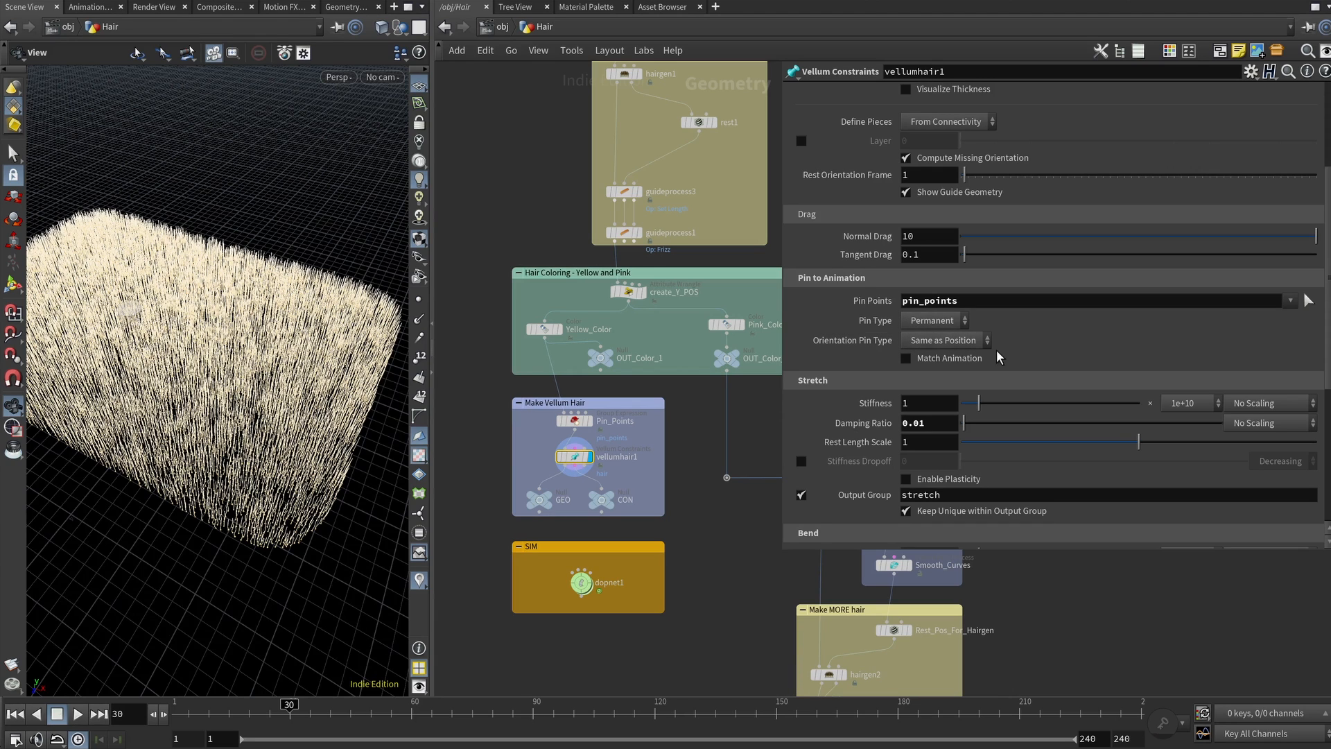
scroll(1057, 346, down, 1)
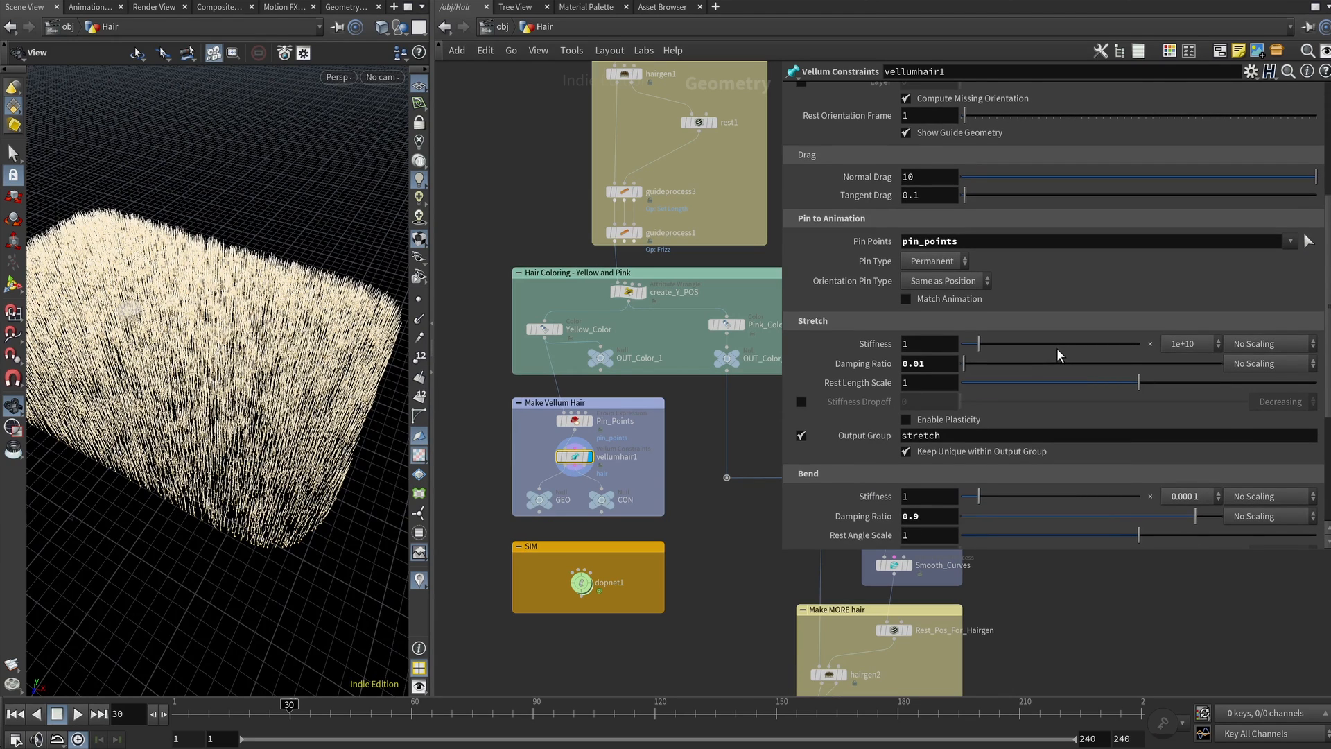
scroll(1056, 348, down, 1)
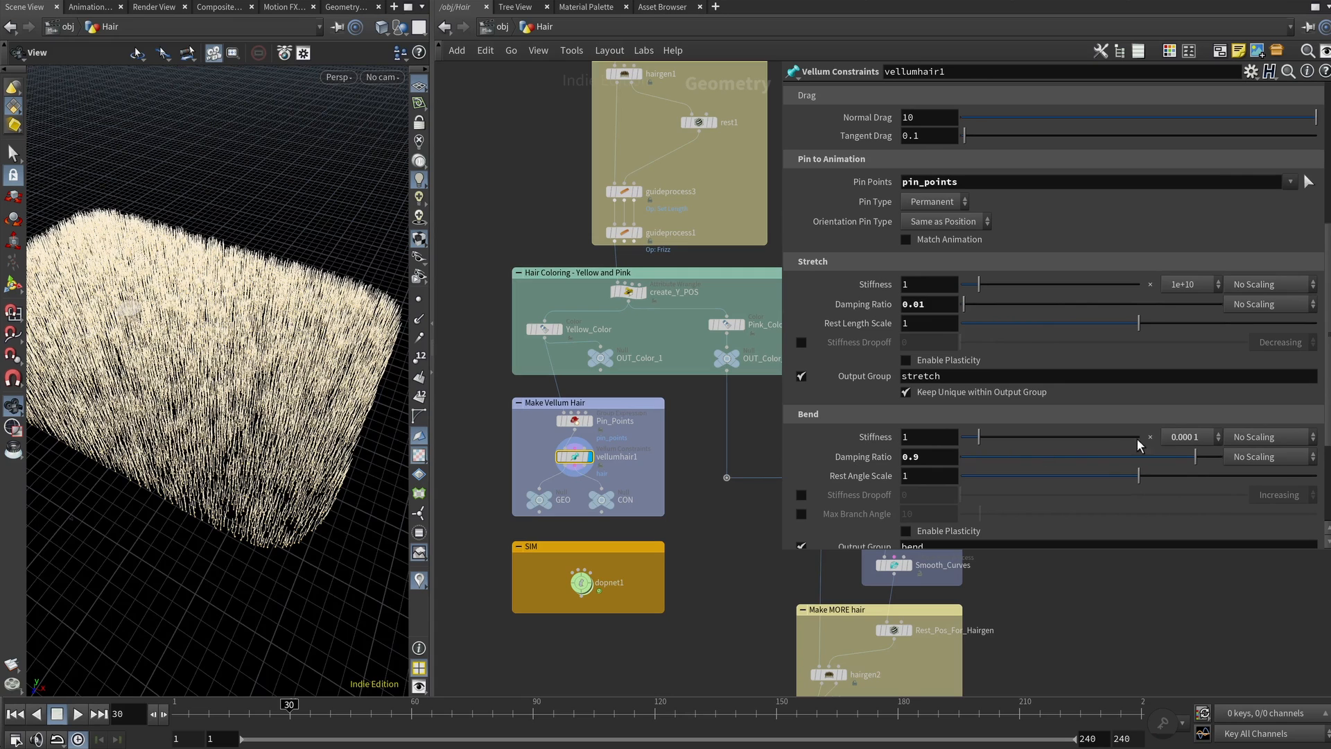
click(1178, 438)
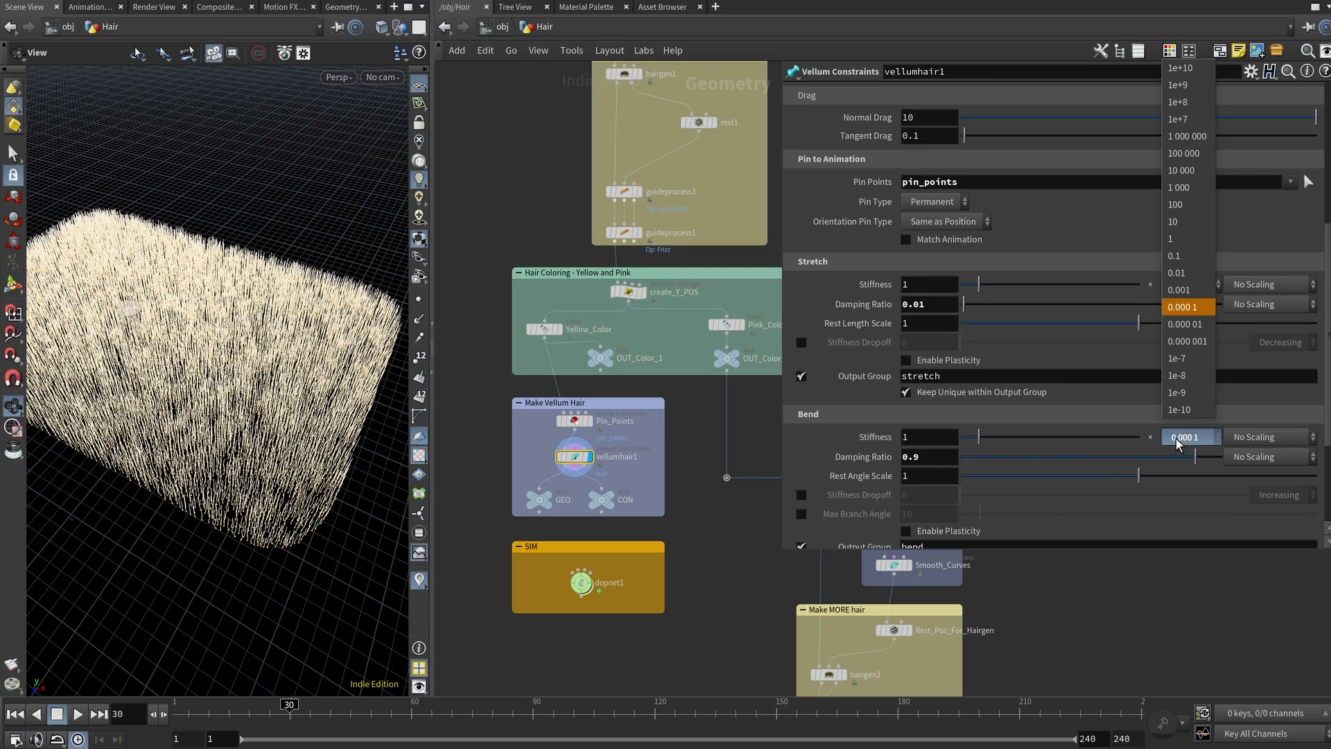
click(1204, 305)
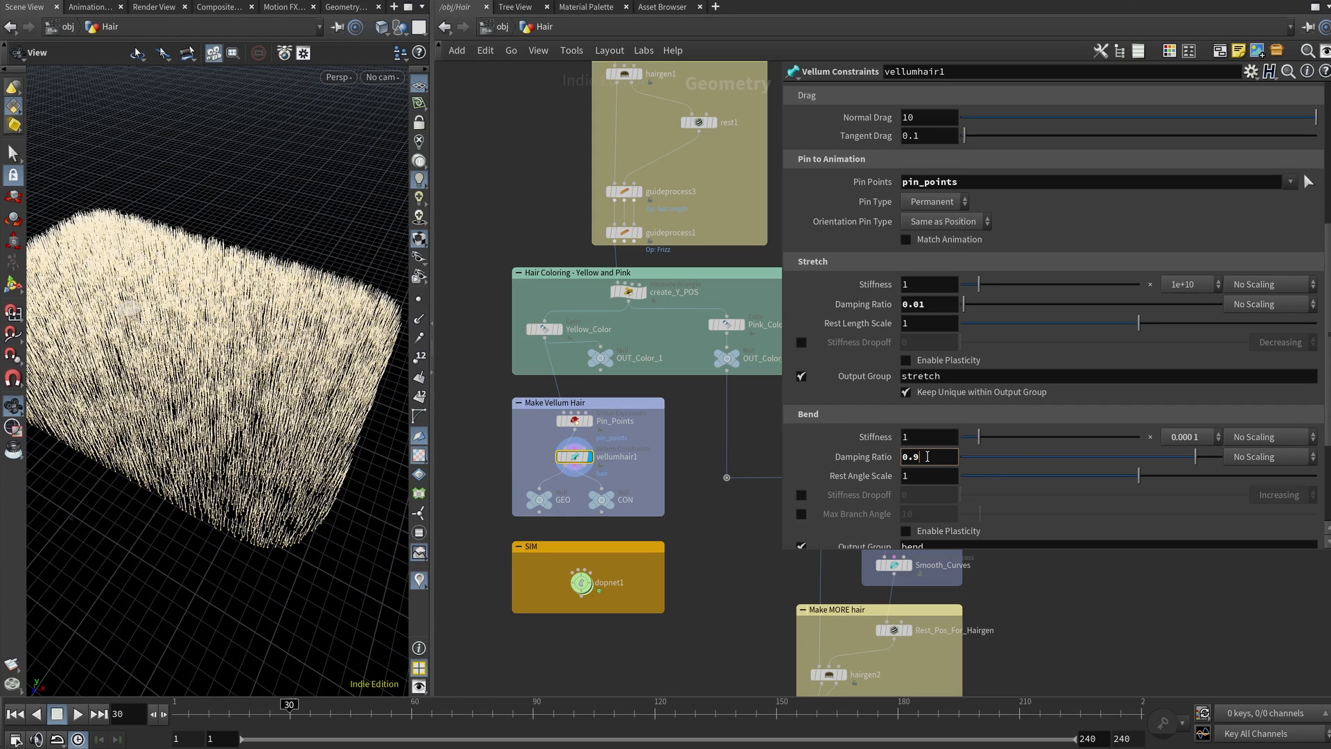
Step: Set vellumhair1's Bend Damping Ratio to 0.1
text(1)
key(Return)
drag(148, 421, 226, 436)
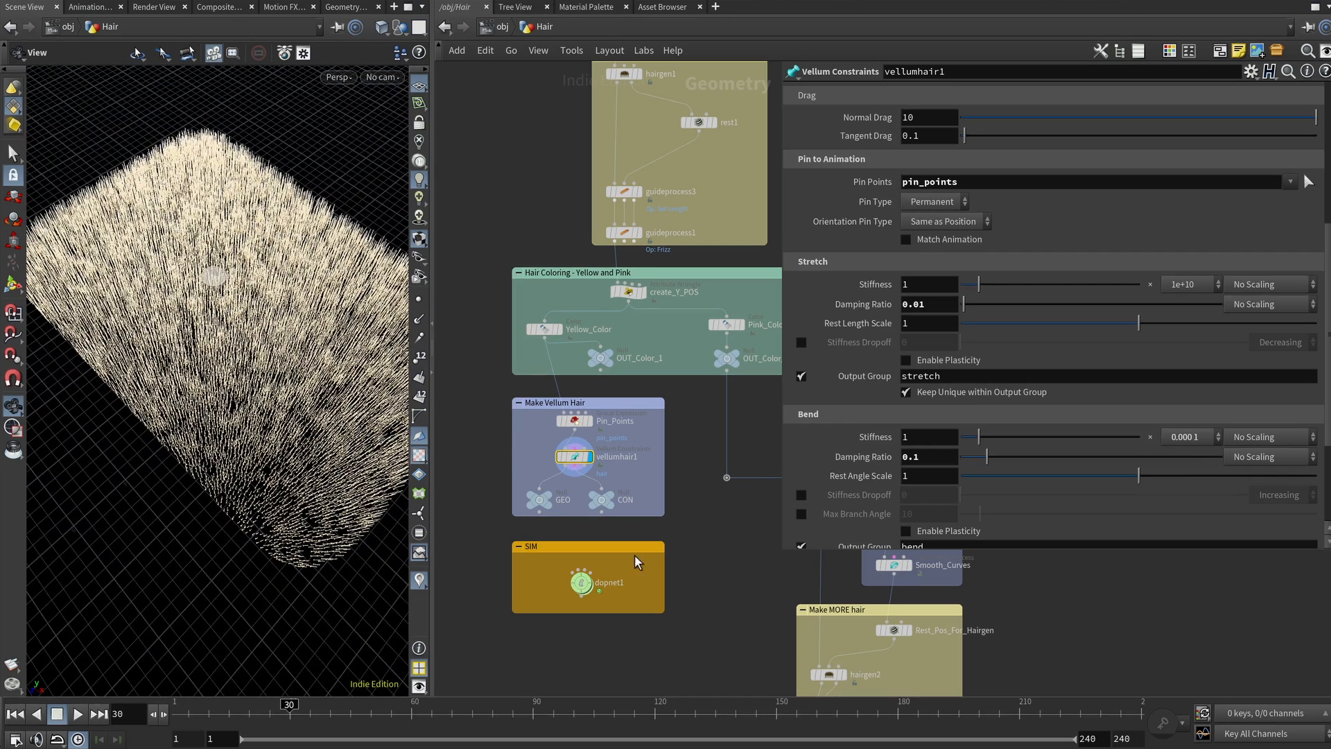
mouse_move(585, 578)
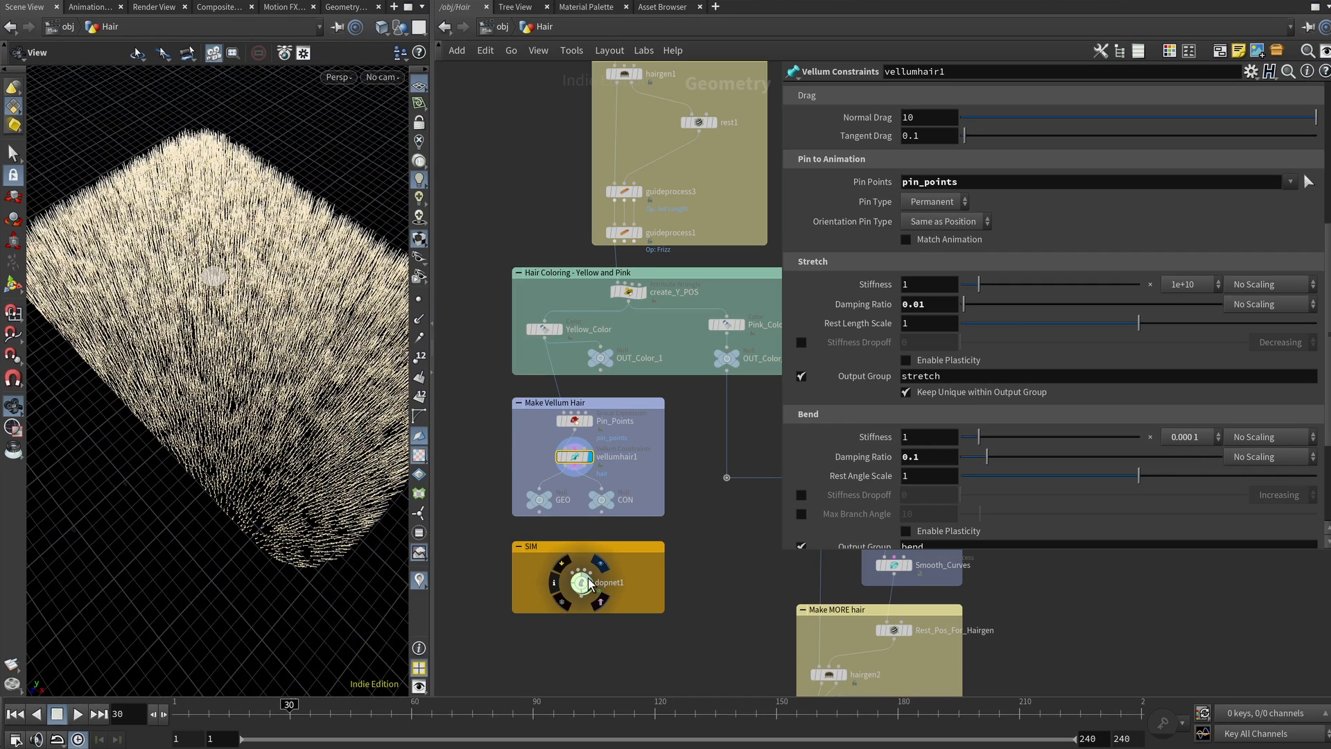
Step: Restart the simulation from frame 1, move to frame 90 and display the result of dopimport1
click(16, 714)
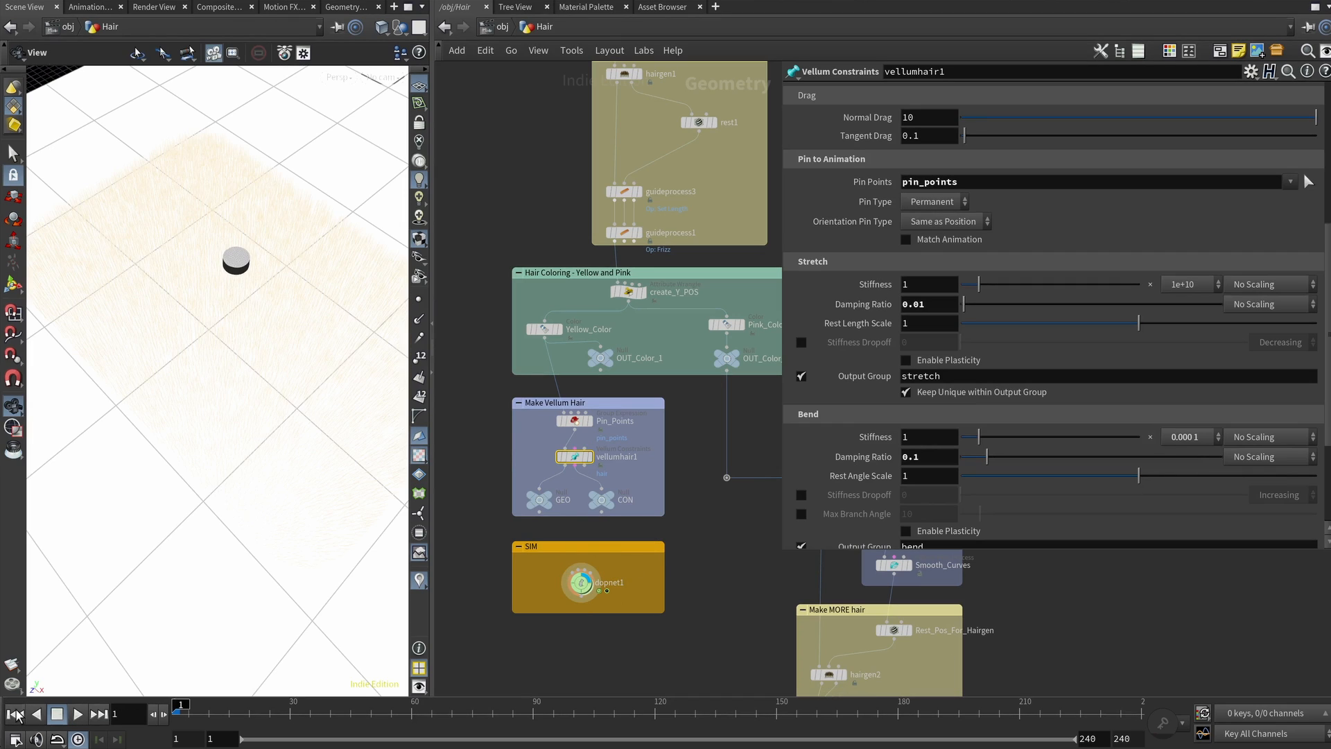
click(530, 702)
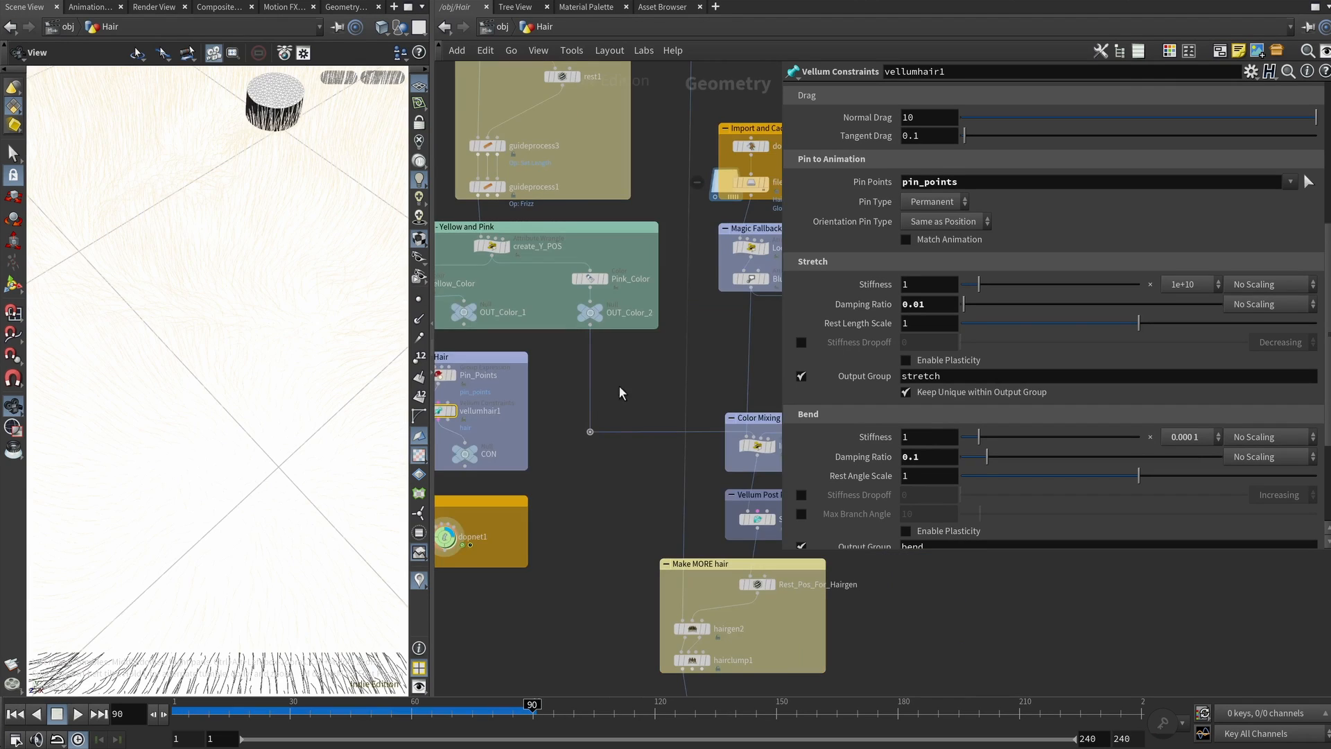
click(717, 182)
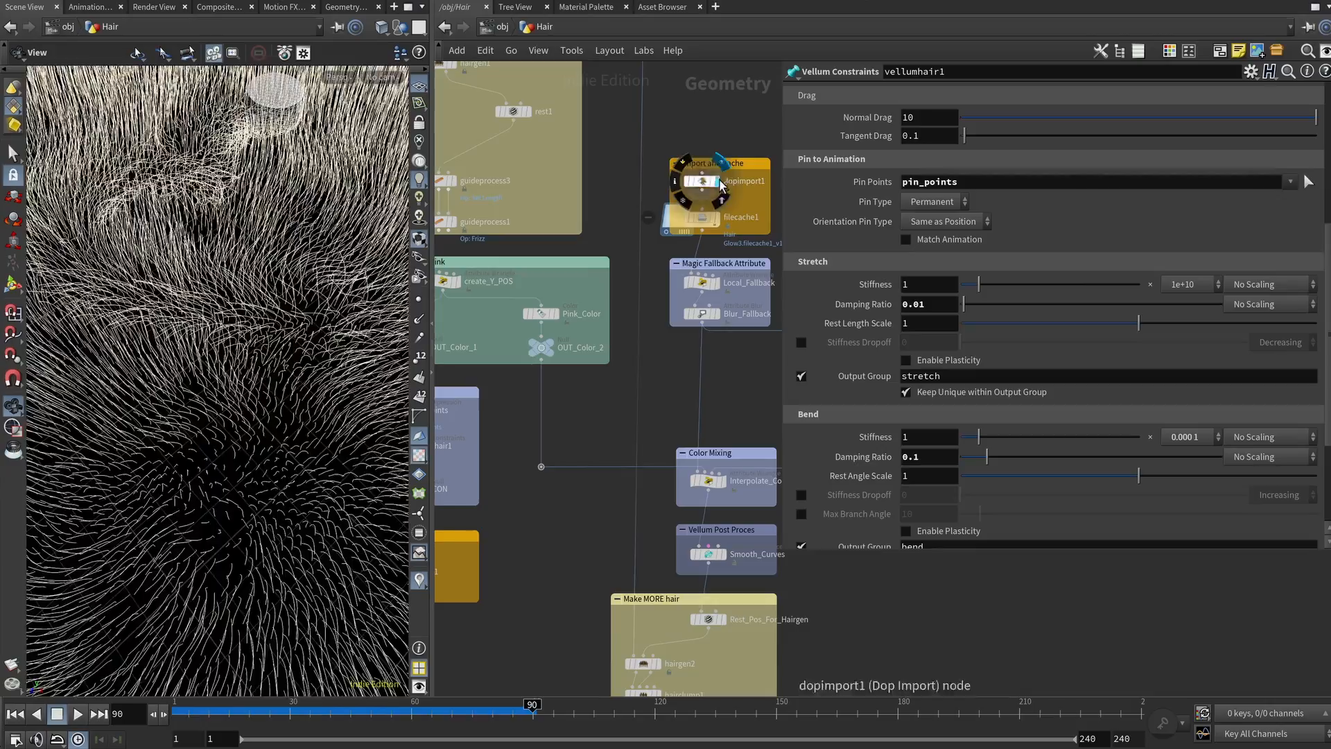
drag(224, 381, 284, 242)
Step: Hide the Path_And_Collider object at the object level, return to the Hair network and inspect the simulated hair
key(u)
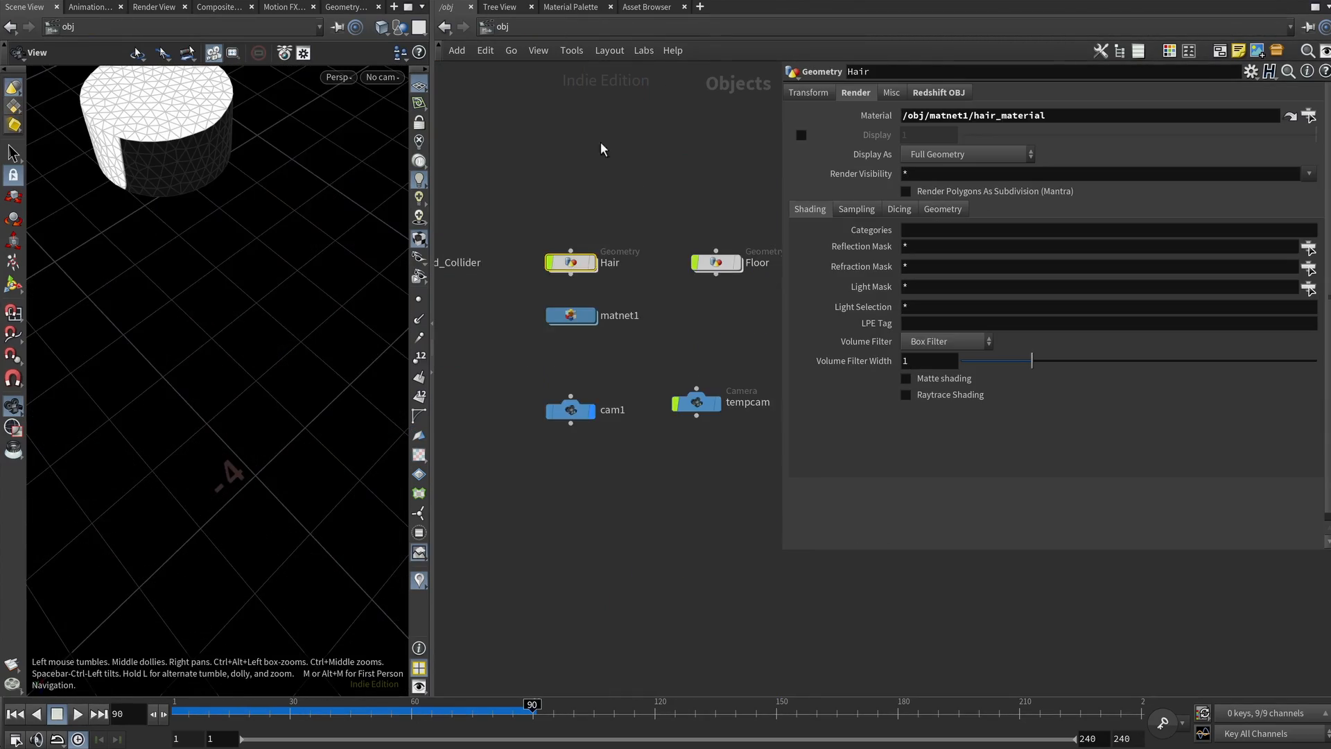
middle_drag(493, 188, 561, 194)
click(456, 267)
middle_drag(648, 249, 514, 242)
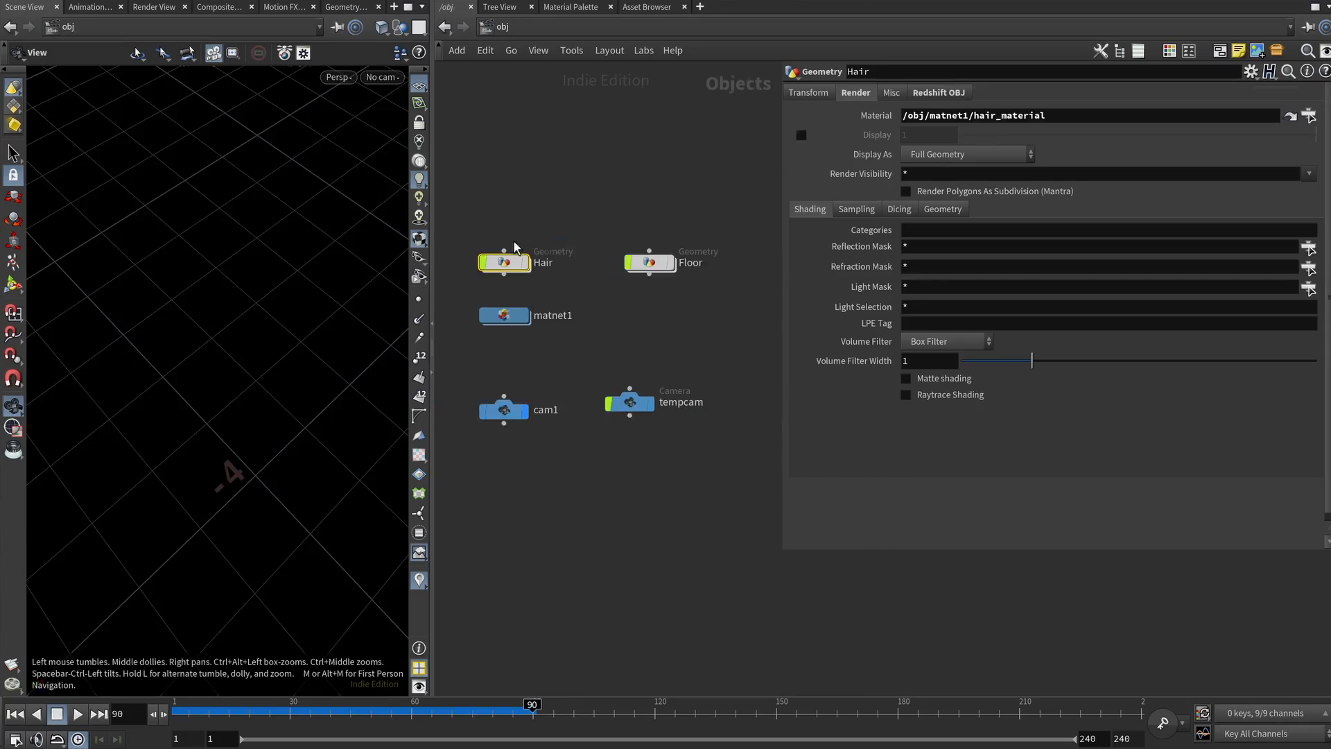
key(i)
drag(229, 208, 287, 180)
drag(136, 208, 205, 303)
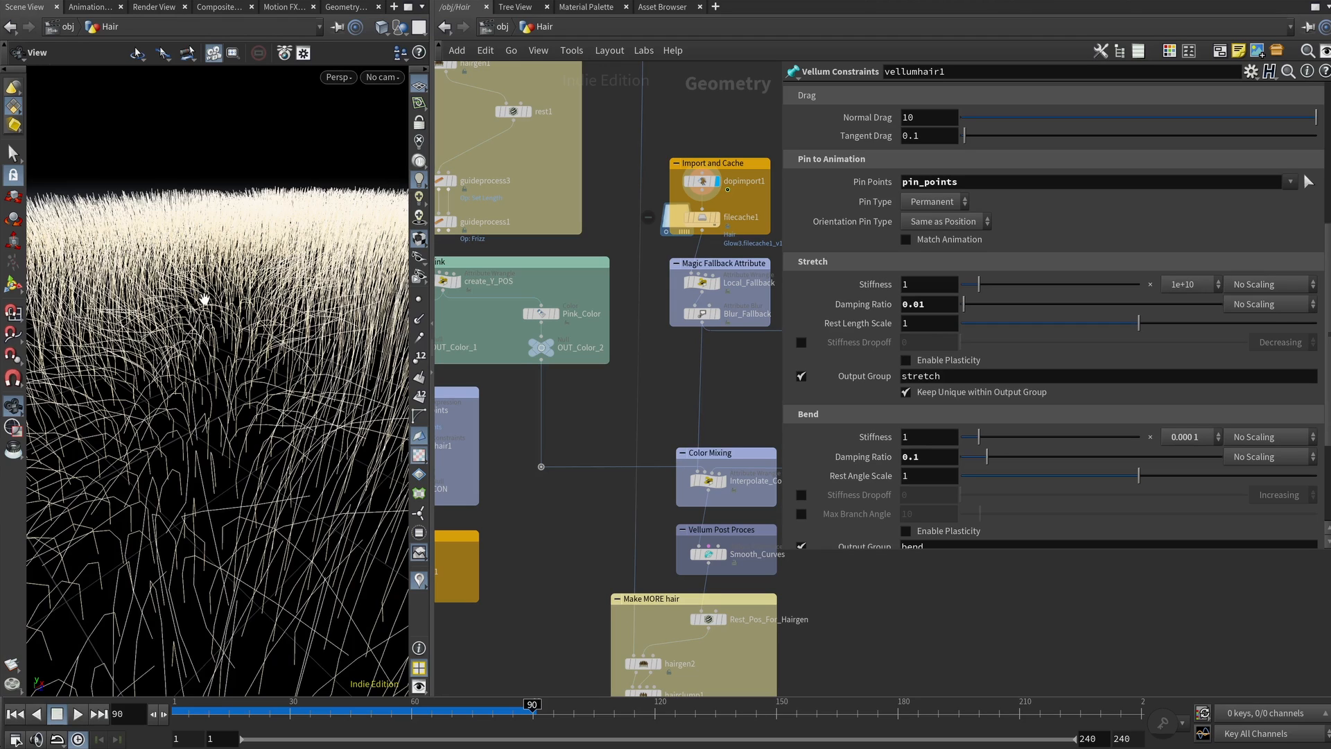
Step: Set vellumhair1's Bend Damping Ratio to 0.9 and check the effect on the simulated hair
click(918, 452)
text(9)
key(Return)
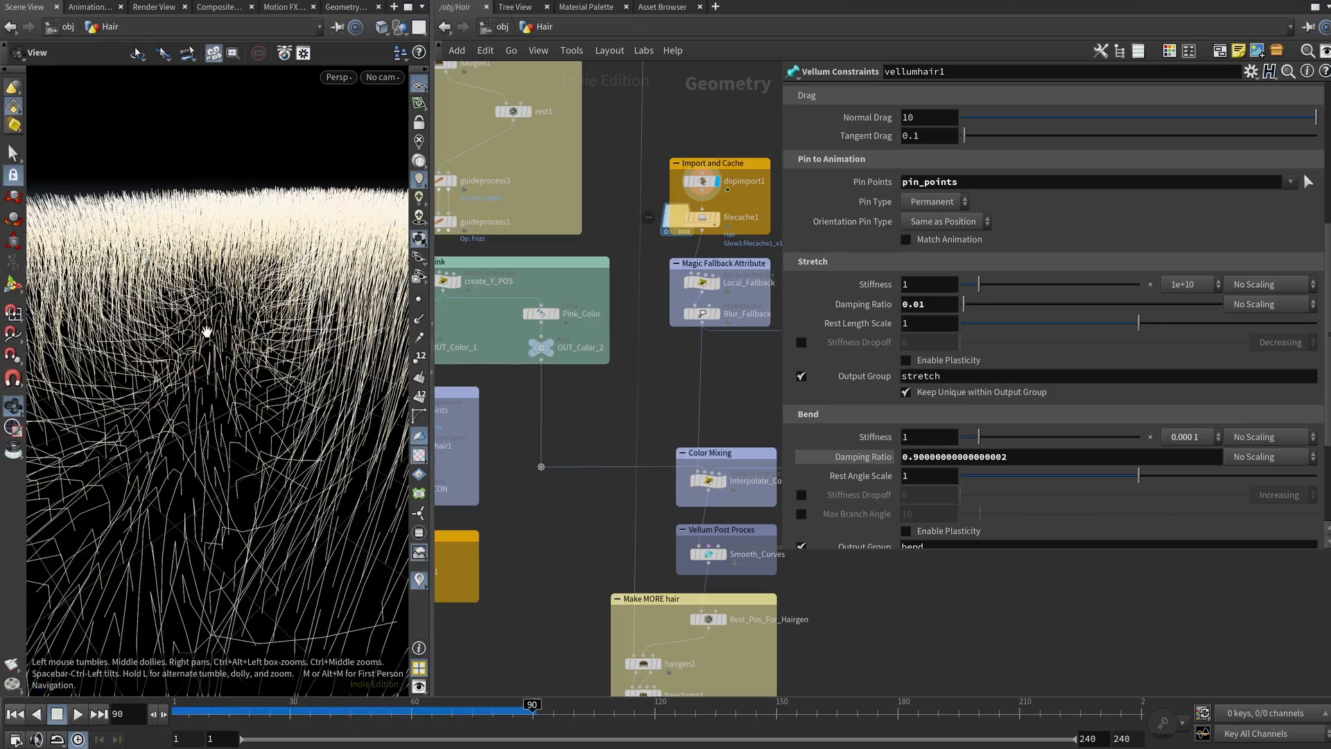
drag(208, 328, 43, 338)
middle_drag(234, 383, 236, 398)
drag(235, 398, 326, 375)
Step: Review the GEO and CON nulls fed by vellumhair1, and the cache settings of dopnet1
drag(534, 531, 574, 493)
middle_drag(576, 496, 678, 415)
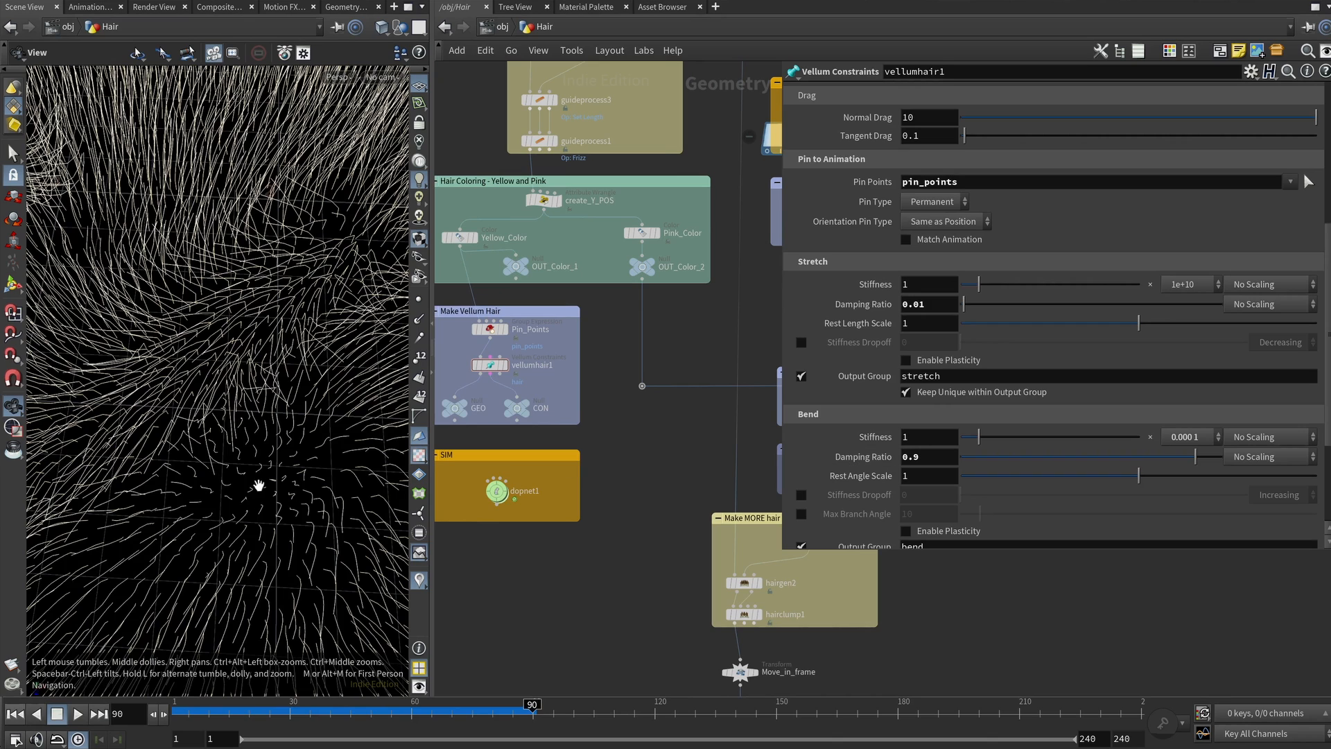
middle_drag(489, 503, 588, 485)
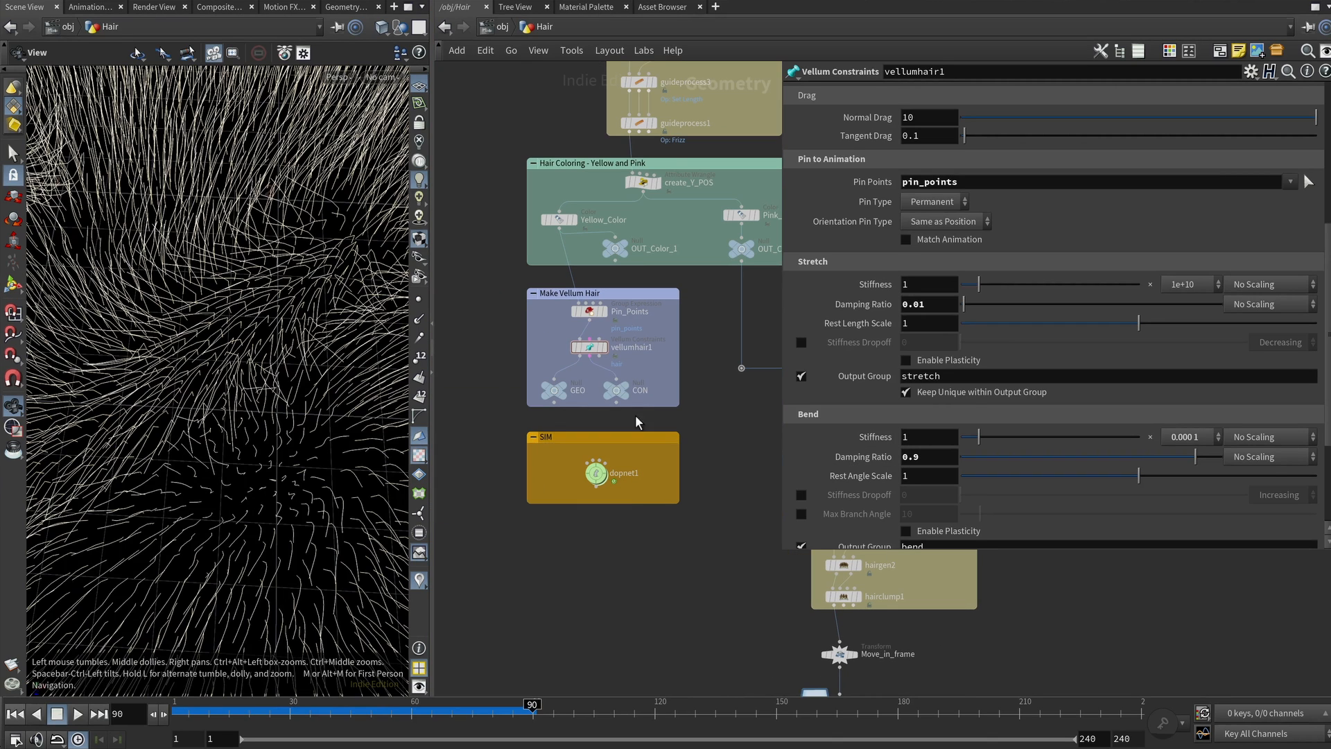
scroll(593, 388, up, 3)
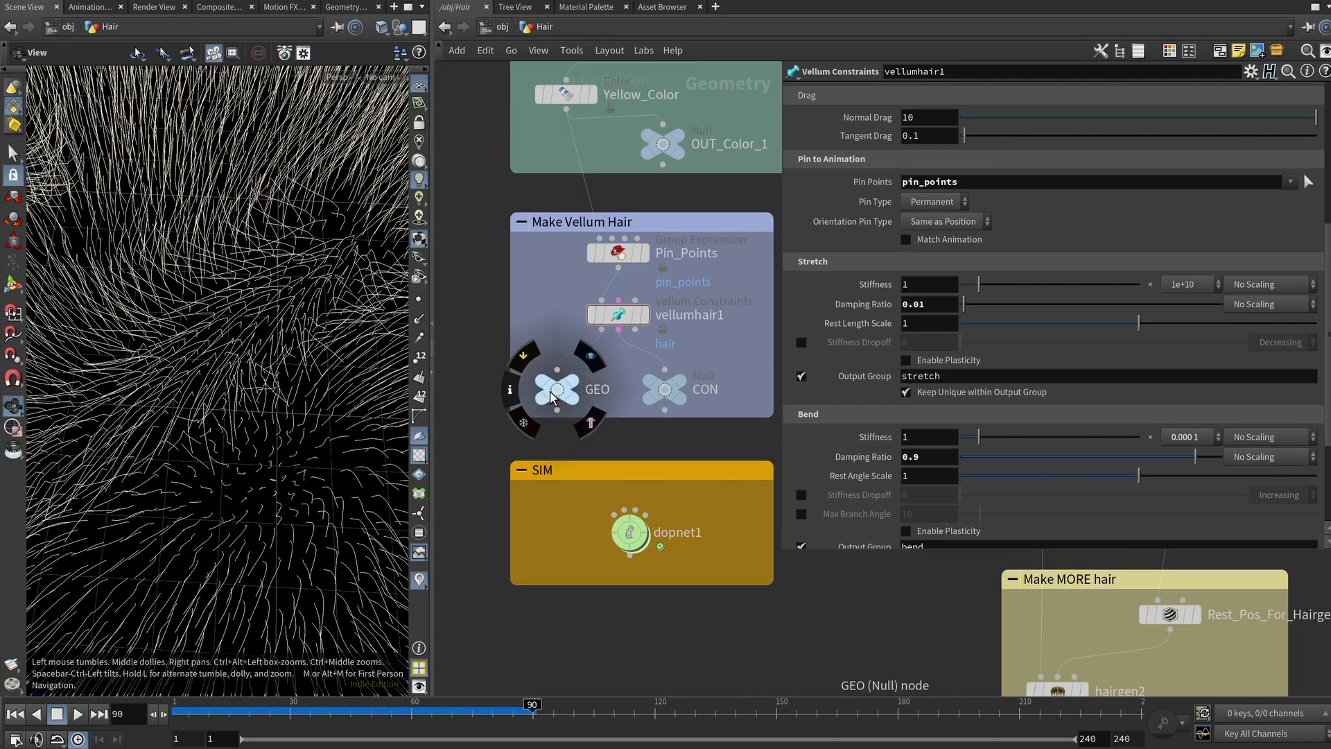
middle_drag(596, 407, 590, 407)
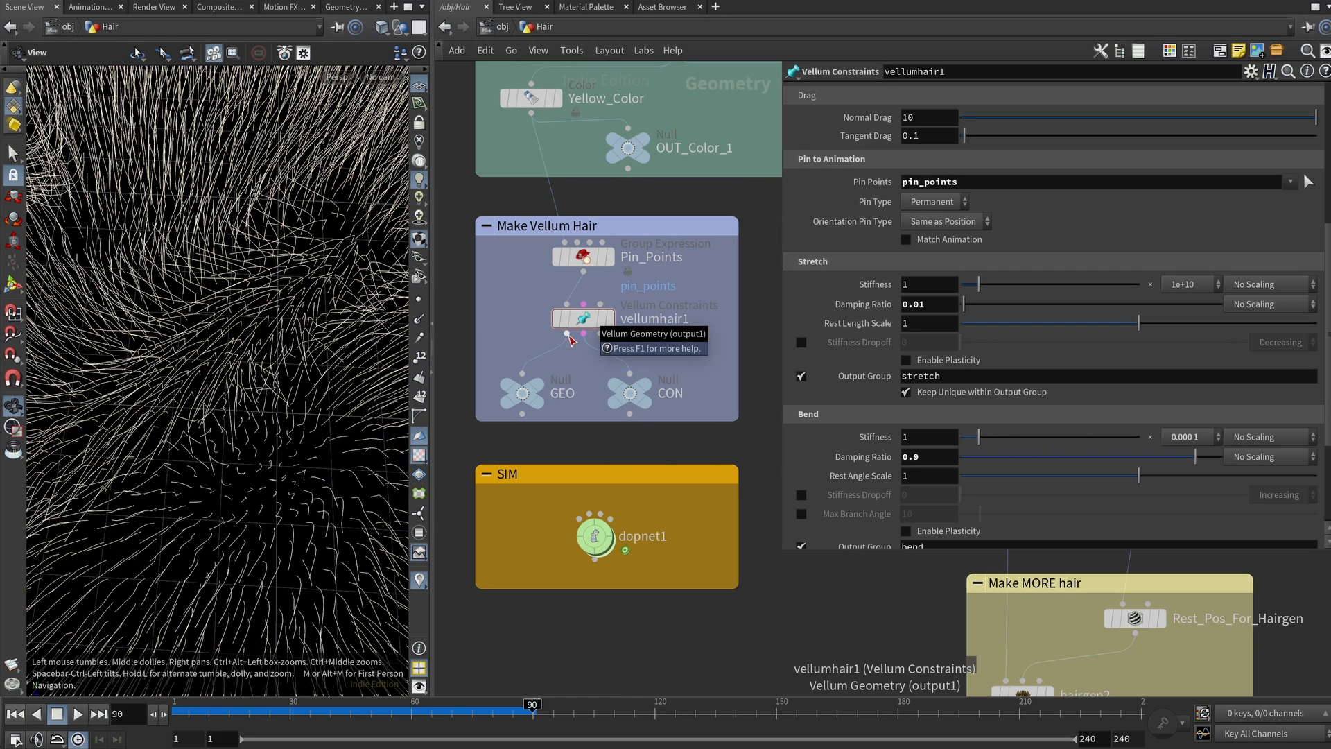
click(628, 393)
click(599, 539)
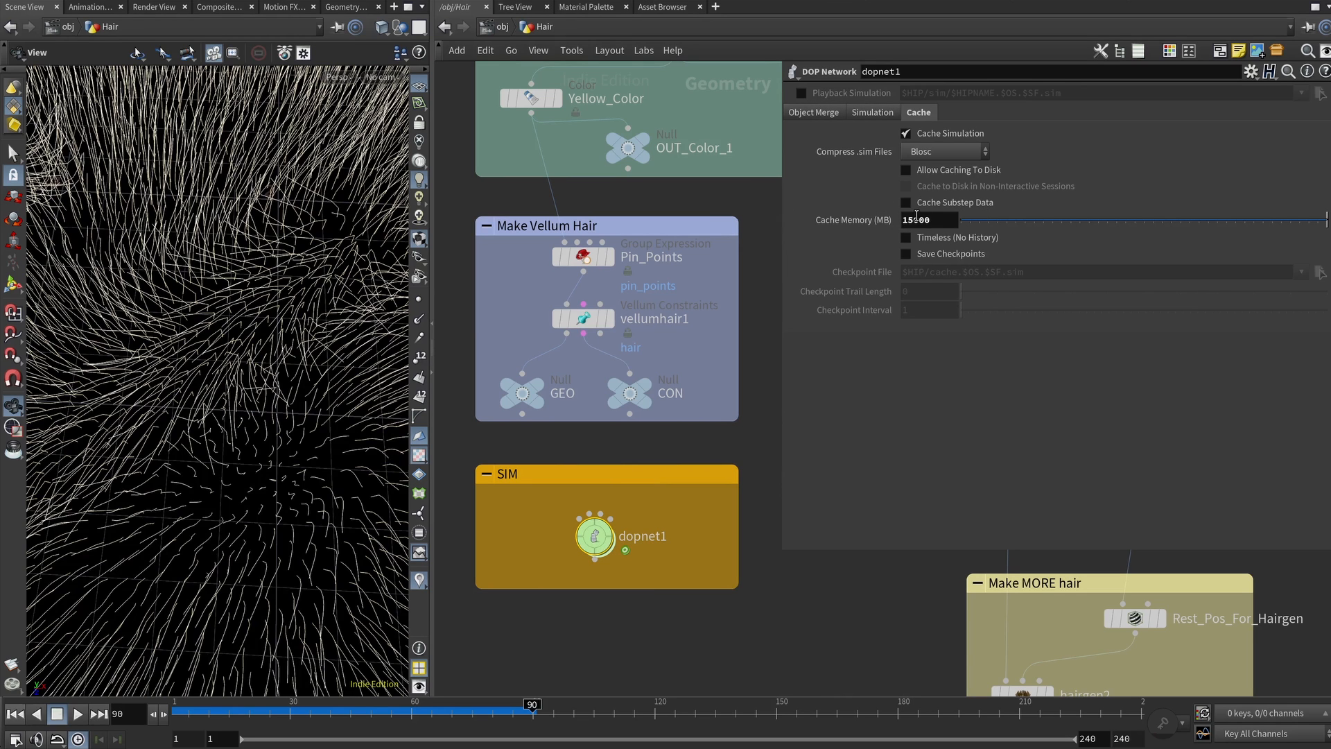
Step: Go inside dopnet1 and review vellumsolver1's settings, focusing on Substeps
double_click(593, 536)
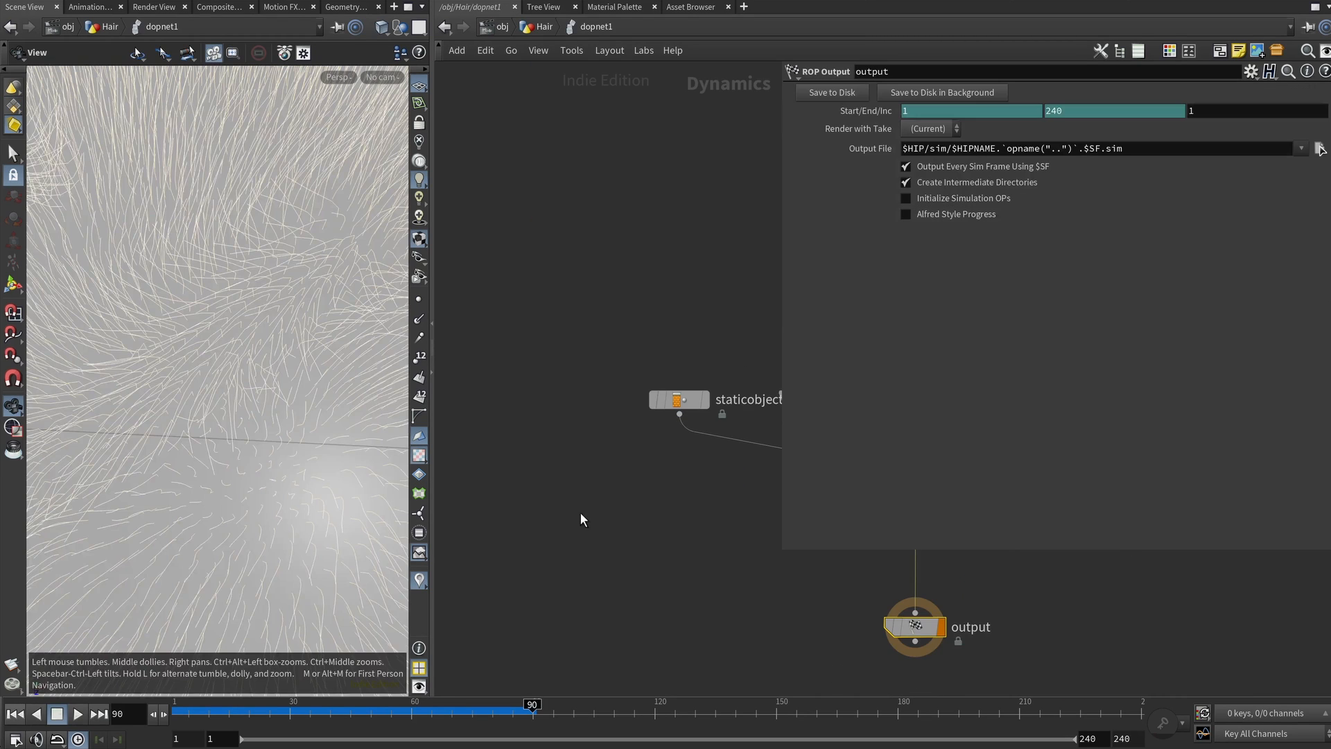
scroll(632, 497, down, 5)
middle_drag(633, 498, 522, 475)
scroll(618, 439, up, 4)
middle_drag(623, 438, 592, 475)
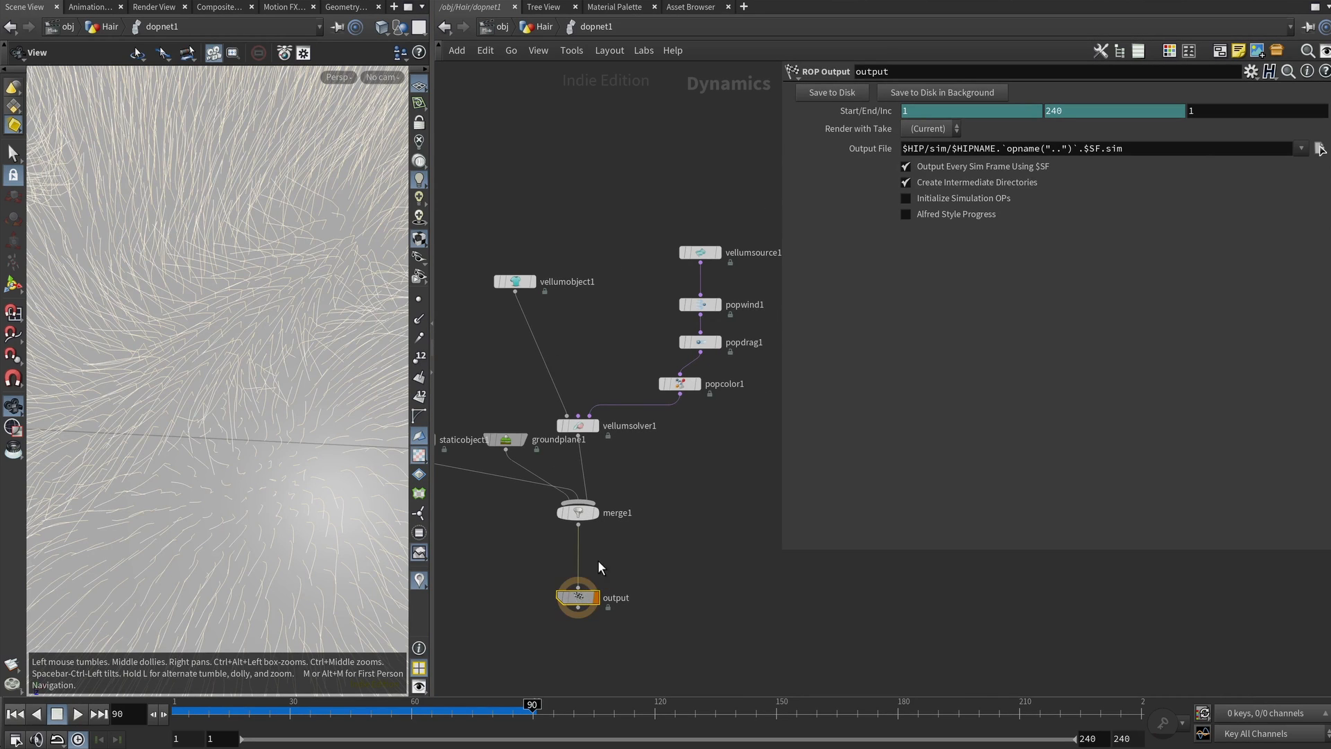
click(577, 425)
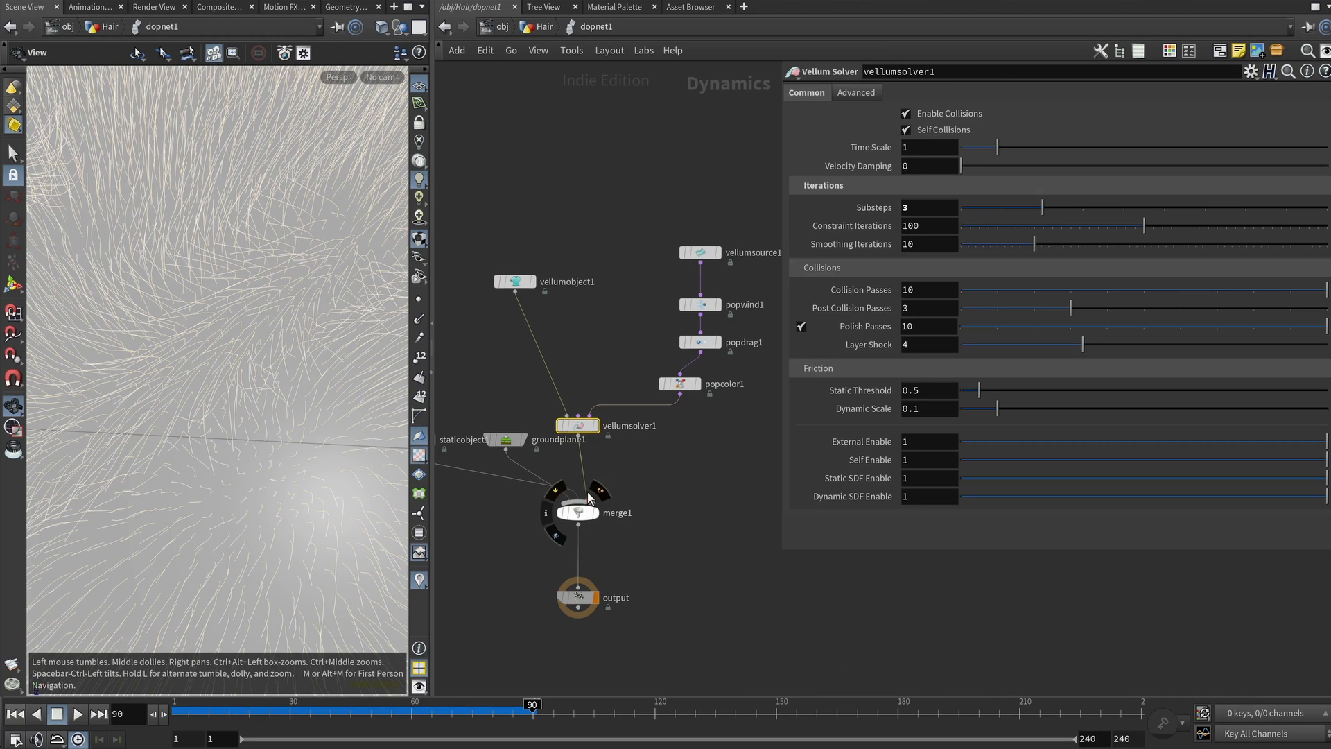
click(913, 209)
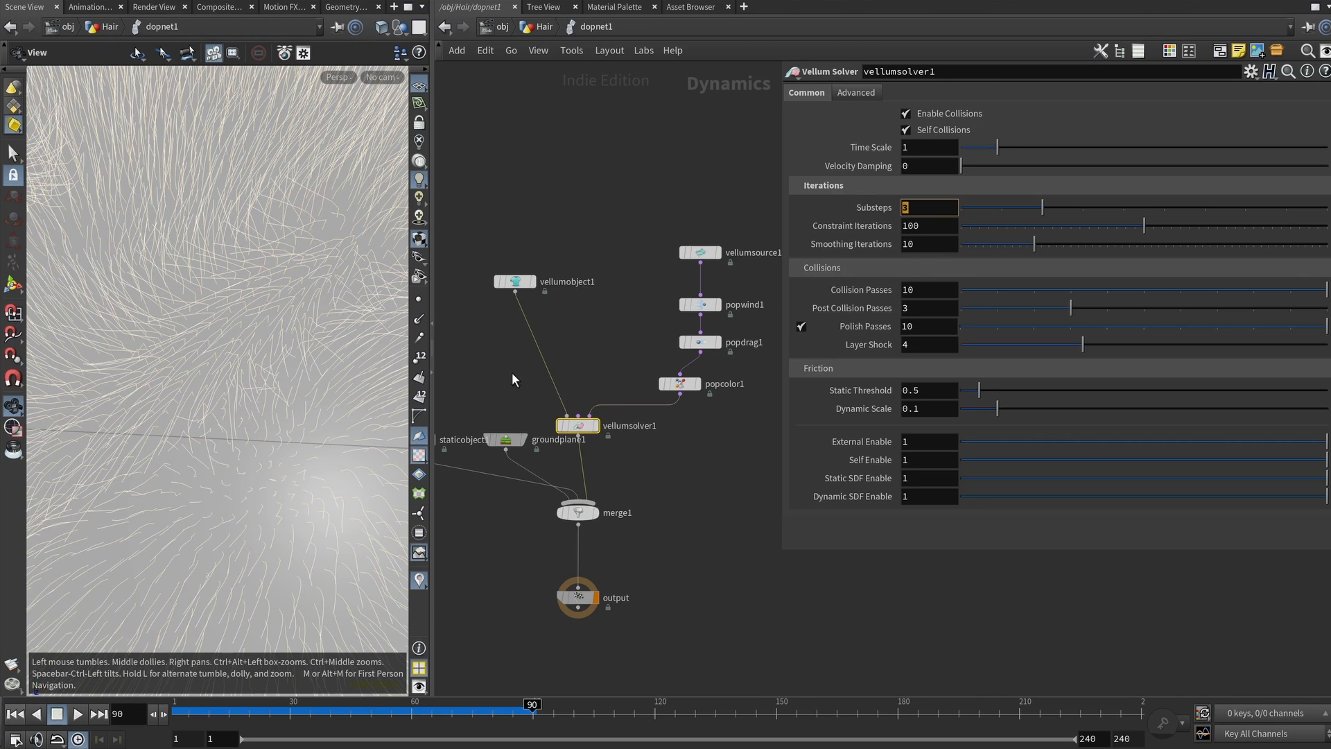
Step: Review vellumobject1's creation settings and vellumsource1's SOP Path and Constraint SOP Path
click(515, 282)
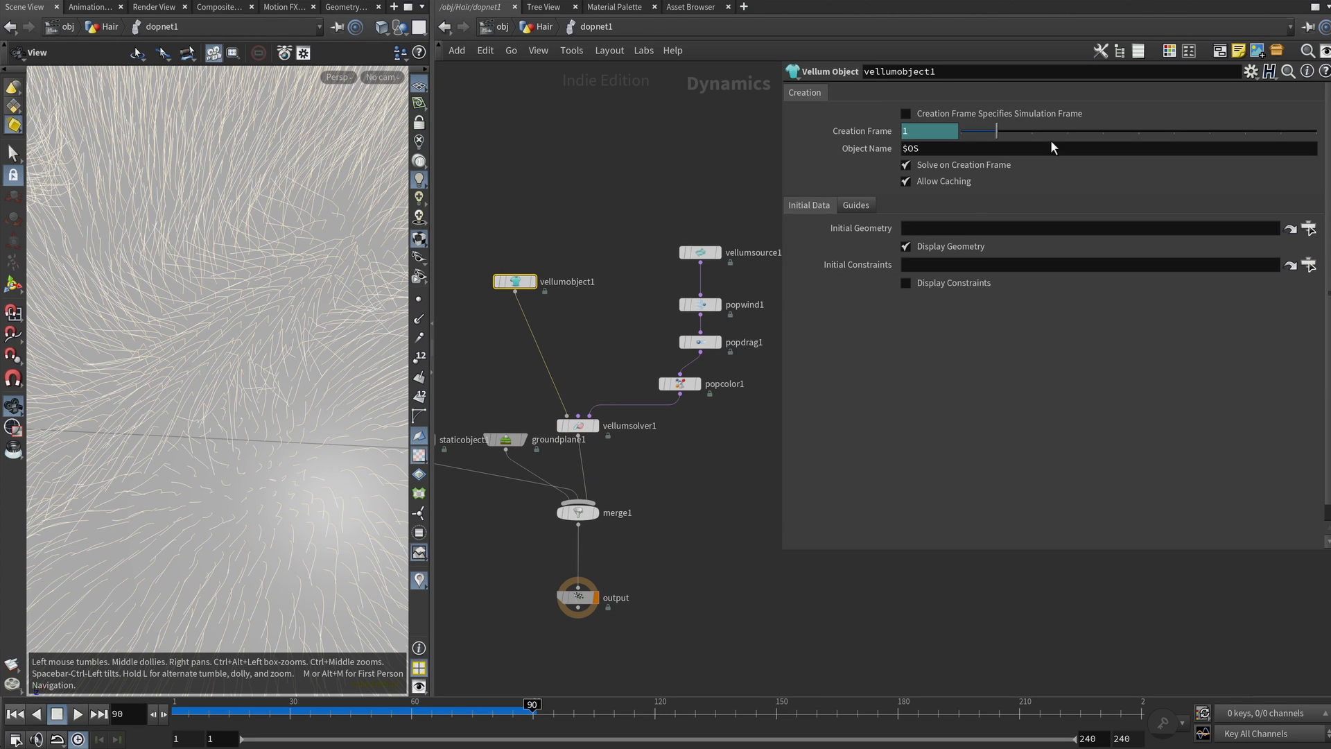
middle_drag(580, 319, 470, 323)
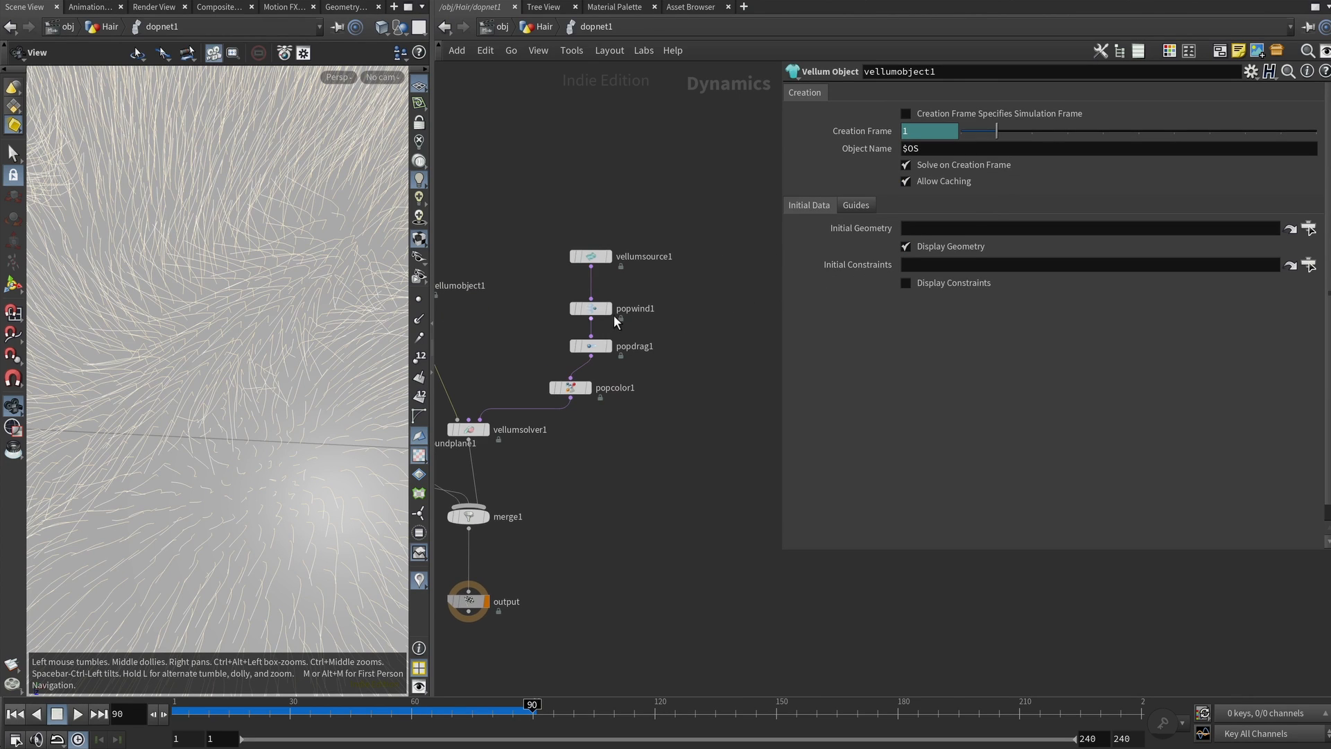
click(592, 257)
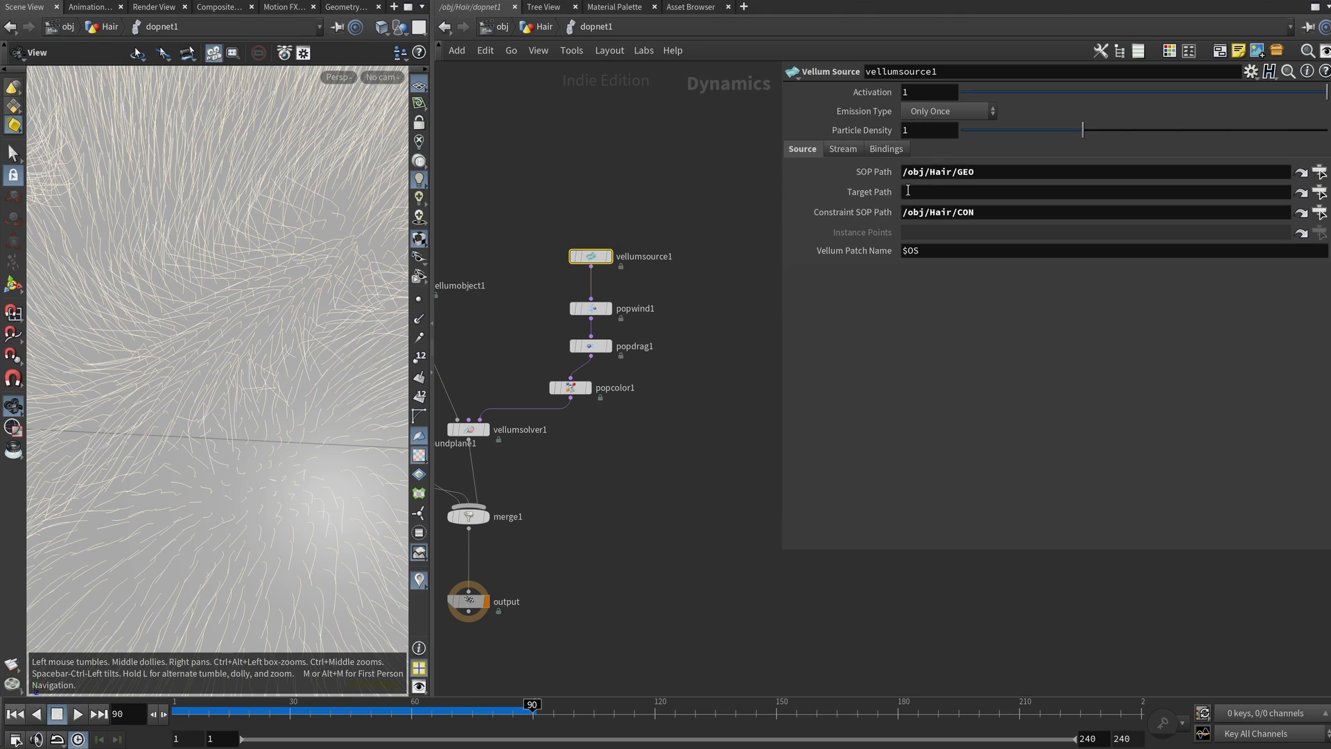
click(989, 173)
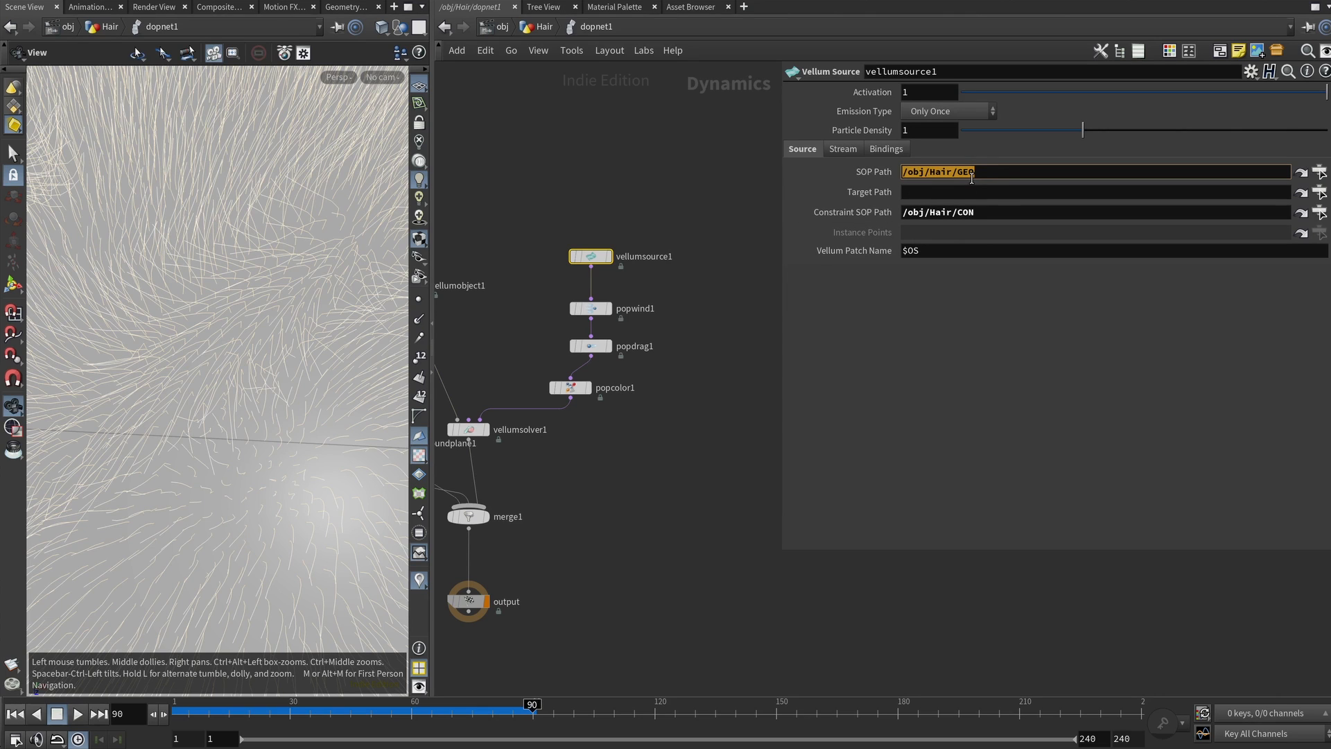
click(943, 212)
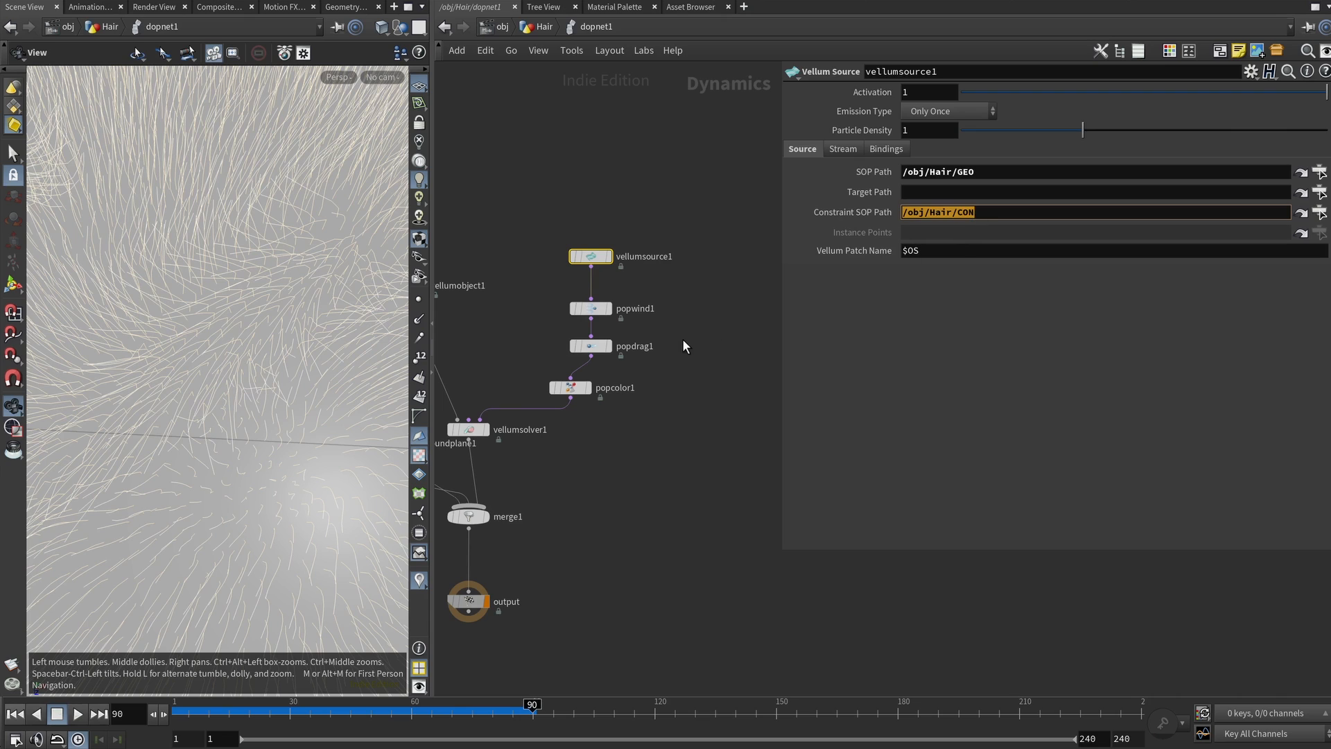
Step: Review popwind1's noise settings, including Turbulence, and popdrag1's Air Resistance
key(Down)
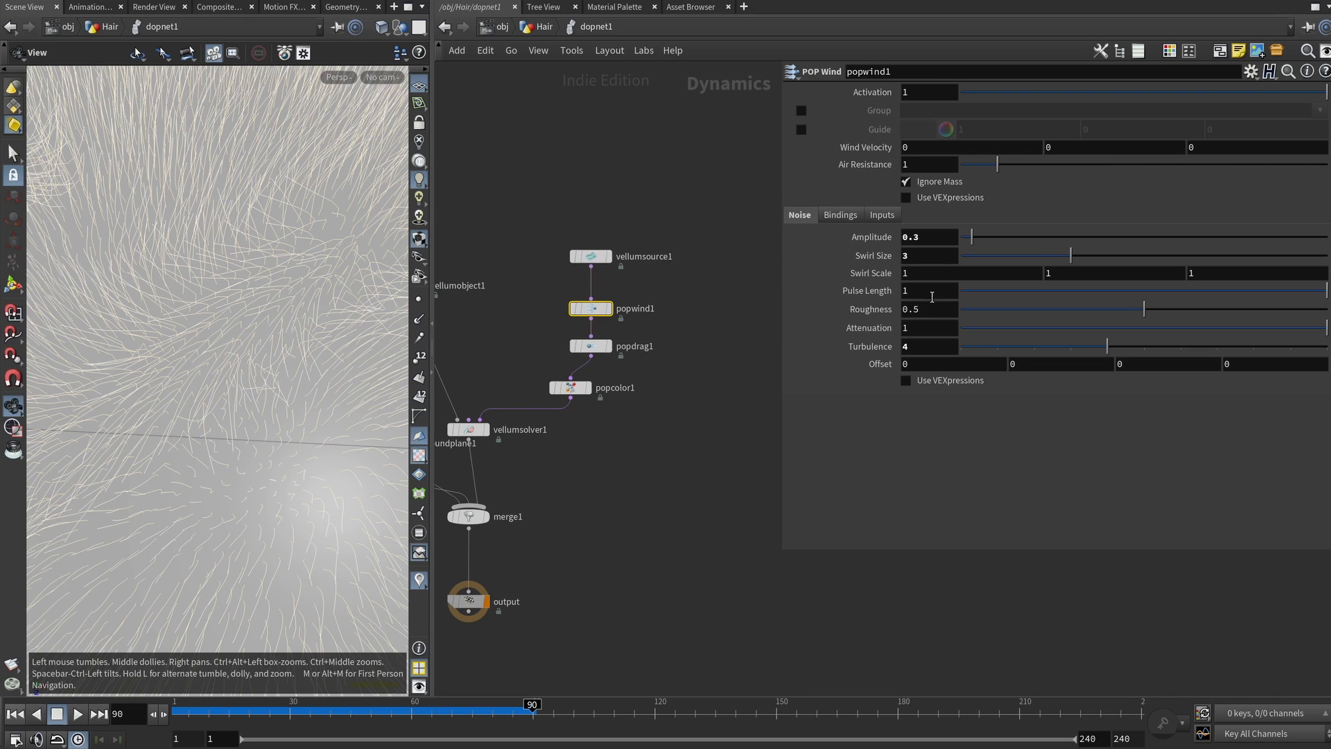
mouse_move(826, 289)
click(910, 346)
click(593, 350)
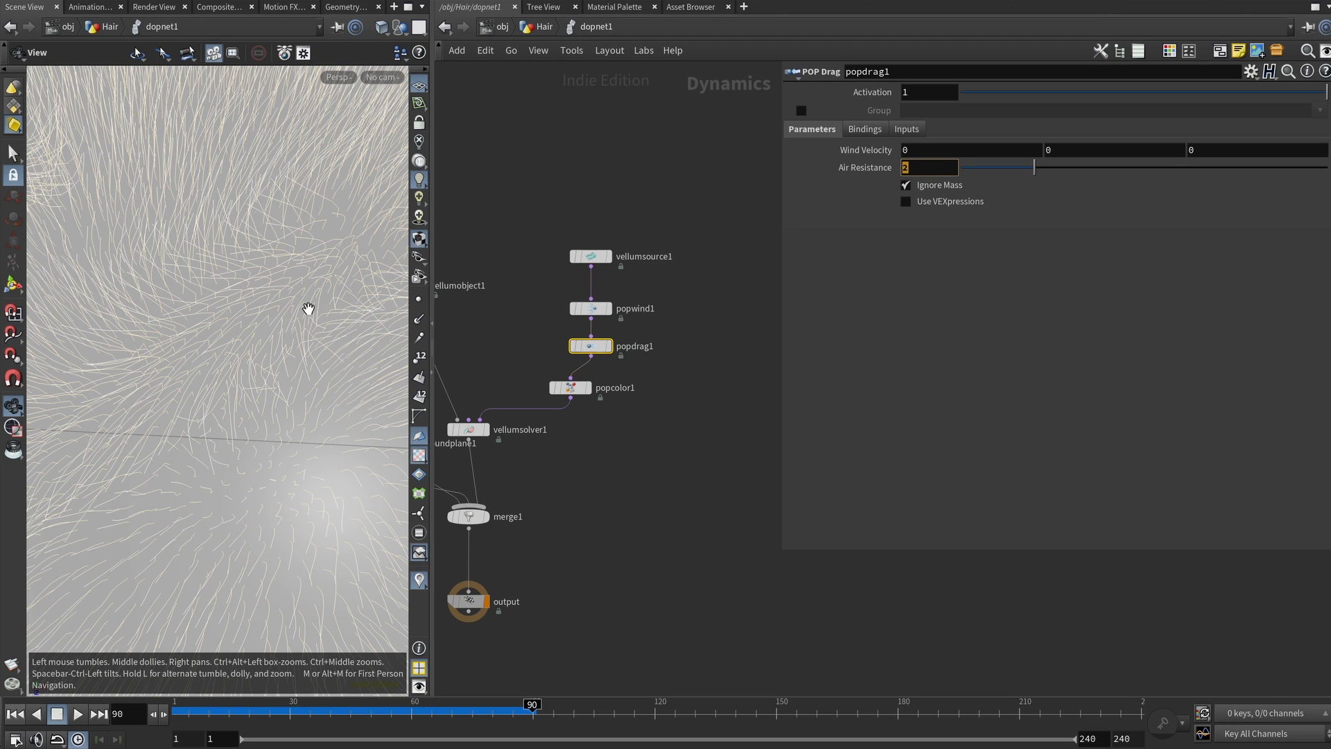
mouse_move(279, 312)
mouse_down()
mouse_move(214, 395)
mouse_move(176, 374)
mouse_move(301, 372)
mouse_move(294, 297)
mouse_up()
Step: Align popcolor1 directly beneath popdrag1 in the node chain
click(570, 388)
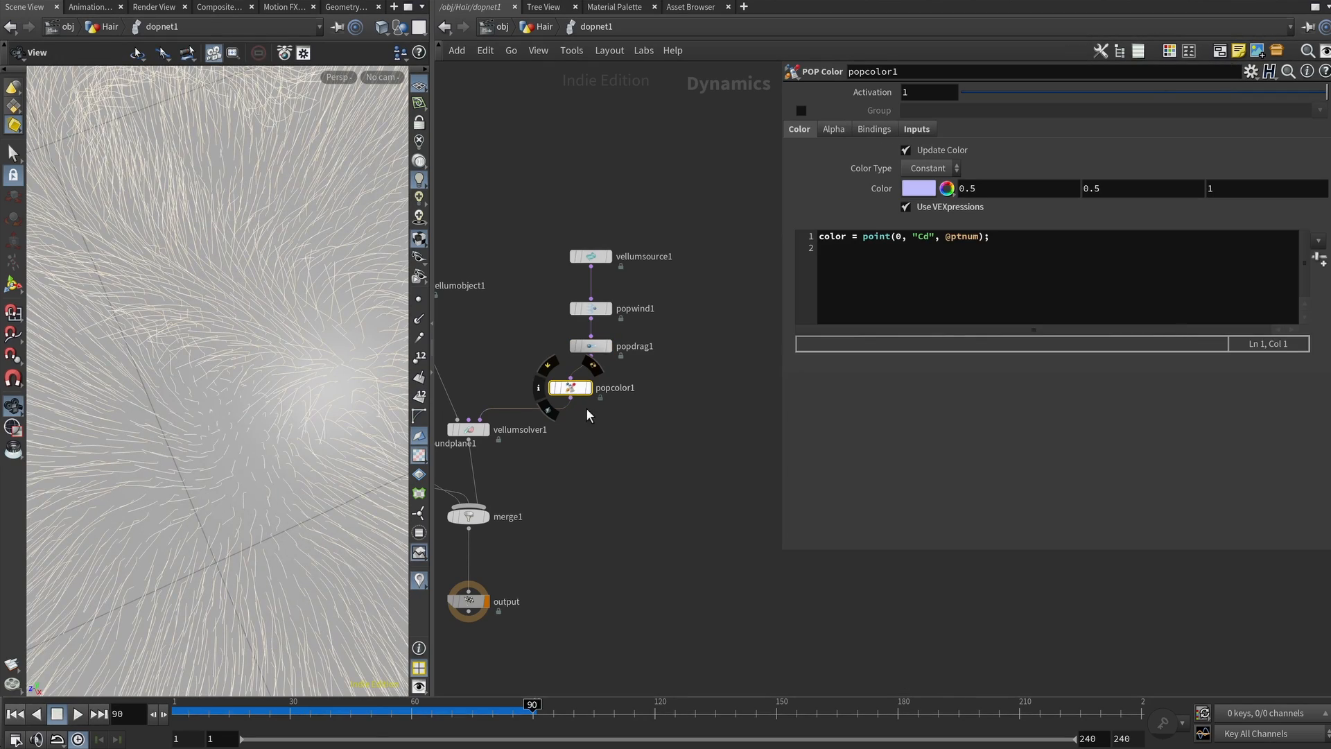
drag(574, 389, 595, 388)
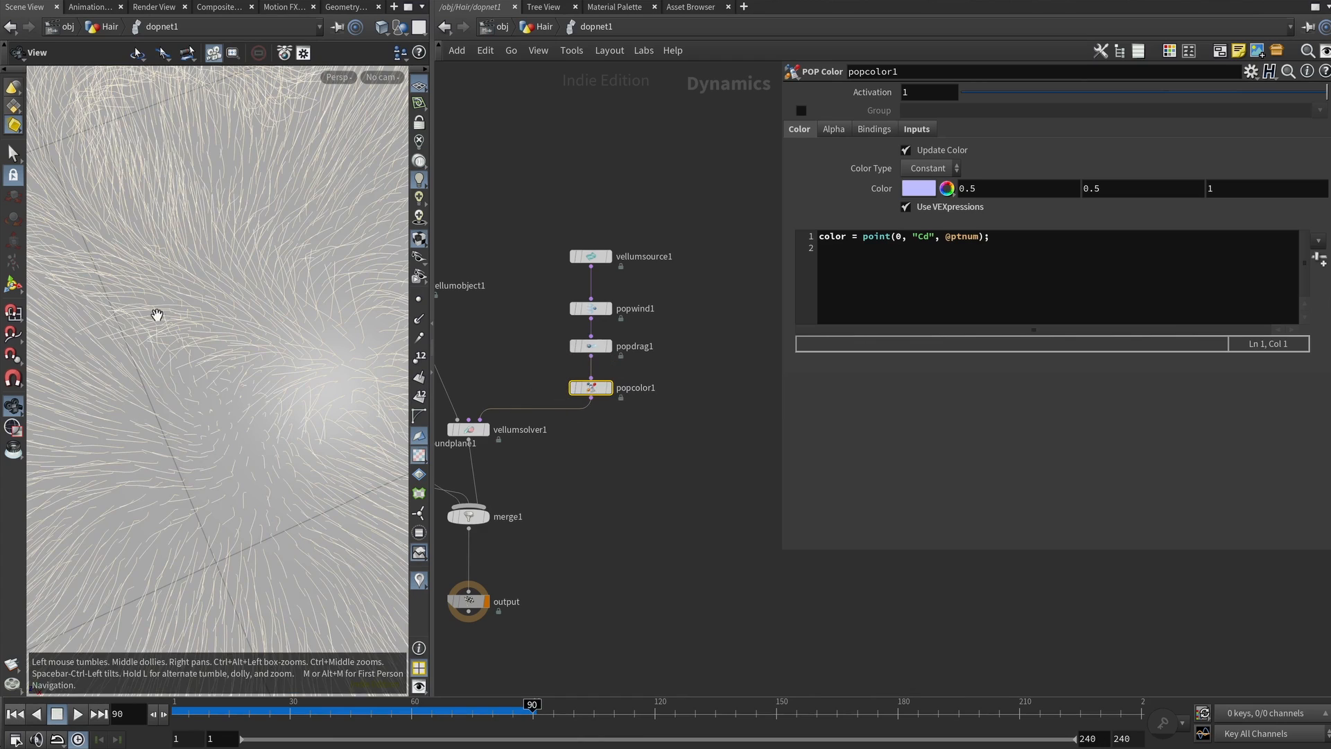
drag(157, 315, 229, 291)
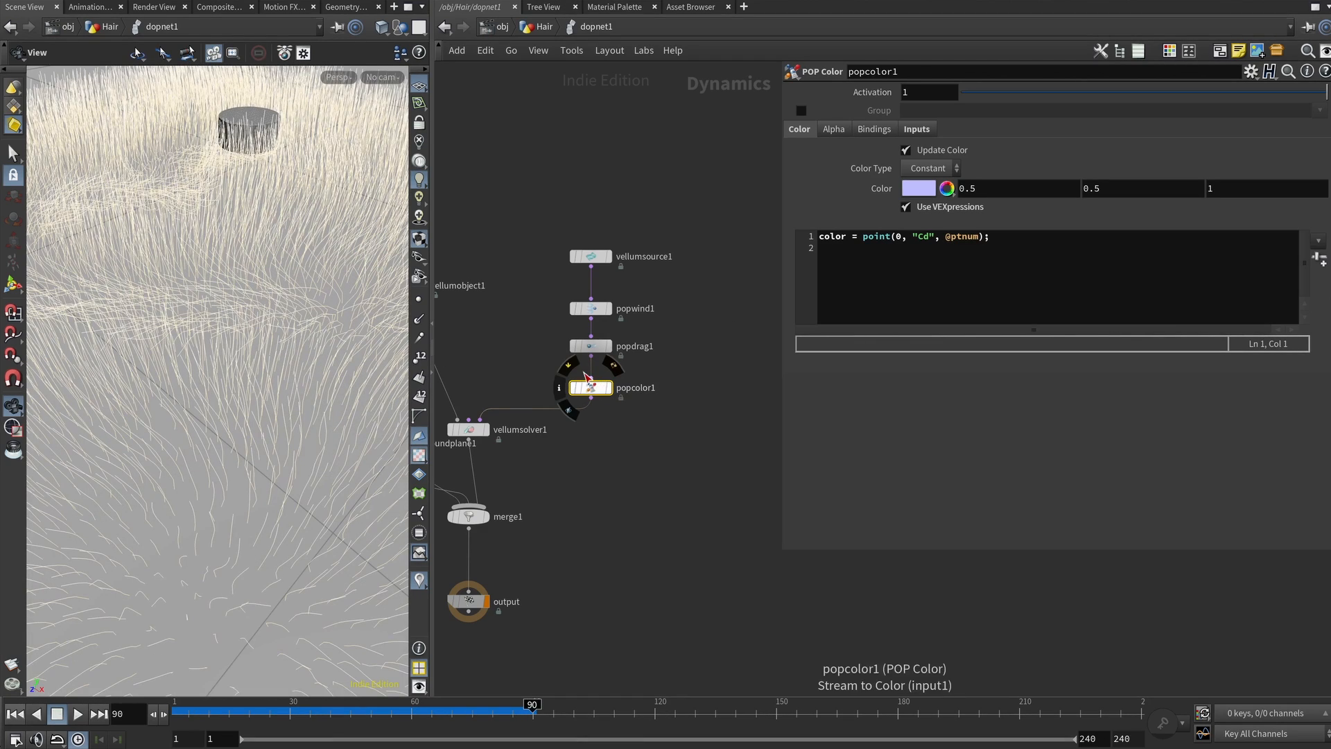
Step: Temporarily bypass popcolor1 and inspect its VEX color expression
click(569, 364)
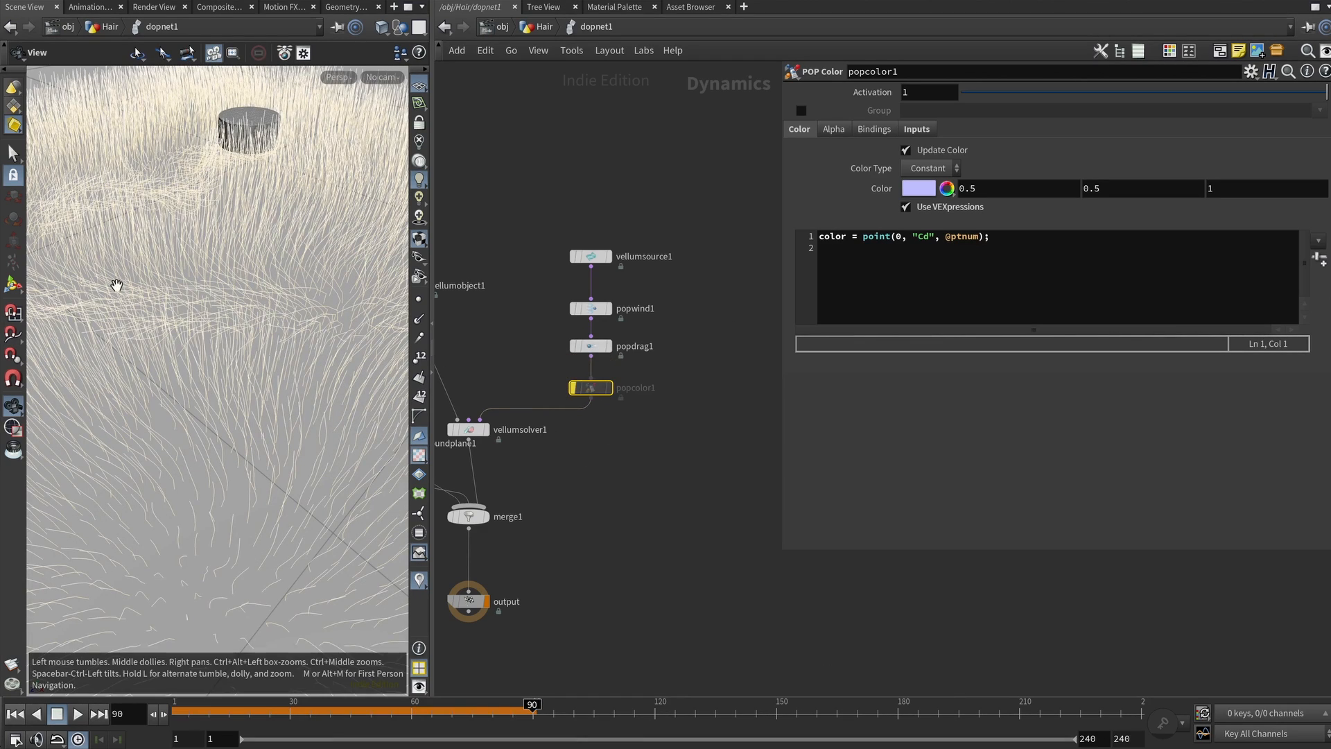
drag(117, 285, 109, 265)
click(939, 267)
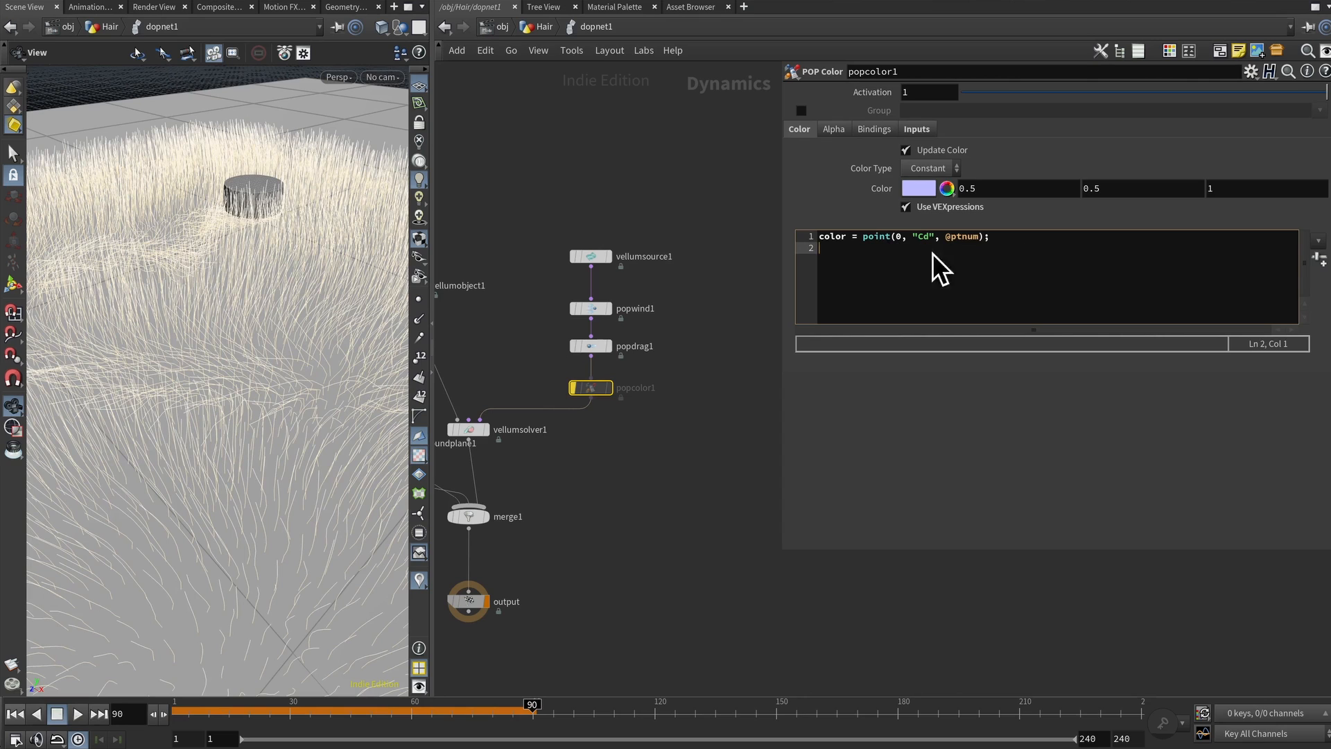
middle_drag(593, 388, 647, 334)
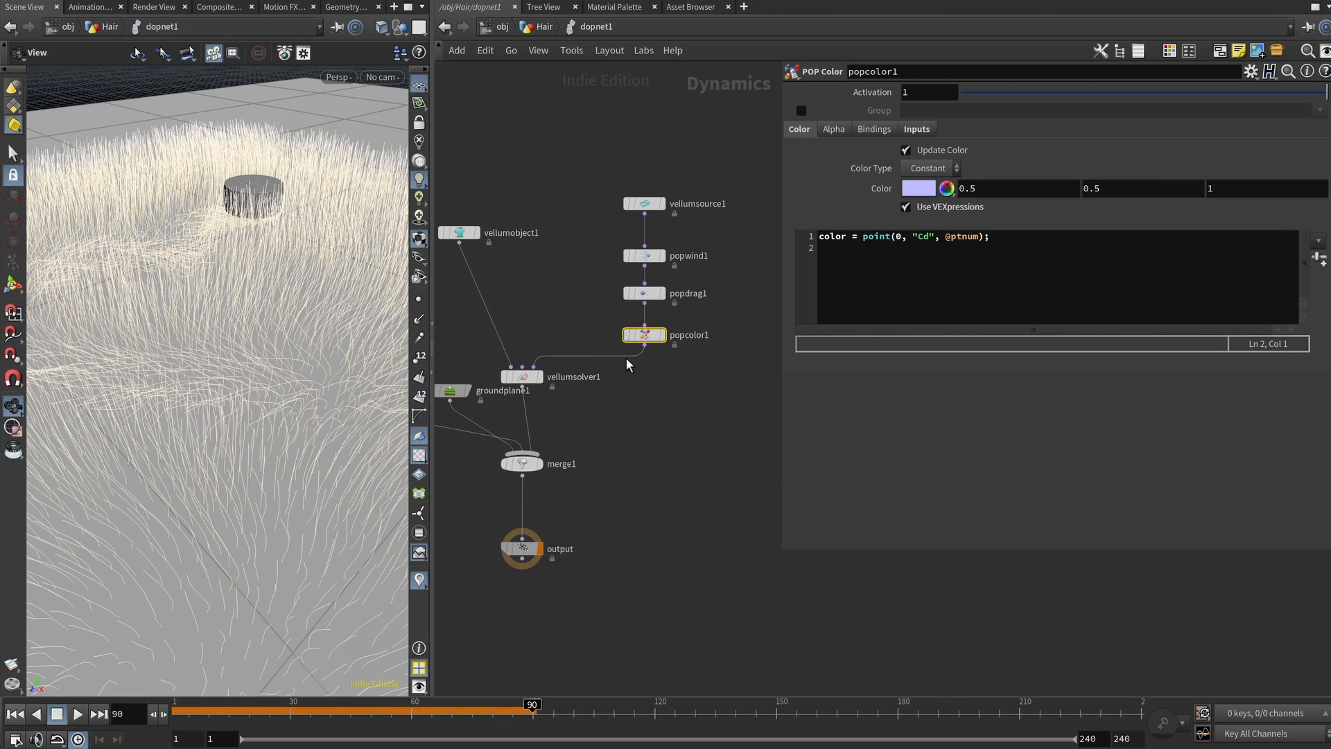
Step: Rearrange merge1, staticobject1 and groundplane1 below vellumsolver1 to spread out the collision branch
click(523, 378)
middle_drag(641, 483, 775, 340)
drag(656, 324, 656, 360)
drag(490, 255, 474, 320)
mouse_move(588, 251)
mouse_down()
mouse_move(627, 267)
mouse_move(624, 300)
mouse_move(585, 314)
mouse_move(580, 262)
mouse_up()
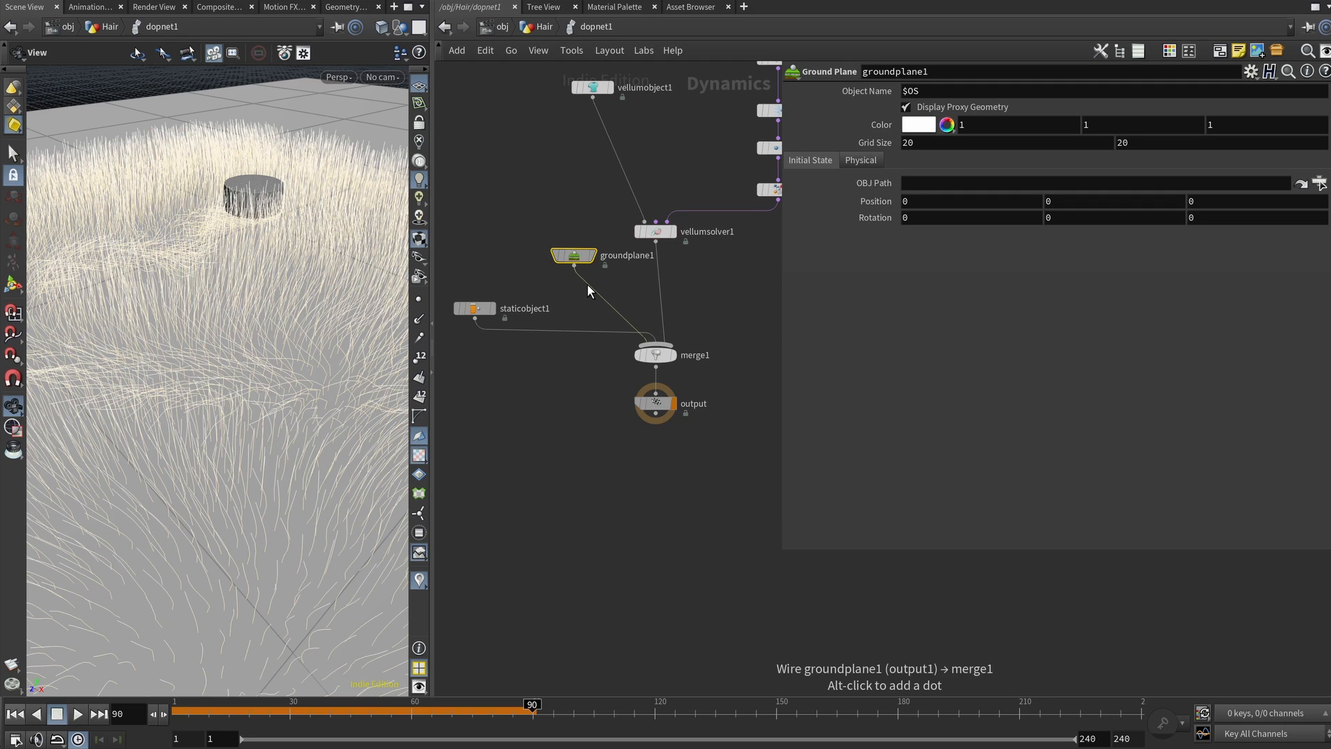
Step: Inspect merge1's inputs and staticobject1's SOP Path, locating OUT_Collider under Path_And_Collider in the operator chooser without changing the path
click(667, 356)
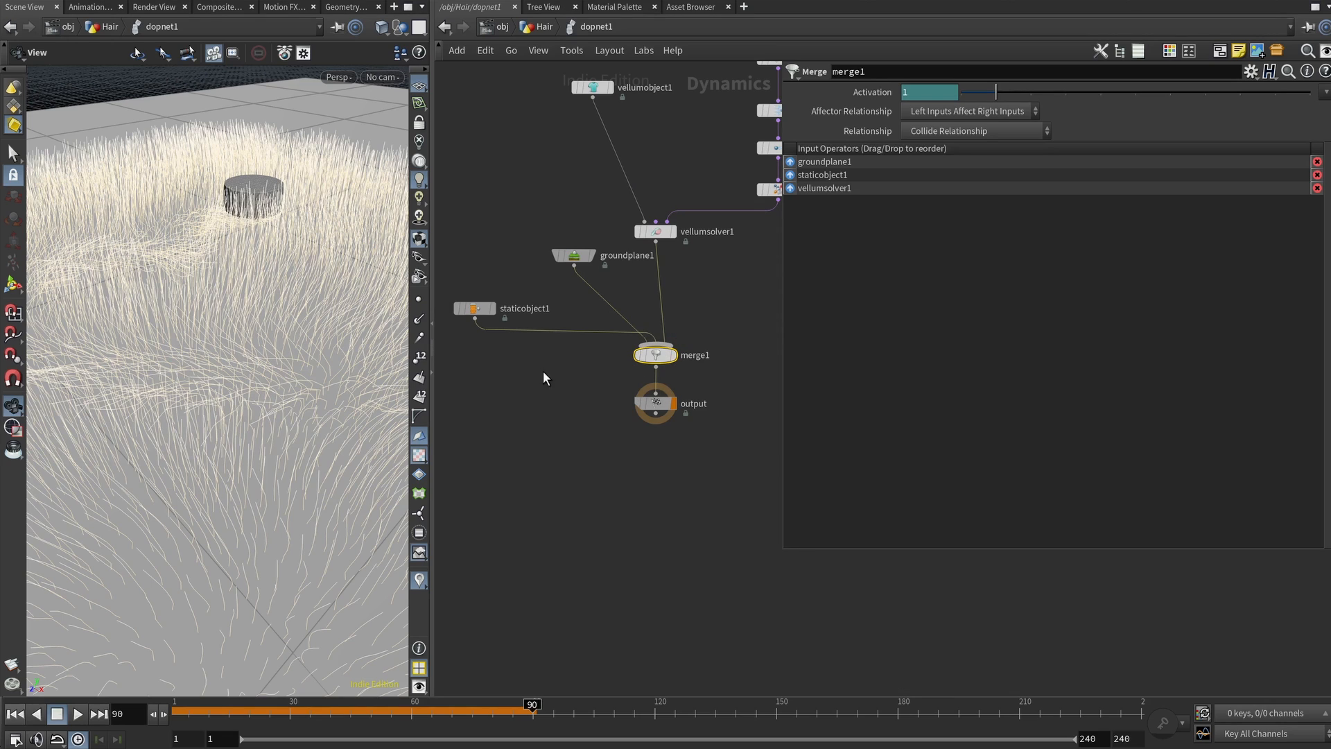
click(478, 308)
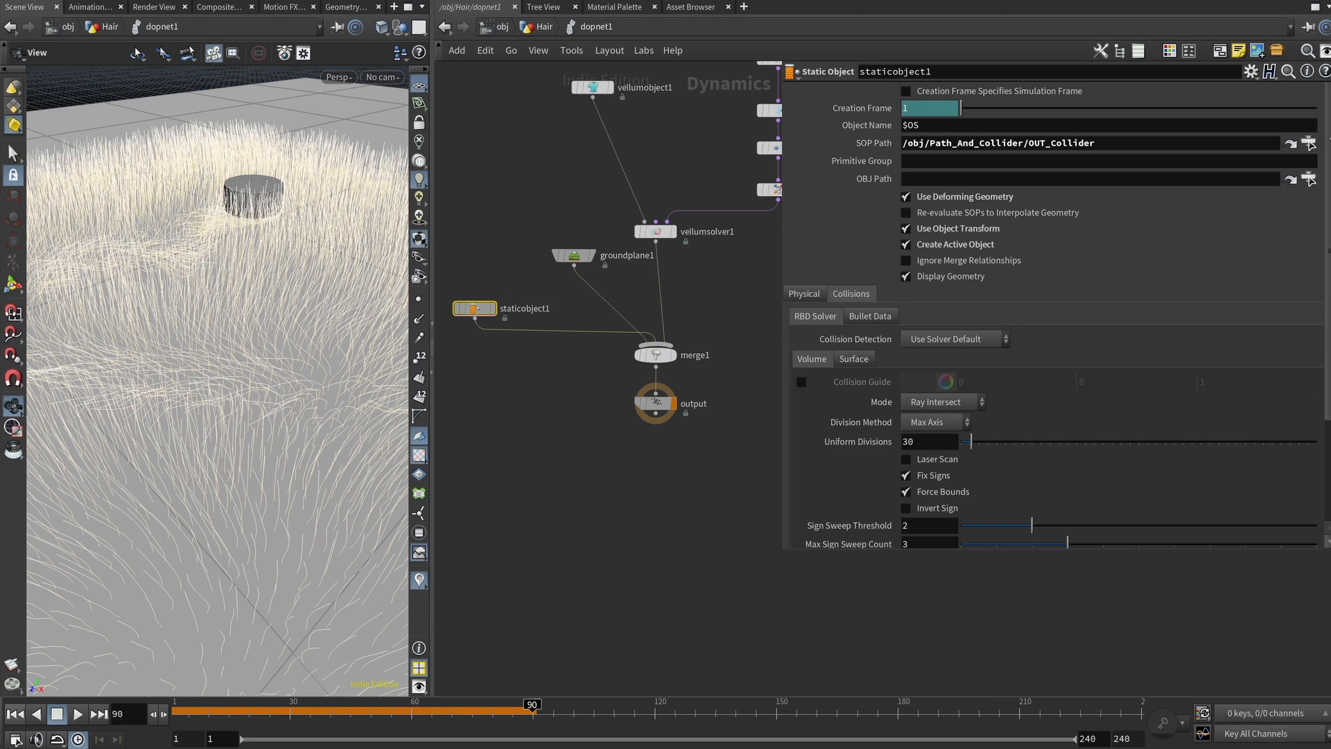
click(1179, 144)
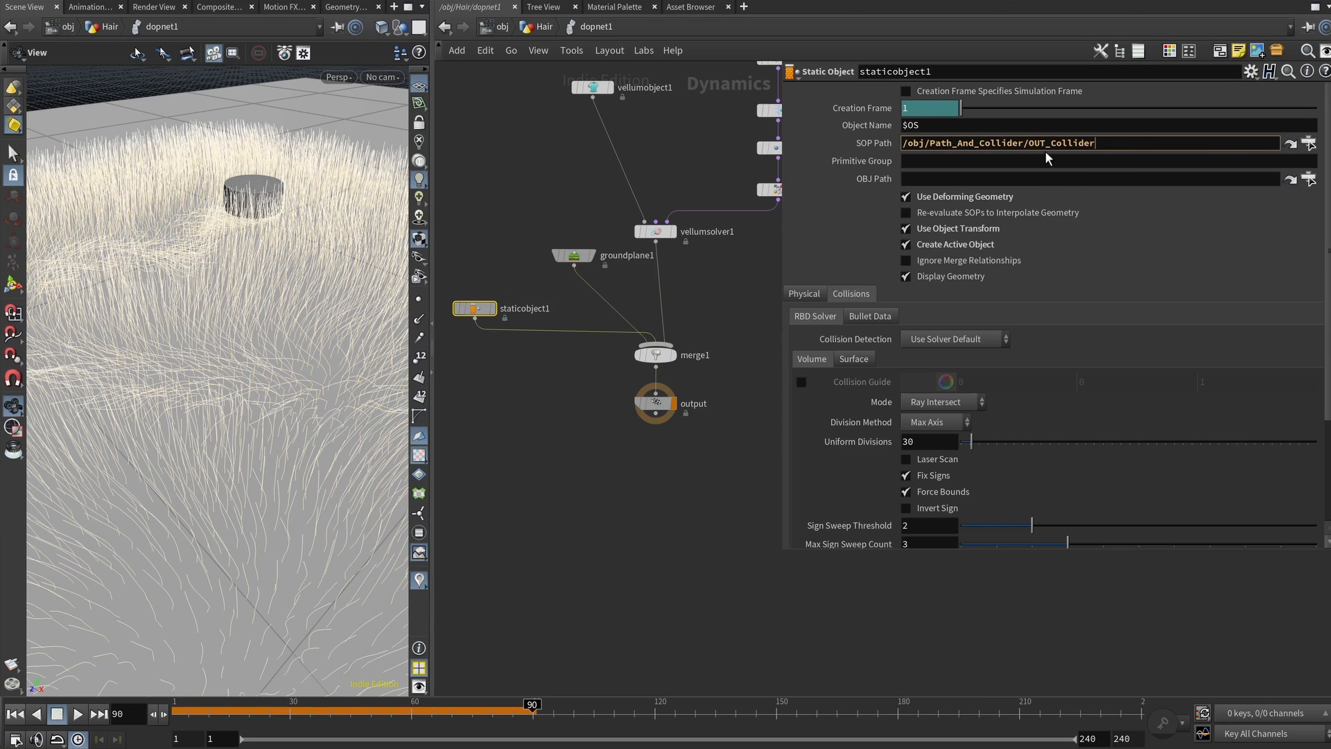
click(1309, 143)
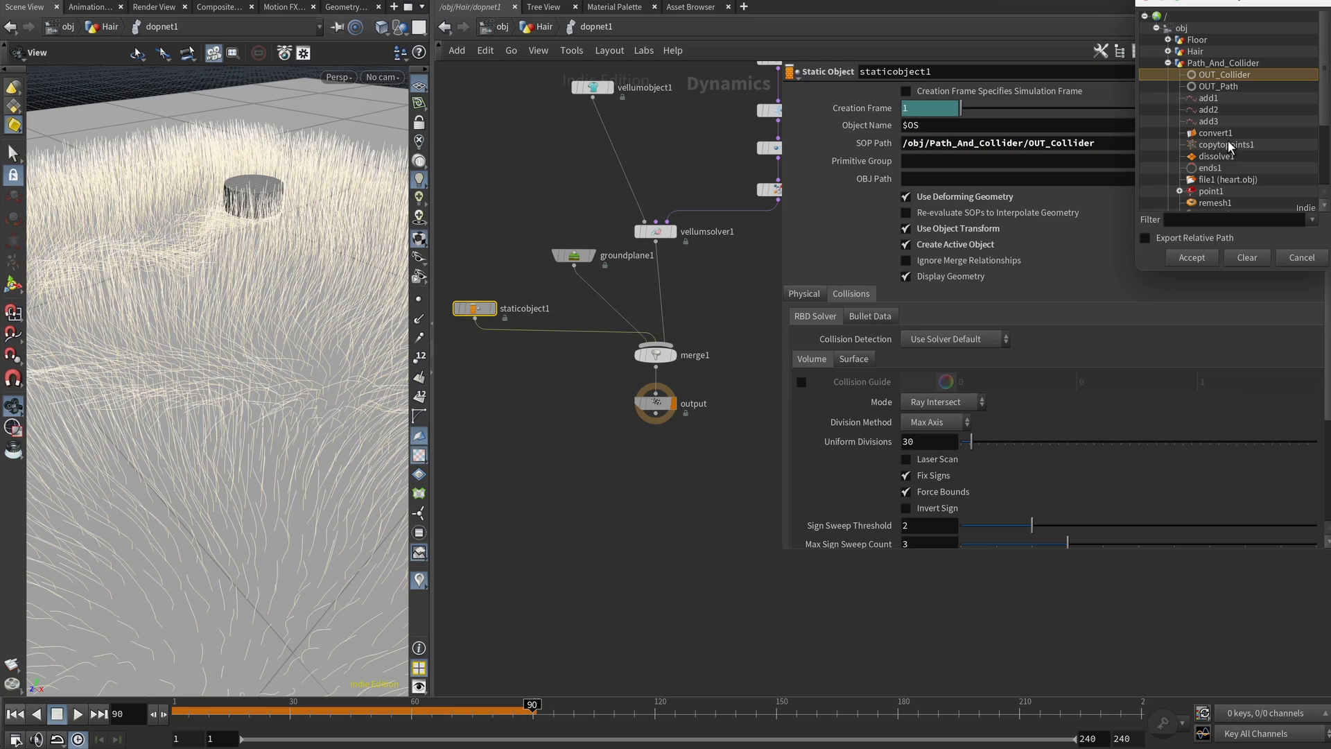
click(1197, 63)
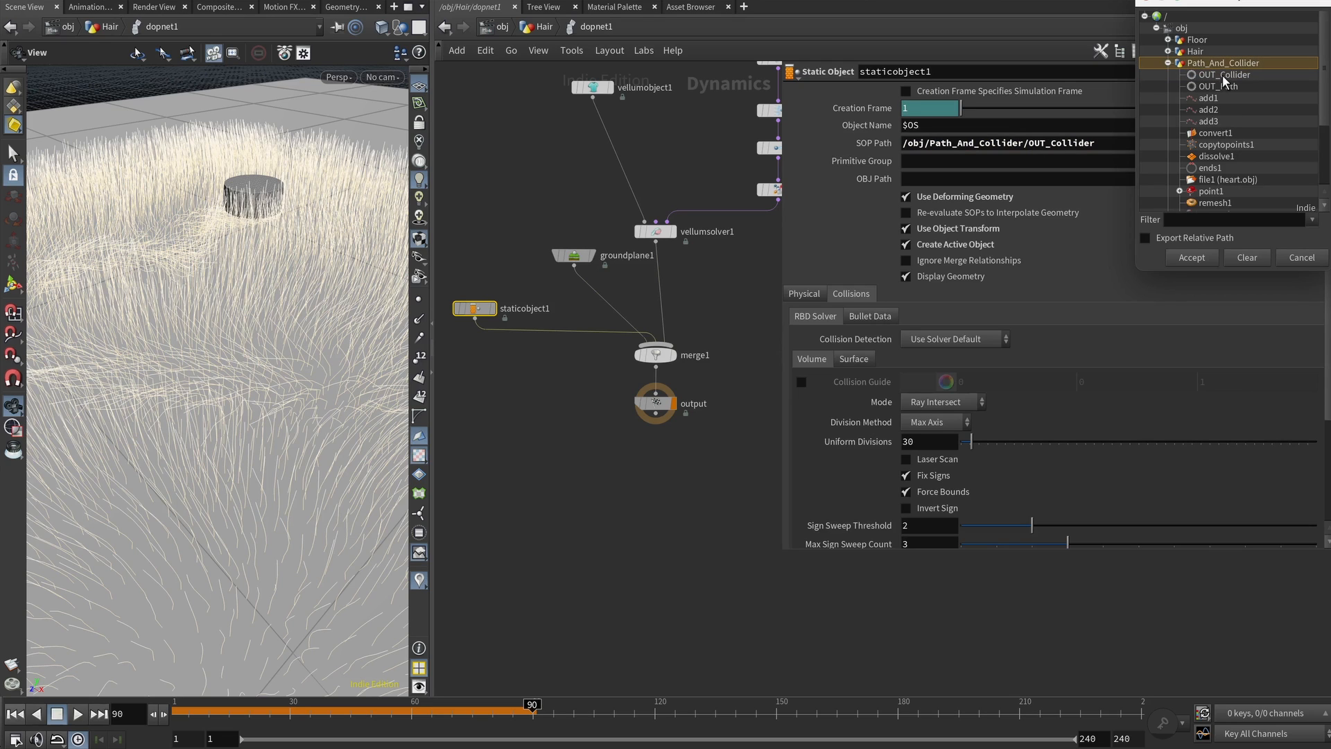
click(1221, 75)
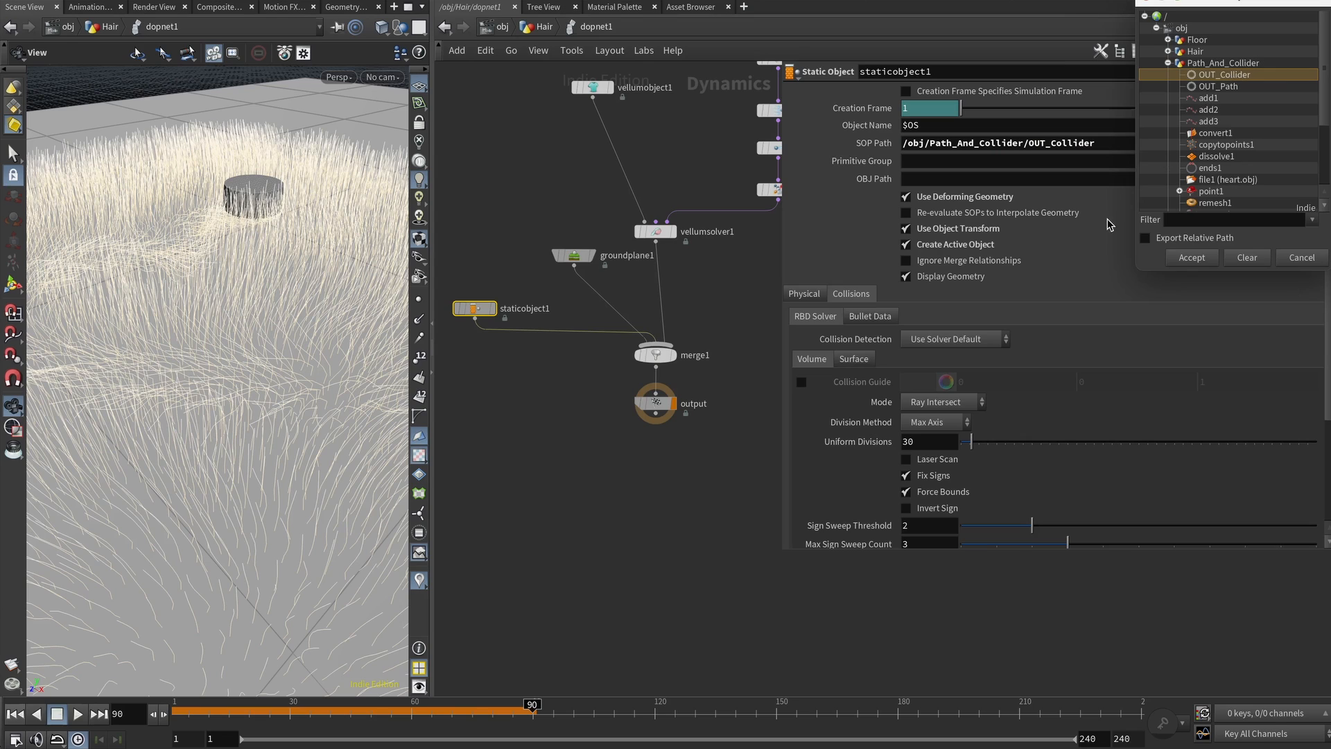
click(1301, 257)
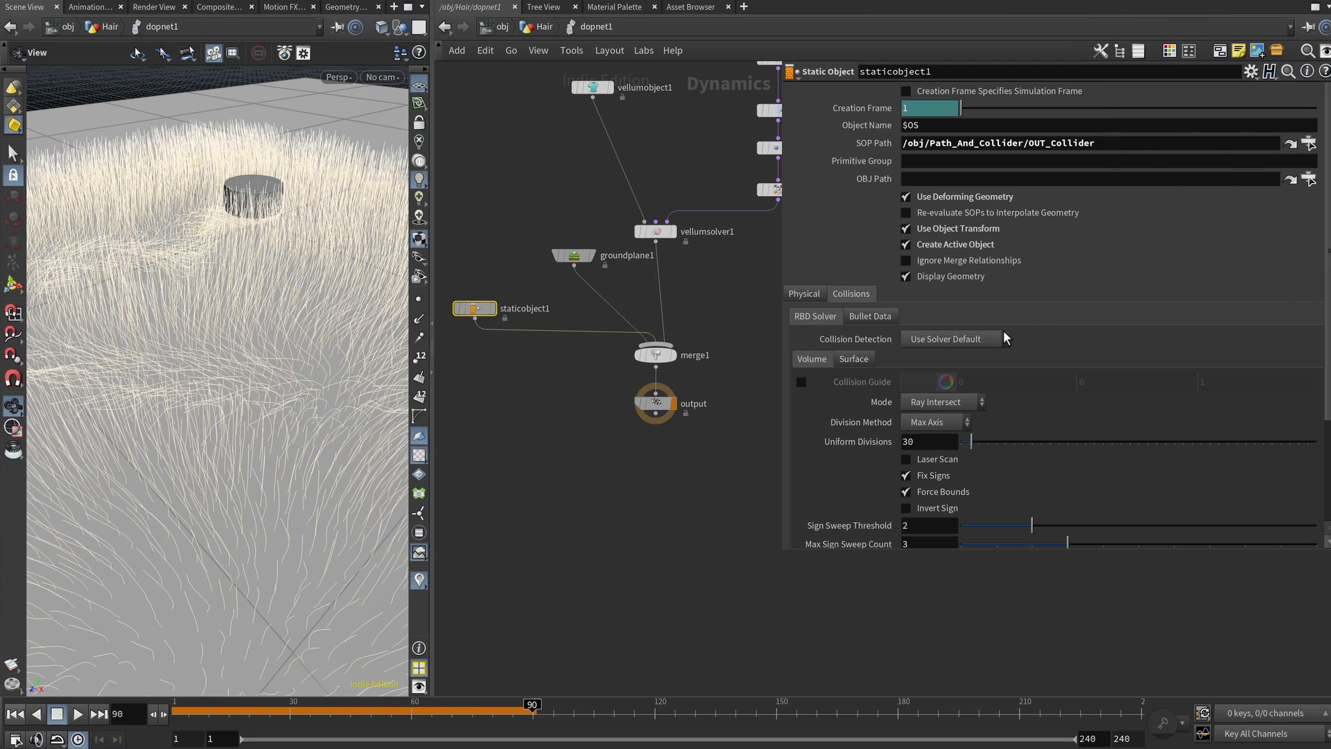
Step: Review staticobject1's Physical settings, including Bounce and Friction
scroll(1033, 325, down, 1)
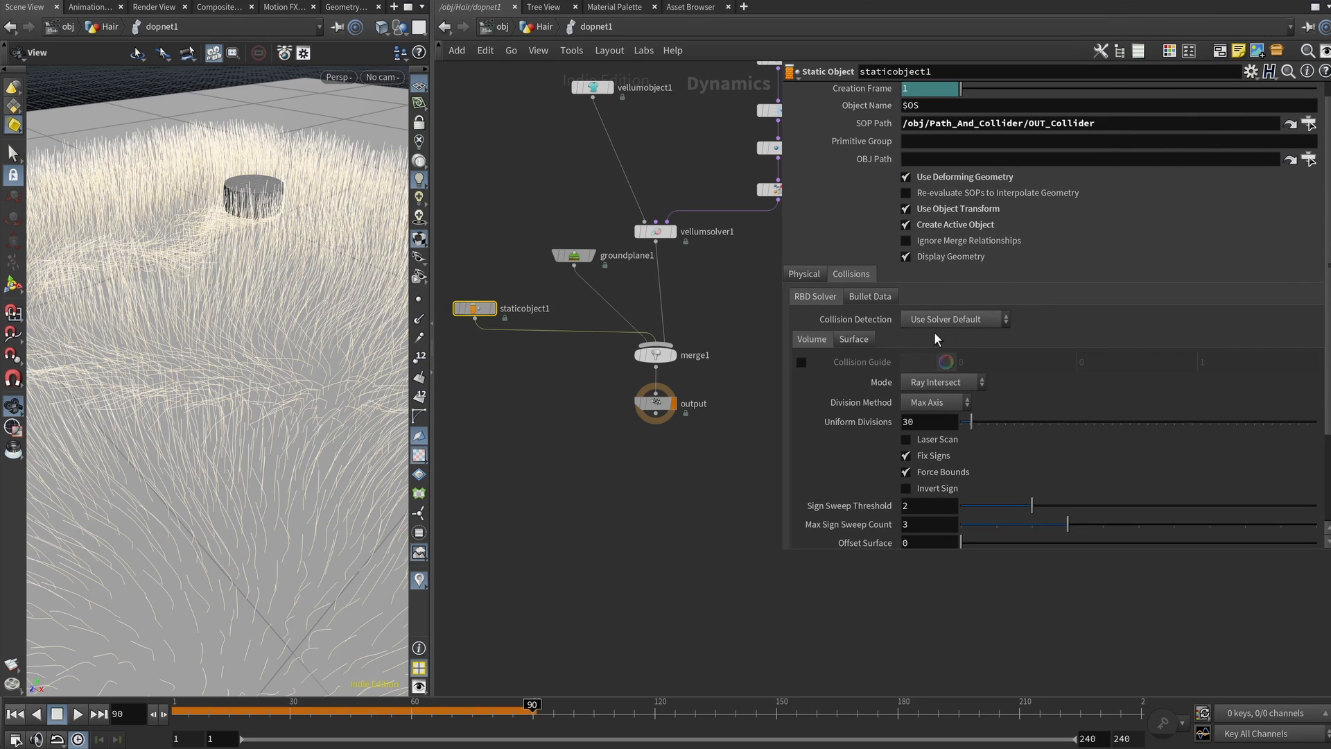
click(804, 273)
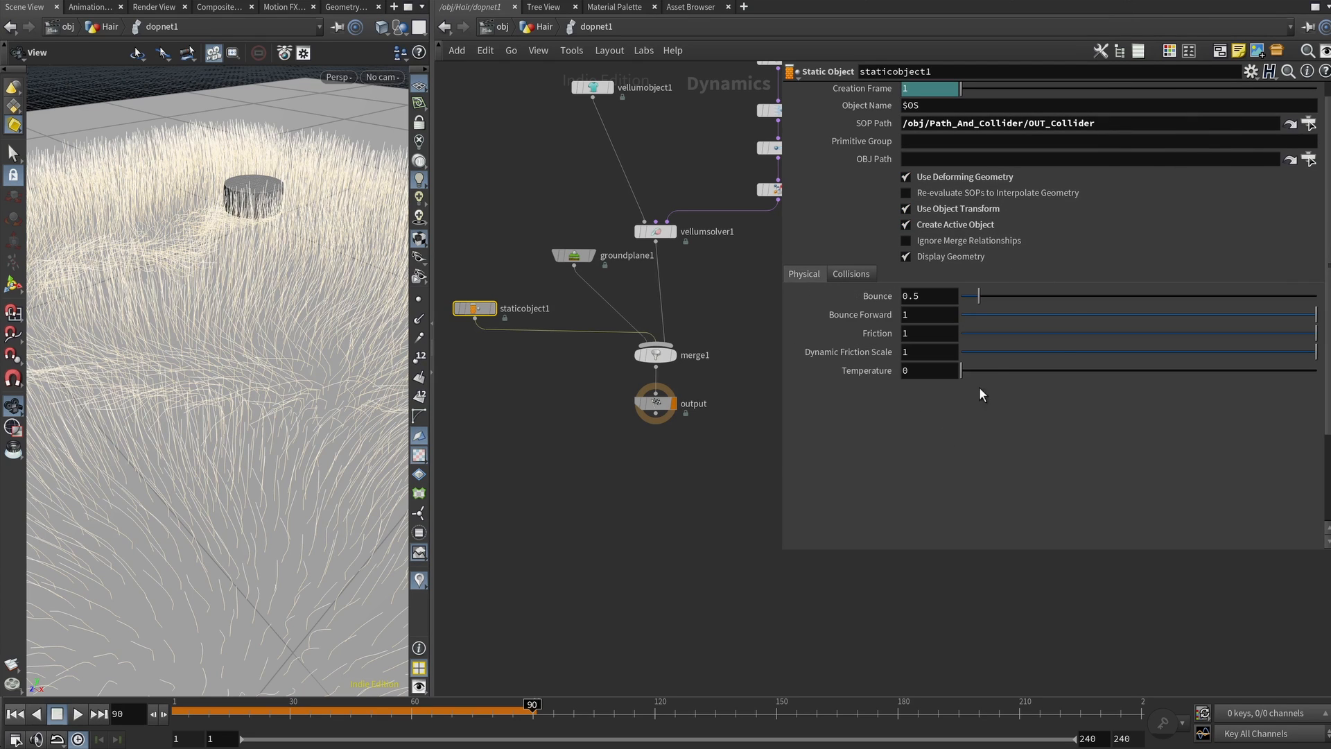
middle_drag(683, 500, 651, 504)
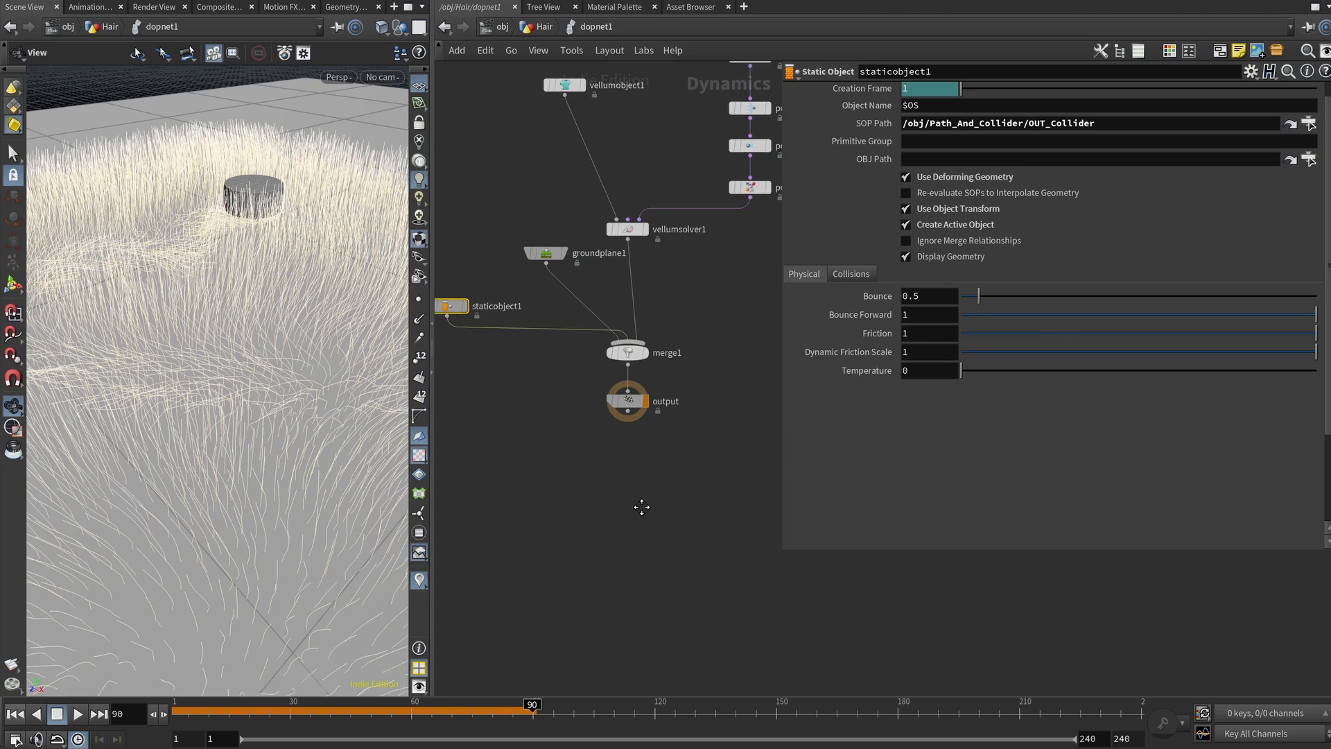
Step: Restart the simulation from frame 1, scrub the simulated range to frame 83, and inspect the hair pushed down along the collider's trail
click(14, 714)
drag(266, 389, 278, 263)
click(538, 729)
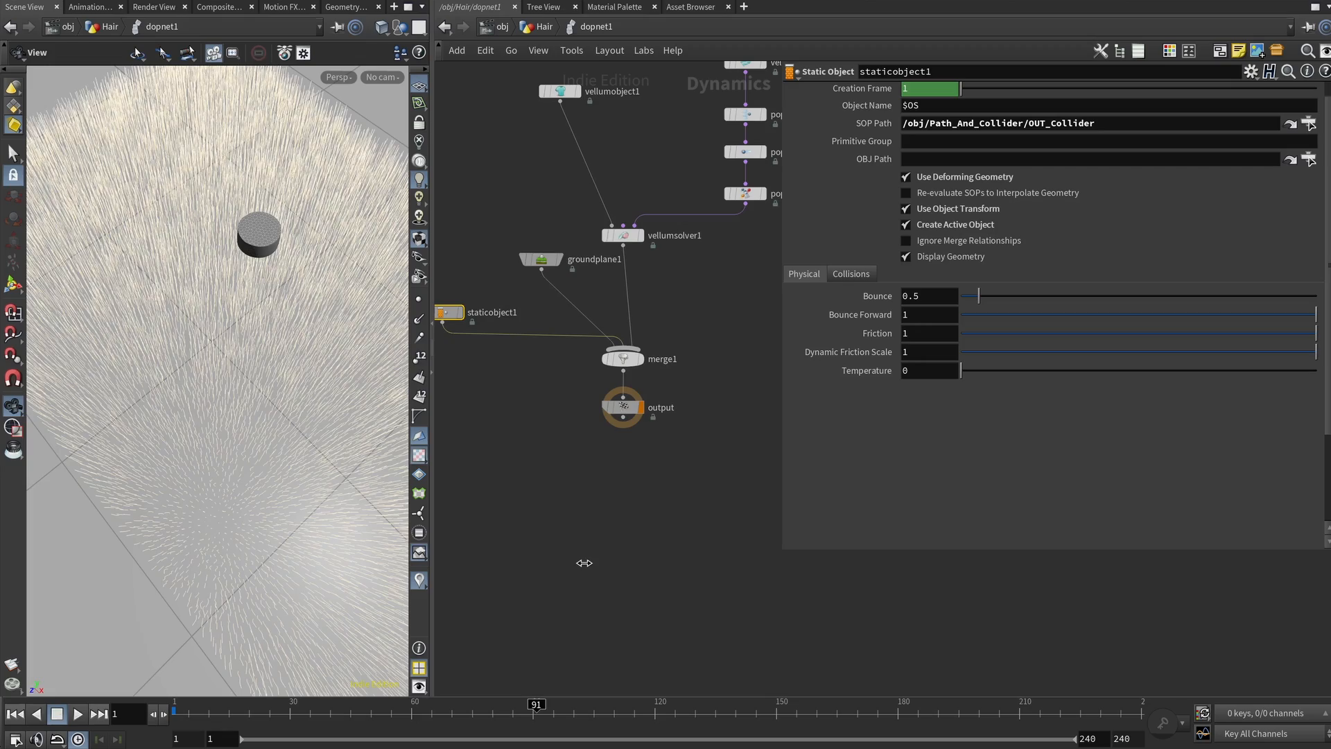
drag(527, 706, 212, 720)
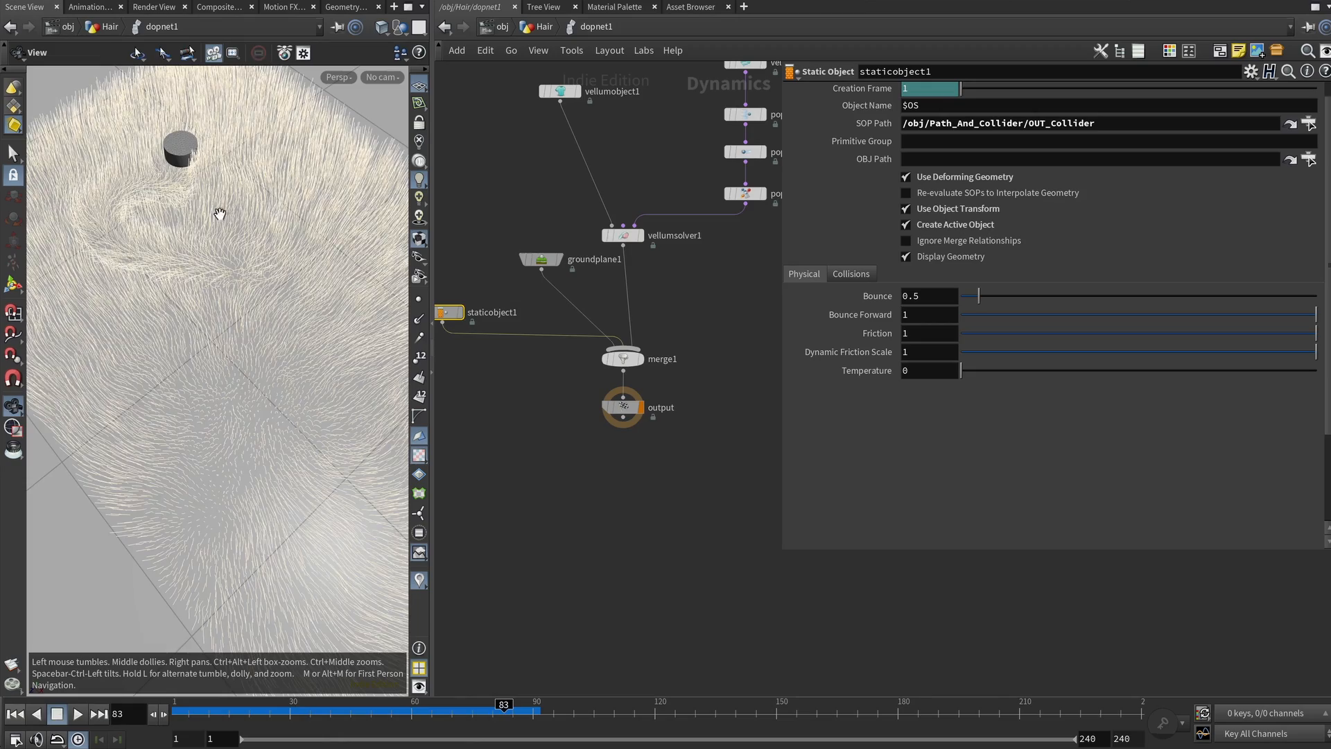
drag(220, 215, 262, 250)
mouse_move(262, 250)
middle_down()
mouse_move(250, 276)
mouse_move(271, 256)
middle_up()
drag(271, 255, 167, 283)
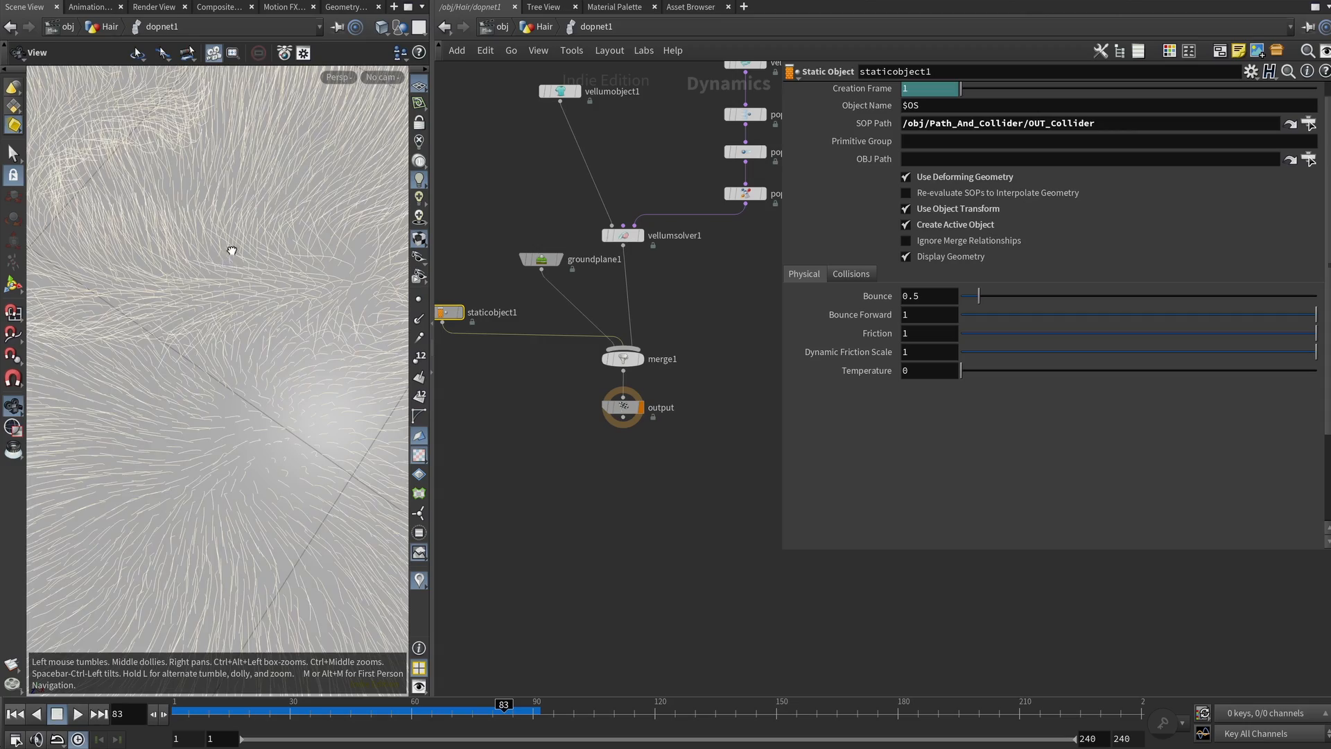
drag(231, 250, 318, 220)
Step: Return to the Hair geometry network and open dopimport1's settings in the Import and Cache group
key(u)
middle_drag(692, 448, 438, 420)
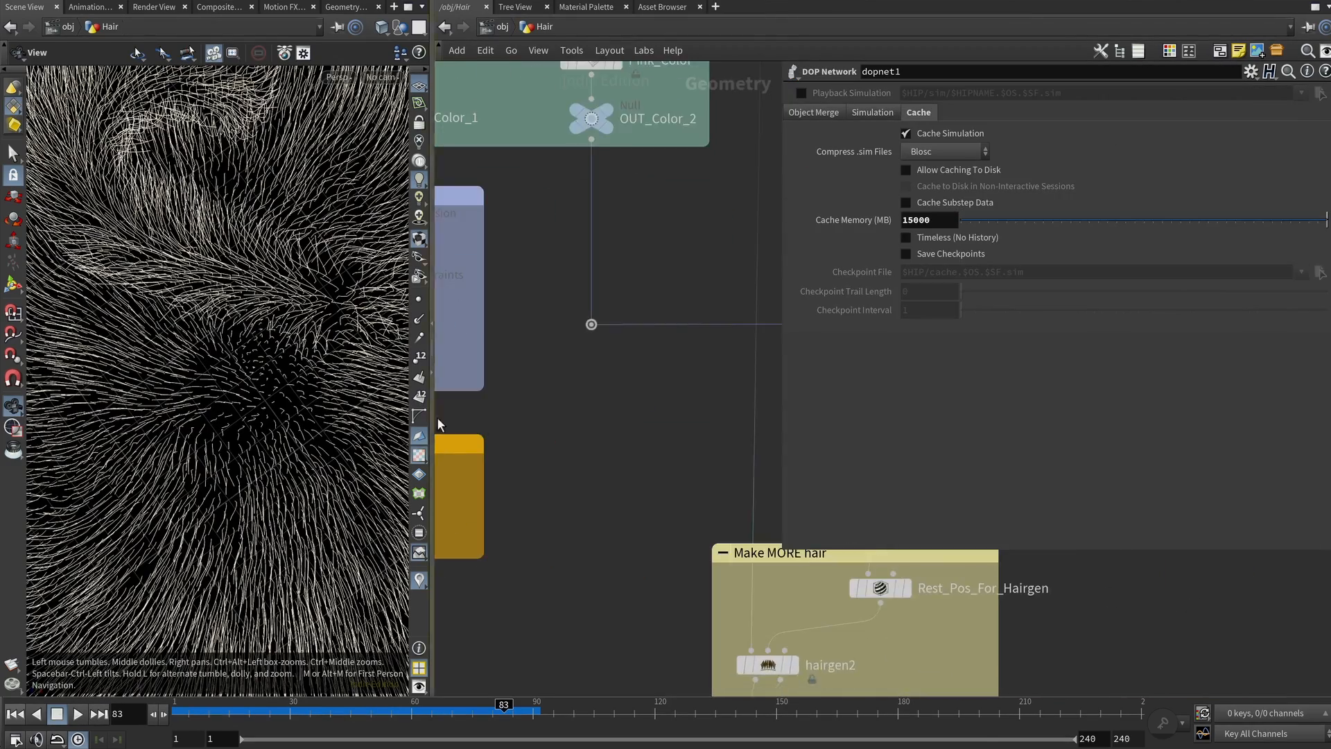
scroll(486, 423, down, 5)
mouse_move(547, 334)
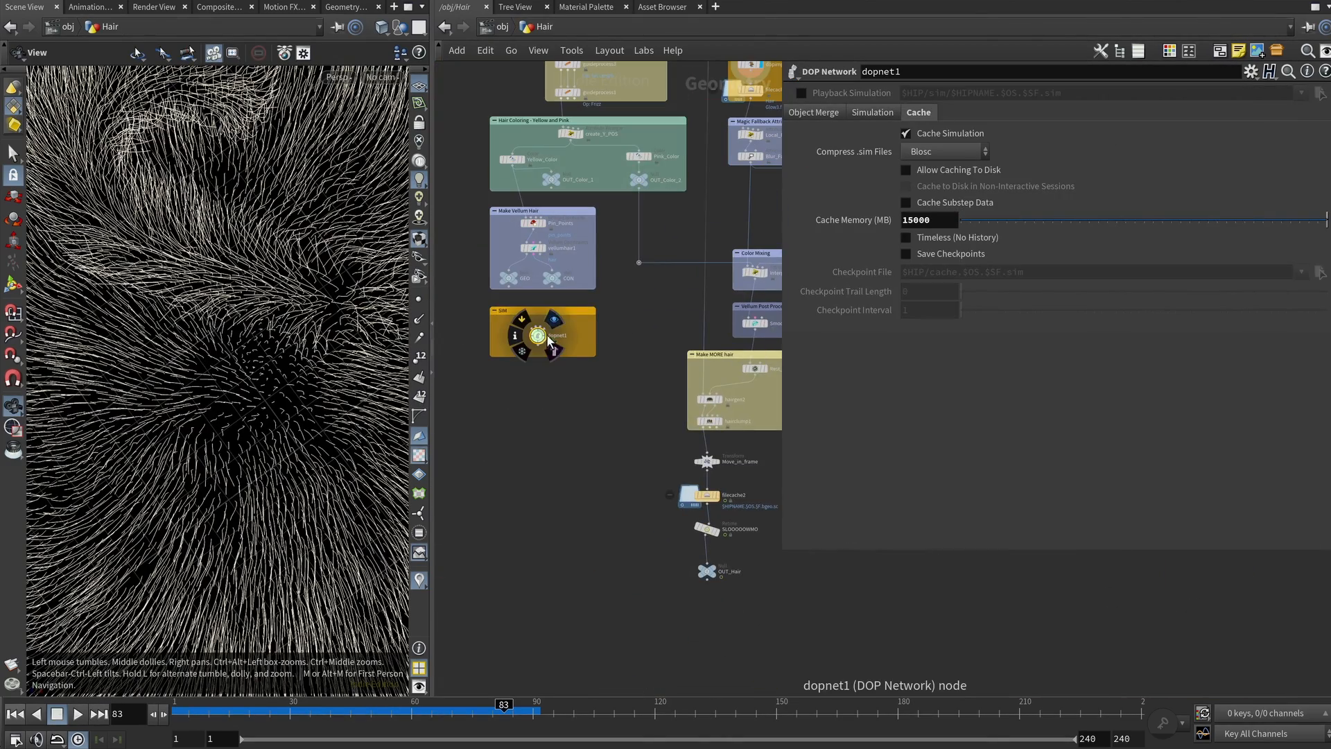
drag(238, 327, 219, 349)
middle_drag(633, 213, 626, 221)
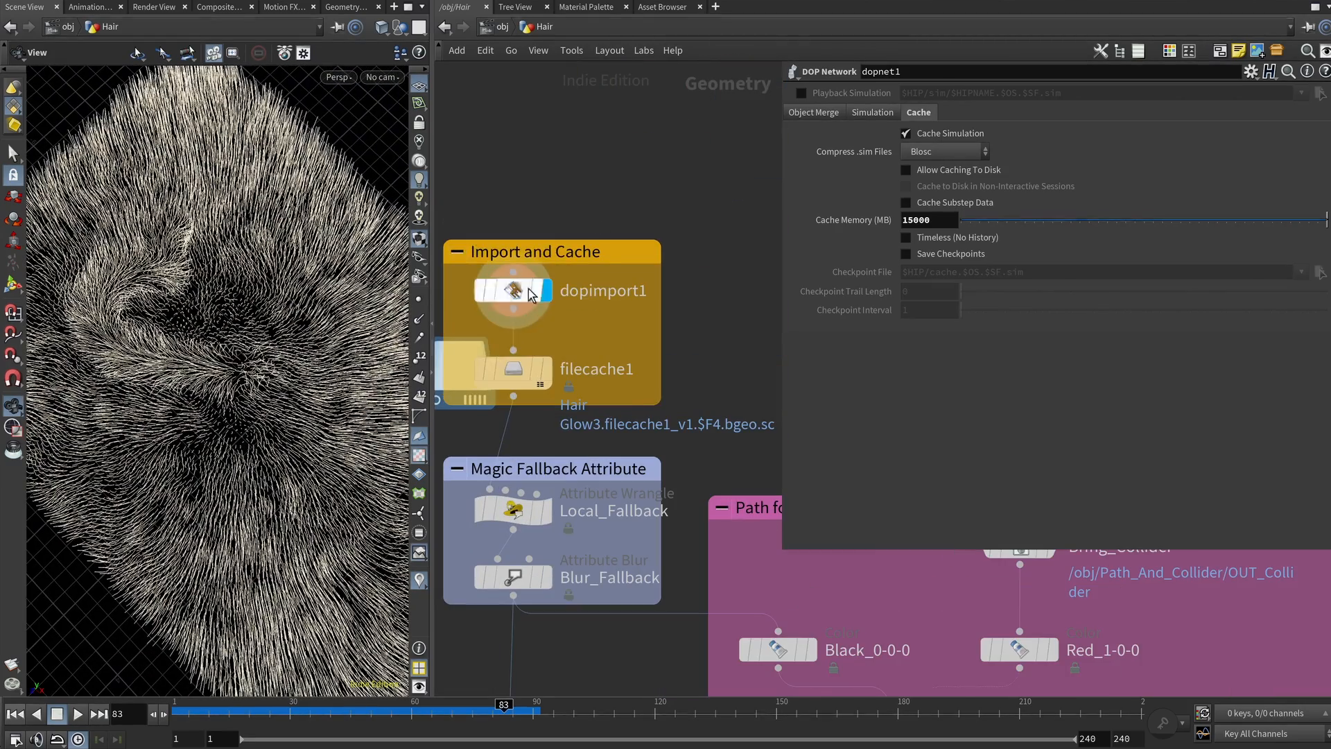
click(528, 292)
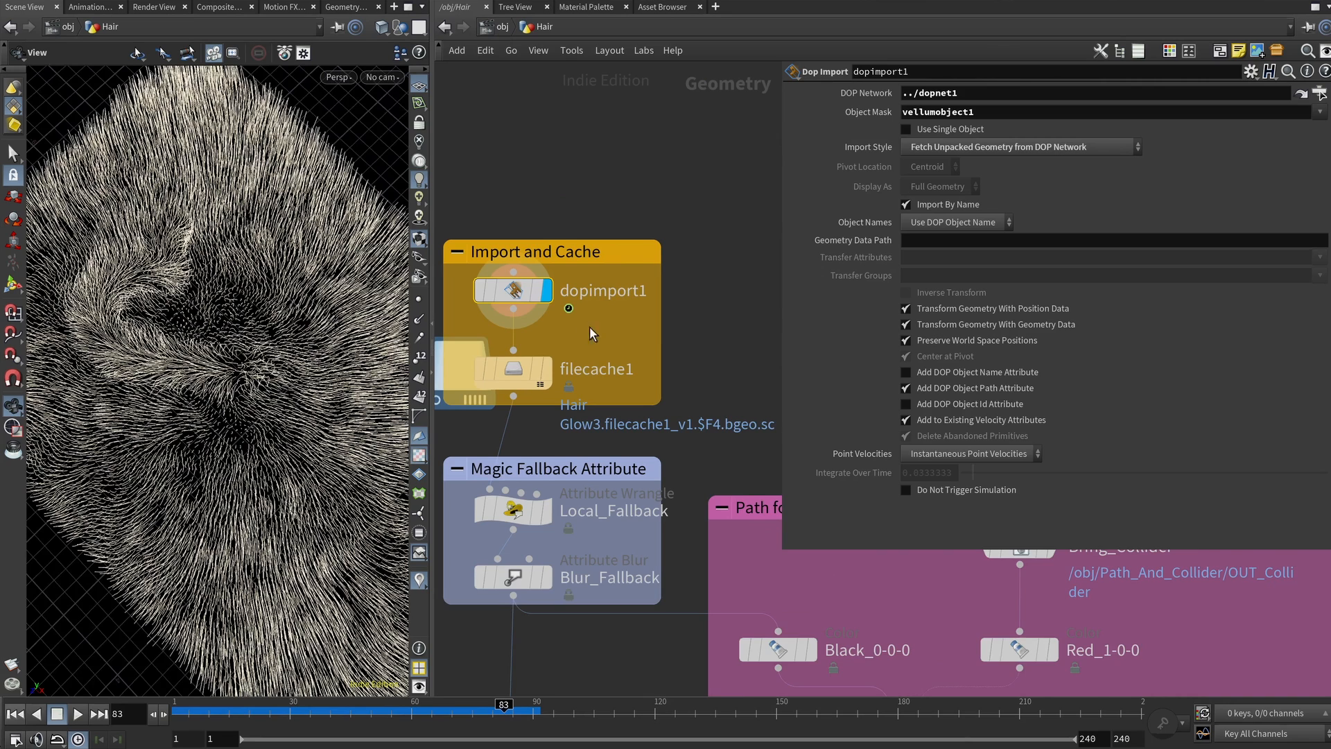
middle_drag(589, 325, 624, 310)
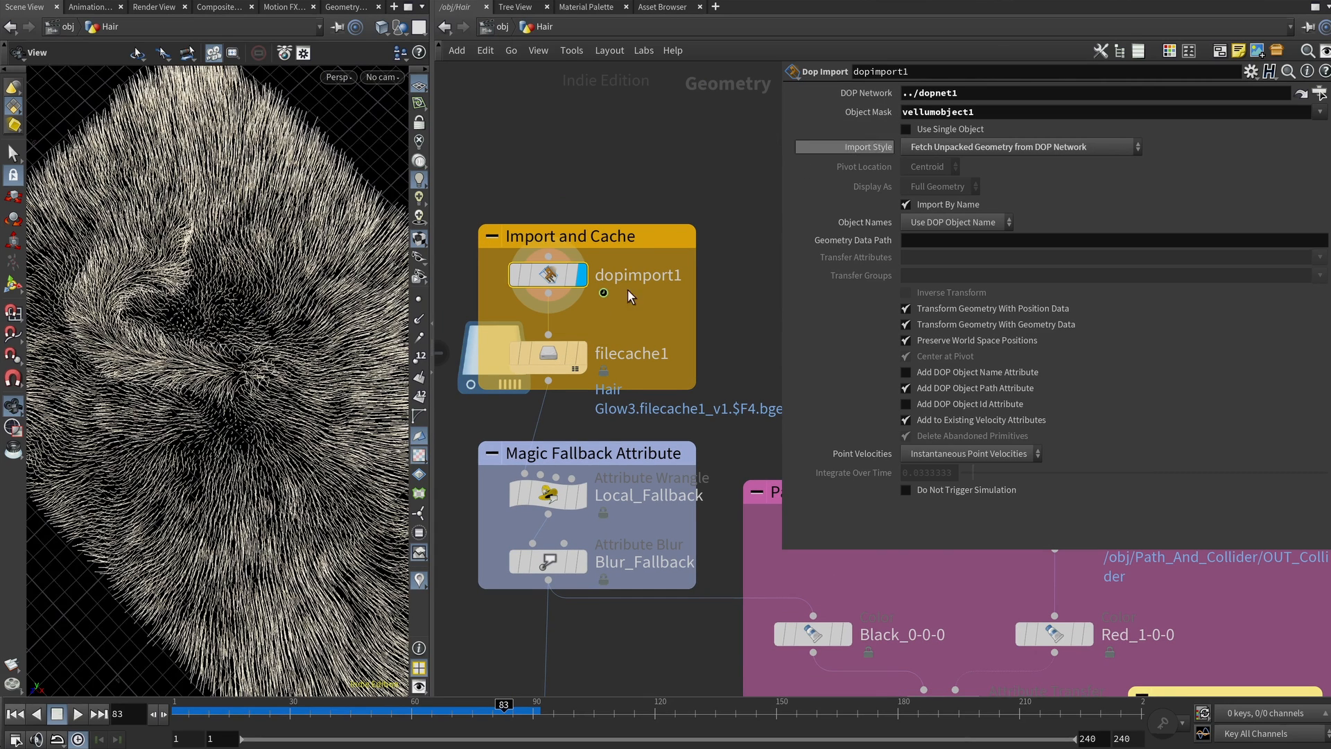
Step: Review dopimport1's DOP Network reference ../dopnet1 alongside the dopnet1 node in the Hair network
scroll(667, 321, down, 5)
right_click(565, 457)
right_click(505, 505)
click(493, 522)
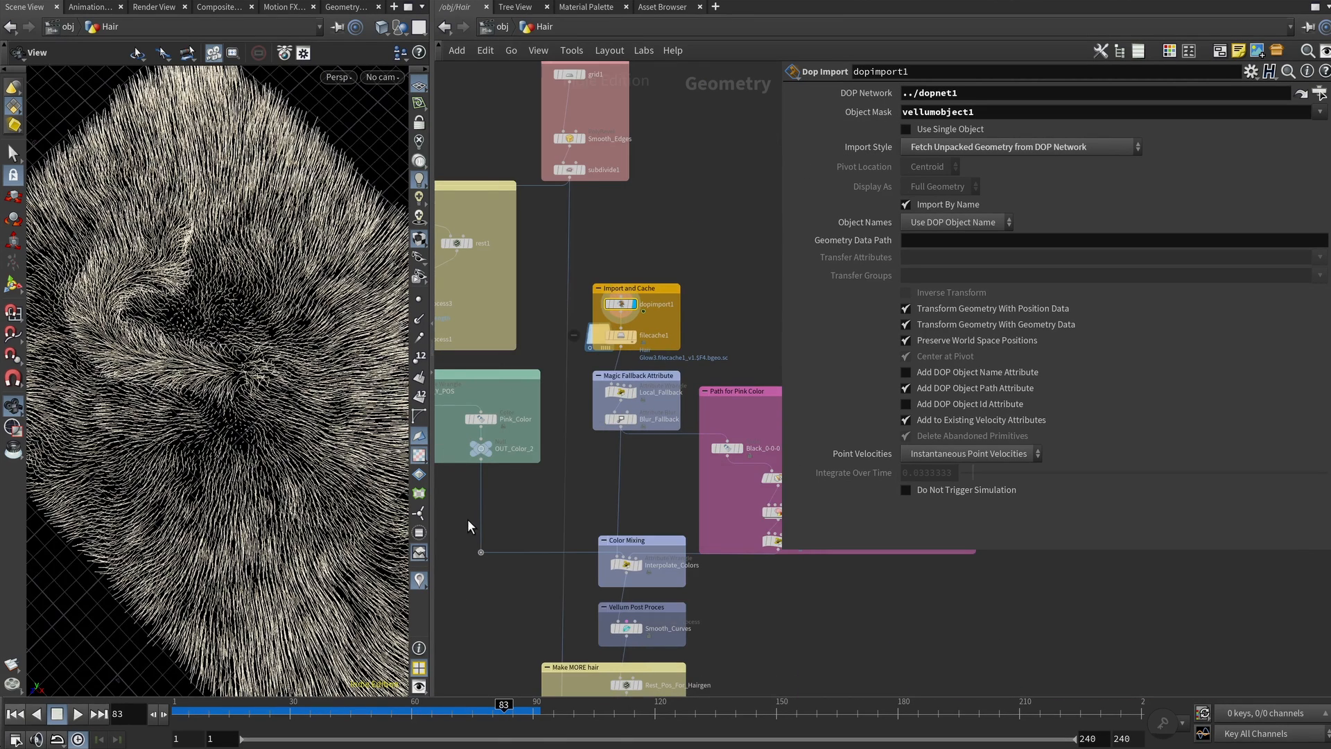
middle_drag(468, 519, 543, 483)
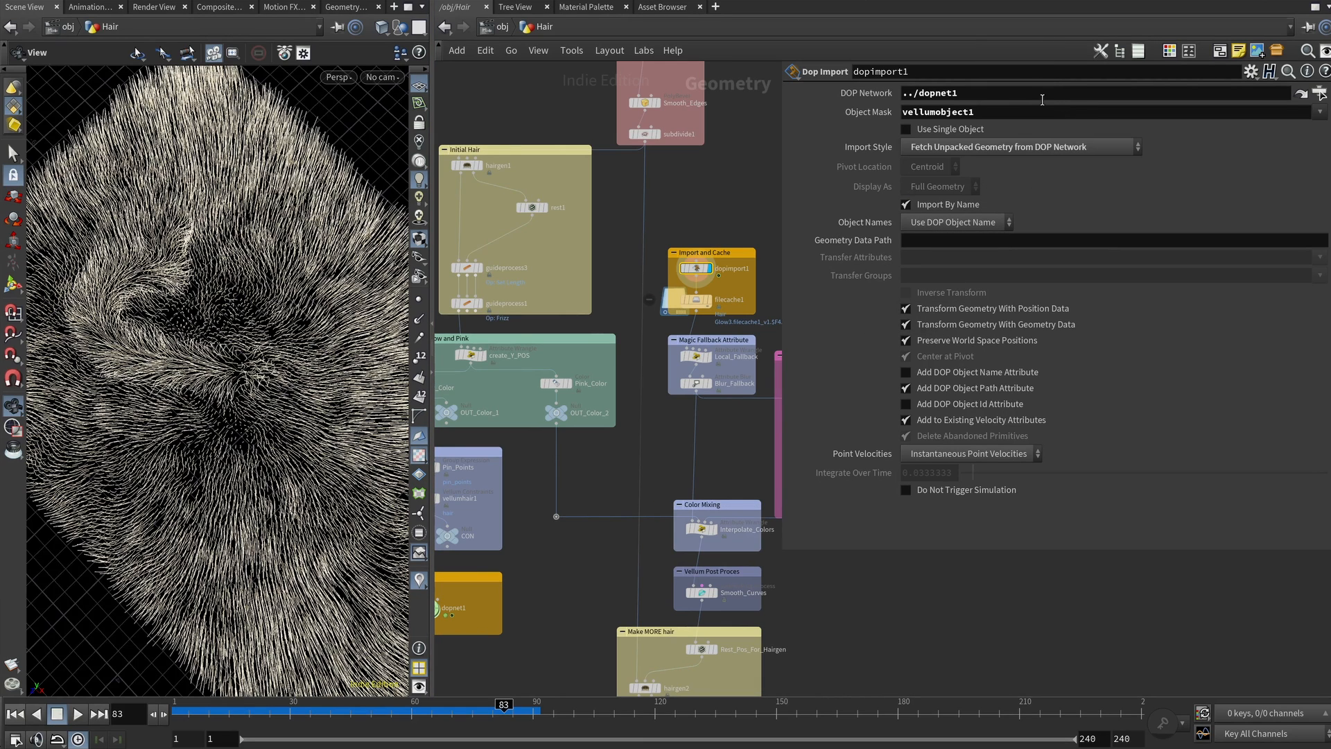
click(1004, 97)
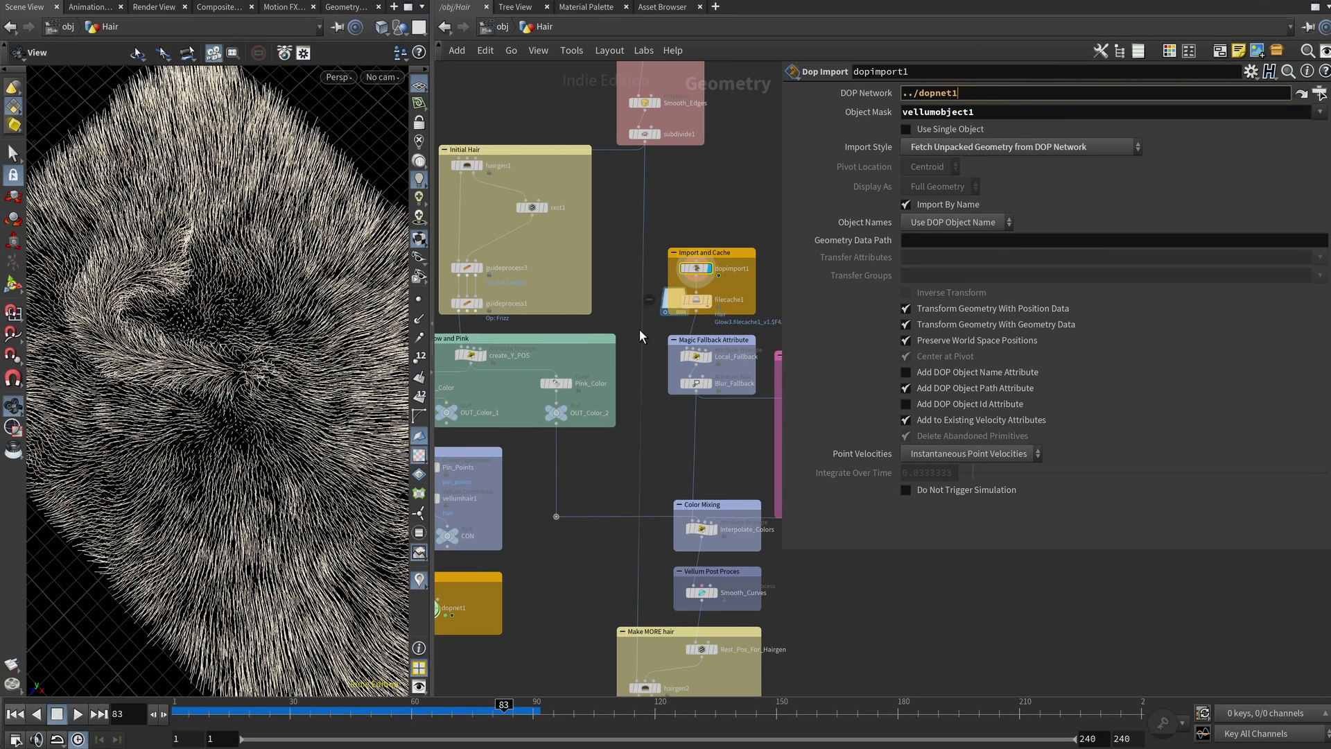
Step: Clear dopimport1's Object Mask to test the import, and restore it to vellumobject1
scroll(716, 297, up, 4)
key(Tab)
key(ctrl+c)
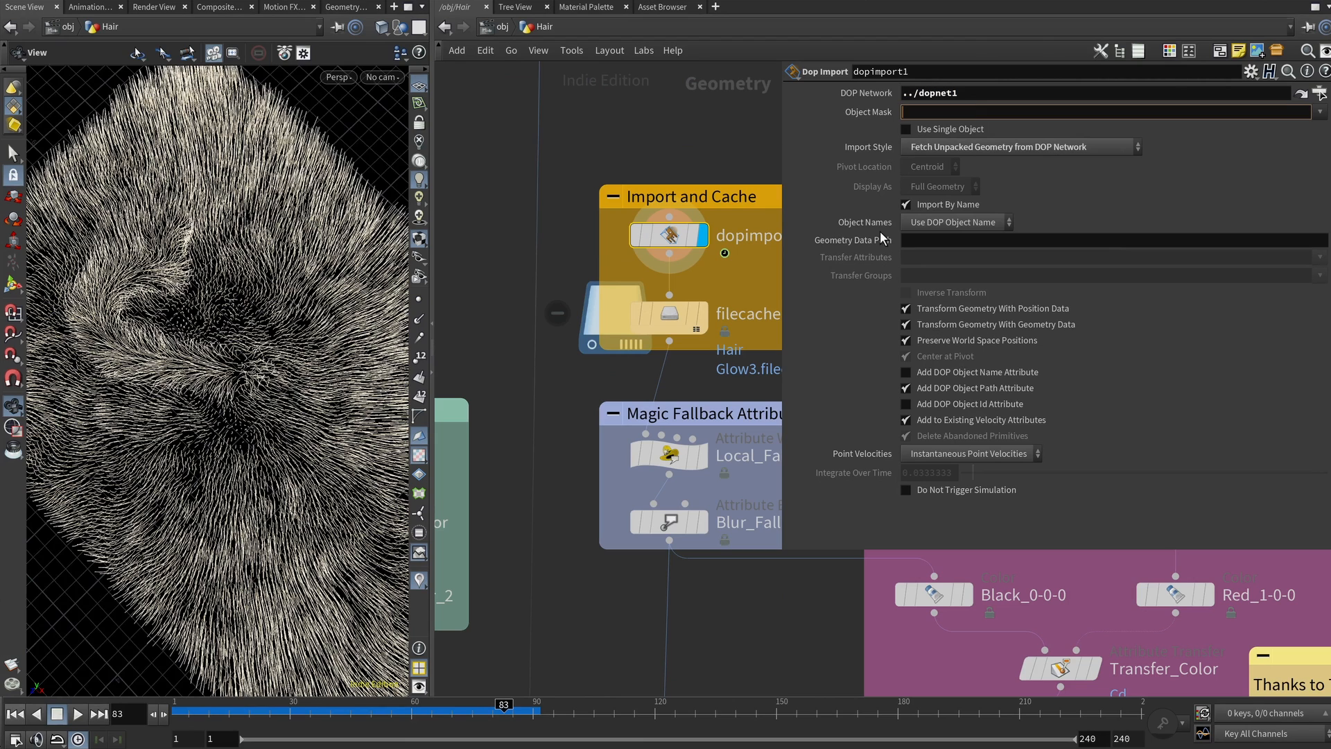
key(BackSpace)
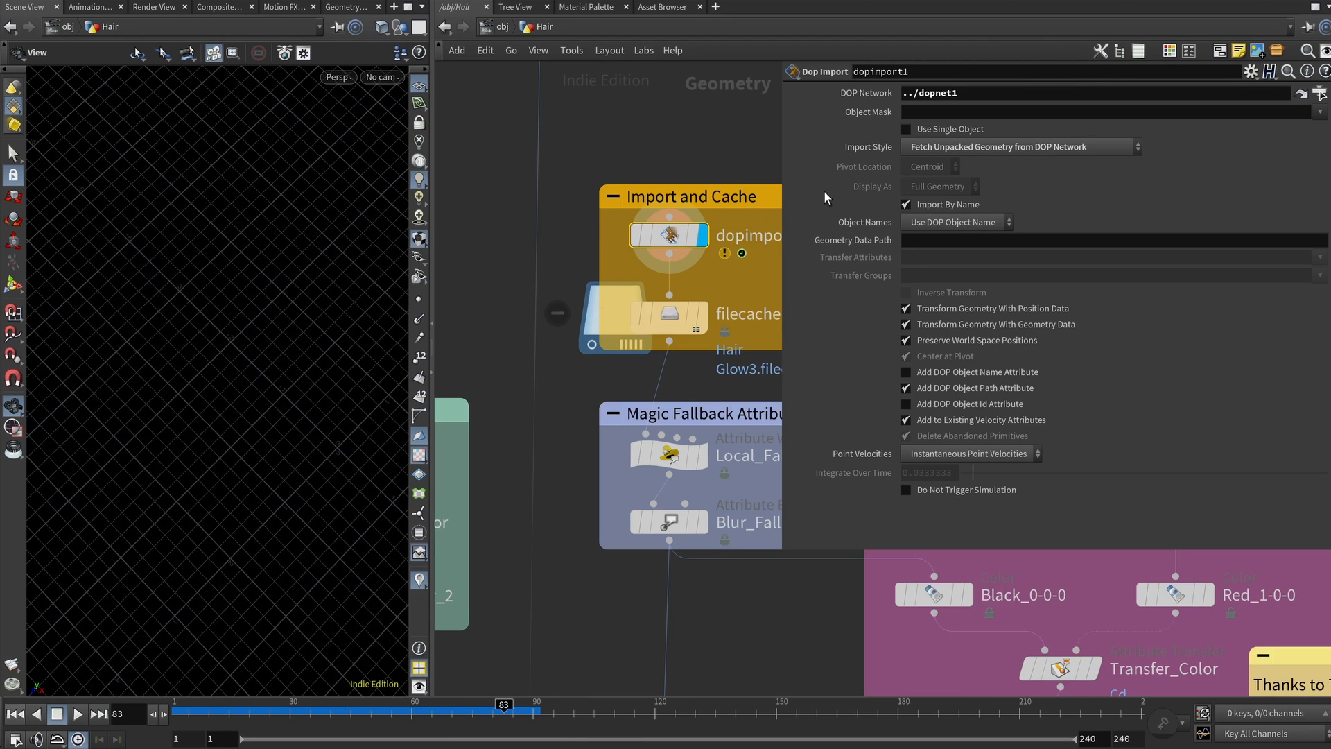
click(968, 115)
key(ctrl+v)
key(Return)
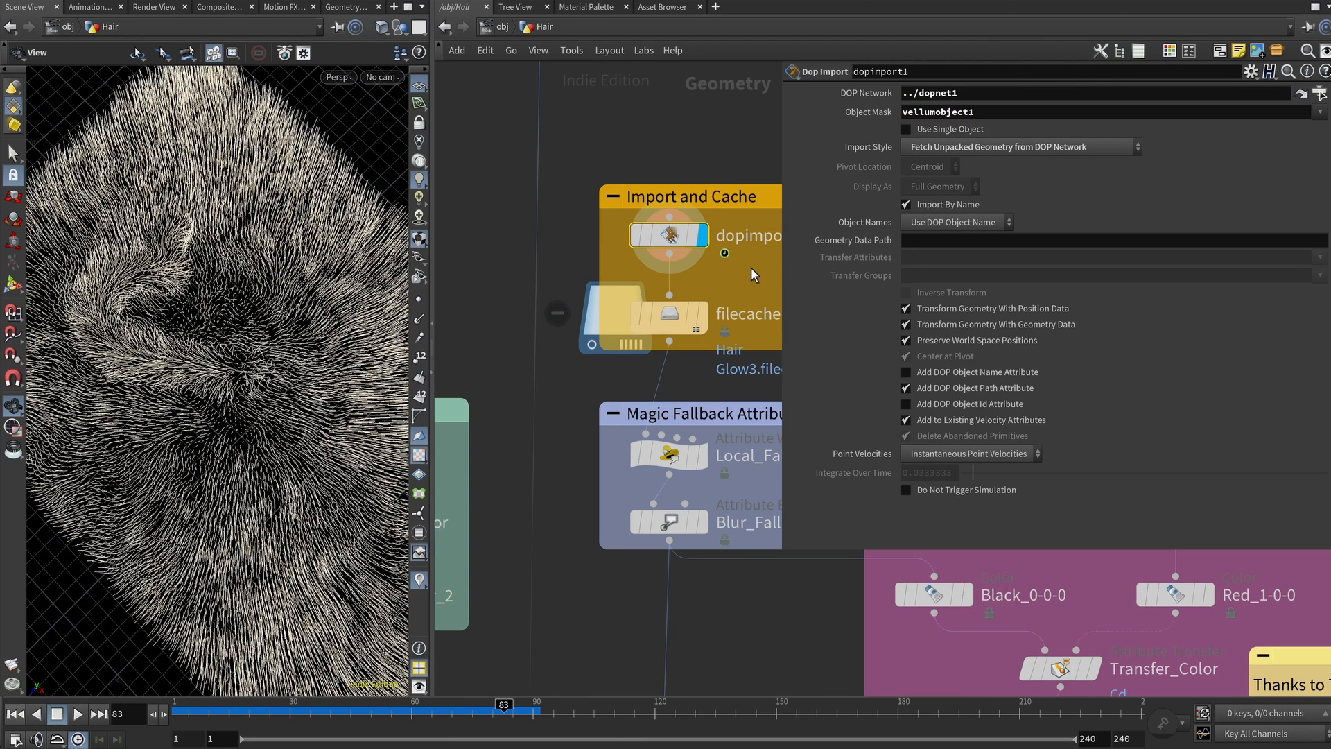
Step: Try the Object Mask * on dopimport1 to import every DOP object, and set it back to vellumobject1
click(1031, 111)
key(BackSpace)
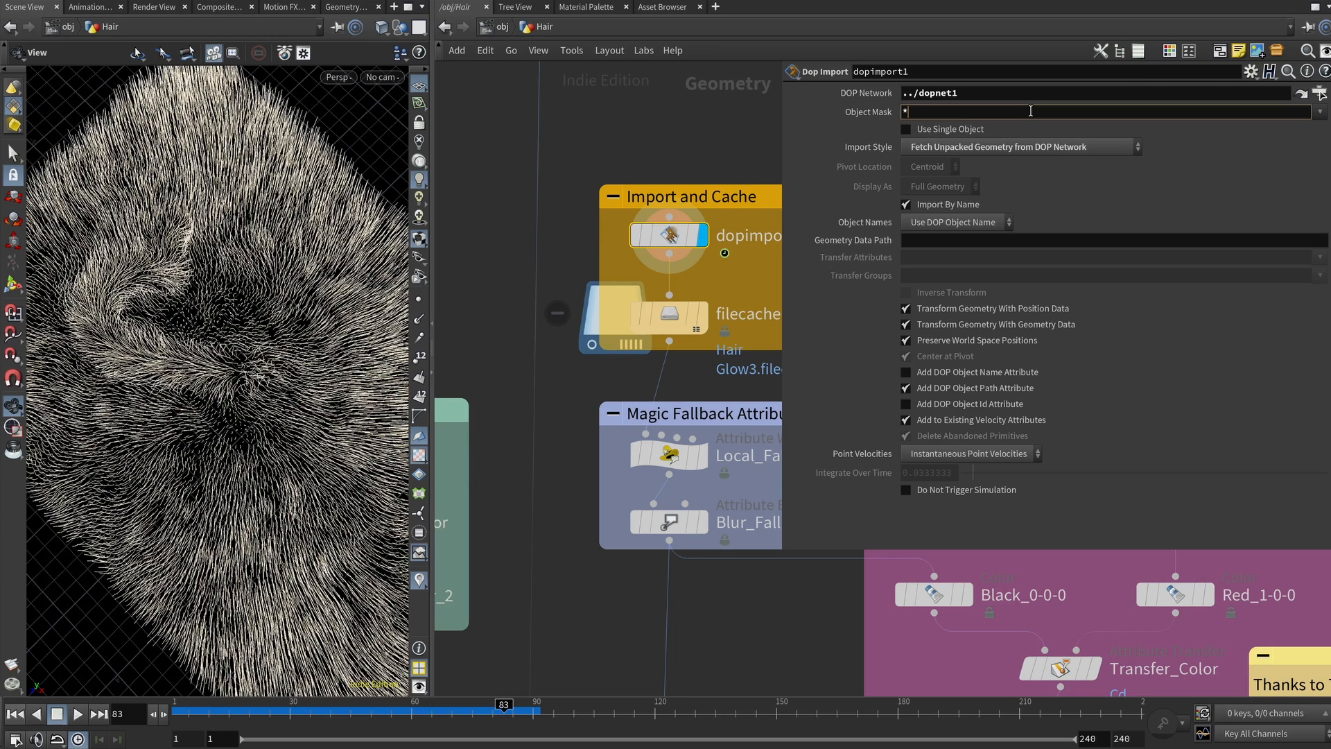
text(*)
key(Return)
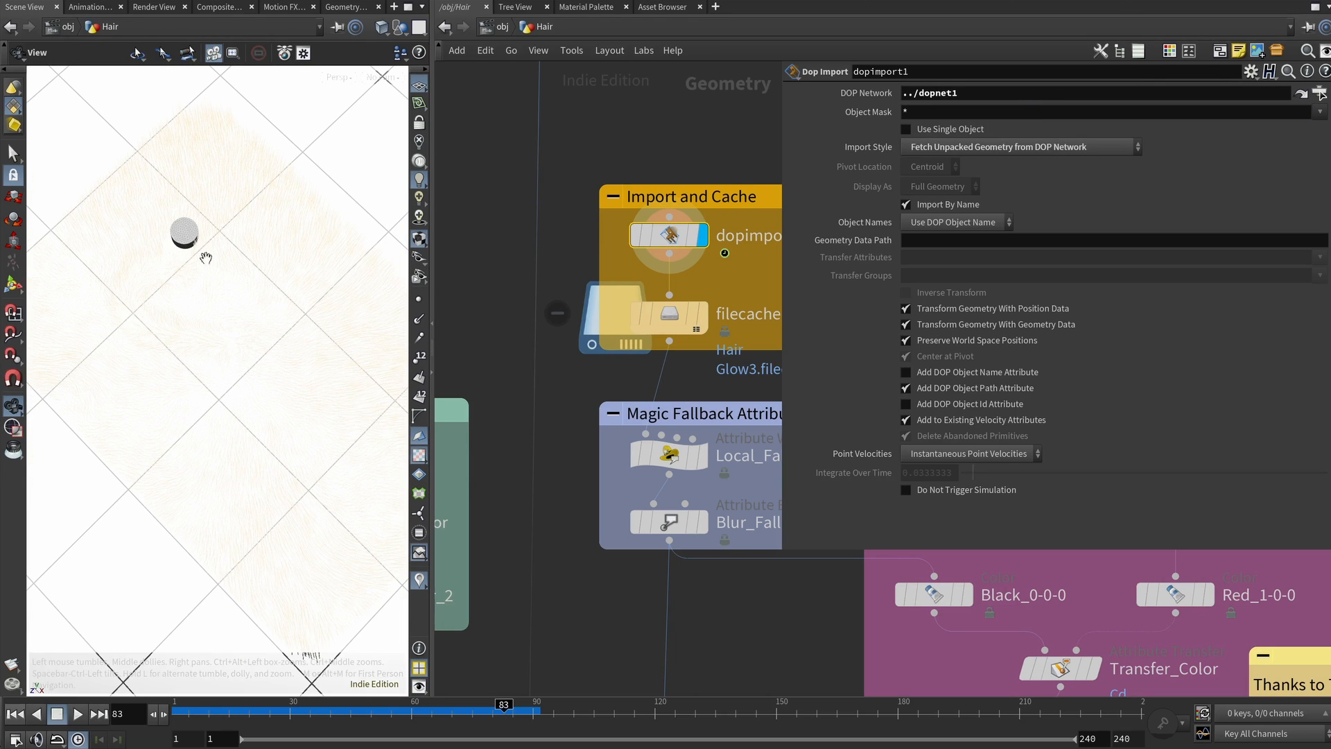
click(1017, 113)
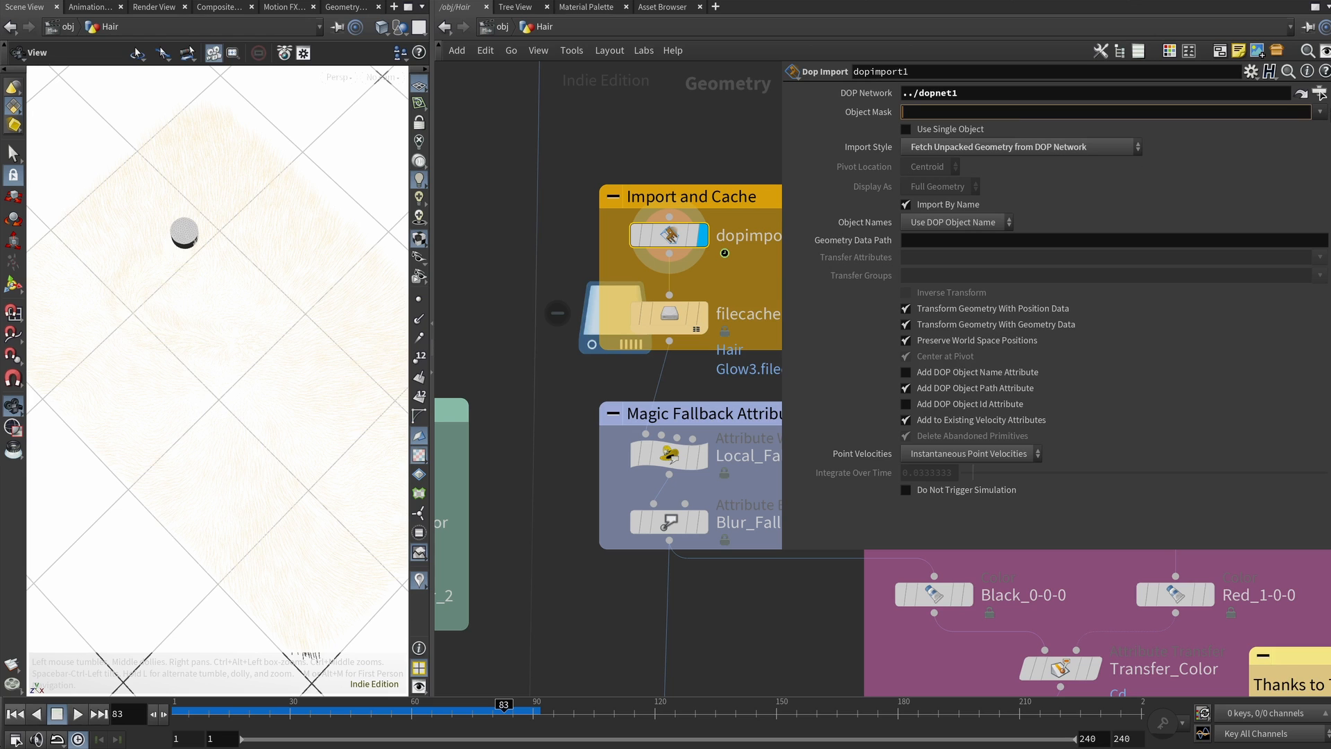
click(1320, 113)
click(1288, 138)
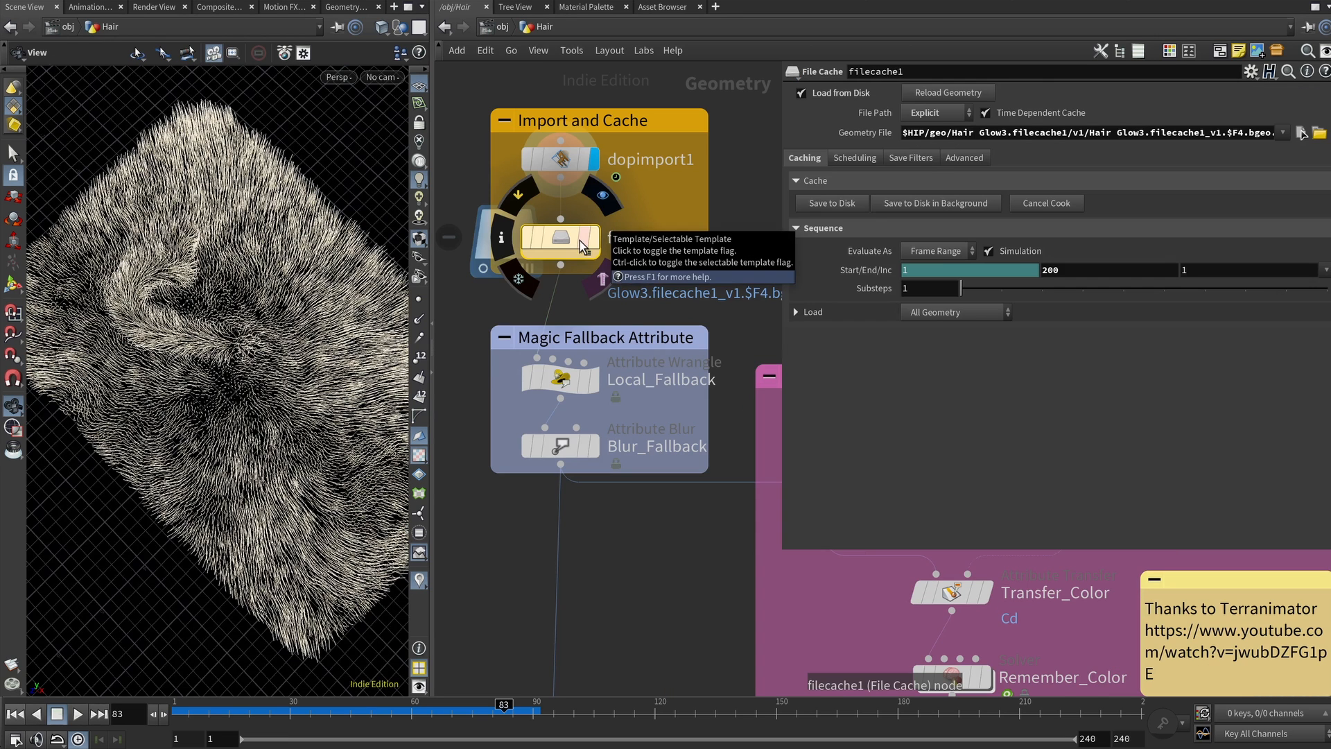
Step: Display filecache1 and scrub through its cached hair animation, returning to frame 1
click(595, 238)
drag(472, 709, 860, 694)
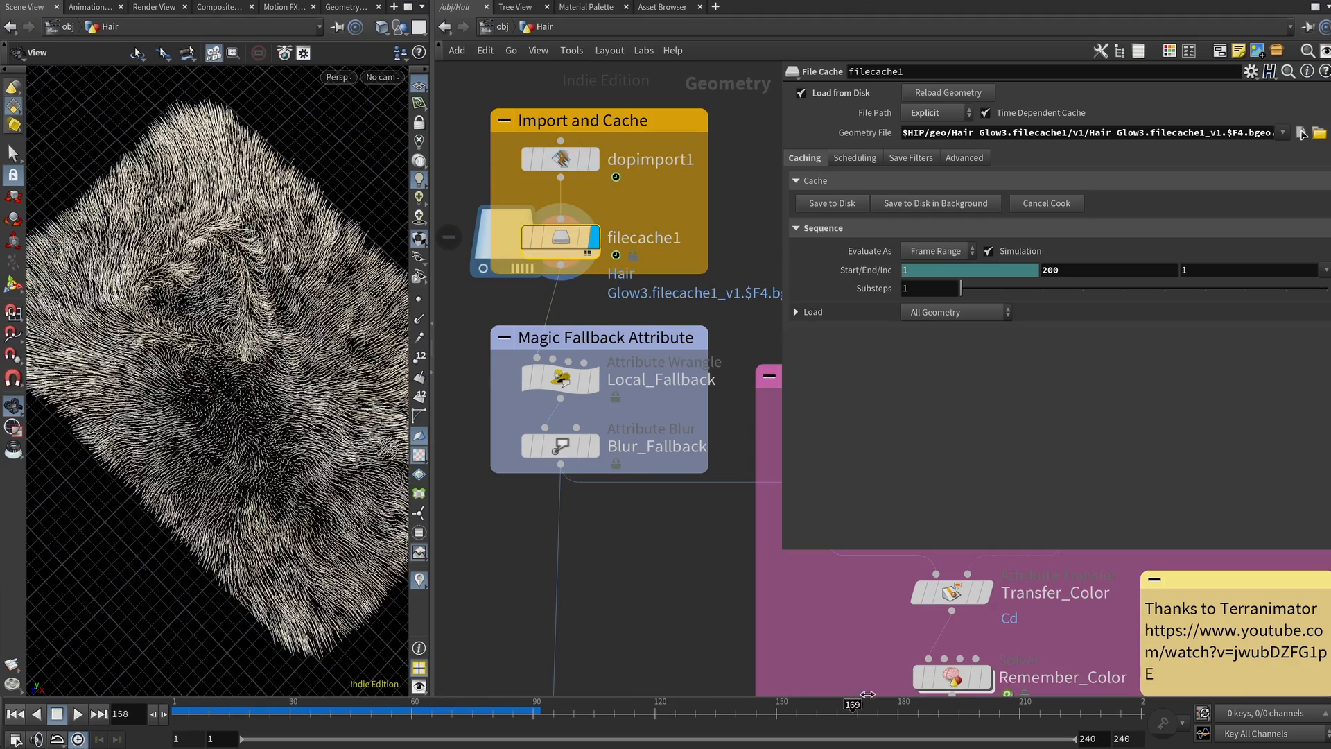
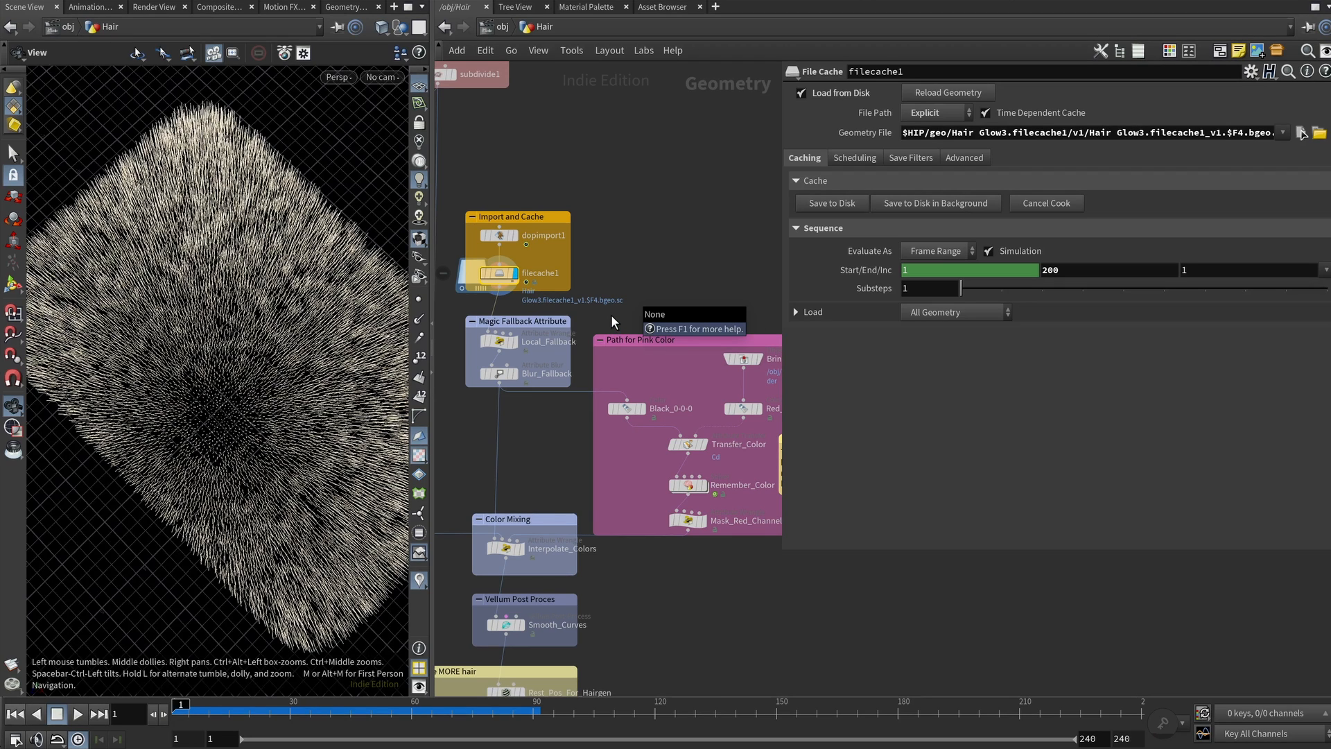
scroll(548, 357, up, 4)
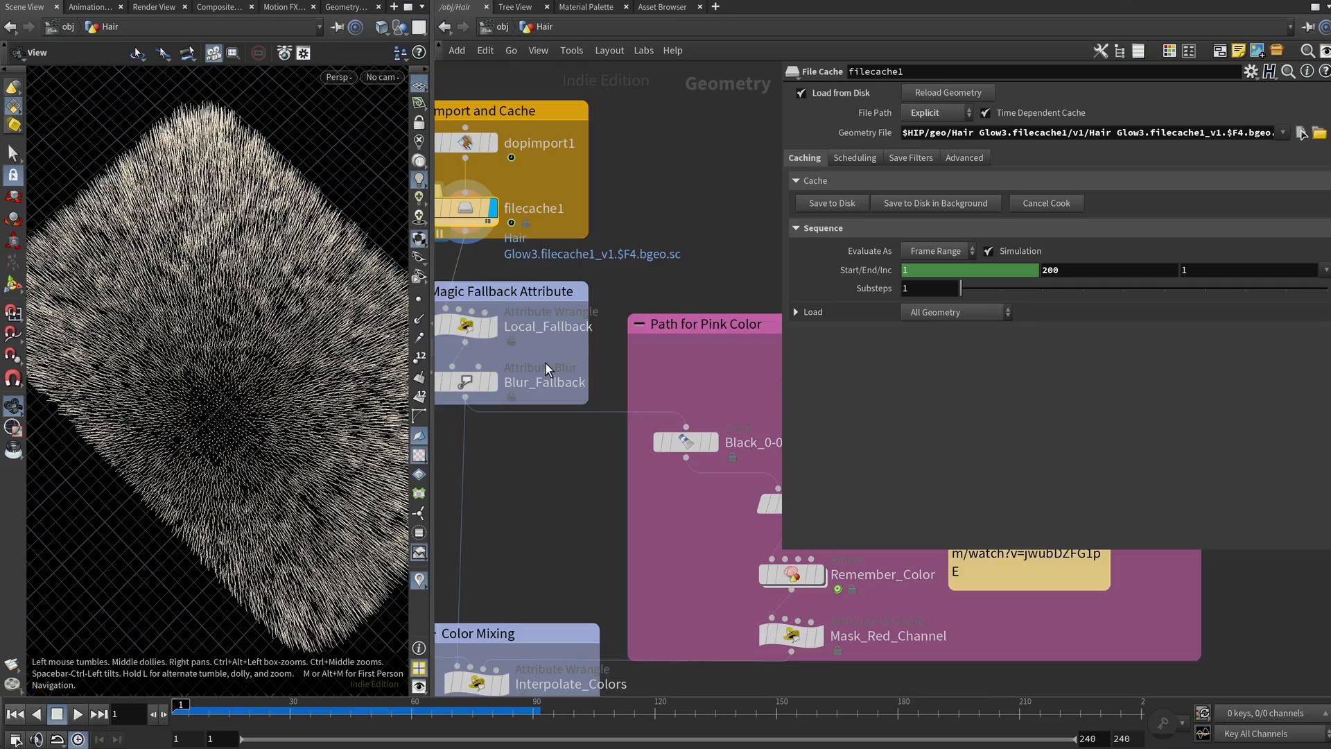
drag(226, 347, 333, 326)
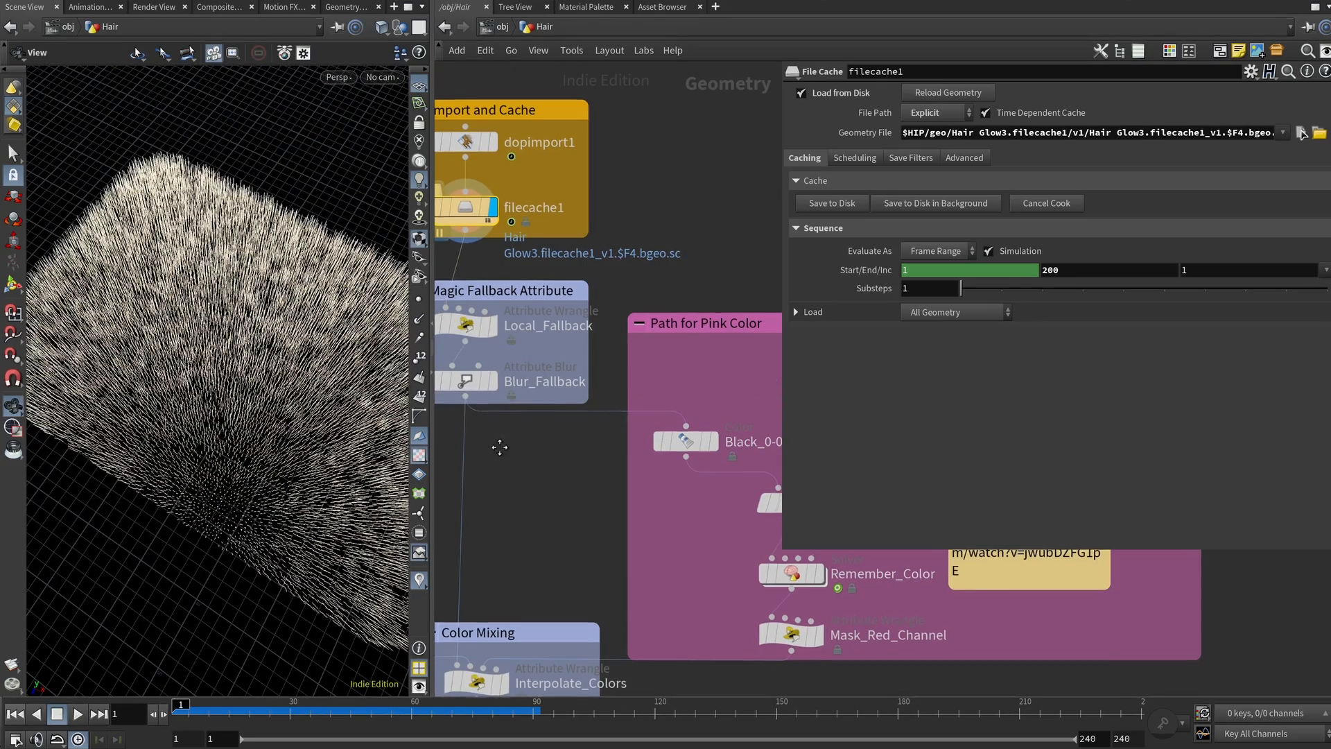
Step: Display the Local_Fallback wrangle and open its VEX expression in the Magic Fallback Attribute group
middle_drag(499, 446, 556, 444)
click(522, 327)
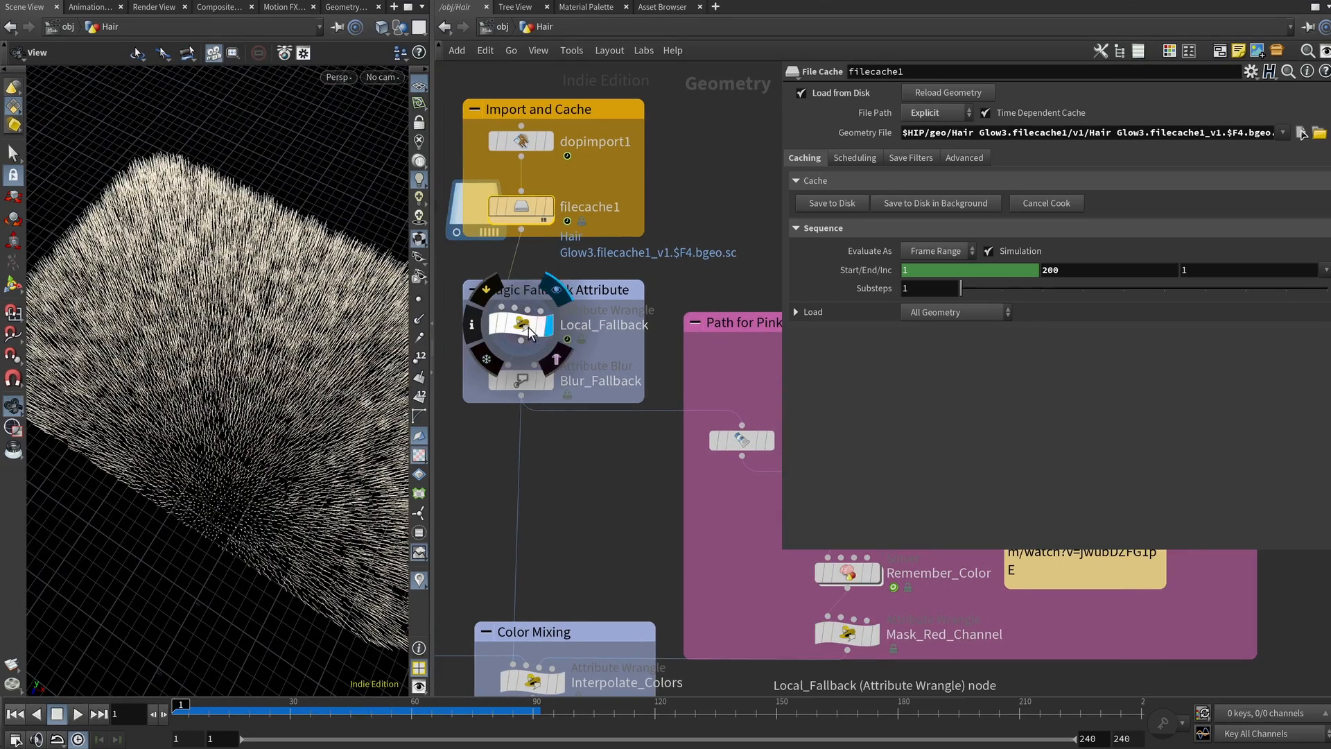
middle_drag(521, 332, 436, 363)
Step: Add a Color node beside the Import and Cache group and connect filecache1's output to it
key(Tab)
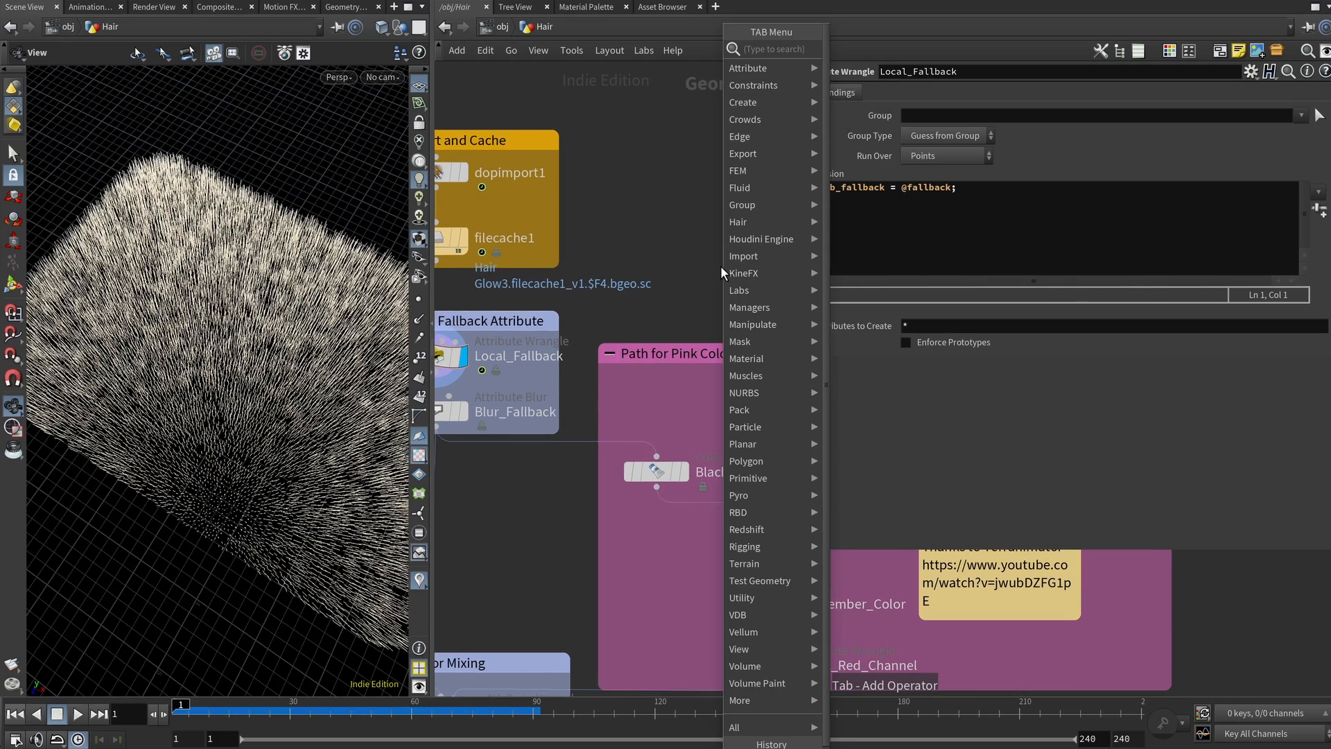
text(colo)
key(Return)
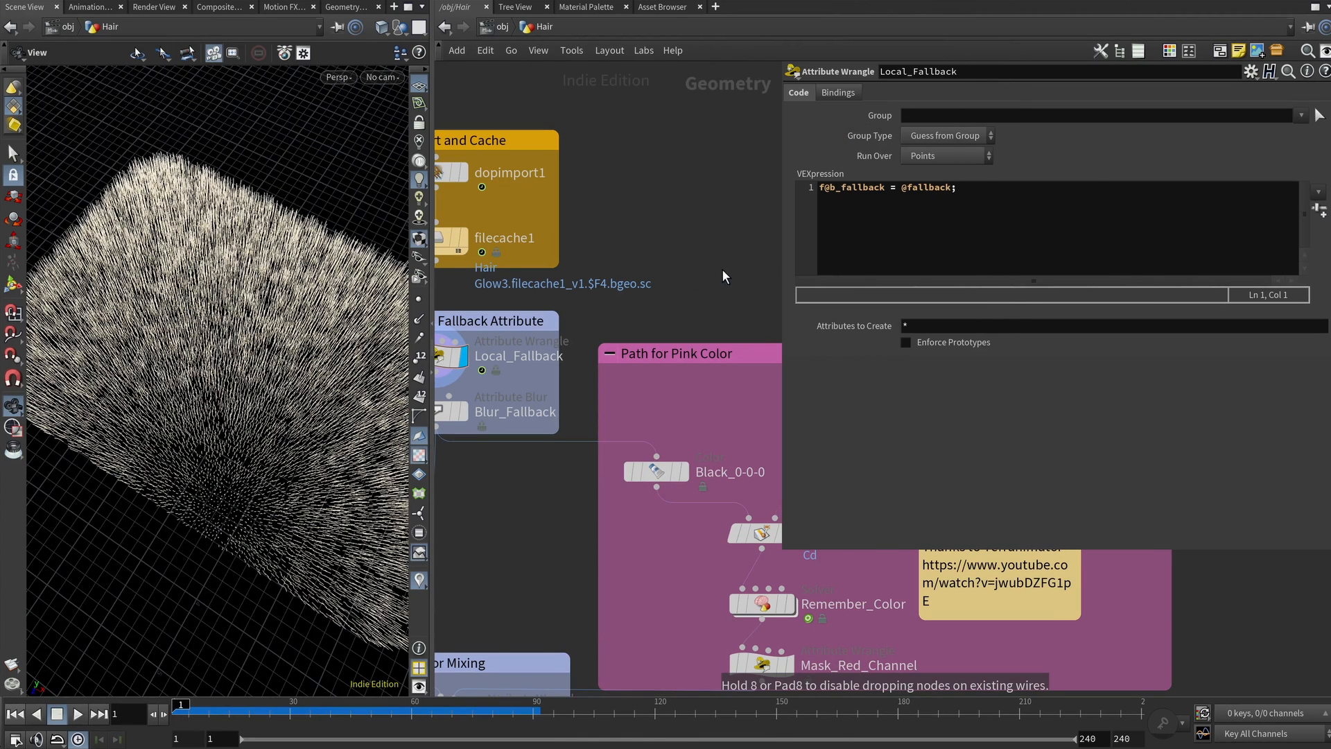
click(721, 267)
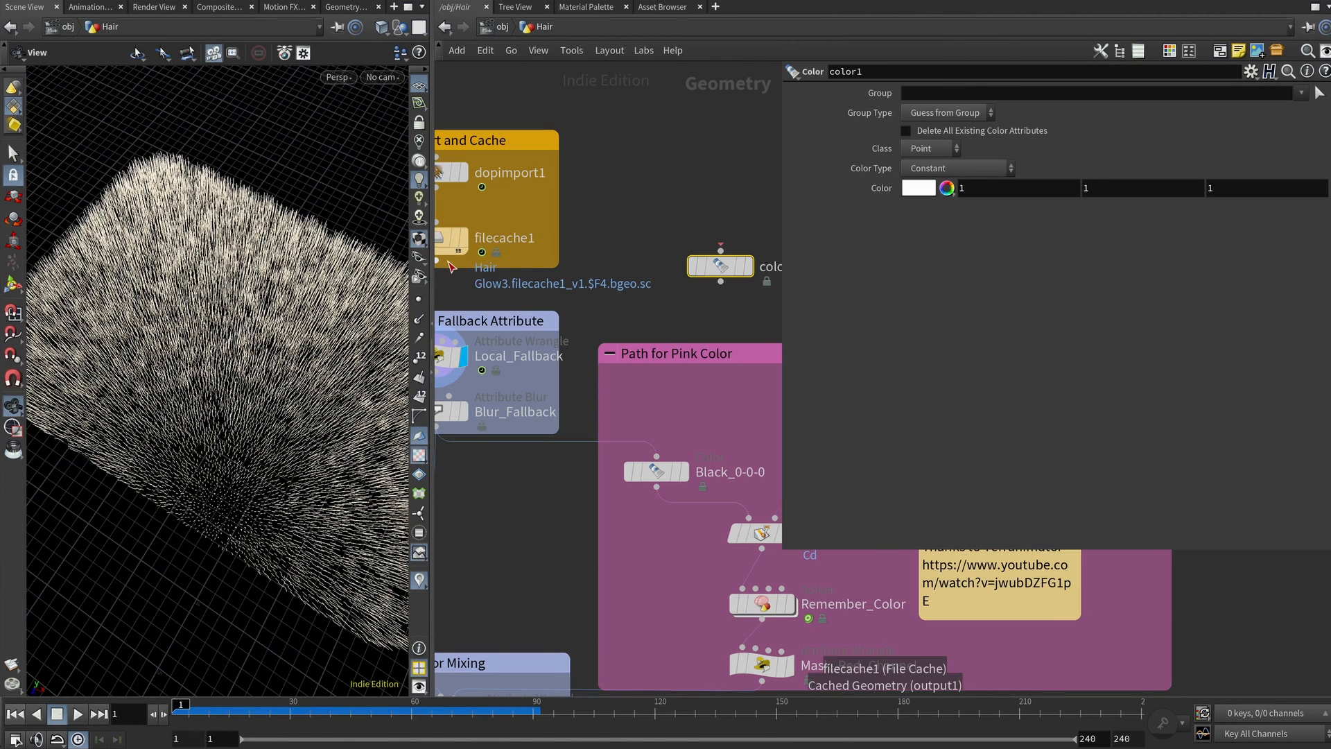
drag(437, 261, 722, 251)
middle_drag(722, 307, 549, 296)
Step: Set color1's Color Type to Ramp from Attribute and its Attribute to fallback
click(1000, 164)
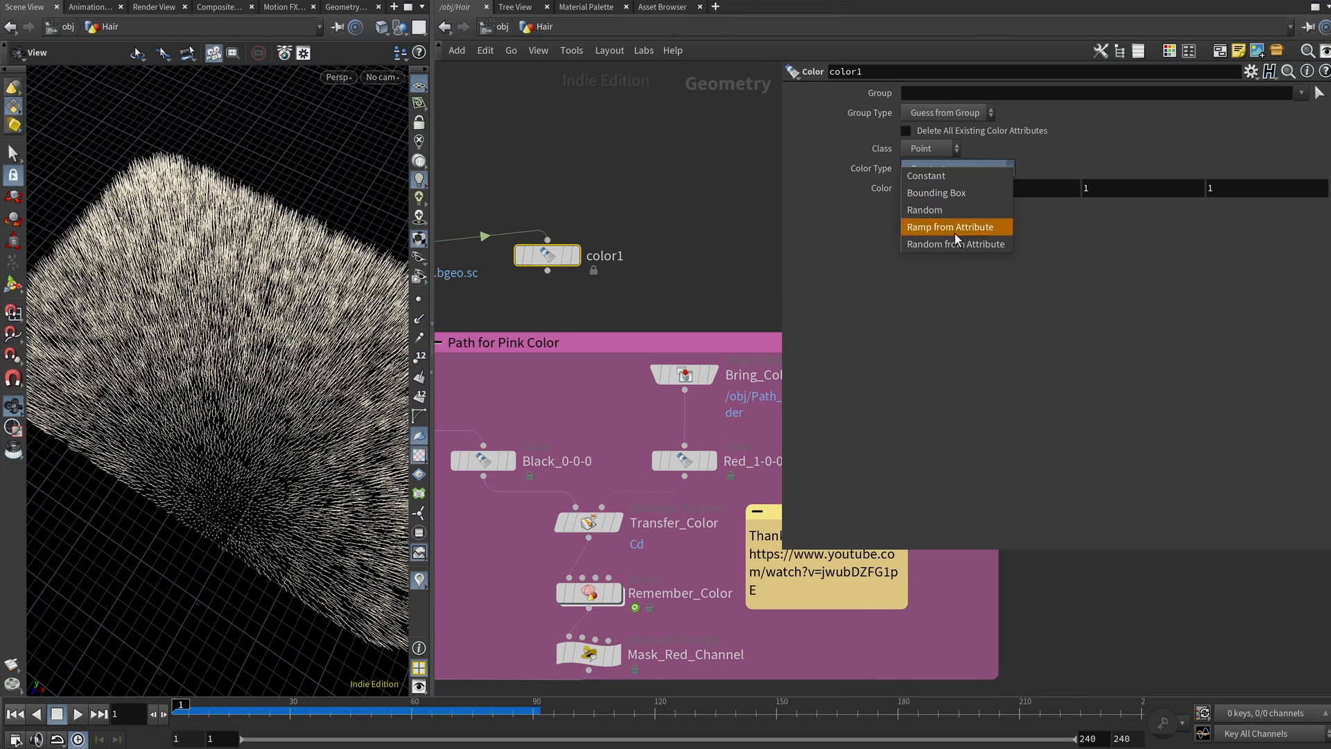
click(951, 226)
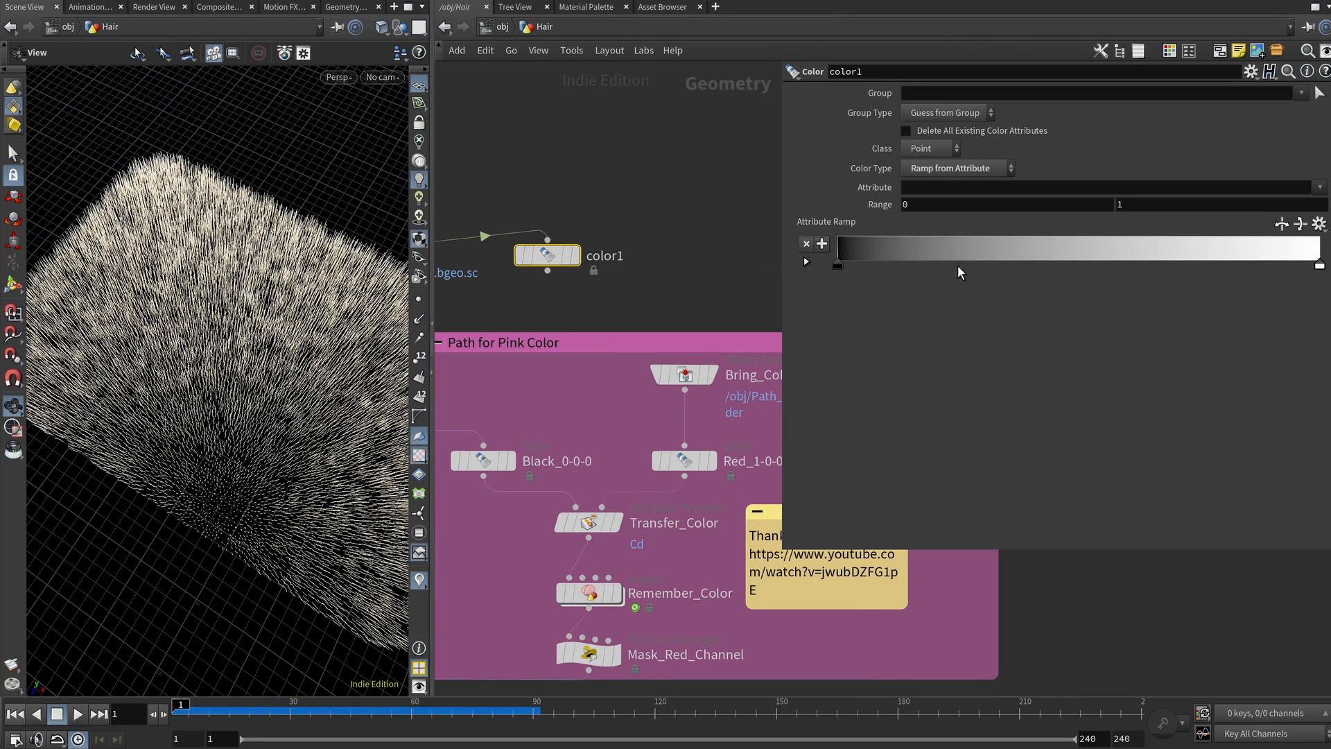
click(992, 188)
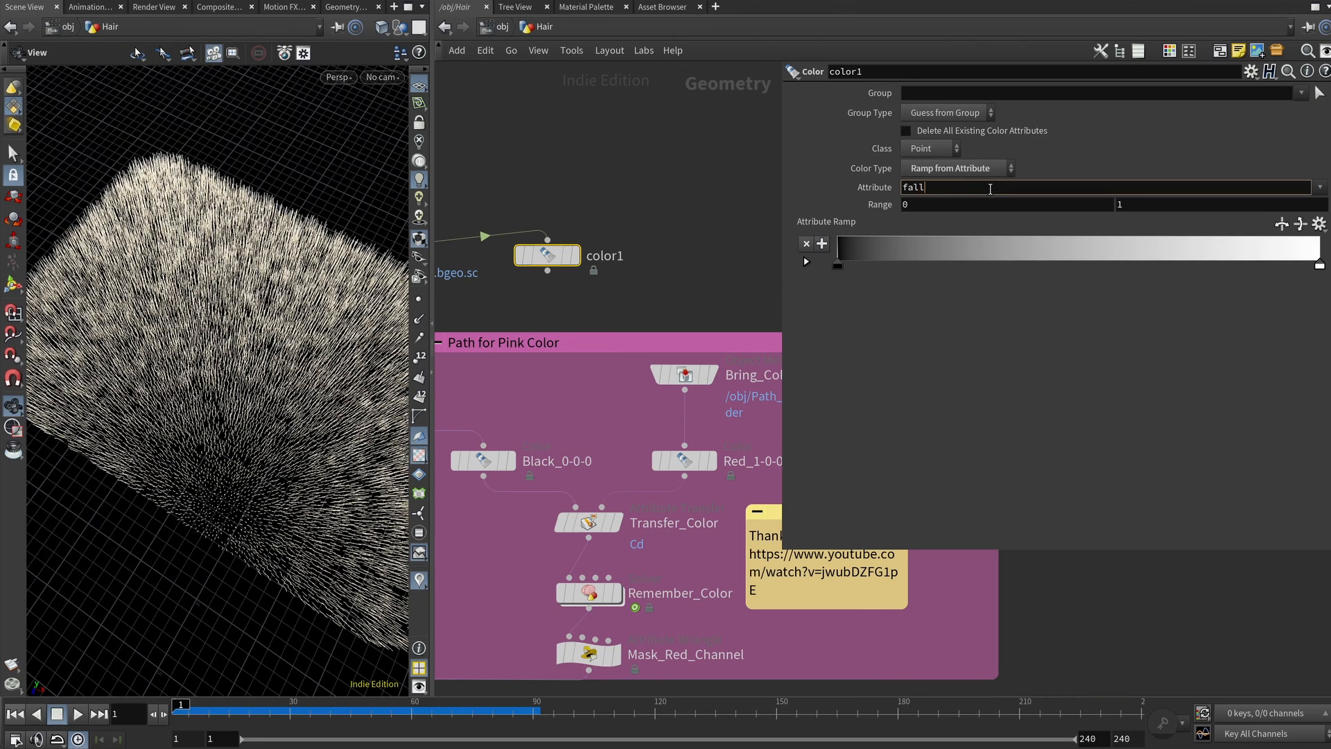
key(Tab)
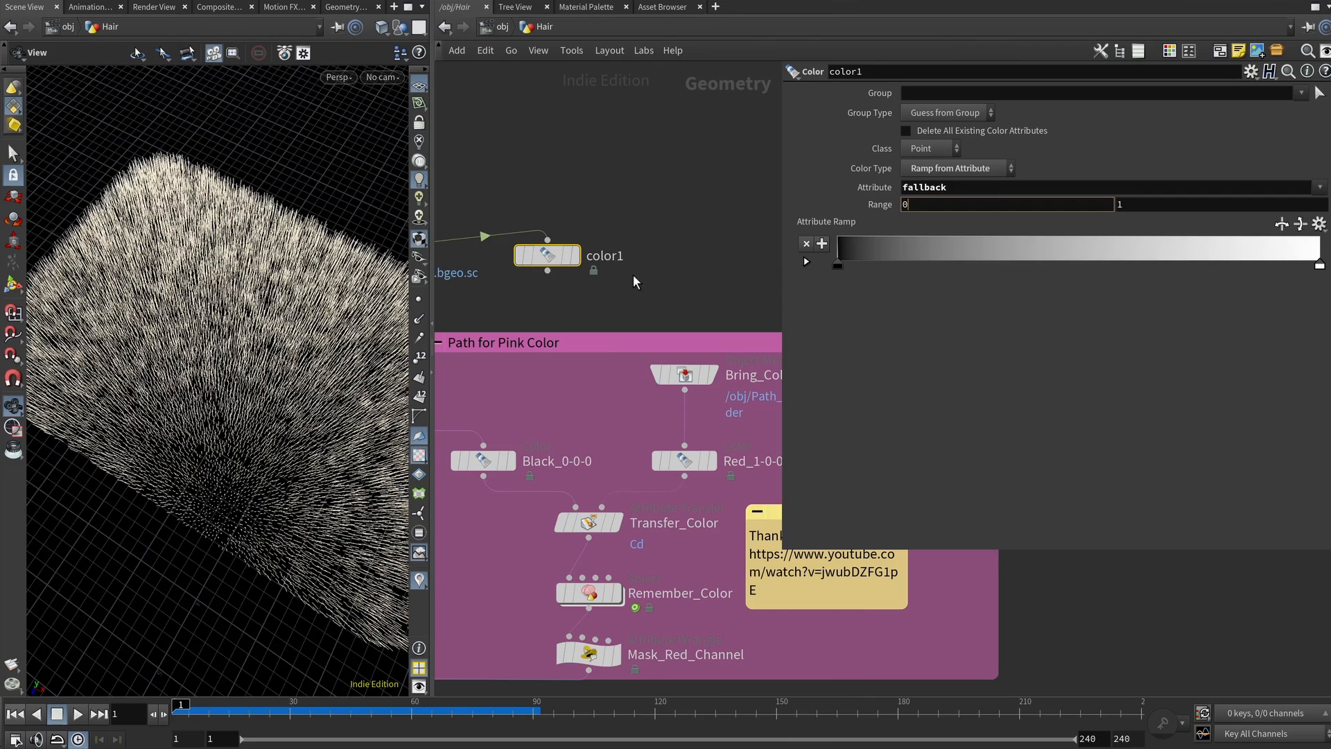
Step: Display color1 and scrub through the animation to inspect the fallback coloring, returning to frame 1
click(576, 255)
drag(319, 359, 232, 311)
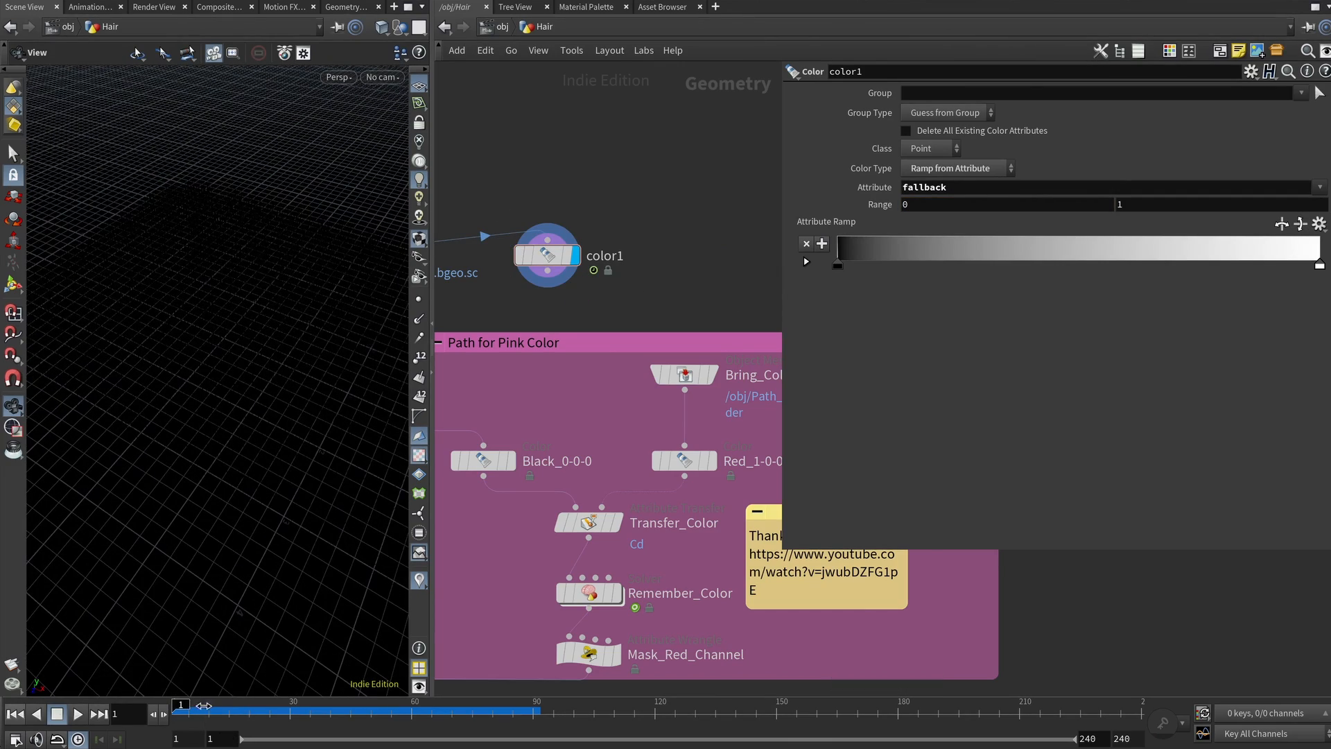
drag(203, 706, 415, 707)
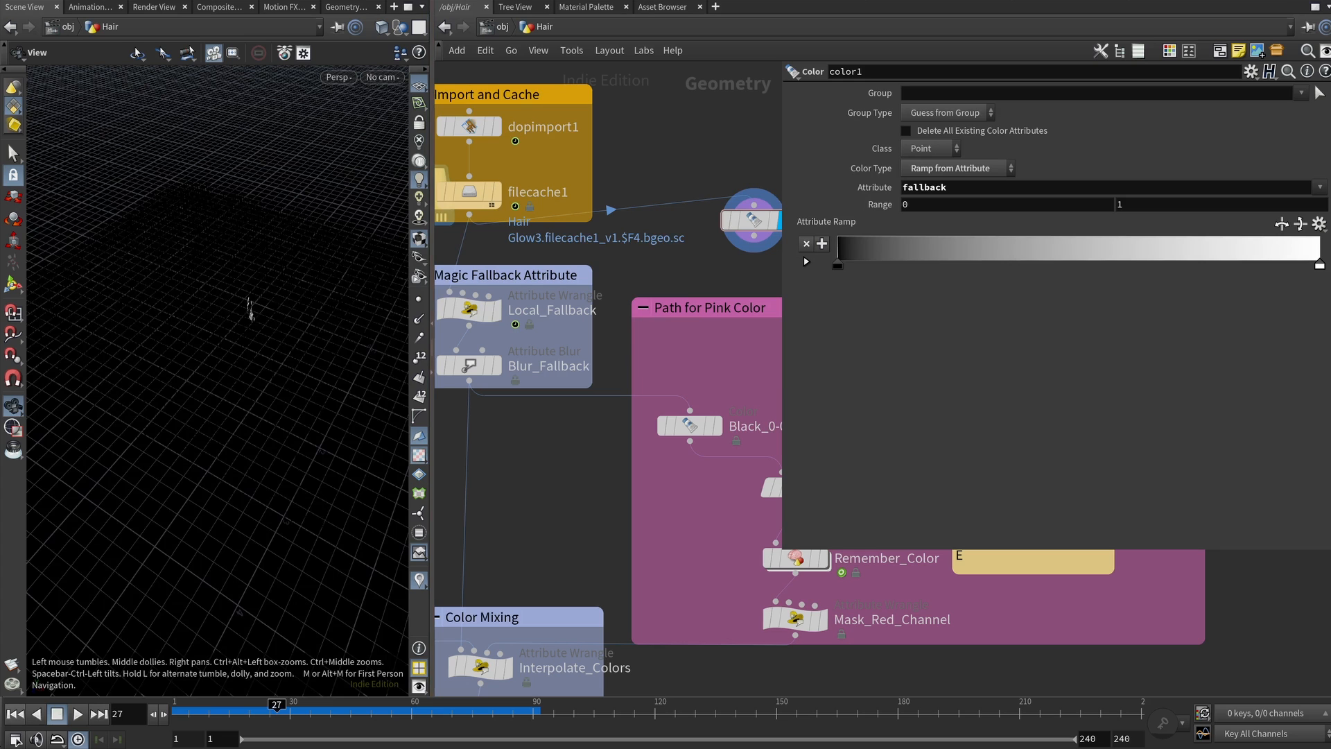
drag(282, 704, 182, 706)
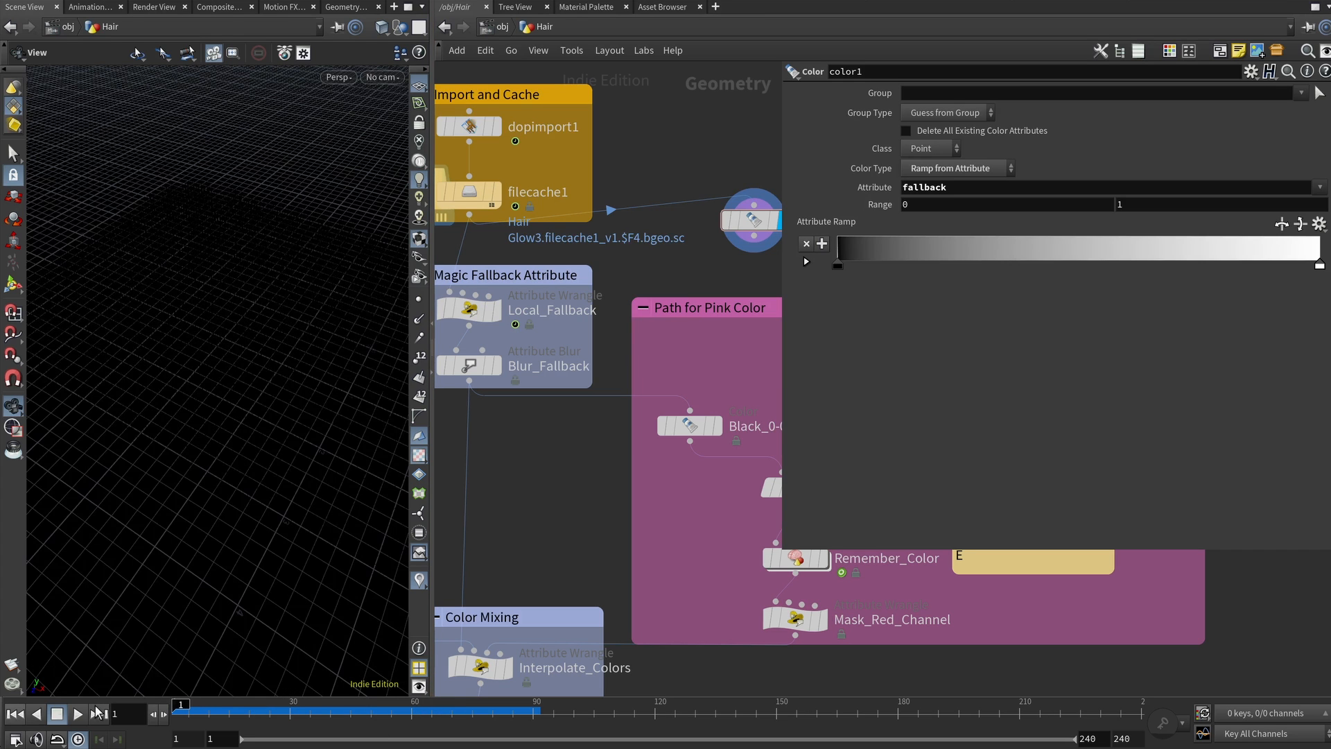
Step: Display the Local_Fallback wrangle and examine its VEX expression that copies fallback into b_fallback
middle_drag(572, 455, 593, 453)
click(525, 310)
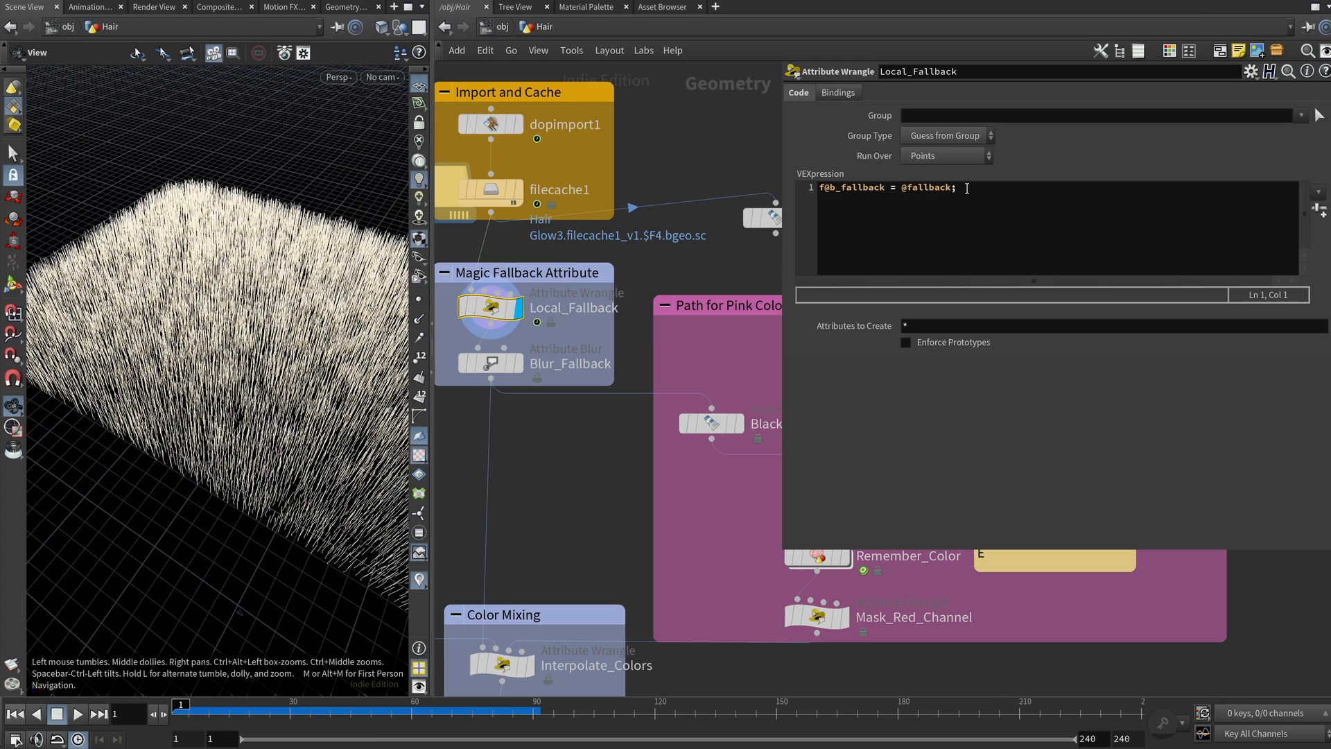
click(968, 187)
click(824, 188)
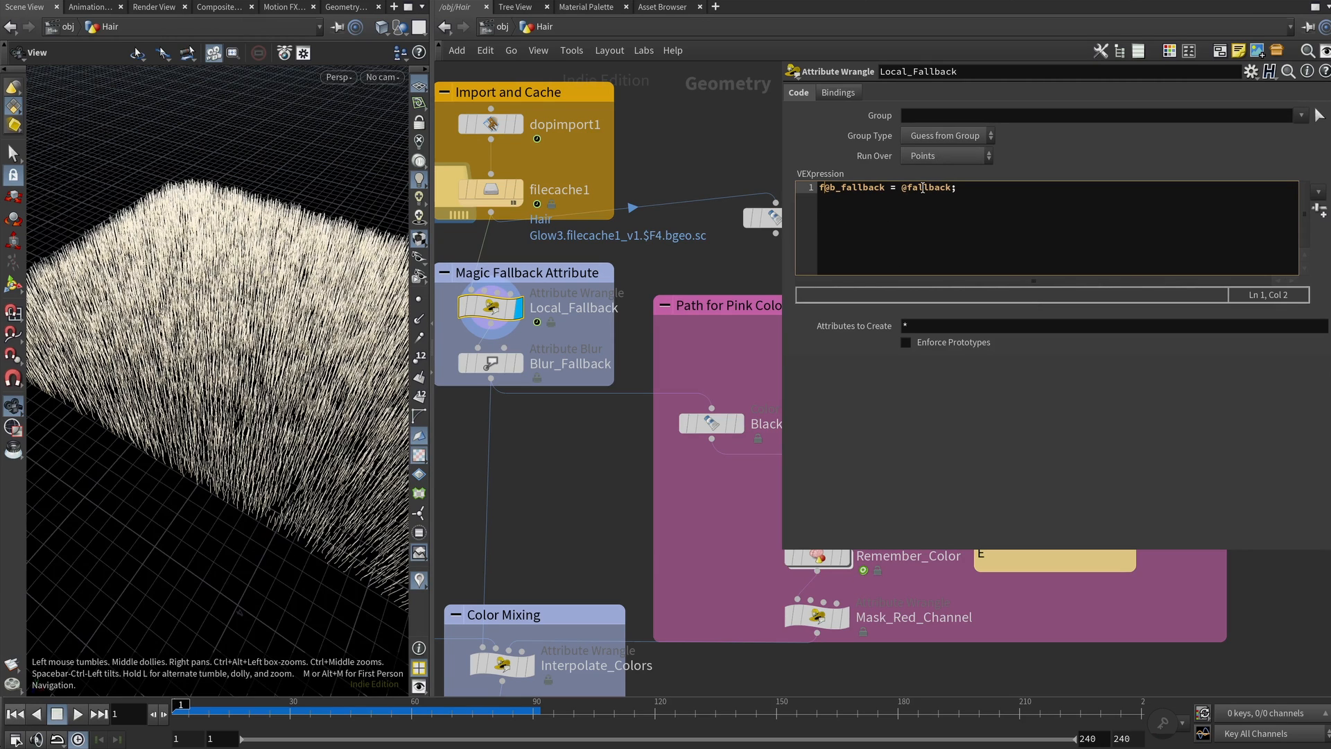
Step: Connect Local_Fallback to color1, display color1, and scrub the first frames back to frame 1
drag(491, 324, 749, 216)
click(760, 219)
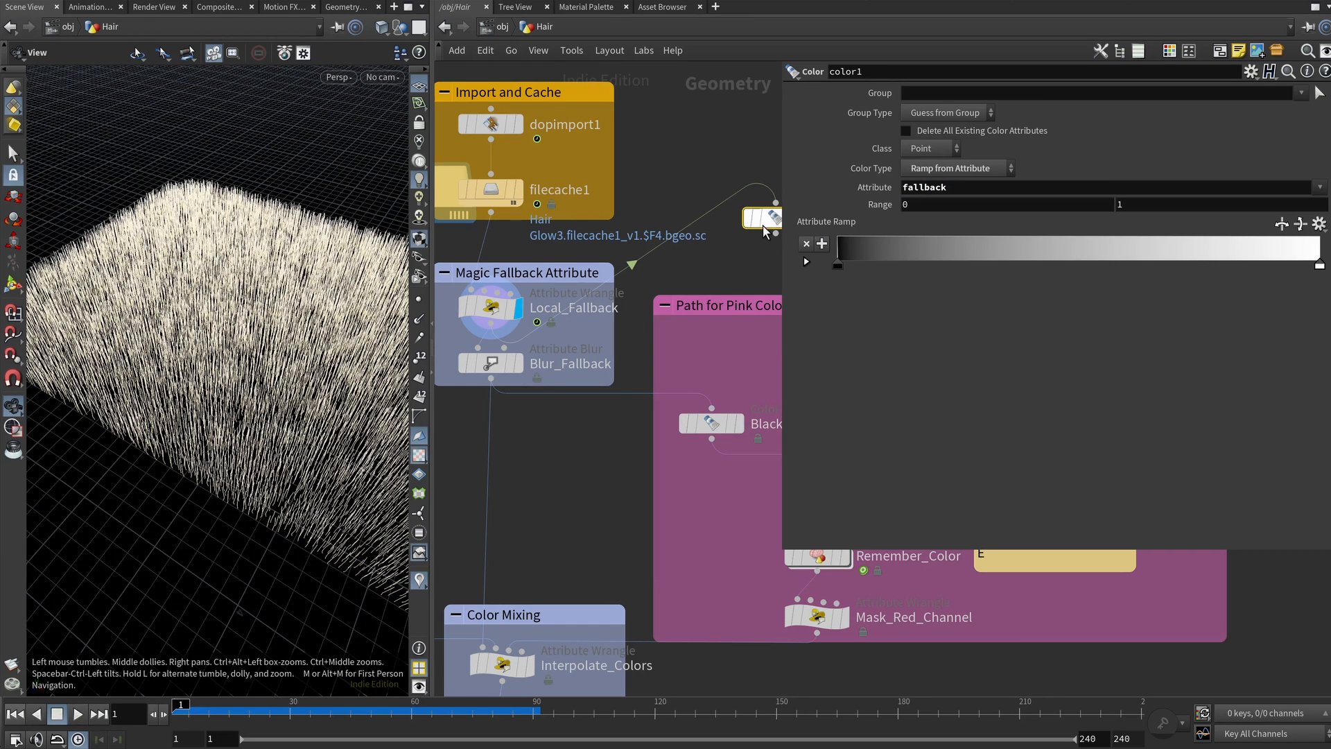
middle_drag(727, 260, 654, 244)
click(731, 204)
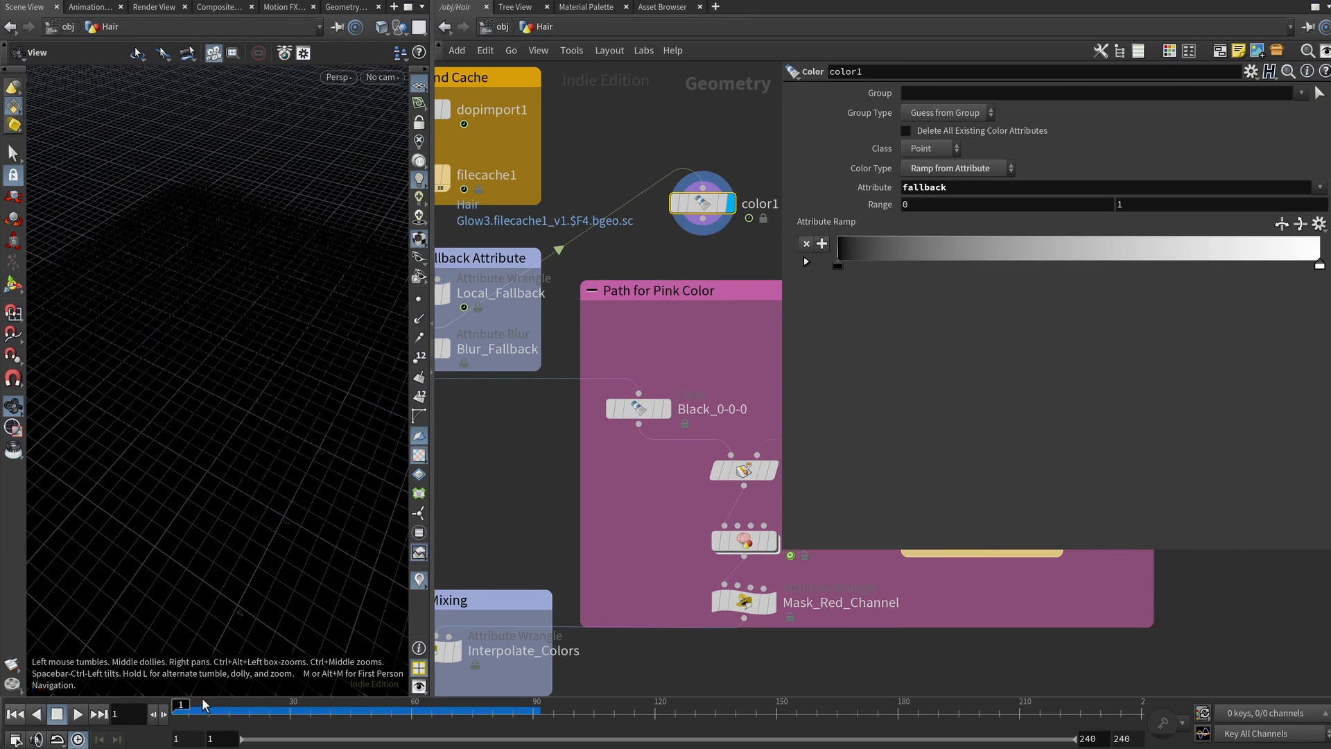
mouse_move(188, 706)
mouse_down()
mouse_move(444, 703)
mouse_move(182, 706)
mouse_move(380, 719)
mouse_move(182, 708)
mouse_up()
Step: Open Blur_Fallback and examine its Attributes, Blurring Iterations and Max Neighbors settings
middle_drag(484, 444, 594, 458)
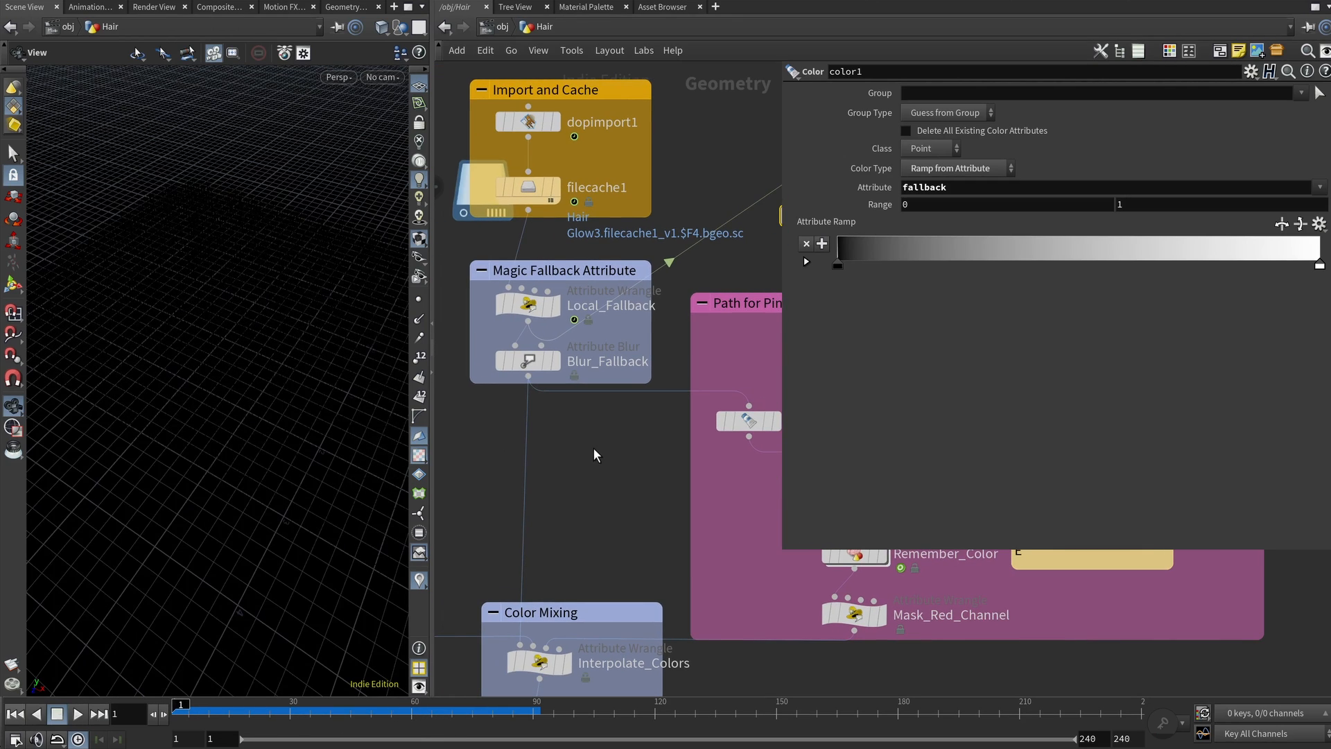
click(527, 360)
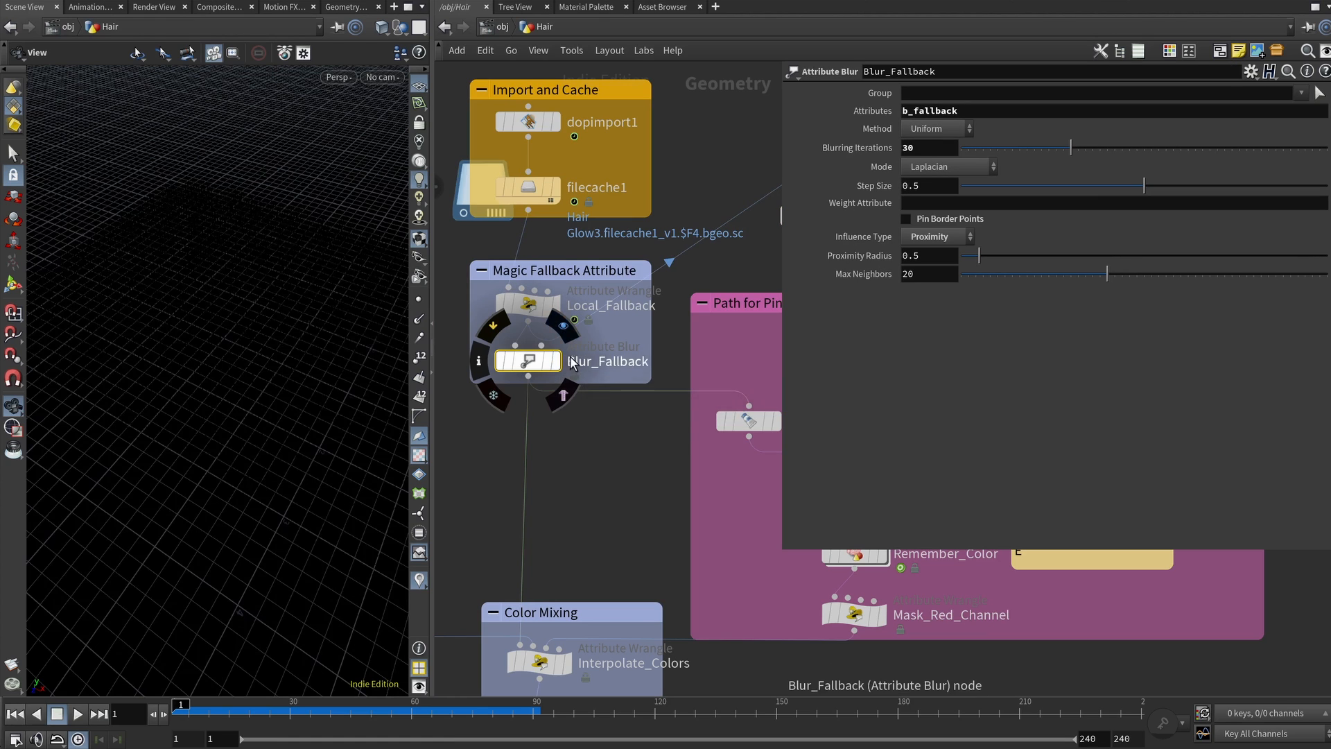
click(926, 110)
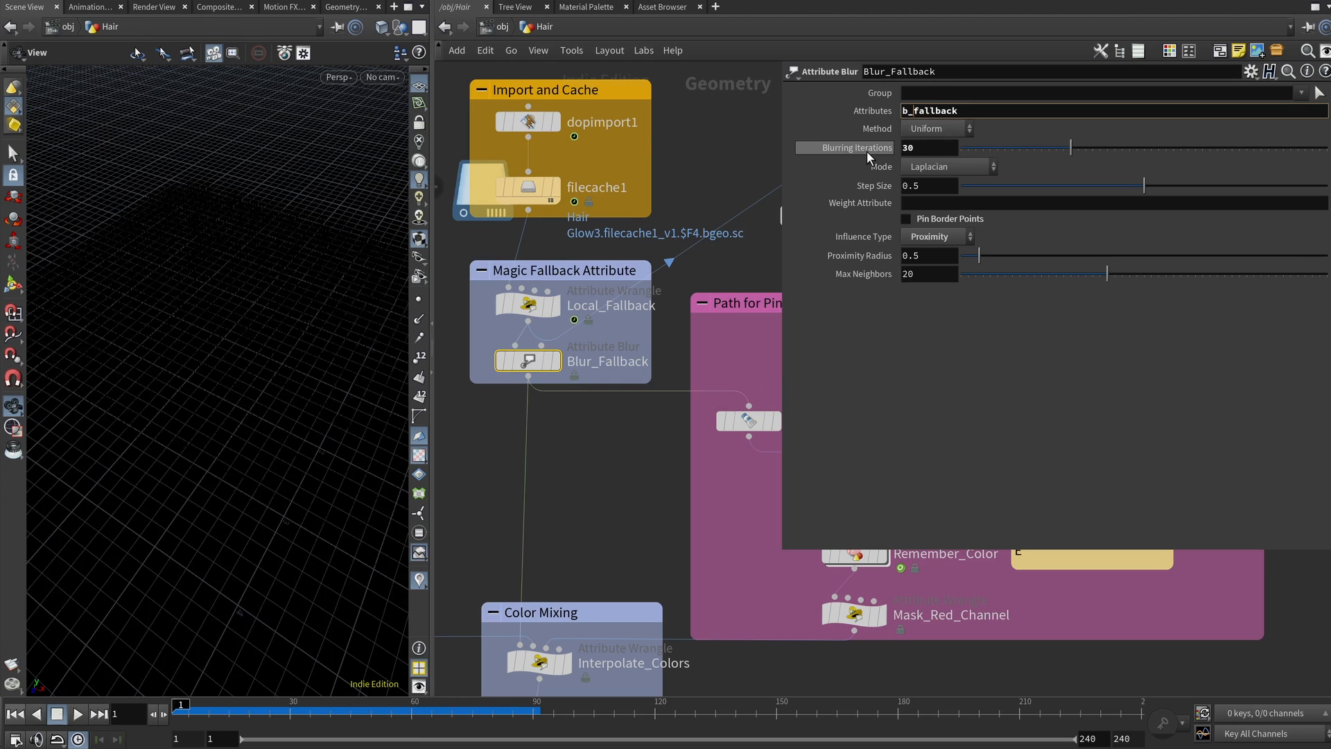
mouse_move(868, 151)
click(916, 273)
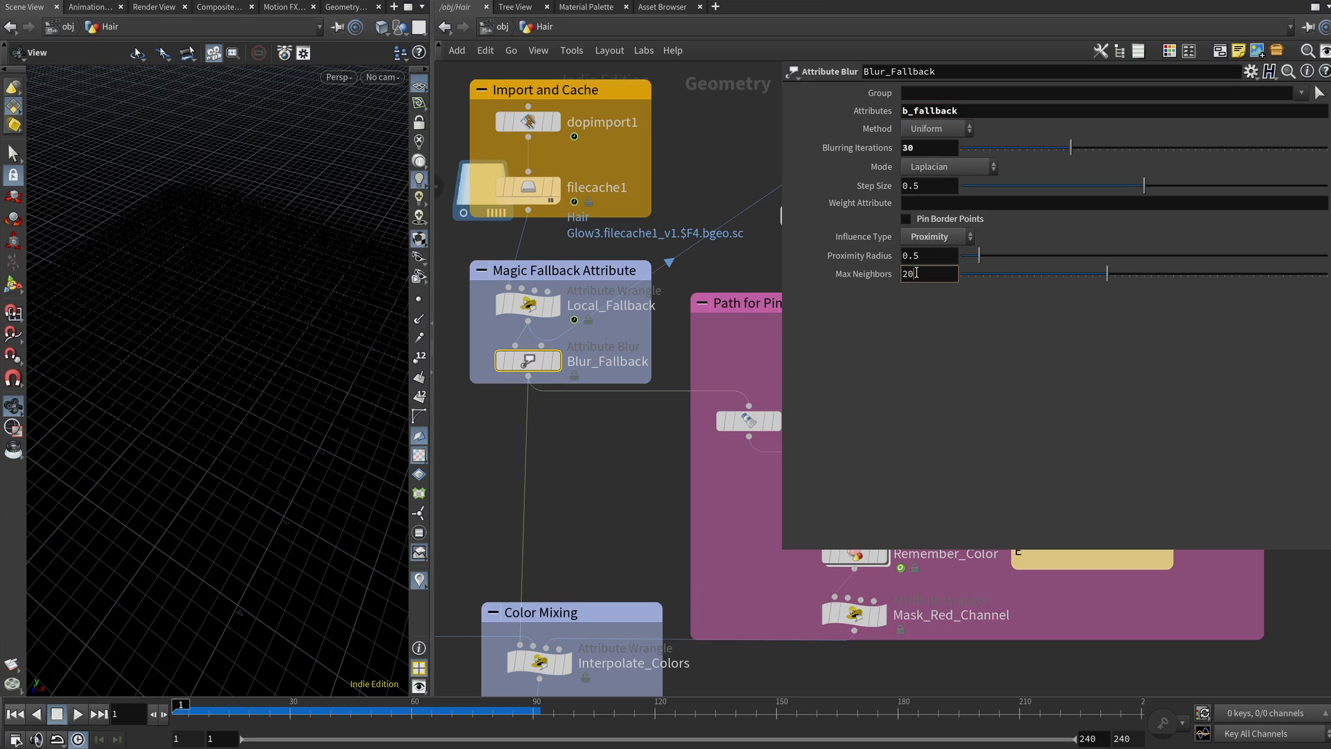
Step: Connect Blur_Fallback to color1, display color1, and set its ramp Attribute to b_fallback
click(557, 362)
middle_drag(584, 459, 526, 463)
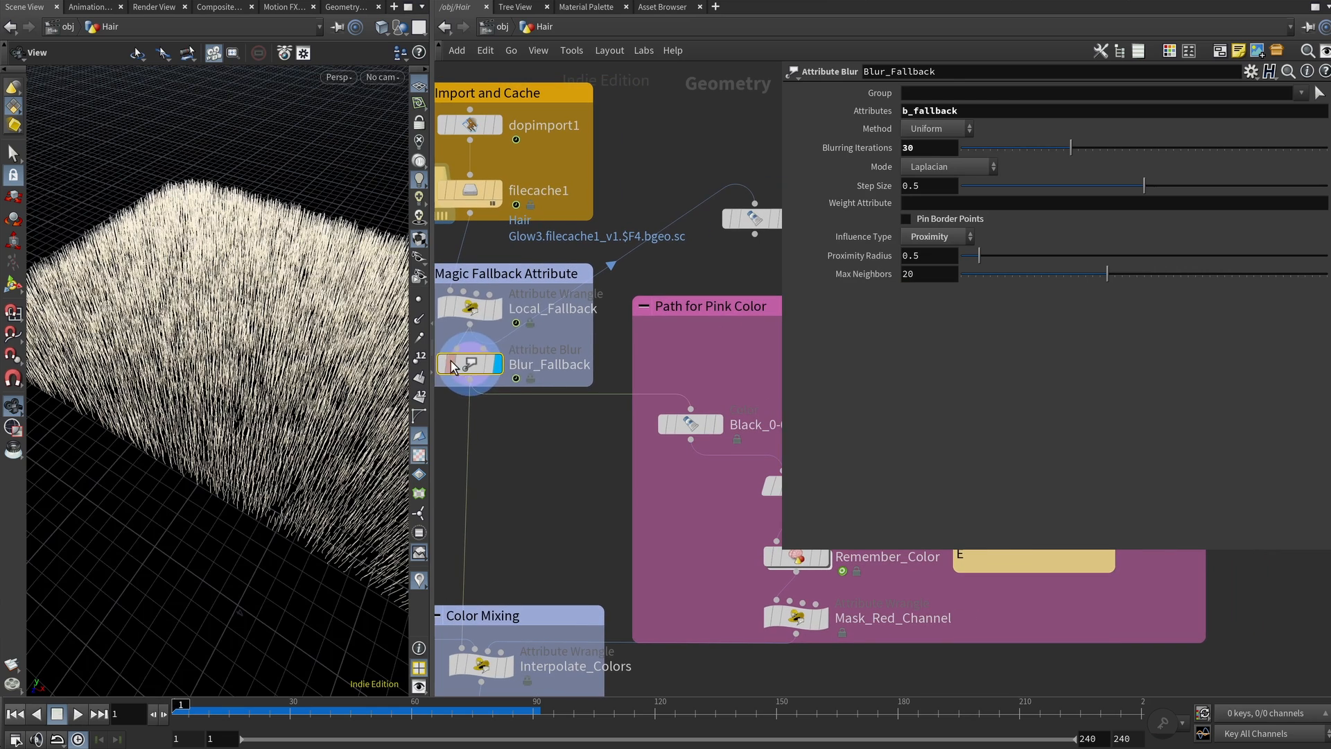
drag(470, 380, 754, 205)
click(682, 208)
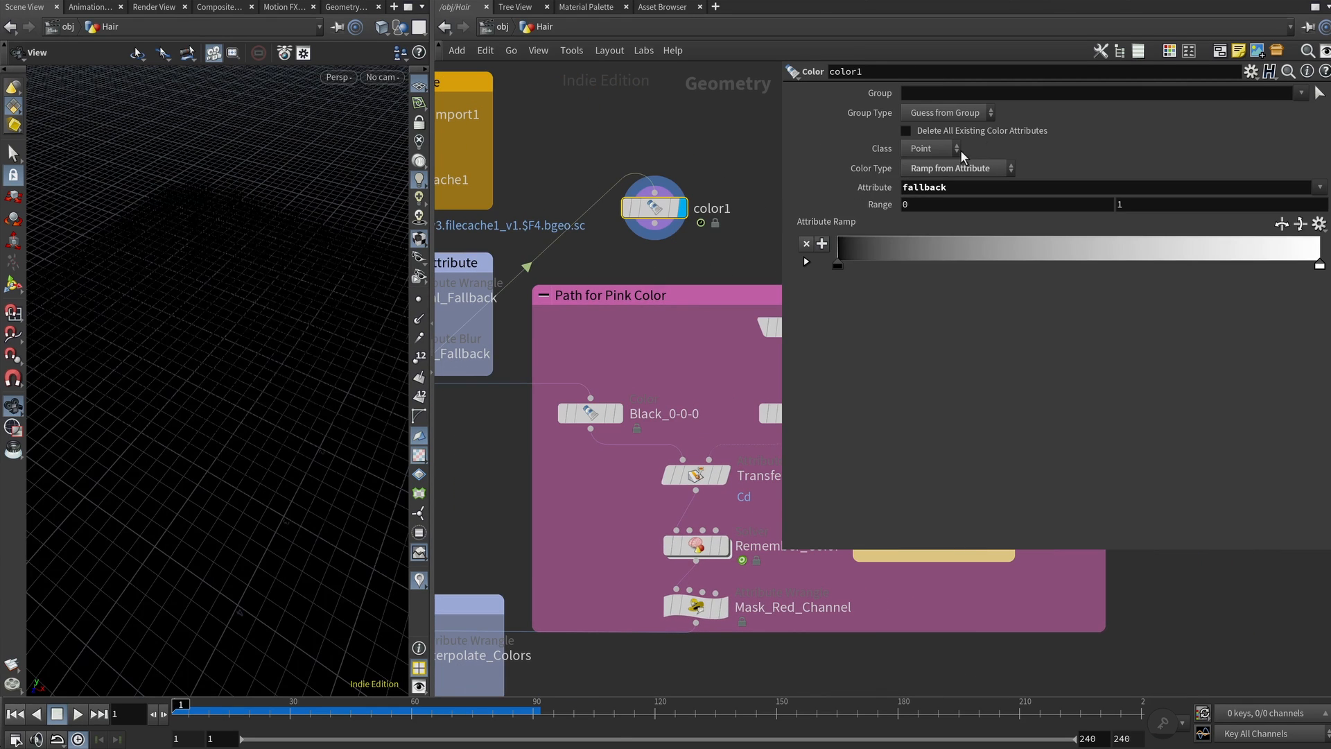
click(903, 187)
text(b_)
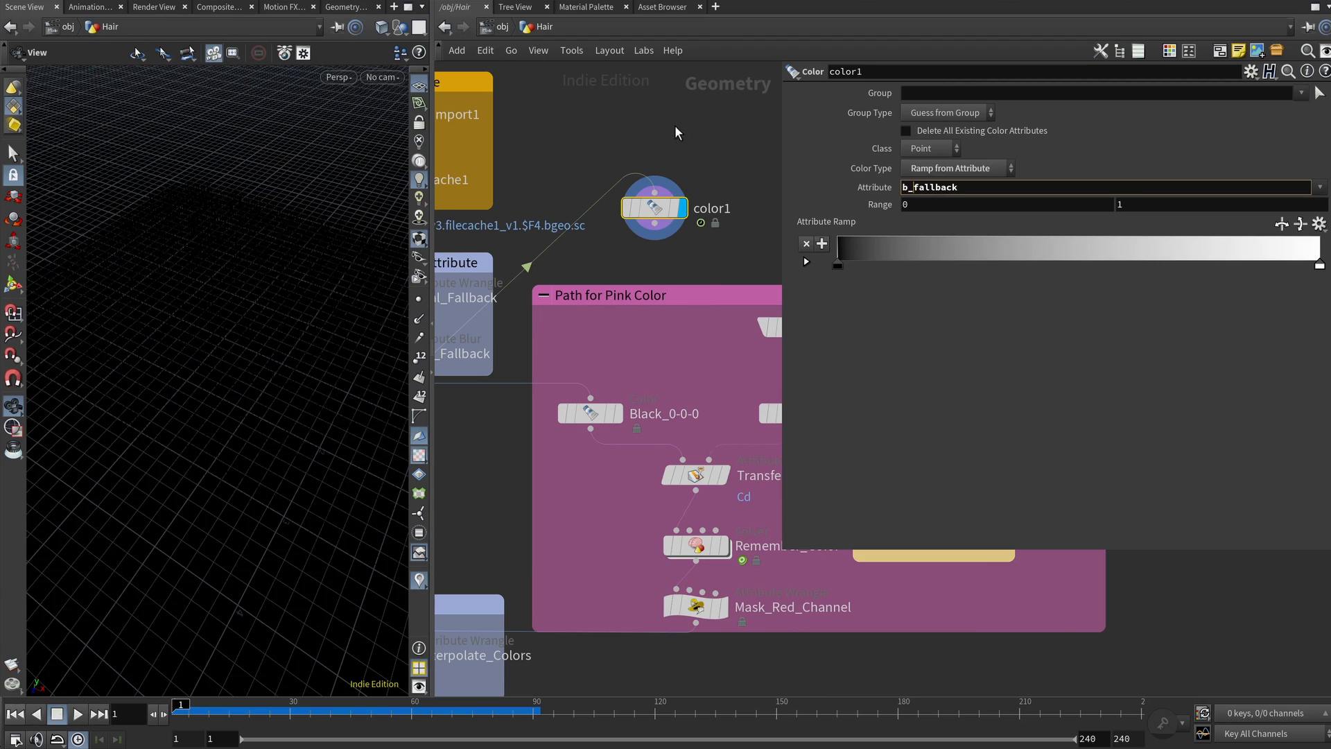
Step: Compare Local_Fallback and Blur_Fallback as color1's input while scrubbing, ending with Blur_Fallback connected at frame 70
middle_drag(675, 124, 809, 114)
scroll(598, 126, down, 3)
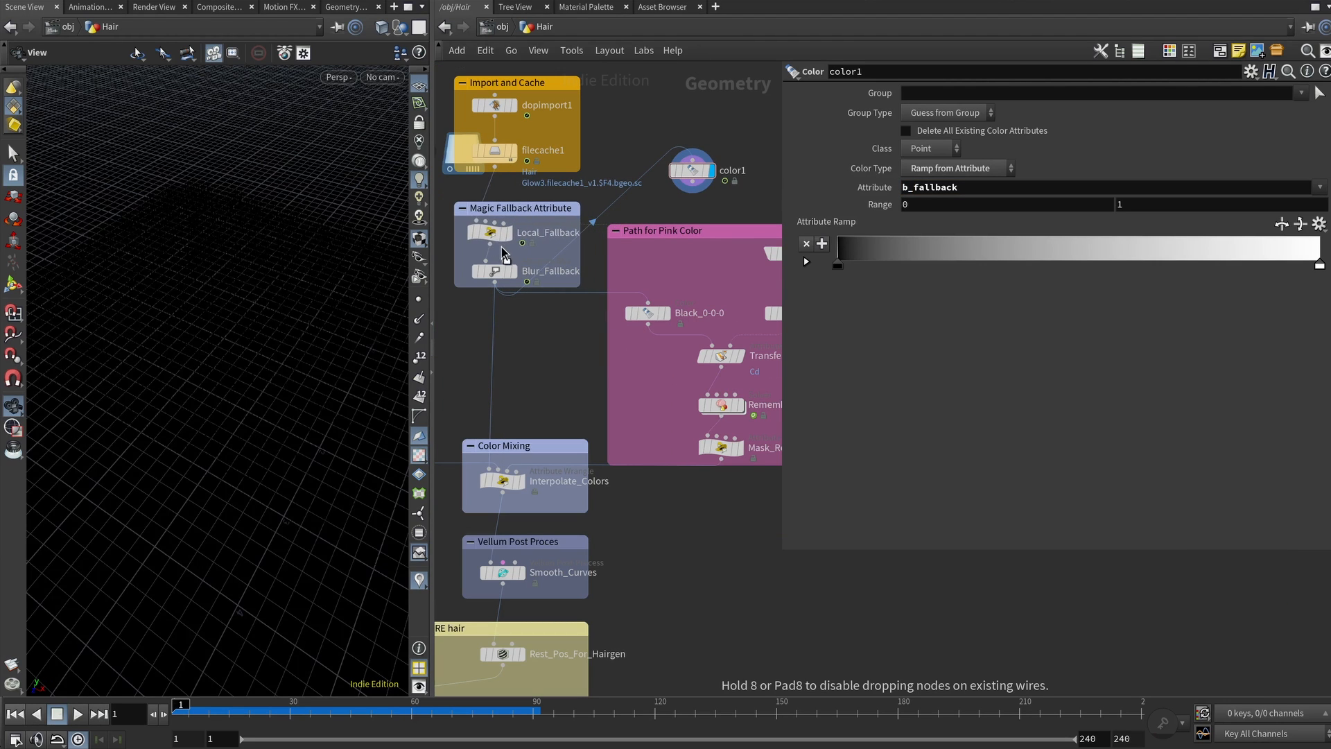
drag(499, 248, 691, 154)
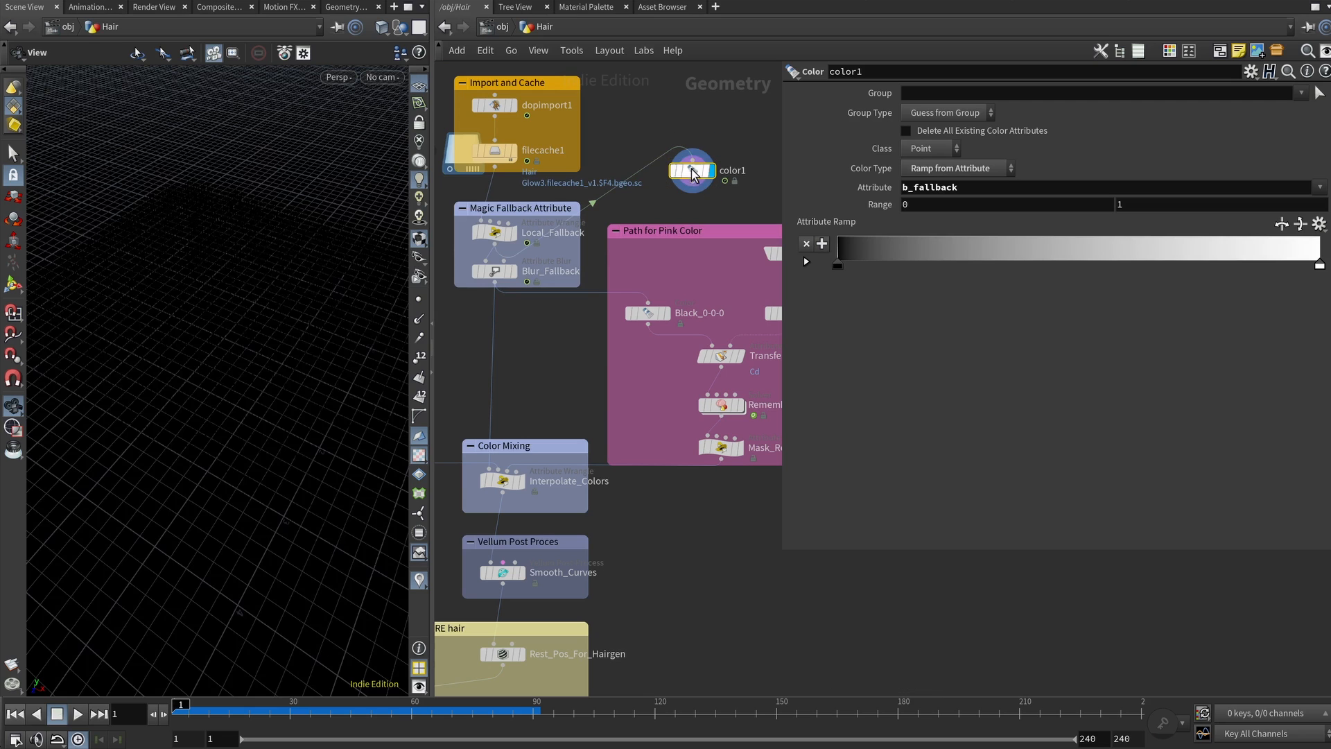
drag(185, 708, 140, 703)
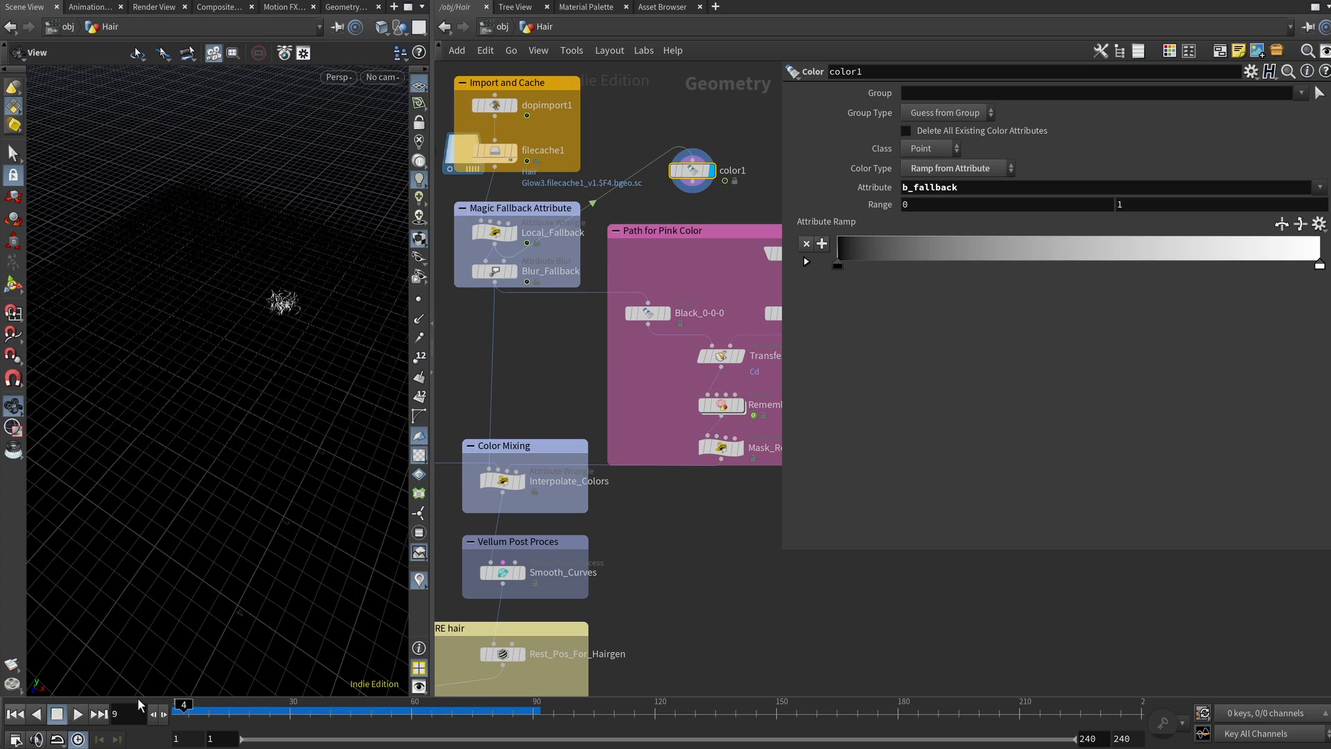
drag(495, 282, 692, 160)
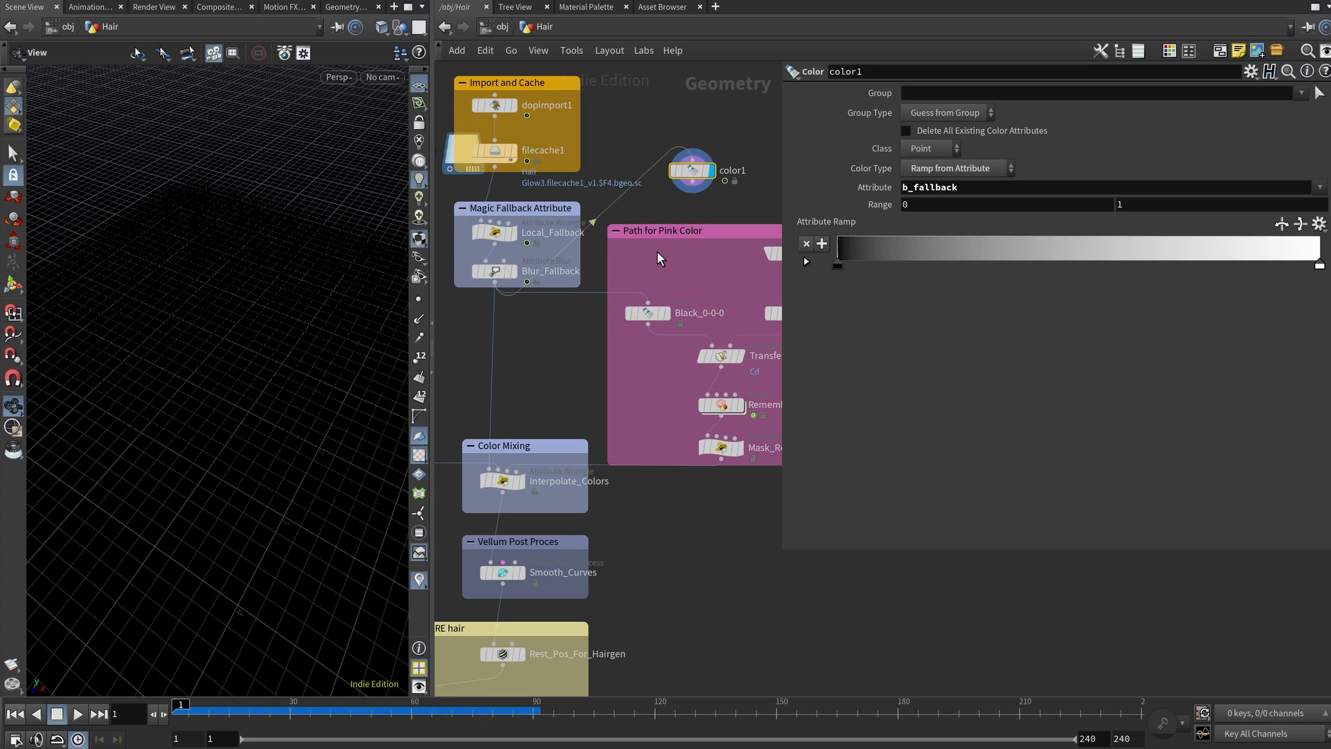
drag(183, 706, 450, 703)
Step: Try a different Blurring Iterations value on Blur_Fallback and set it back to 30
click(494, 271)
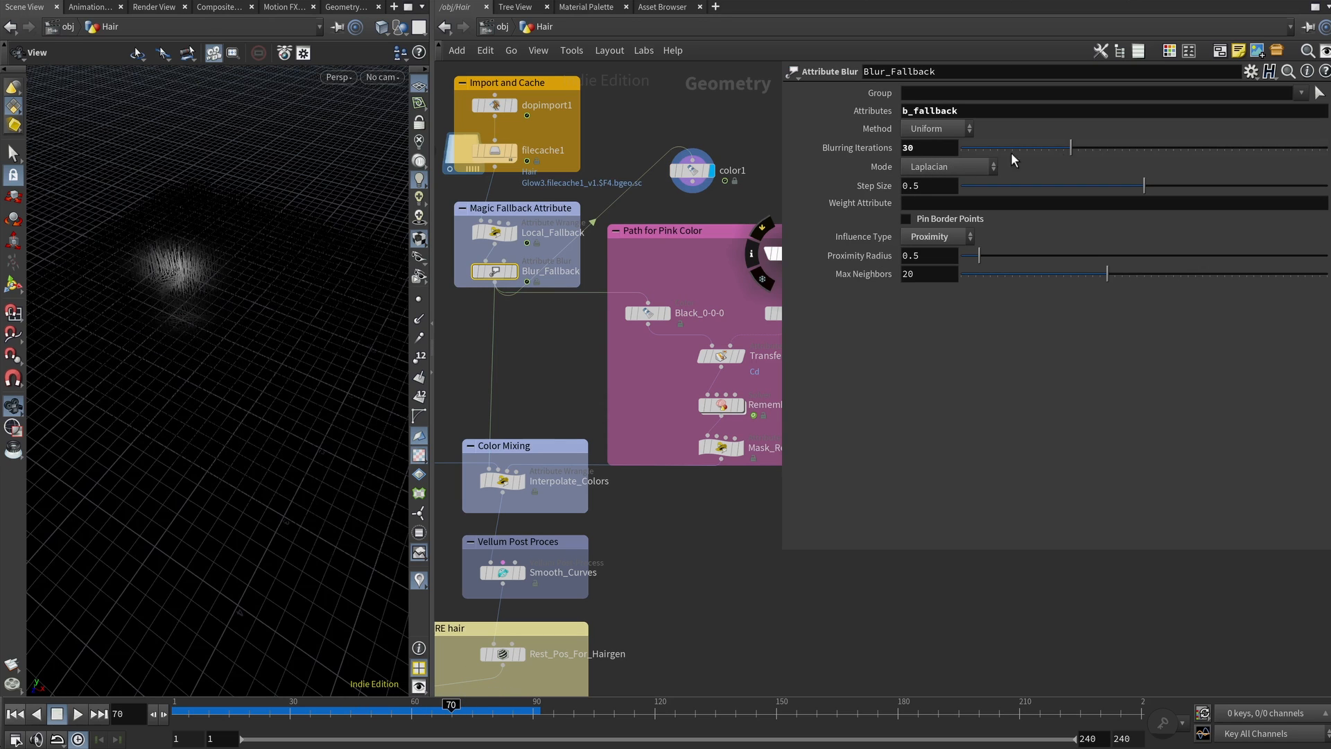
drag(1011, 147, 1141, 142)
click(925, 147)
text(30)
key(Return)
Step: Delete the temporary color1 node from the network
click(691, 171)
key(Delete)
scroll(530, 269, down, 3)
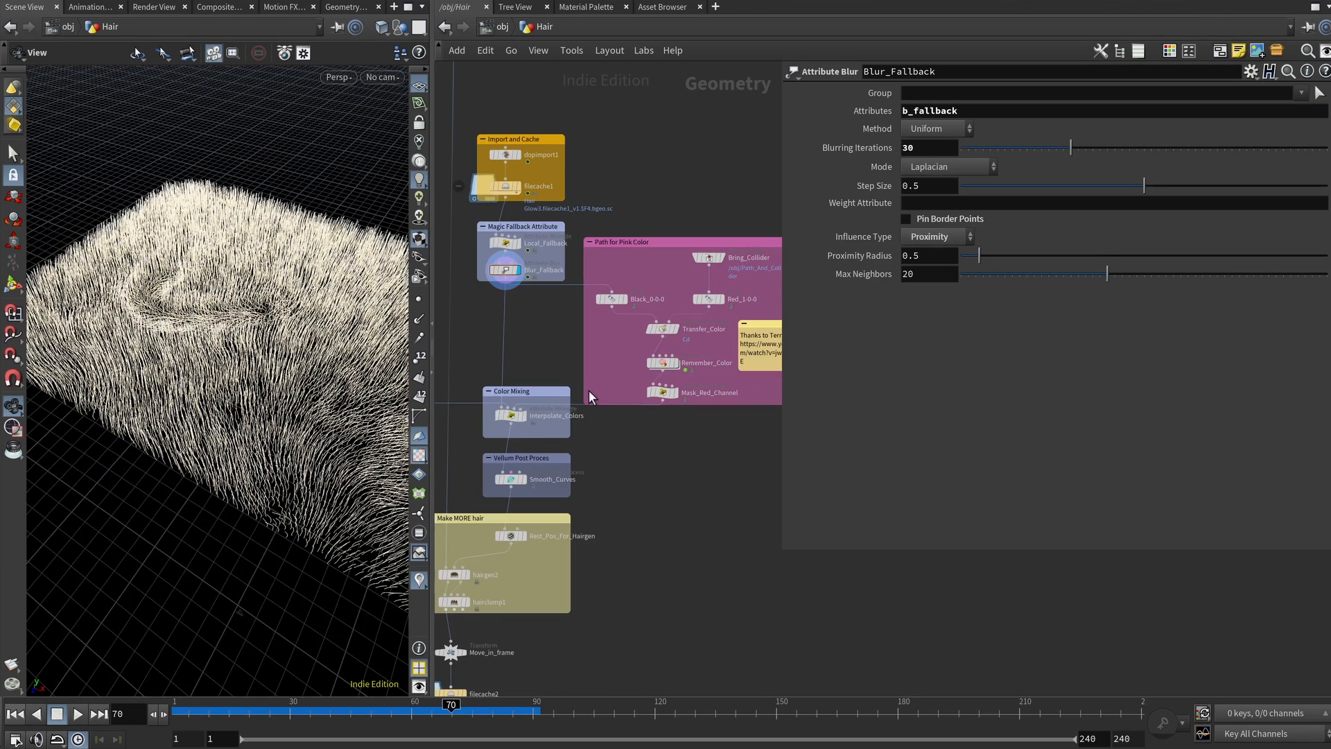
Step: Display the Black_0-0-0 color node in the Path for Pink Color group and open its parameters
mouse_move(515, 417)
middle_drag(675, 440, 580, 456)
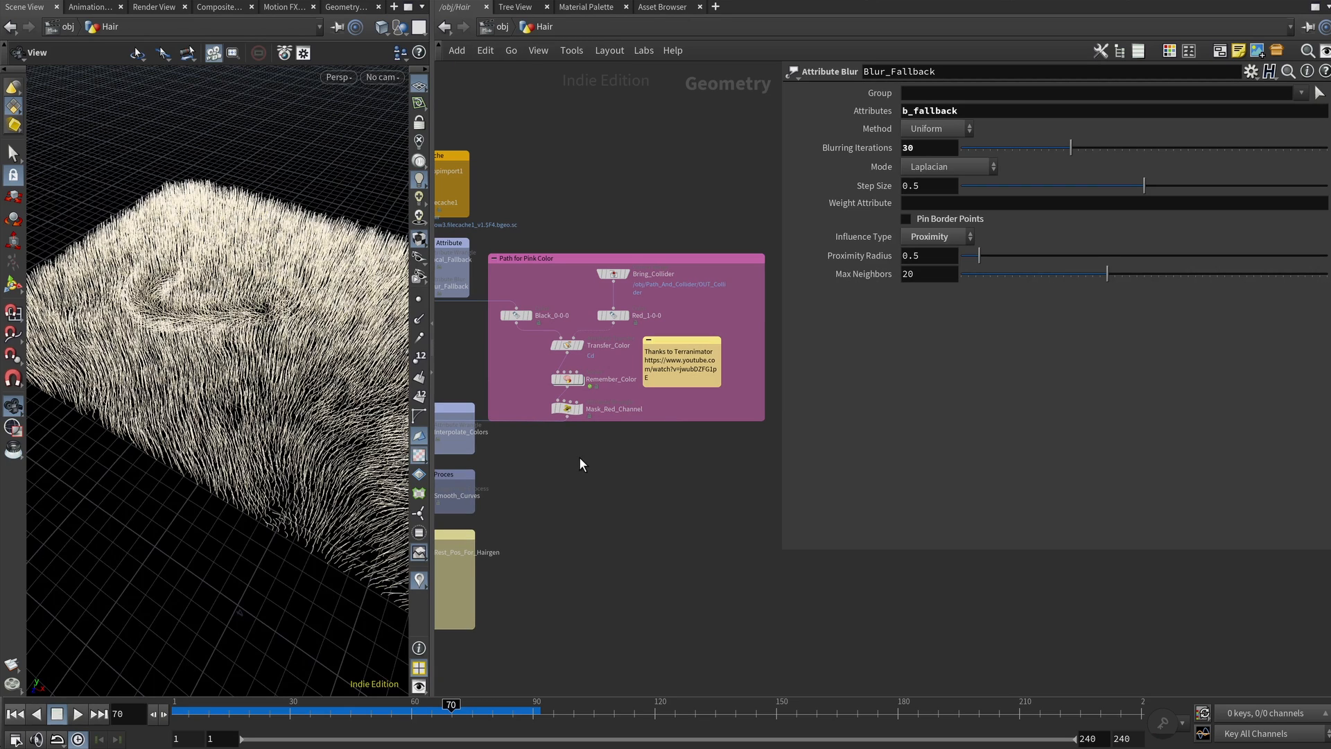
drag(178, 296, 181, 327)
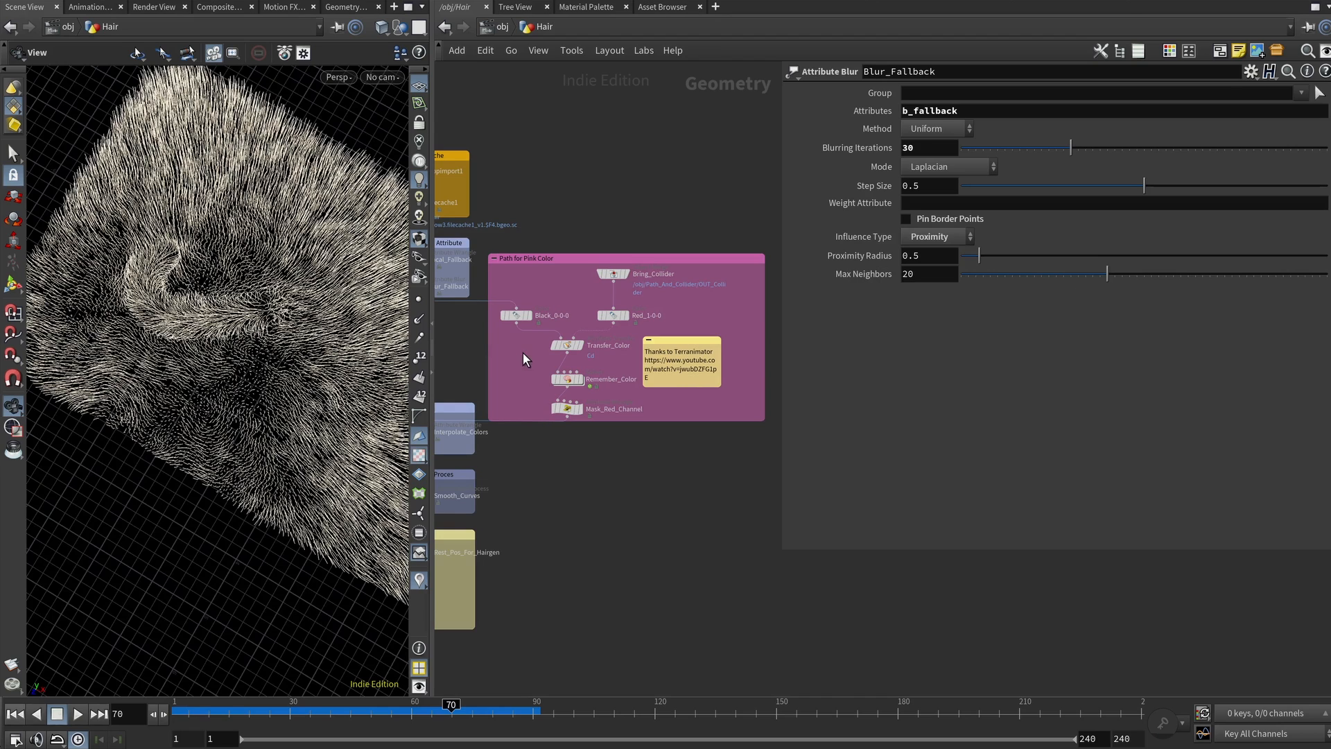
scroll(524, 352, up, 2)
click(531, 301)
click(513, 303)
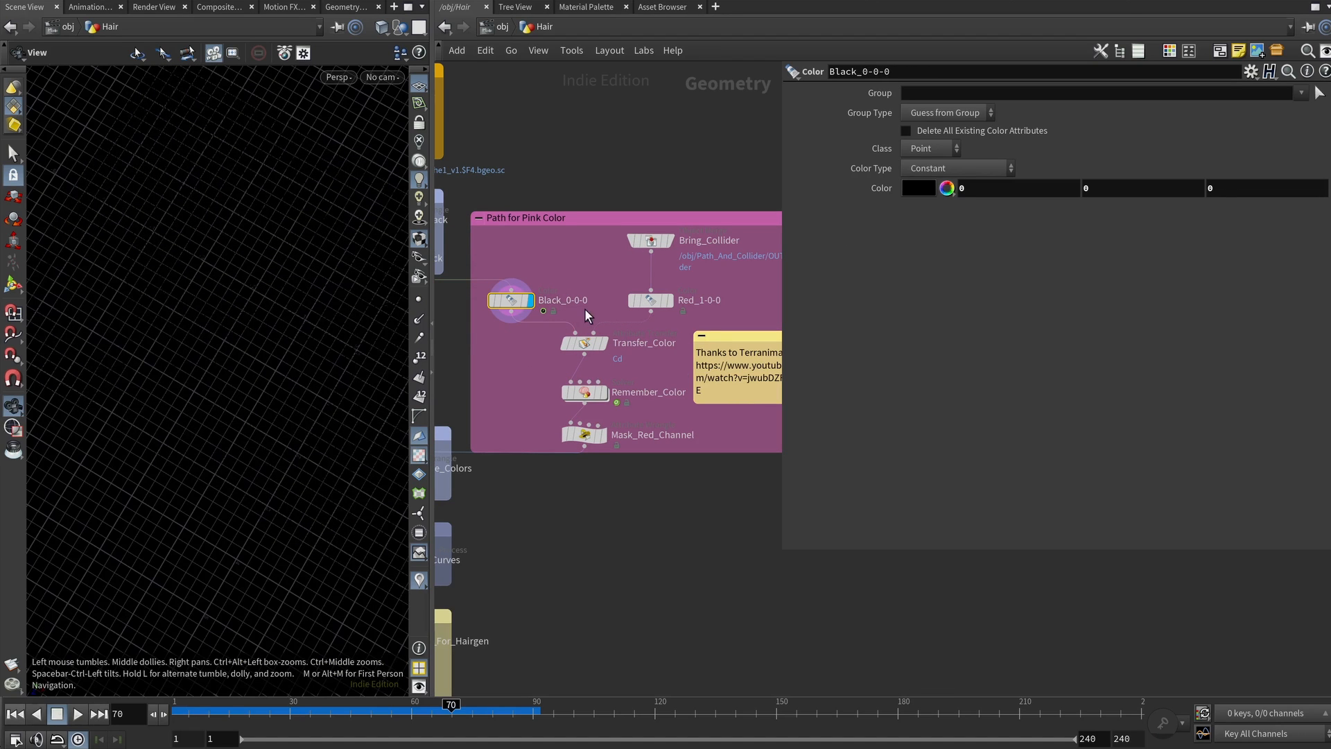
Step: Open the Bring_Collider object merge, examine its source path, and preview its collider geometry
click(652, 241)
middle_drag(738, 279, 682, 274)
click(608, 237)
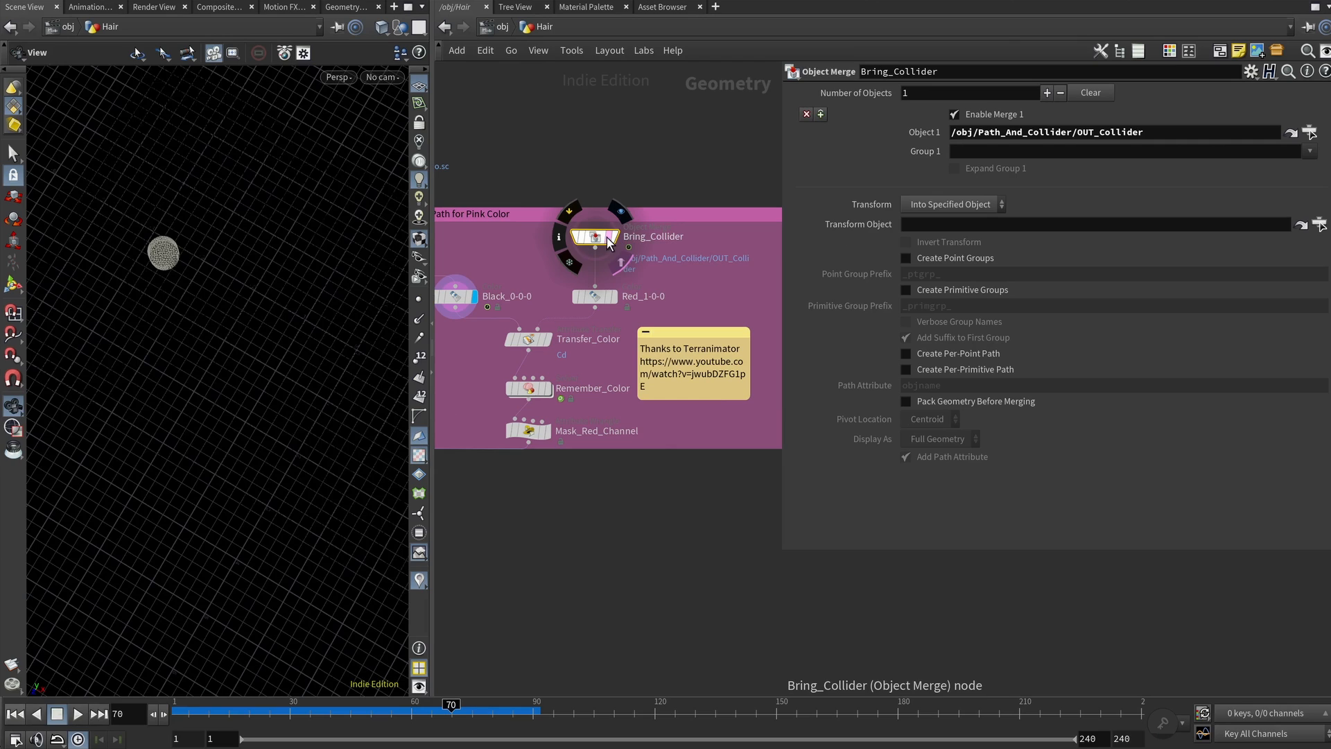
click(599, 238)
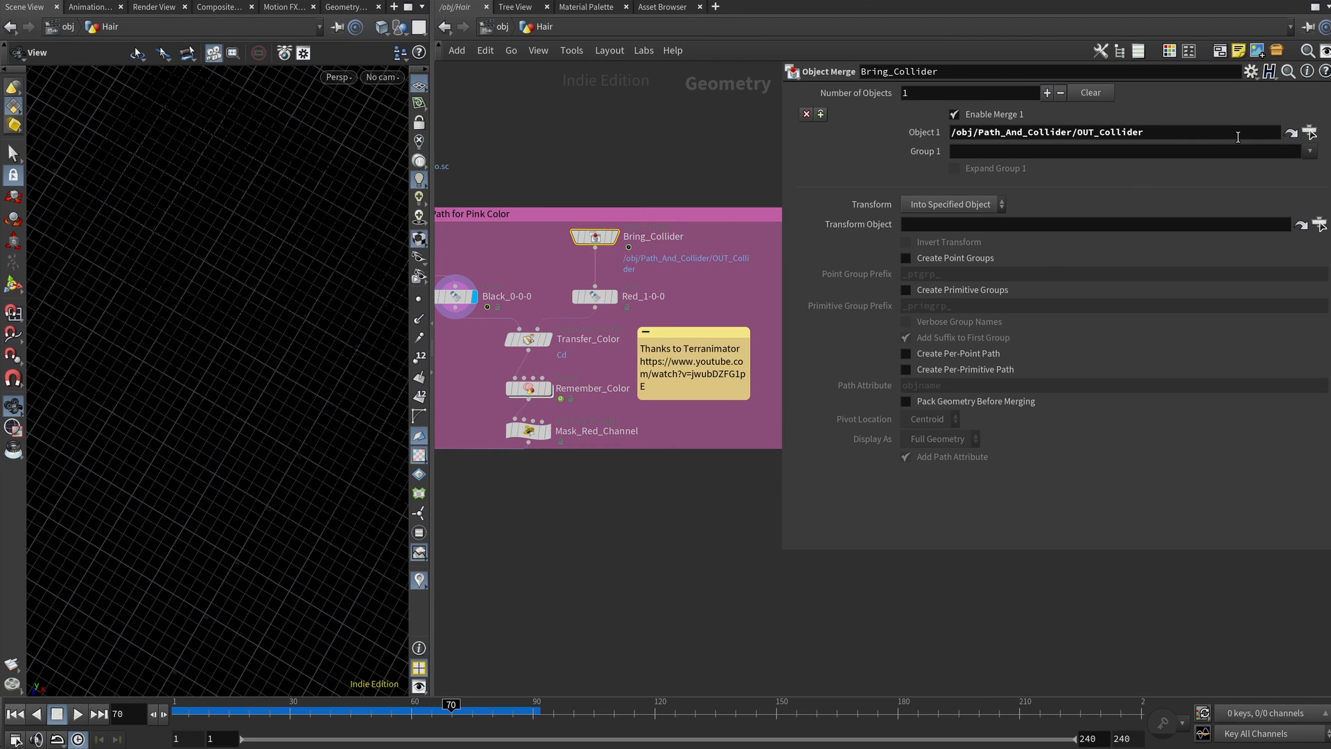
Step: Display the Red_1-0-0 color node, open its parameters, and inspect the red collider up close
click(615, 297)
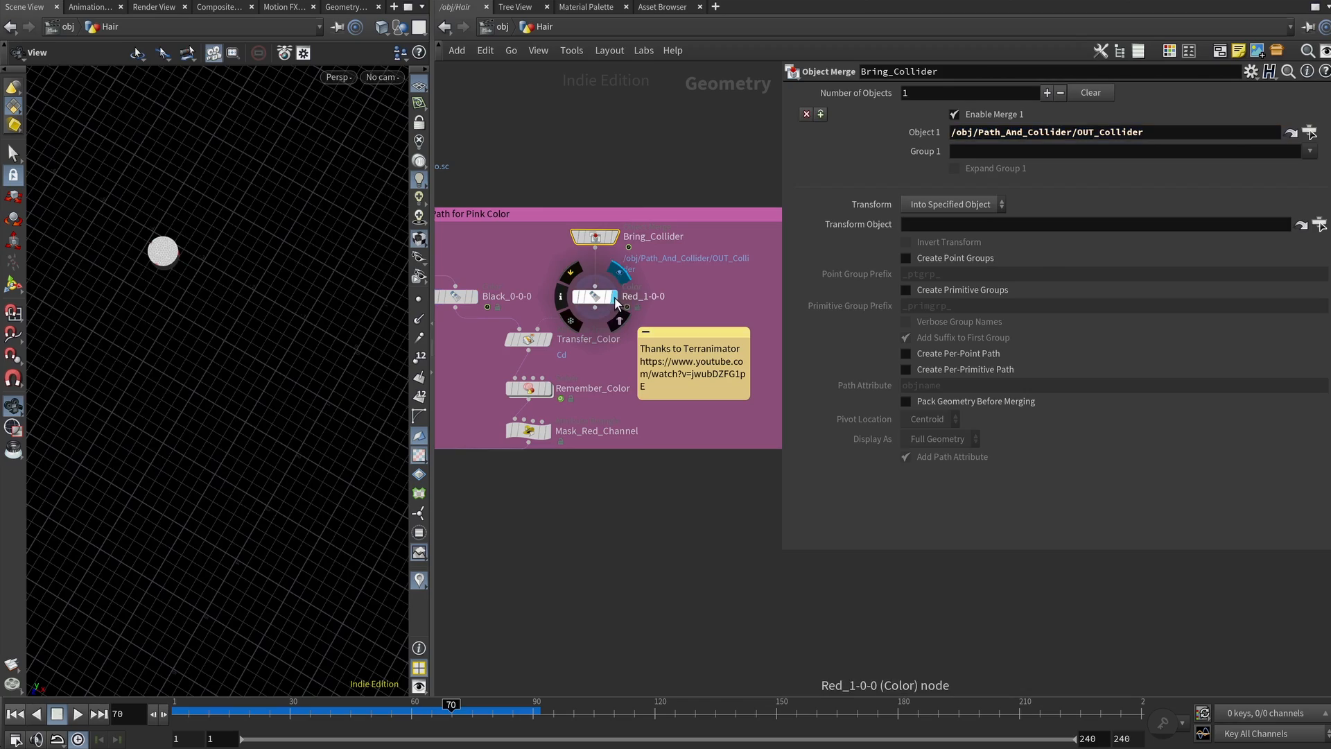
click(597, 297)
mouse_move(136, 291)
mouse_down()
mouse_move(148, 241)
mouse_move(226, 247)
mouse_move(265, 227)
mouse_move(142, 191)
mouse_move(196, 273)
mouse_move(300, 250)
mouse_move(274, 195)
mouse_move(175, 257)
mouse_move(184, 229)
mouse_move(209, 245)
mouse_up()
scroll(151, 258, up, 2)
scroll(132, 268, up, 5)
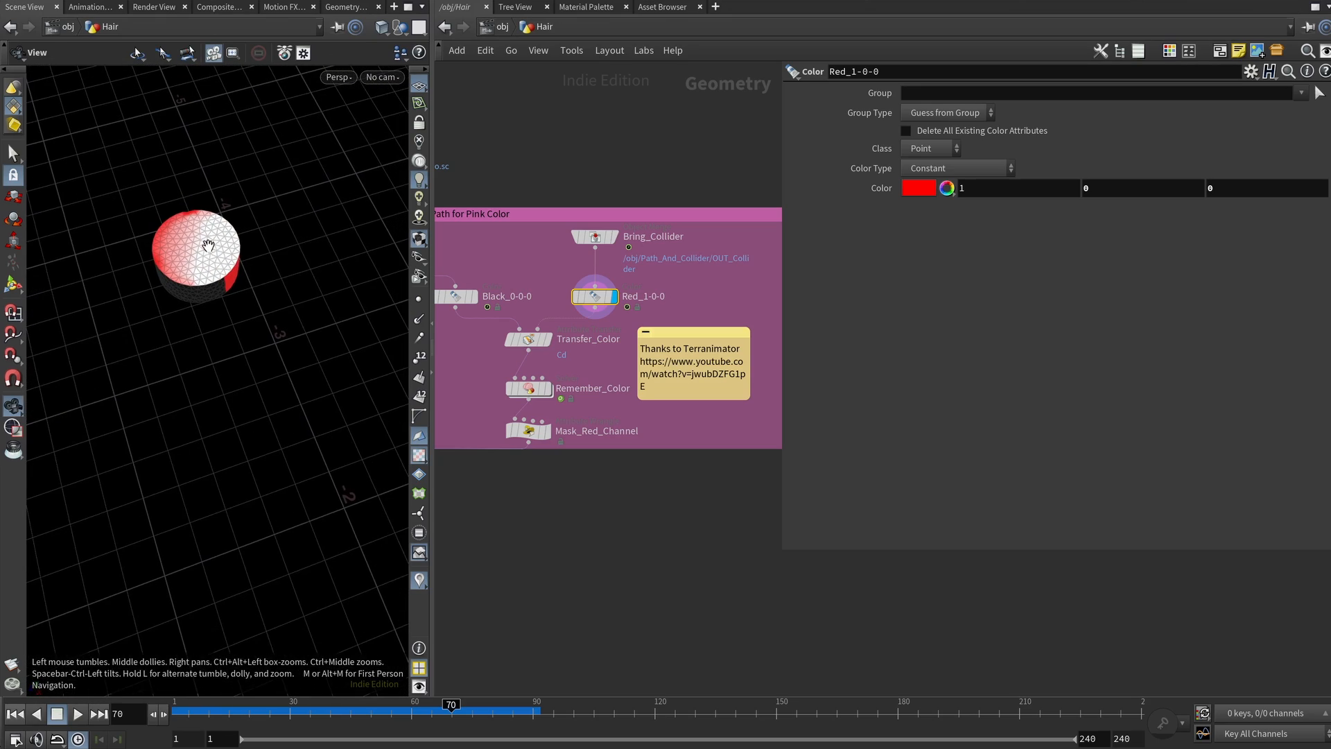
Step: Display the Transfer_Color attribute transfer and open its Conditions parameters
middle_drag(548, 339, 577, 298)
click(577, 298)
click(552, 301)
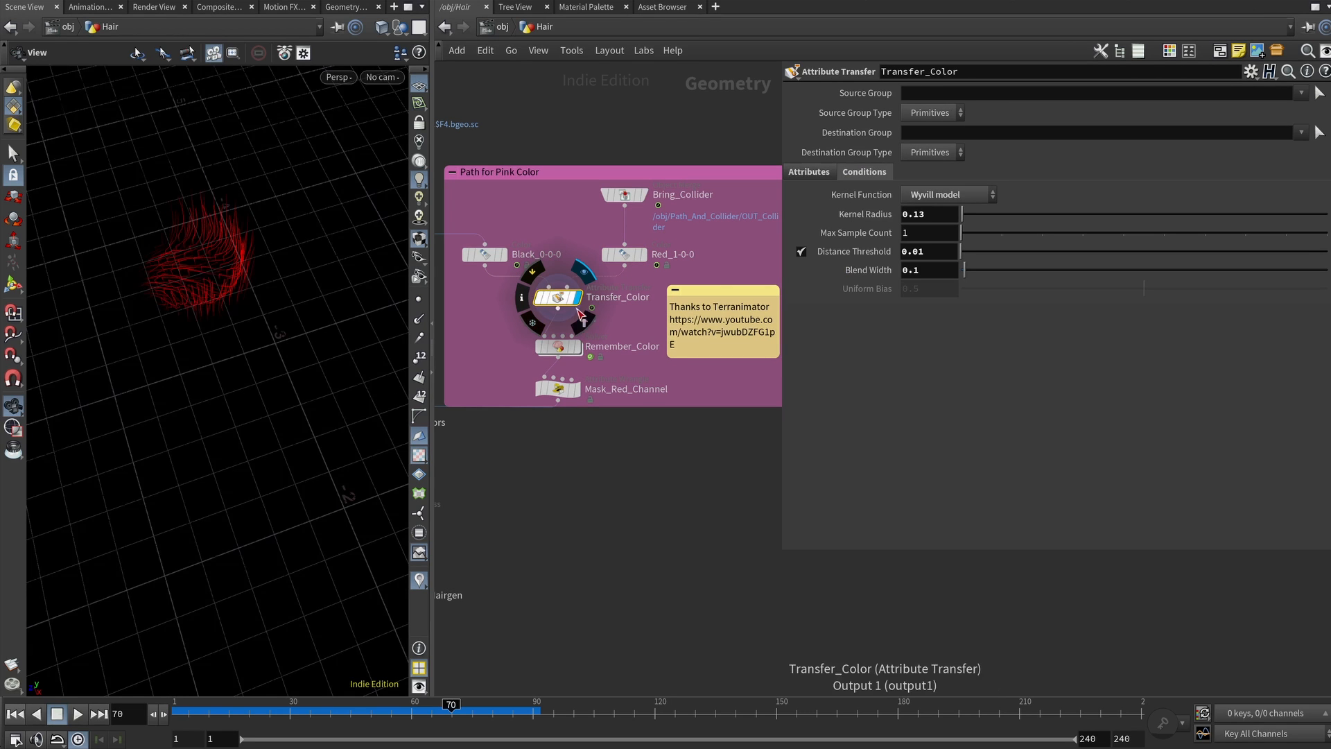
Step: Check Transfer_Color's Kernel Radius and scrub the timeline between frames 16 and 82 to watch the transferred red color
scroll(279, 324, down, 5)
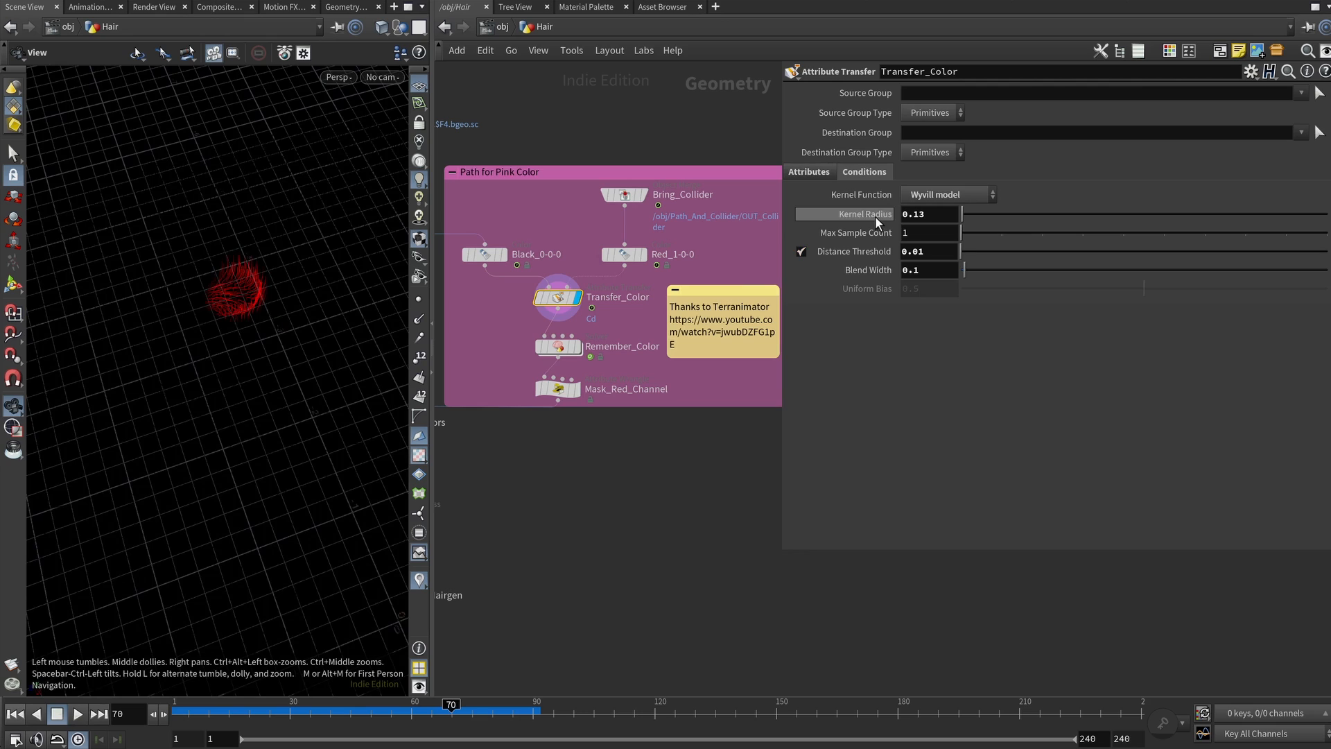
click(926, 214)
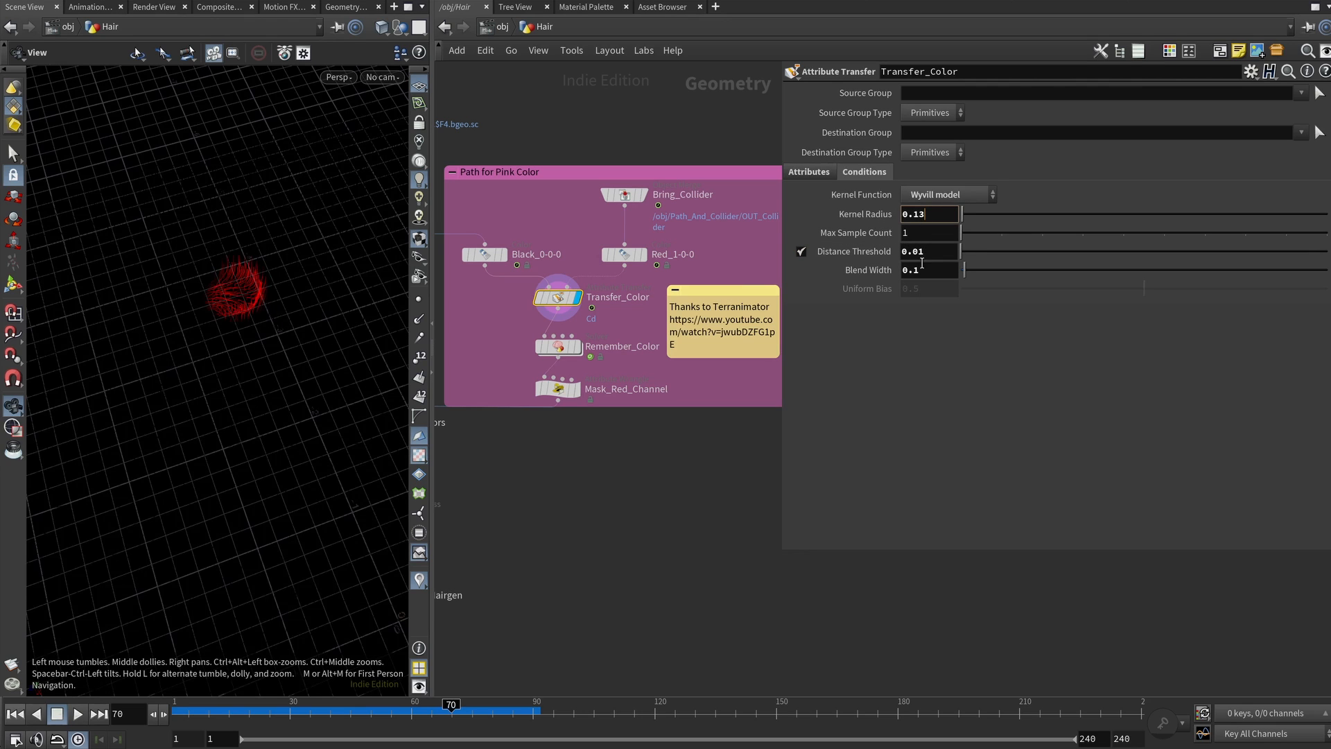
drag(249, 510, 218, 320)
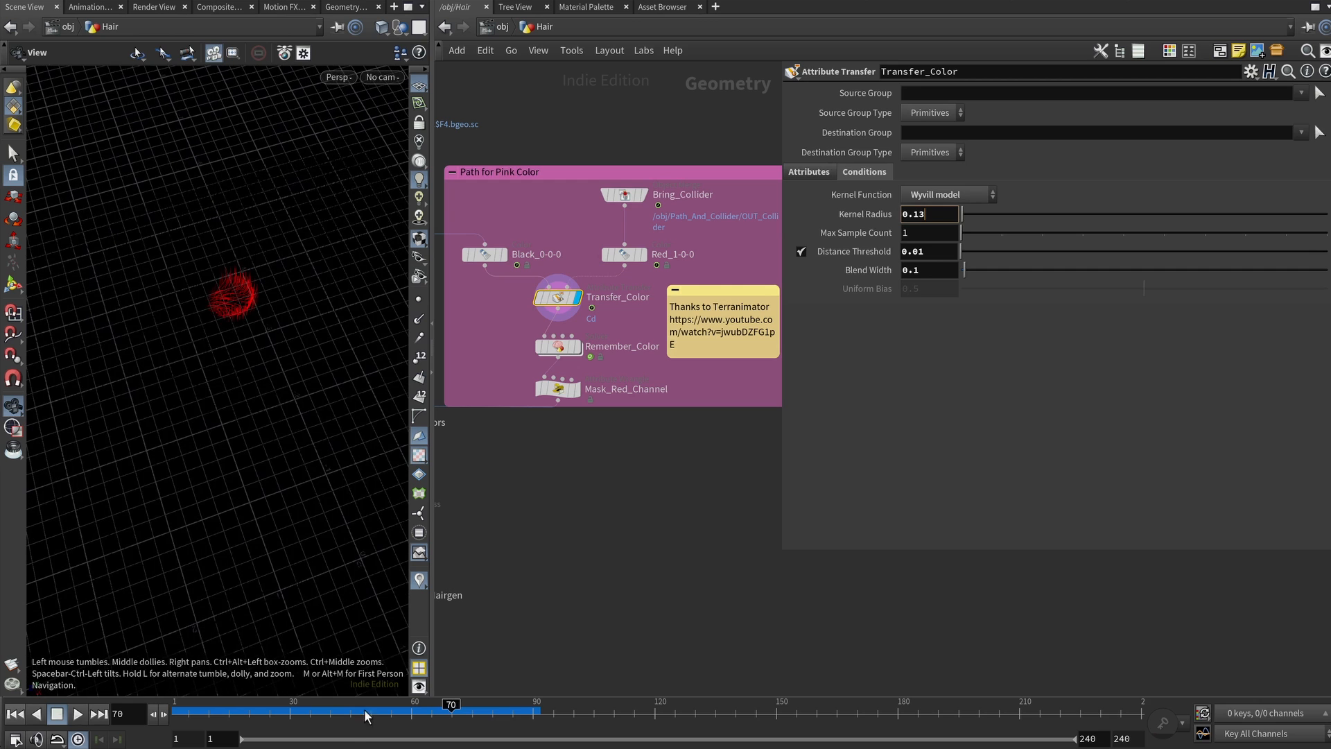
drag(253, 710, 237, 708)
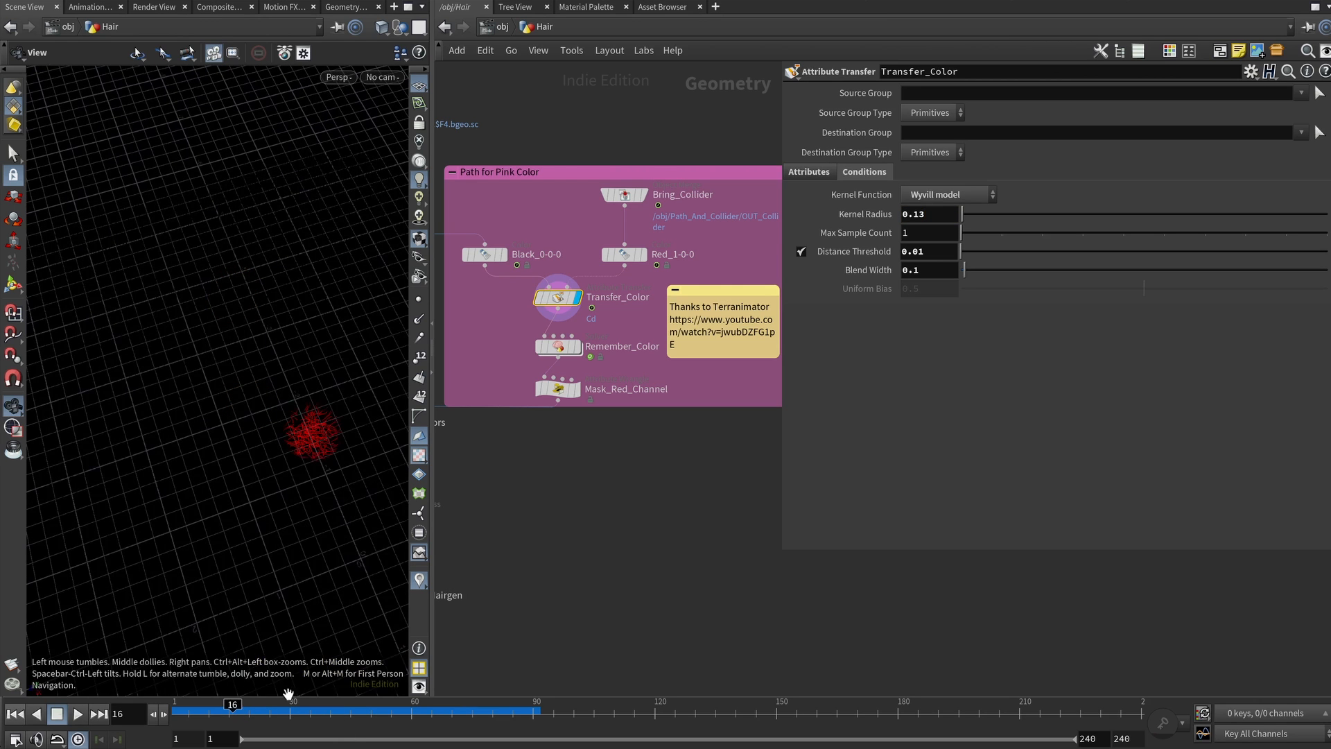
scroll(223, 438, down, 5)
drag(232, 434, 290, 386)
drag(395, 710, 500, 712)
Step: Open the Remember_Color solver's parameters, enter its internal network, and return the timeline to frame 1
middle_drag(672, 430, 633, 435)
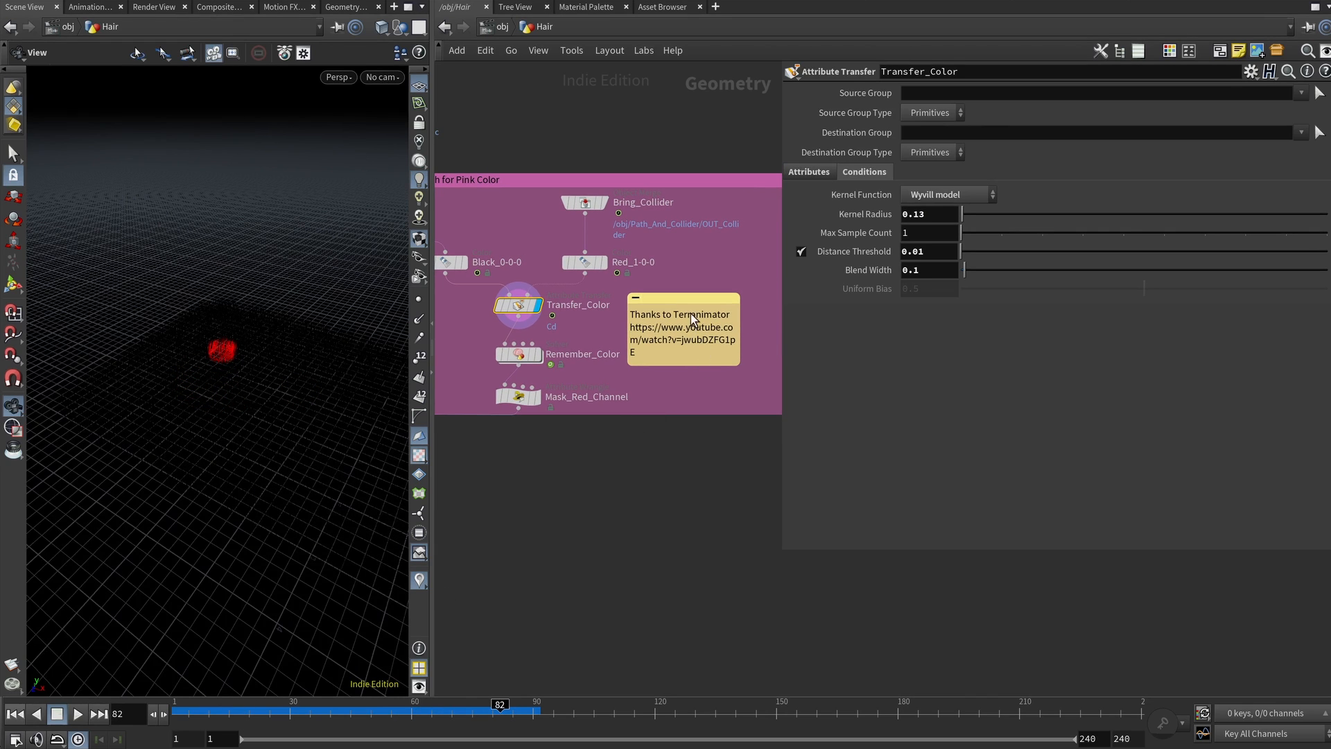
click(523, 355)
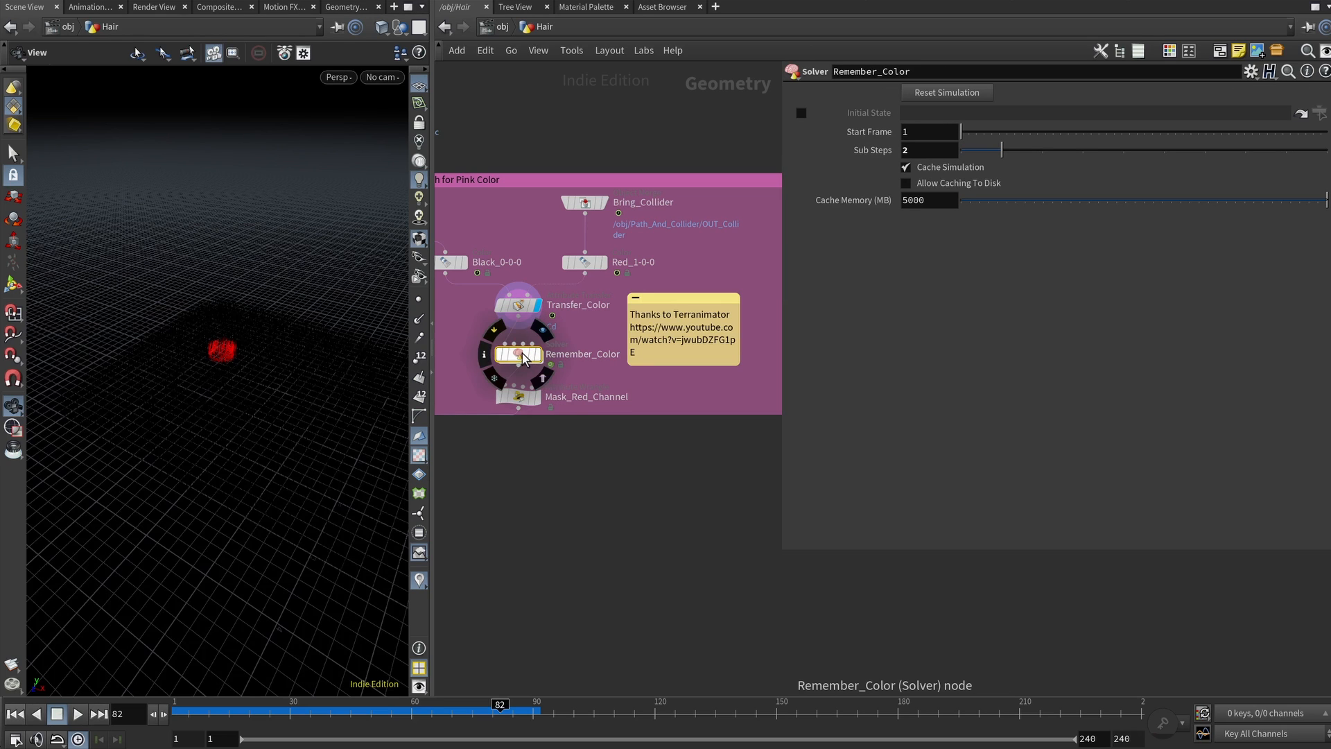
double_click(521, 352)
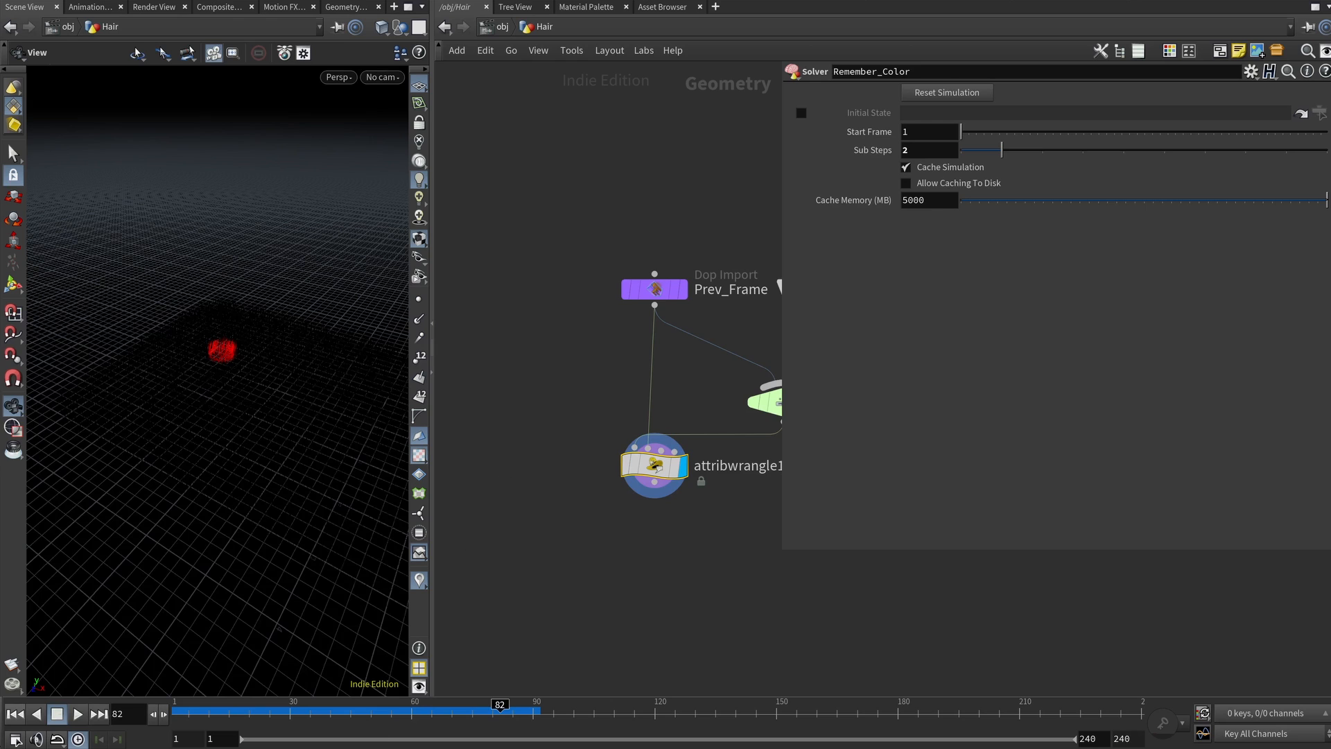
click(16, 714)
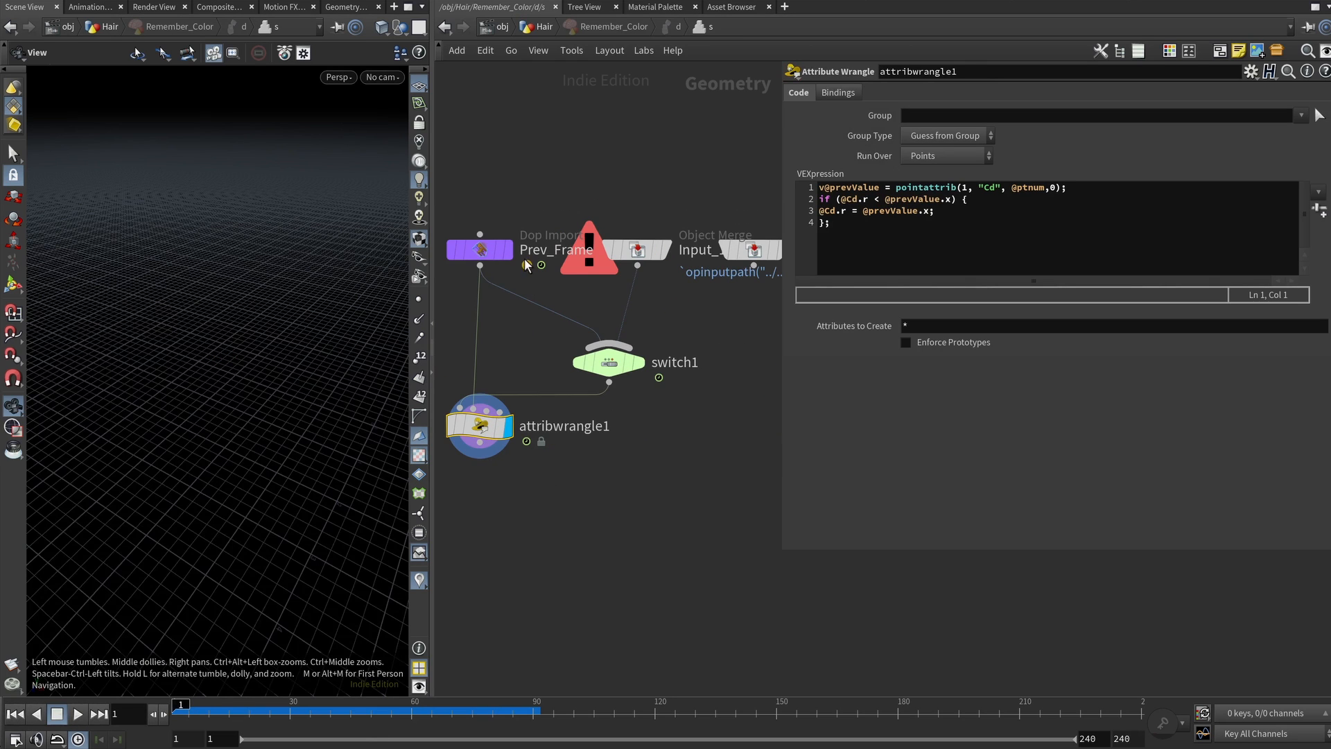
Step: Inspect the parameters of the Input_1 object merge and the Prev_Frame DOP import inside the solver
click(502, 251)
click(638, 251)
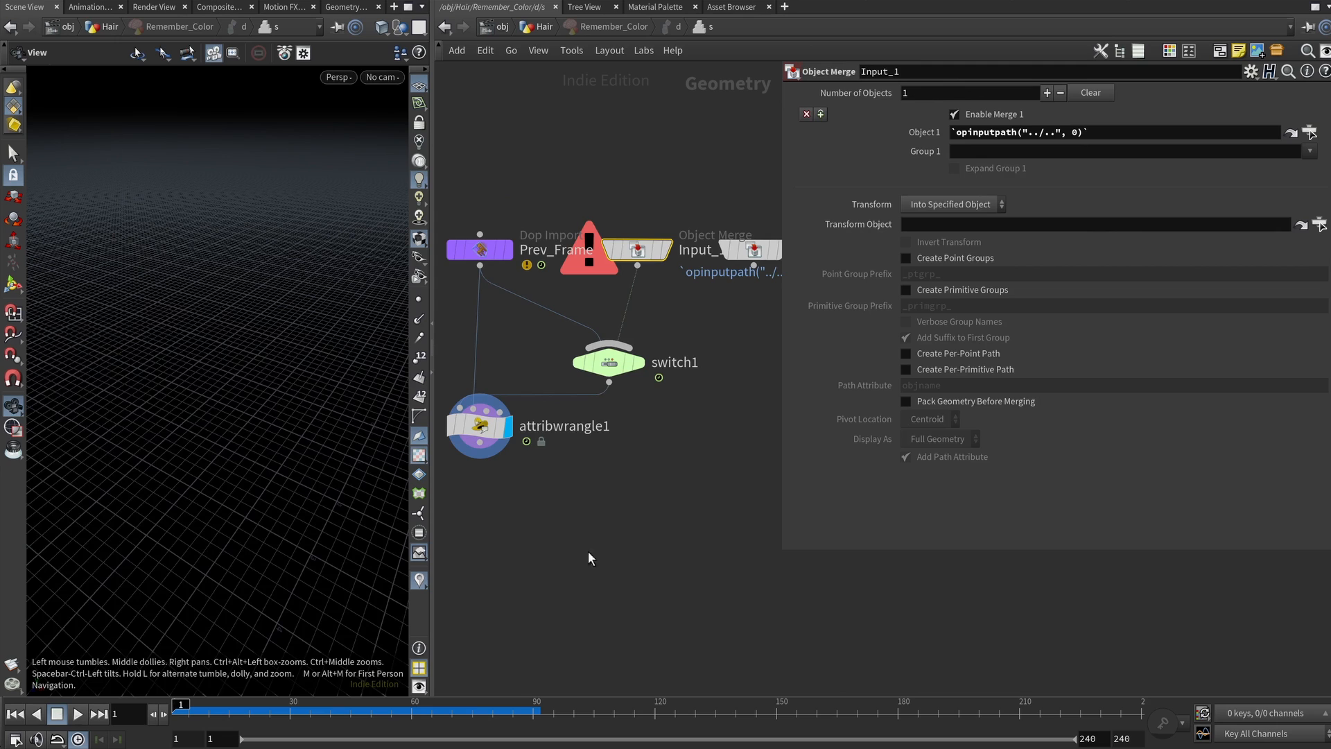
click(480, 251)
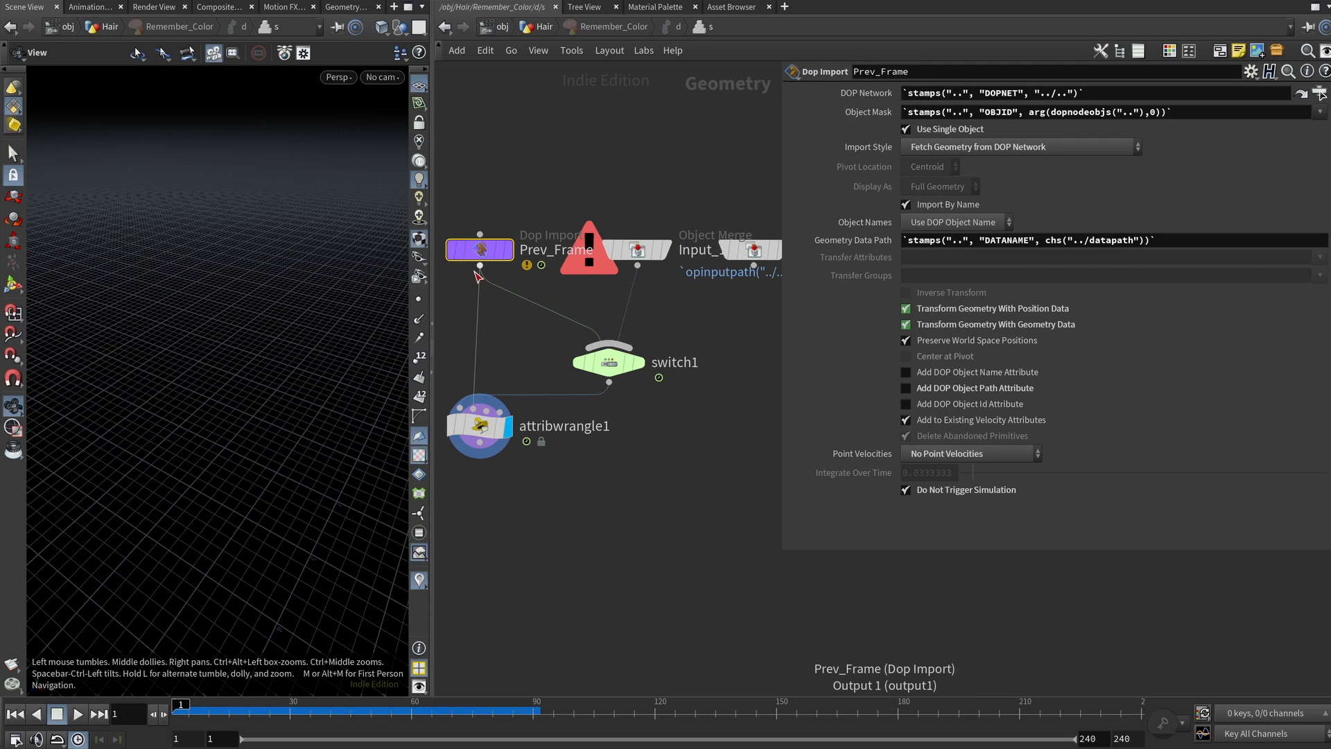
mouse_move(608, 364)
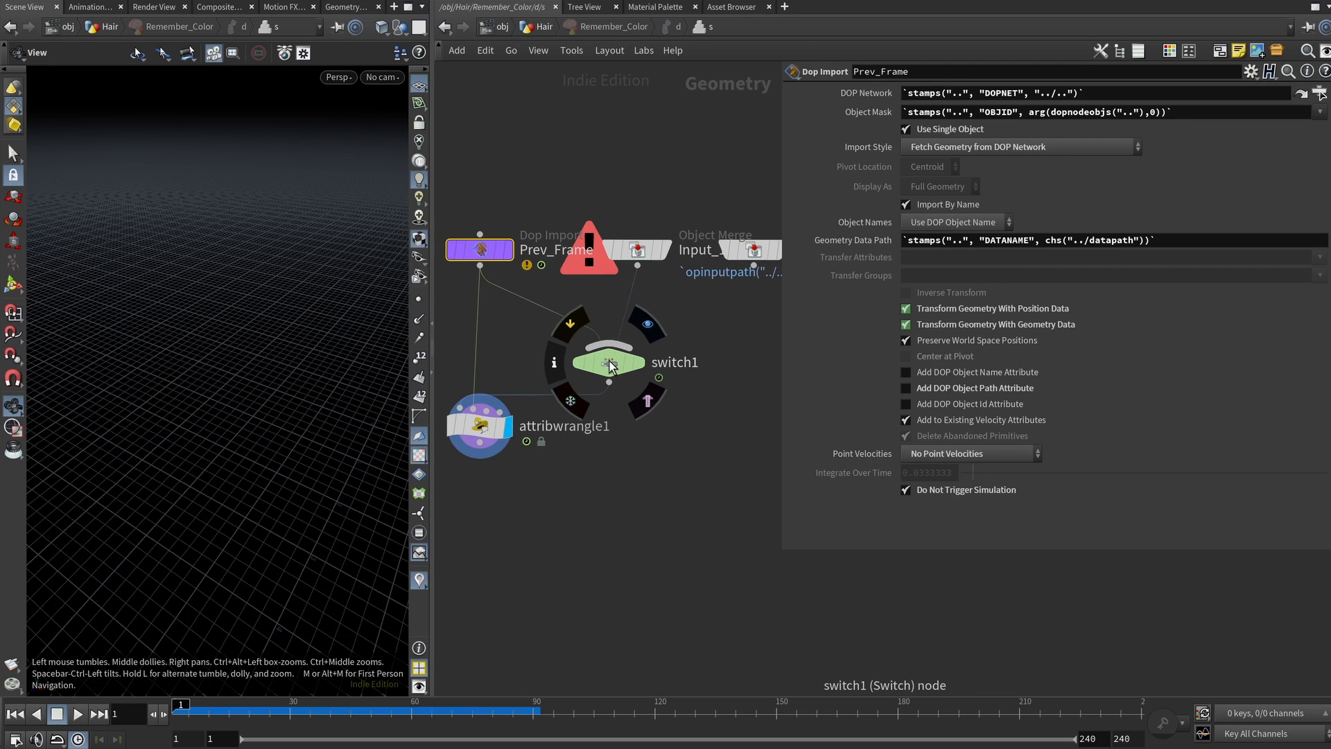
Step: Reveal and examine switch1's Select Input expression, and revisit its Prev_Frame input
click(610, 364)
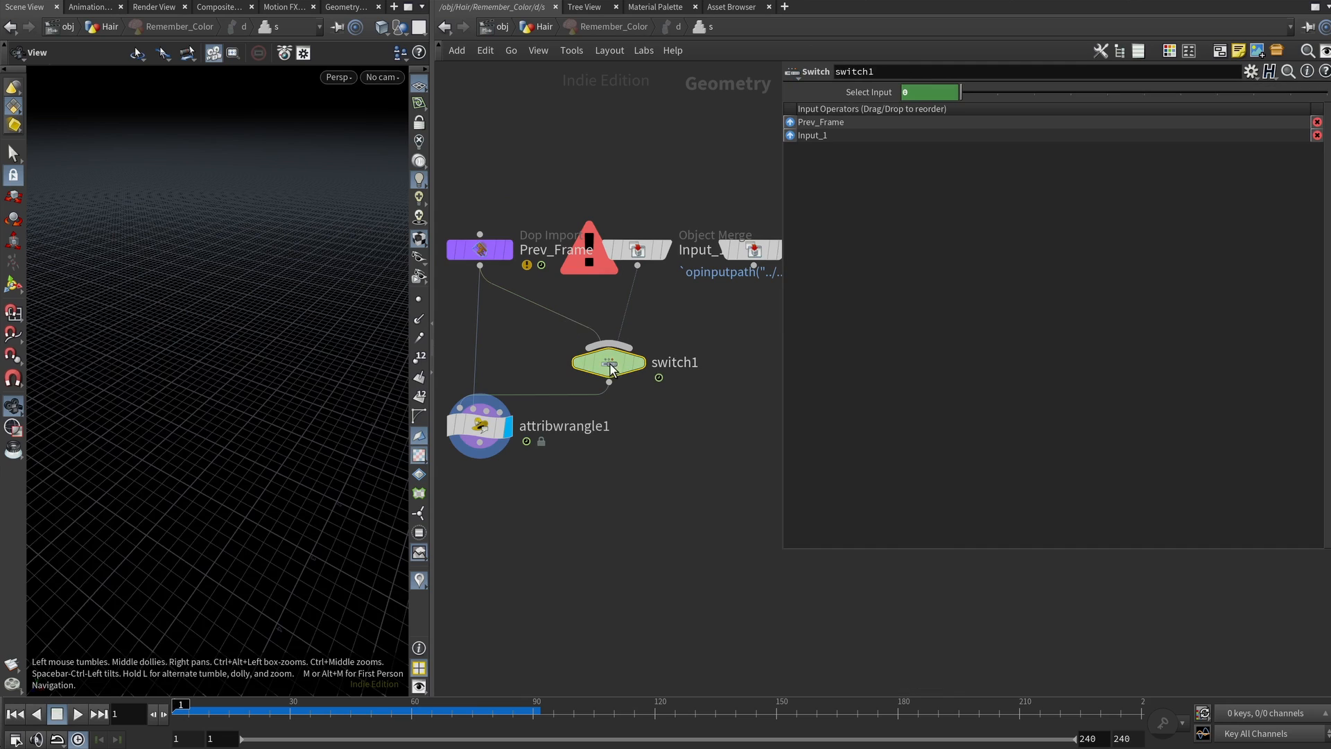
click(866, 93)
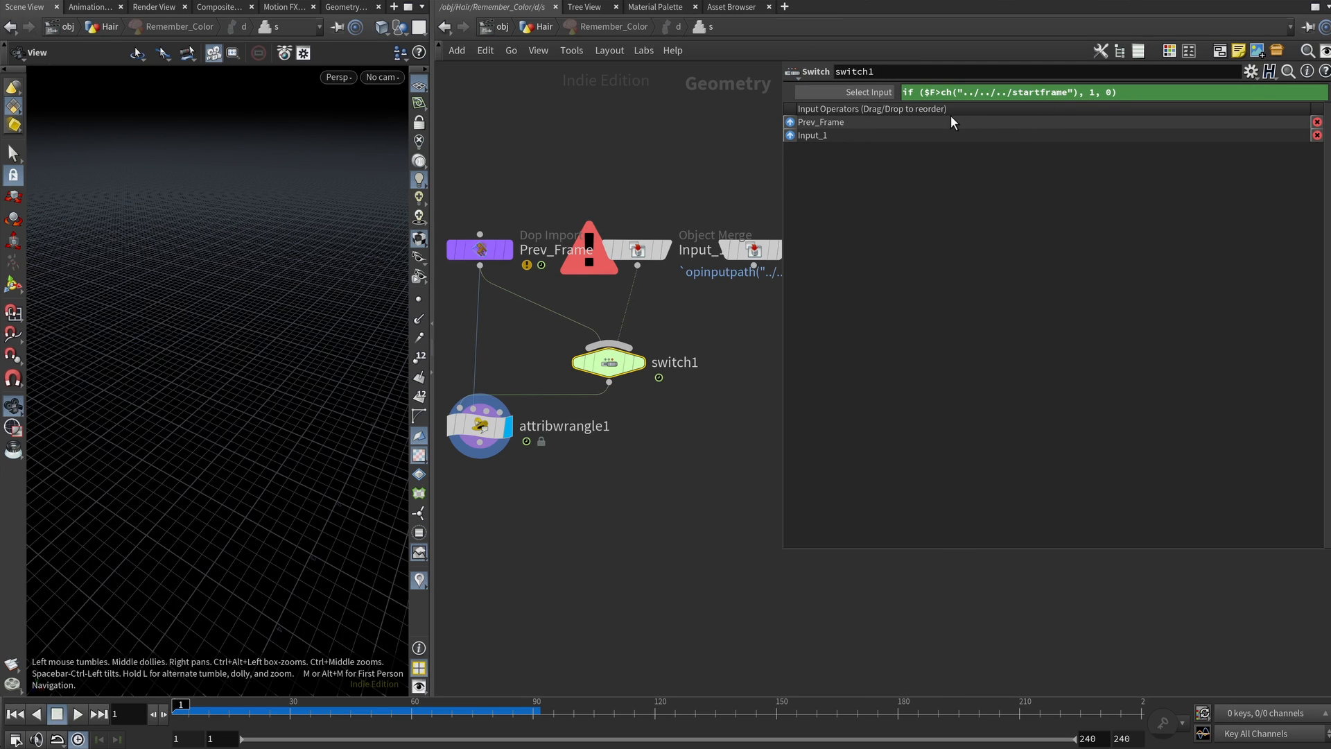
click(927, 91)
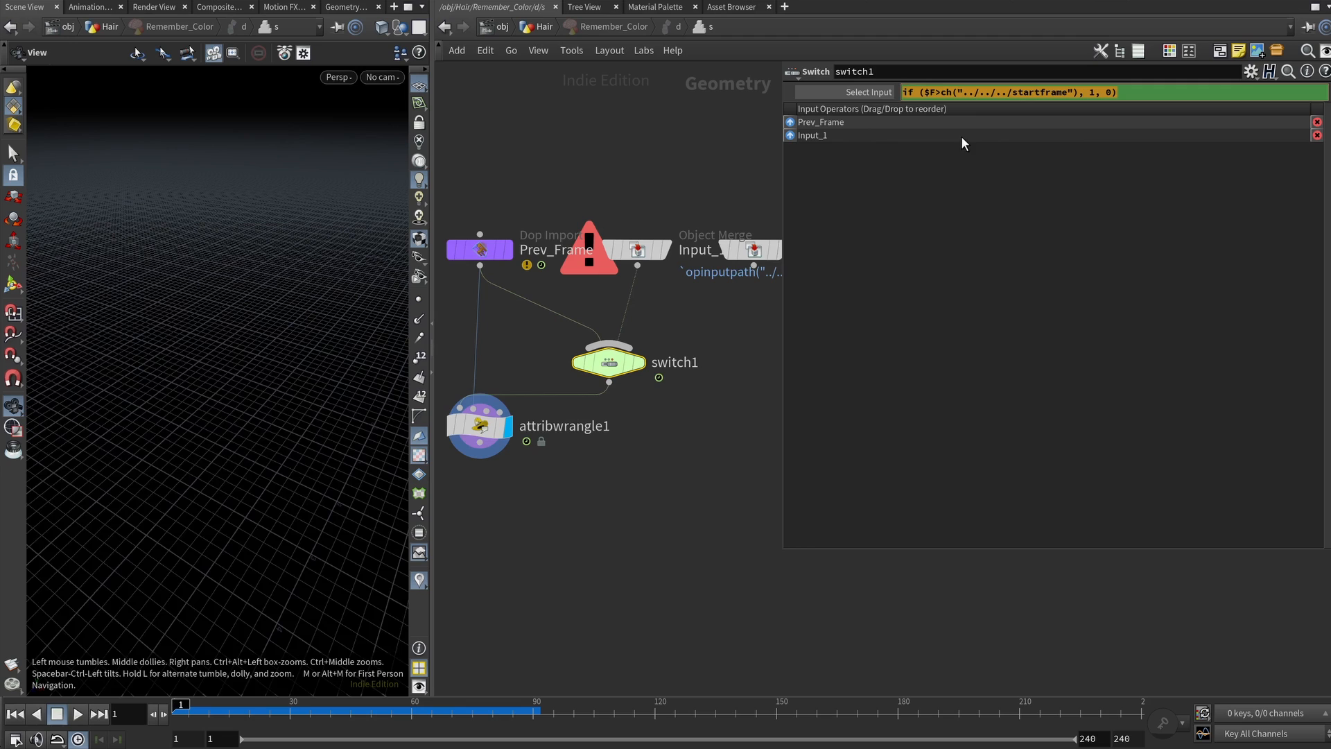
click(960, 92)
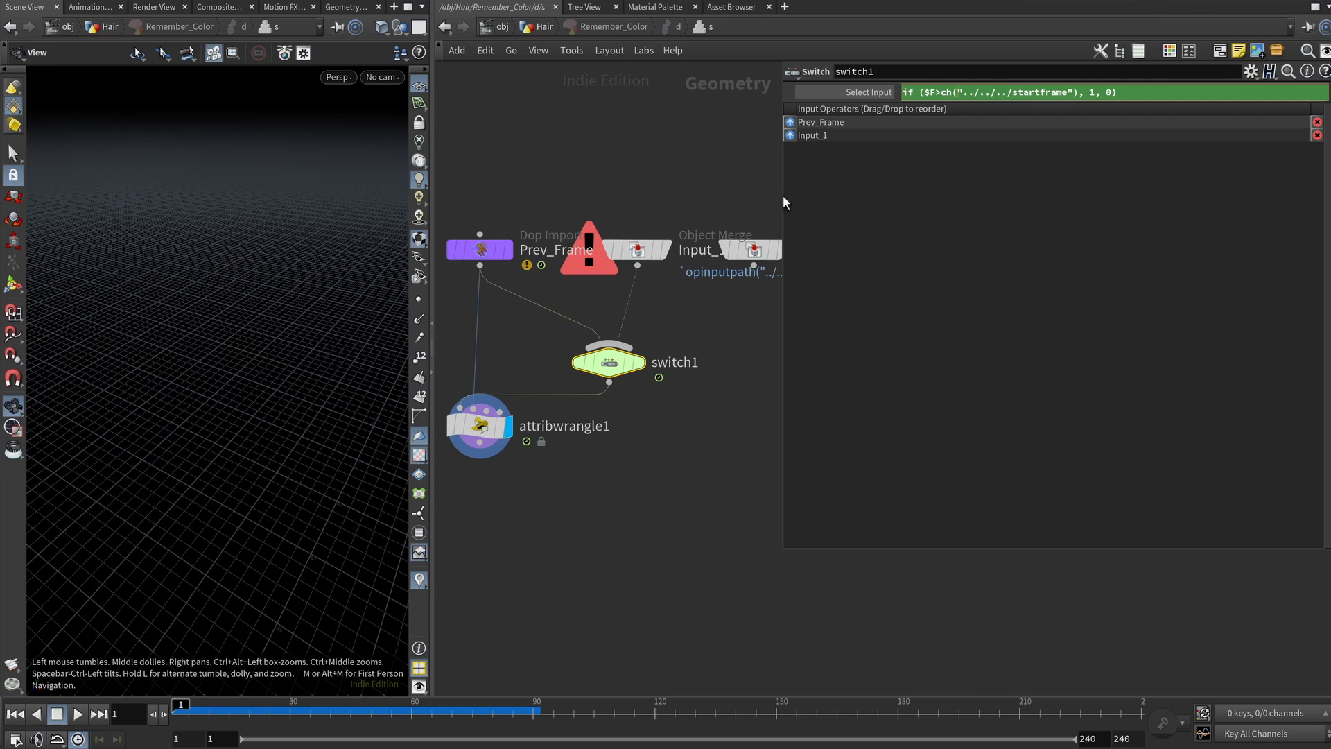
click(480, 249)
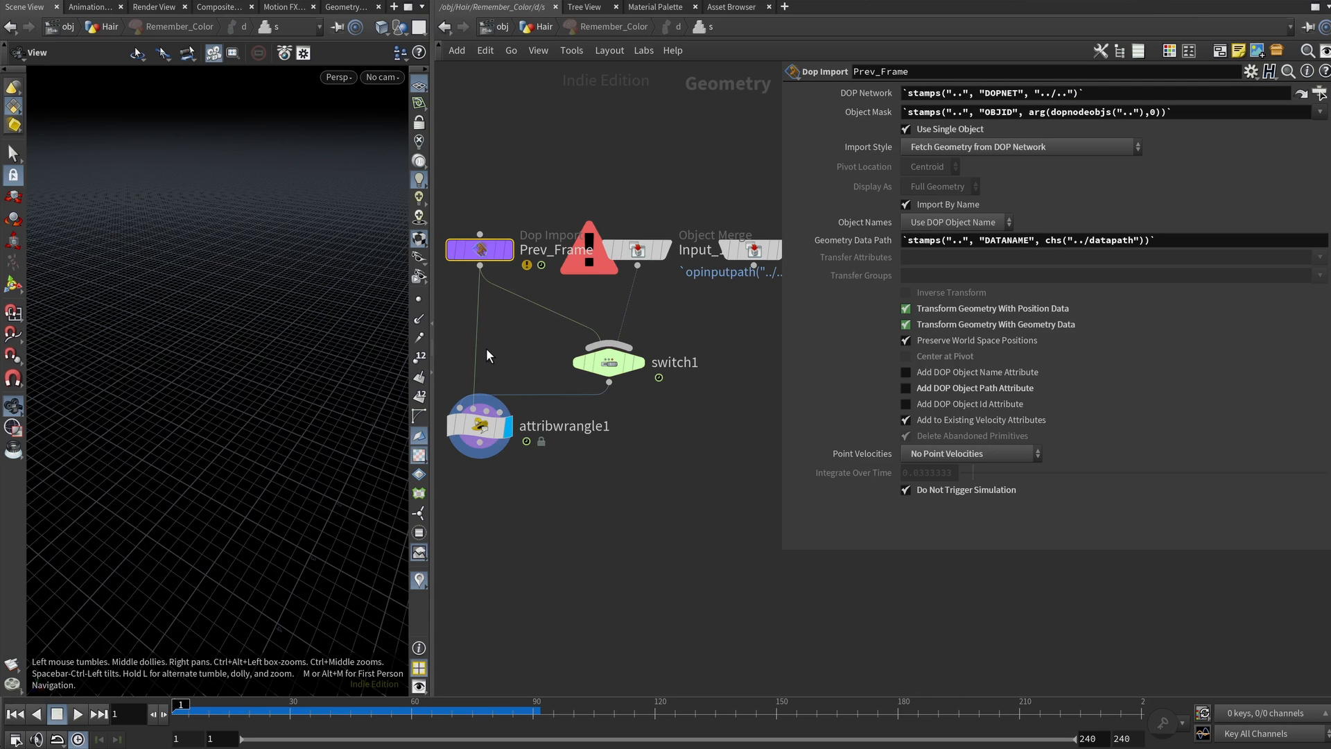
click(479, 425)
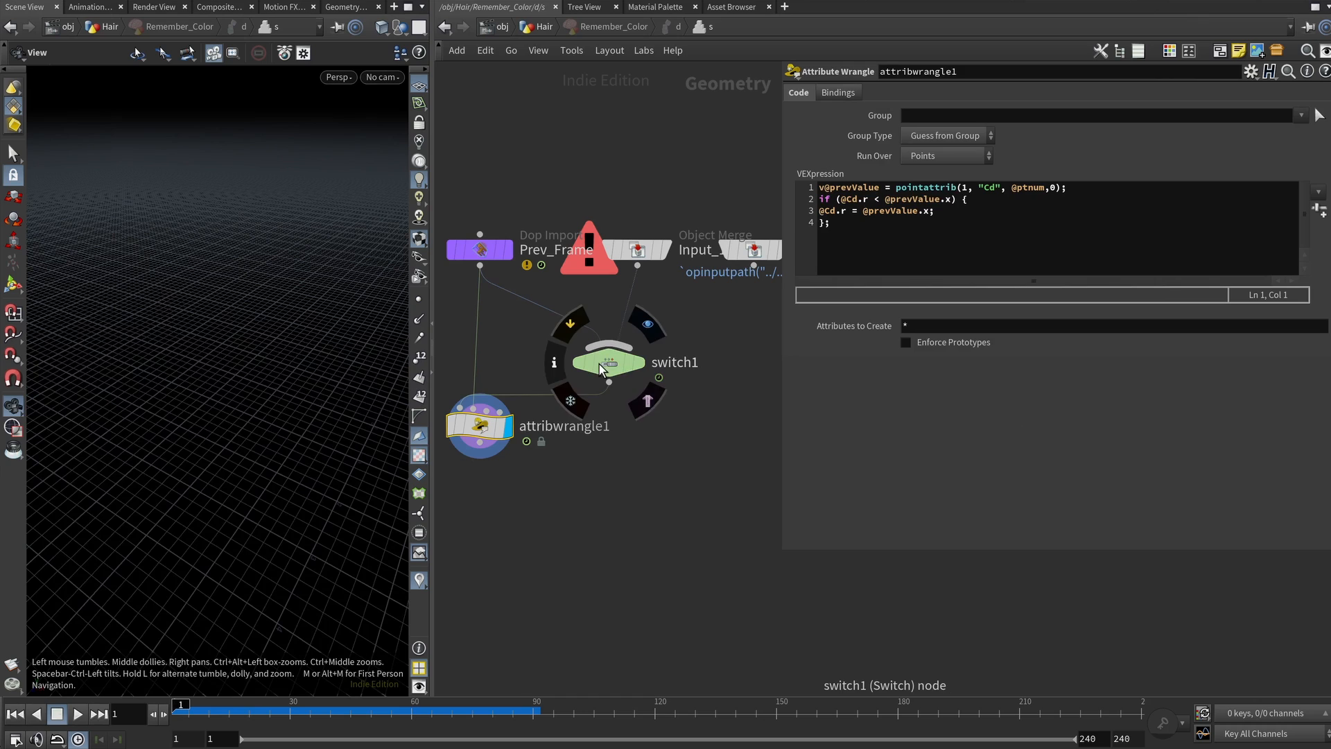
mouse_move(504, 424)
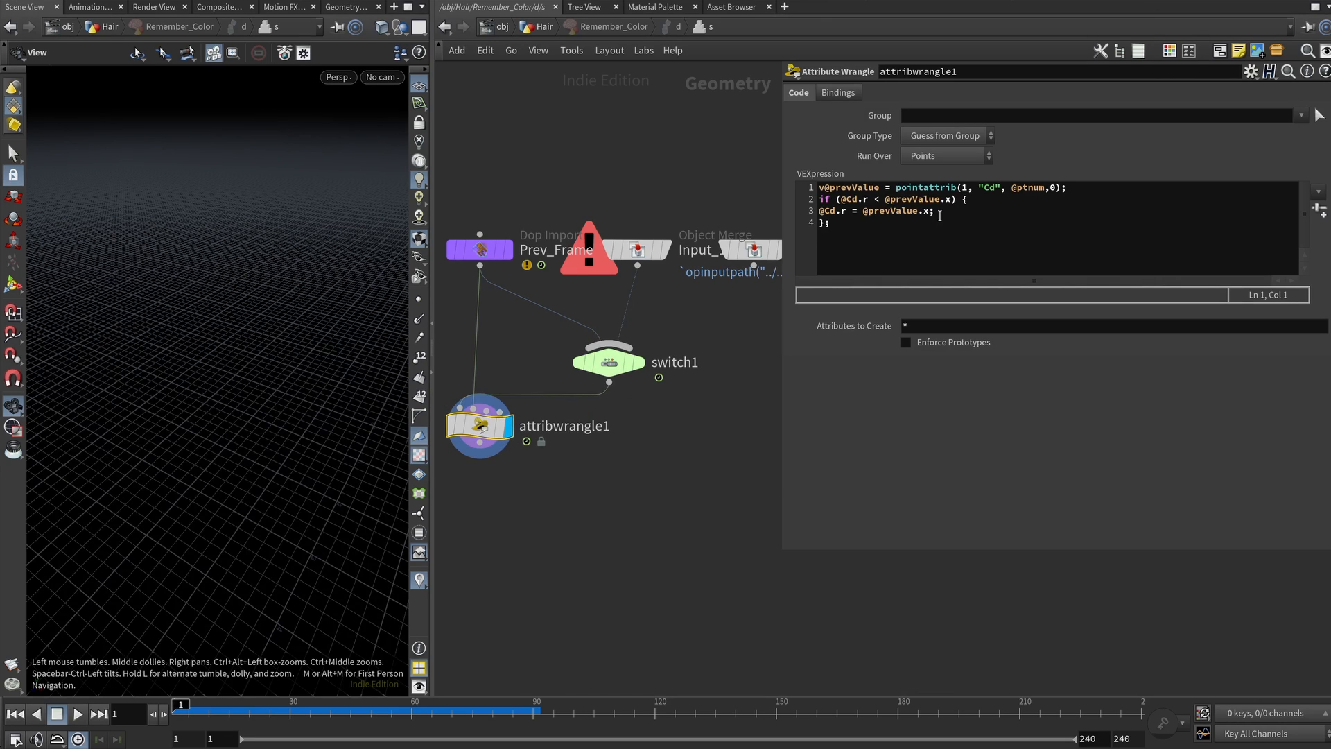
click(821, 211)
key(Tab)
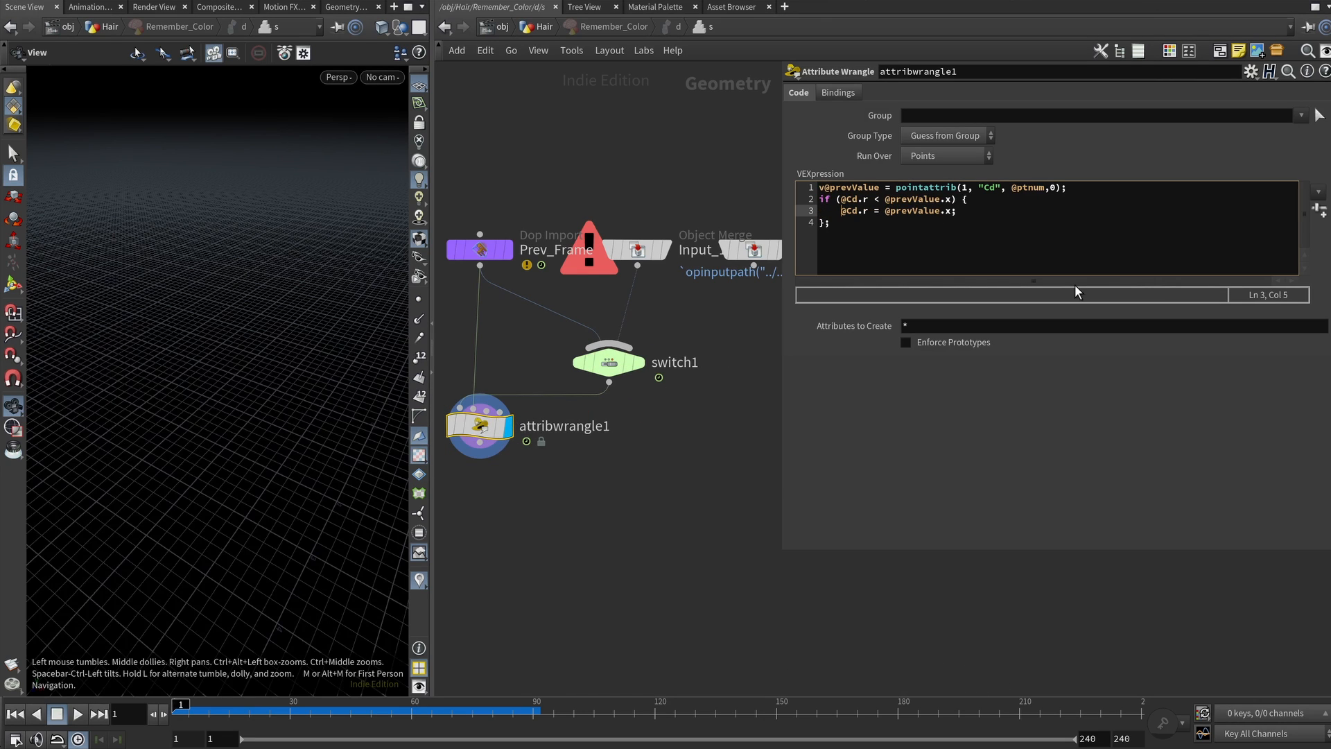
Step: Examine the pointattrib call on line 1 of the wrangle, and run the timeline to about frame 46 to preview the color trail
click(937, 186)
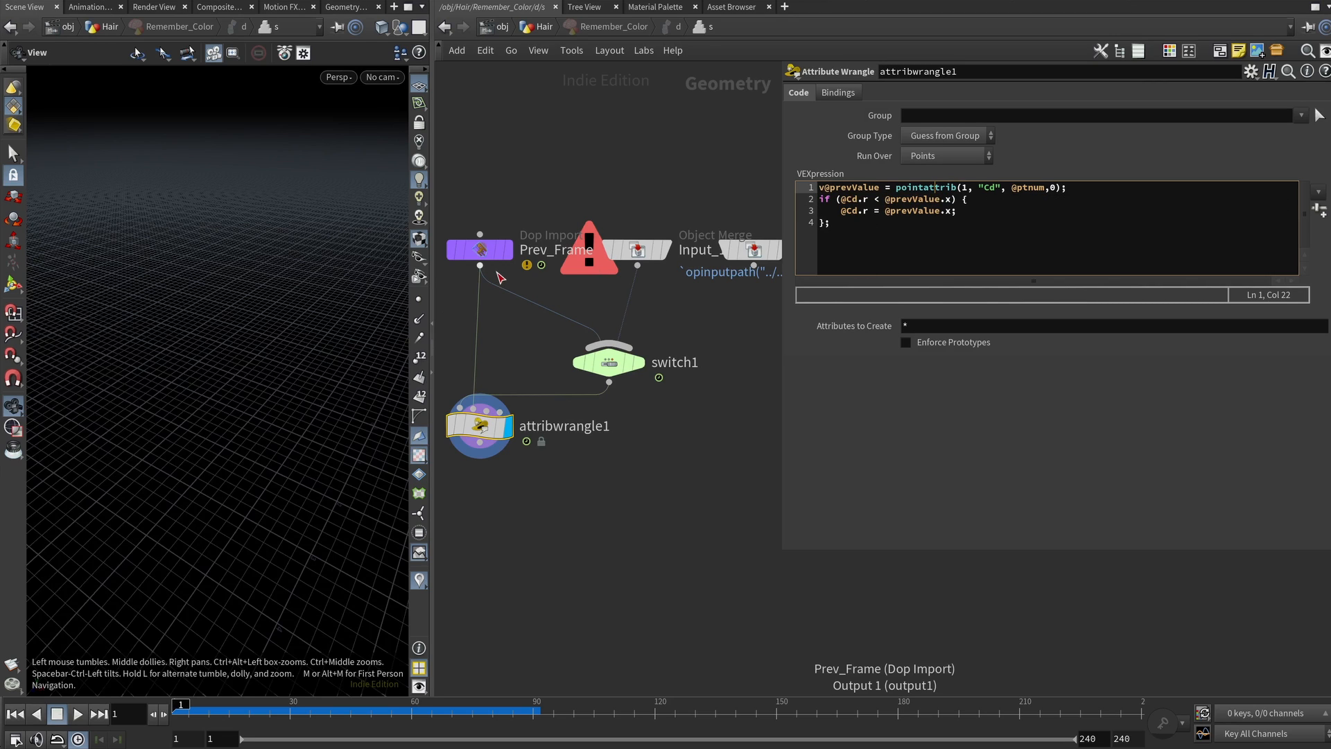
mouse_move(458, 409)
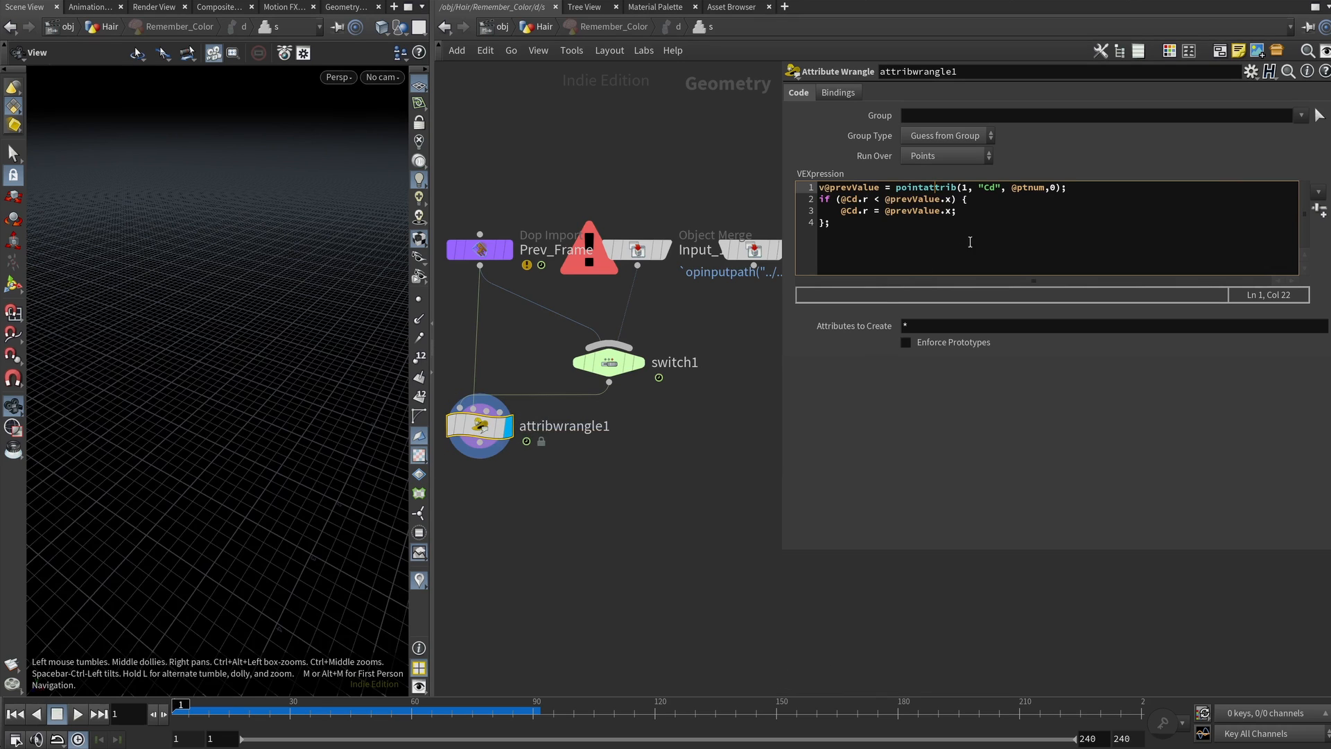
click(1005, 187)
mouse_move(195, 708)
mouse_down()
mouse_move(372, 706)
mouse_move(353, 688)
mouse_up()
click(77, 714)
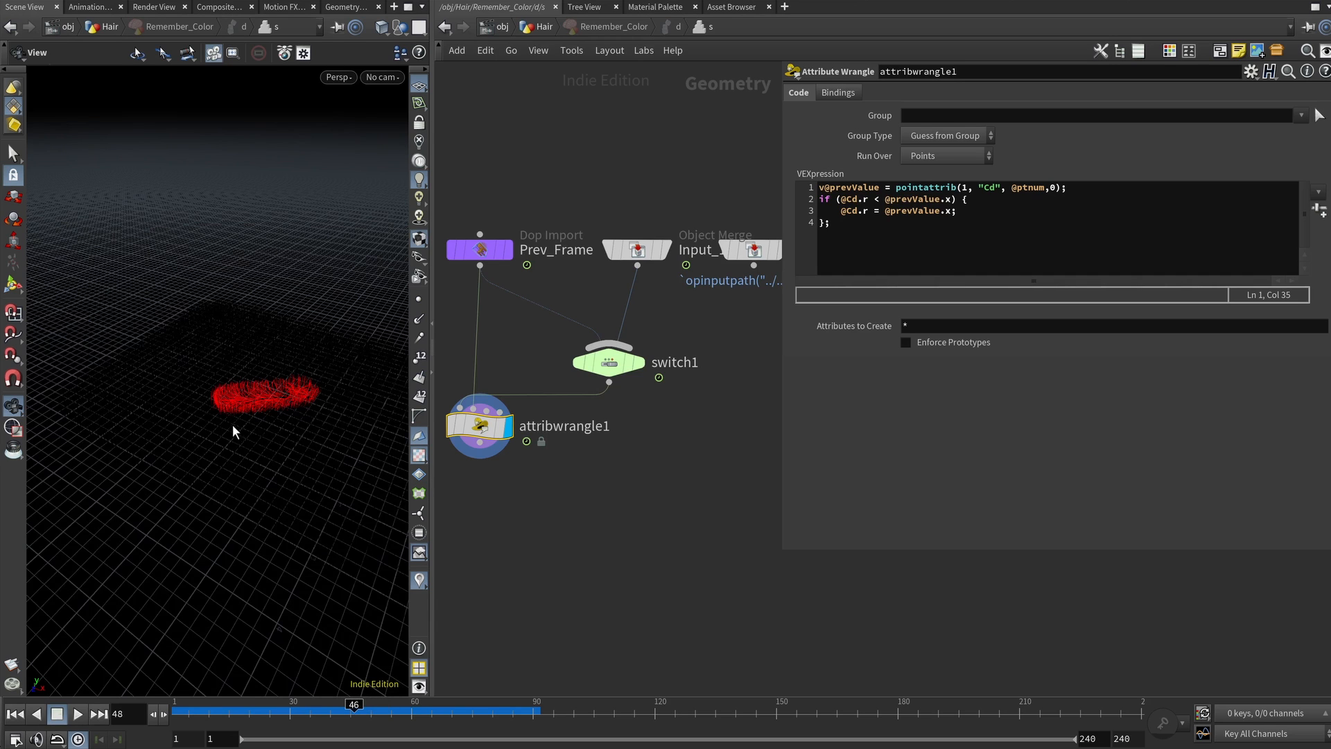
Step: Return to the Hair network and display the Remember_Color solver's result
click(544, 27)
middle_drag(603, 445, 627, 431)
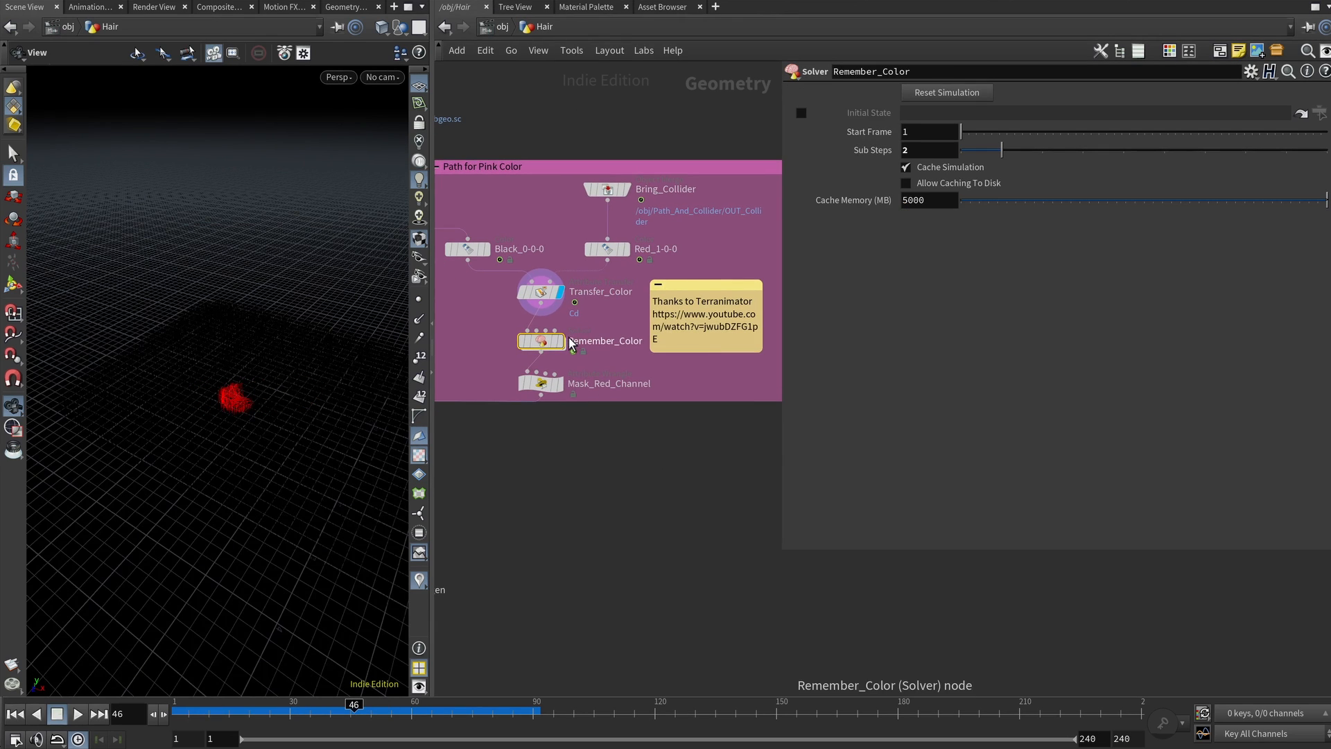
click(558, 340)
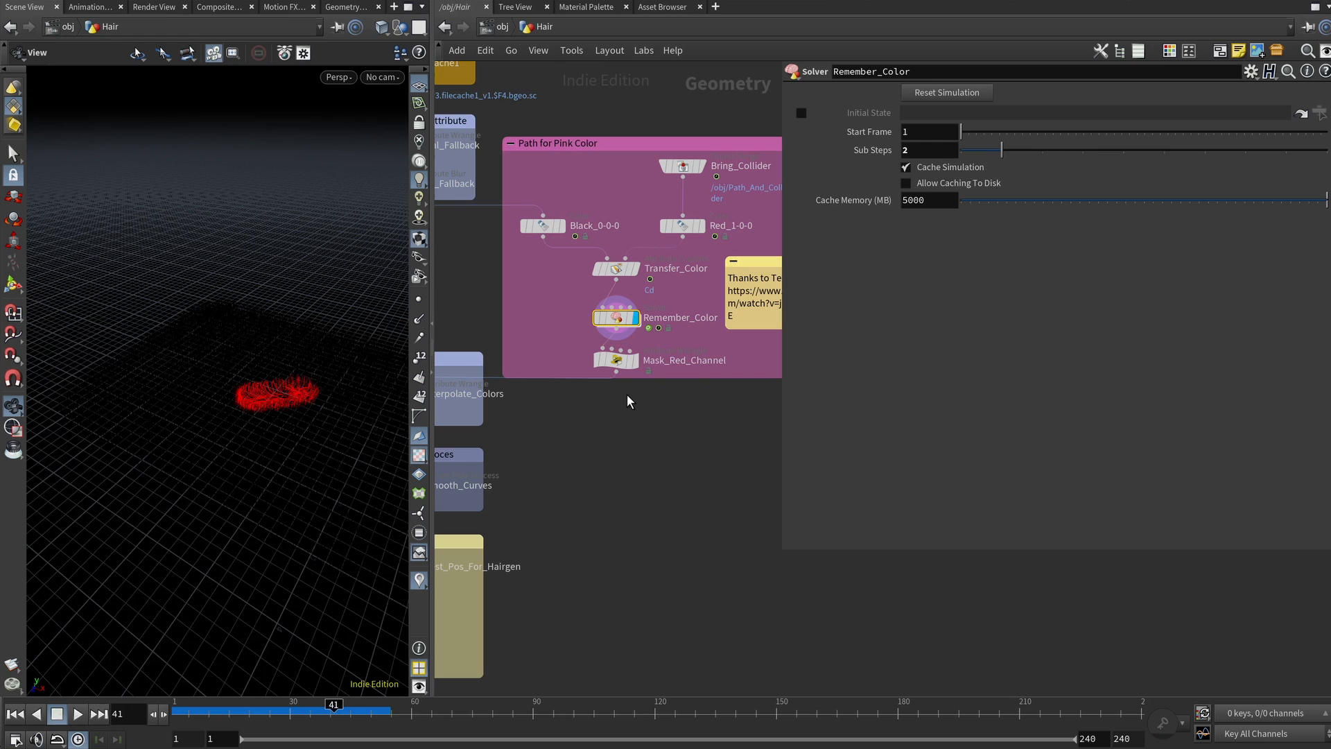
Step: Open the Mask_Red_Channel wrangle, read its VEX expression, and inspect the red trail from above
click(618, 360)
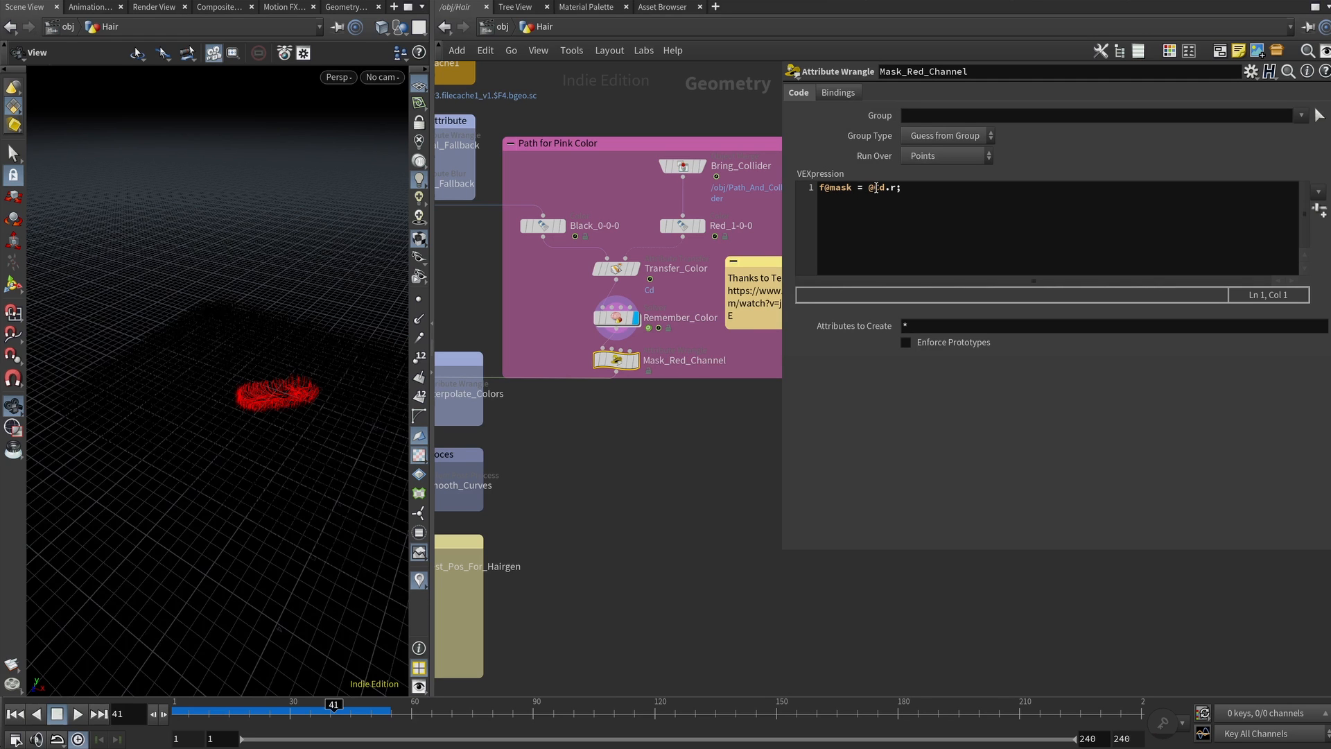
drag(321, 377, 270, 446)
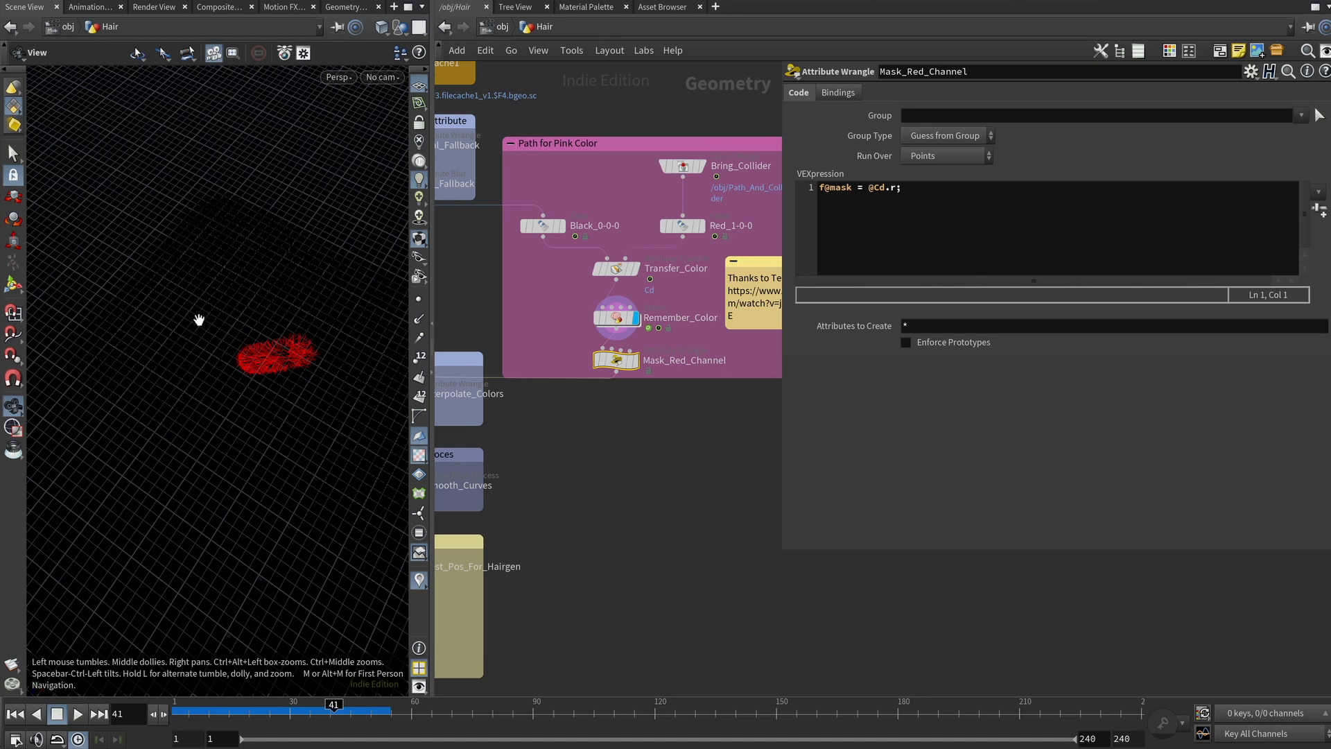
middle_drag(631, 432, 718, 405)
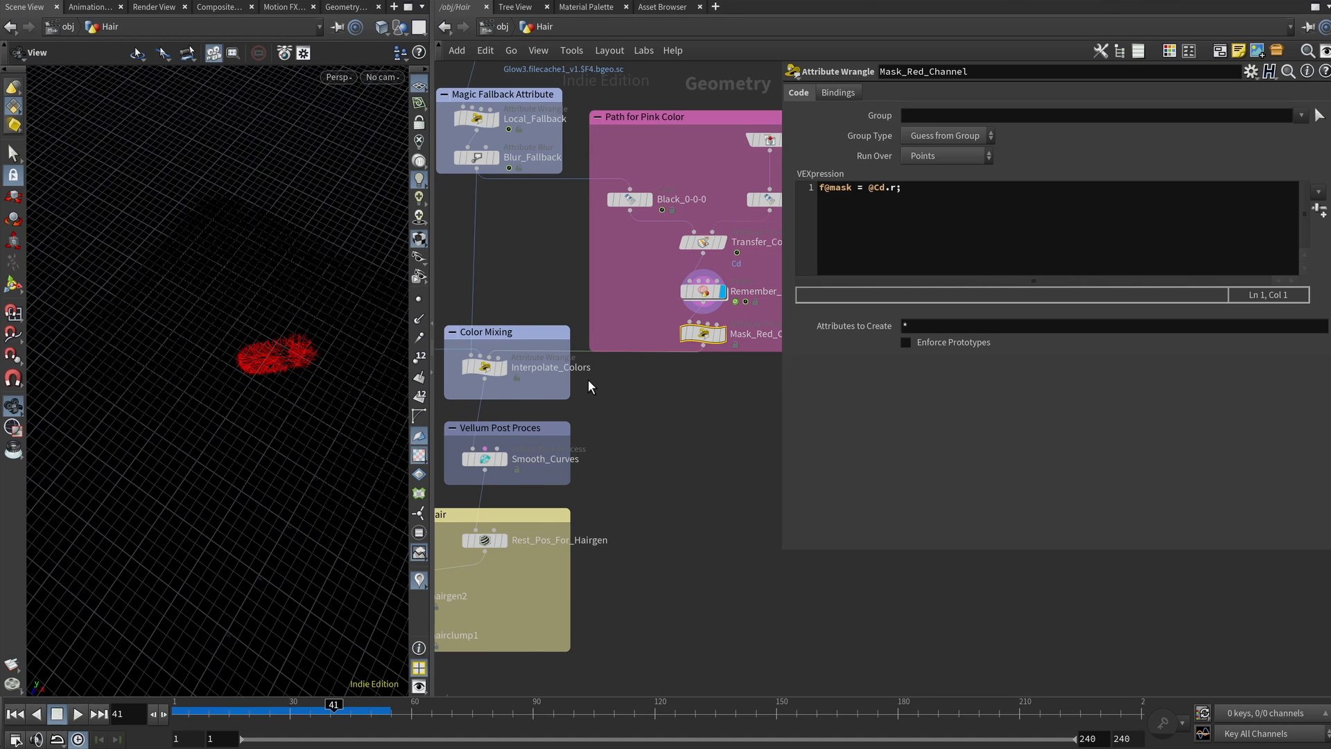
Step: Open the Interpolate_Colors wrangle in the Color Mixing group and examine its code and incoming connections
click(485, 366)
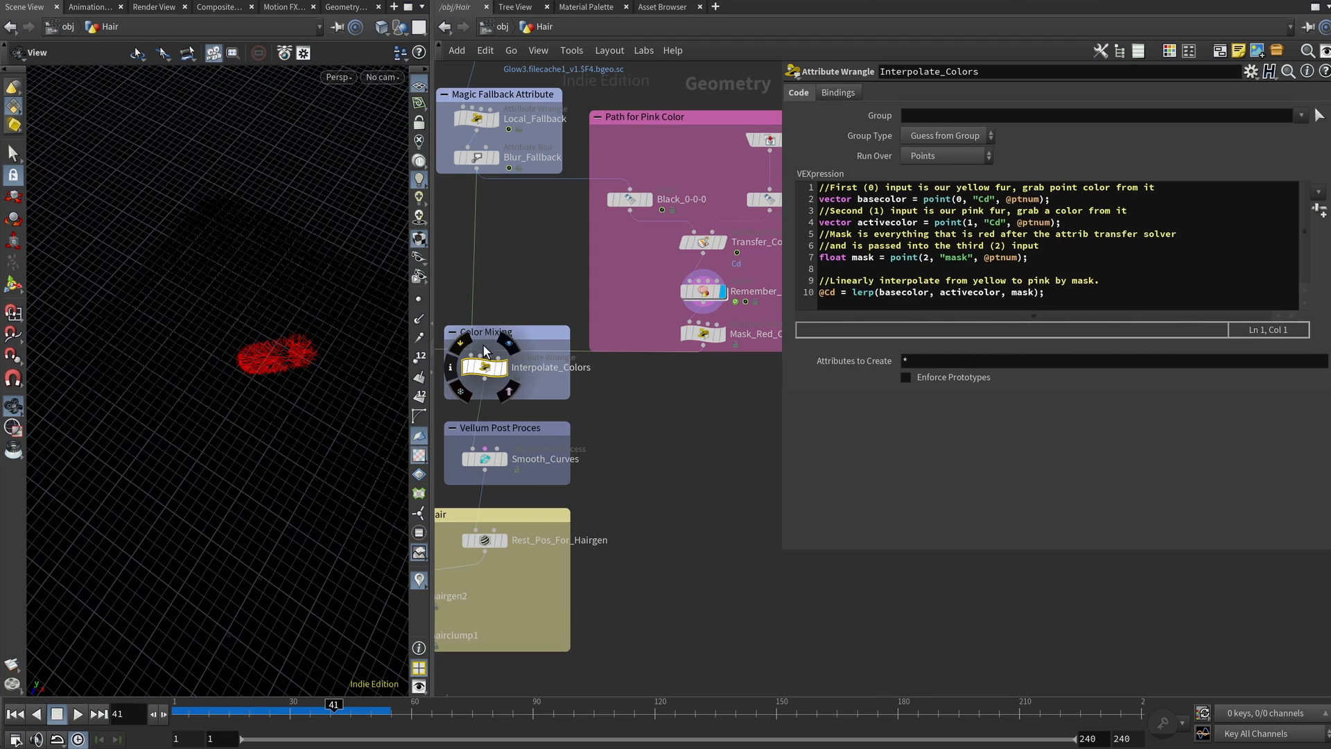
middle_drag(635, 419, 751, 405)
scroll(693, 358, up, 1)
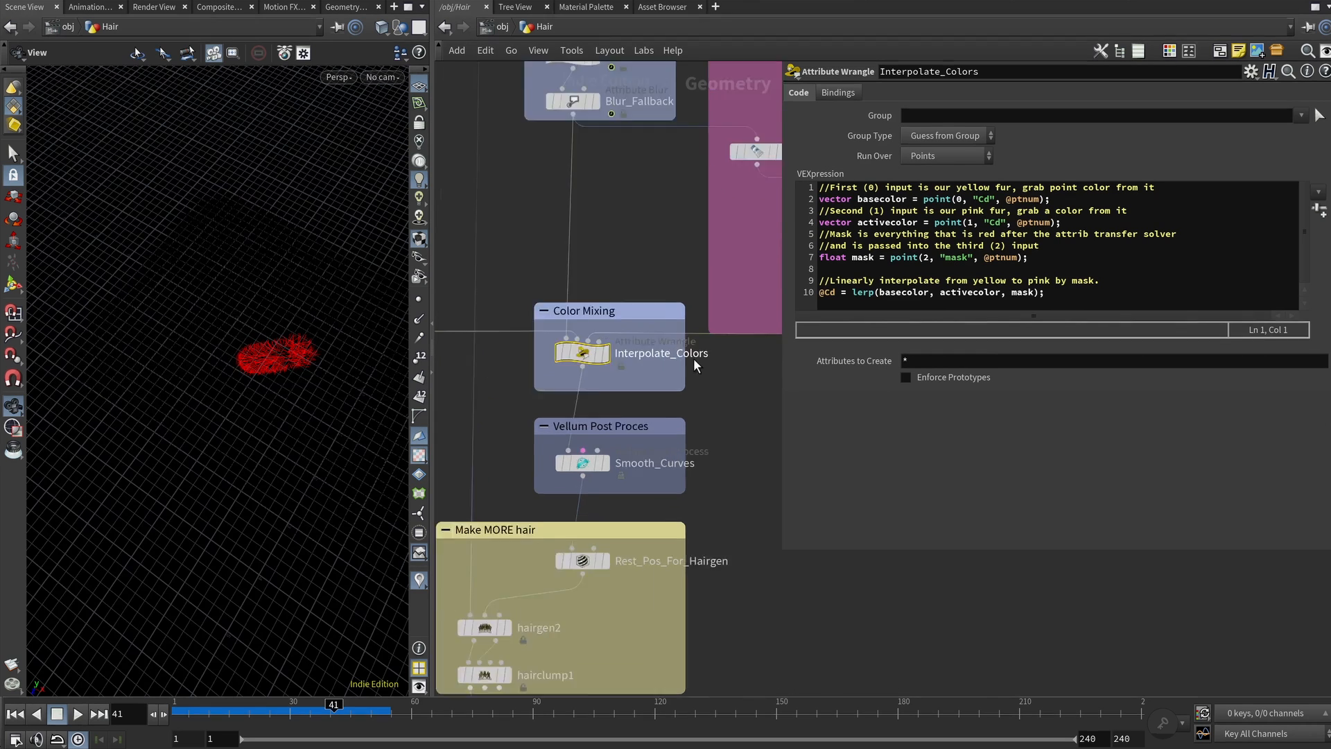
scroll(666, 333, down, 1)
mouse_move(628, 308)
middle_down()
mouse_move(645, 322)
mouse_move(651, 301)
middle_up()
scroll(647, 296, up, 1)
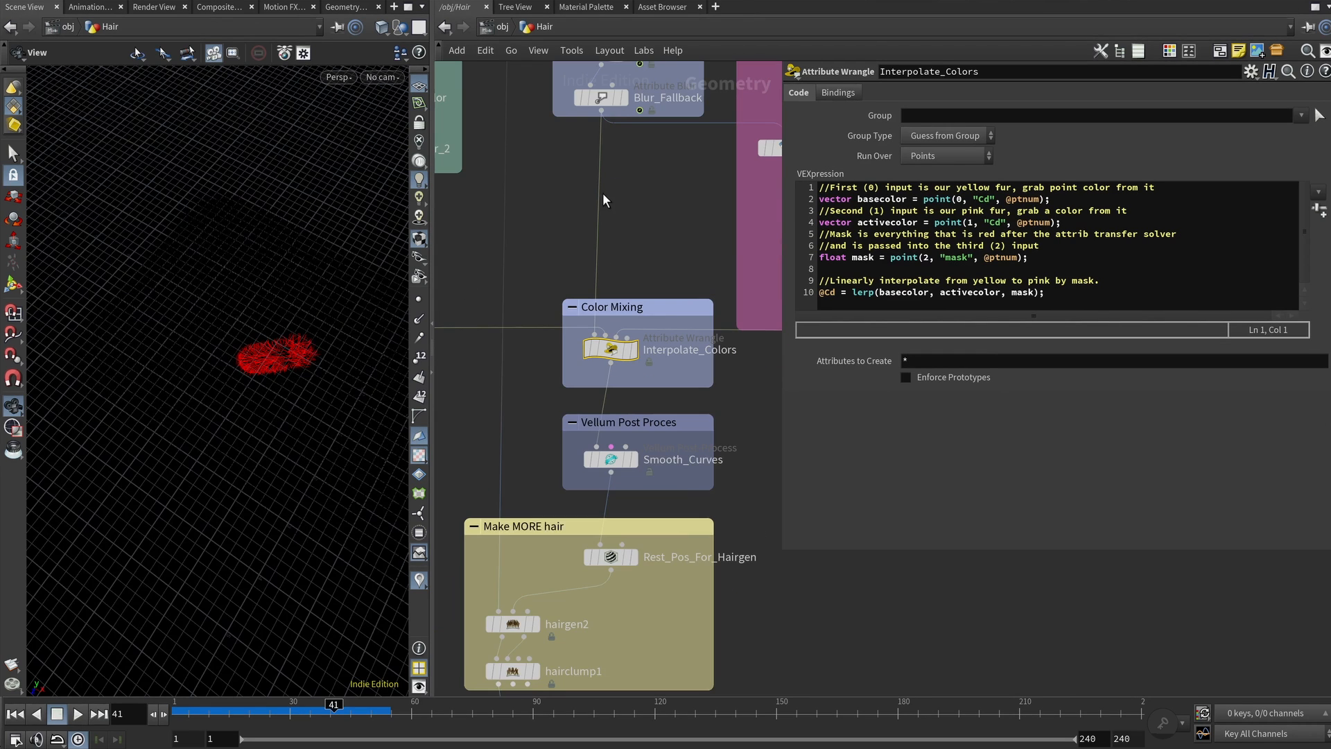
Step: Display Blur_Fallback and OUT_Color_2 in turn to compare the two fur colors feeding Interpolate_Colors
click(627, 100)
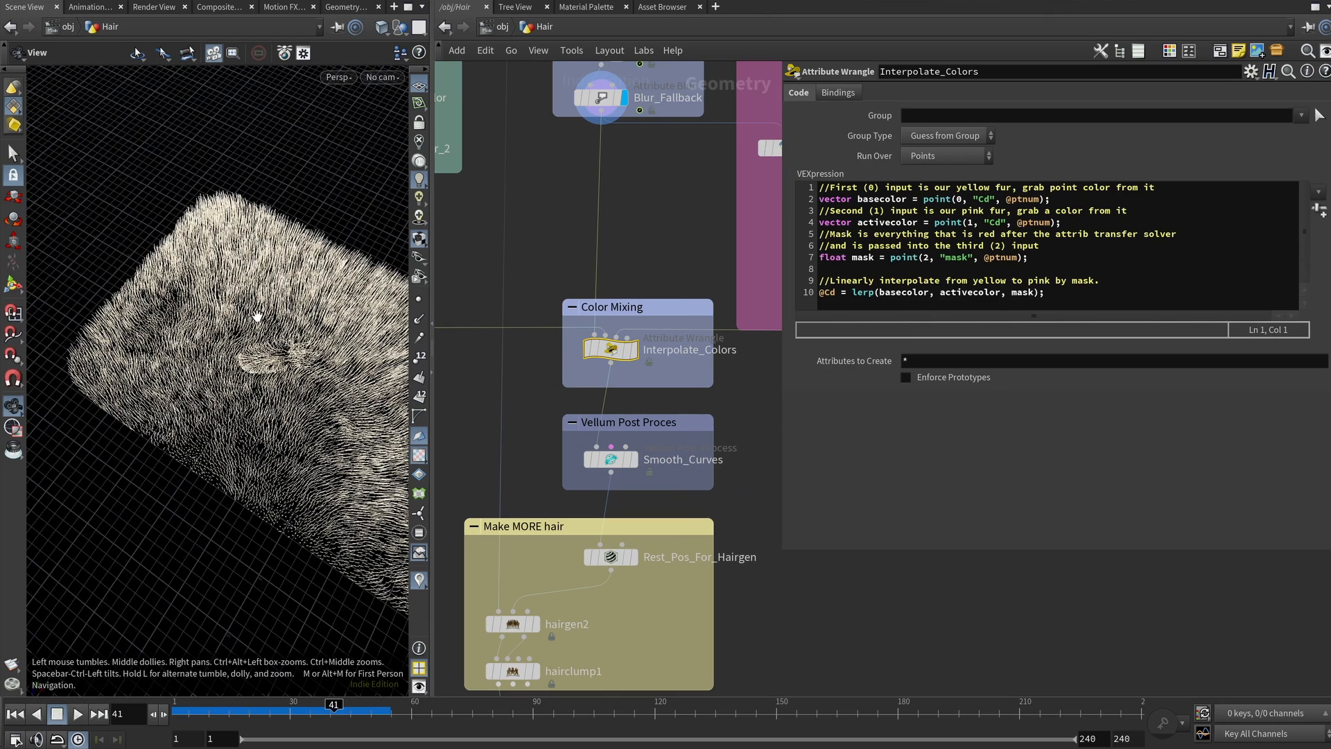
mouse_move(258, 413)
mouse_down()
mouse_move(252, 344)
mouse_move(261, 403)
mouse_up()
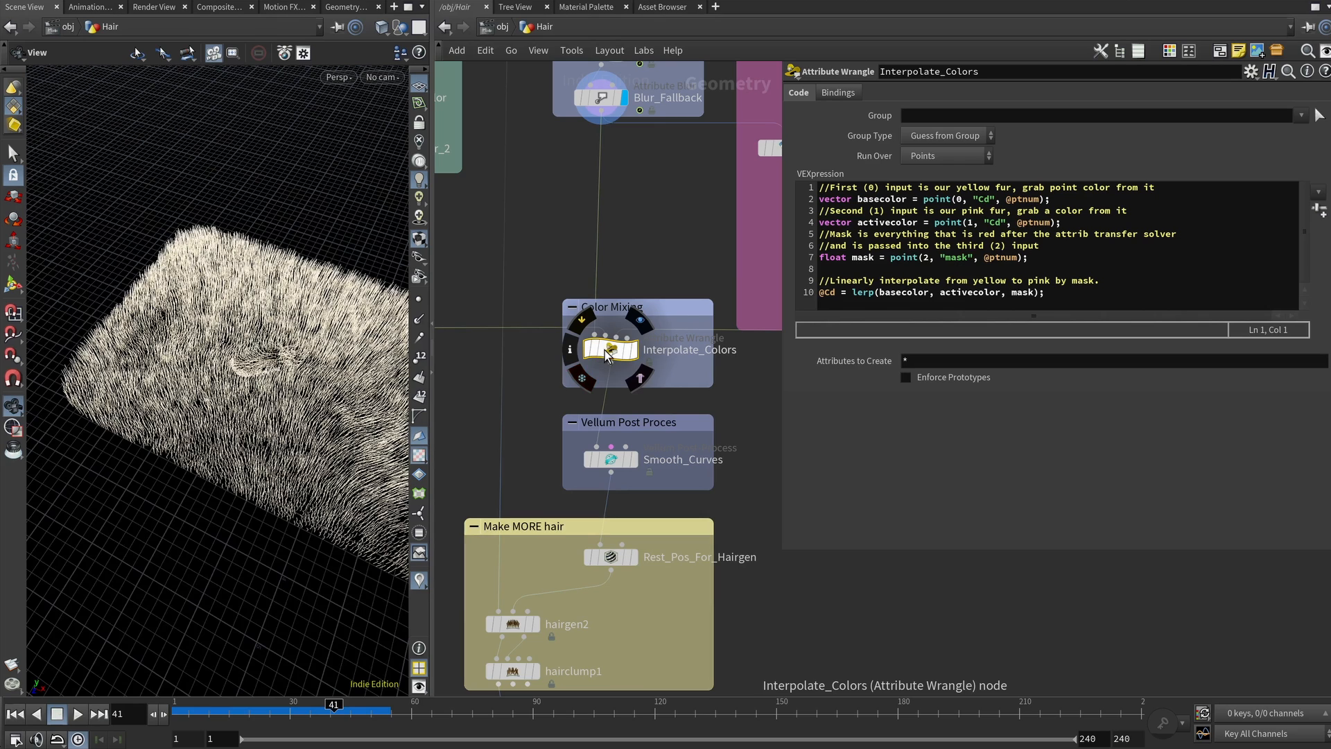
drag(259, 382, 195, 367)
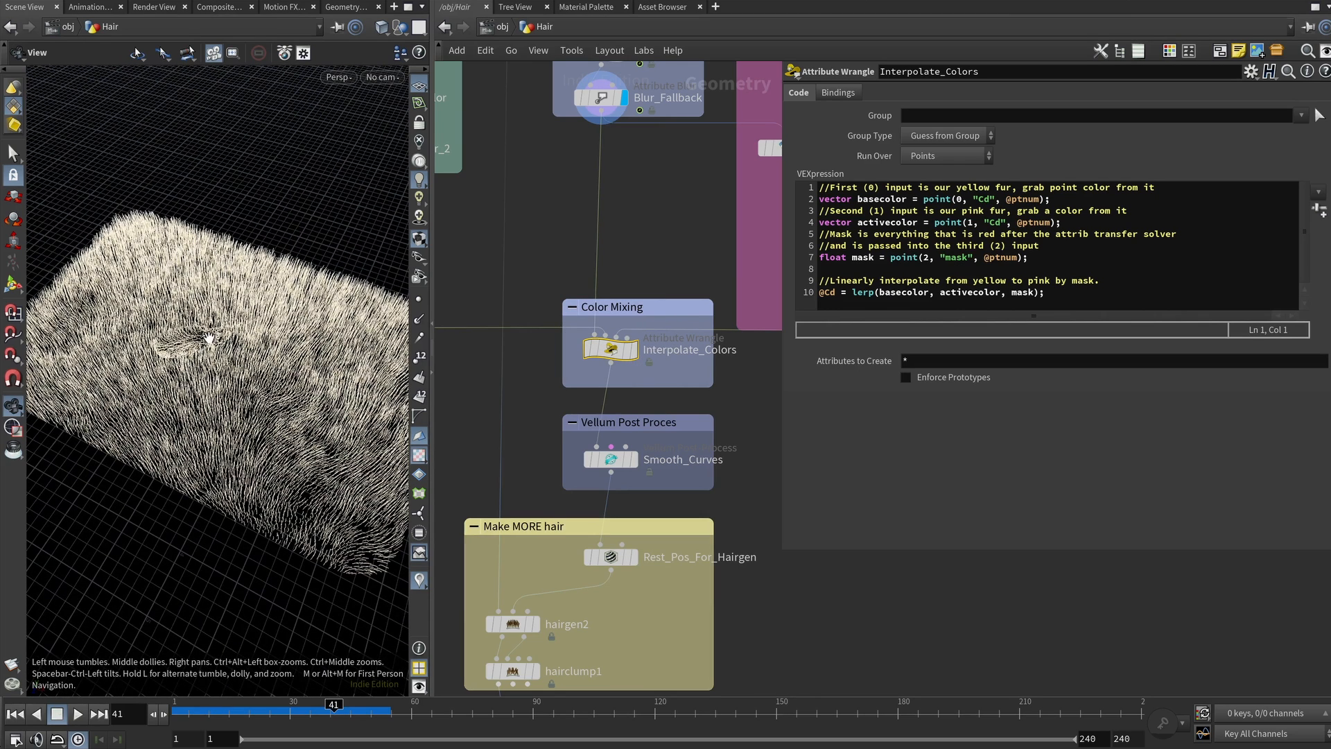
middle_drag(484, 254, 577, 270)
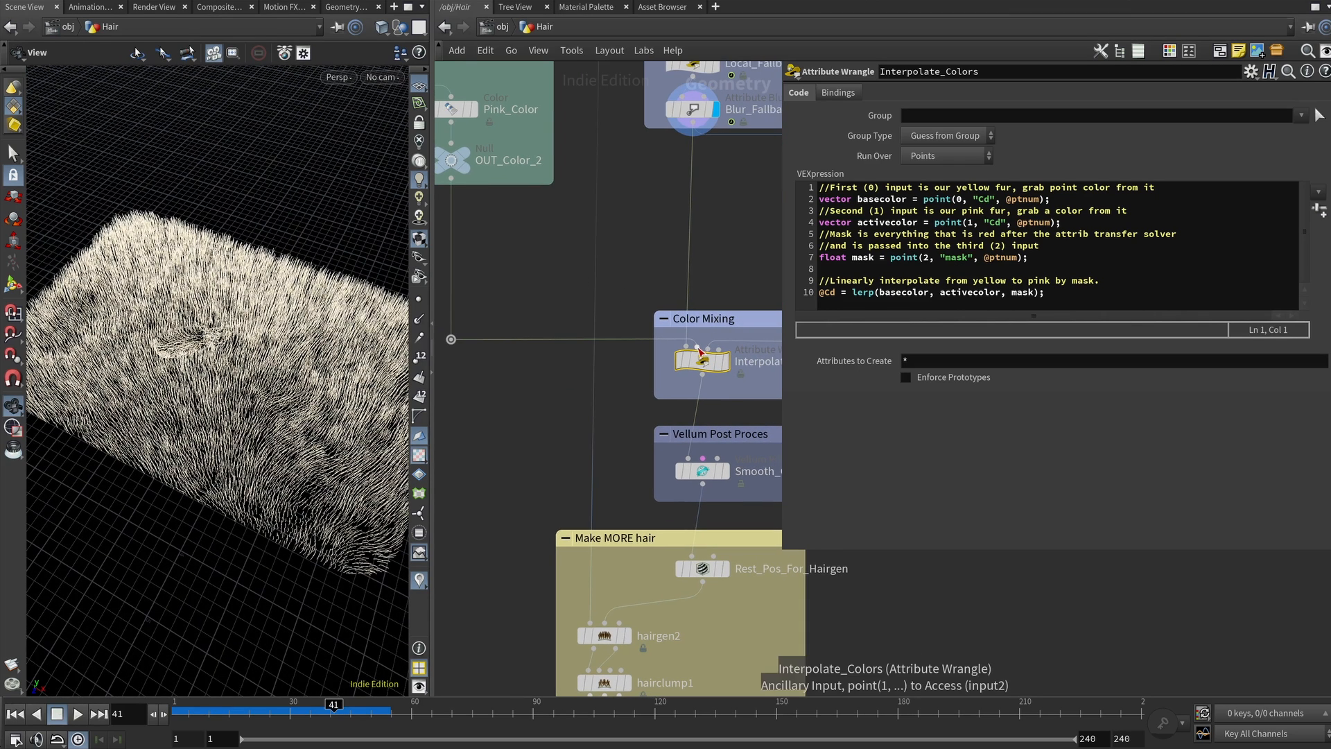
click(463, 153)
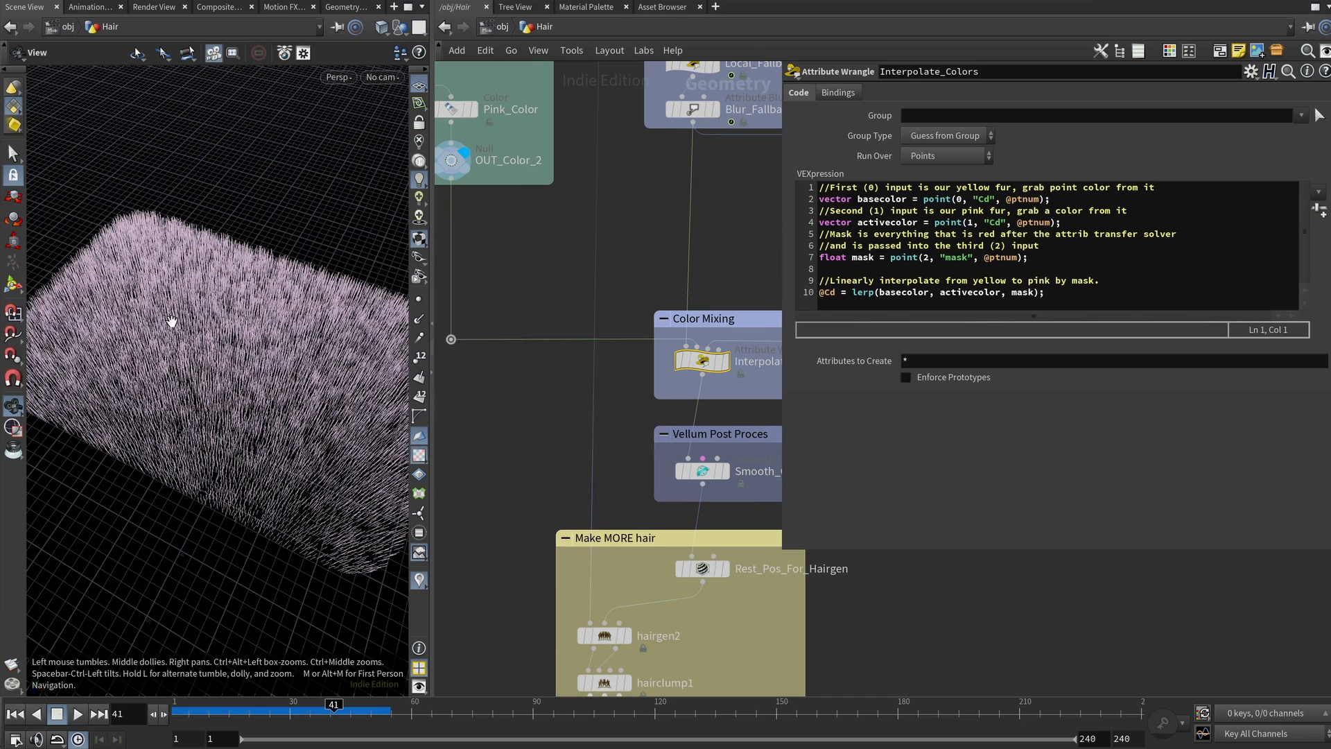
middle_drag(552, 248, 599, 252)
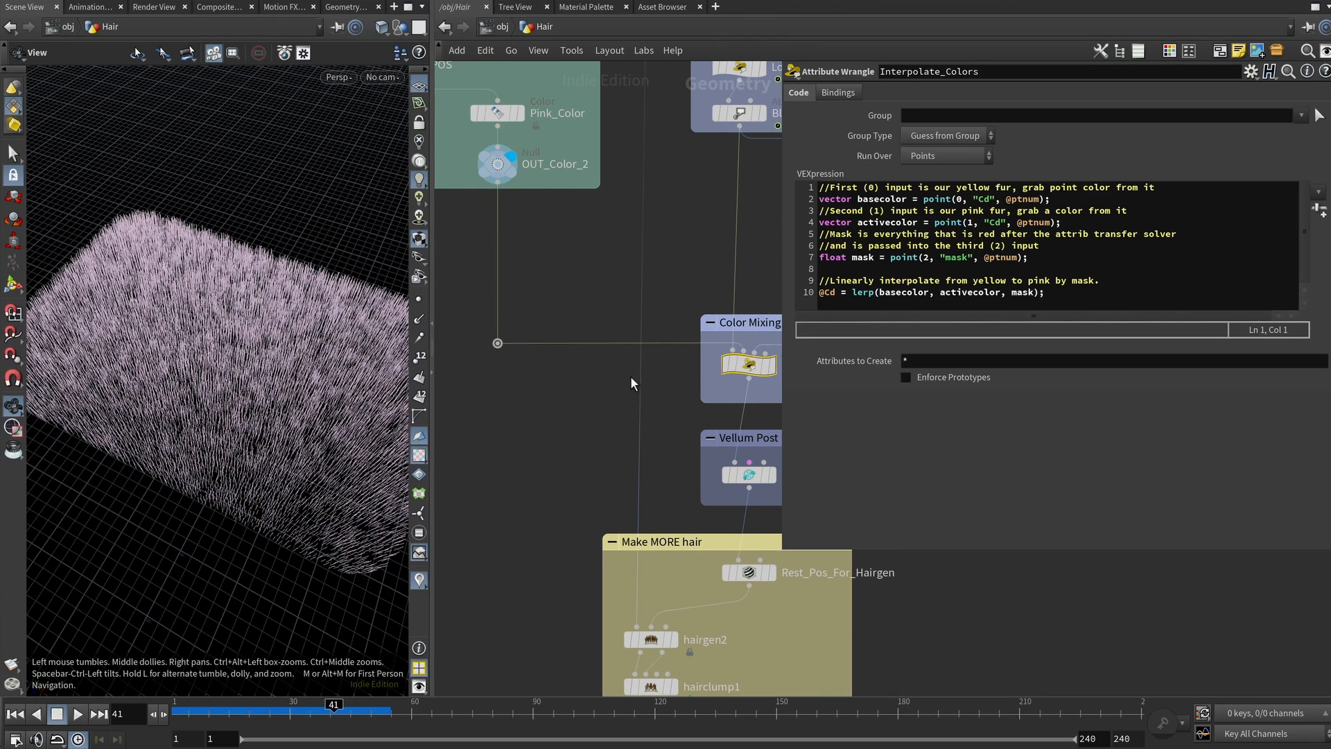
middle_drag(752, 355, 618, 346)
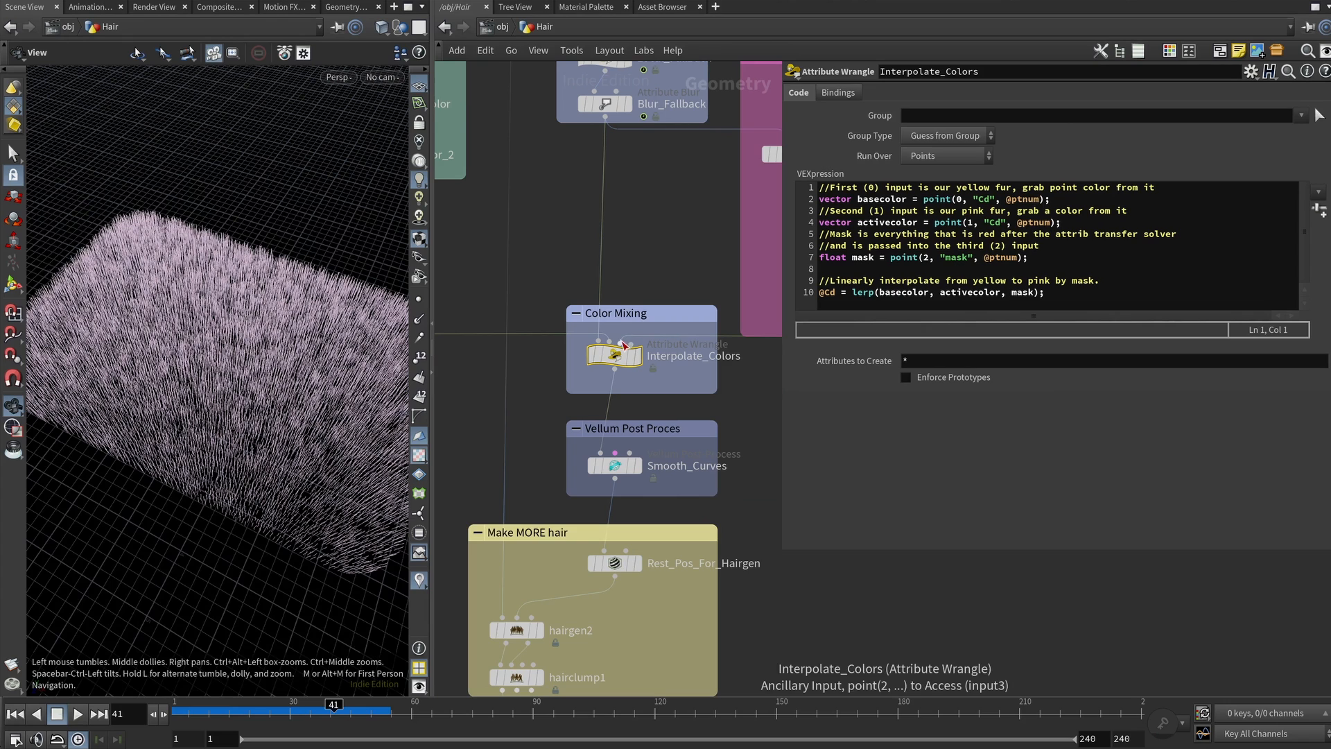
middle_drag(684, 270, 605, 250)
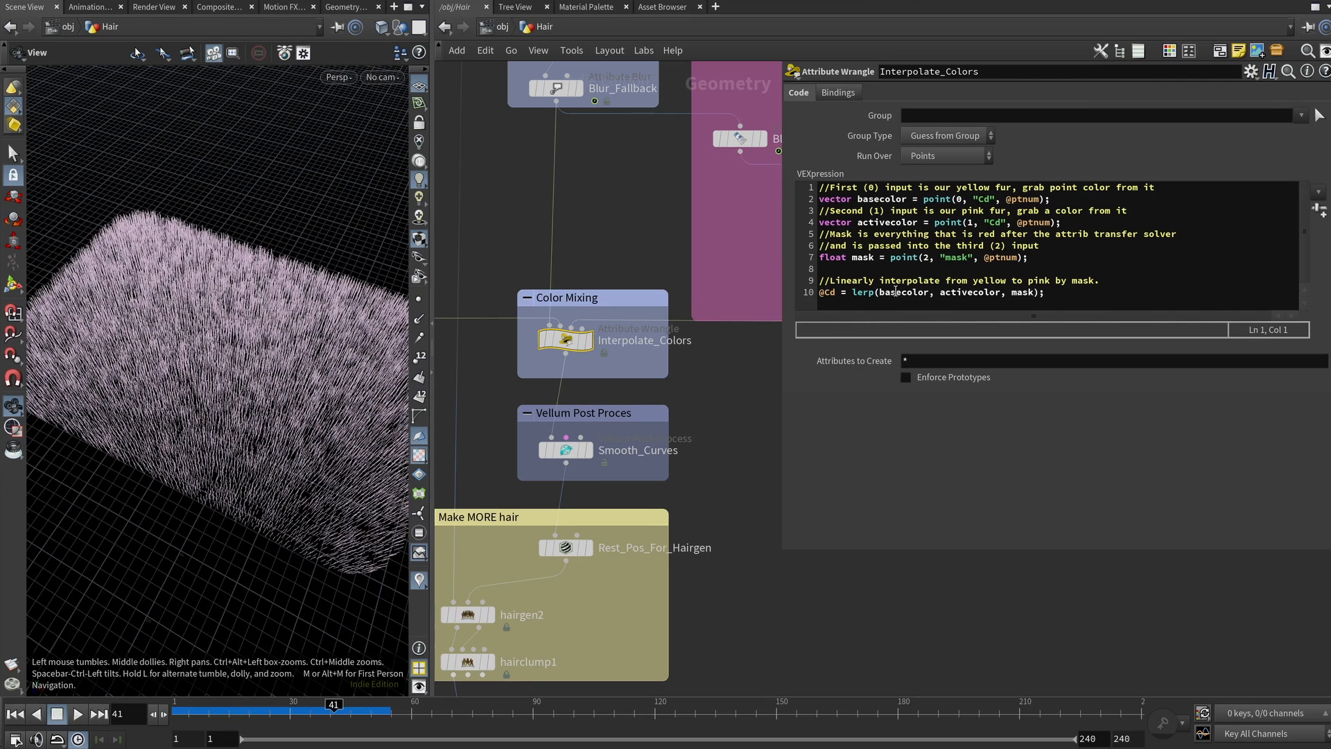
double_click(905, 199)
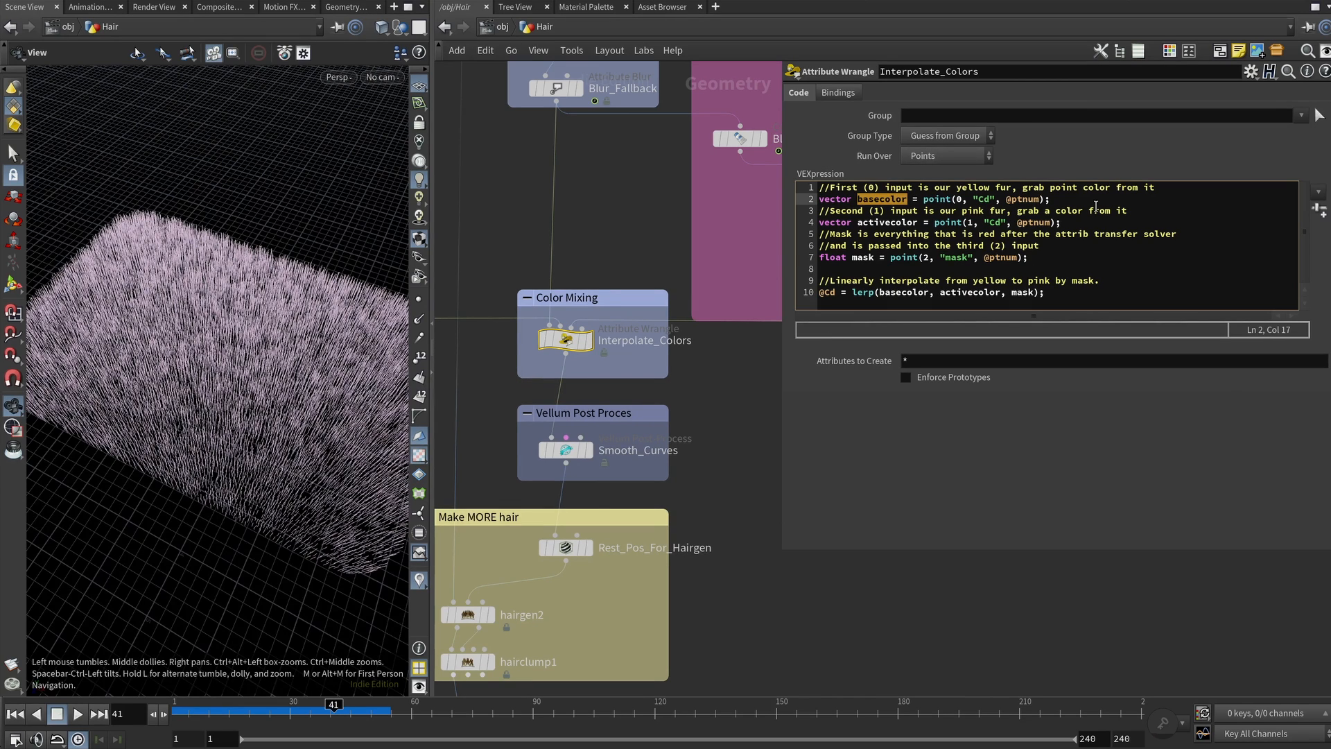
click(1092, 208)
double_click(880, 200)
double_click(936, 199)
click(1106, 199)
double_click(1019, 199)
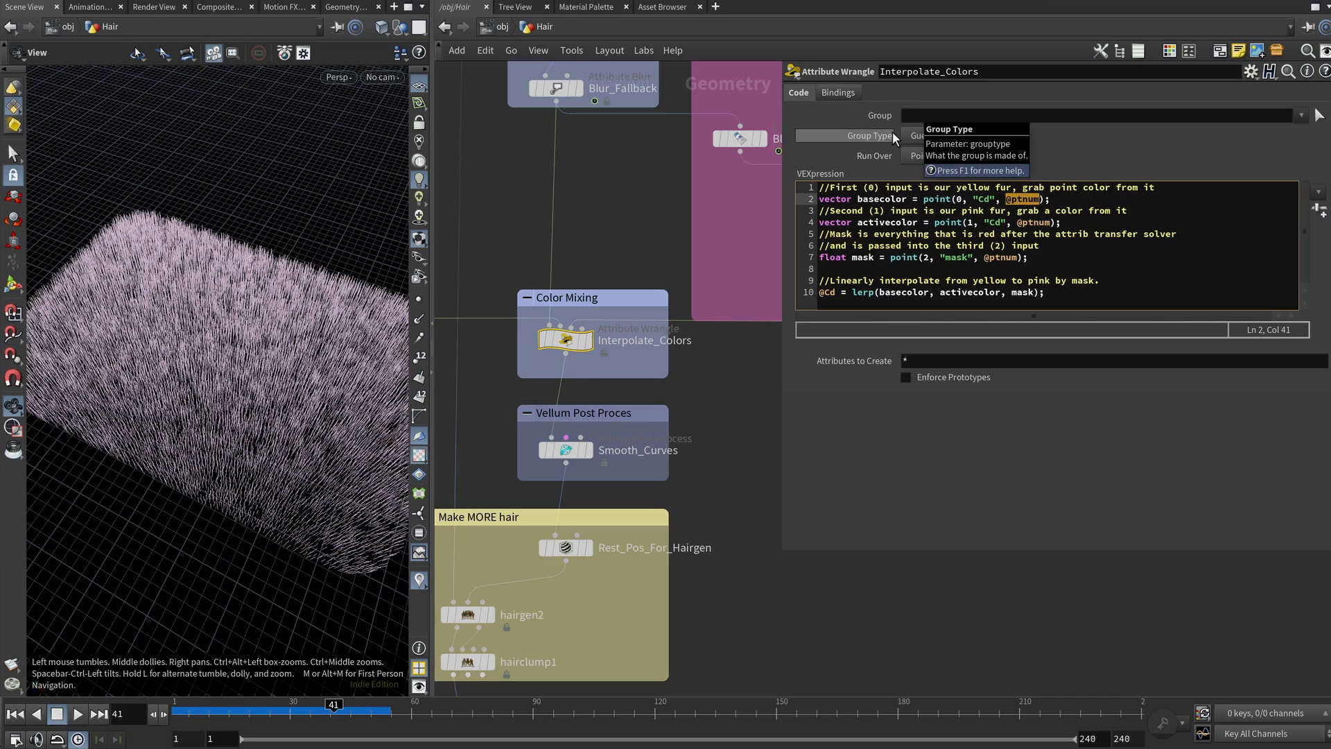
double_click(984, 199)
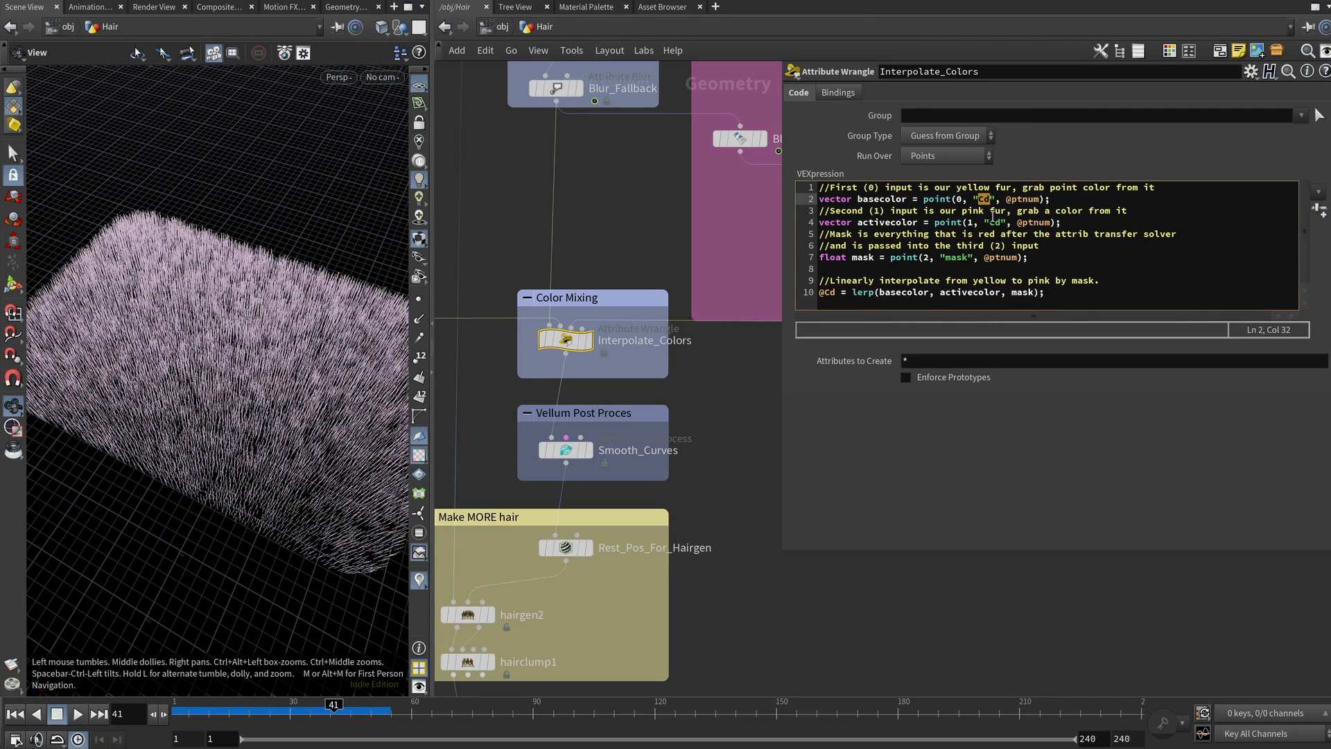
double_click(961, 199)
click(885, 199)
Step: Examine the activecolor line and trace its second input (1) back to the OUT_Color_2 null
double_click(872, 224)
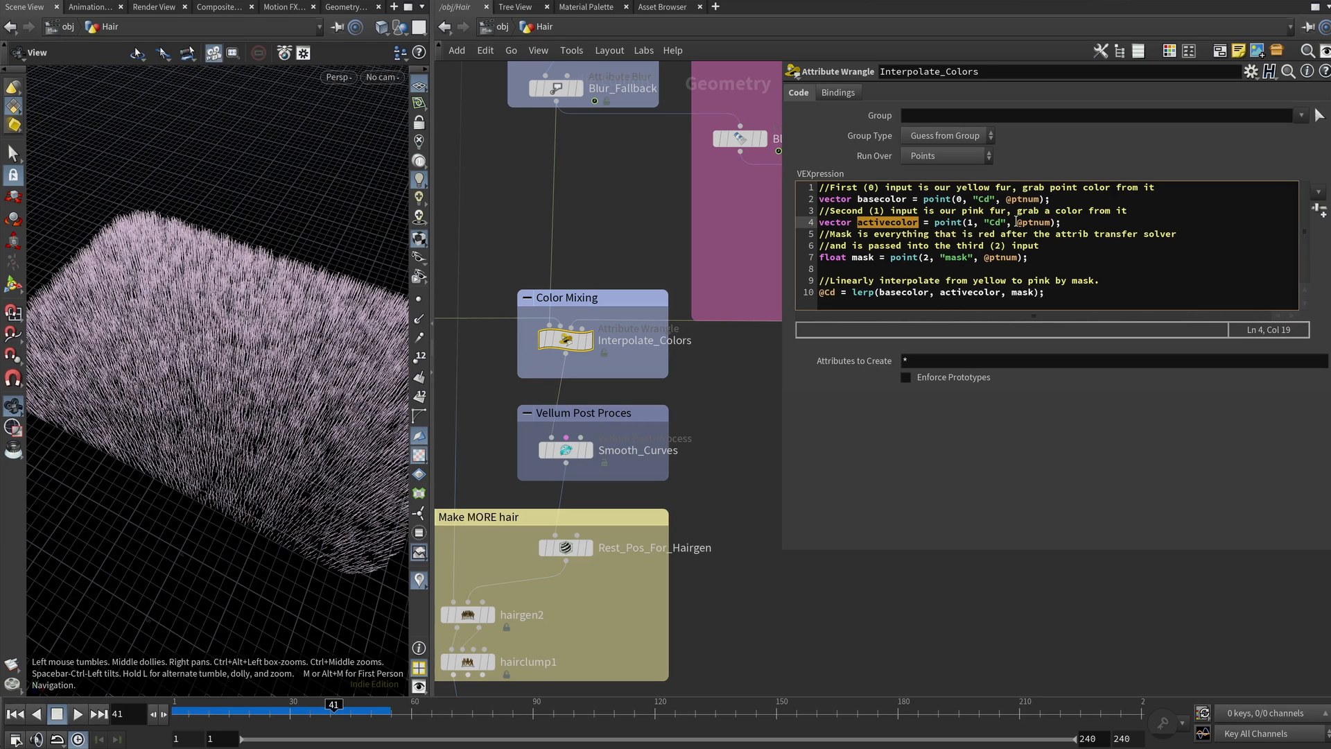
click(968, 222)
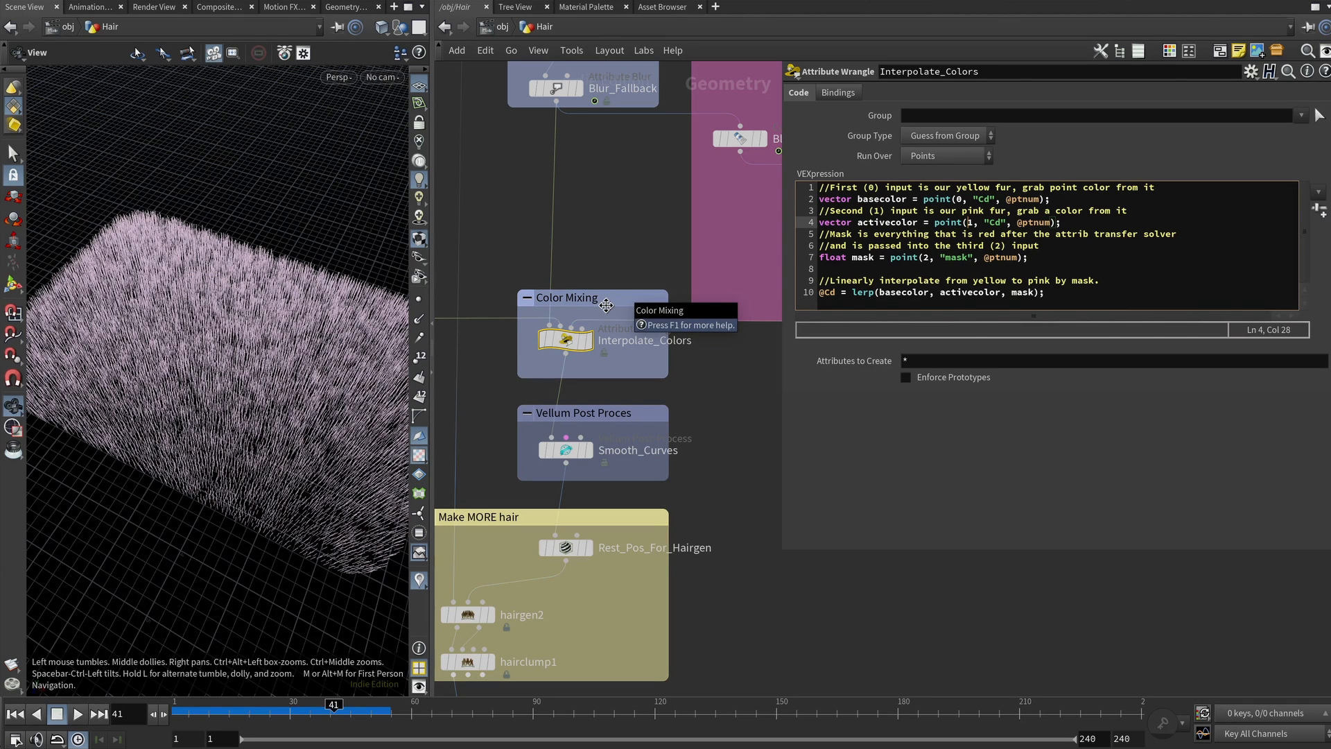
middle_drag(505, 276, 653, 280)
scroll(623, 273, down, 2)
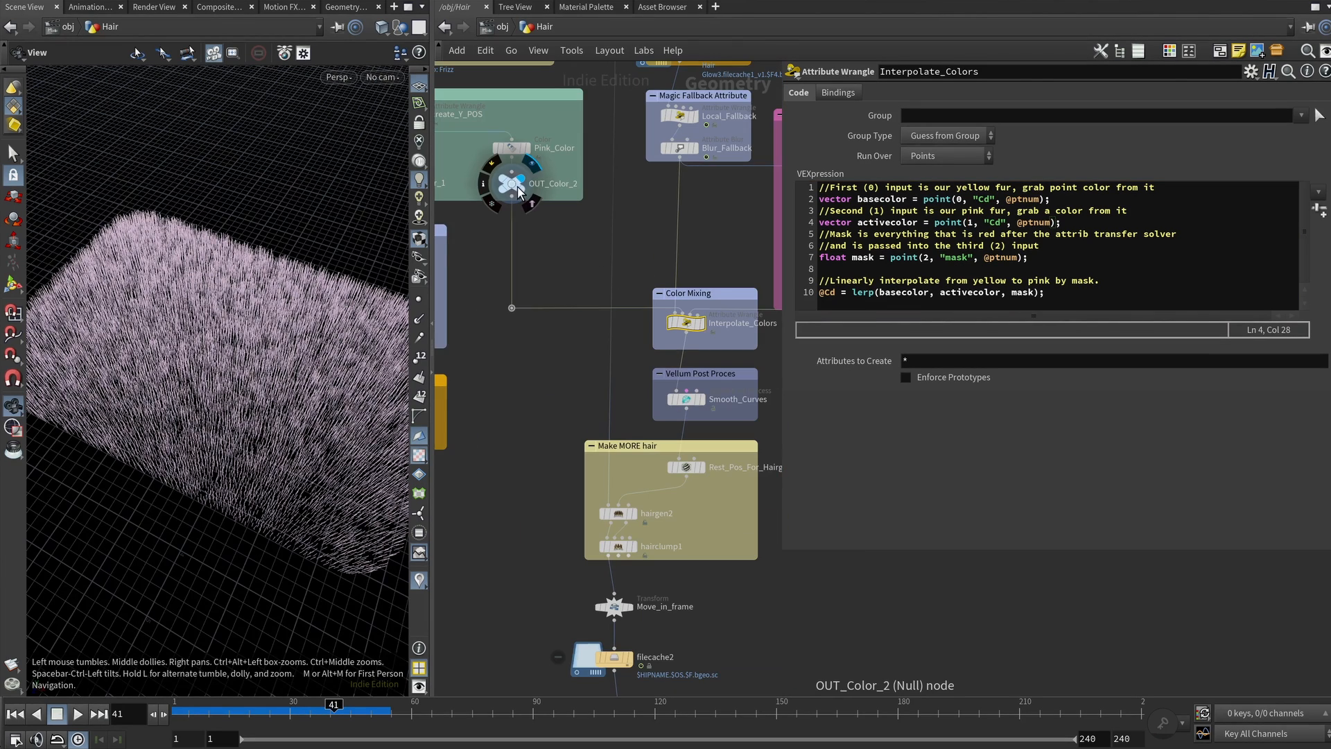
click(531, 163)
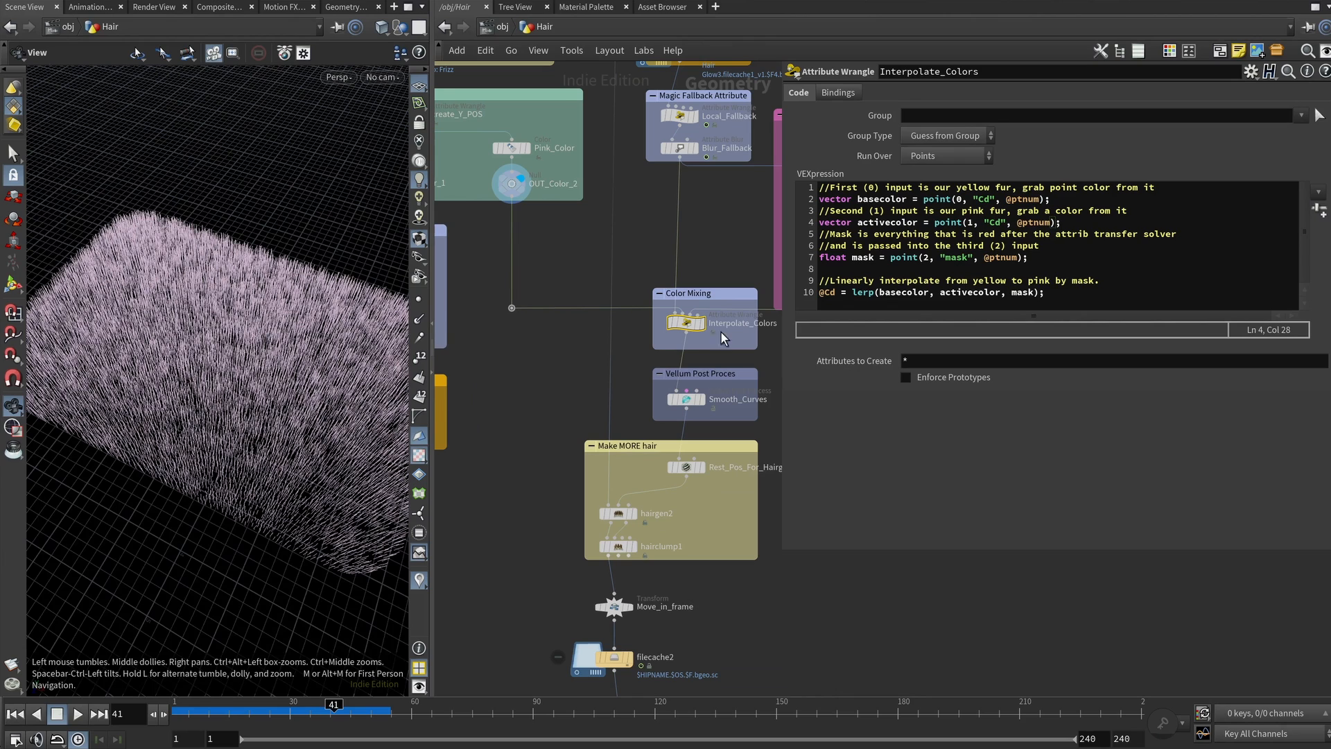
Step: Trace the mask line's third input (2) back to the Mask_Red_Channel wrangle, and reopen Interpolate_Colors
click(1035, 263)
scroll(736, 280, up, 6)
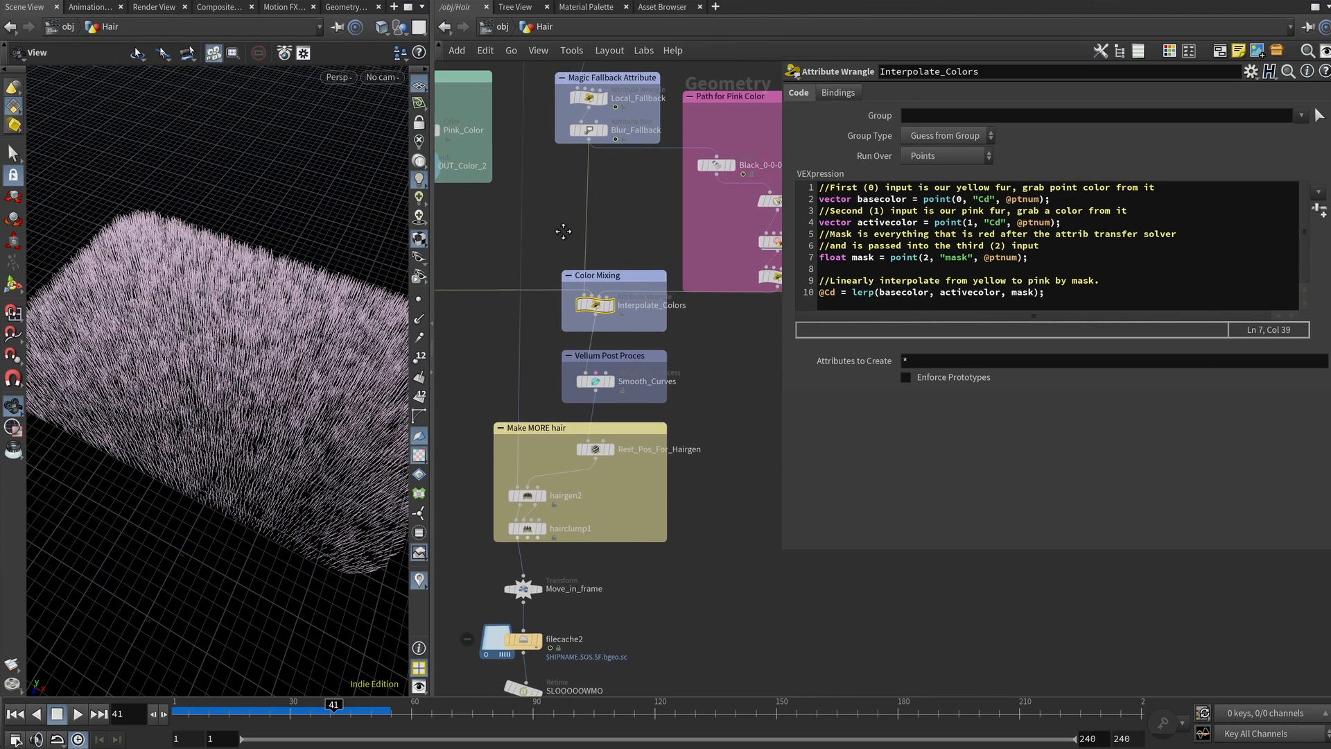
scroll(656, 344, down, 4)
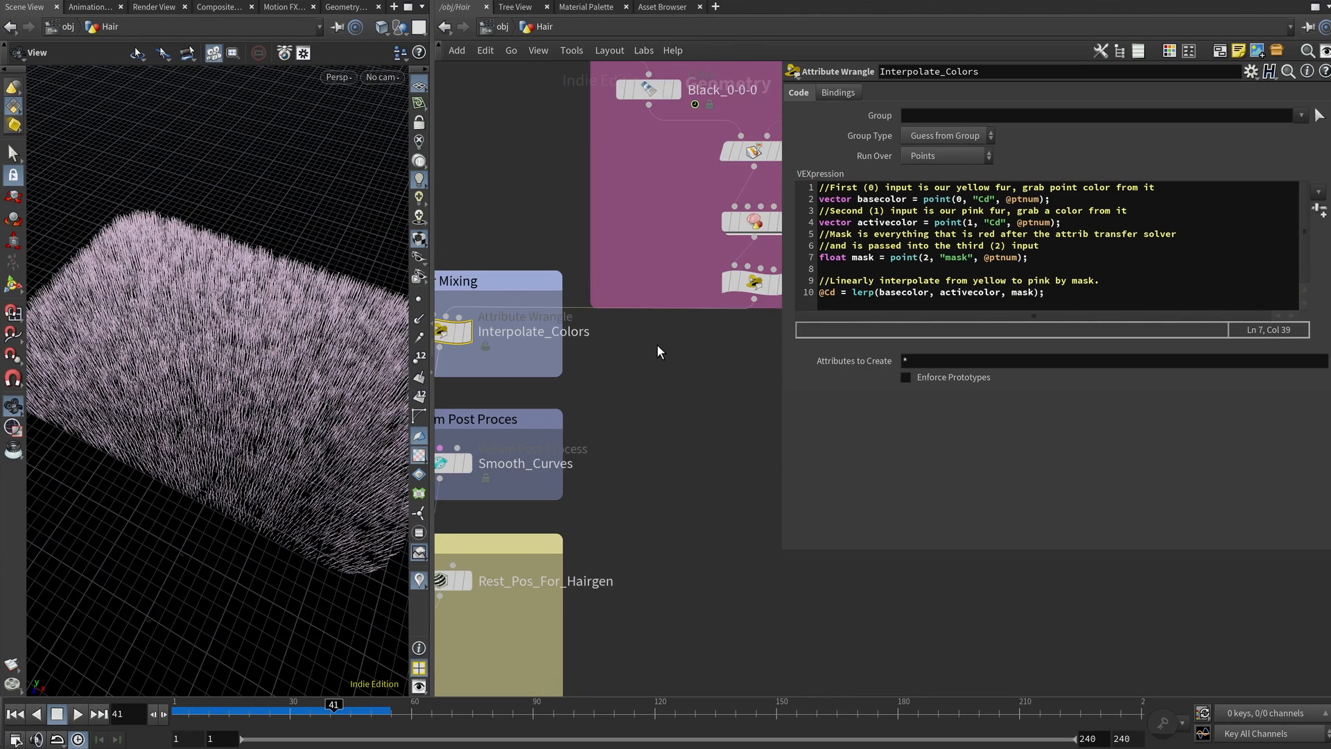
click(926, 258)
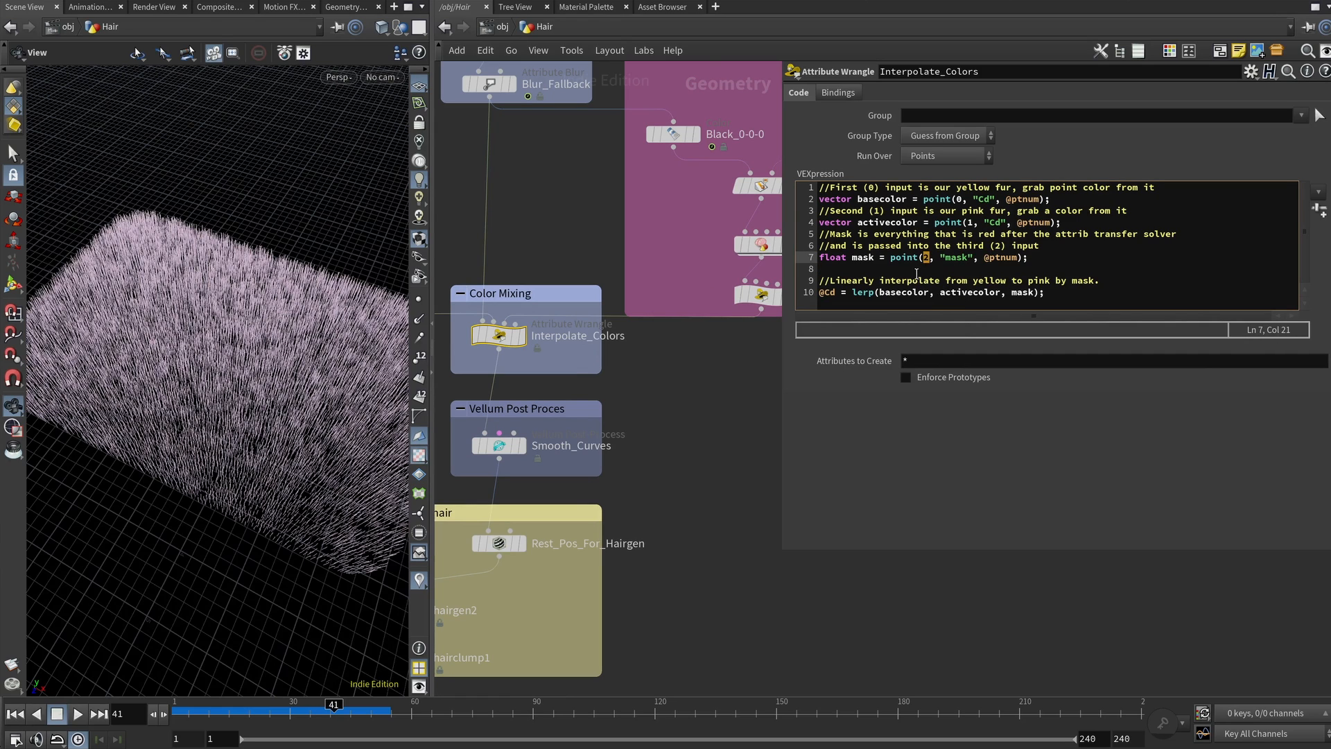
click(759, 295)
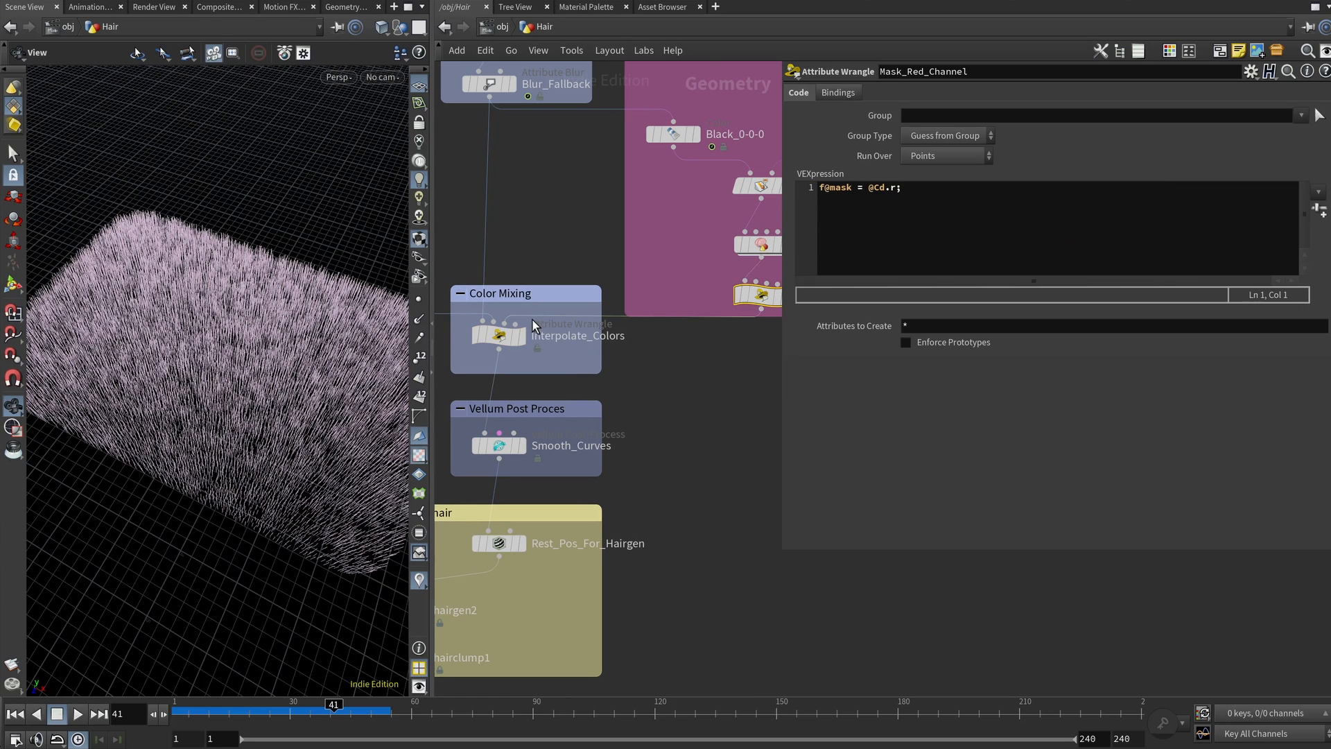
click(509, 325)
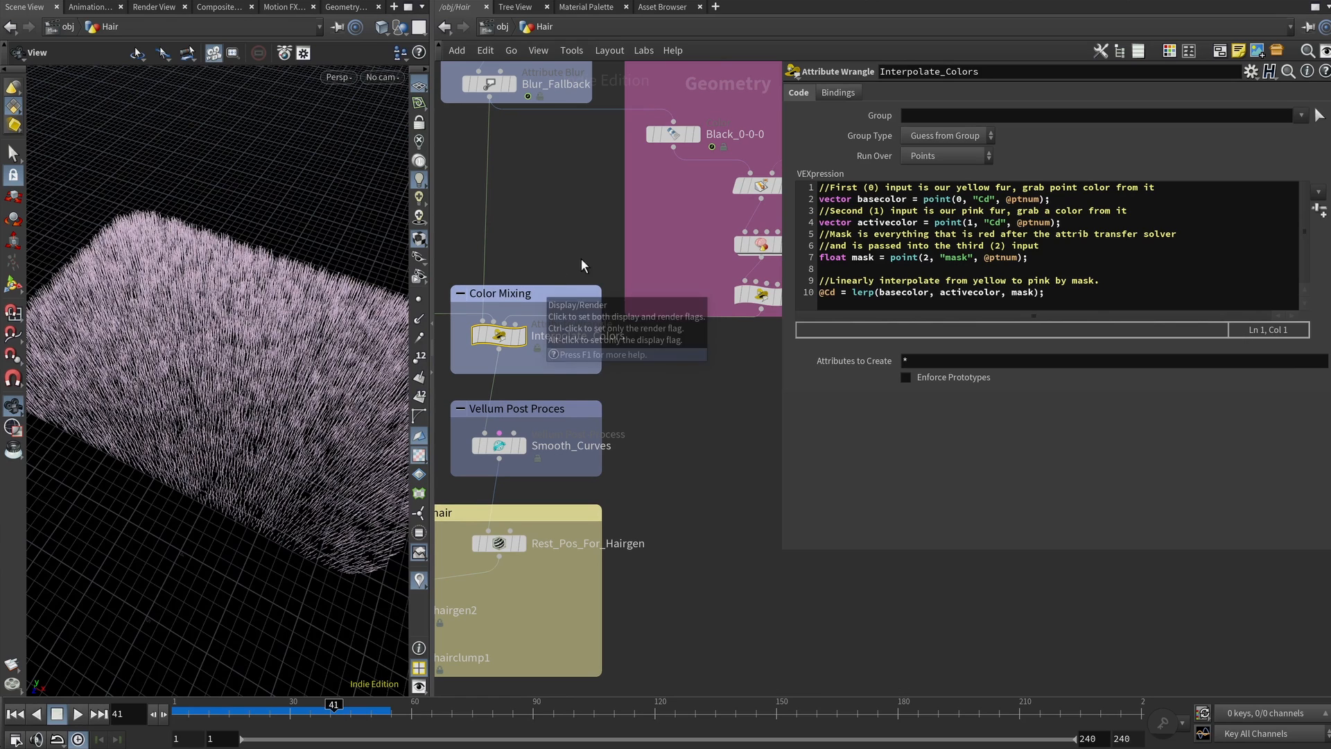
click(852, 258)
double_click(856, 257)
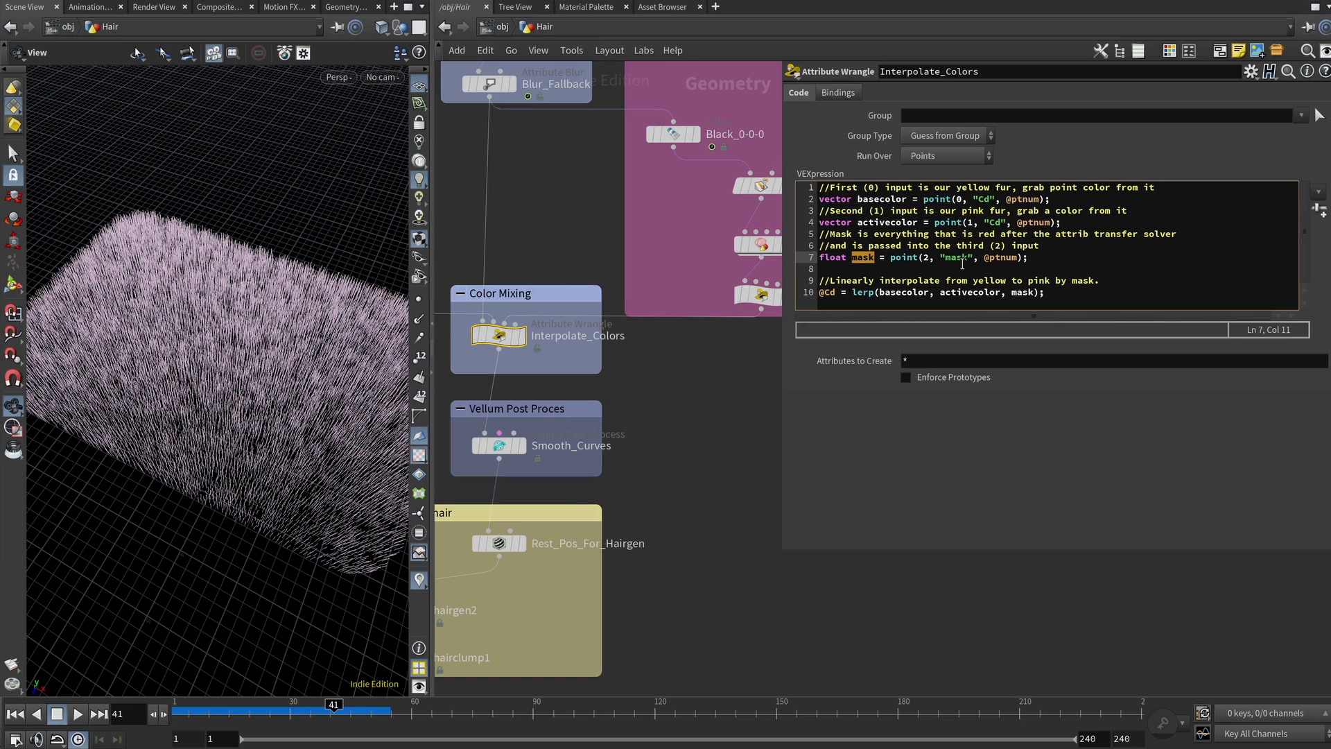
double_click(958, 257)
drag(984, 257, 1014, 257)
click(932, 258)
Step: Examine the mask and activecolor arguments of the lerp expression while Mask_Red_Channel's red trail is displayed
click(1047, 291)
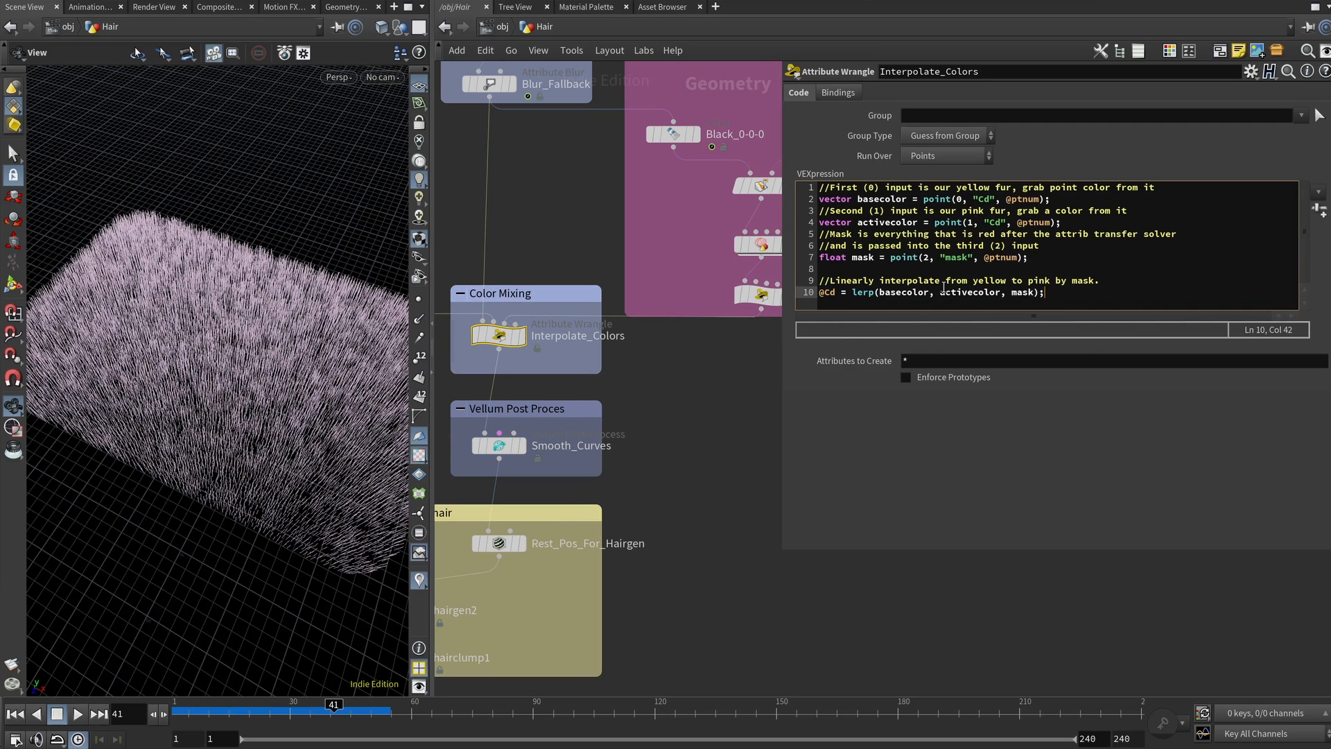
double_click(1021, 295)
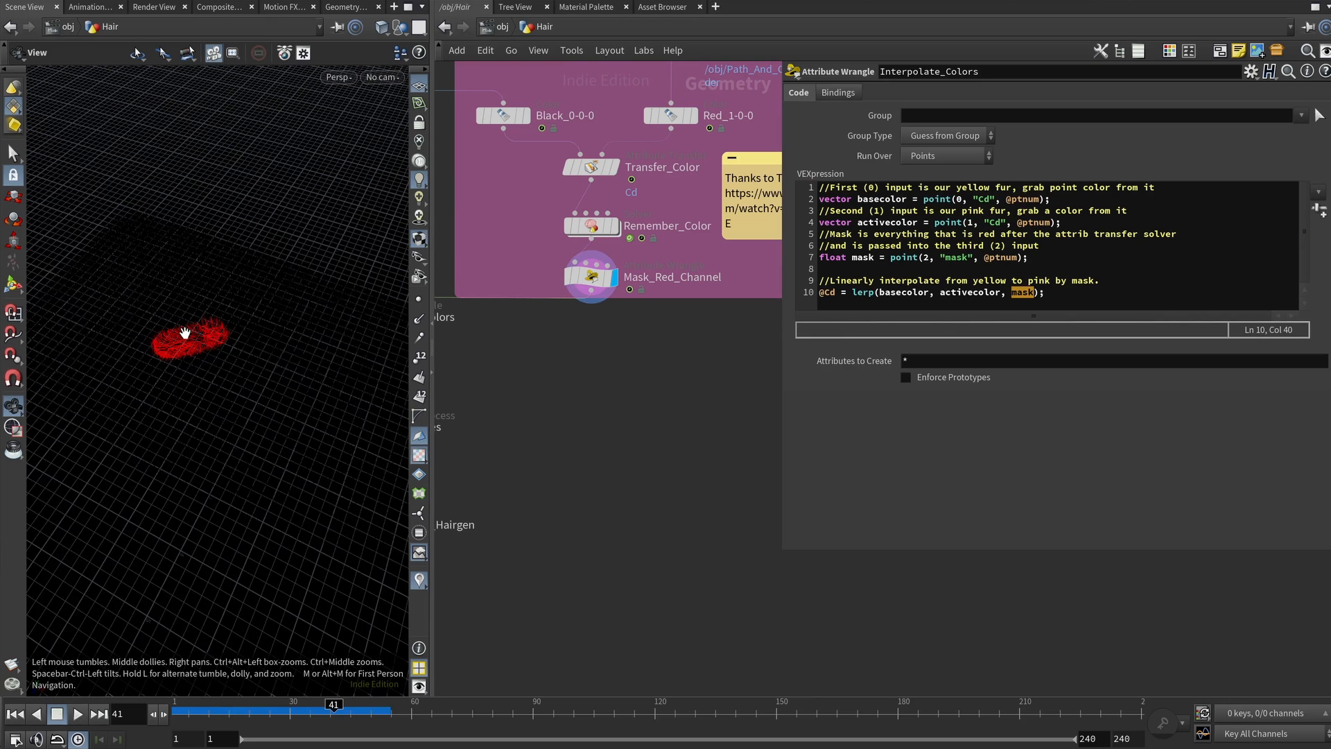
double_click(951, 293)
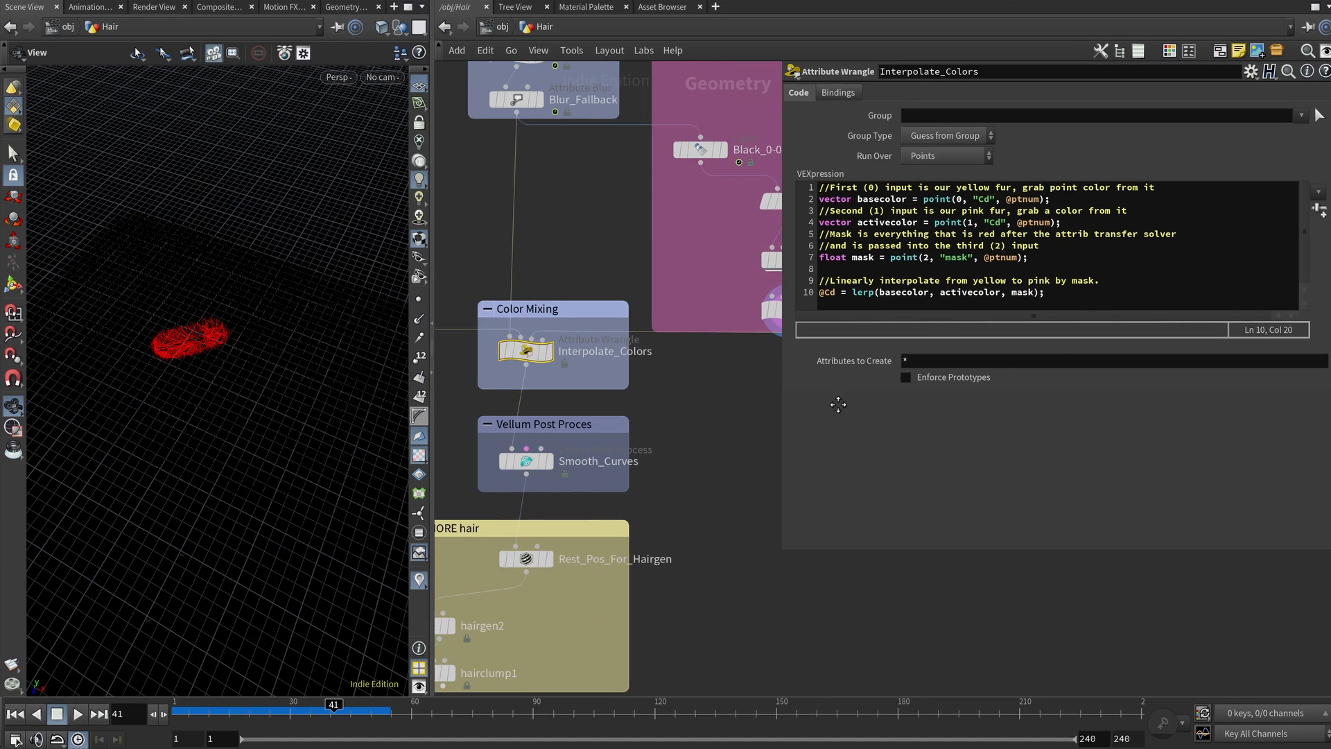
Step: Display the Interpolate_Colors result and inspect the mixed fur colors around the trail up close
middle_drag(838, 404, 838, 405)
click(548, 351)
scroll(201, 334, up, 5)
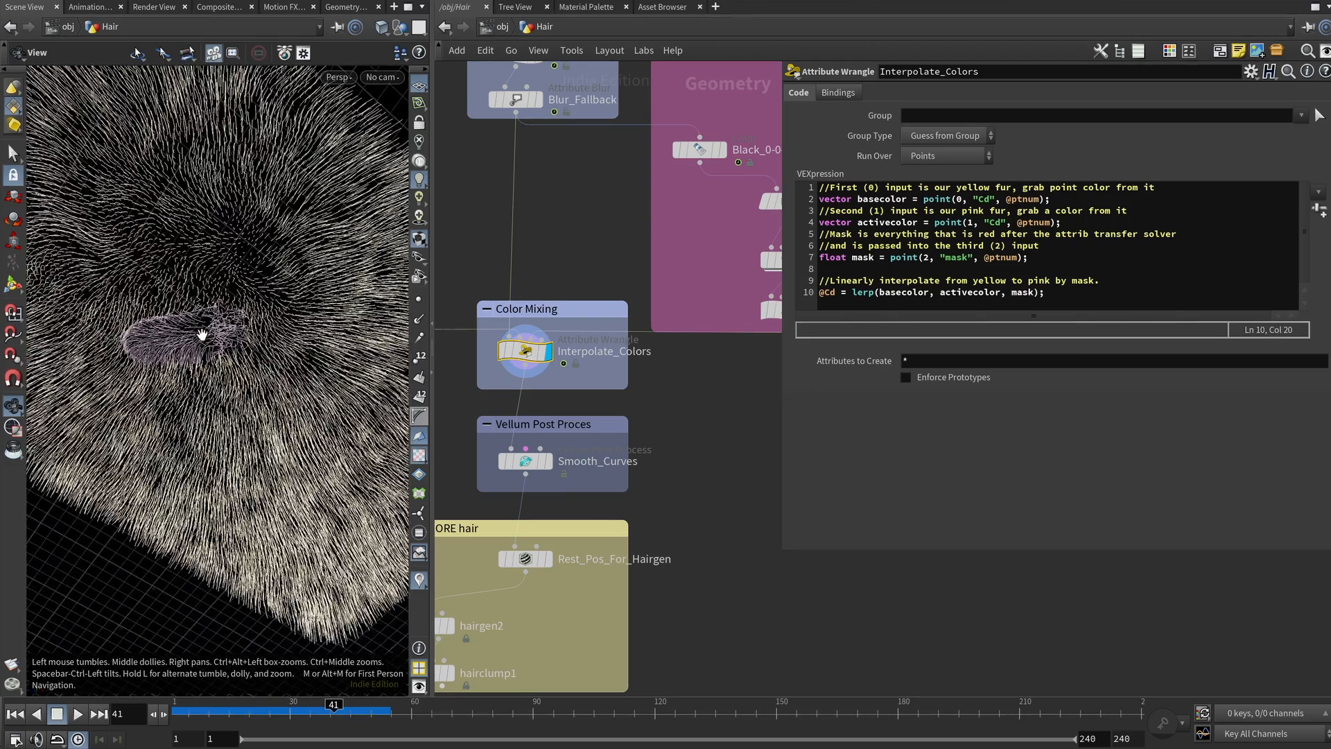
scroll(202, 334, up, 2)
drag(186, 338, 188, 236)
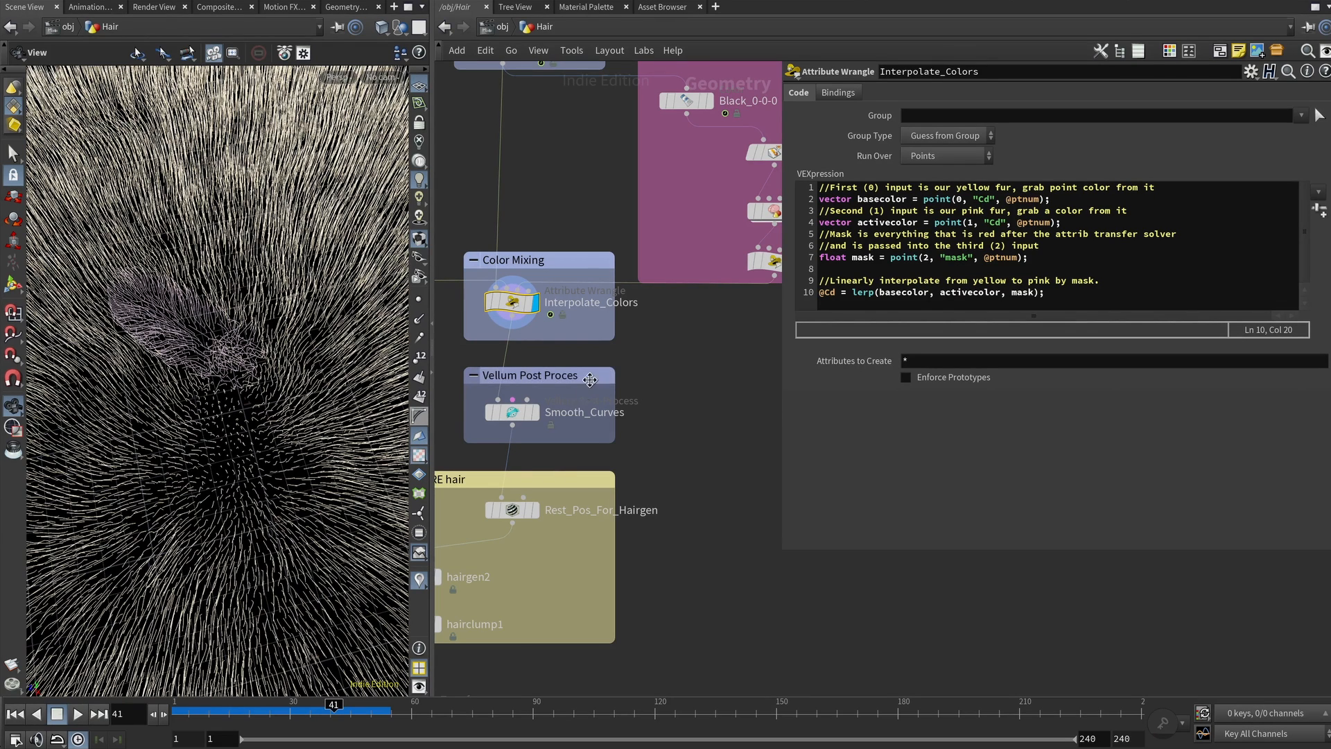
Step: Display the Smooth_Curves Vellum Post-Process node and examine its smoothing and subdivision settings on the fur
middle_drag(621, 432, 661, 384)
mouse_move(549, 365)
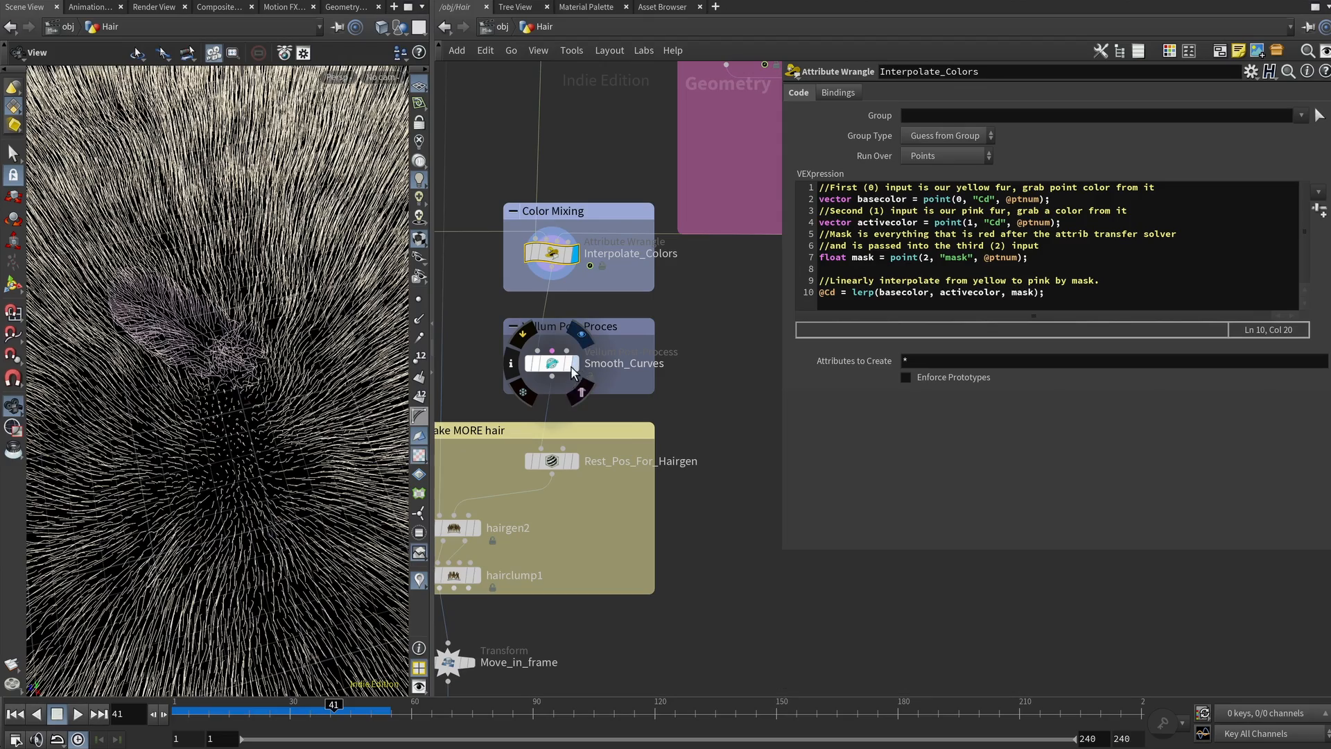
click(550, 365)
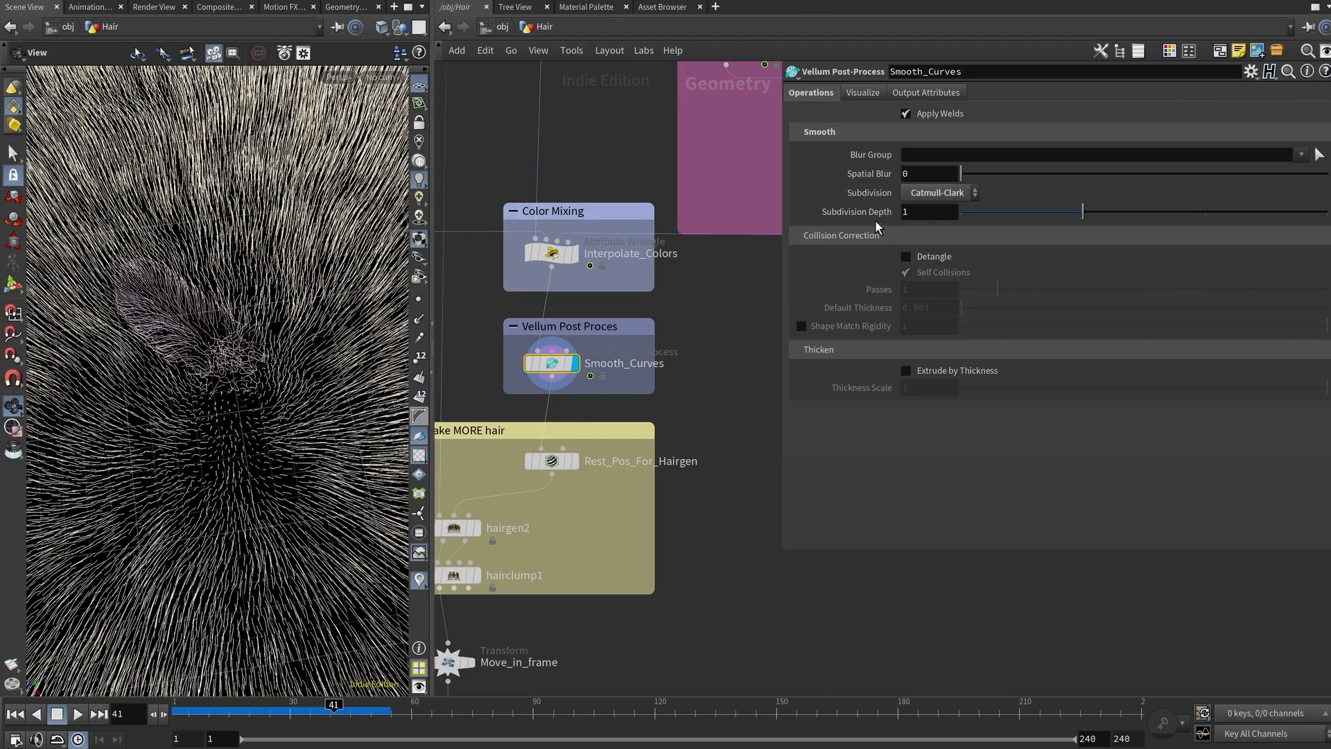
middle_drag(730, 460, 801, 274)
mouse_move(229, 330)
mouse_down()
mouse_move(242, 309)
mouse_move(276, 349)
mouse_move(248, 346)
mouse_move(251, 335)
mouse_up()
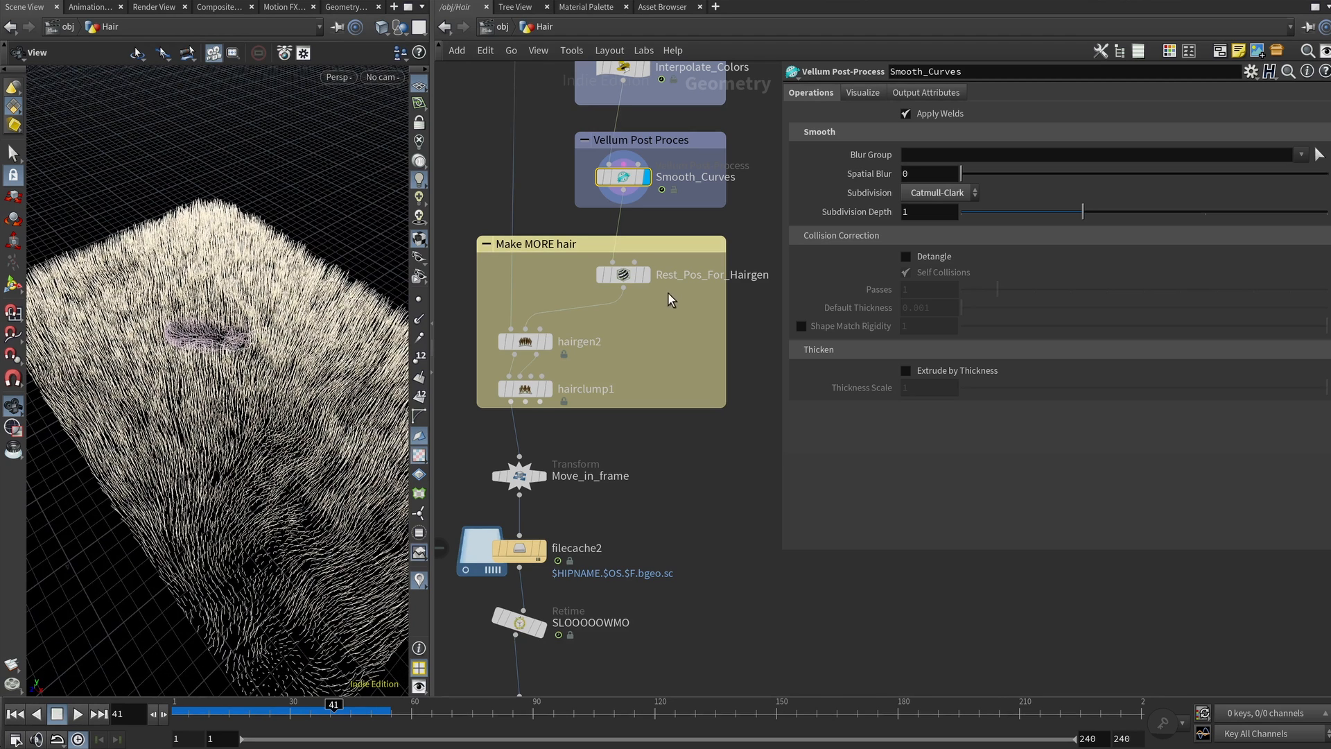
Step: Display Rest_Pos_For_Hairgen with its Rest Position settings, and open the hairgen2 node's parameters
click(619, 279)
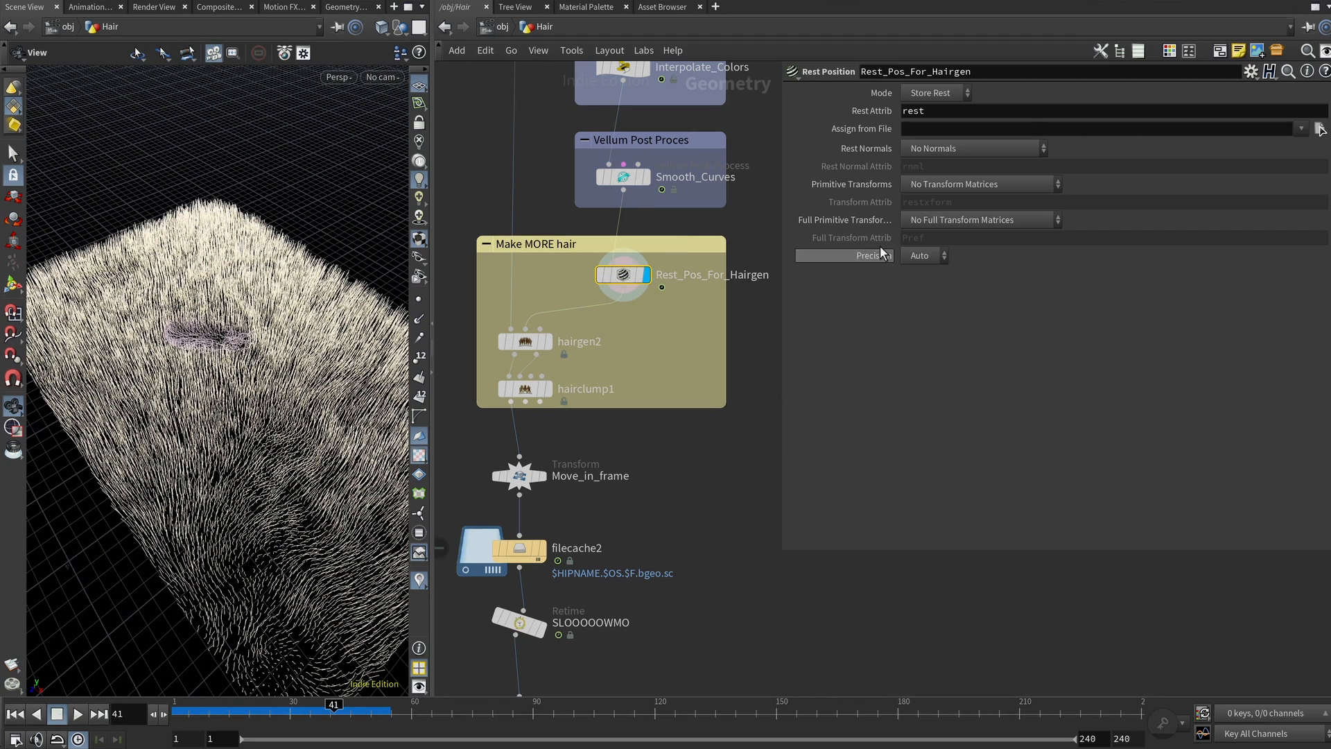
click(526, 342)
scroll(526, 343, down, 5)
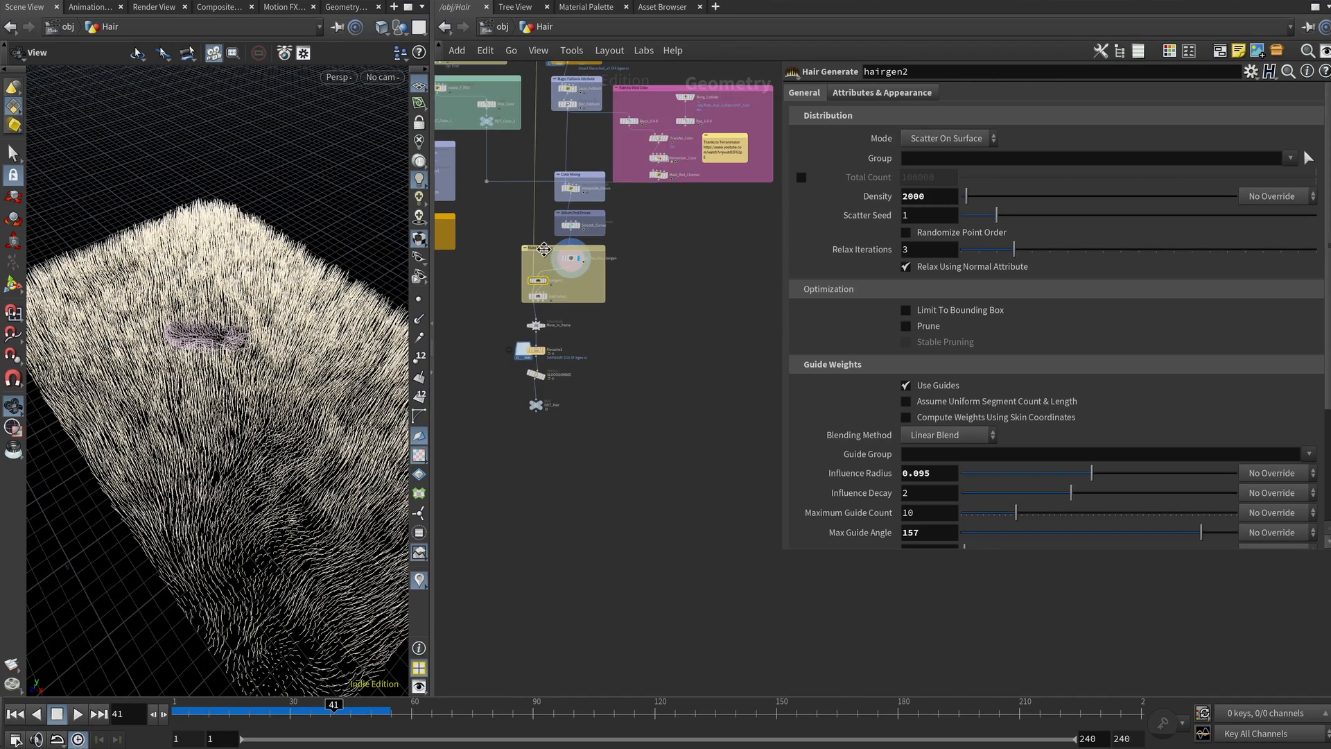
key(Tab)
key(Escape)
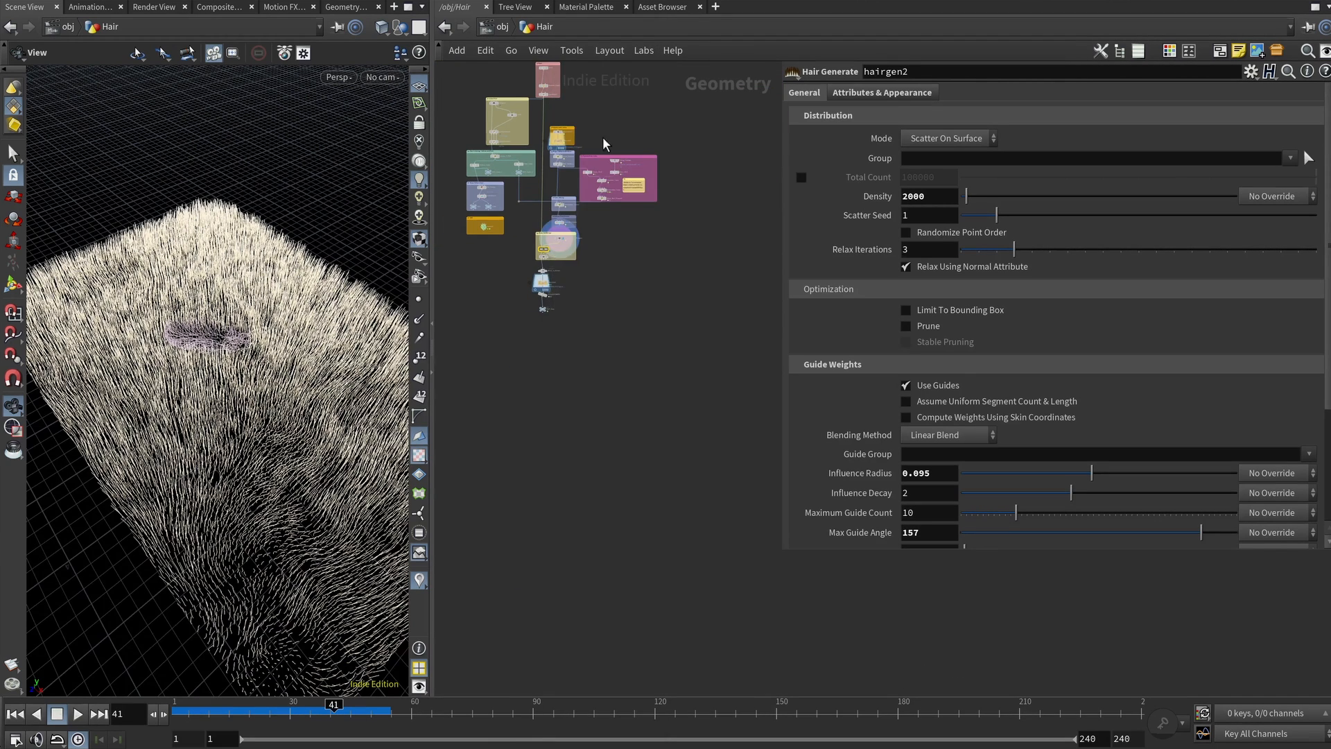
Step: Trace hairgen2's incoming connections from the subdivide1 surface and the Rest_Pos_For_Hairgen guide curves
scroll(563, 176, up, 6)
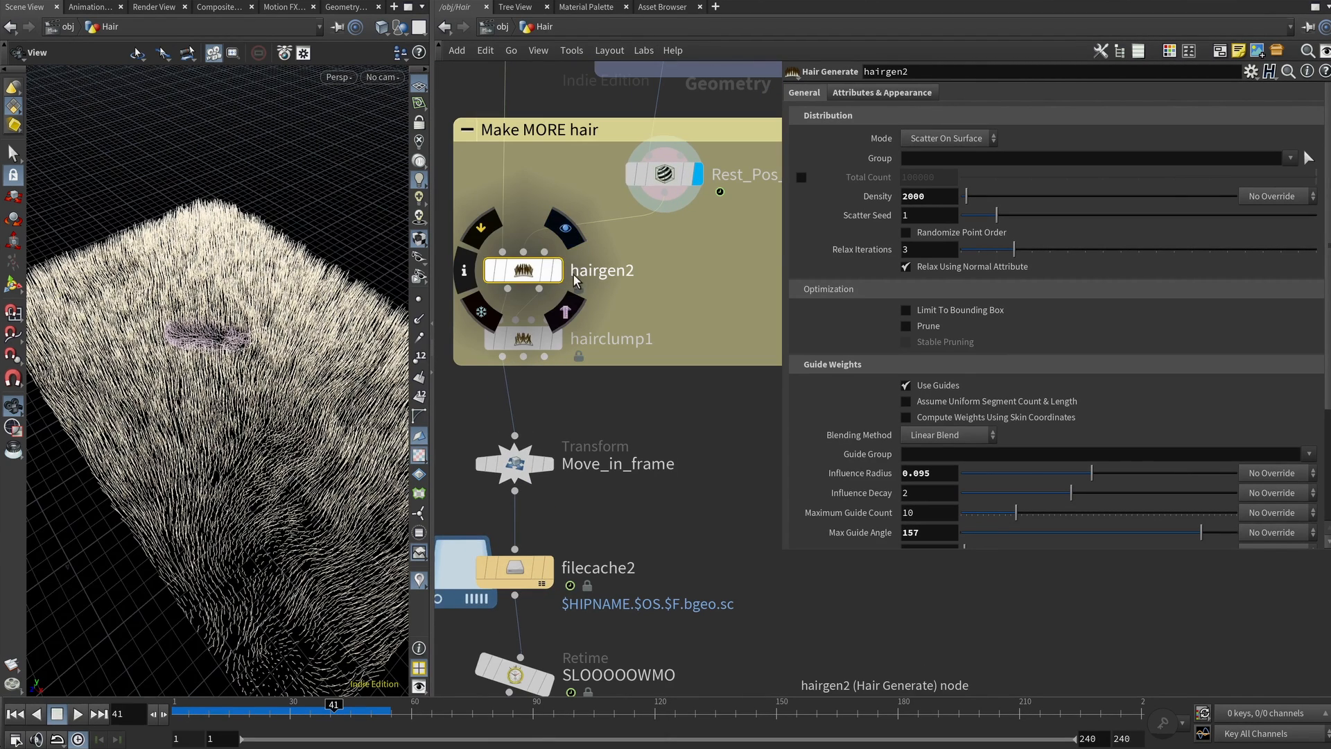
scroll(517, 271, down, 6)
scroll(501, 94, up, 8)
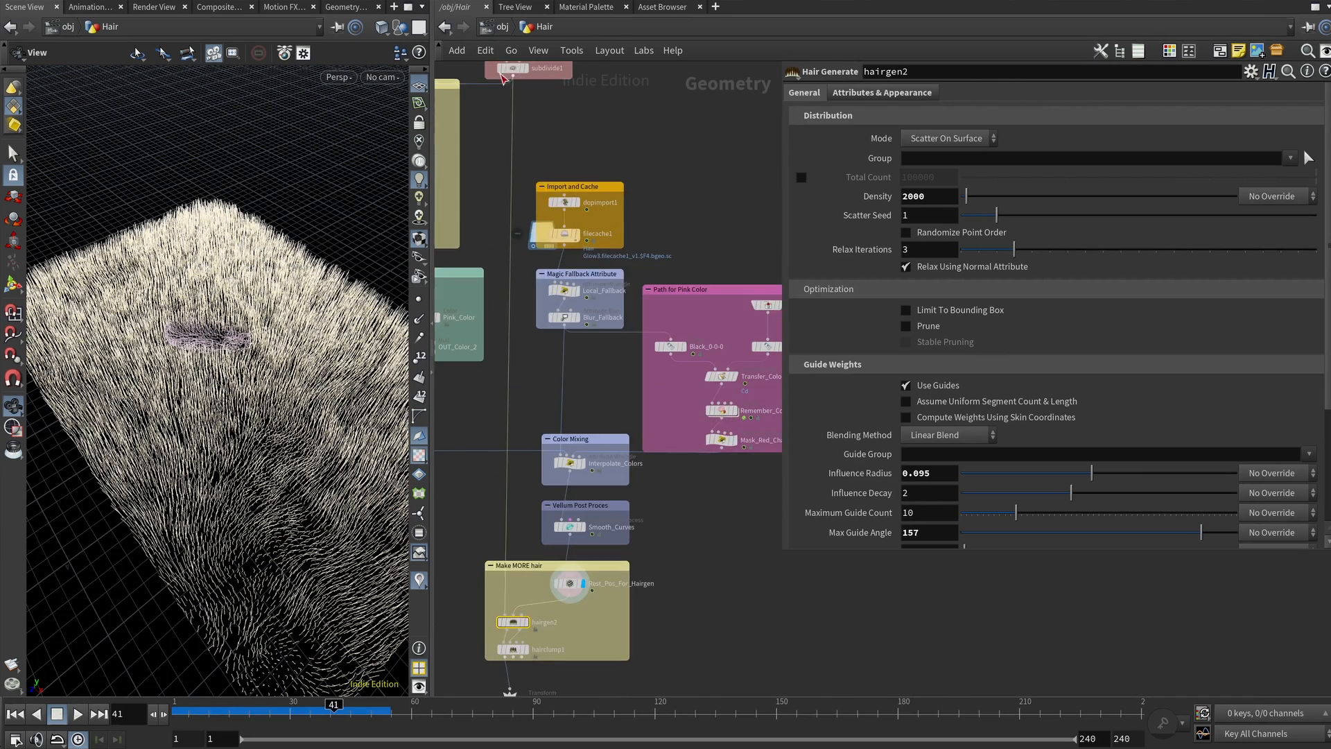
scroll(526, 466, down, 1)
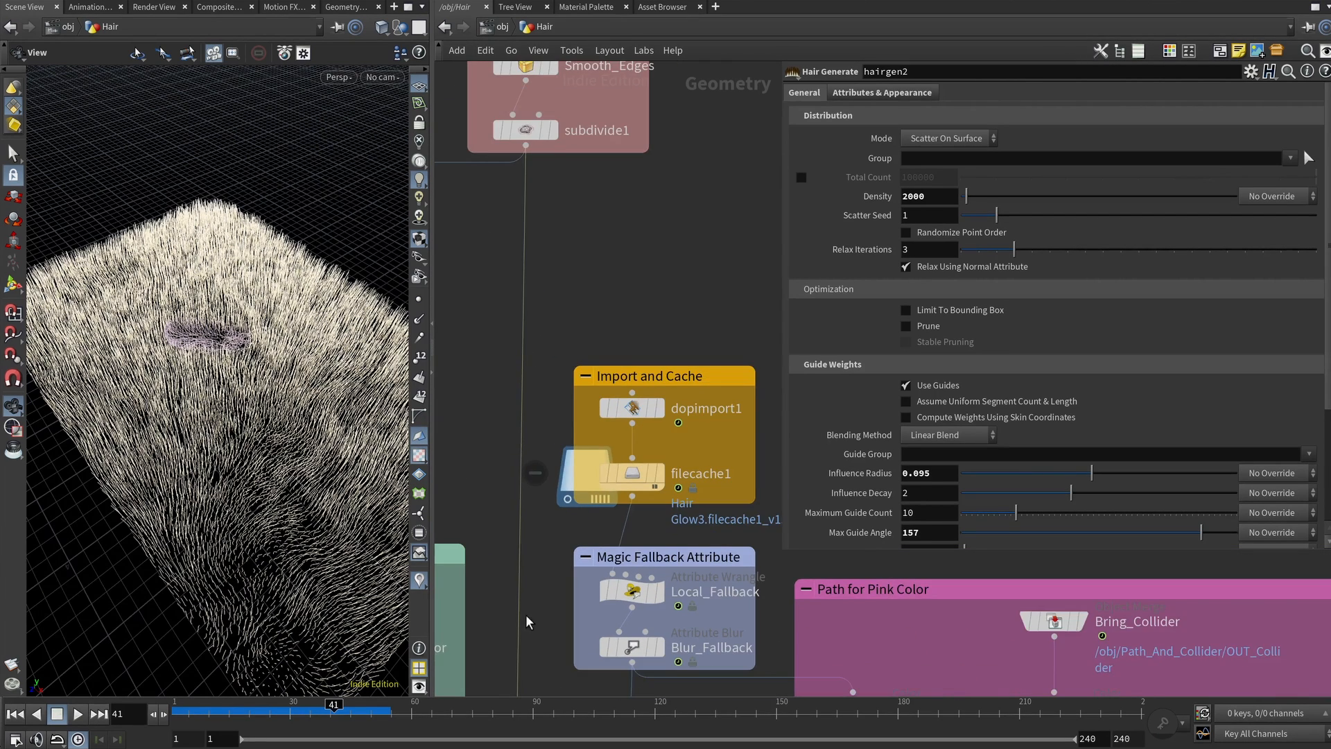
middle_drag(527, 622, 541, 227)
middle_drag(544, 496, 529, 225)
right_click(511, 420)
middle_drag(537, 345, 540, 217)
mouse_move(525, 487)
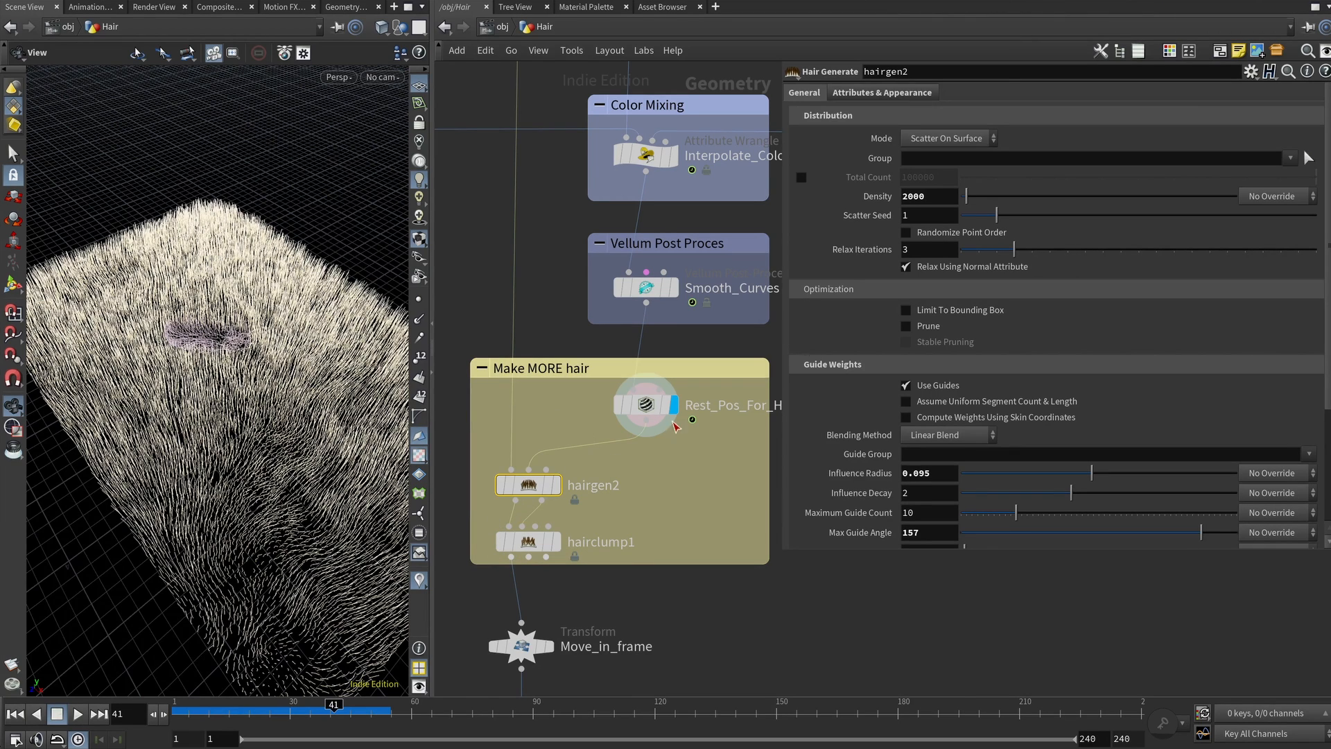
Step: Examine hairgen2's density, guide weight and unguided hair settings, and display the node's generated hair
click(916, 199)
scroll(908, 389, down, 3)
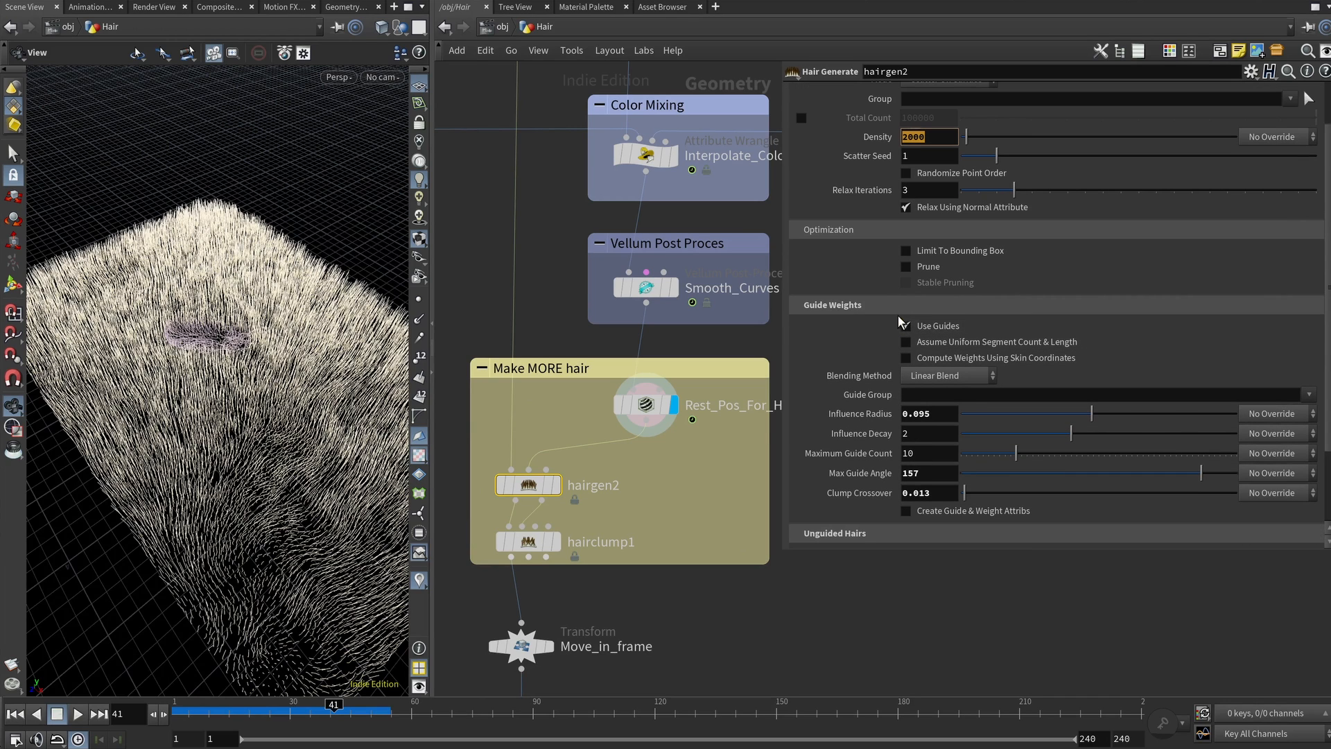
scroll(934, 408, down, 3)
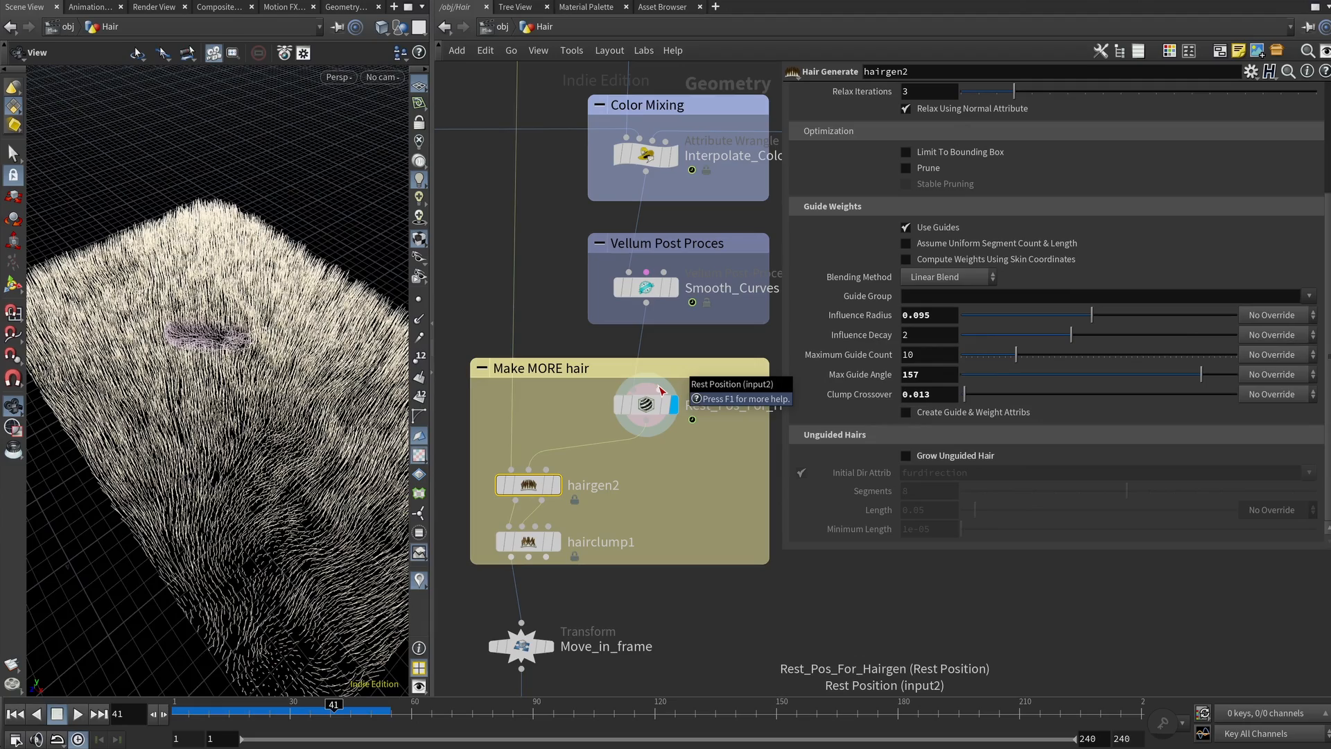
mouse_move(560, 494)
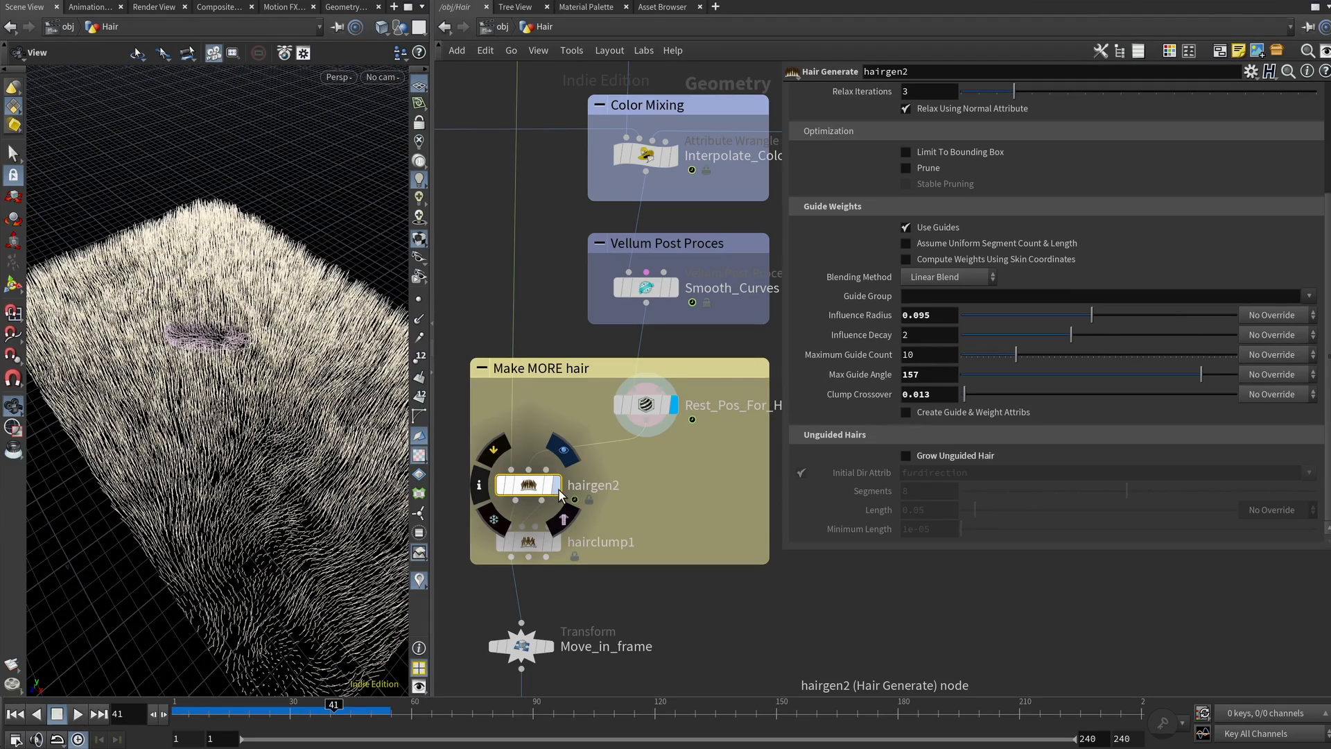
click(558, 488)
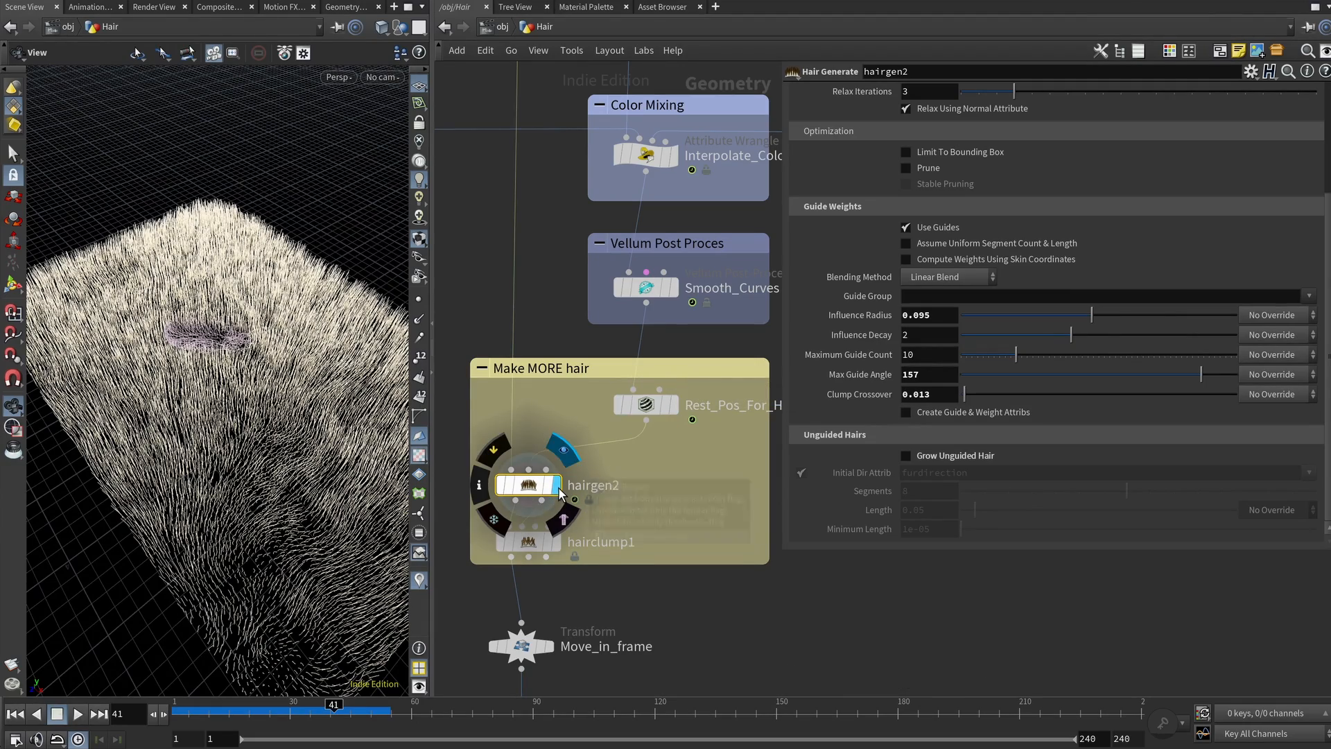
Step: Display the hairclump1 node and examine its clumping settings and the clumped fur from several angles
drag(326, 444, 249, 297)
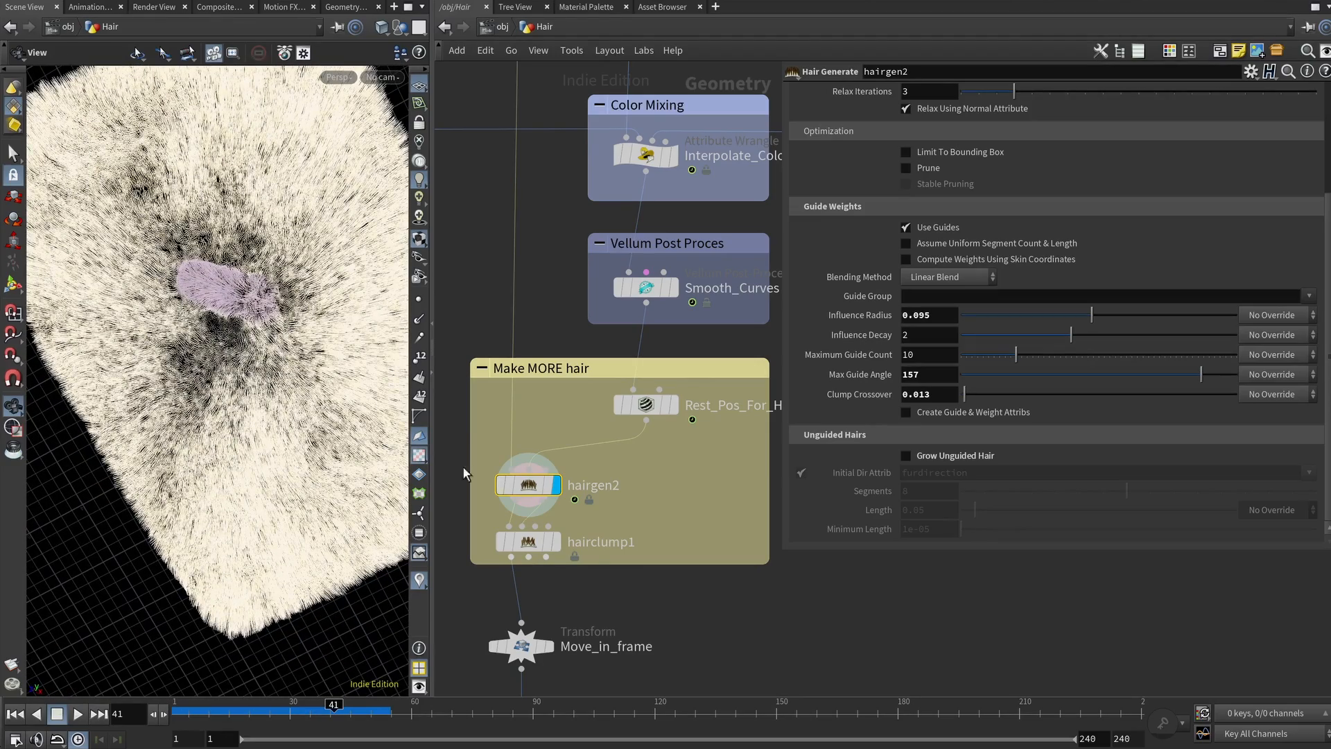
middle_drag(670, 517, 671, 421)
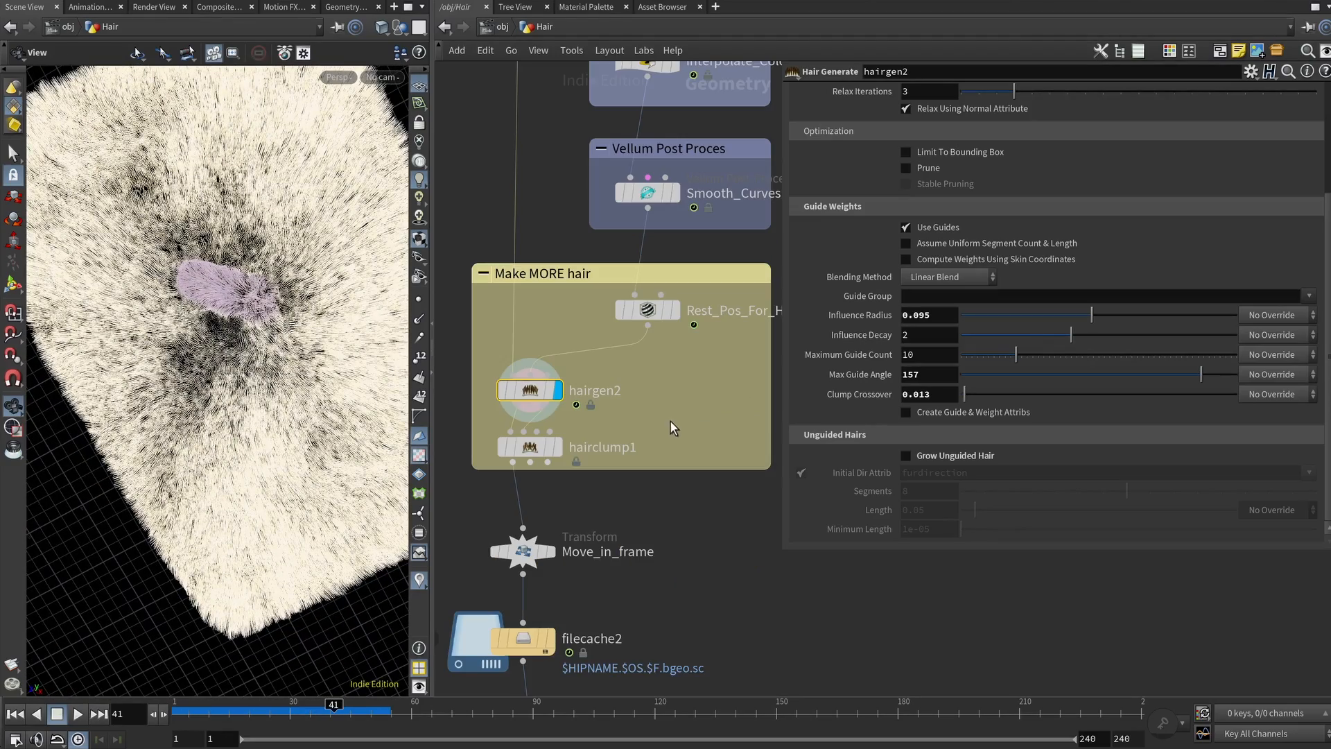
click(559, 448)
click(529, 452)
drag(333, 417, 208, 333)
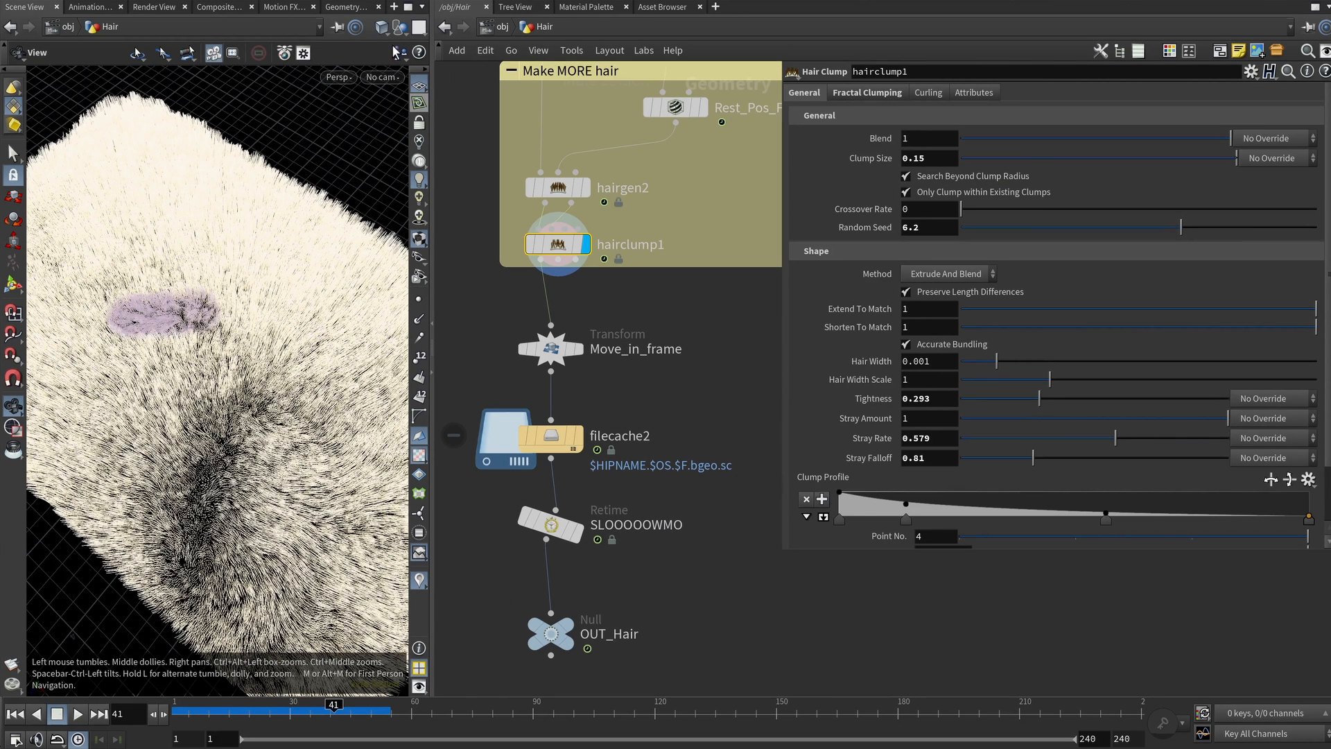
Step: Set the viewport to look at the fur through the cam1 camera
click(394, 52)
click(388, 160)
click(380, 79)
click(398, 137)
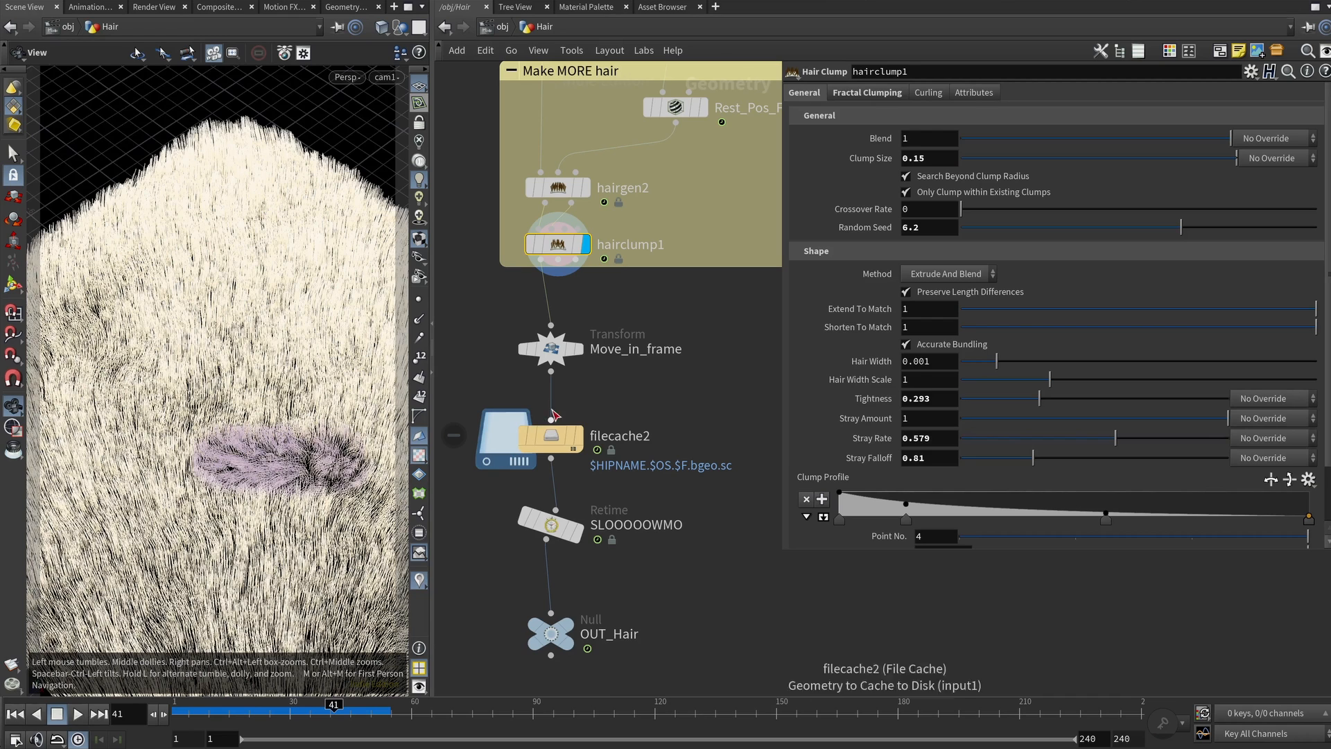
Step: Examine Move_in_frame's transform and filecache2's frame range, and scrub through the cached hair animation
click(580, 350)
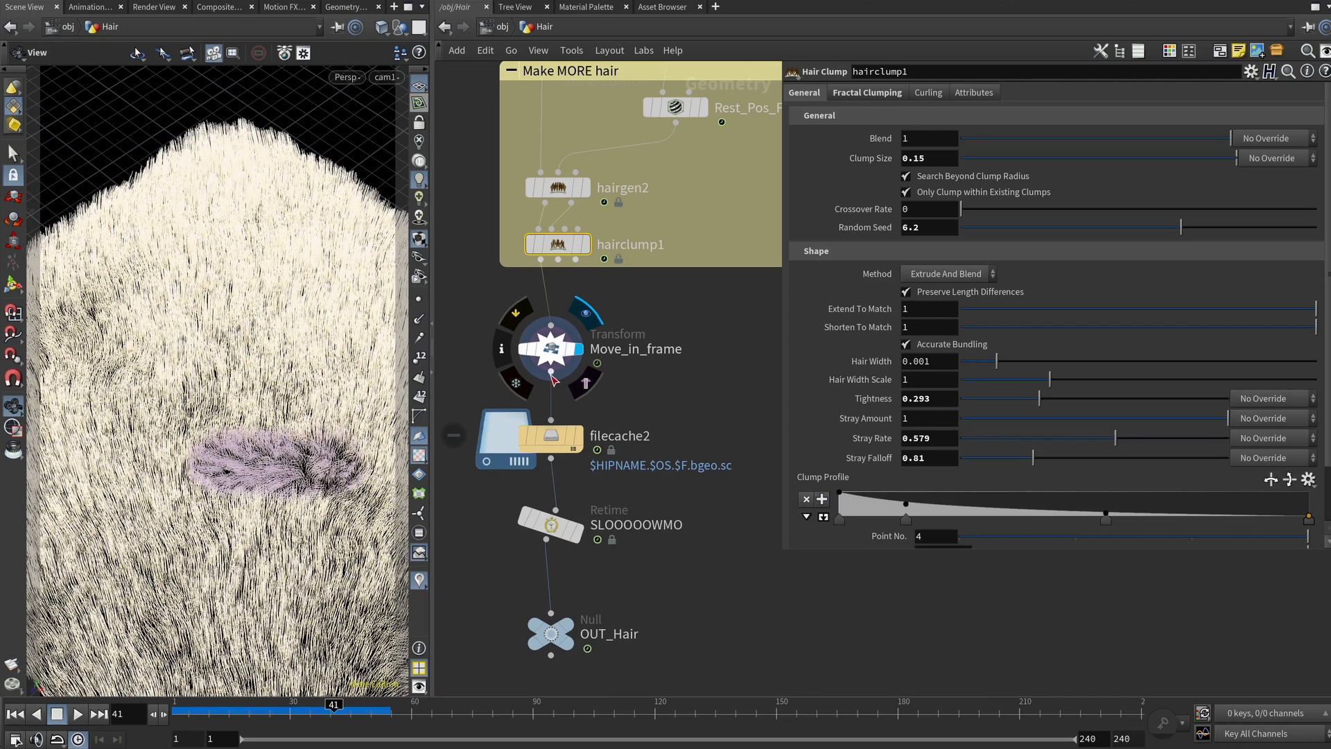
click(552, 375)
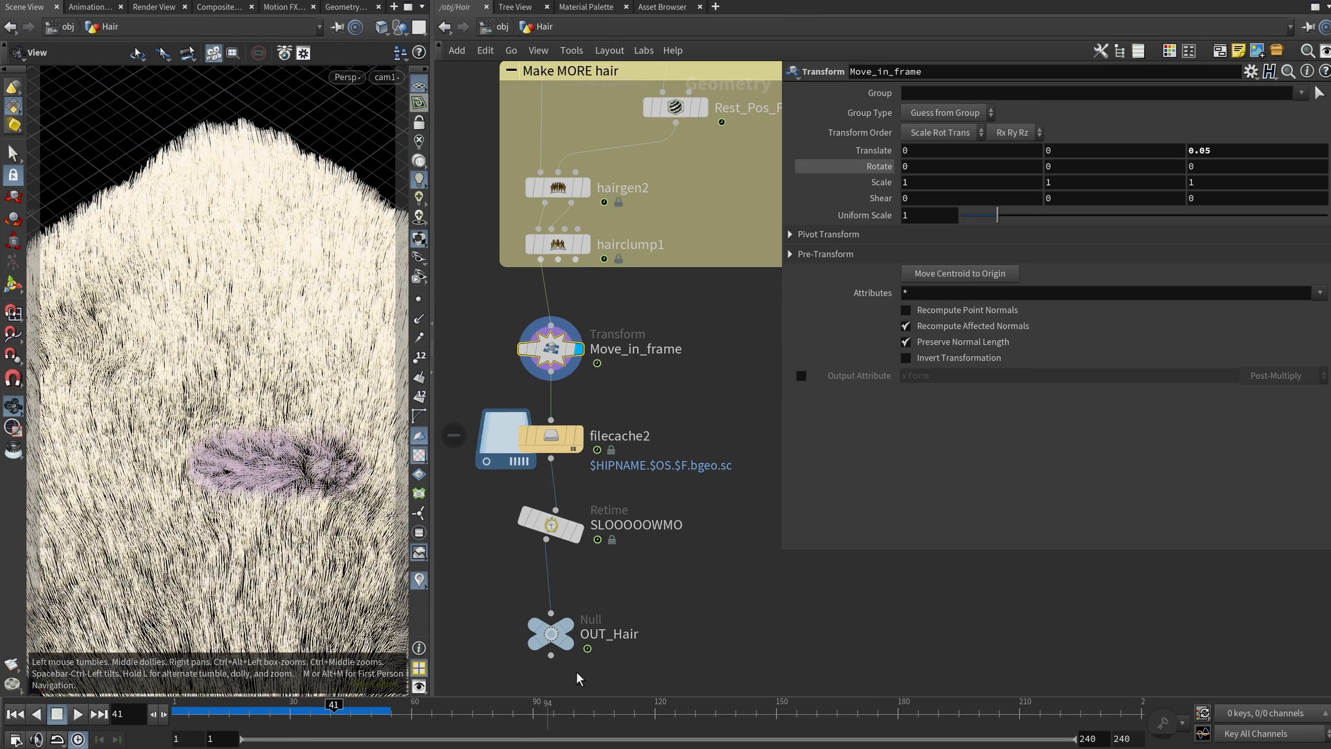
click(554, 437)
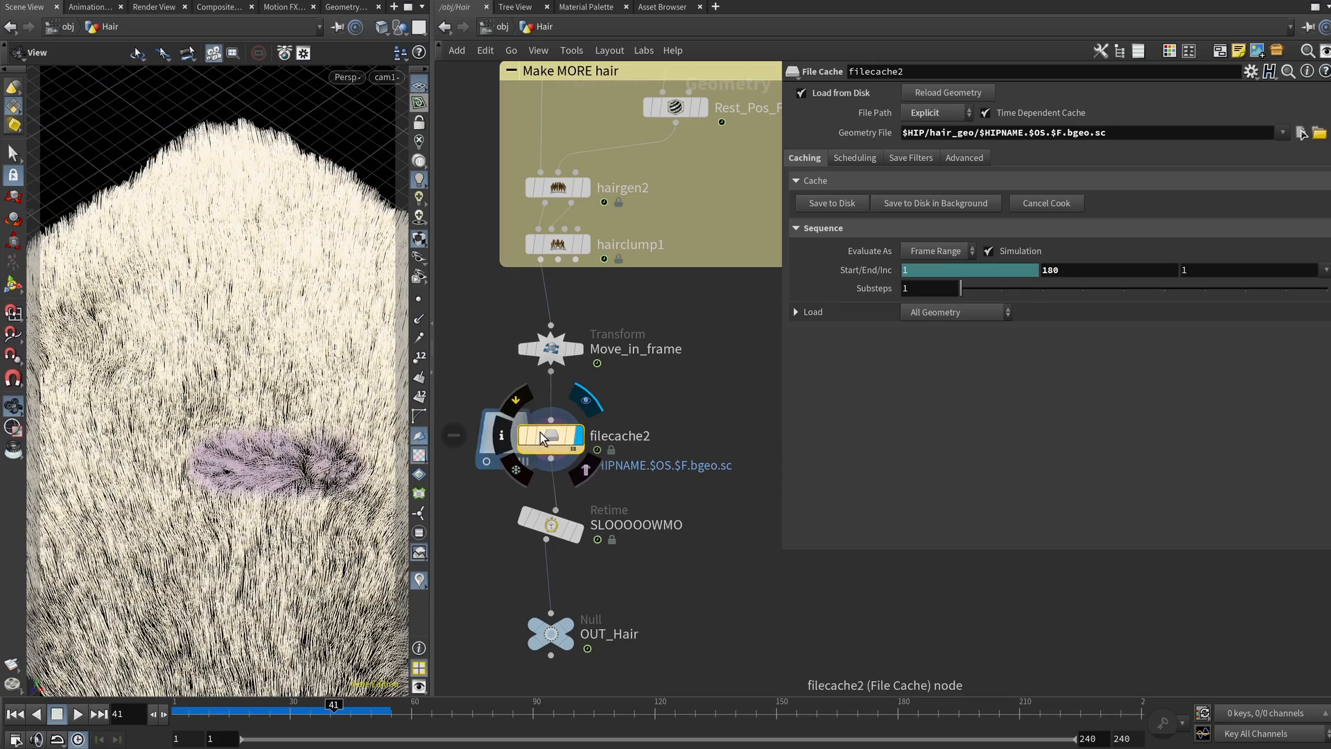
double_click(1083, 267)
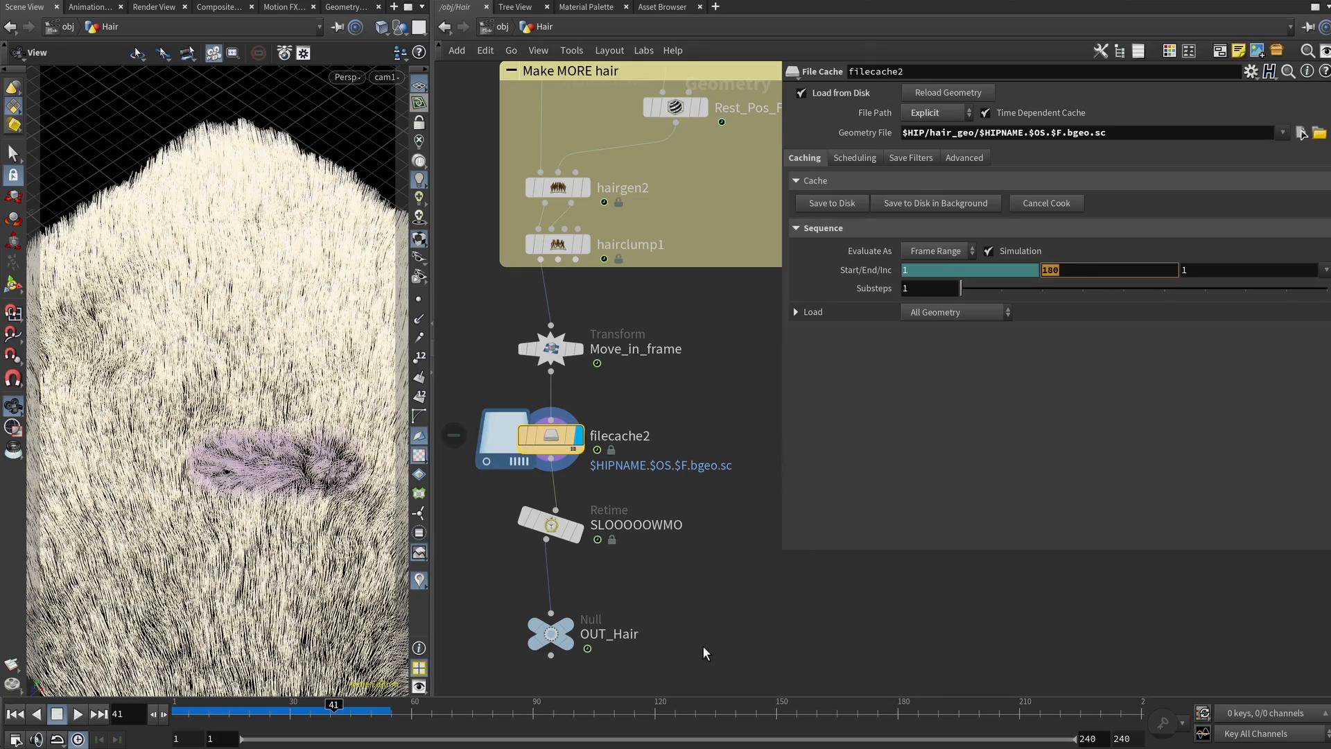
drag(411, 710, 778, 721)
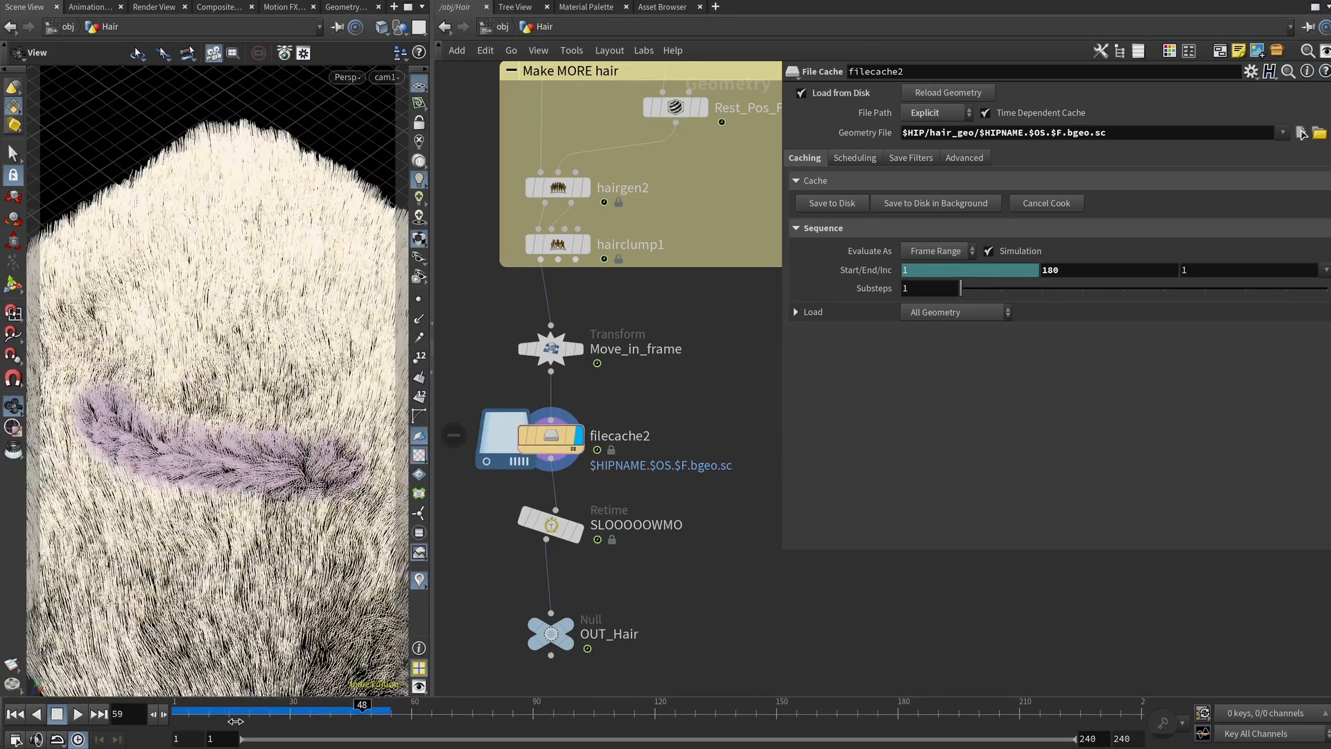
Step: Examine the SLOOOOOWMO Retime node's speed and its output and input frame ranges
click(564, 537)
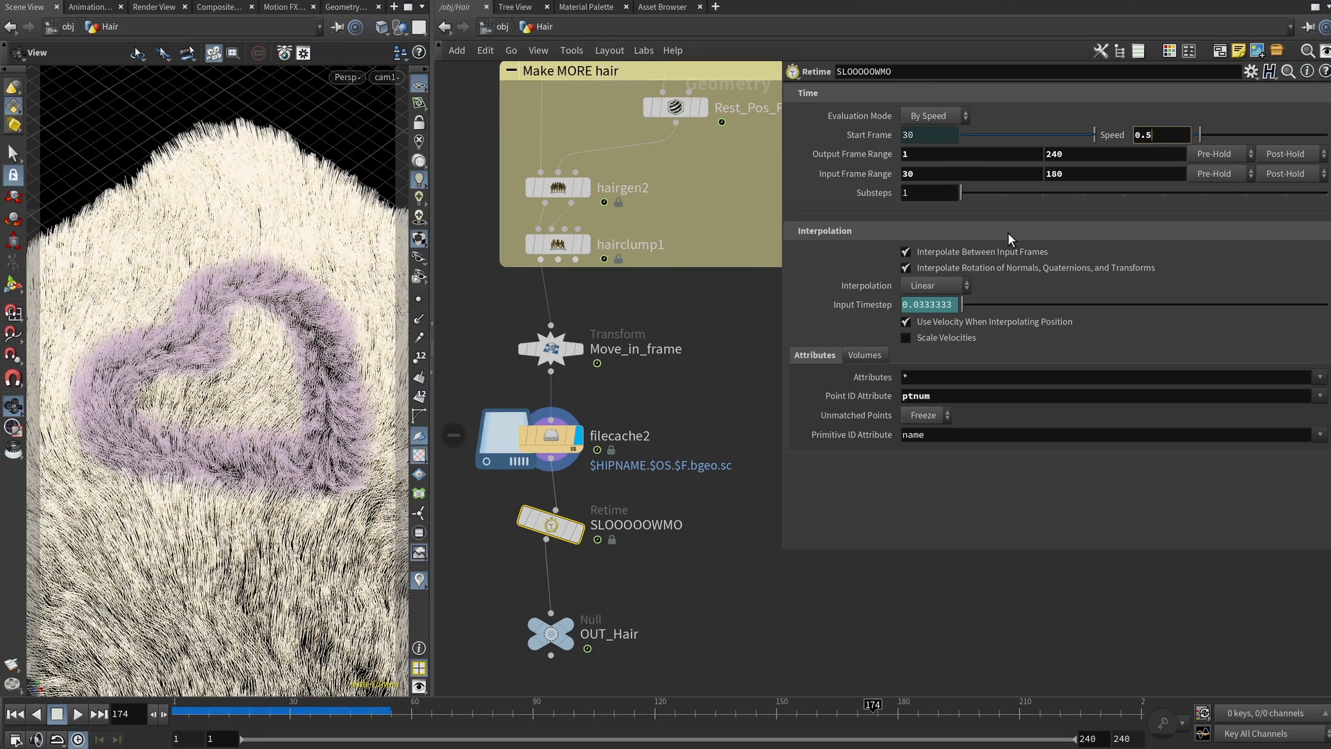
click(932, 154)
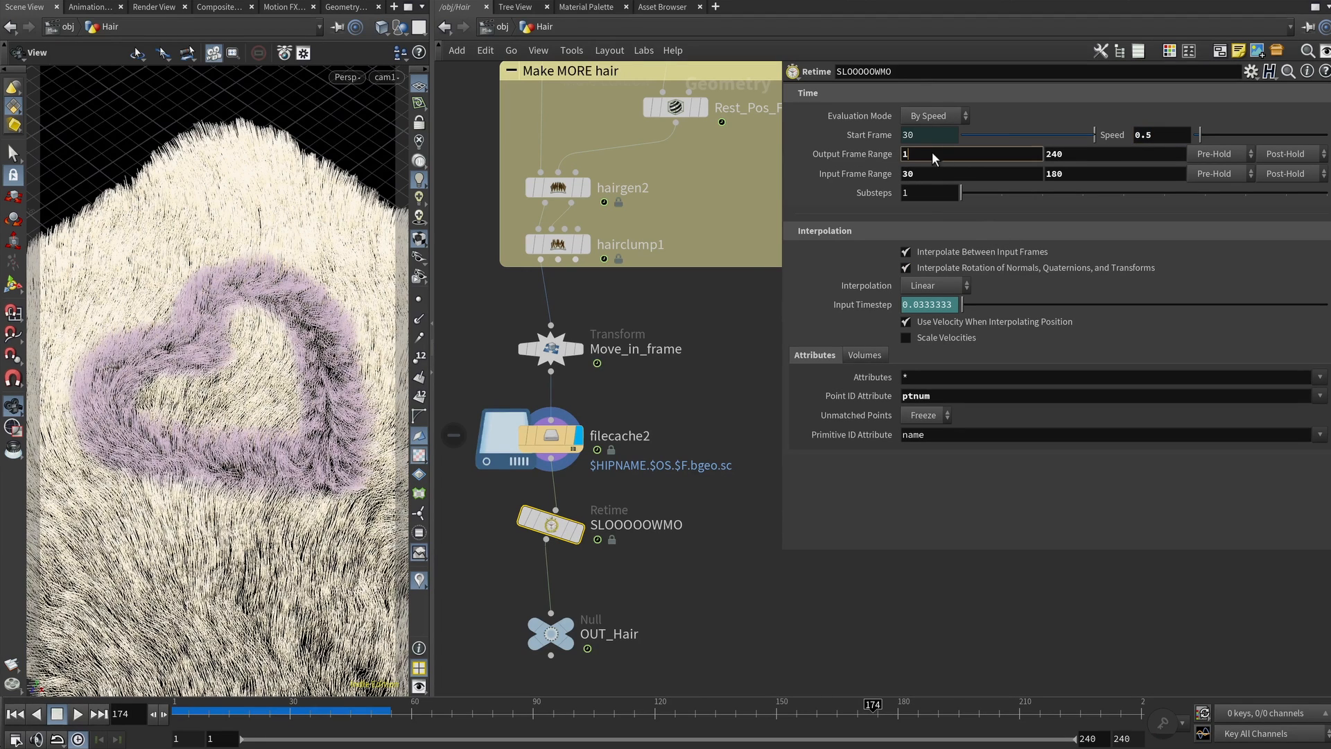
click(1113, 154)
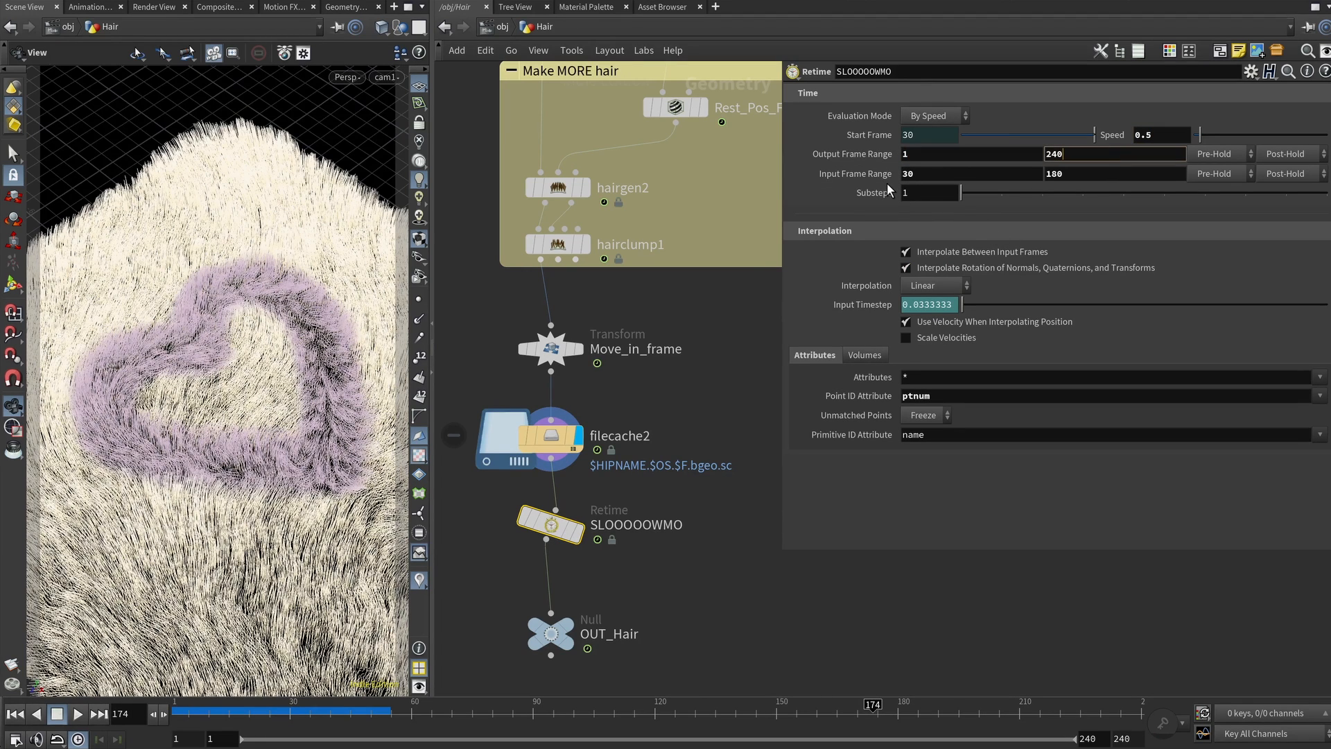
double_click(941, 170)
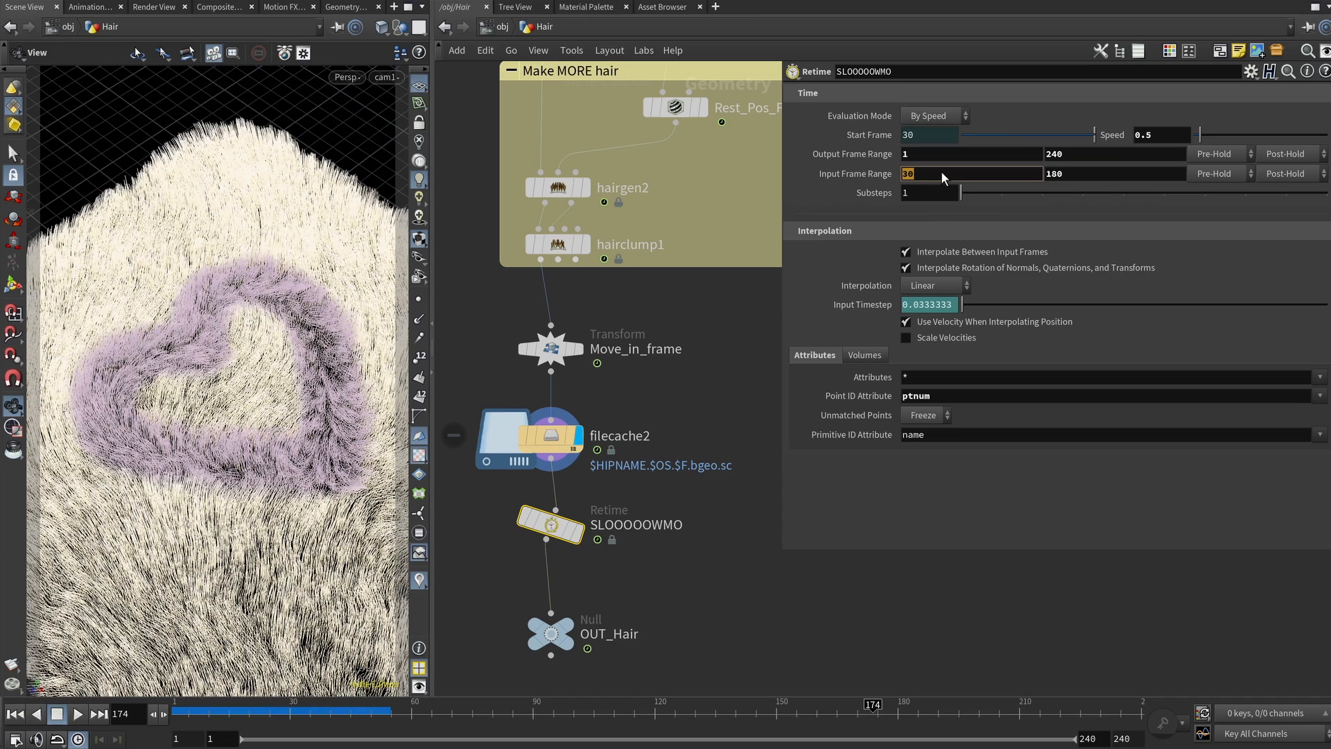
click(1101, 175)
Step: Display the SLOOOOOWMO node and scrub the slowed animation from frame 1 to frame 237
drag(278, 708, 63, 709)
click(574, 533)
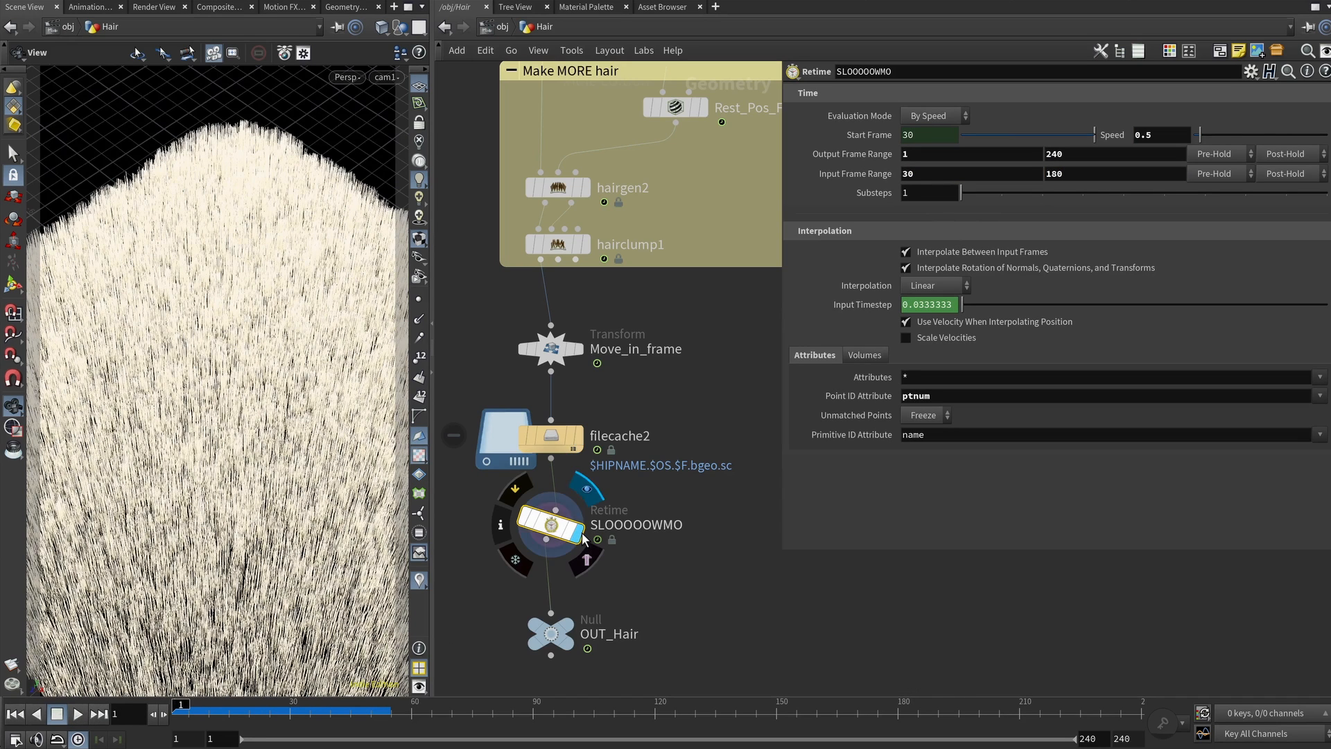
click(925, 175)
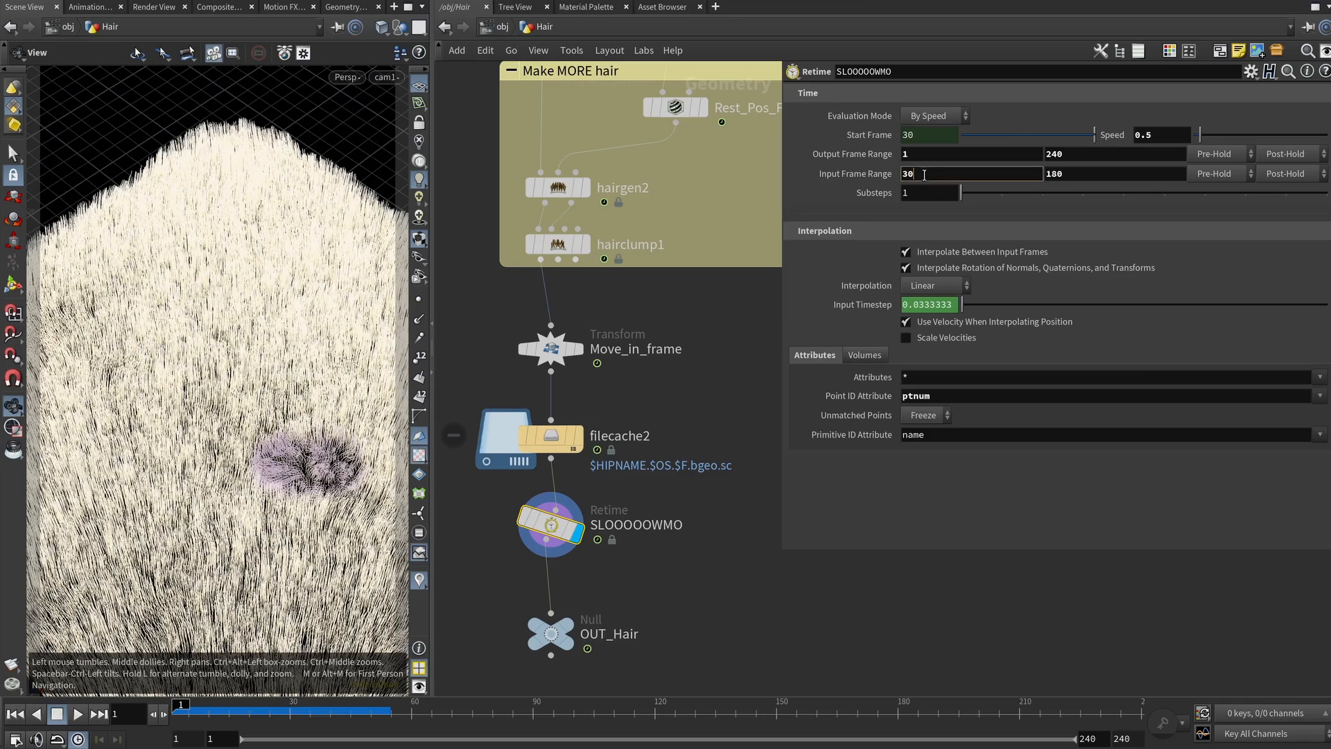
drag(208, 716, 1129, 706)
Step: Display the OUT_Hair null as the hair network's final output
click(609, 591)
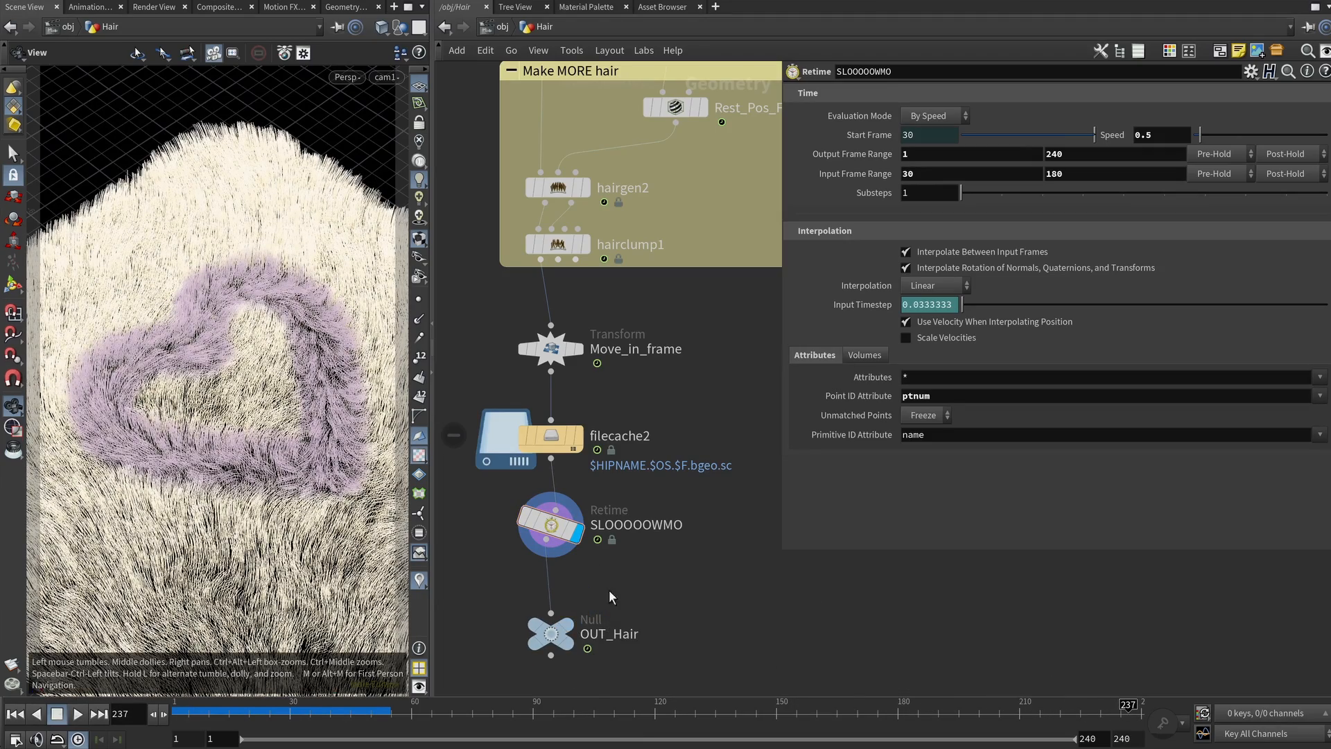
click(556, 638)
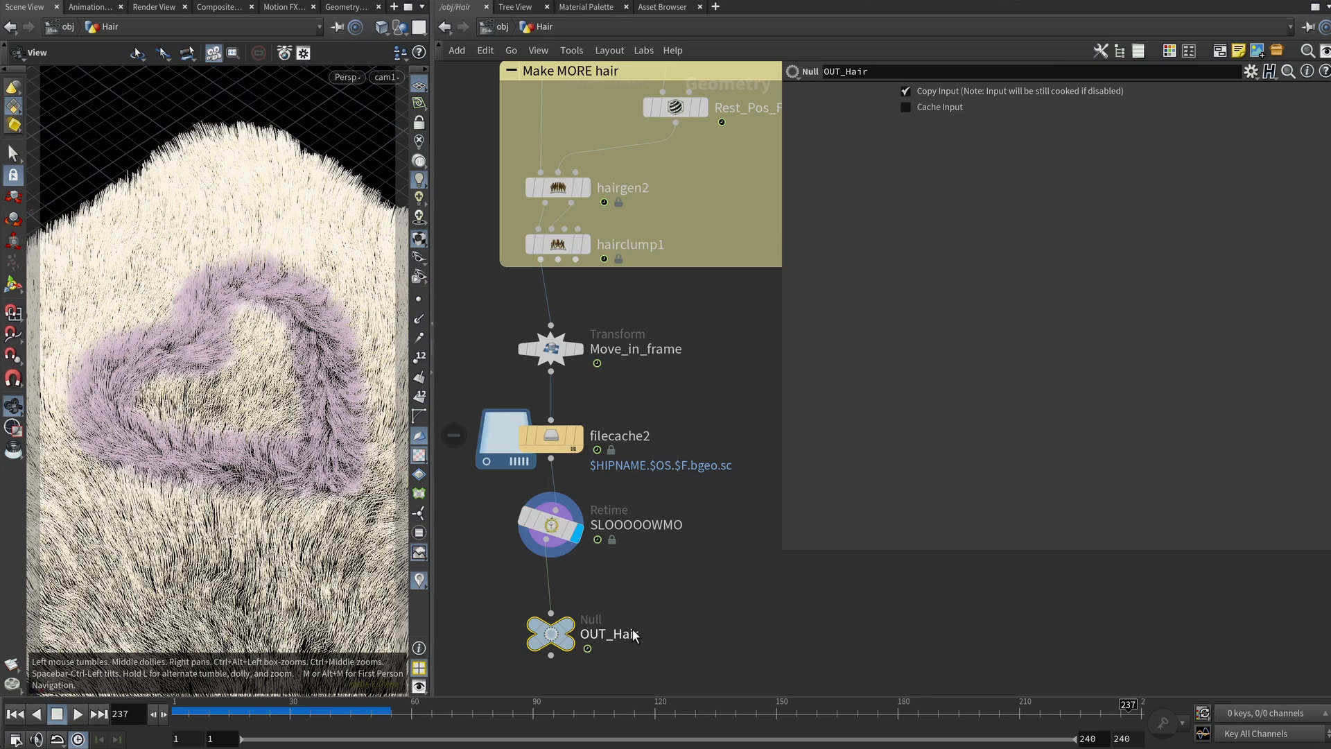
click(574, 633)
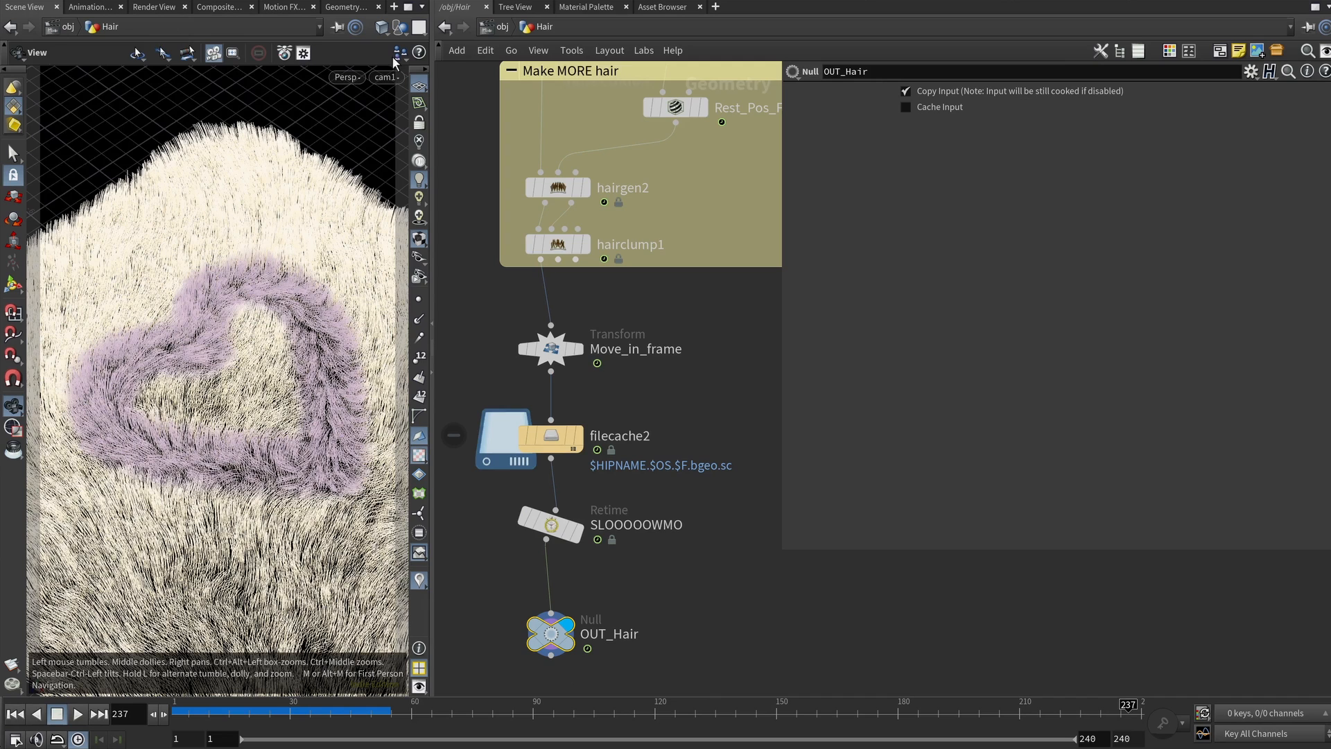
Step: Go up to the object level, inspect the scene through rslight2, and return to the cam1 view with cam1 selected
click(502, 27)
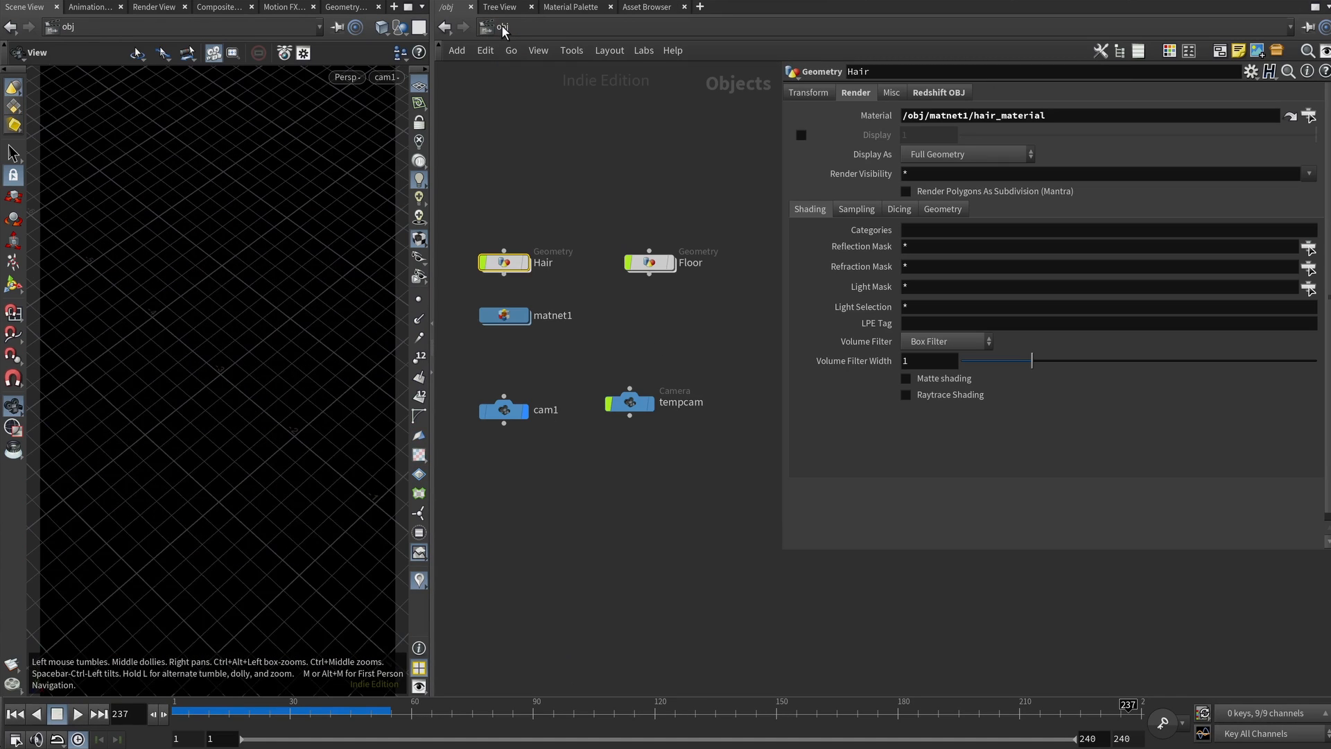
click(676, 187)
click(491, 308)
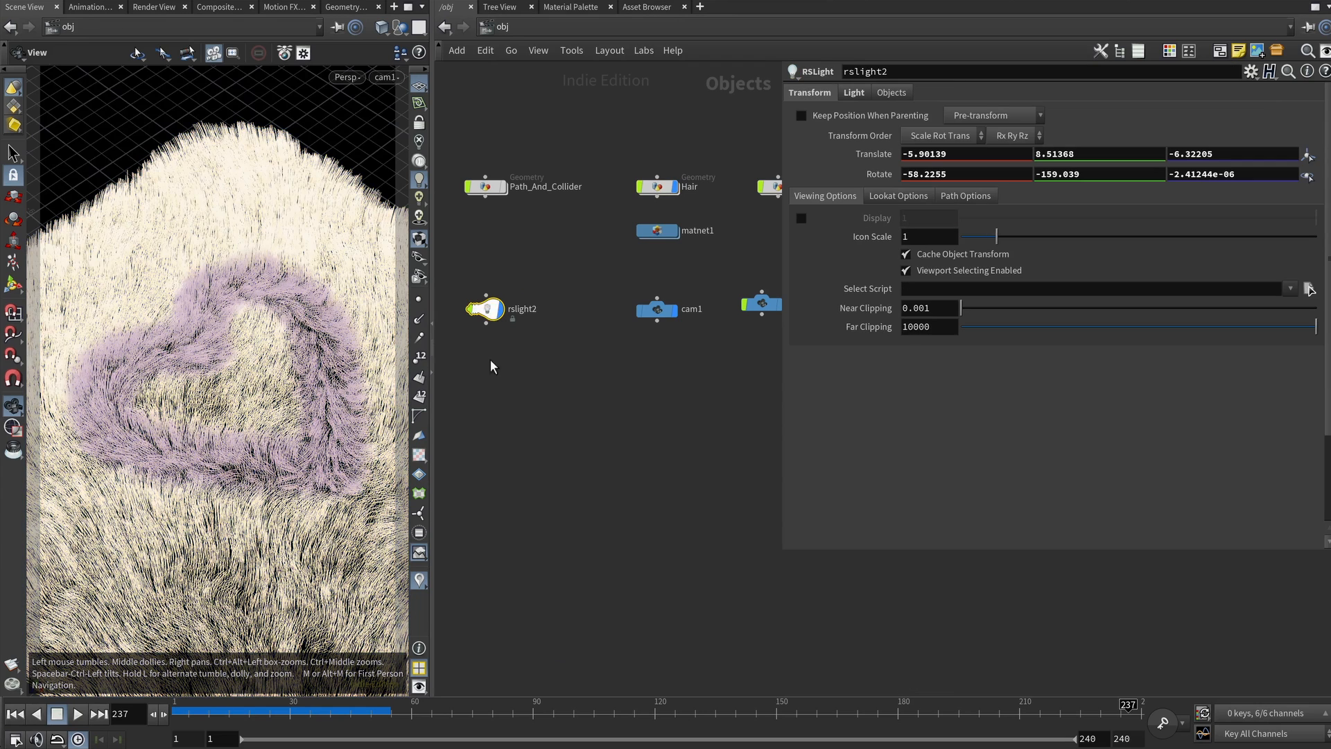
click(386, 79)
click(386, 80)
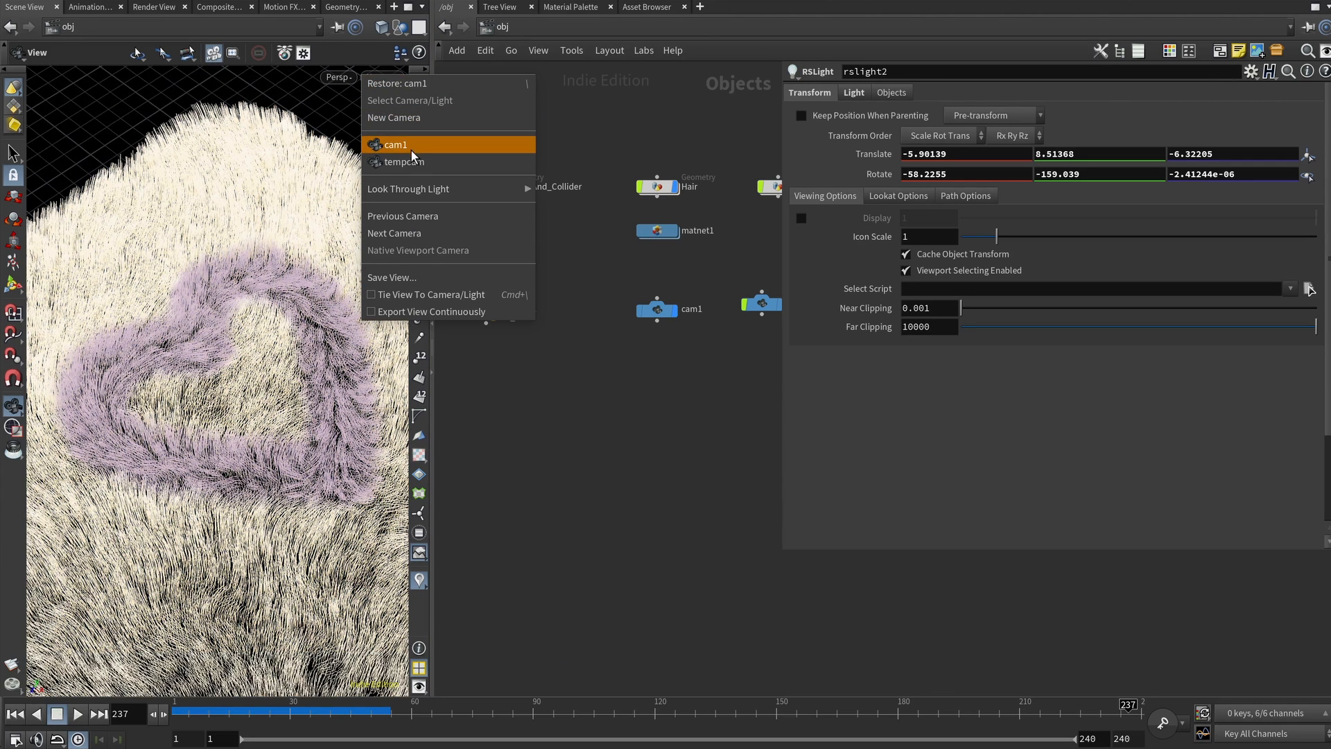
mouse_move(513, 188)
click(600, 208)
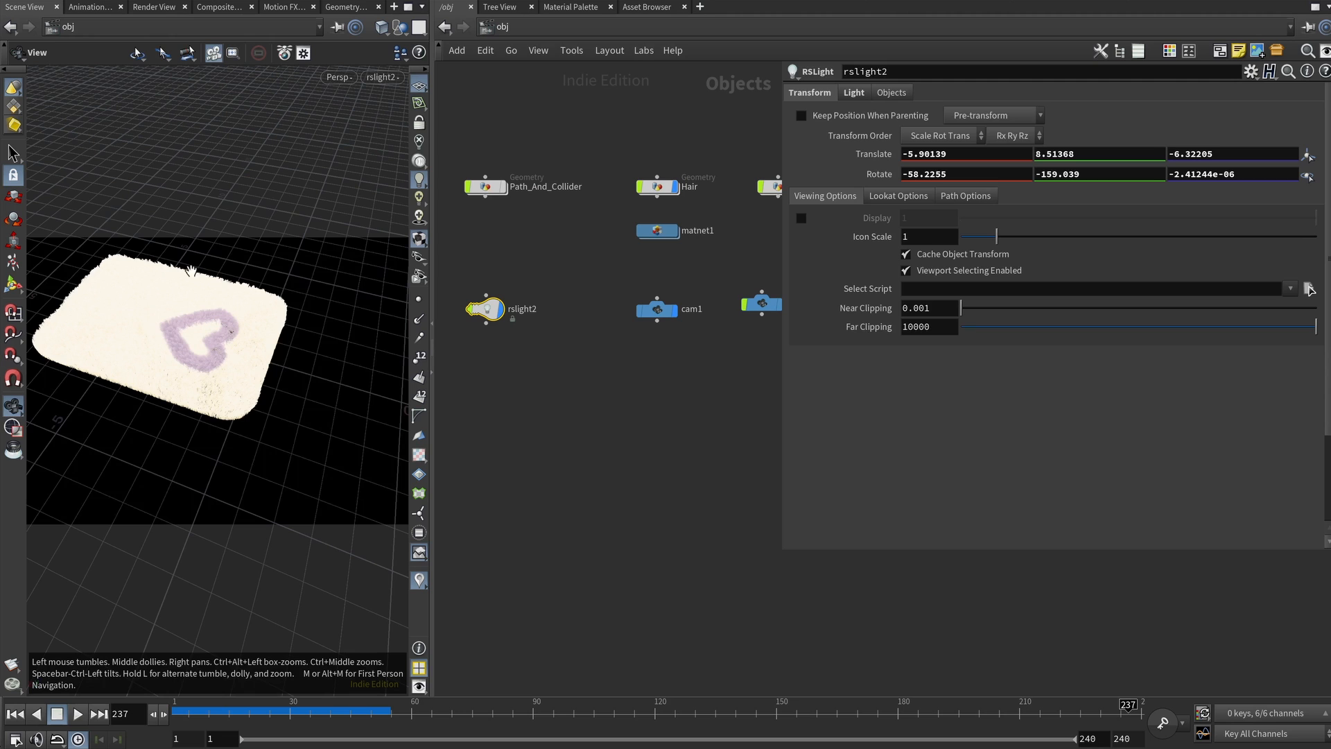
click(643, 316)
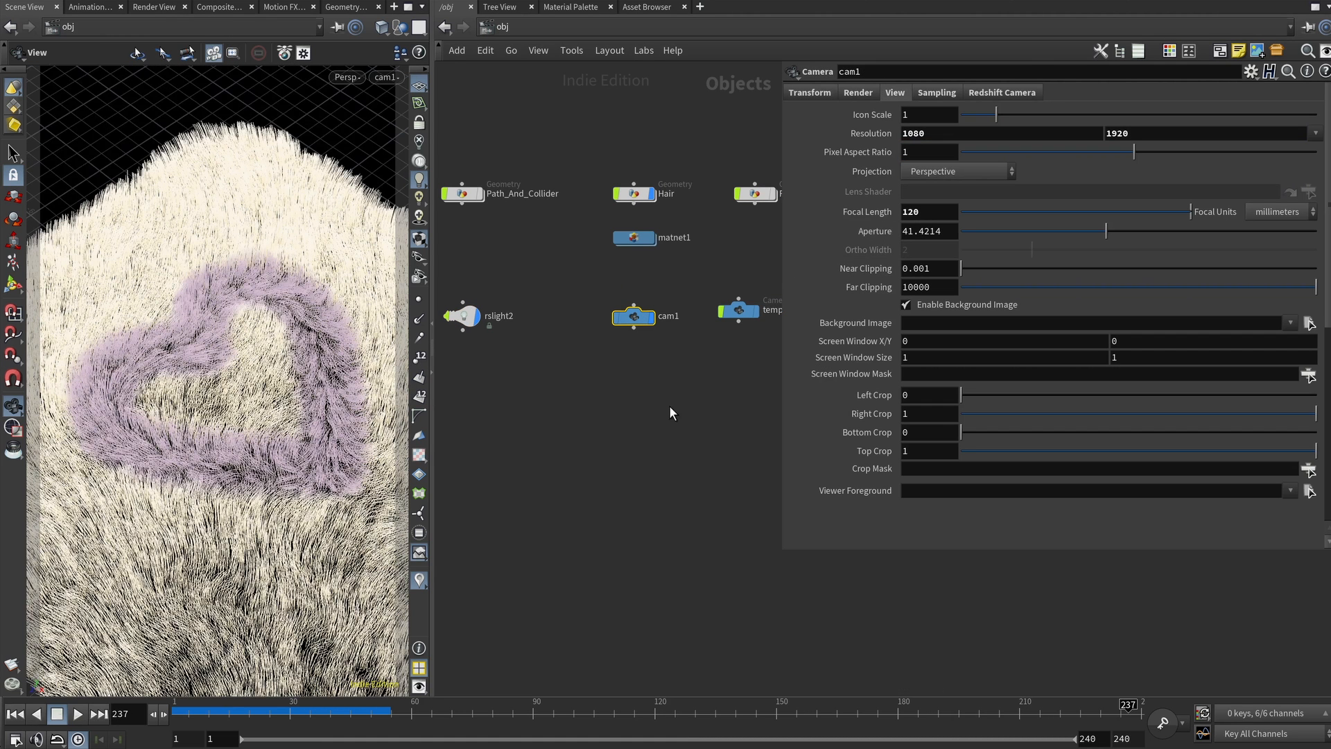
Step: Open the matnet1 material network and delete the unconnected node below the attribute lookup nodes
double_click(634, 237)
middle_drag(708, 340, 608, 348)
scroll(617, 361, down, 3)
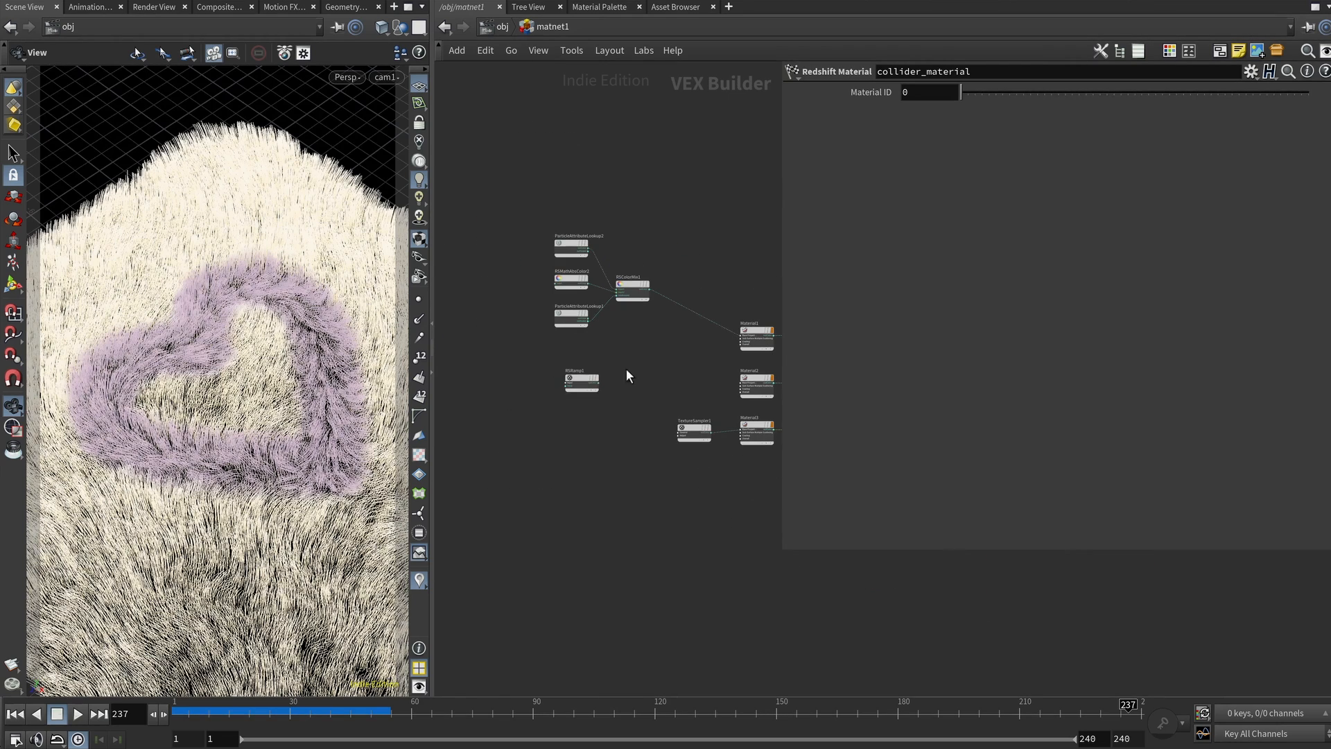
drag(593, 372, 621, 351)
key(Delete)
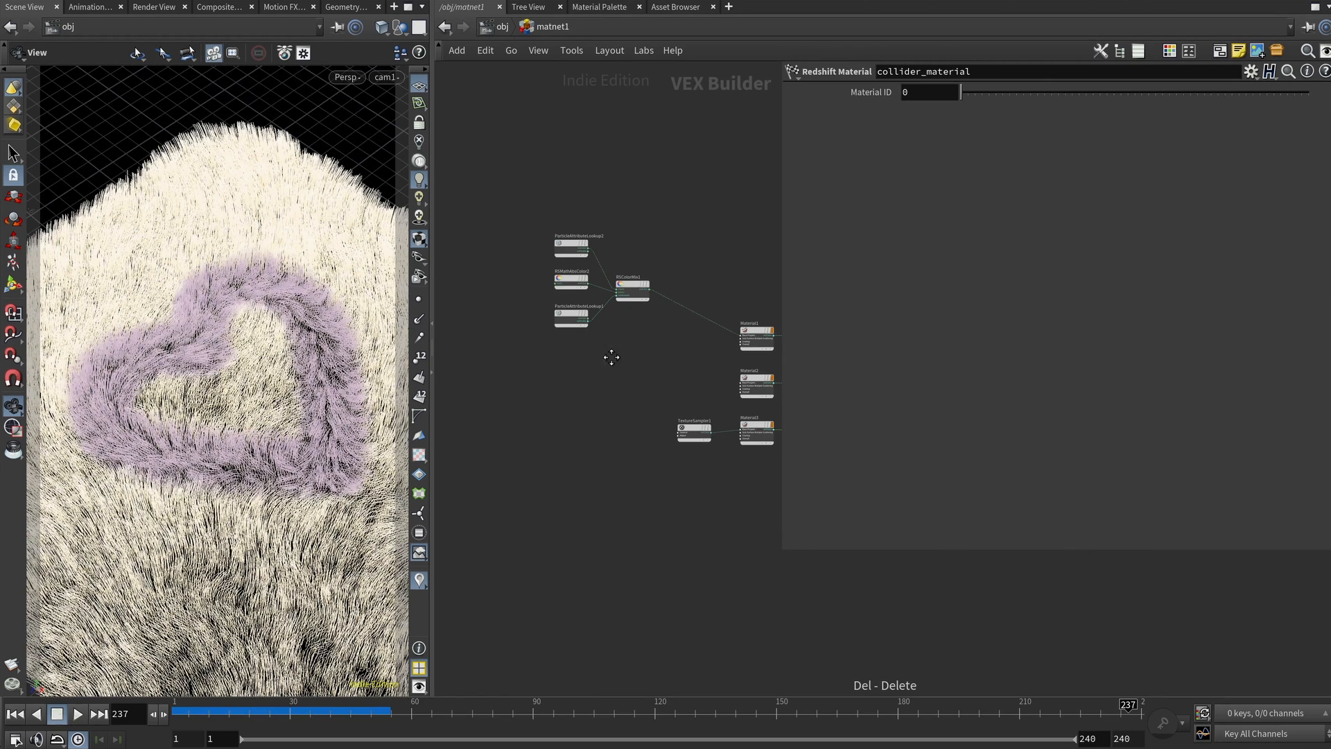
Step: Delete the collider shader setup: TextureSampler1, Material3 and collider_material
middle_drag(609, 356, 511, 301)
shift+drag(531, 228, 604, 278)
scroll(714, 452, up, 3)
scroll(555, 346, down, 3)
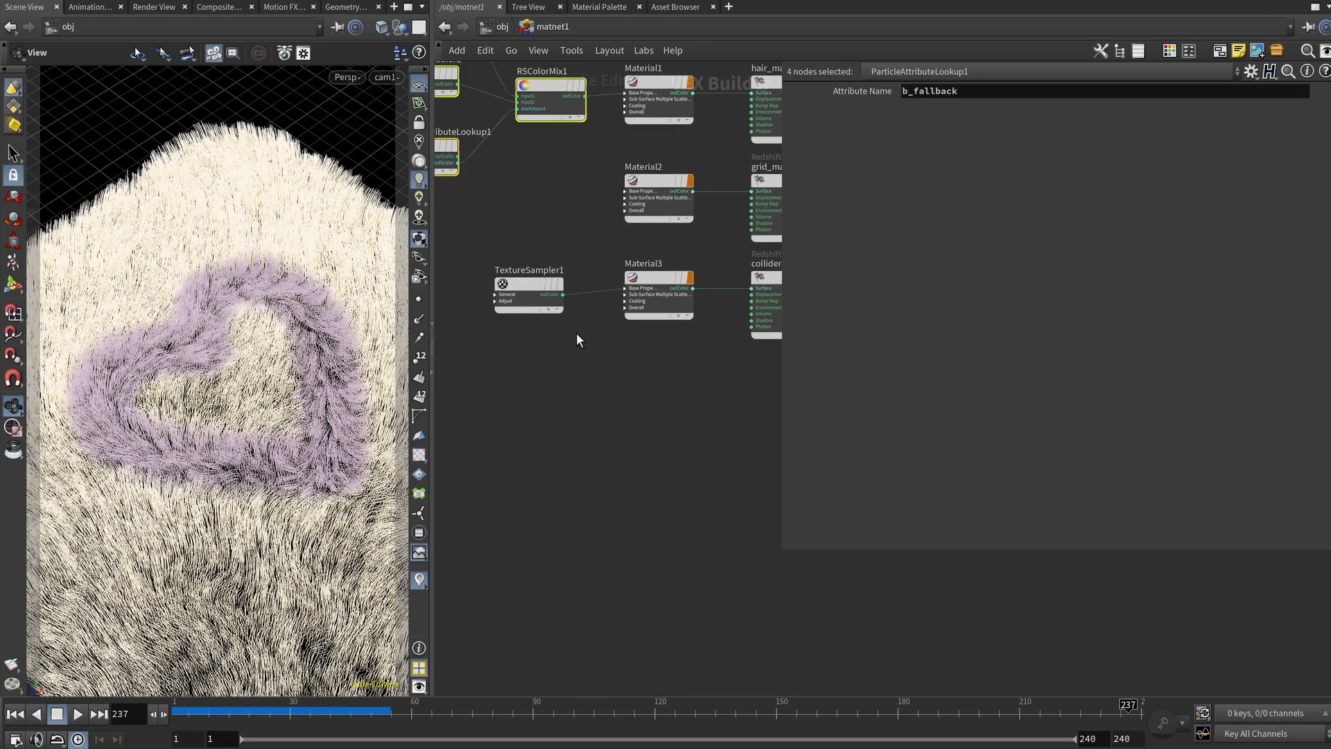
drag(527, 330, 588, 361)
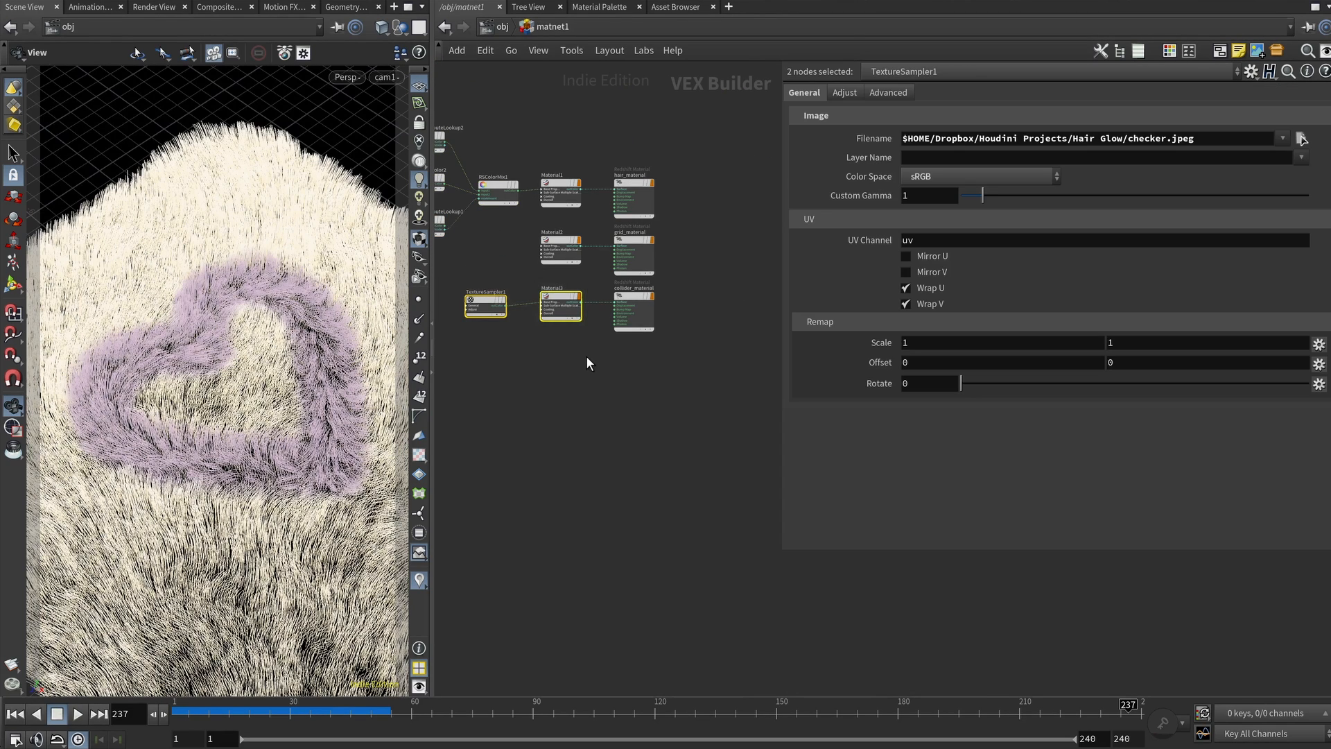
key(Delete)
scroll(580, 284, up, 2)
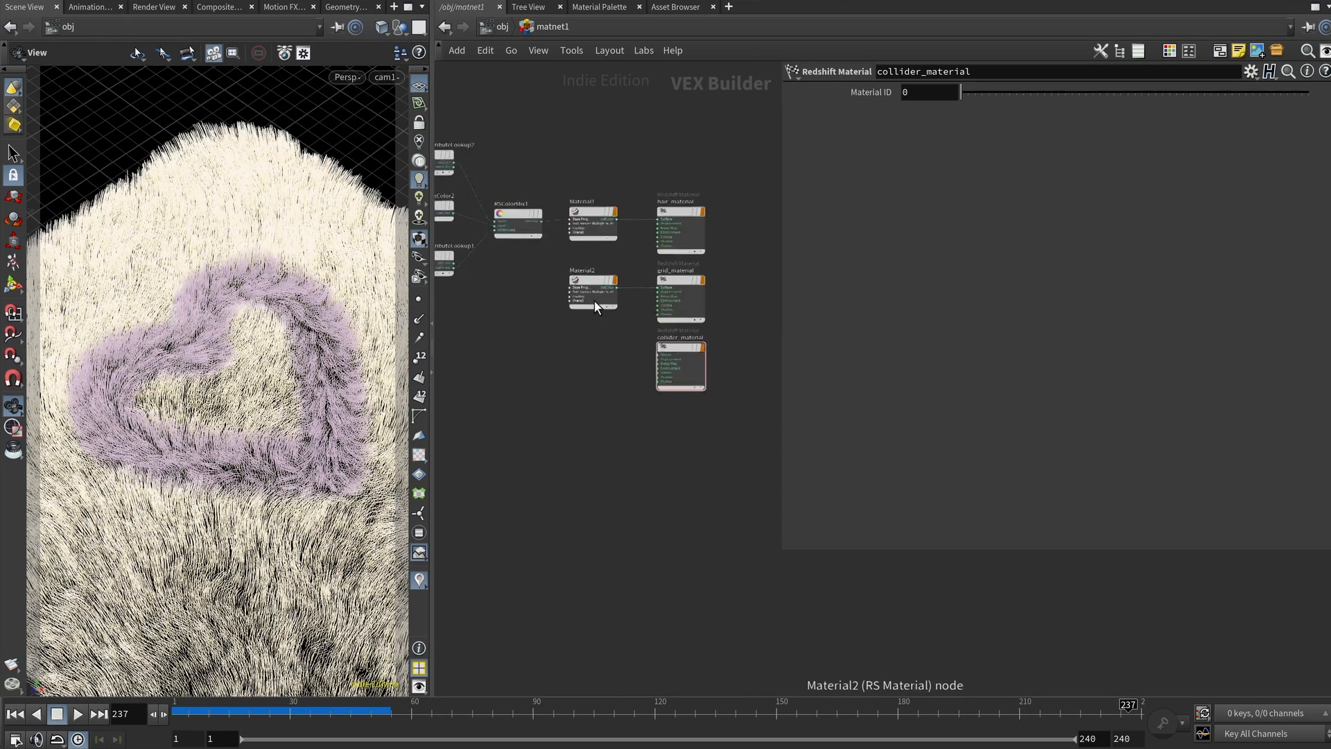
scroll(622, 324, down, 2)
click(663, 344)
key(Delete)
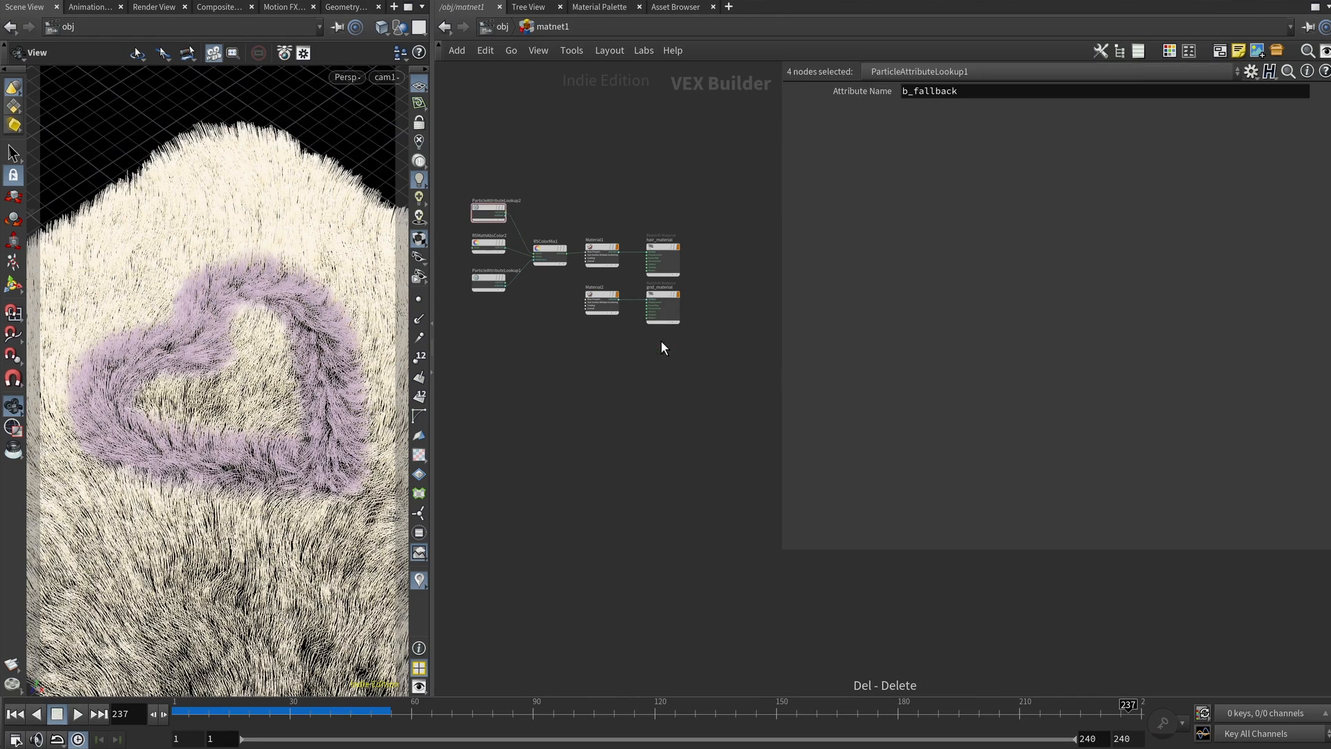
Step: Examine Material2's diffuse color and reflection roughness, which feed grid_material
scroll(627, 302, up, 3)
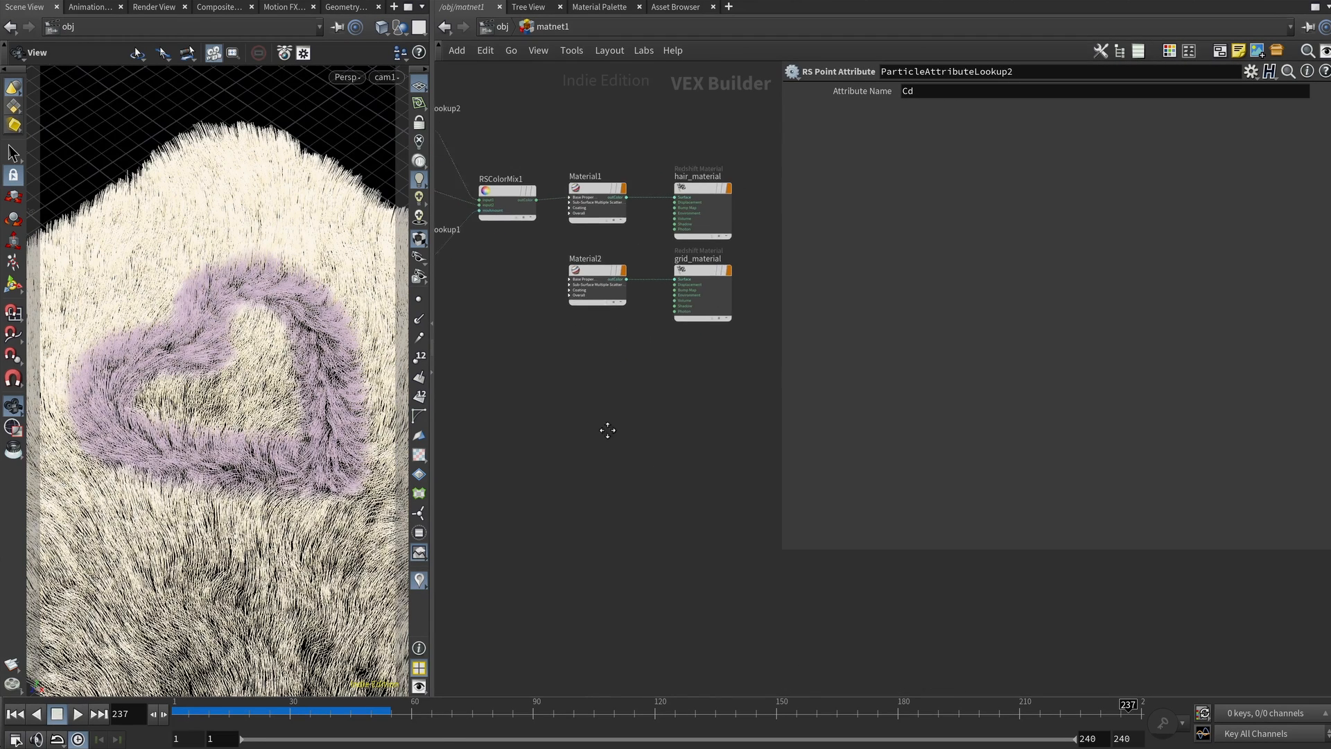
scroll(607, 430, up, 2)
click(514, 227)
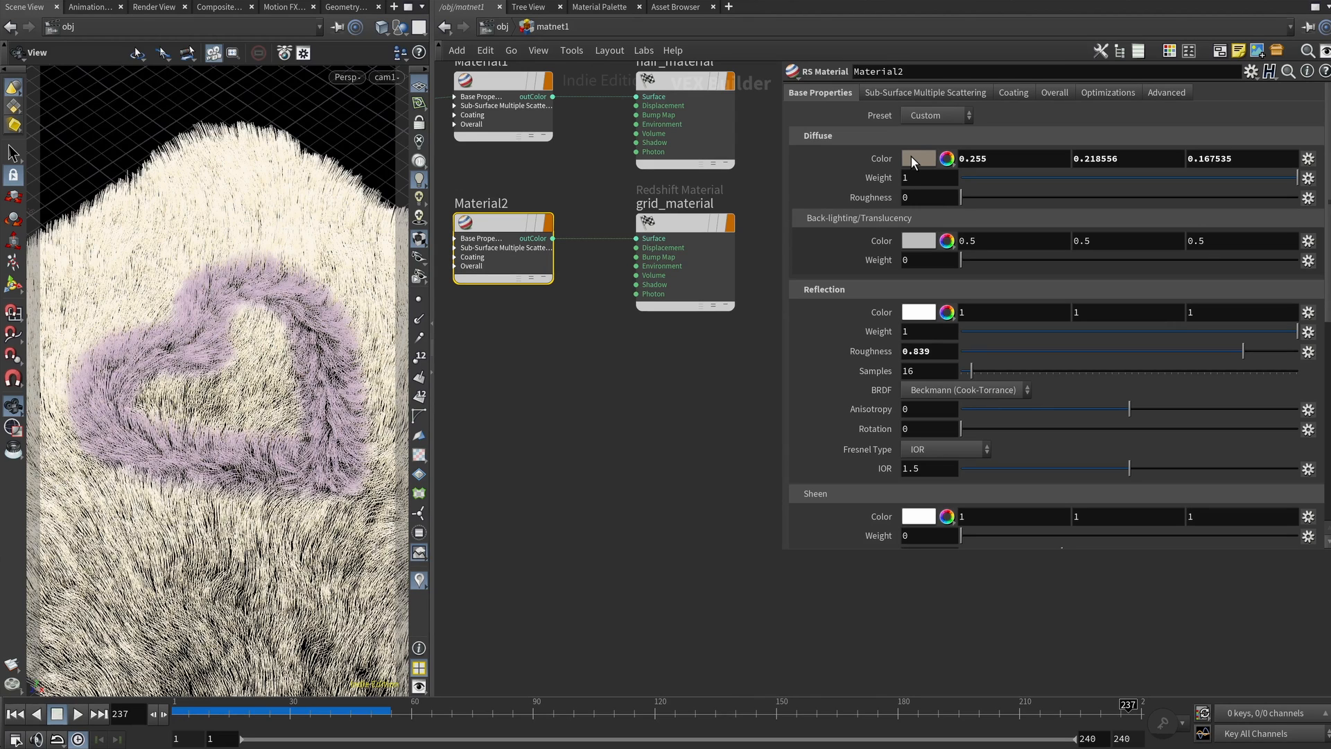
click(924, 352)
middle_drag(543, 353, 958, 521)
Step: Trace hair_material's network from the attribute lookups through RSColorMix1, and open Material1's base properties
middle_drag(716, 183, 546, 153)
scroll(610, 234, down, 3)
click(743, 205)
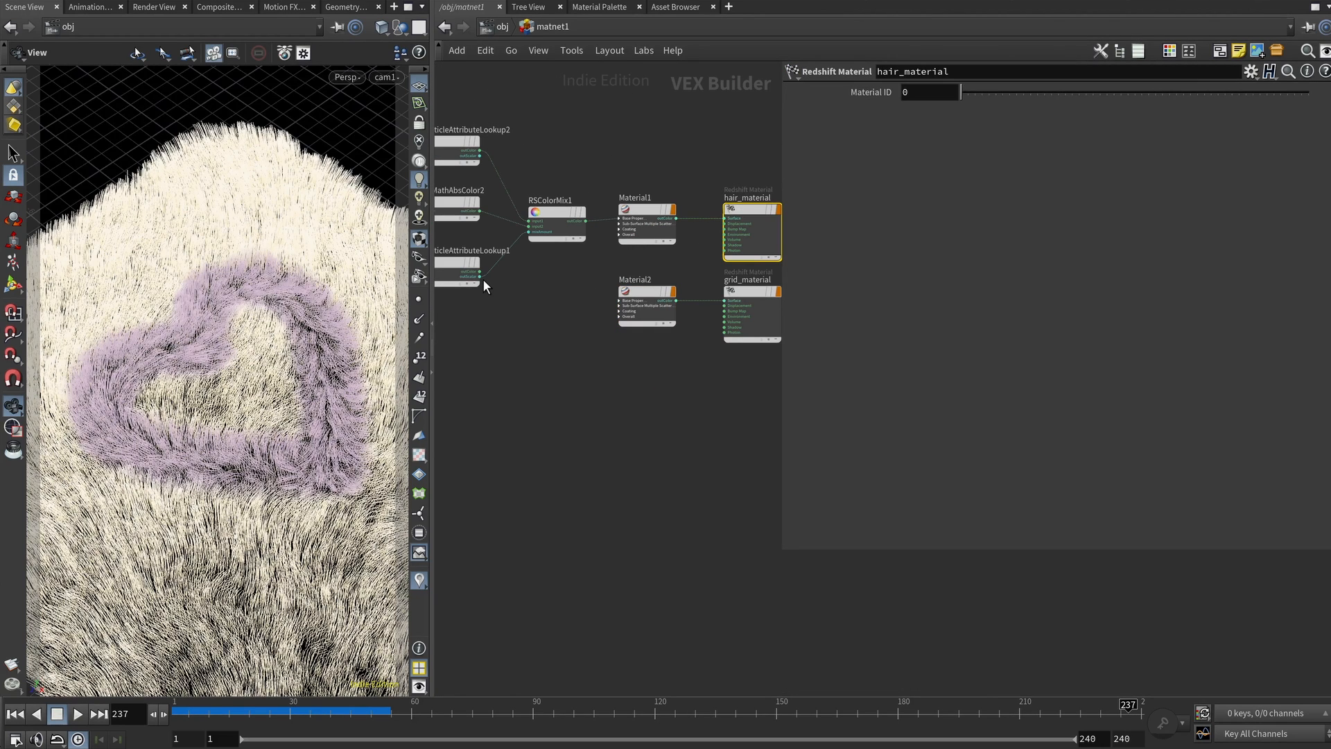
scroll(484, 274, up, 5)
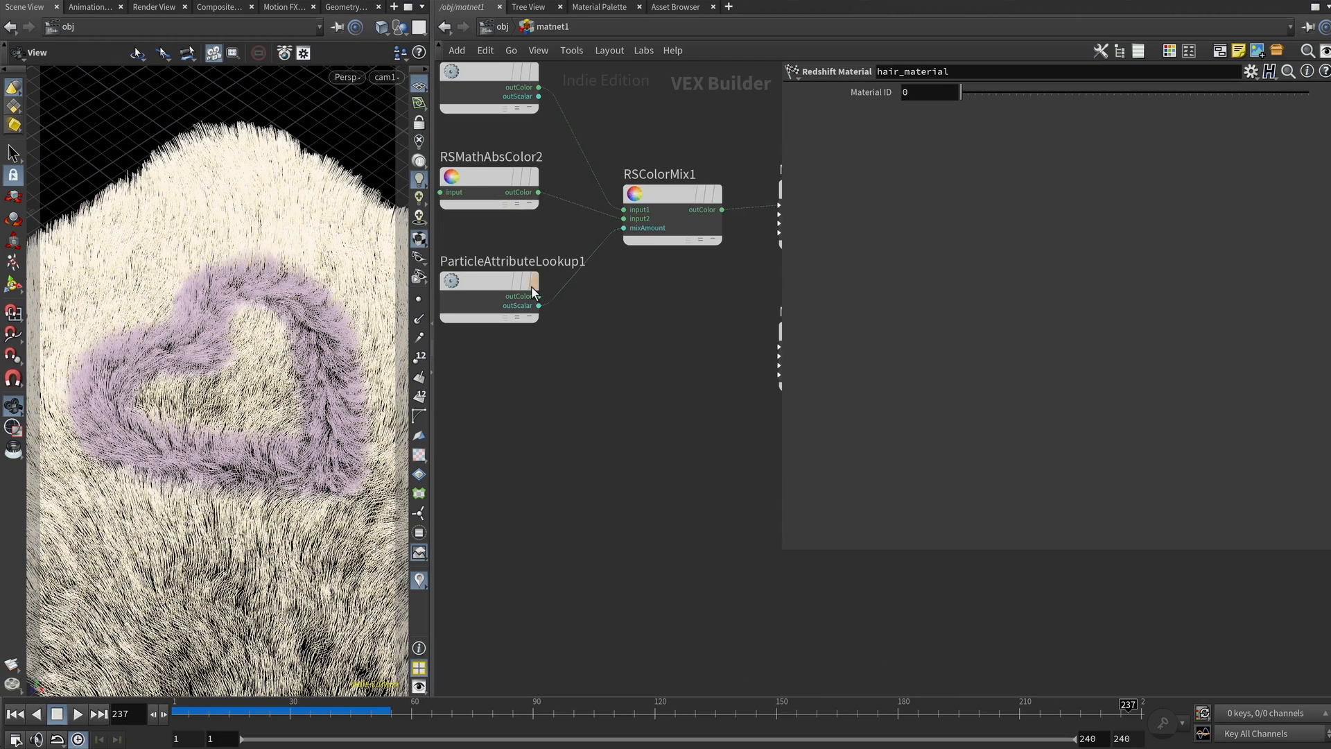
scroll(580, 136, down, 2)
right_click(579, 136)
key(Escape)
click(631, 189)
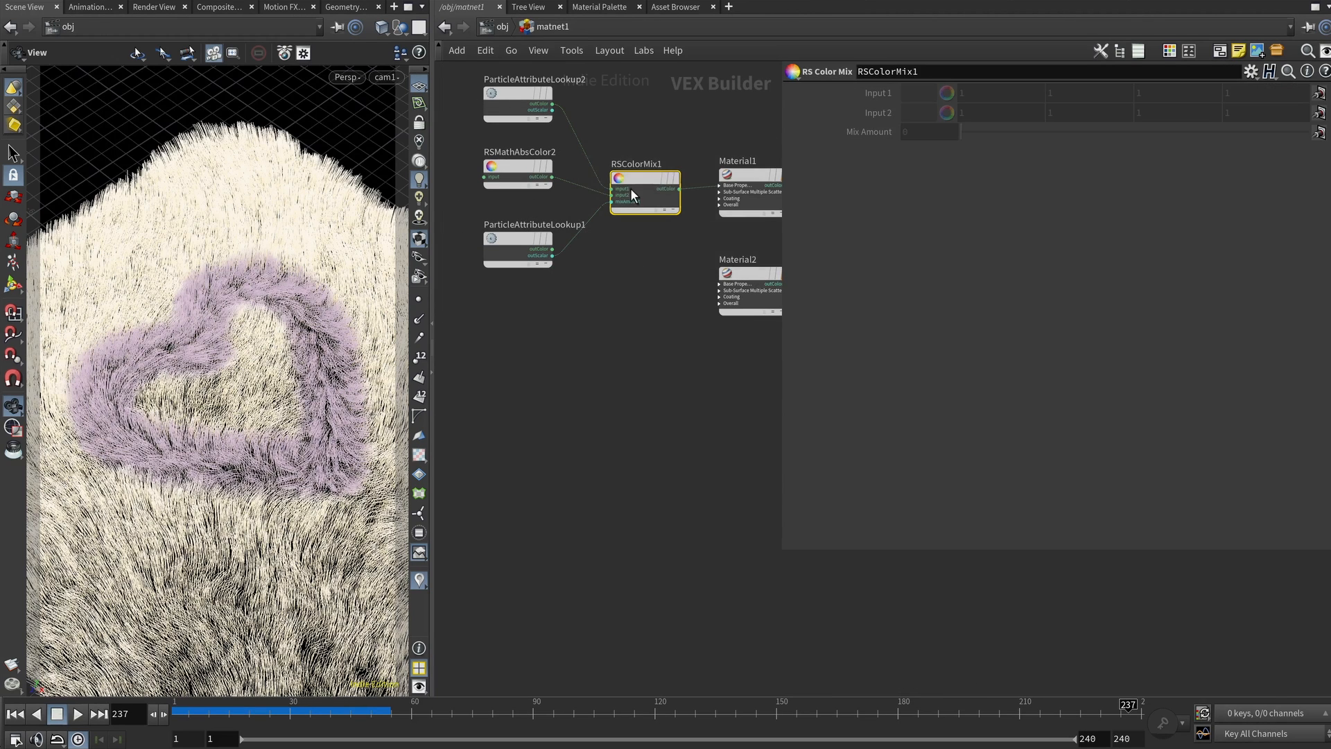
click(765, 188)
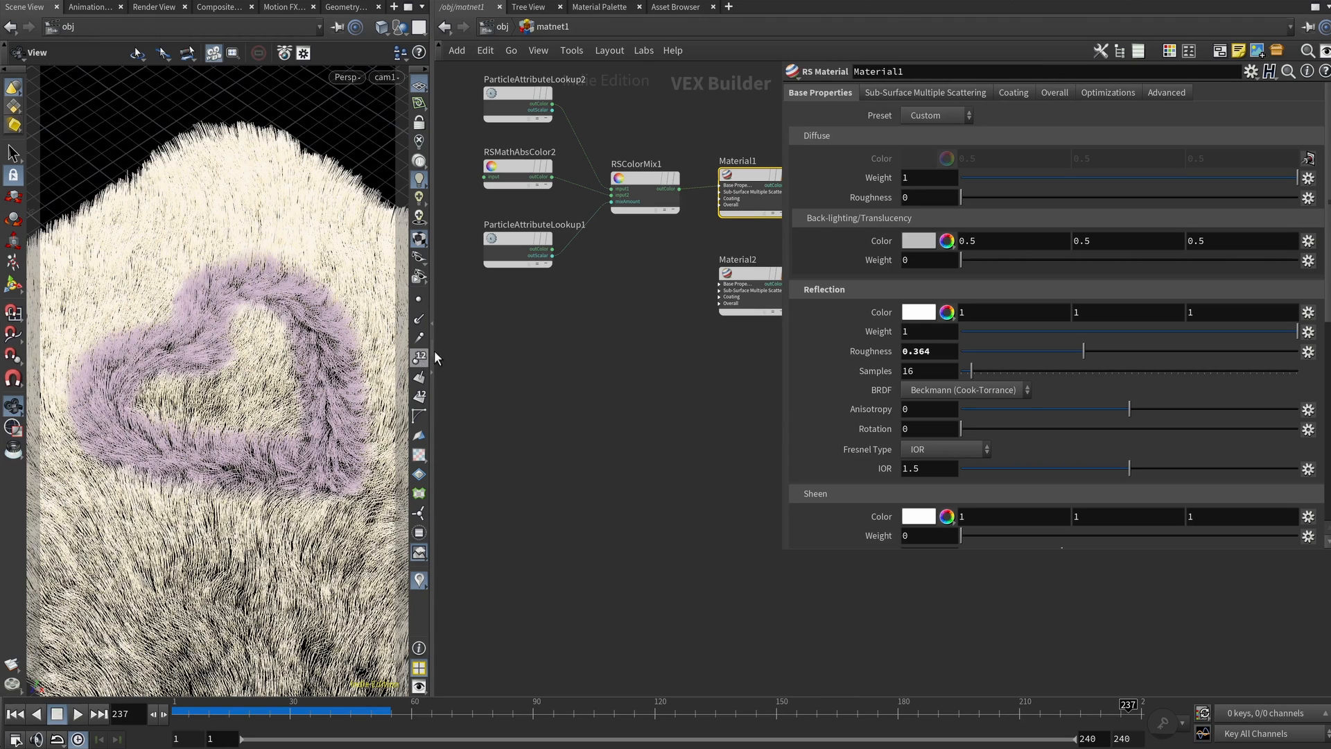
Step: Examine RSColorMix1 and its sources: the attribute names in both ParticleAttributeLookup nodes and the input color of RSMathAbsColor2
scroll(533, 375, up, 4)
scroll(554, 388, down, 3)
scroll(558, 364, up, 2)
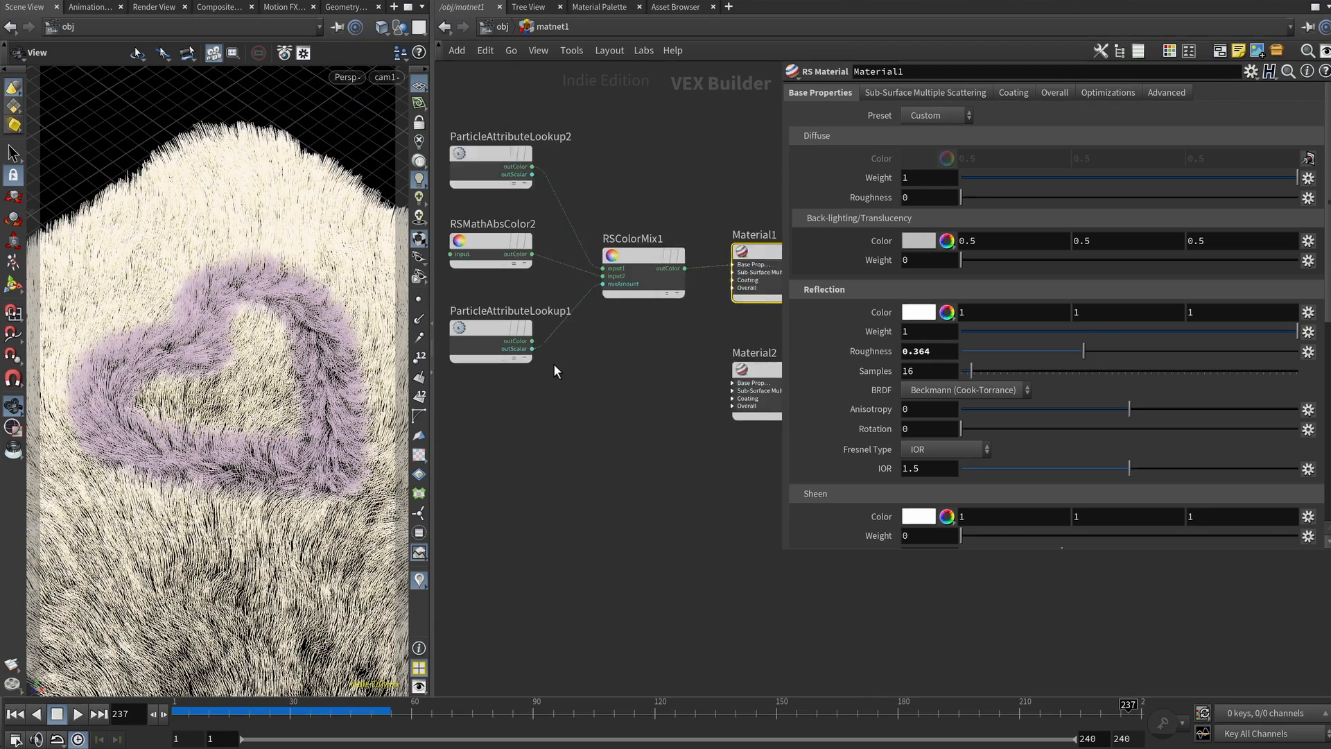
click(659, 224)
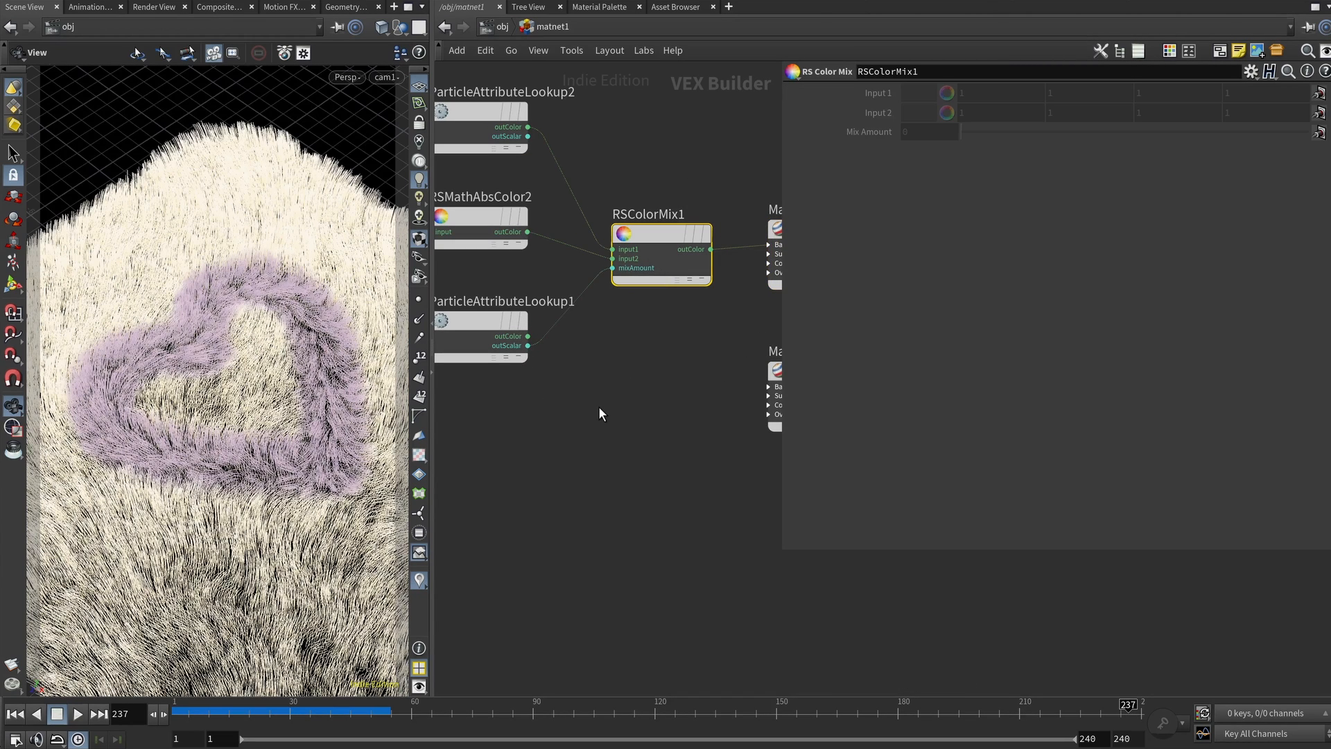
click(491, 322)
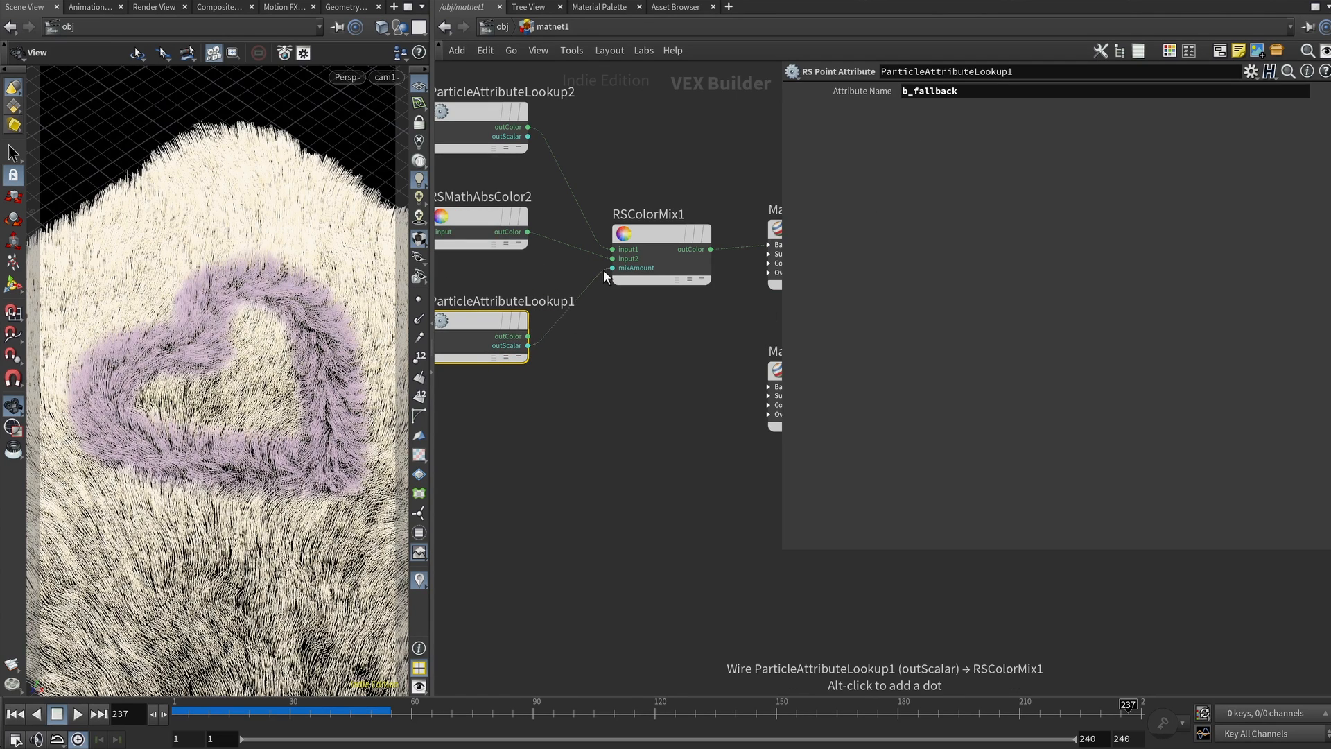
double_click(962, 93)
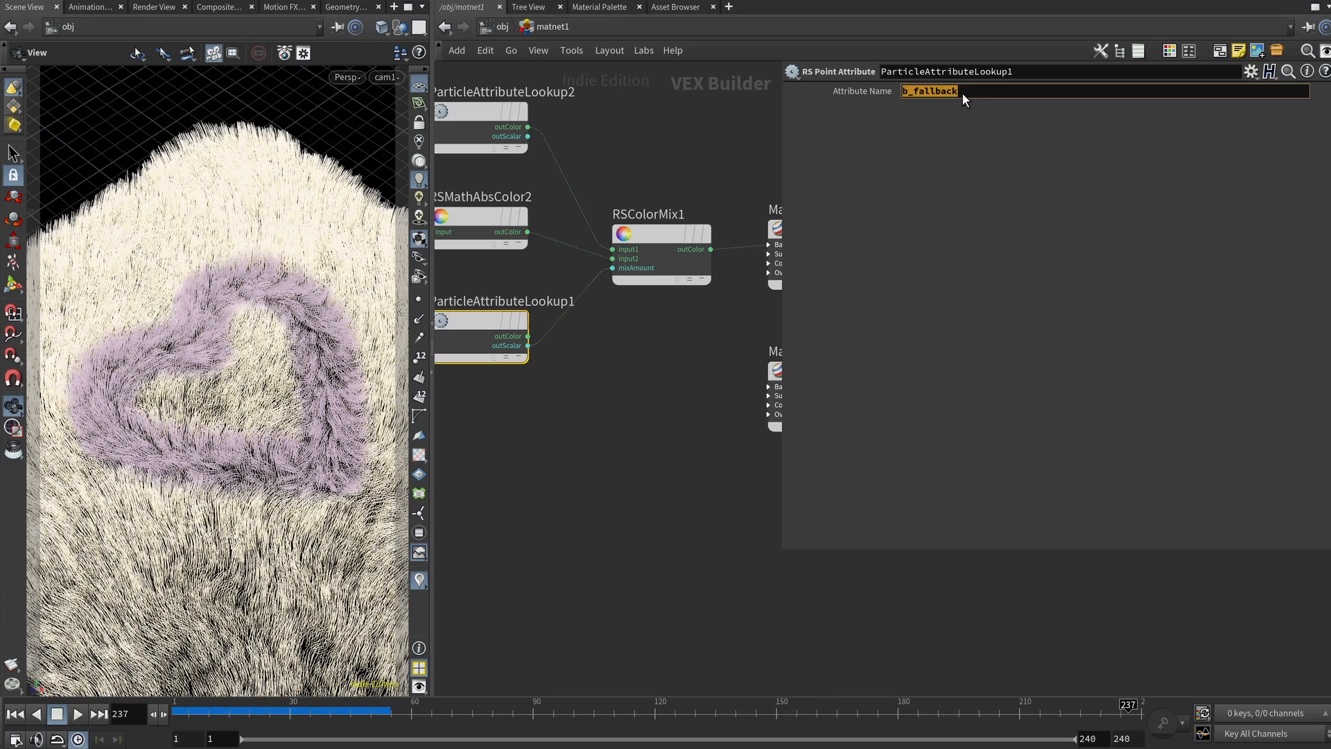
click(571, 493)
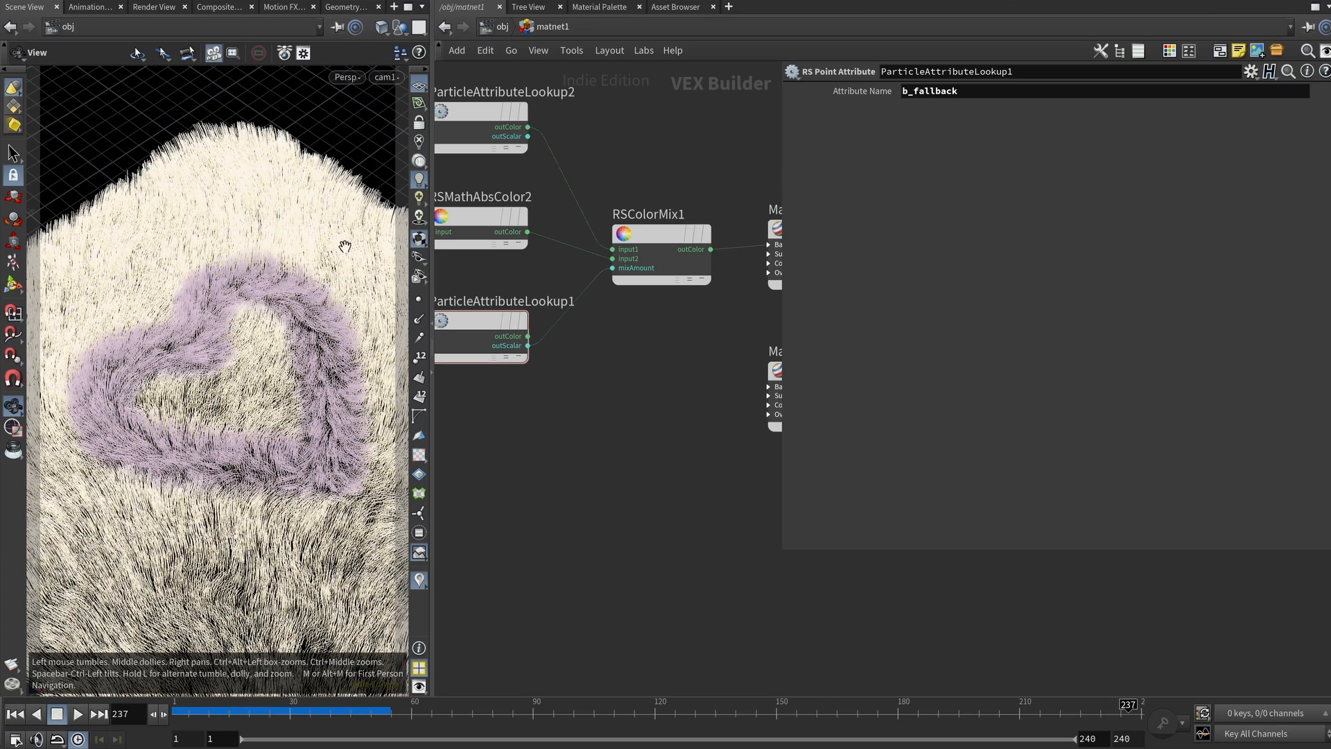
click(478, 221)
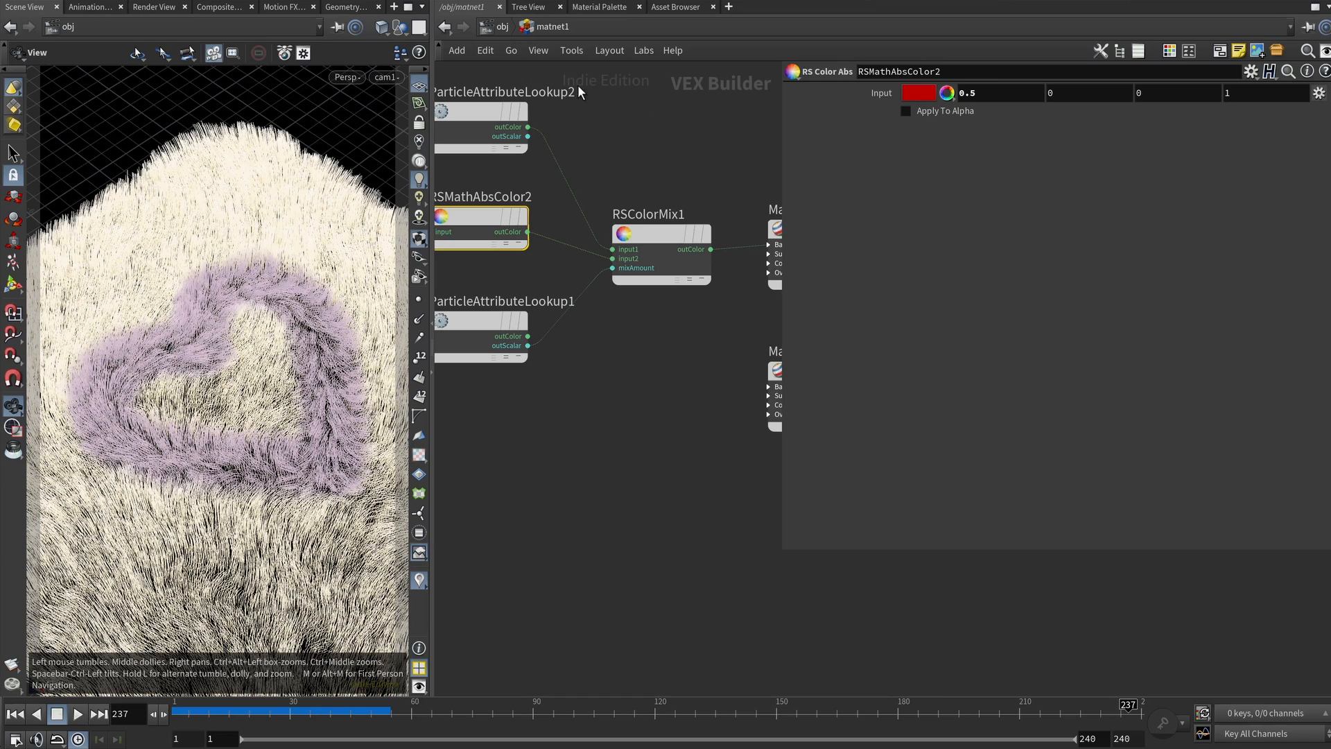
click(481, 117)
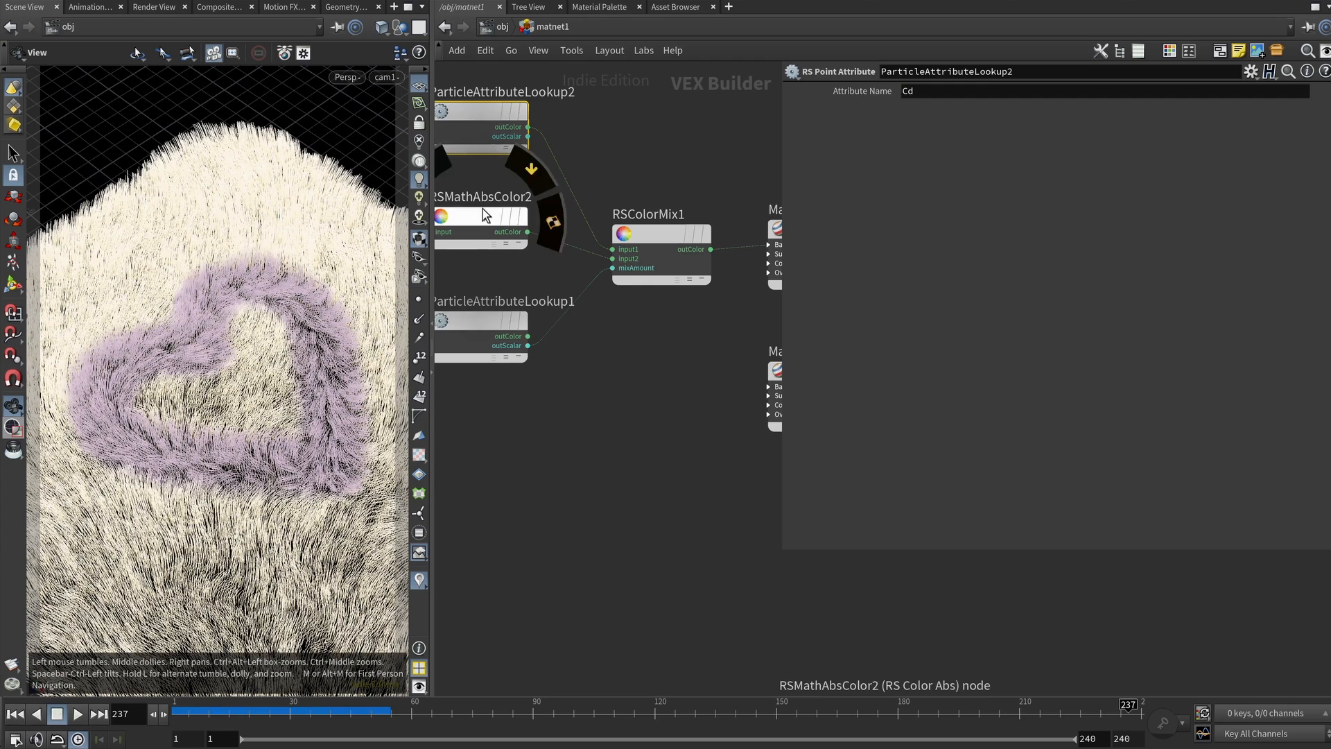
Step: Go to frame 92 and switch to the RS_Vertical desktop to show the Redshift render beside the network
click(539, 709)
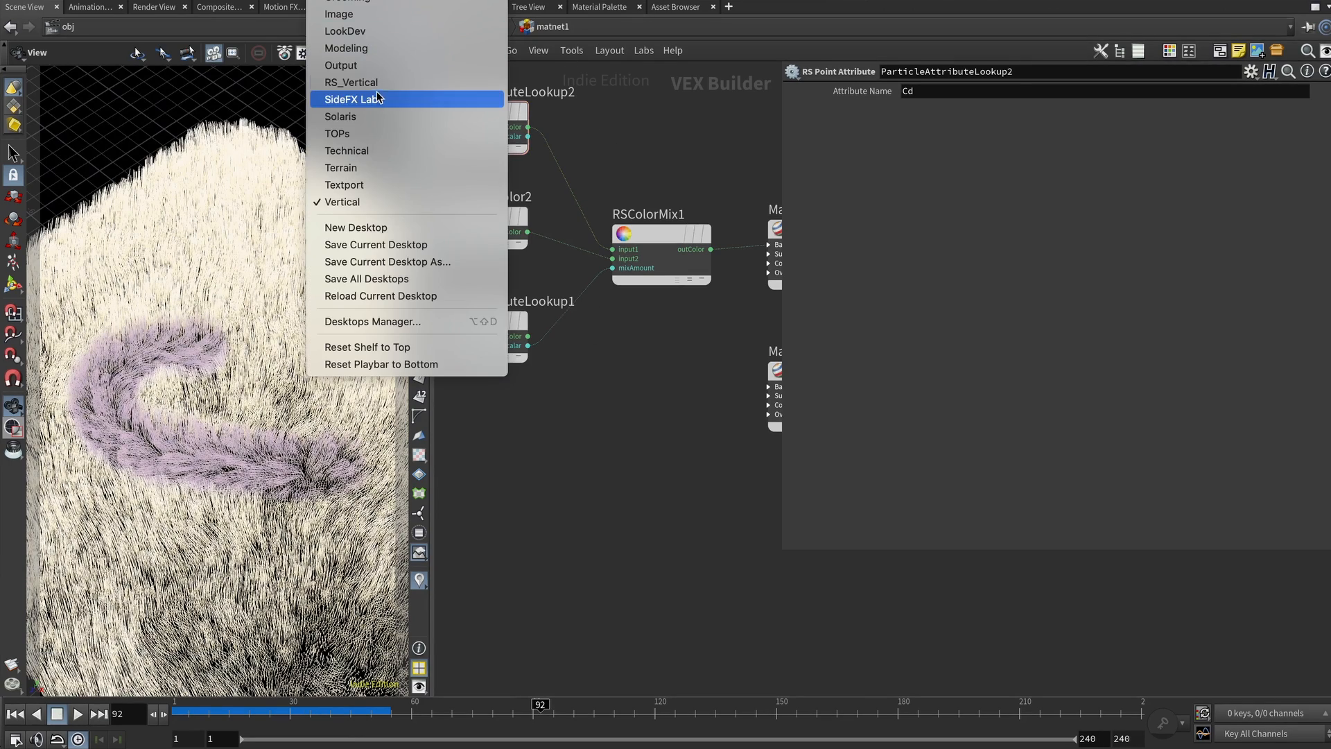
click(375, 82)
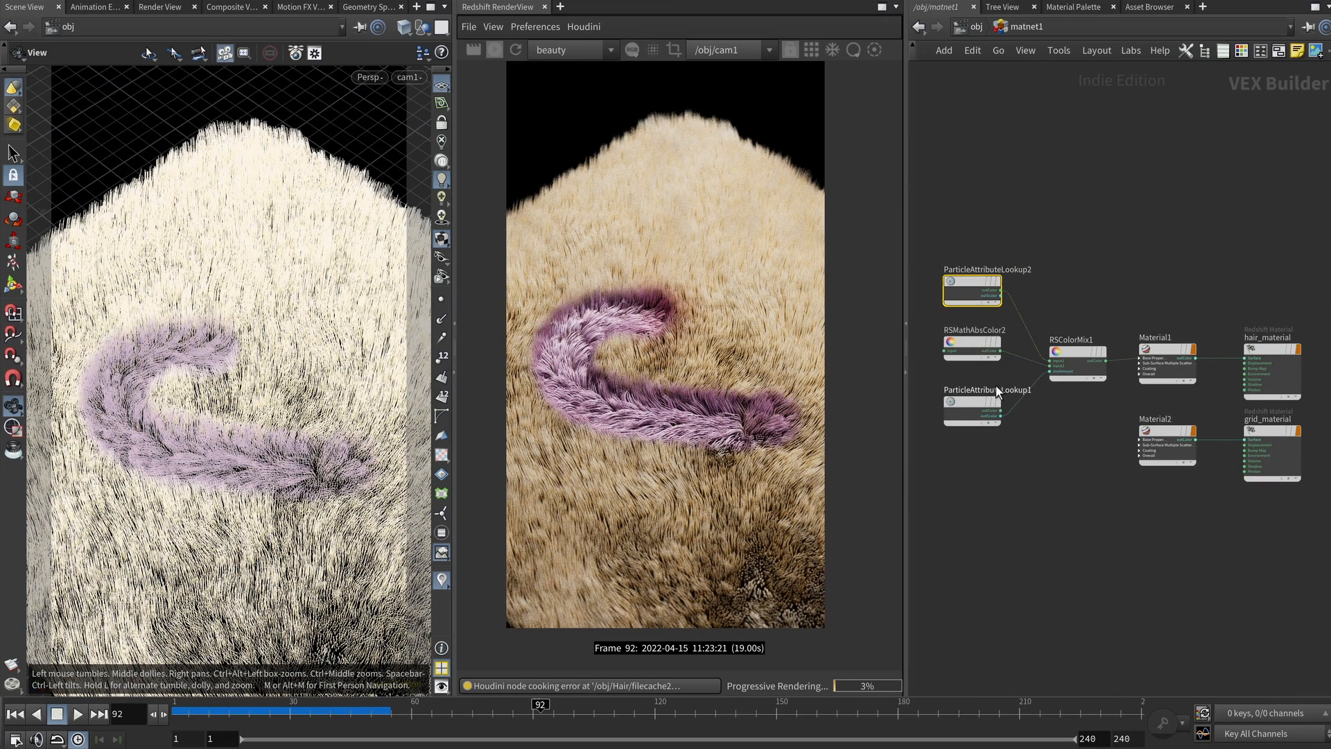
Step: Compare the render with the mix amount lookup, the RSMathAbsColor2 color and the attribute read by ParticleAttributeLookup2
click(968, 398)
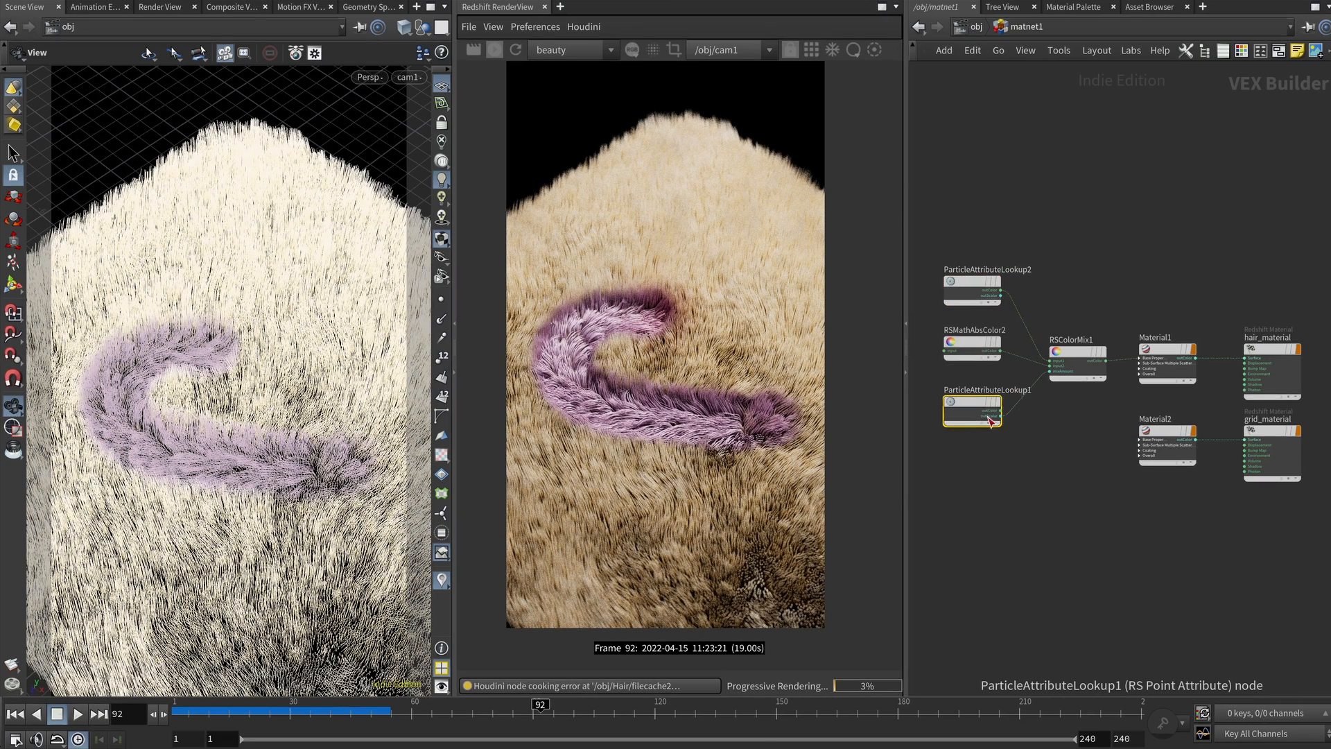
click(1048, 372)
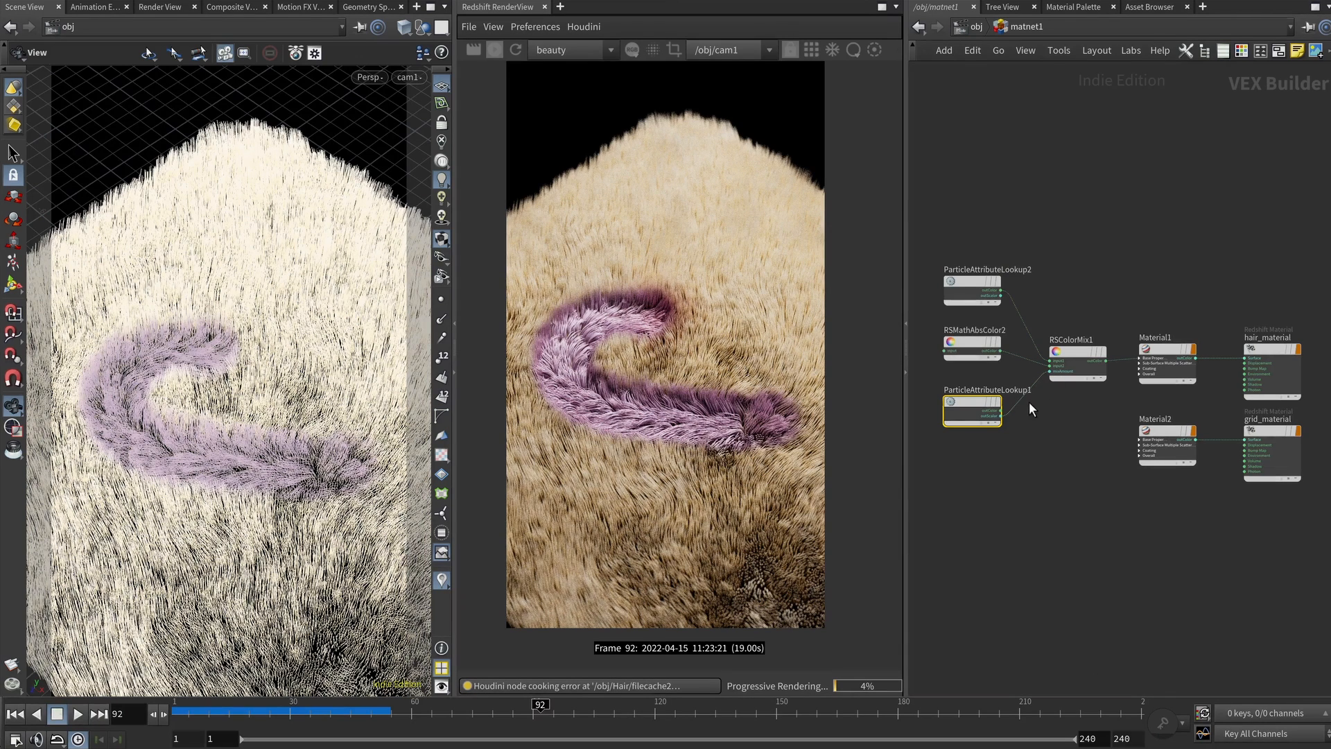
click(974, 344)
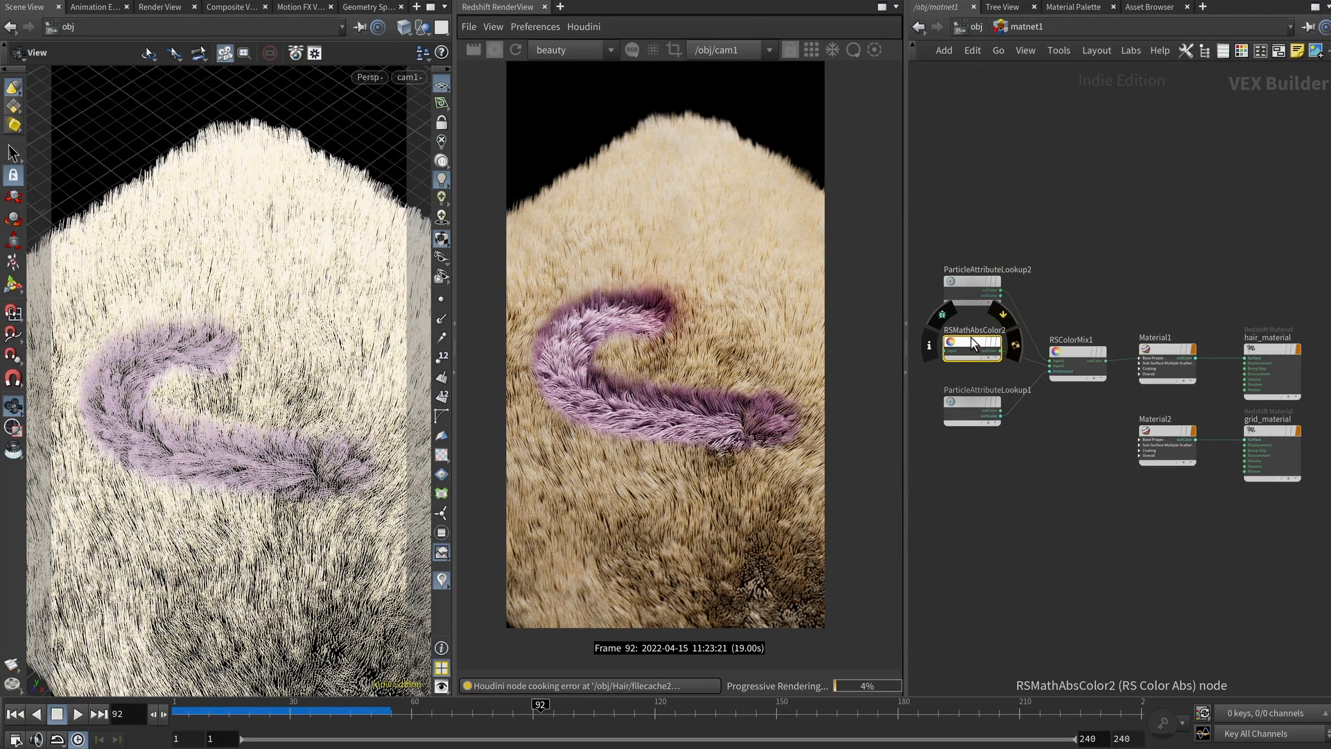
key(p)
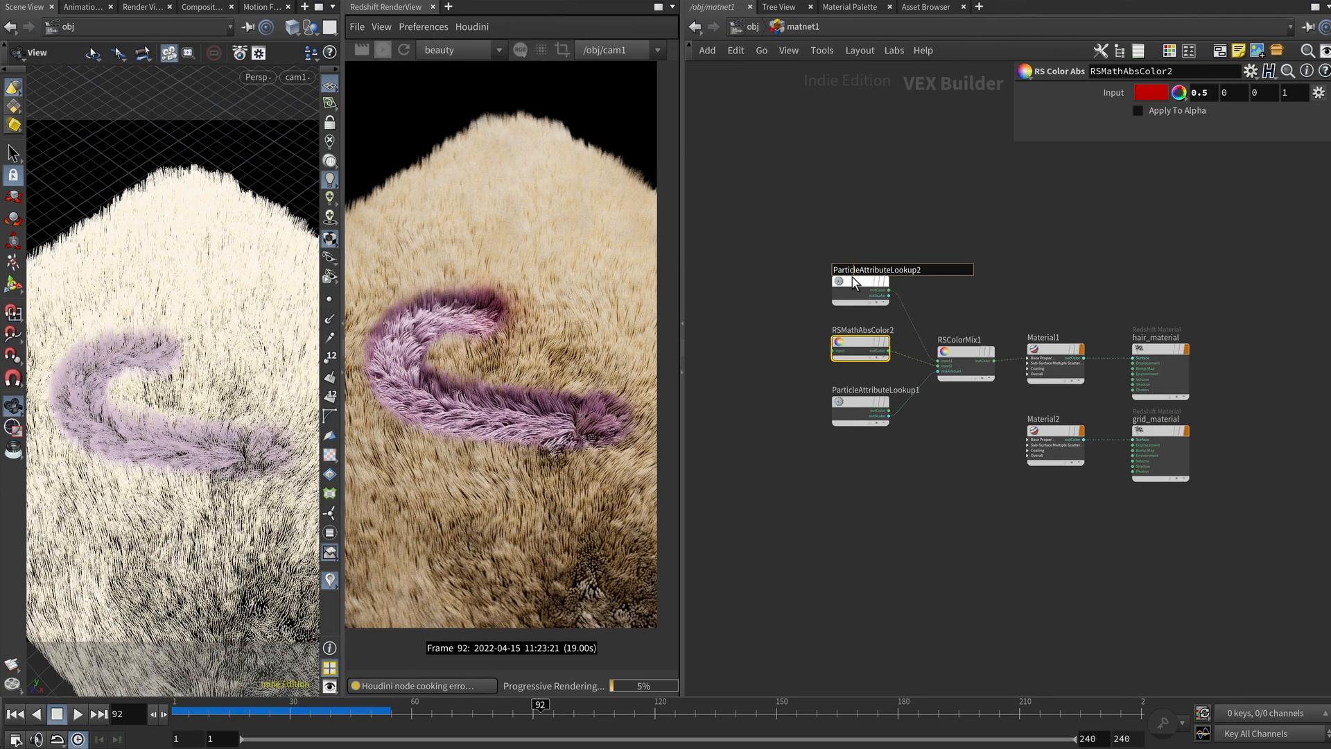
click(863, 247)
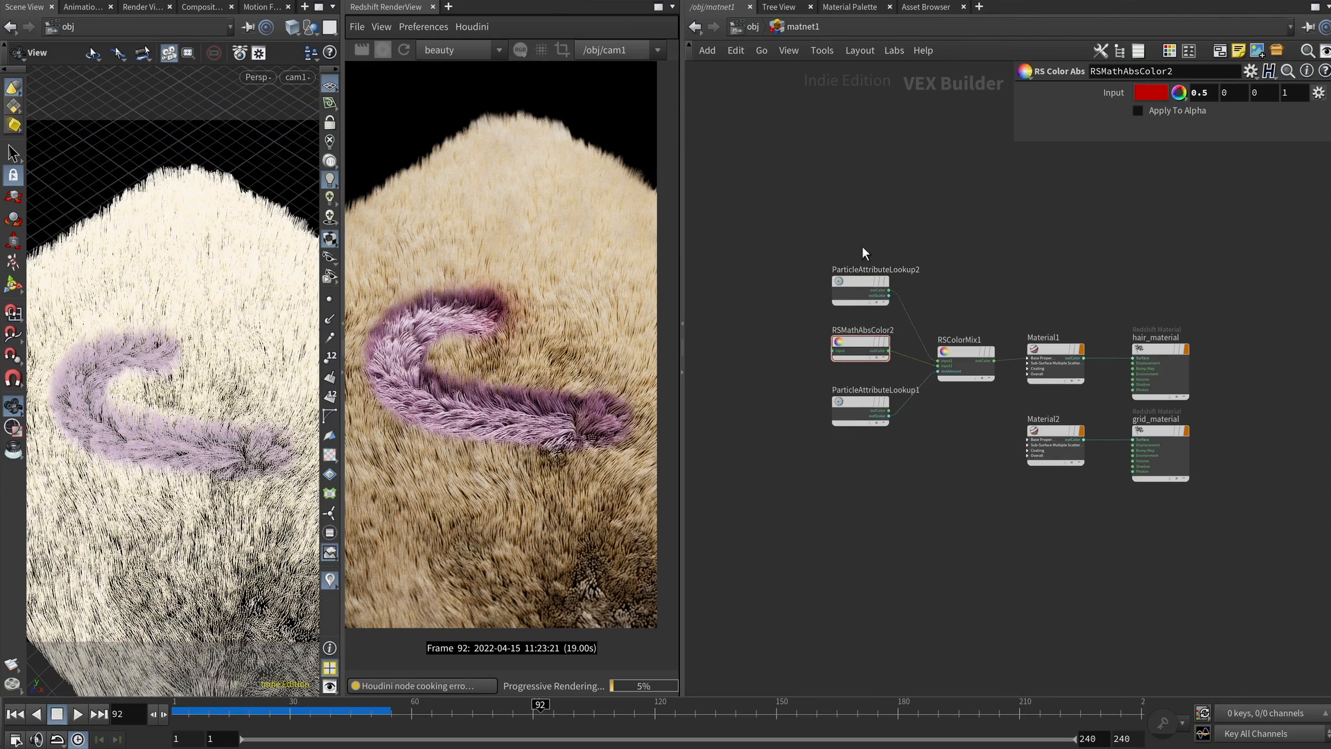
click(860, 288)
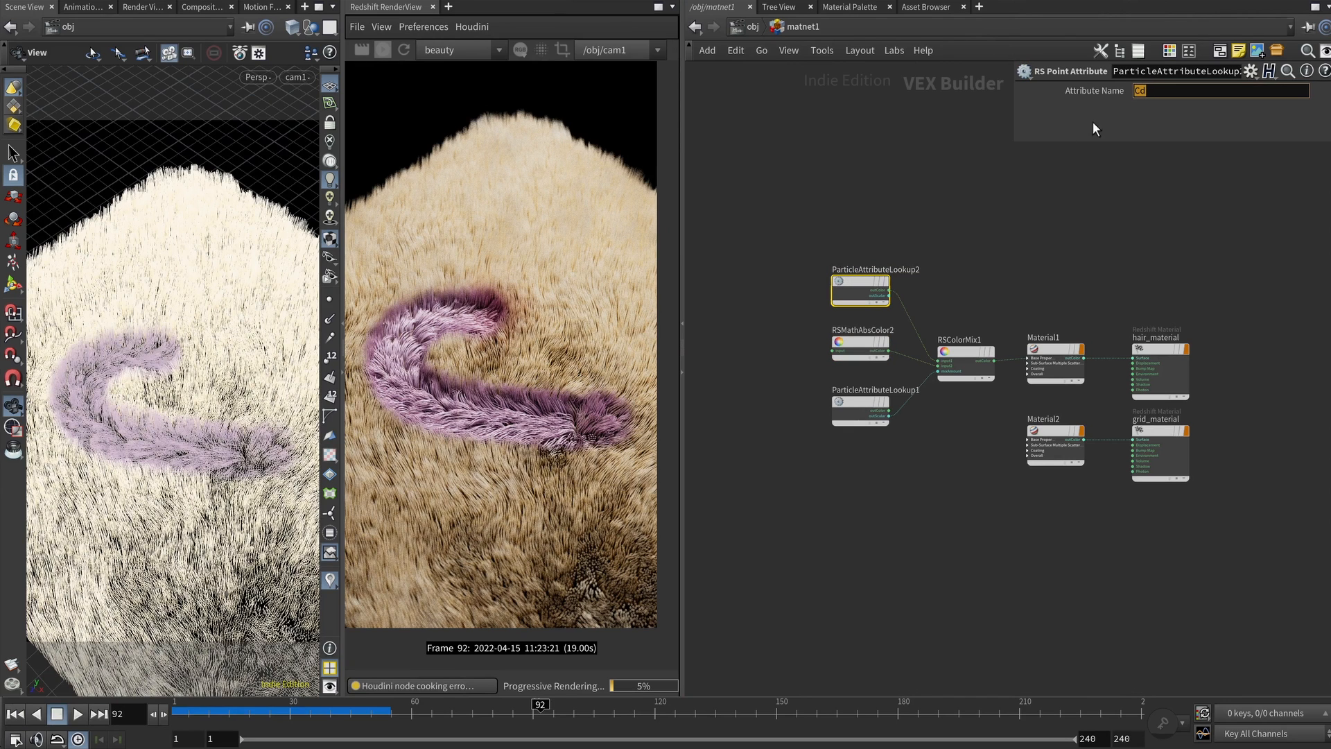
Step: Follow the color mix into Material1 and hair_material, checking Material1's reflection roughness
scroll(938, 368, up, 4)
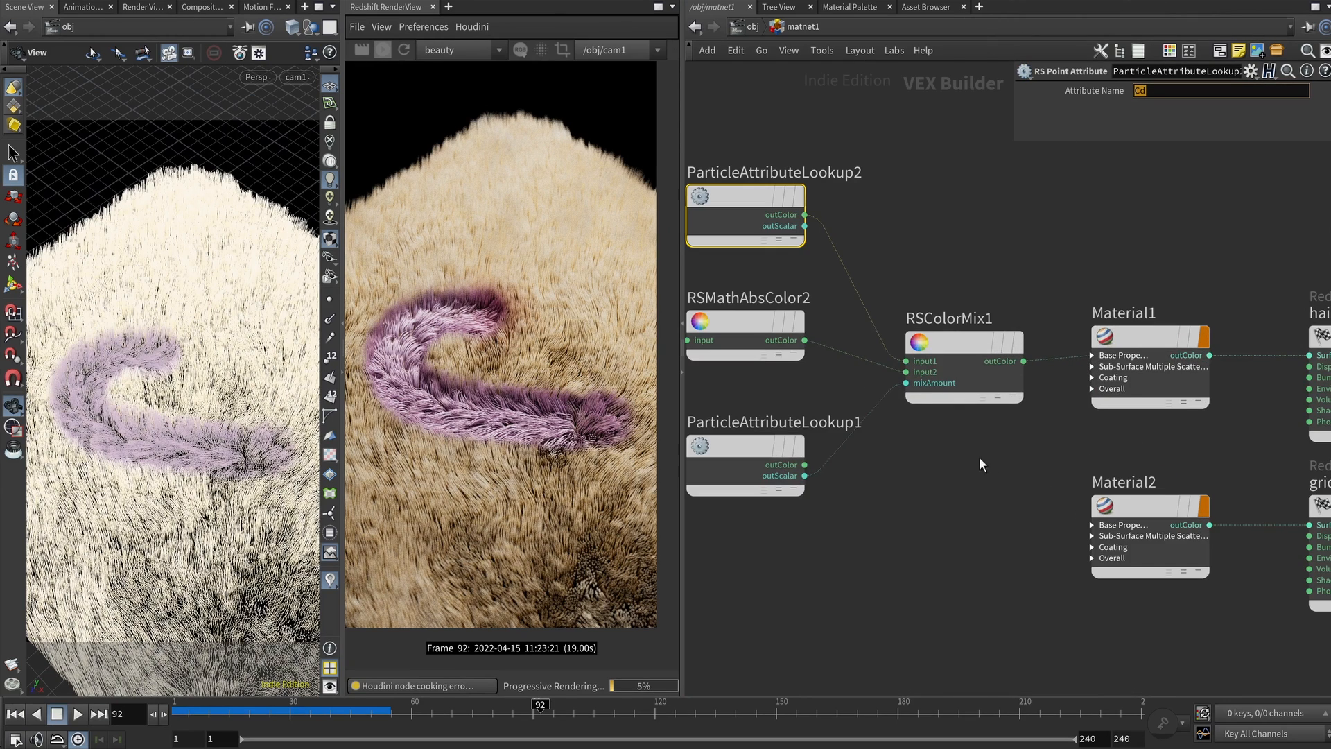
middle_drag(982, 465, 728, 451)
click(891, 324)
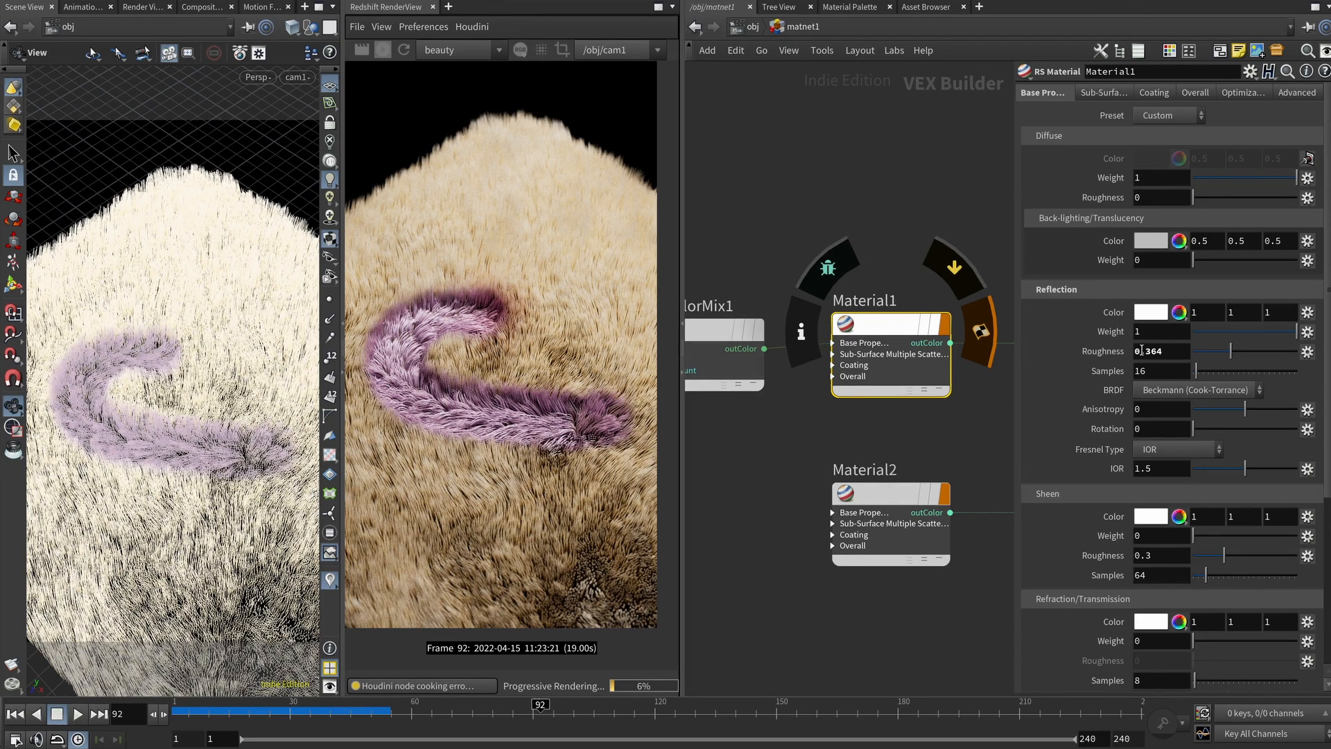
scroll(763, 389, down, 4)
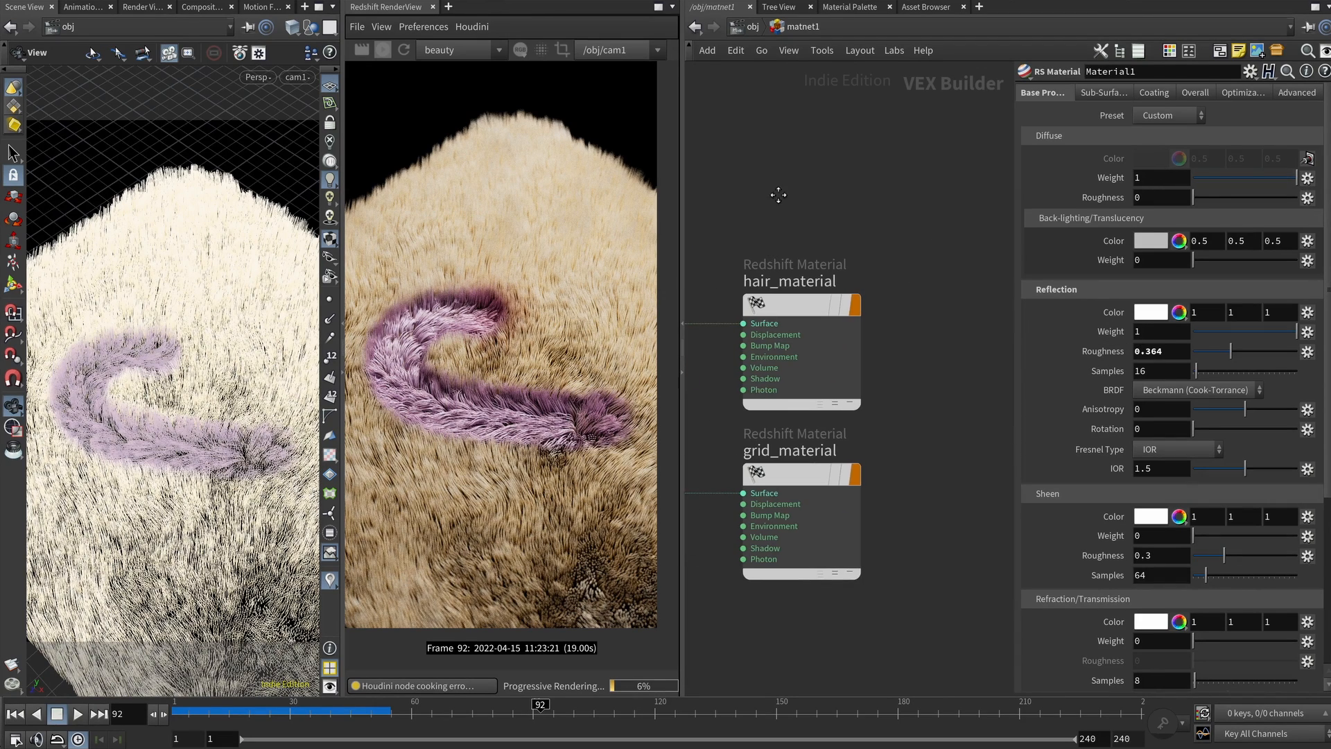
Step: Return to the object level and turn on the display of the Floor object
key(u)
click(1181, 297)
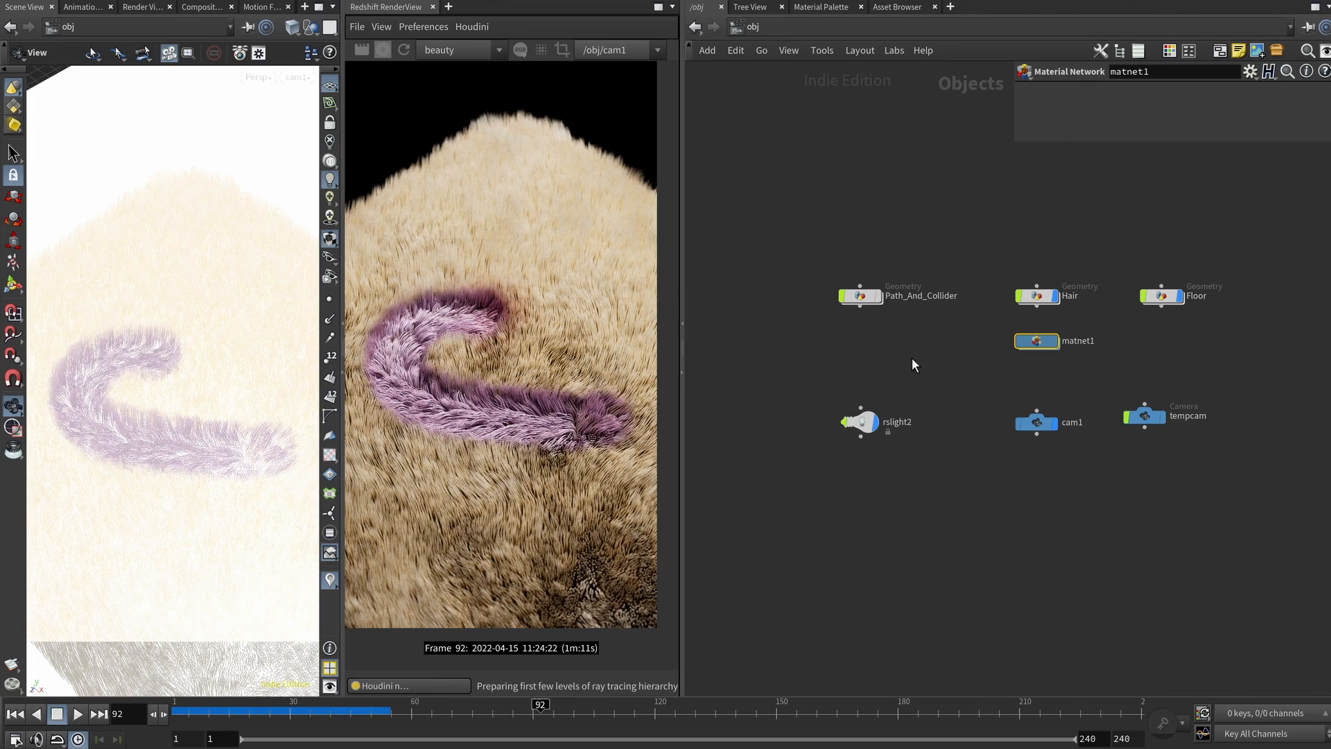
middle_drag(921, 322, 896, 314)
Step: Open the out network and examine Redshift_ROP1's unified sampling threshold and its minimum and maximum samples
click(740, 27)
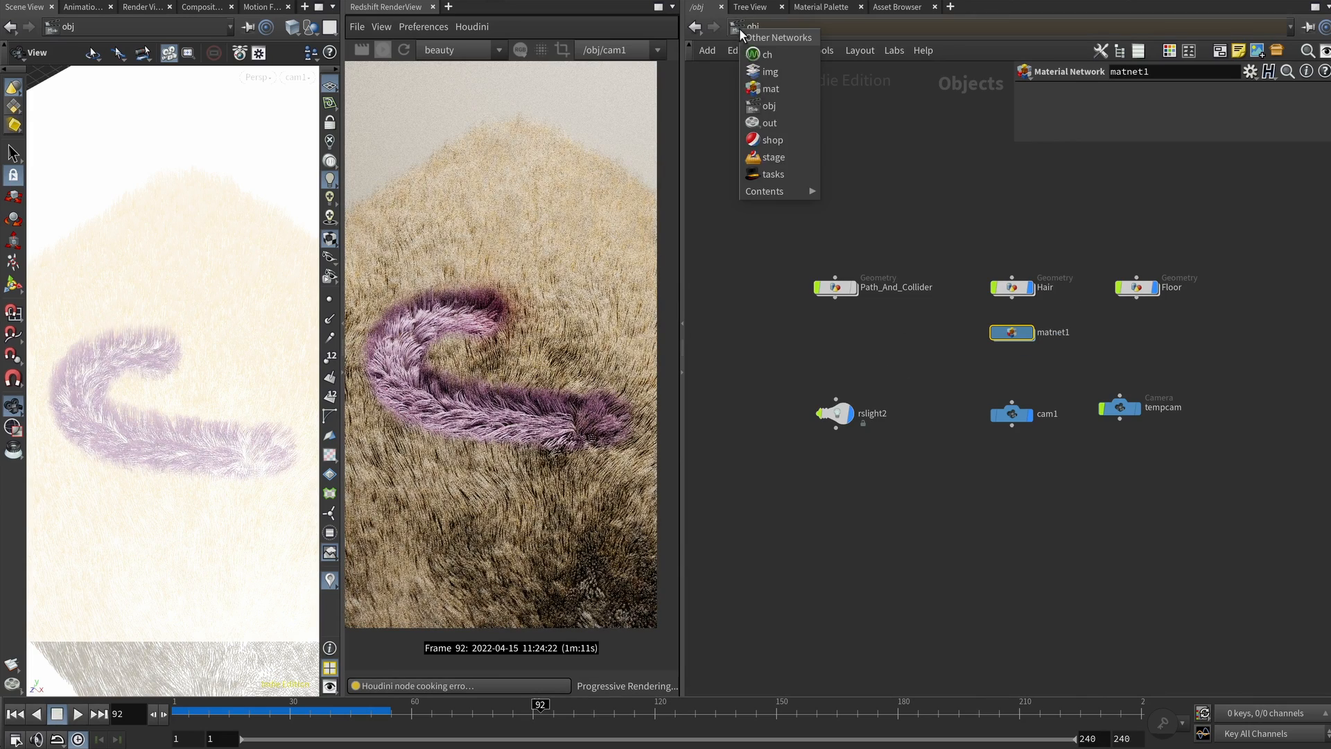
click(785, 120)
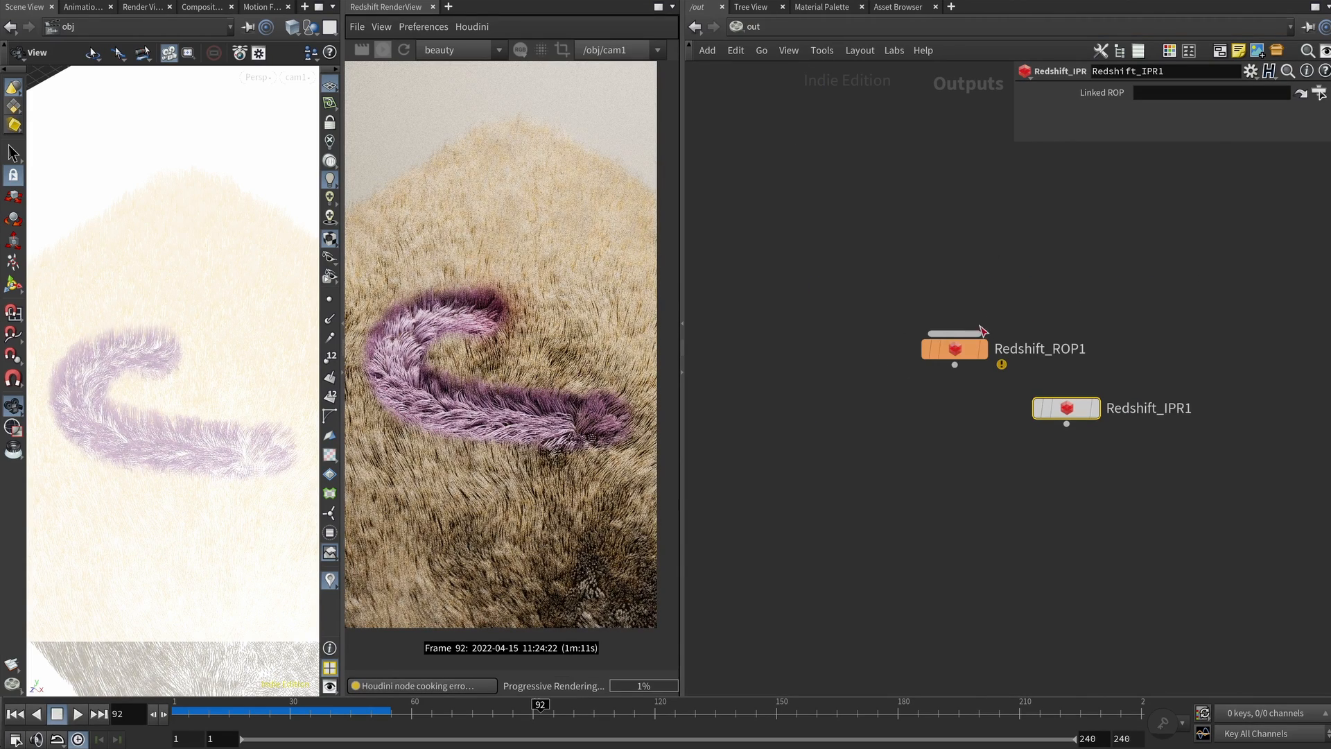
click(956, 349)
key(h)
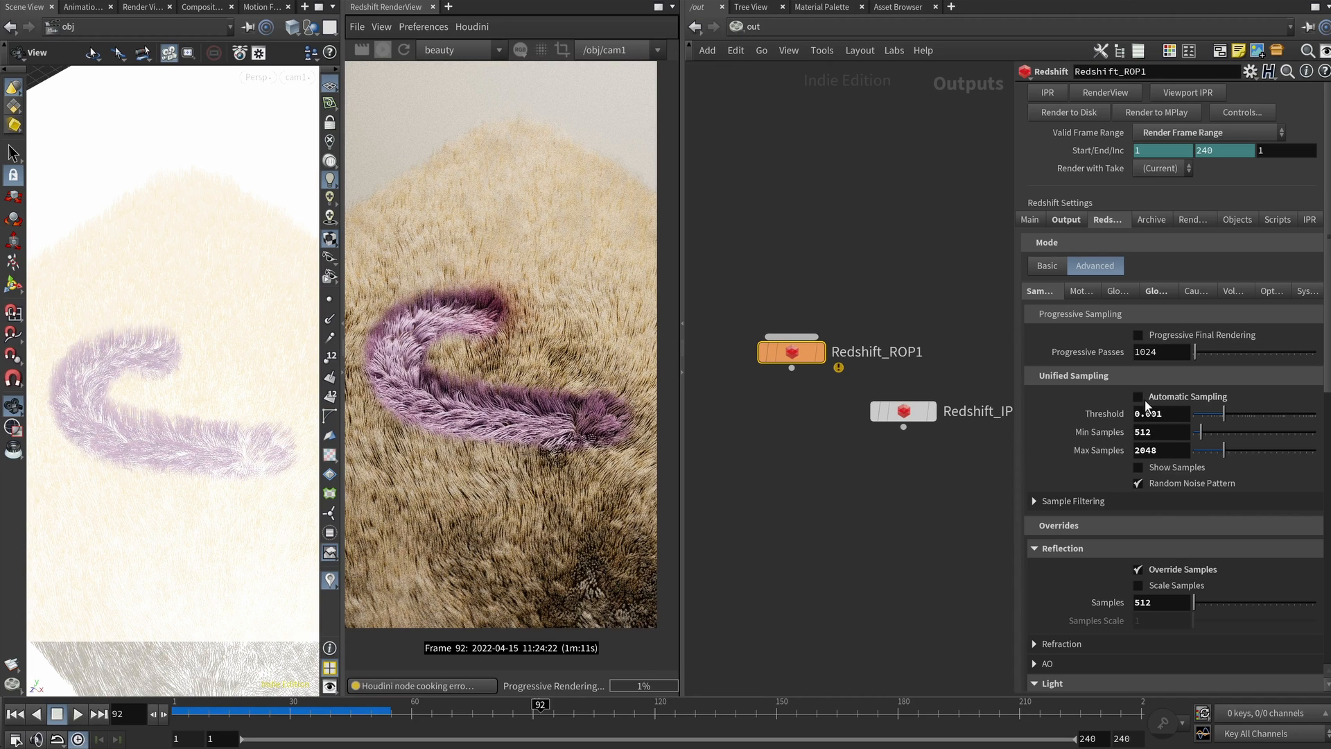
double_click(1145, 431)
click(1174, 446)
middle_drag(924, 467, 860, 473)
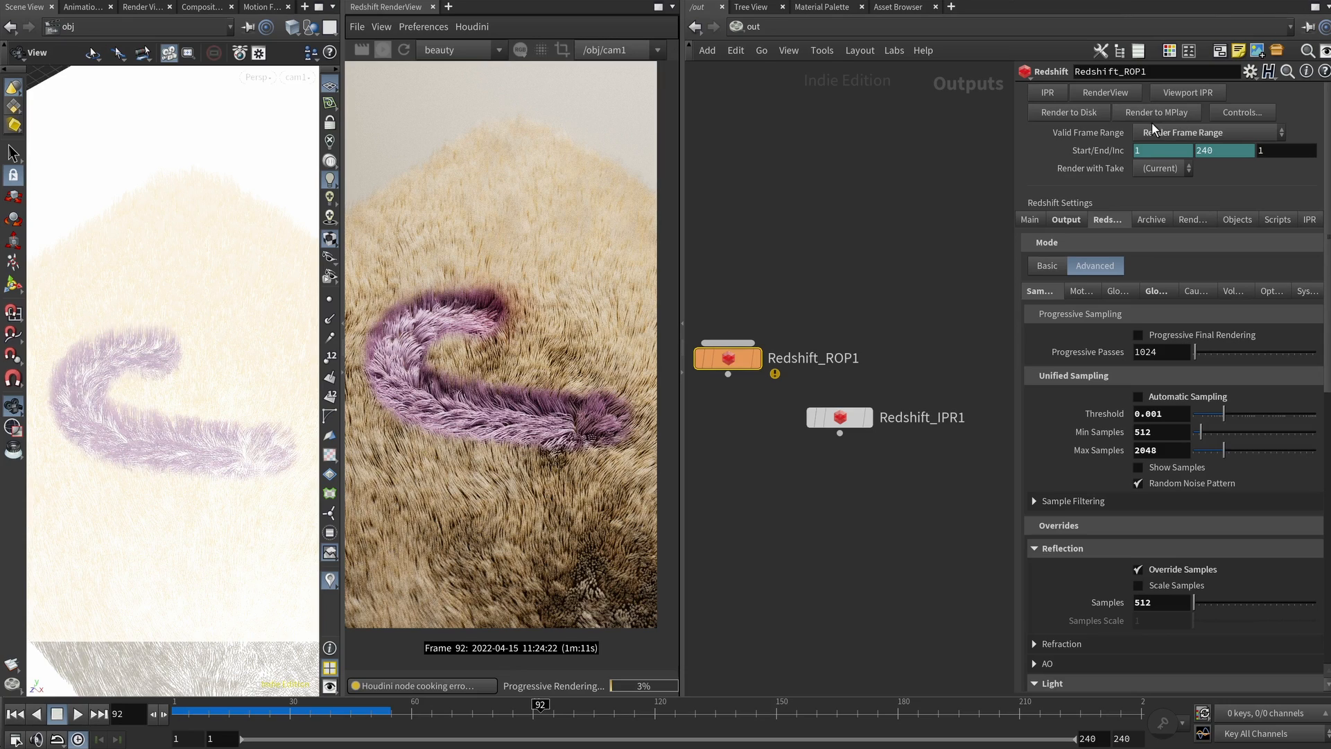
Step: Review Redshift_ROP1's global illumination trace depth and brute force rays, followed by its main render camera settings
click(1156, 291)
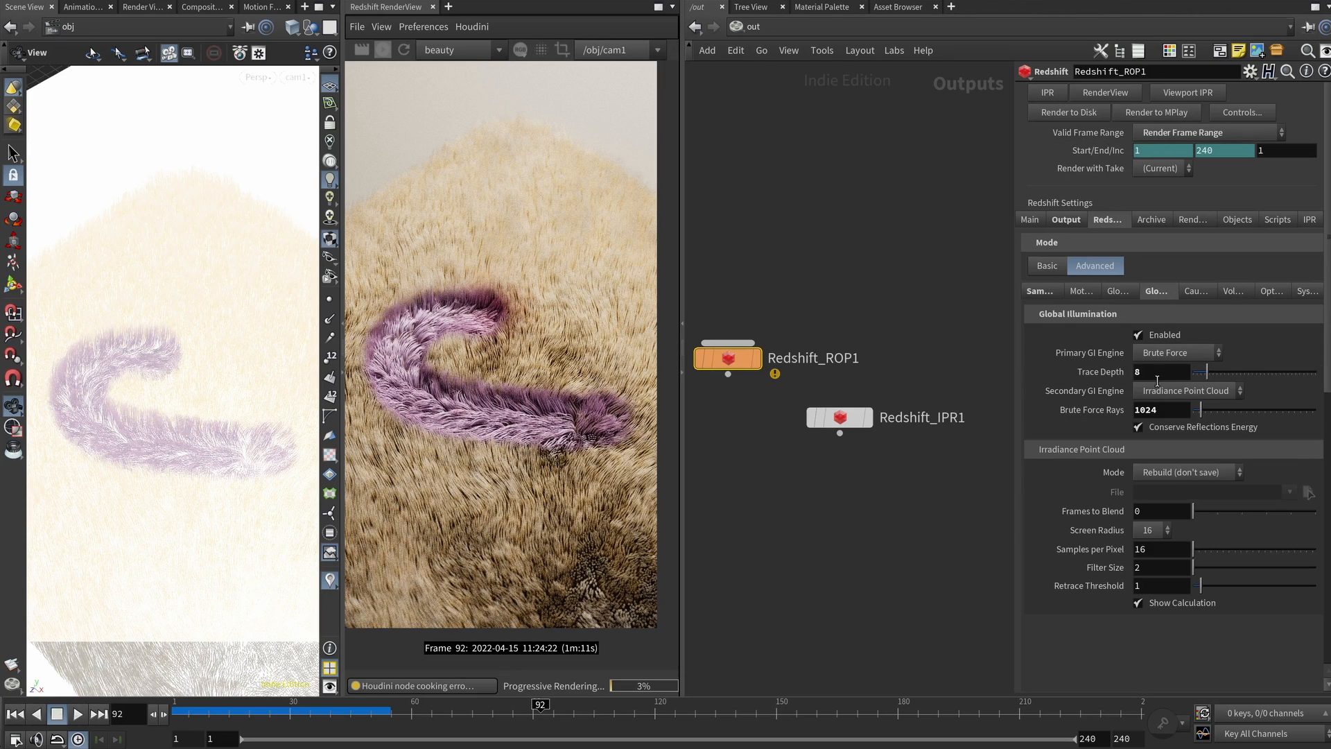
click(1182, 423)
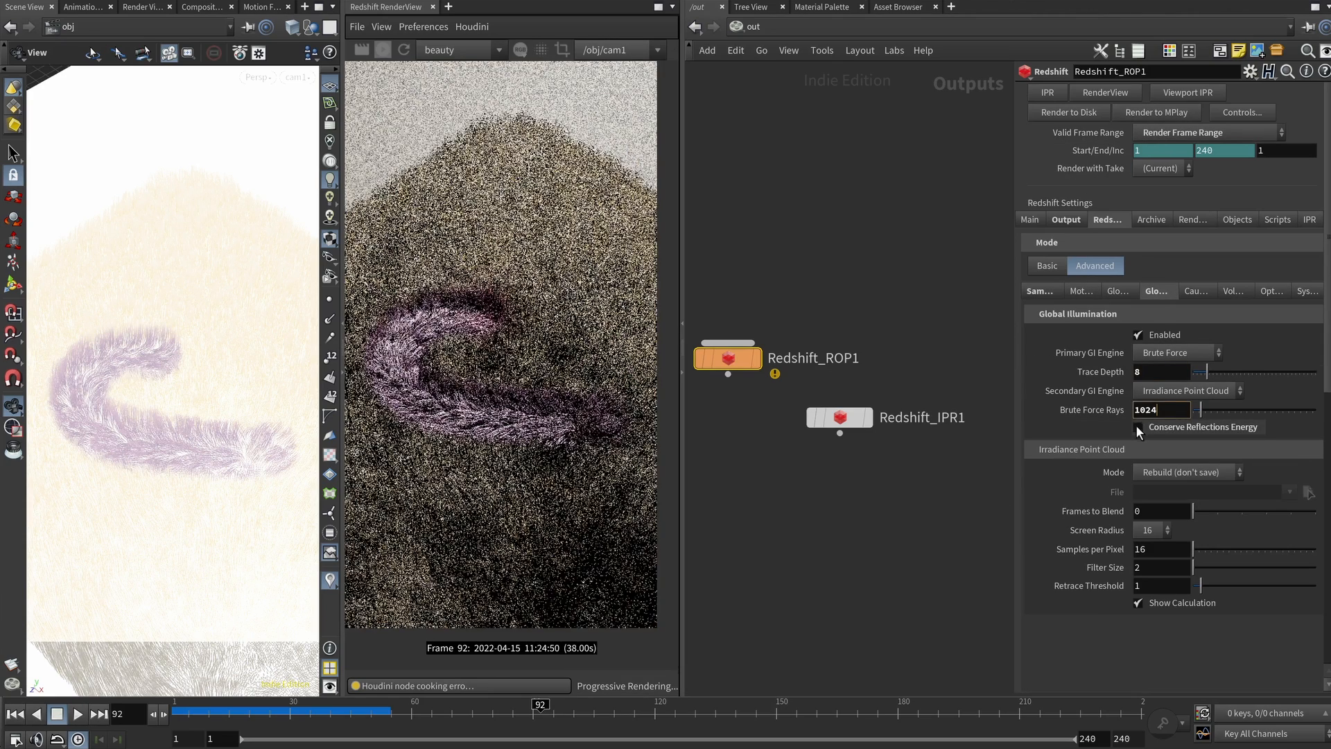
click(1067, 219)
click(1036, 219)
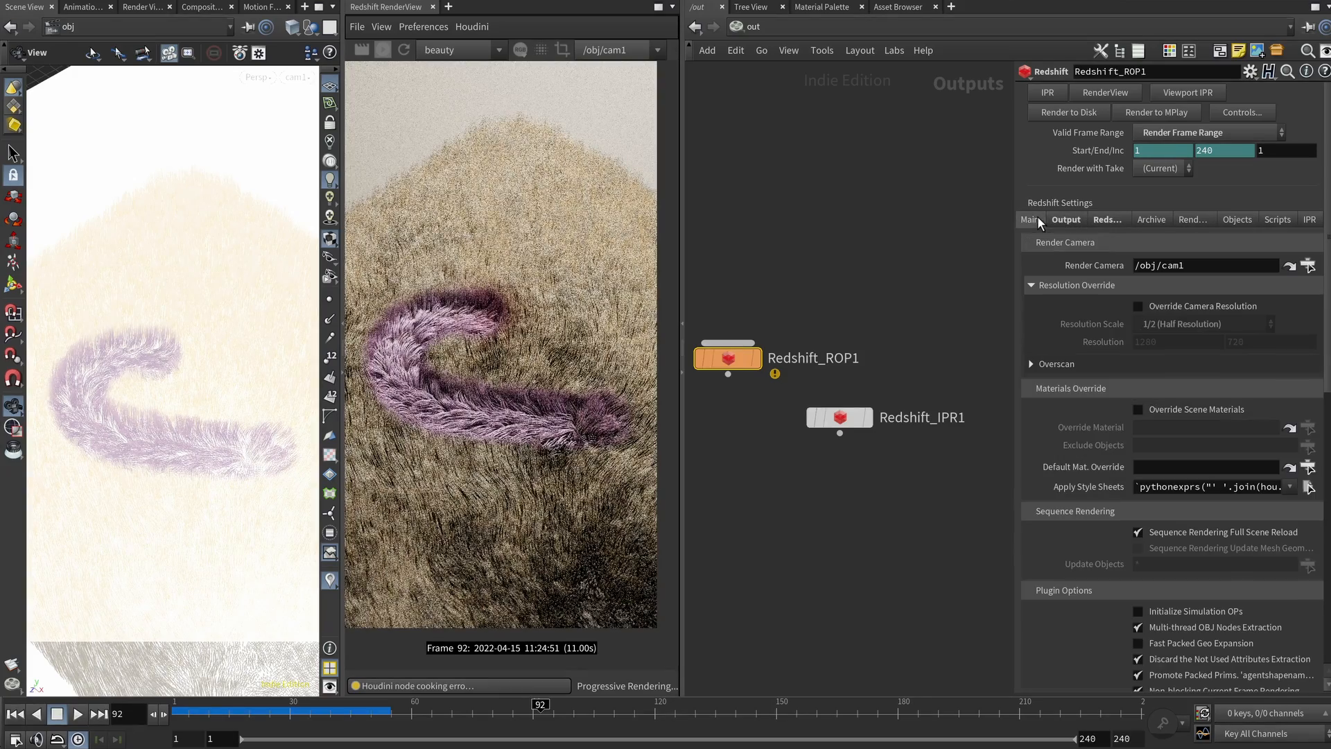